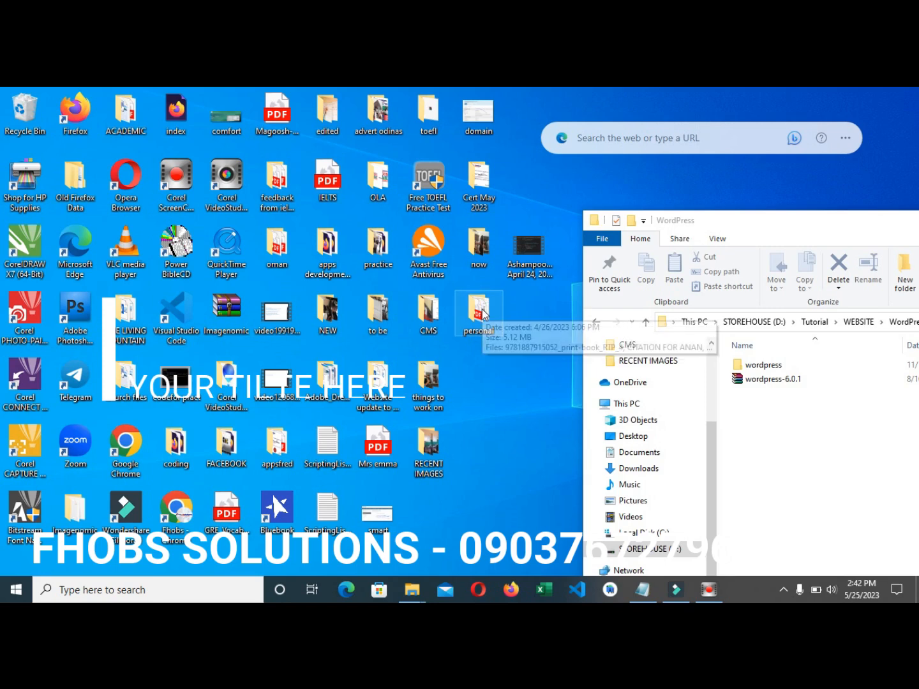
- Maximize the may themes folder window and navigate to C:\xampp\htdocs
{"action": "mouse_move", "coordinate": [423, 596]}
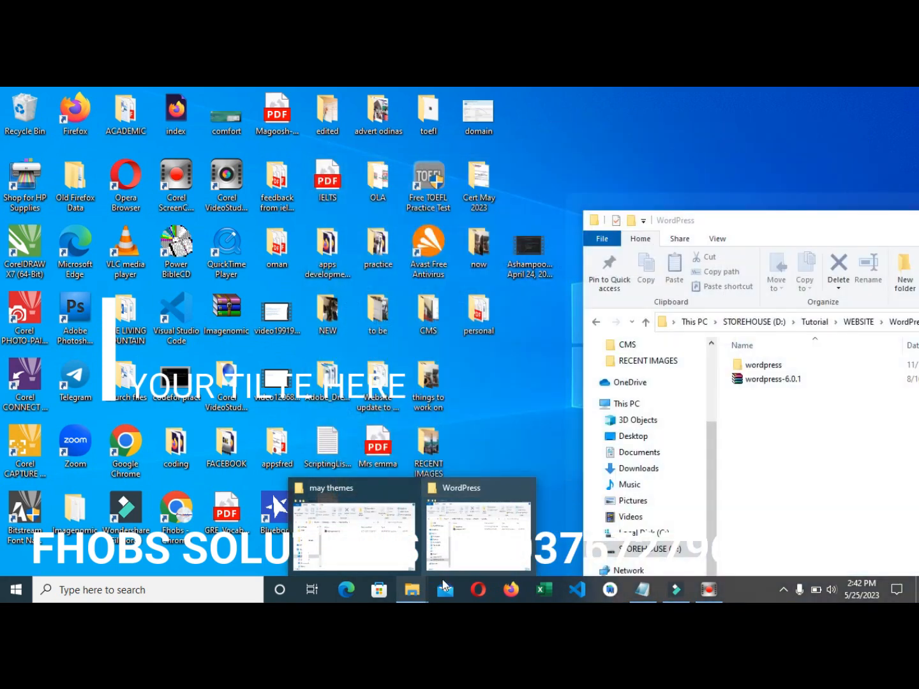
{"action": "left_click", "coordinate": [354, 536]}
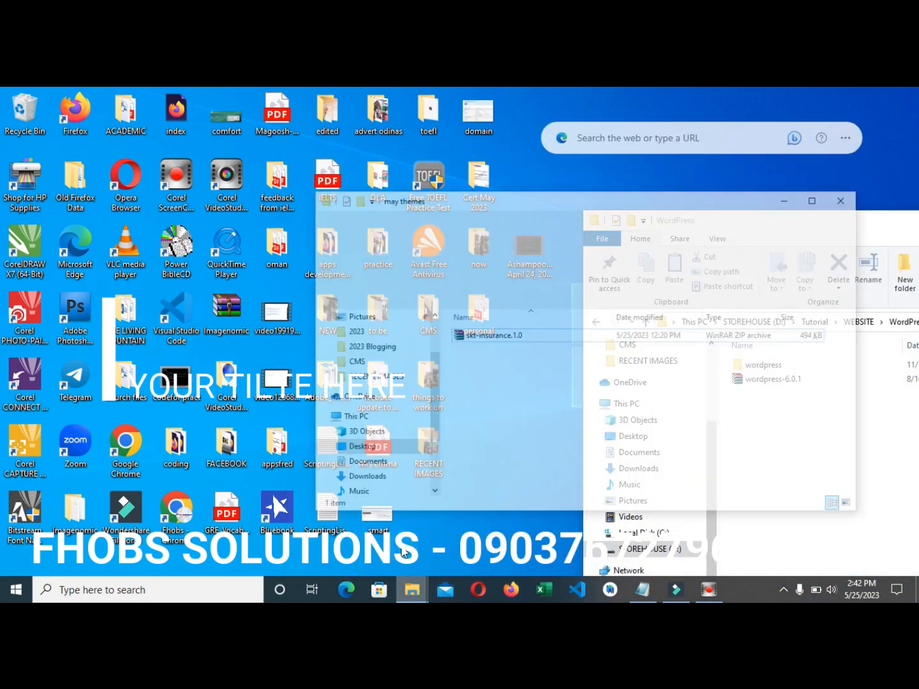
{"action": "double_click", "coordinate": [548, 167]}
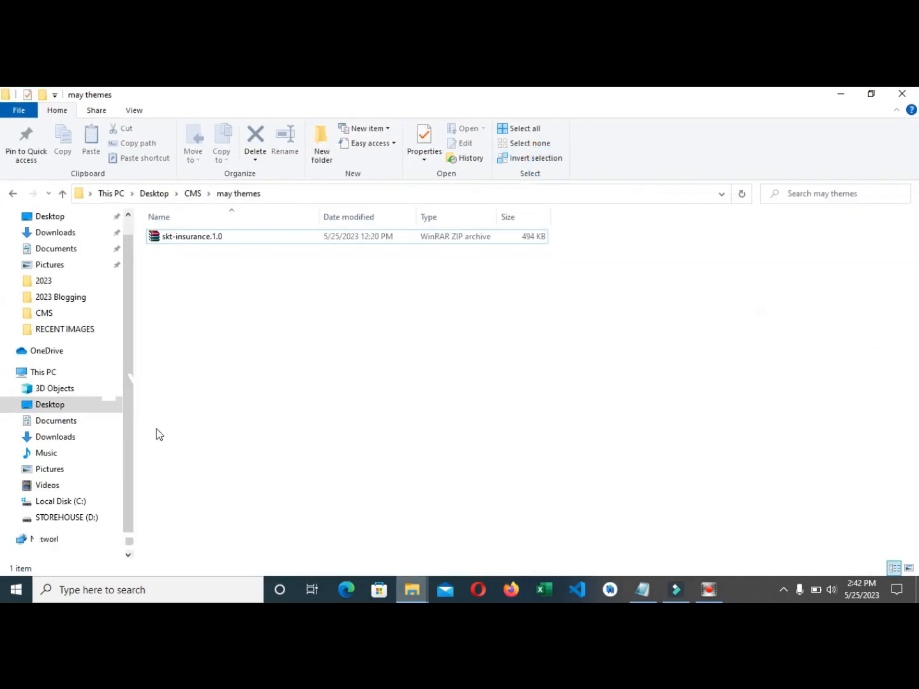
{"action": "left_click", "coordinate": [73, 502]}
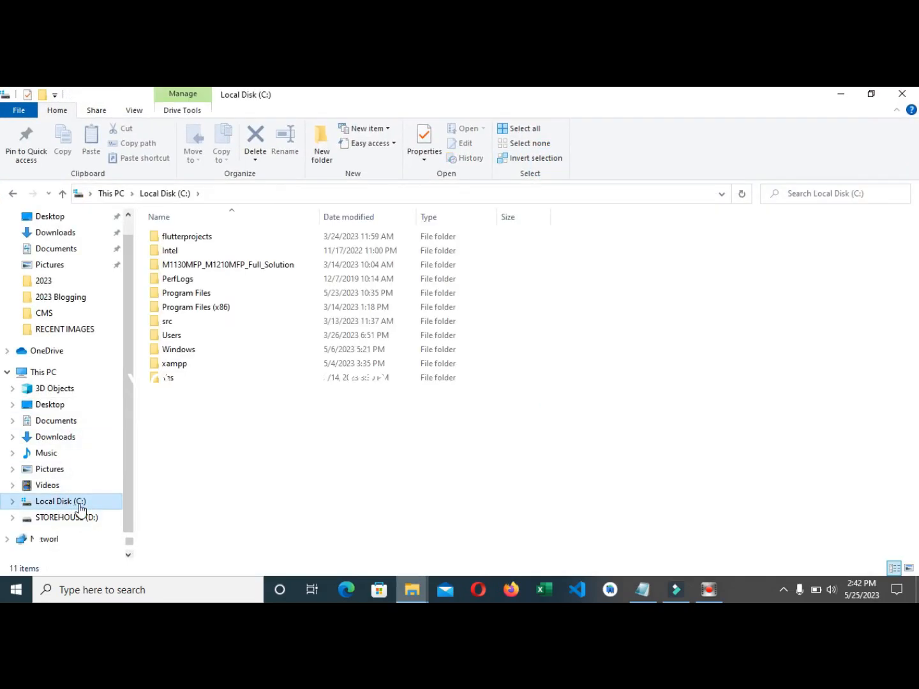
{"action": "double_click", "coordinate": [174, 364]}
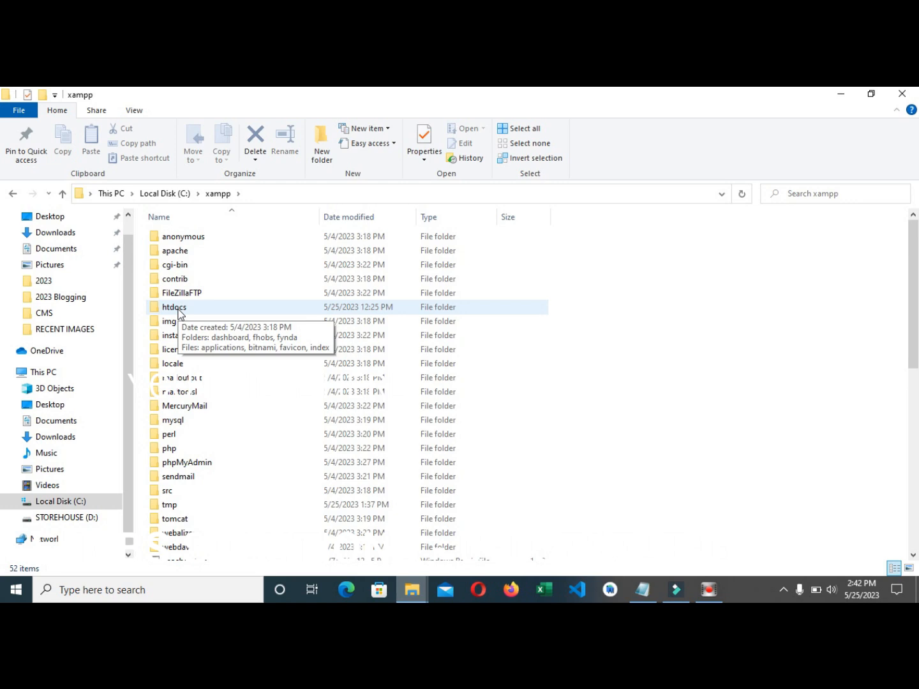
{"action": "double_click", "coordinate": [178, 308]}
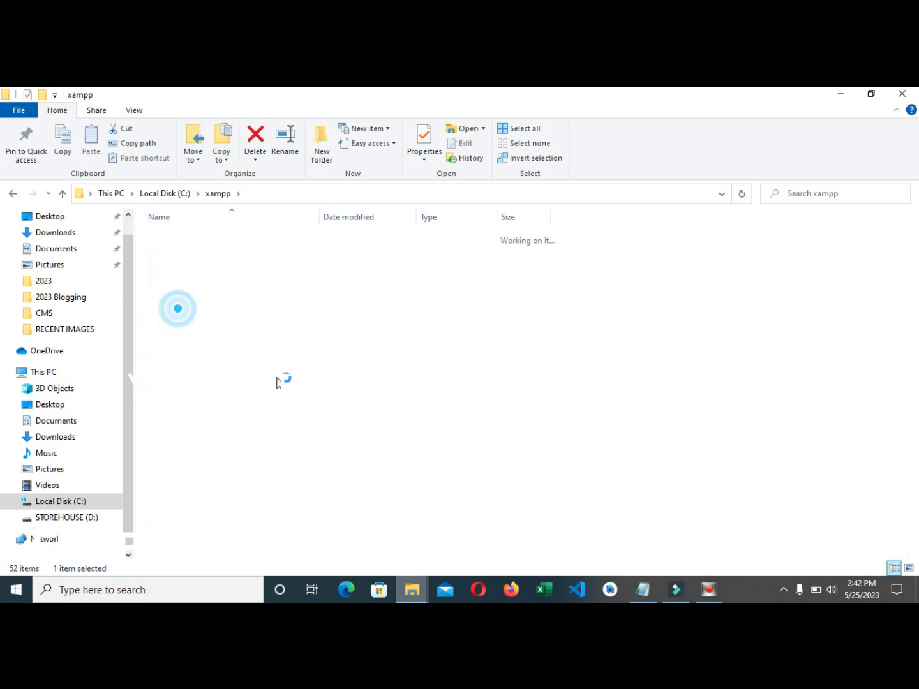
- Create a new folder named great inside htdocs
{"action": "left_click", "coordinate": [321, 153]}
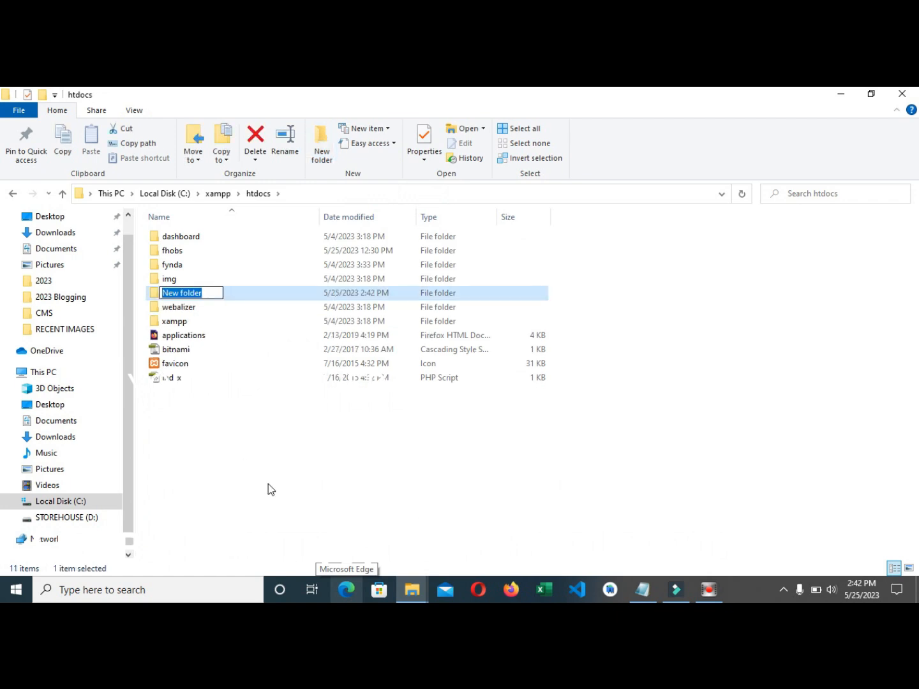
{"action": "key", "text": "BackSpace"}
{"action": "type", "text": "great"}
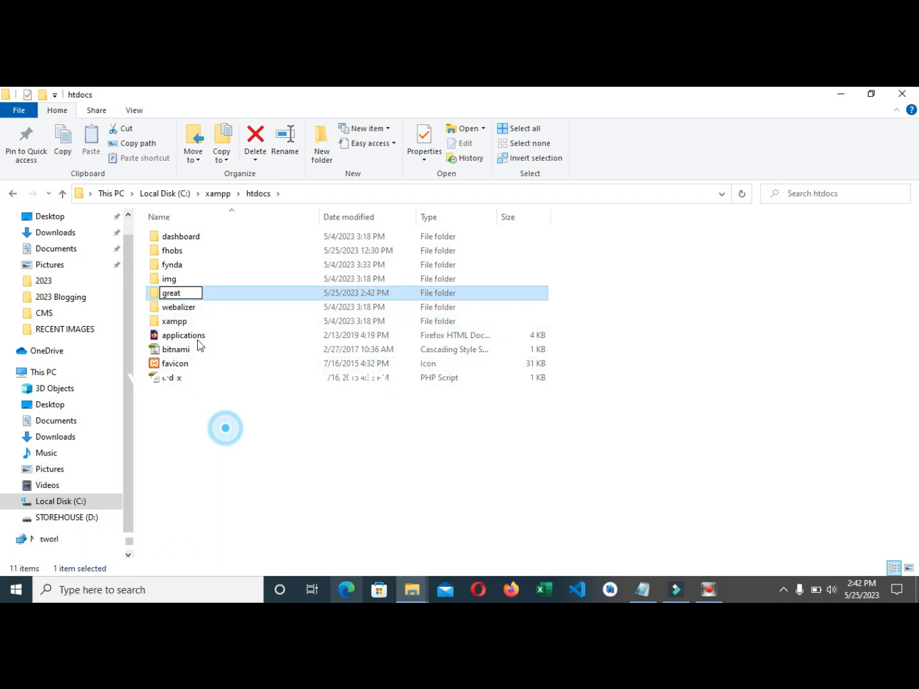
{"action": "key", "text": "Return"}
- Open great and arrange it beside the WordPress download folder window
{"action": "double_click", "coordinate": [181, 283]}
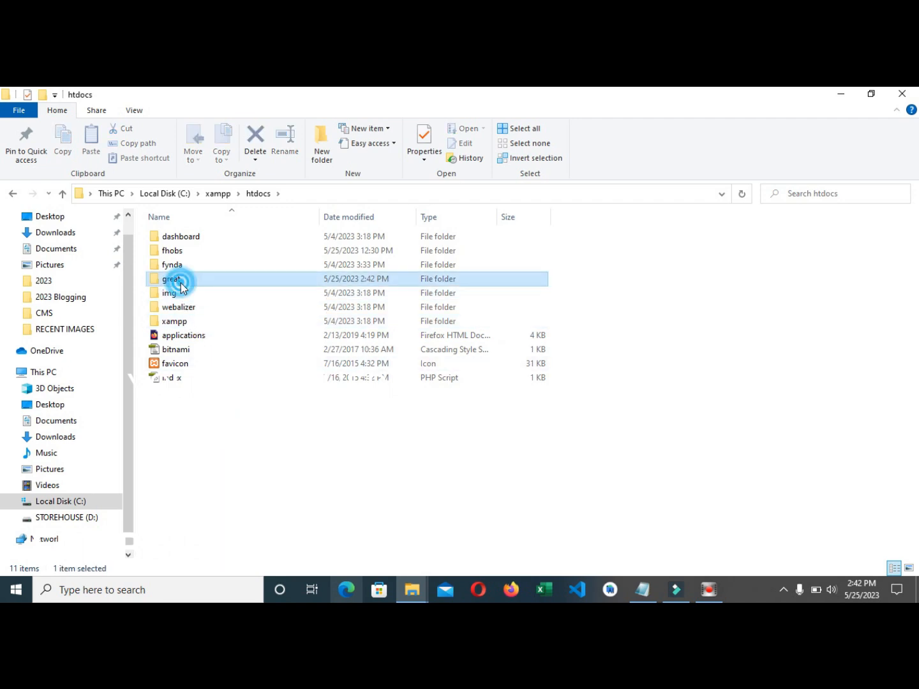
{"action": "left_click_drag", "start_coordinate": [325, 93], "coordinate": [300, 158]}
{"action": "left_click_drag", "start_coordinate": [713, 218], "coordinate": [604, 135]}
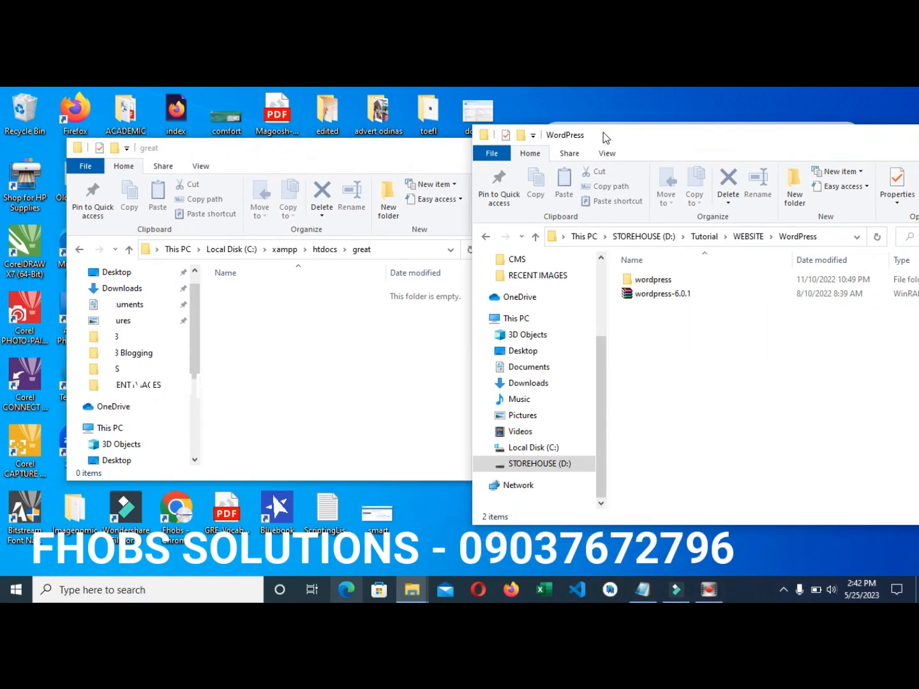
- Open the wordpress folder and copy all 19 of its files and folders
{"action": "double_click", "coordinate": [651, 281]}
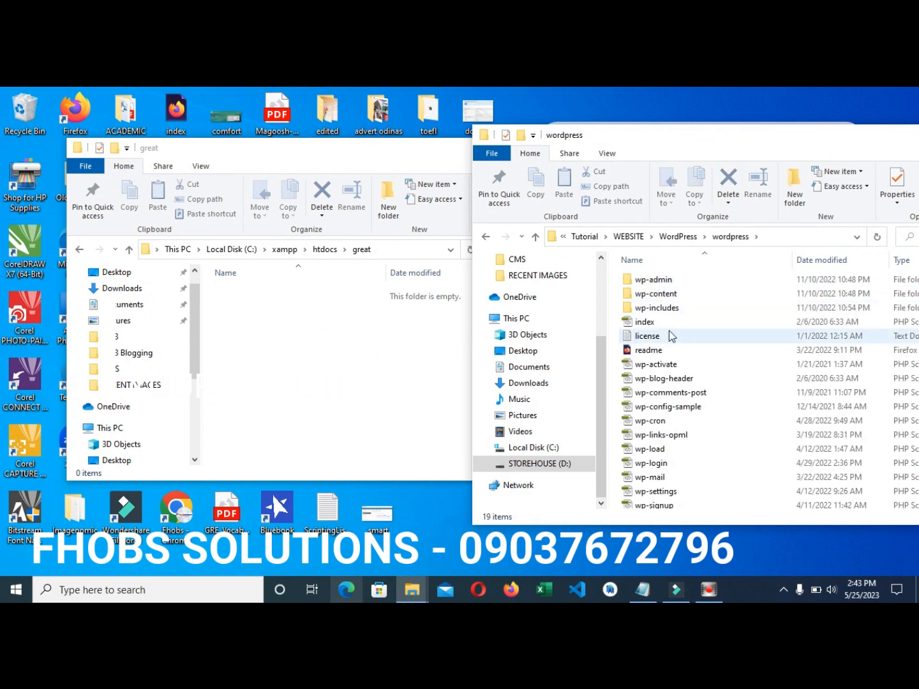
{"action": "left_click", "coordinate": [658, 309]}
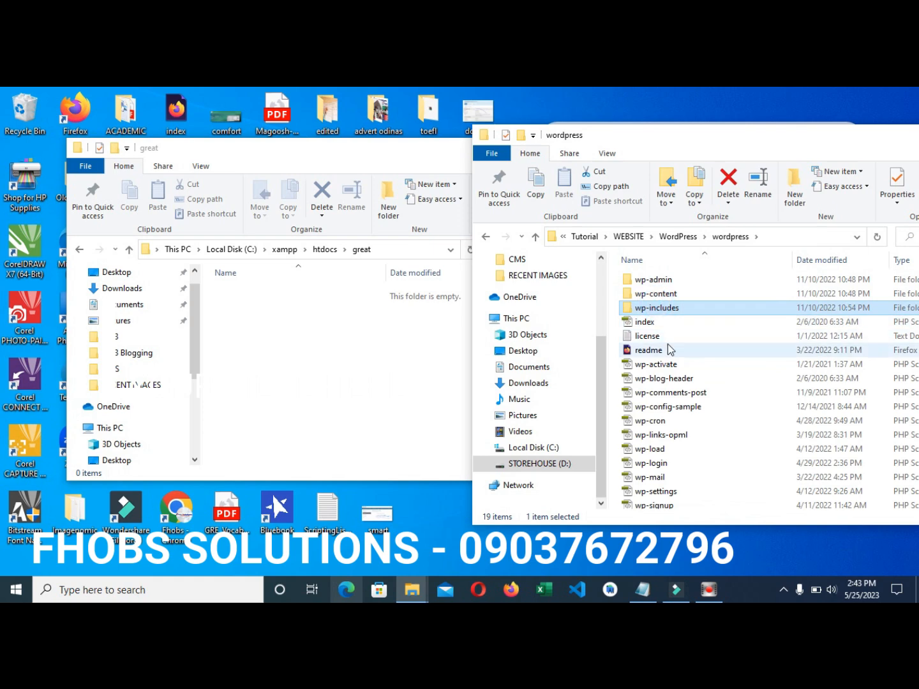
{"action": "key", "text": "ctrl+a"}
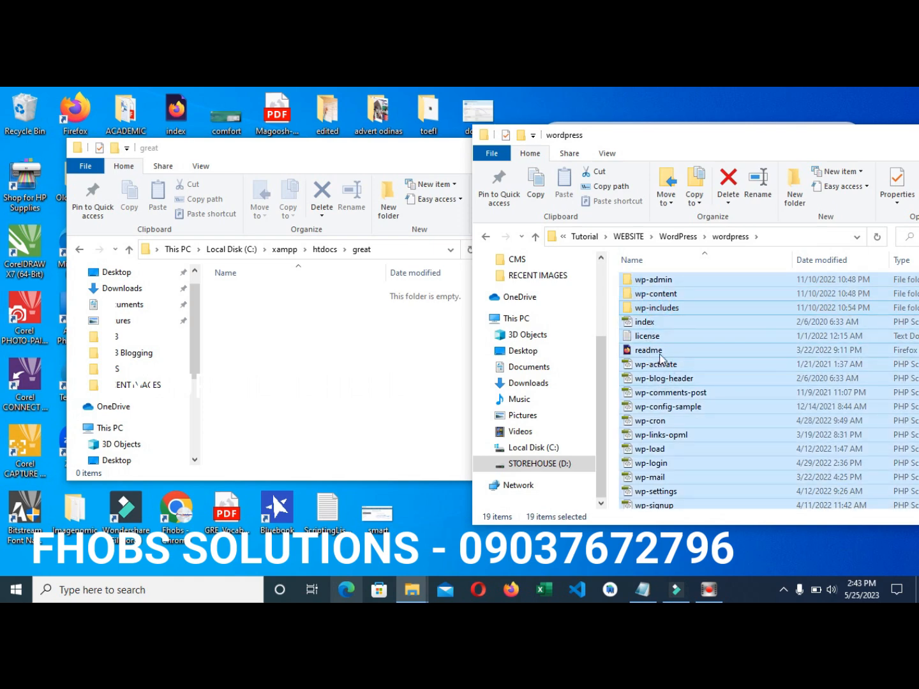
{"action": "right_click", "coordinate": [661, 353]}
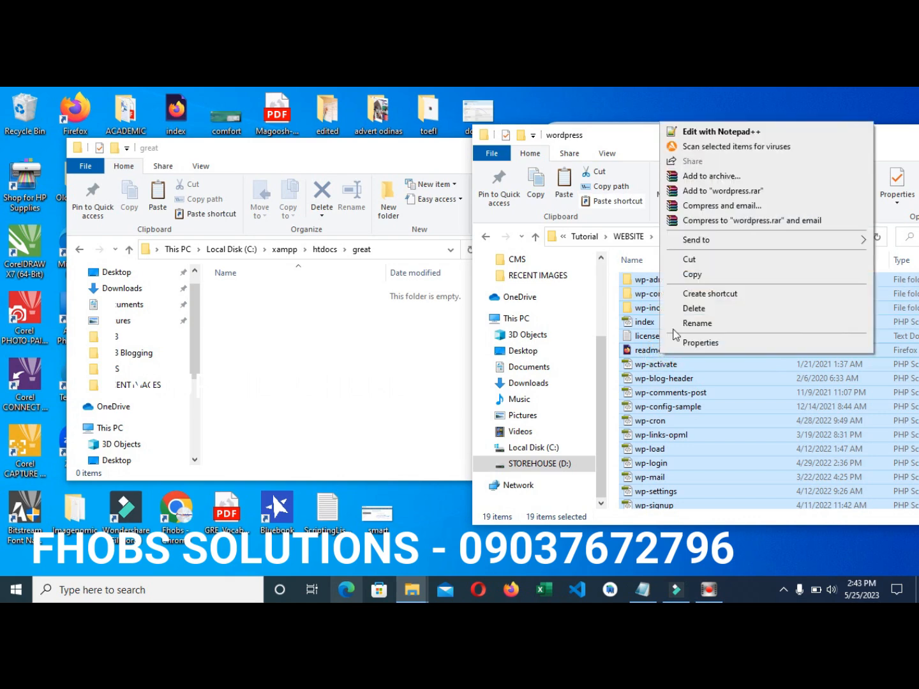
{"action": "left_click", "coordinate": [691, 274]}
- Paste the files into the great folder and close the wordpress source window
{"action": "left_click", "coordinate": [359, 295]}
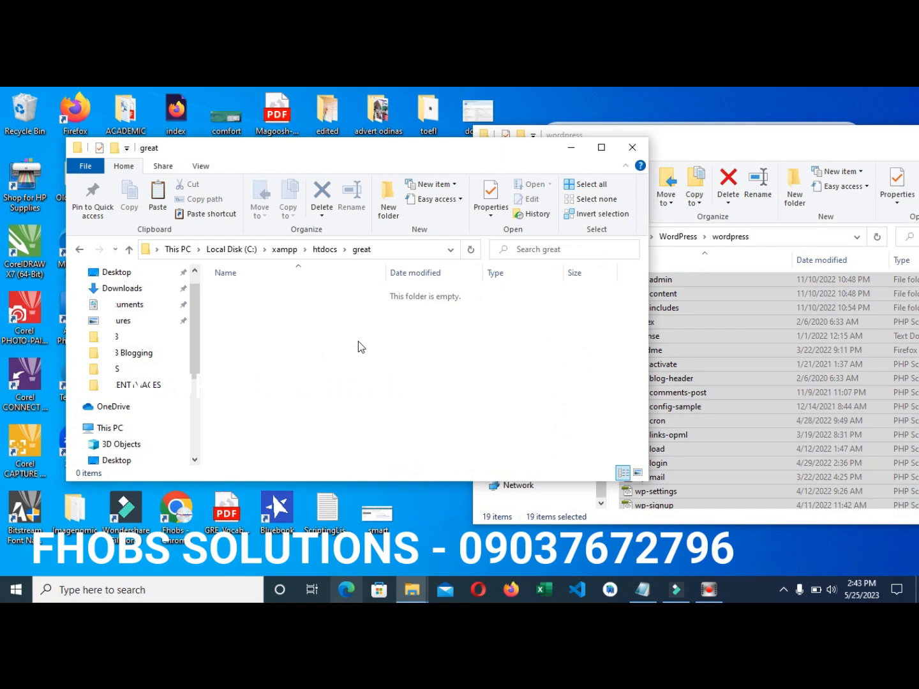
{"action": "key", "text": "ctrl+v"}
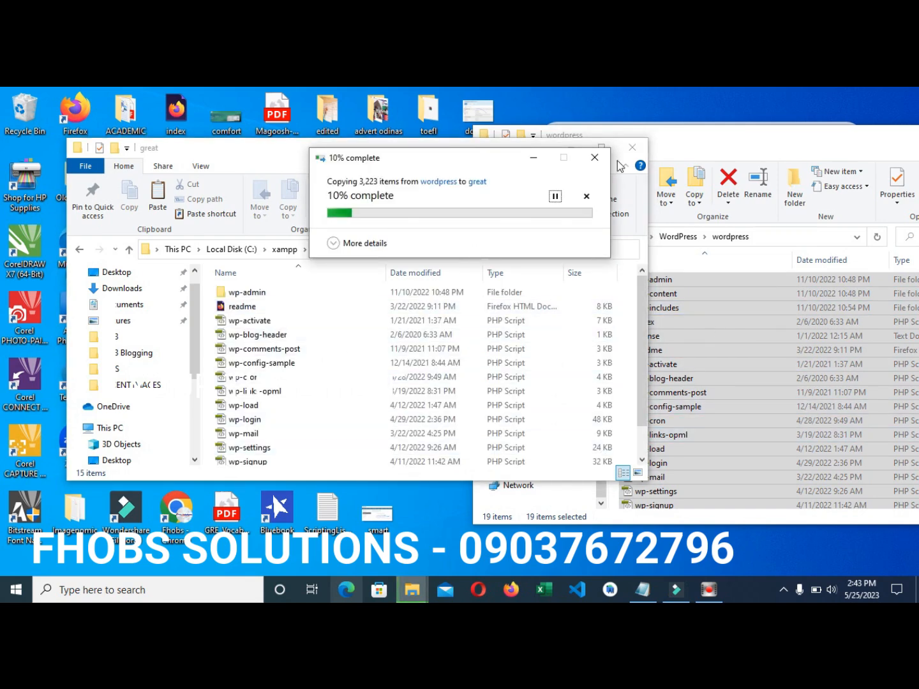
{"action": "left_click_drag", "start_coordinate": [697, 137], "coordinate": [502, 237]}
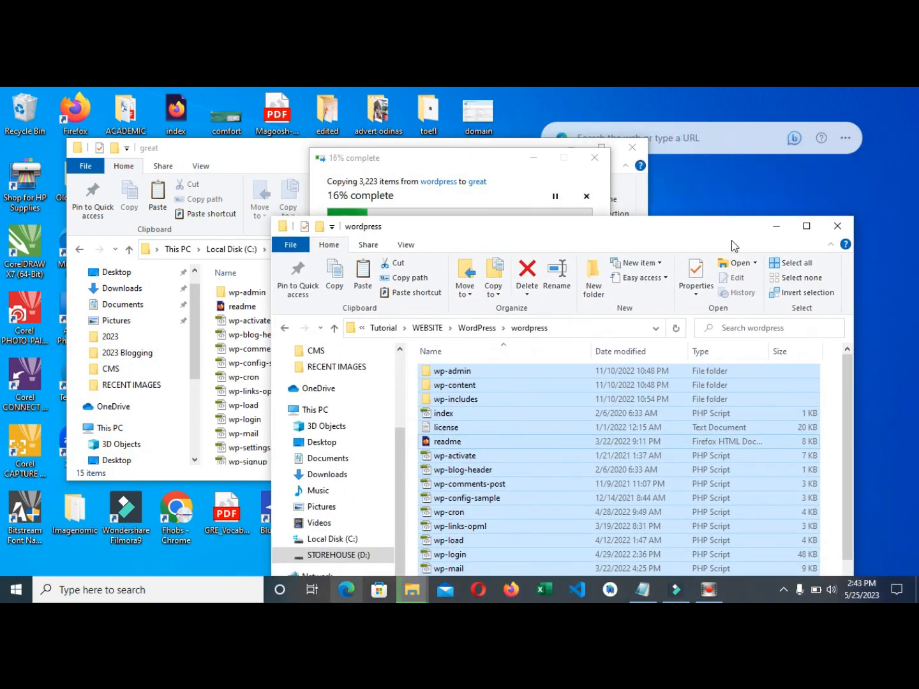
{"action": "left_click", "coordinate": [836, 229]}
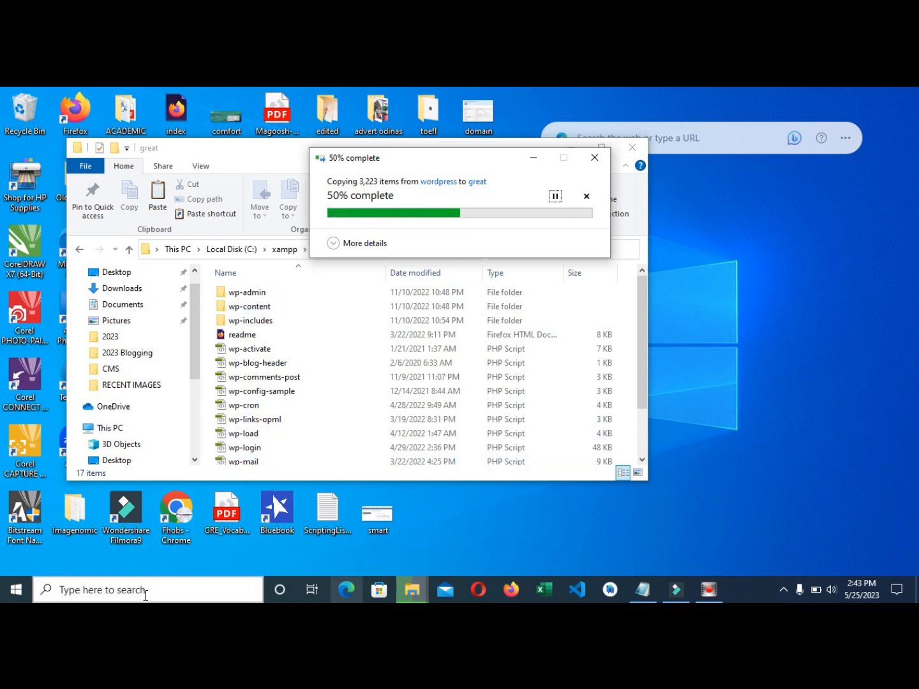
- Launch XAMPP Control Panel from Windows search and position its window
{"action": "left_click", "coordinate": [145, 594]}
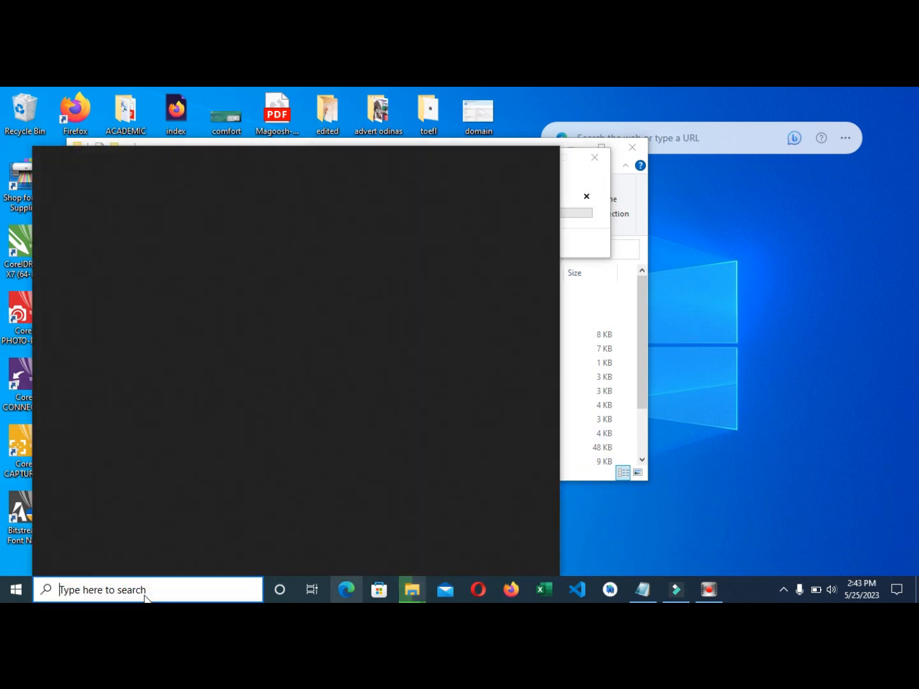
{"action": "type", "text": "xamp"}
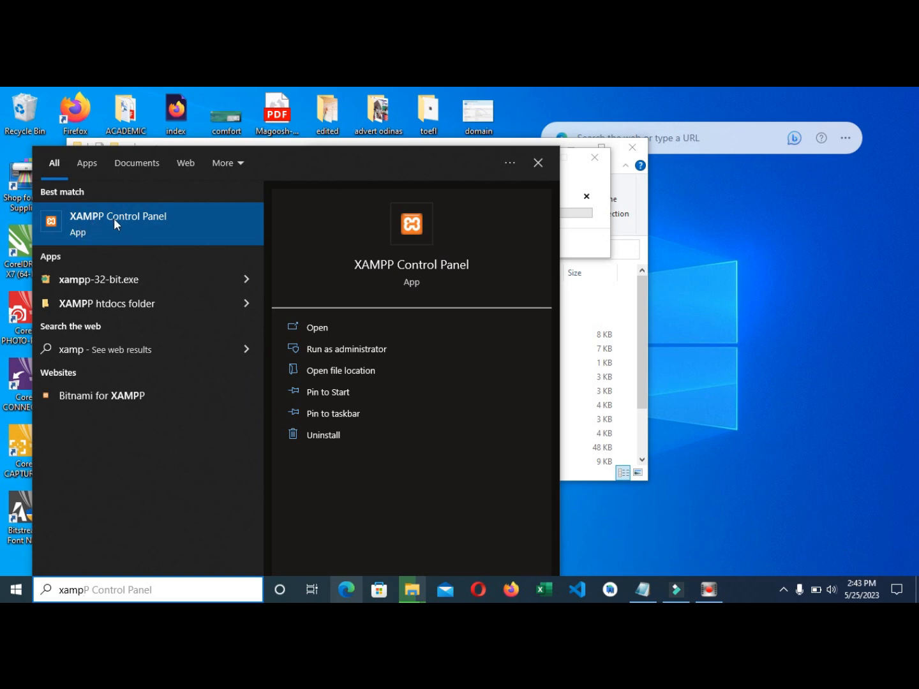
{"action": "left_click", "coordinate": [140, 218]}
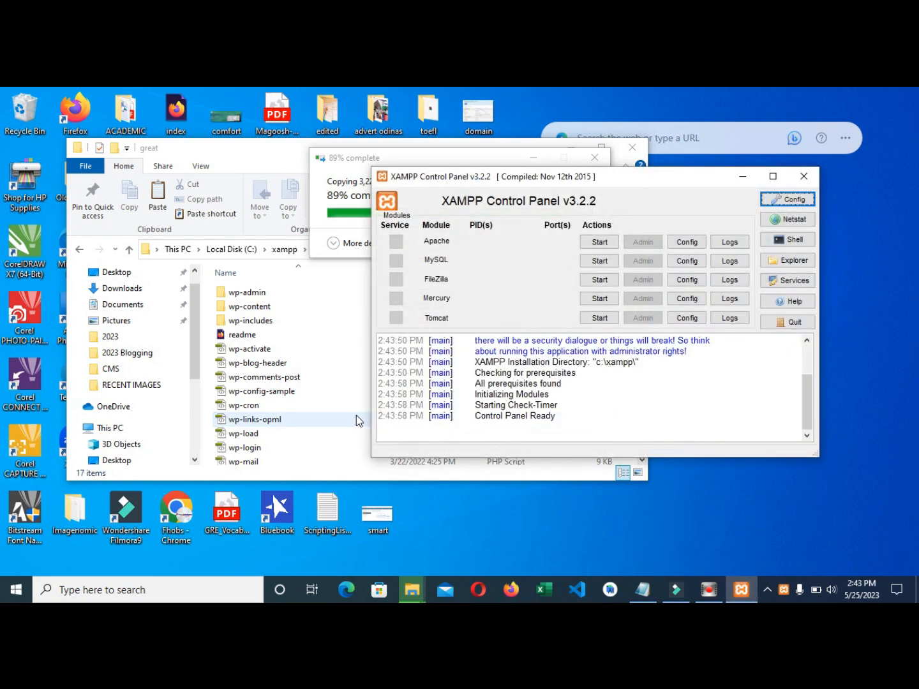
{"action": "left_click_drag", "start_coordinate": [481, 177], "coordinate": [387, 192]}
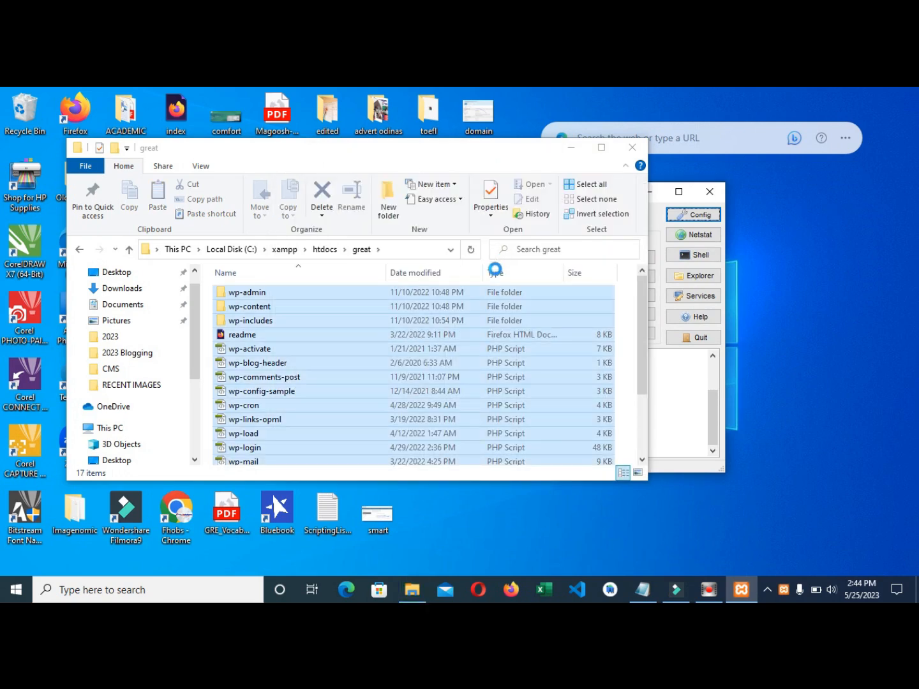
- Start Apache and MySQL, then open phpMyAdmin through MySQL's Admin button
{"action": "left_click", "coordinate": [741, 588]}
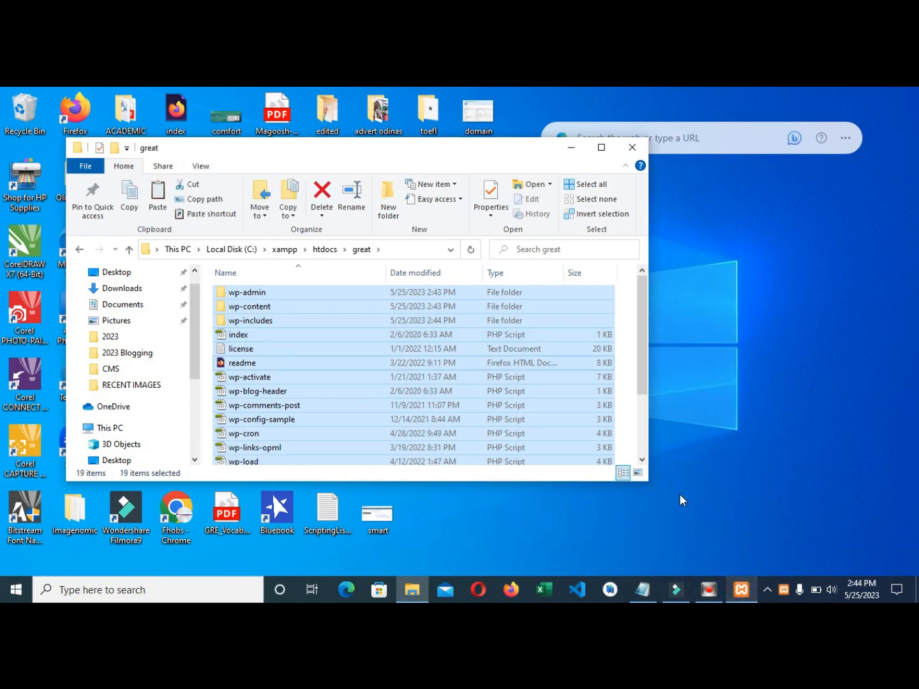
{"action": "left_click", "coordinate": [741, 589]}
{"action": "left_click", "coordinate": [503, 262]}
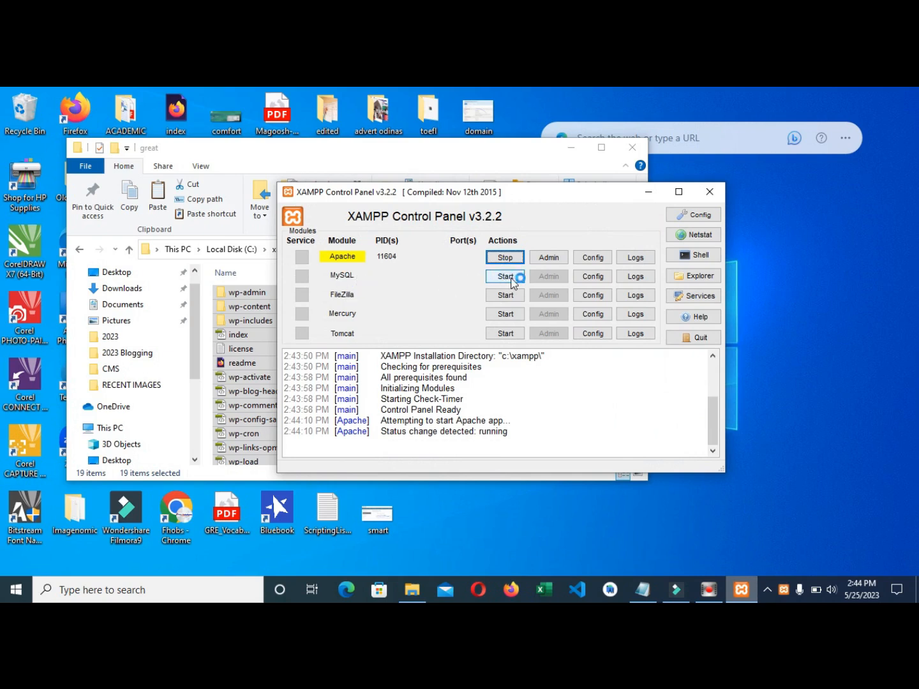
{"action": "left_click", "coordinate": [508, 277]}
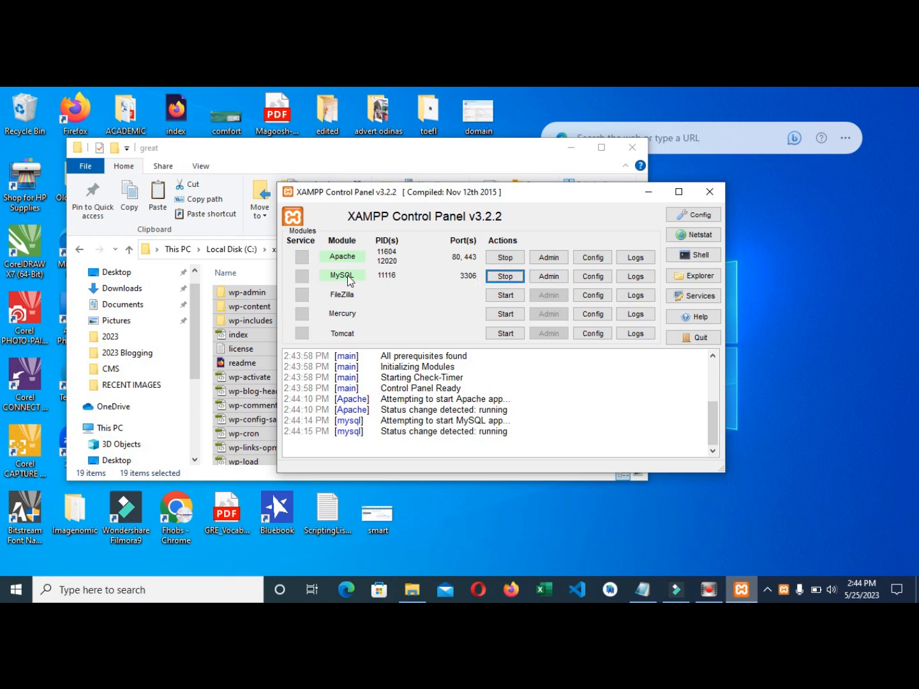
{"action": "left_click", "coordinate": [550, 278]}
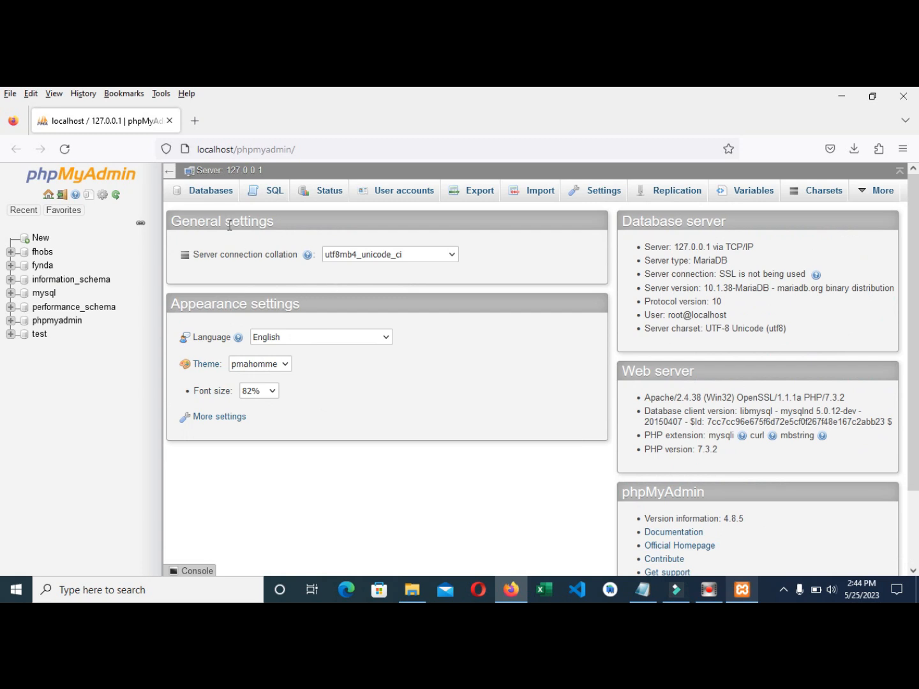
- On phpMyAdmin's Databases tab, create a database named great
{"action": "left_click", "coordinate": [208, 195]}
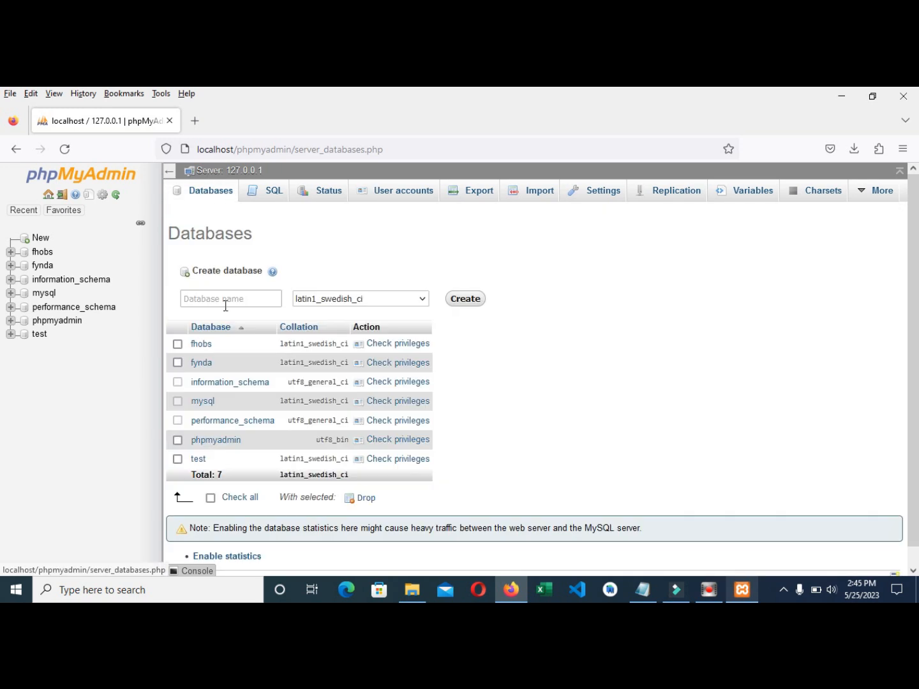
{"action": "left_click", "coordinate": [227, 300]}
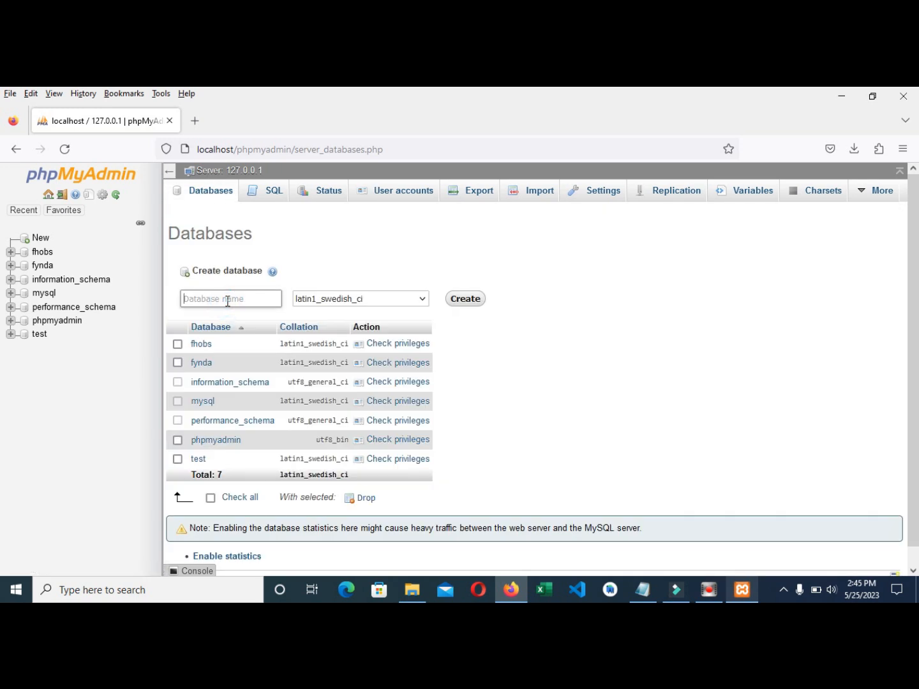
{"action": "type", "text": "great"}
{"action": "left_click", "coordinate": [468, 303]}
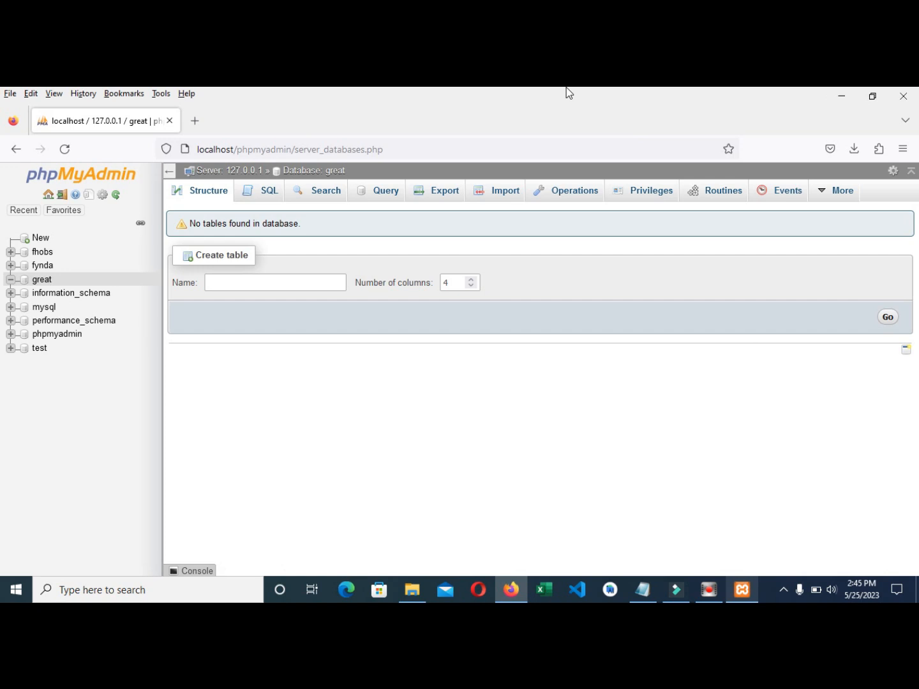
- Open localhost/great and begin the WordPress setup configuration
{"action": "left_click", "coordinate": [234, 150]}
{"action": "type", "text": "localhost/"}
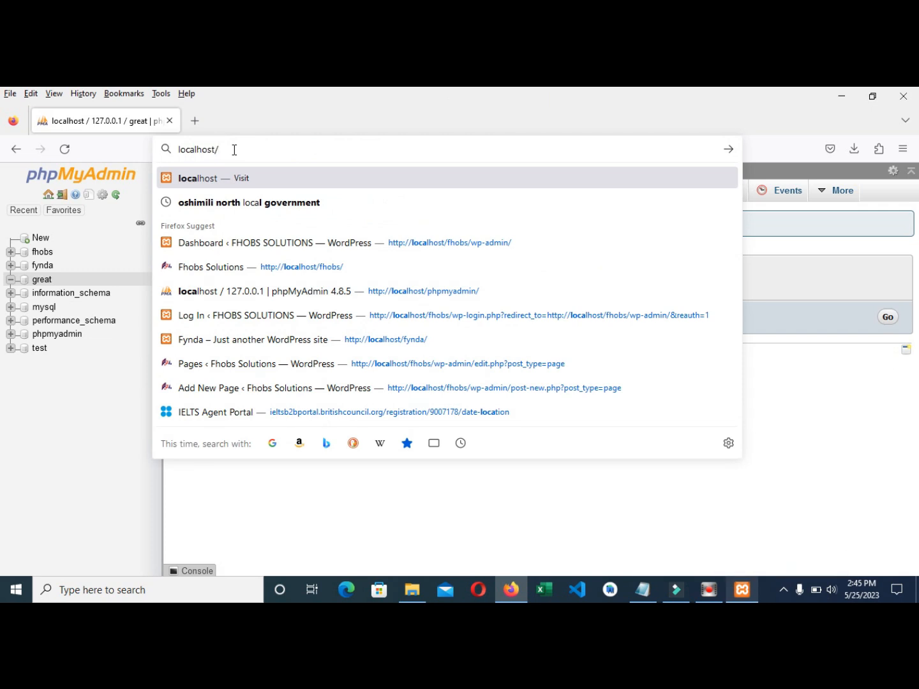
{"action": "type", "text": "great"}
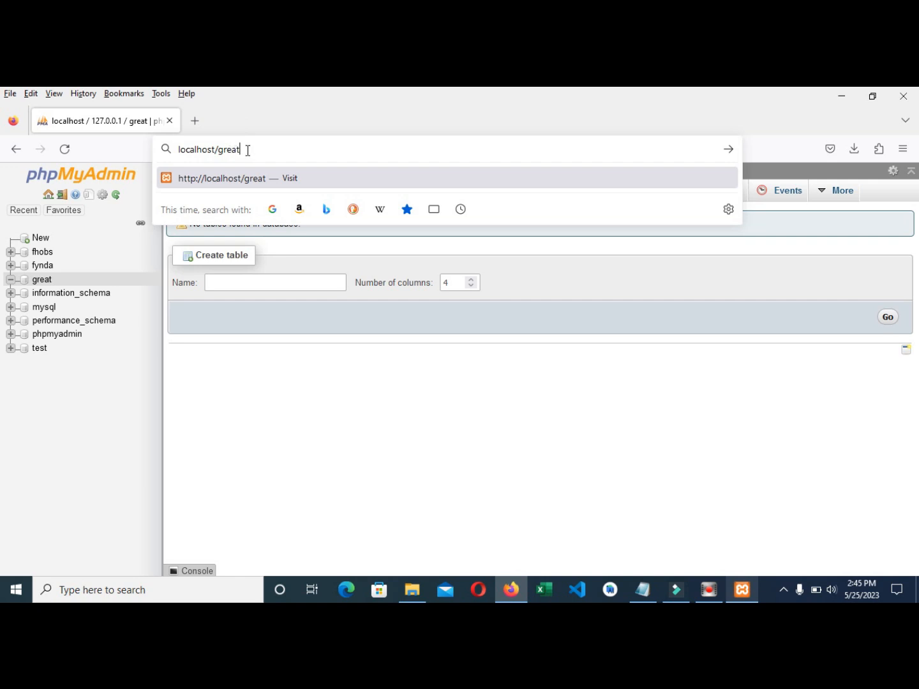
{"action": "key", "text": "Return"}
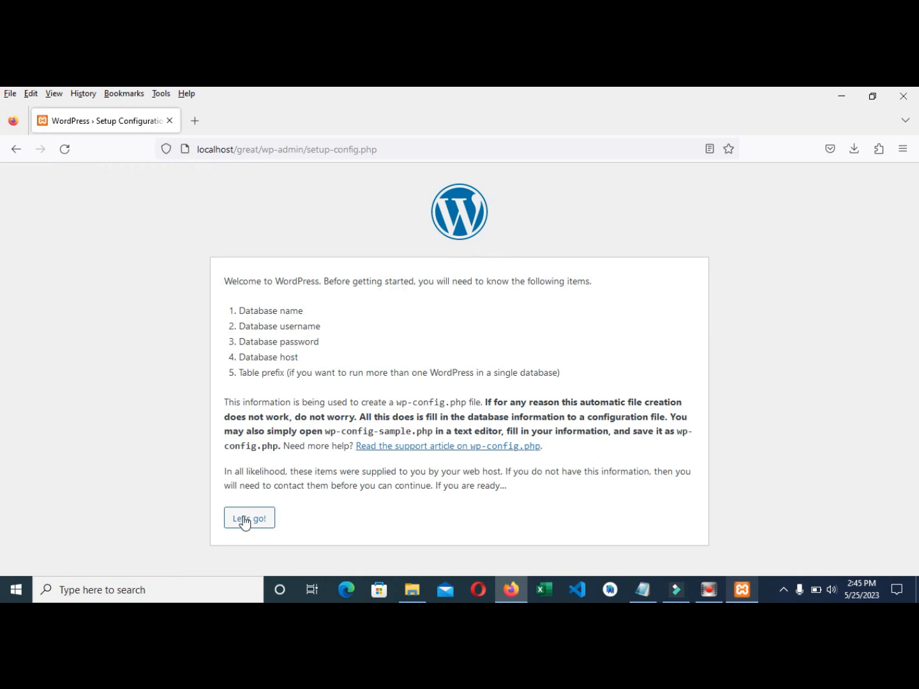
{"action": "left_click", "coordinate": [246, 519]}
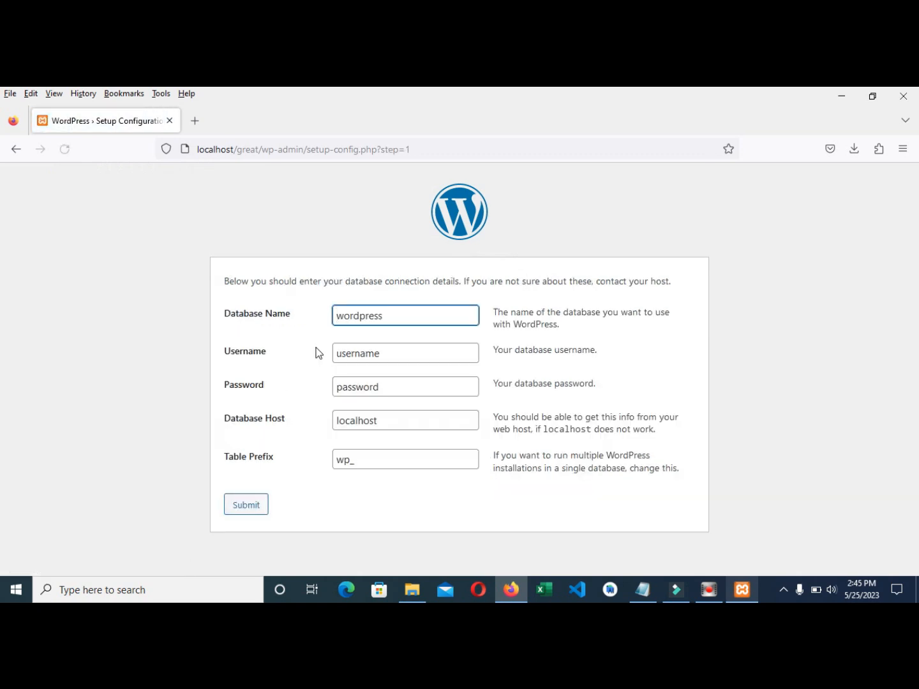
- Submit database connection details: database great, user root, empty password
{"action": "left_click_drag", "start_coordinate": [383, 317], "coordinate": [322, 317]}
{"action": "type", "text": "great"}
{"action": "double_click", "coordinate": [389, 354]}
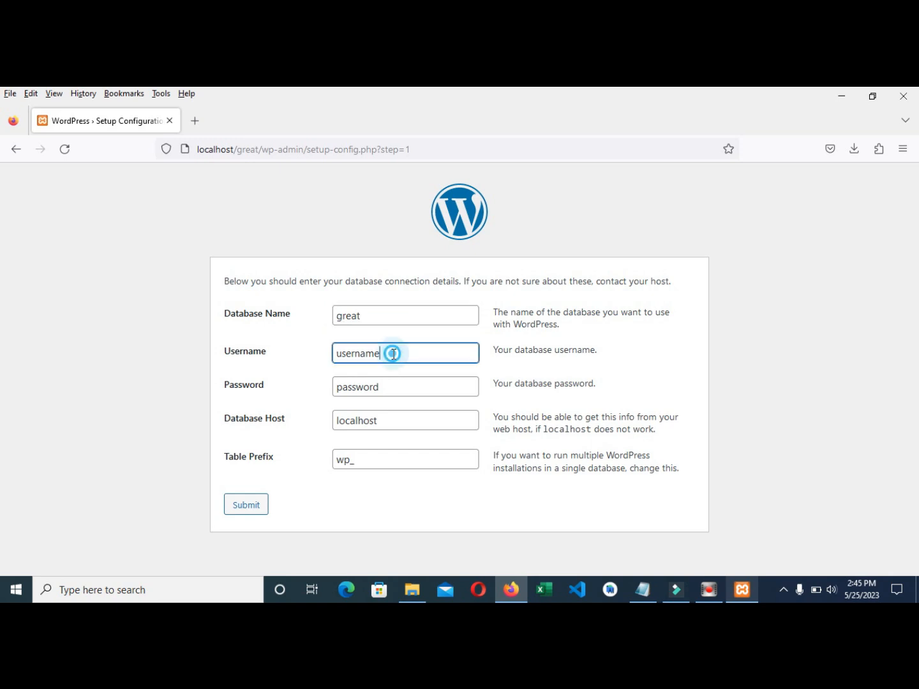
{"action": "type", "text": "root"}
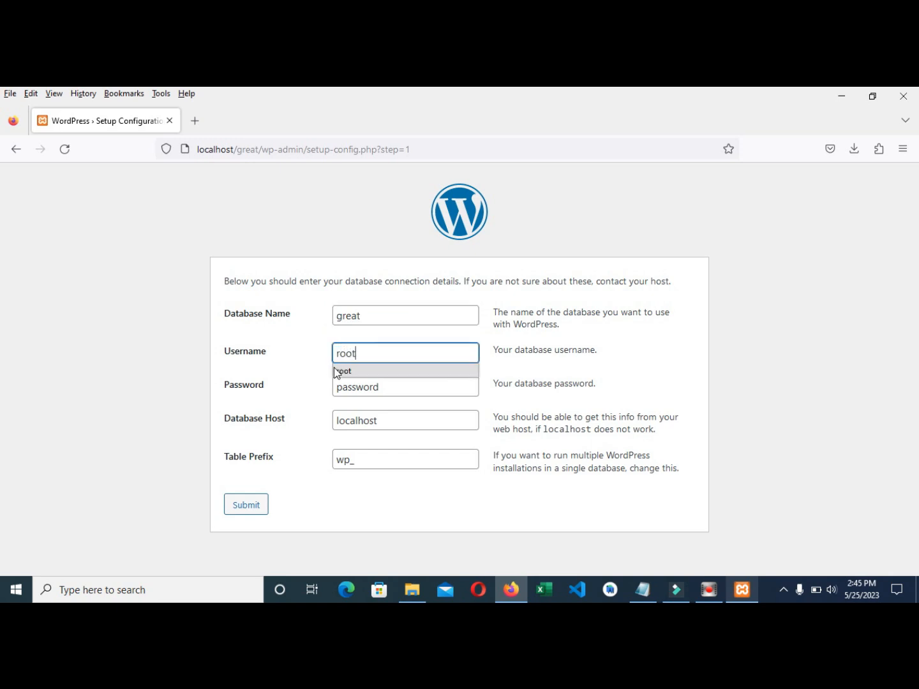
{"action": "left_click", "coordinate": [365, 352]}
{"action": "left_click", "coordinate": [397, 389]}
{"action": "key", "text": "BackSpace"}
{"action": "key", "text": "BackSpace"}
{"action": "key", "text": "BackSpace"}
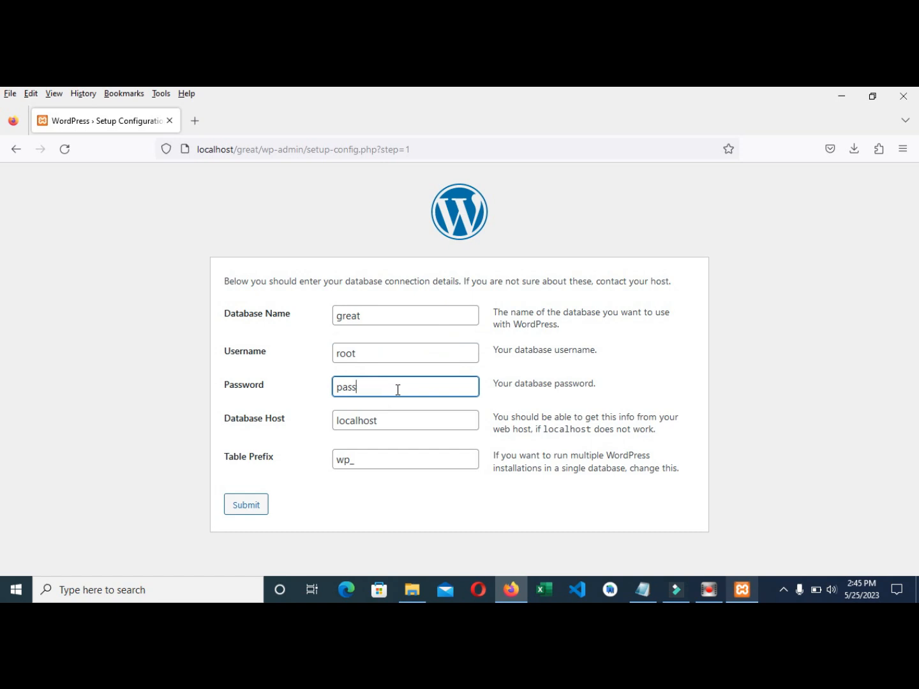
{"action": "key", "text": "BackSpace"}
{"action": "key", "text": "BackSpace"}
{"action": "left_click", "coordinate": [246, 515]}
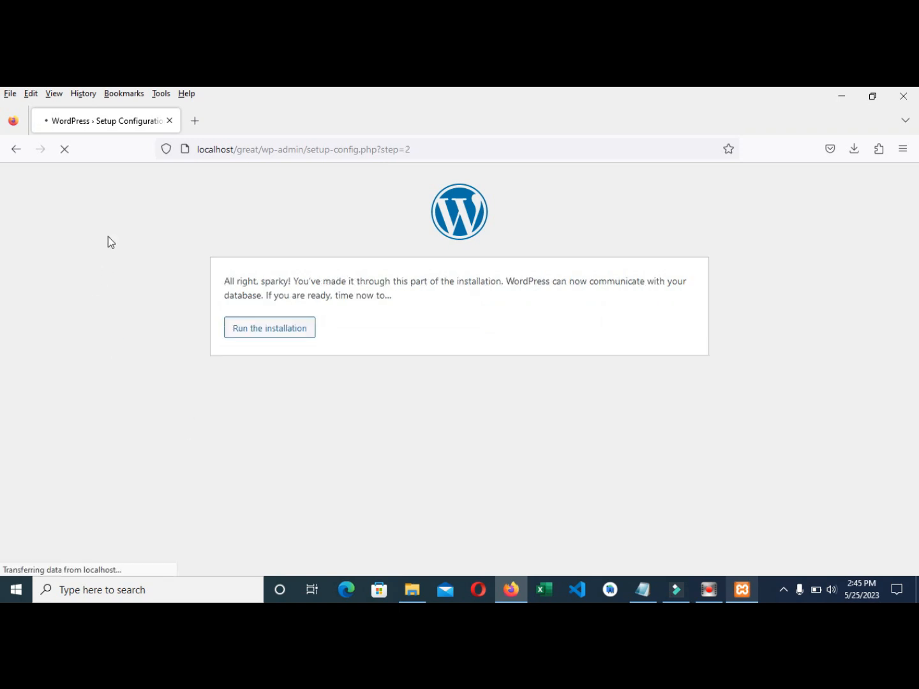
- Run the installation and set the site title to FHOBS SOLUTIONS
{"action": "left_click", "coordinate": [259, 336]}
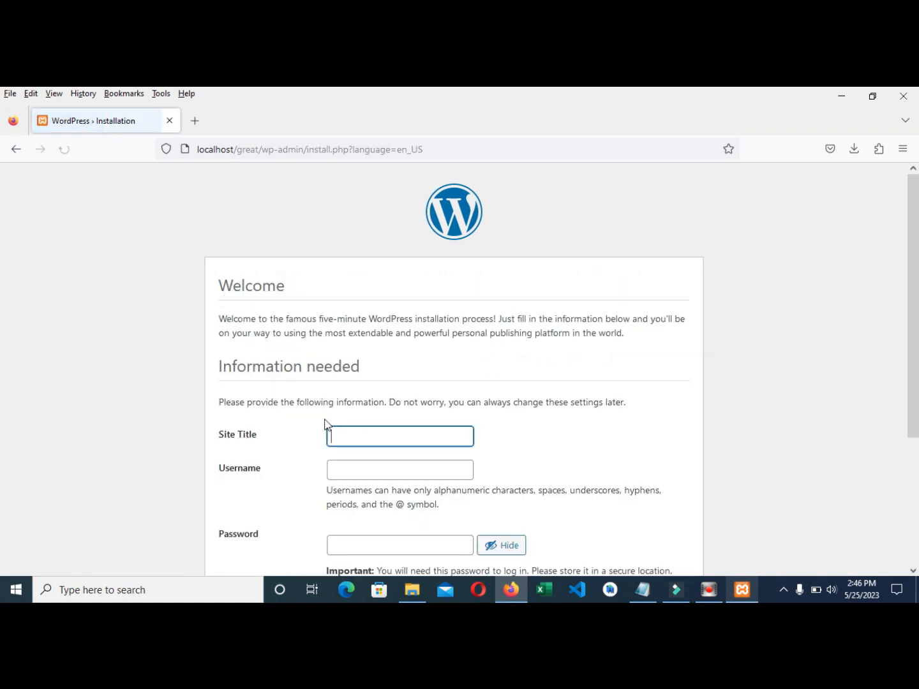
{"action": "scroll", "coordinate": [319, 347], "scroll_direction": "down", "scroll_amount": 2}
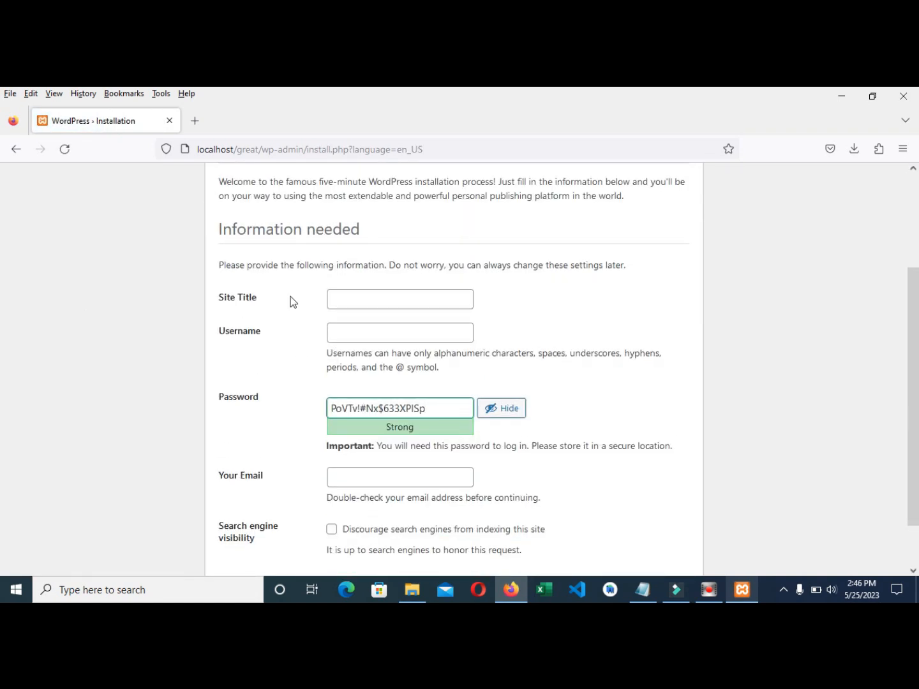
{"action": "left_click", "coordinate": [337, 295]}
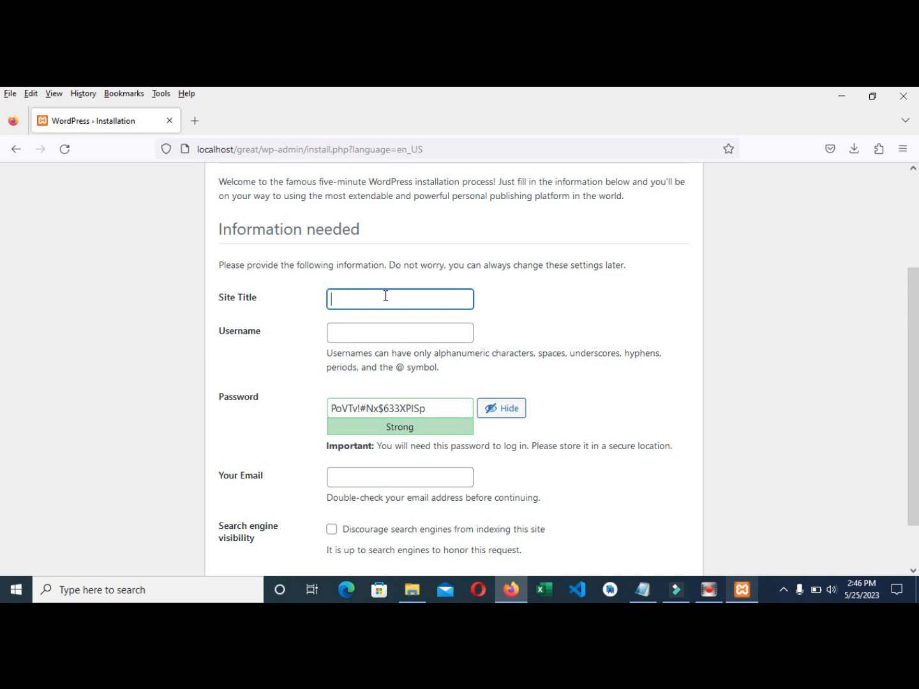
{"action": "type", "text": "Grea"}
{"action": "key", "text": "BackSpace"}
{"action": "key", "text": "BackSpace"}
{"action": "key", "text": "BackSpace"}
{"action": "key", "text": "BackSpace"}
{"action": "type", "text": "Fhob"}
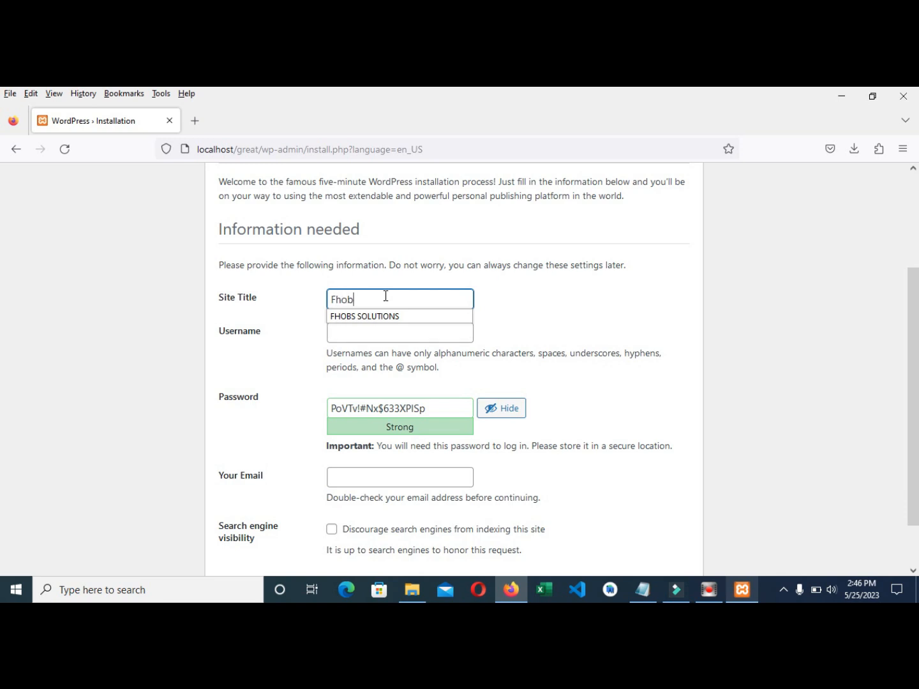
{"action": "left_click", "coordinate": [381, 314]}
- Enter username admin, a custom password and the admin e-mail, then install WordPress
{"action": "left_click", "coordinate": [339, 332]}
{"action": "type", "text": "admin"}
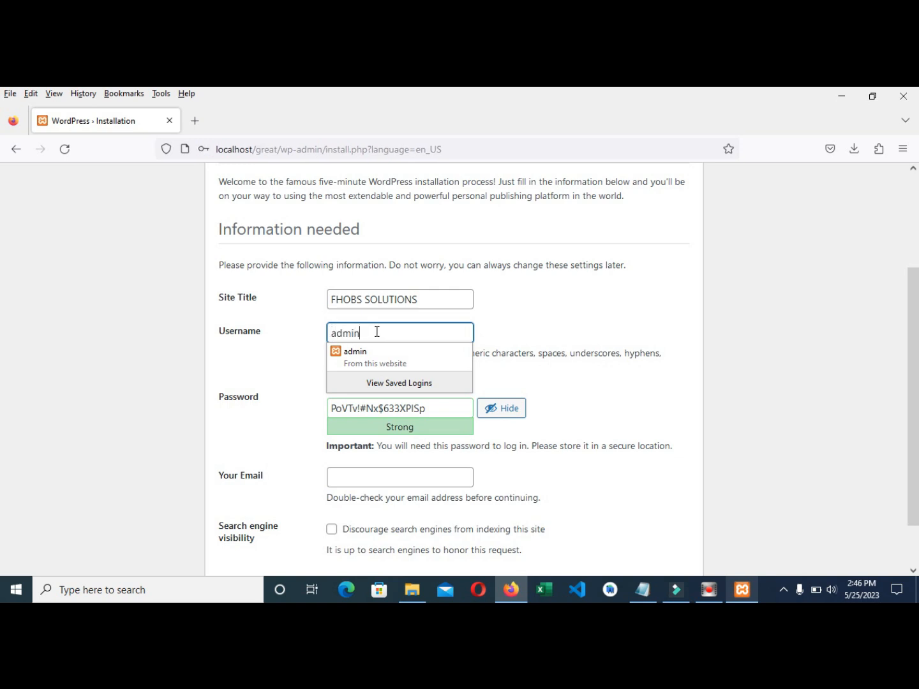
{"action": "left_click", "coordinate": [162, 304]}
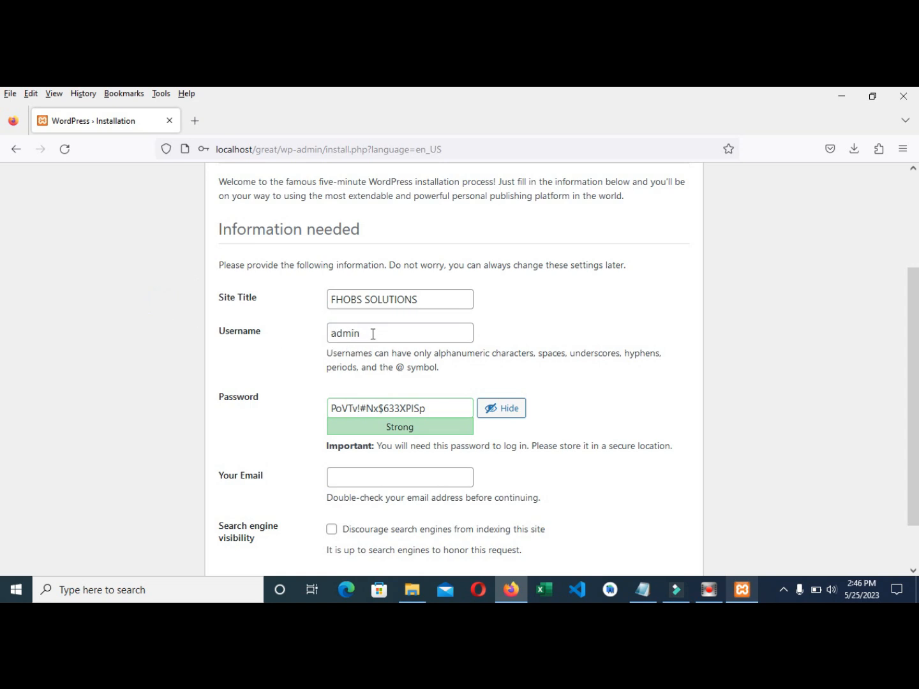
{"action": "left_click_drag", "start_coordinate": [432, 411], "coordinate": [296, 412]}
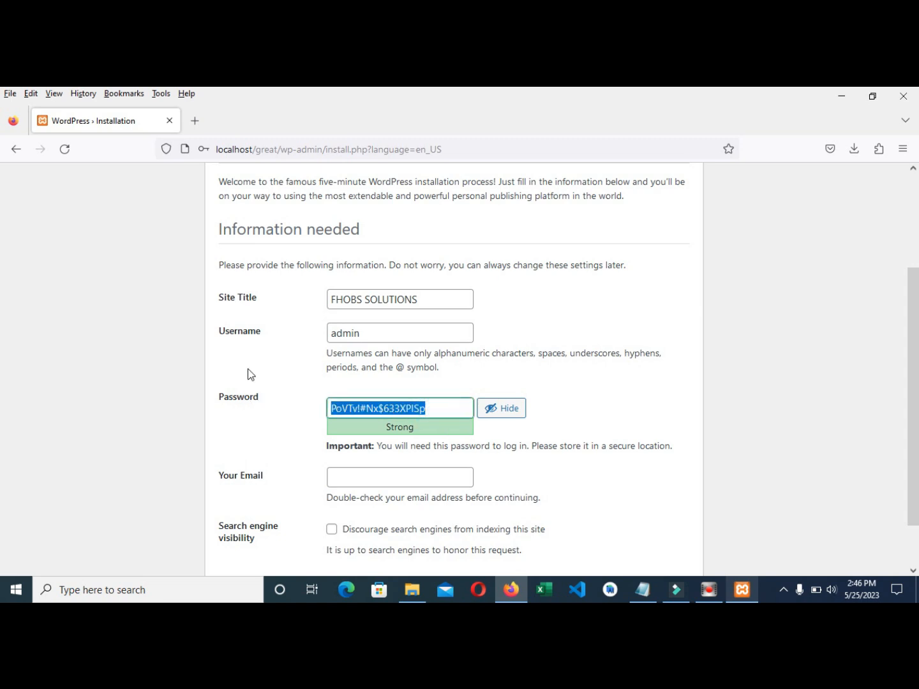
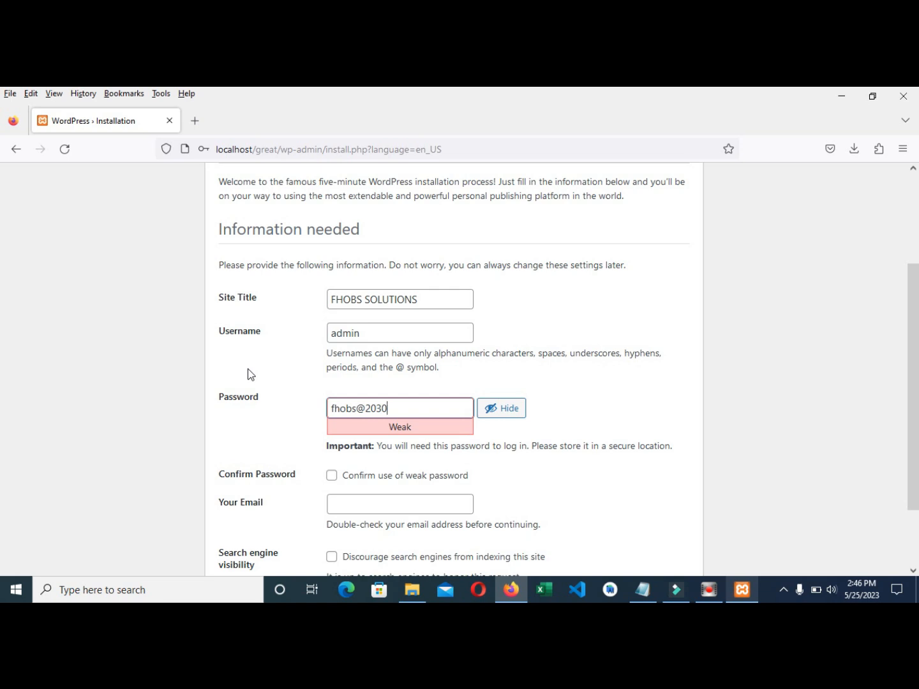
{"action": "triple_click", "coordinate": [397, 407]}
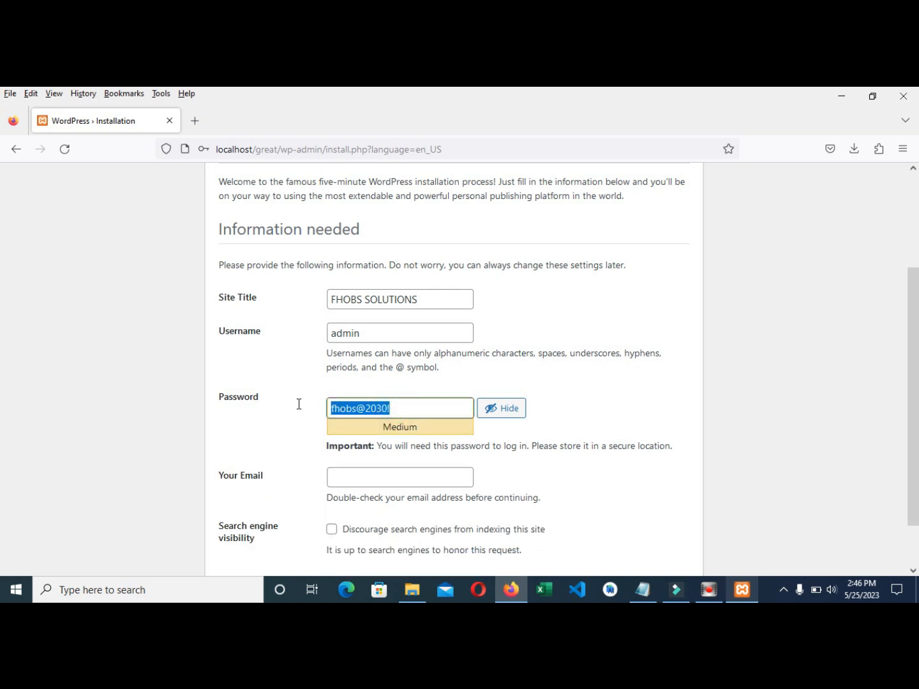
{"action": "left_click", "coordinate": [417, 411]}
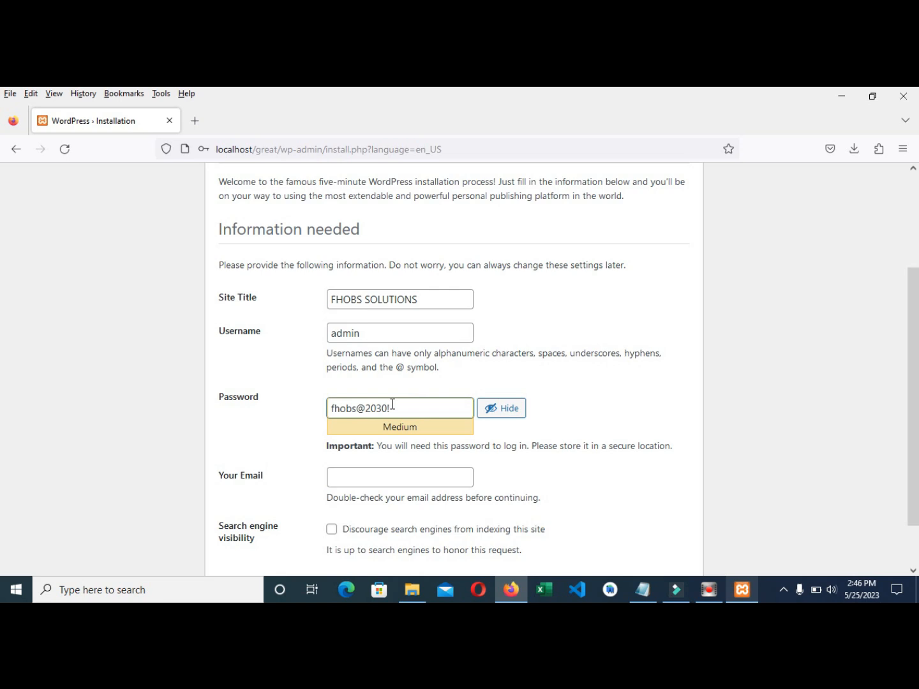
{"action": "scroll", "coordinate": [402, 392], "scroll_direction": "down", "scroll_amount": 2}
{"action": "left_click", "coordinate": [370, 419]}
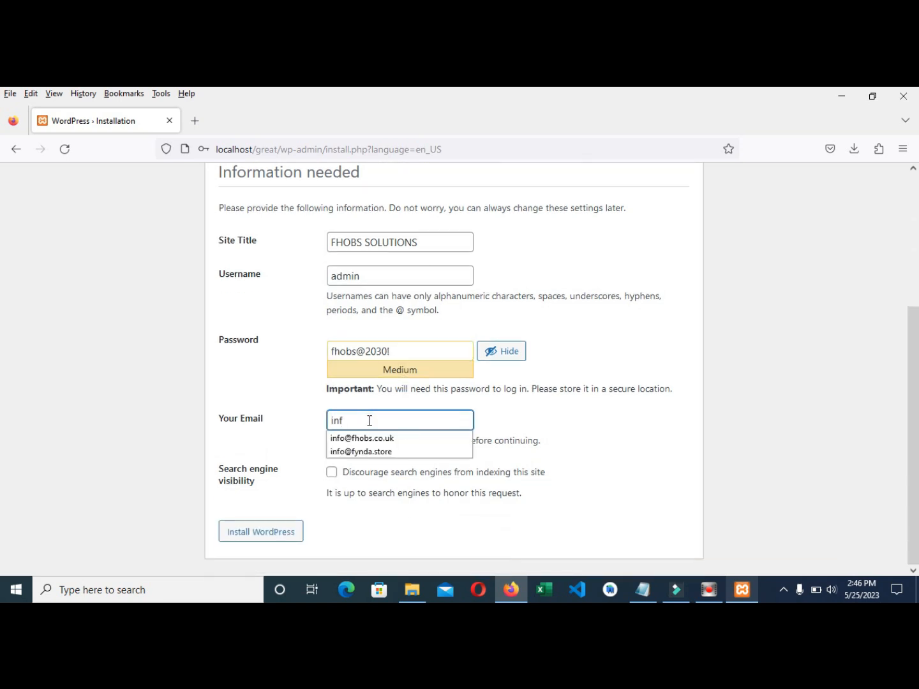
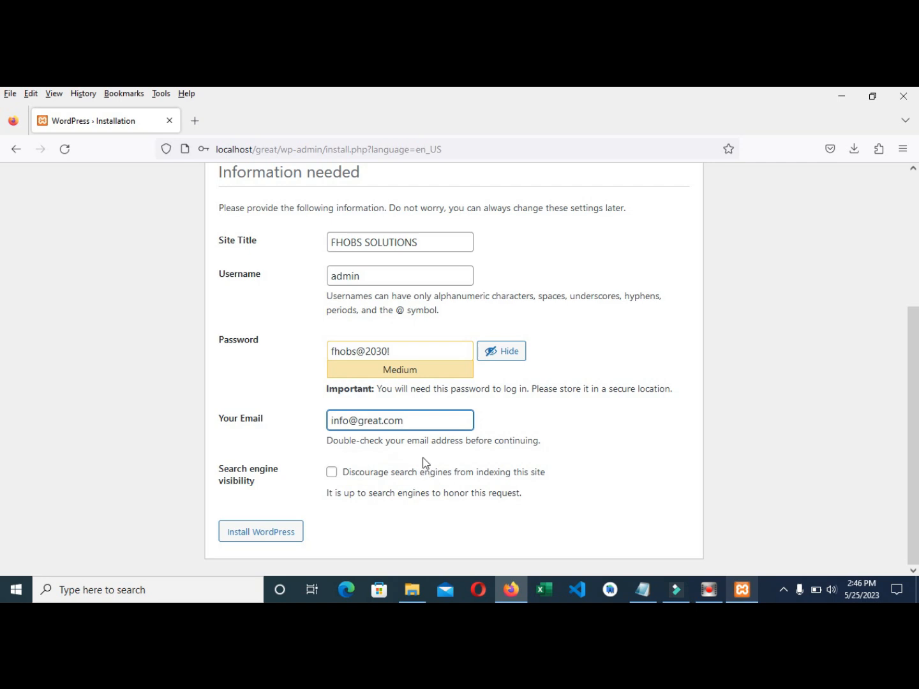
{"action": "left_click", "coordinate": [257, 535]}
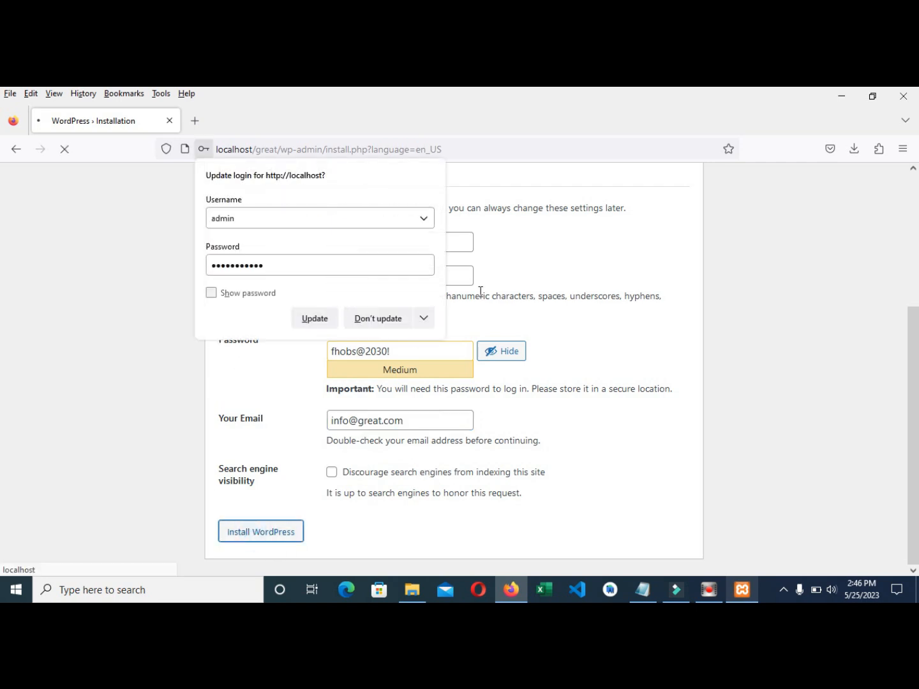
- Decline Firefox's saved-login update so the install reaches the Success! page
{"action": "left_click", "coordinate": [361, 319]}
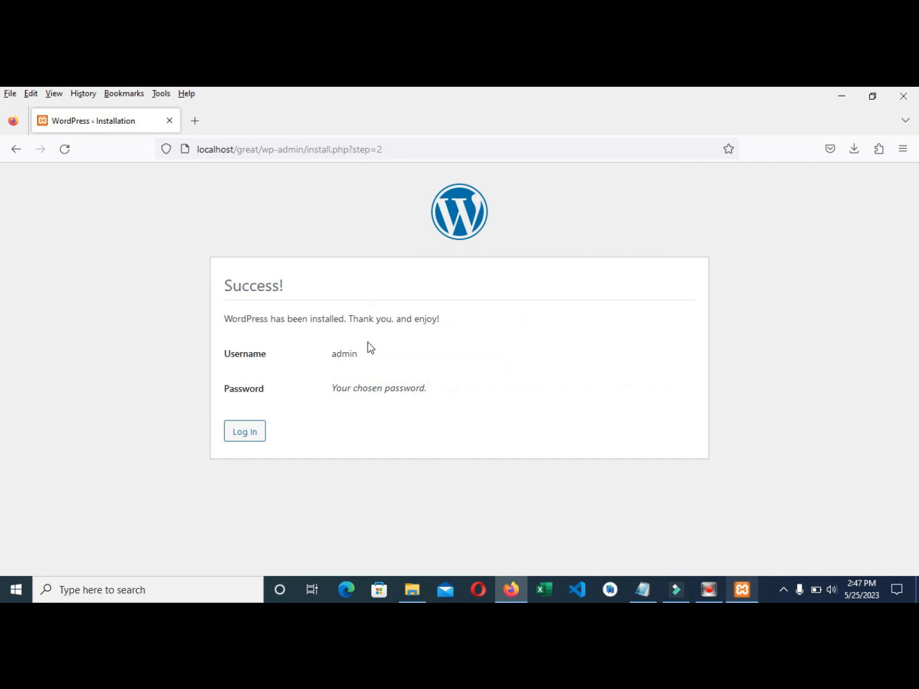
- Log in as admin with the account password, declining Firefox's saved-login update
{"action": "left_click", "coordinate": [248, 434]}
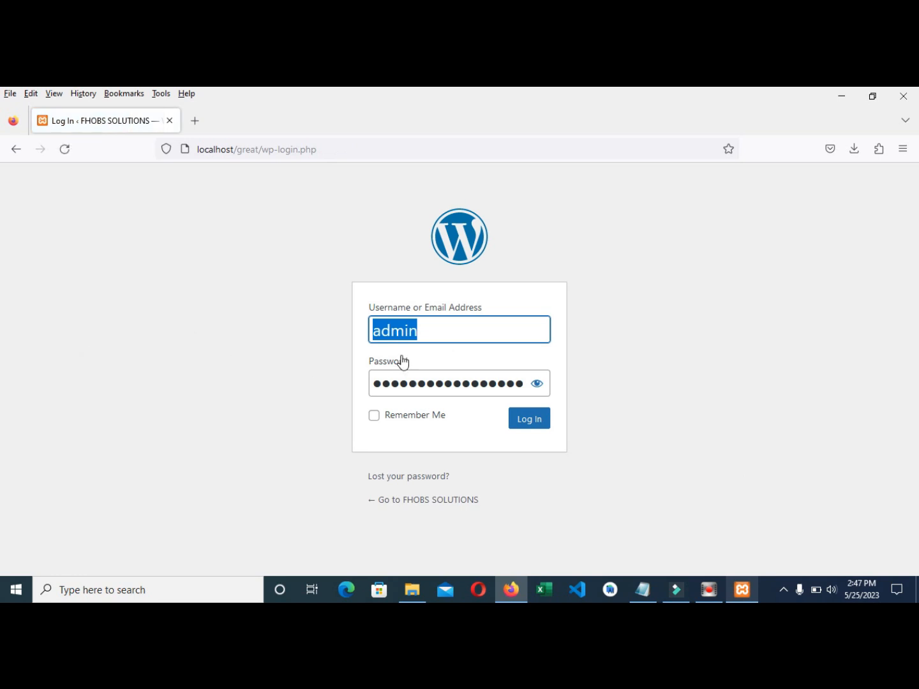
{"action": "type", "text": "admi"}
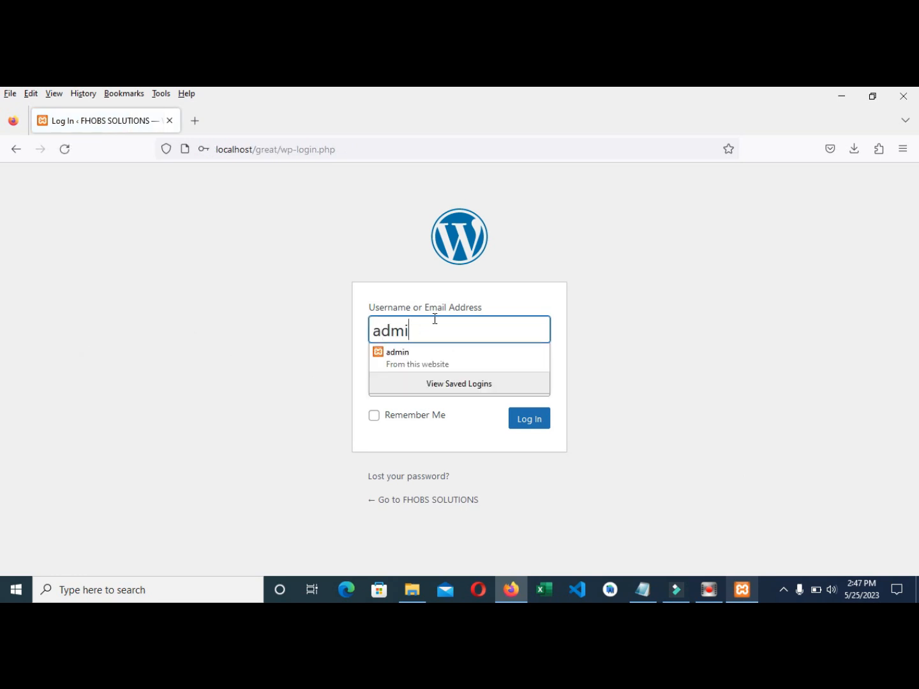
{"action": "type", "text": "n"}
{"action": "left_click", "coordinate": [715, 387]}
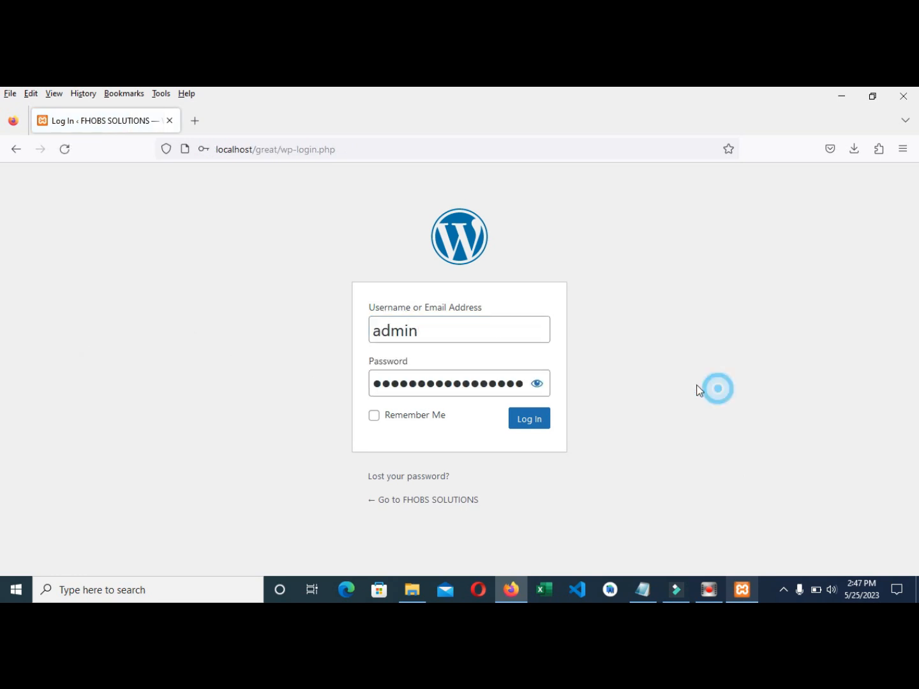
{"action": "left_click", "coordinate": [531, 385]}
{"action": "left_click", "coordinate": [531, 384]}
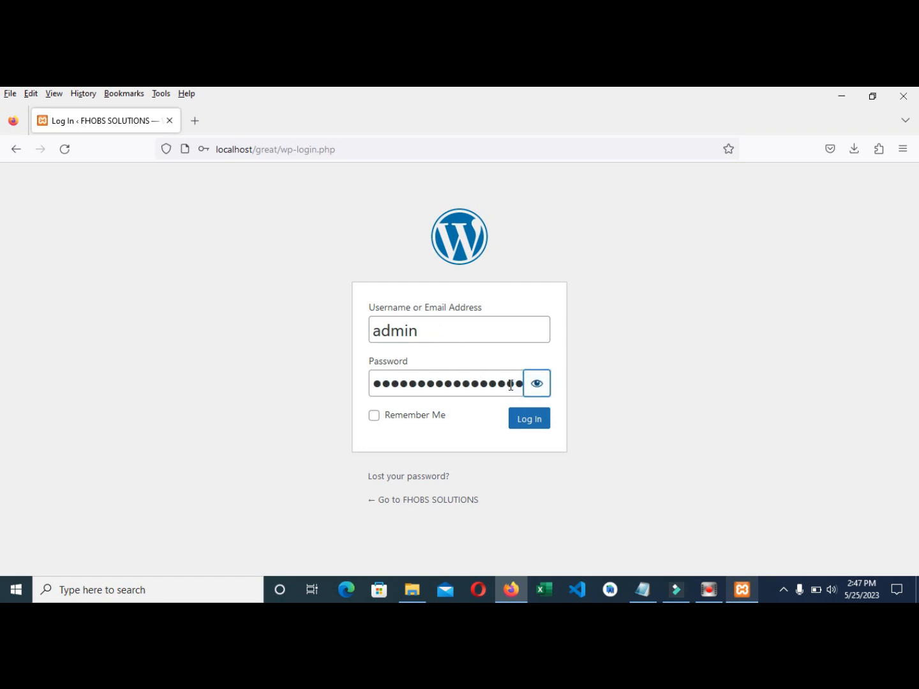
{"action": "key", "text": "ctrl+a"}
{"action": "left_click", "coordinate": [502, 382]}
{"action": "key", "text": "ctrl+a"}
{"action": "key", "text": "ctrl+v"}
{"action": "left_click", "coordinate": [527, 421]}
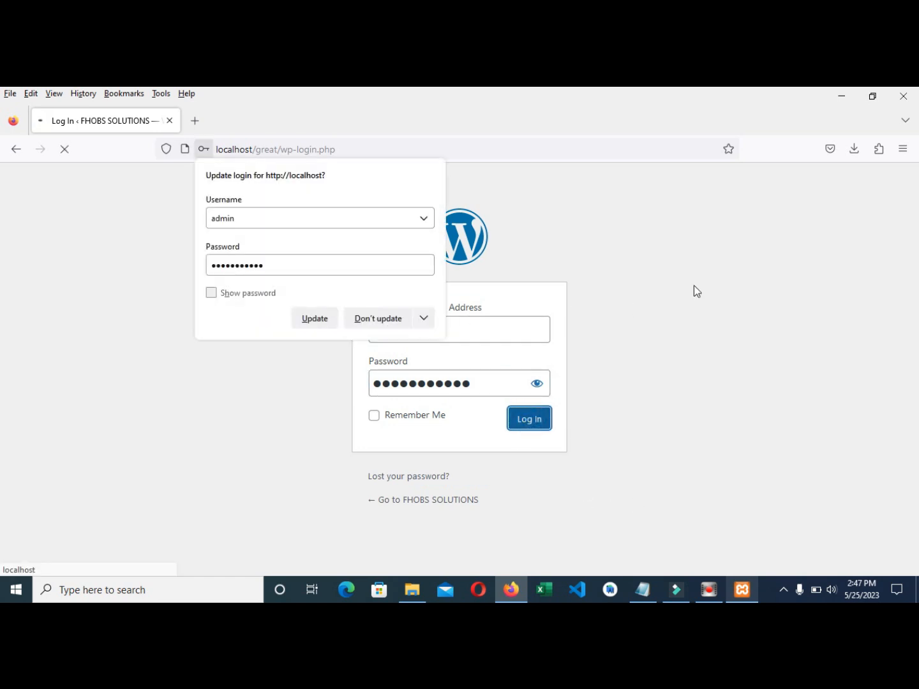
{"action": "left_click", "coordinate": [358, 320]}
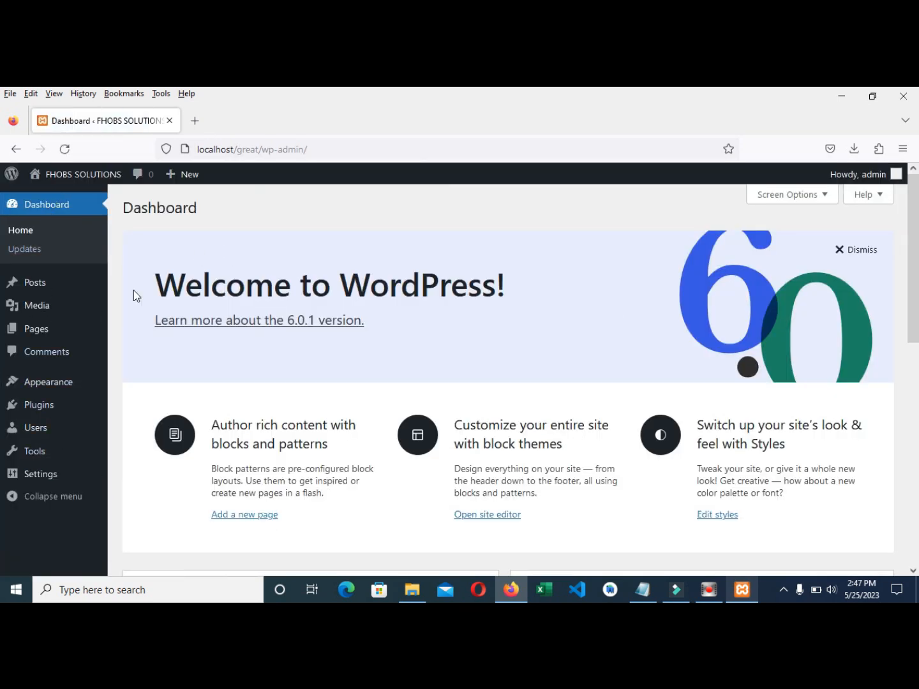
- Open the site's front page in a new tab and look it over
{"action": "scroll", "coordinate": [163, 411], "scroll_direction": "down", "scroll_amount": 3}
{"action": "scroll", "coordinate": [162, 407], "scroll_direction": "up", "scroll_amount": 3}
{"action": "right_click", "coordinate": [75, 178]}
{"action": "left_click", "coordinate": [97, 191]}
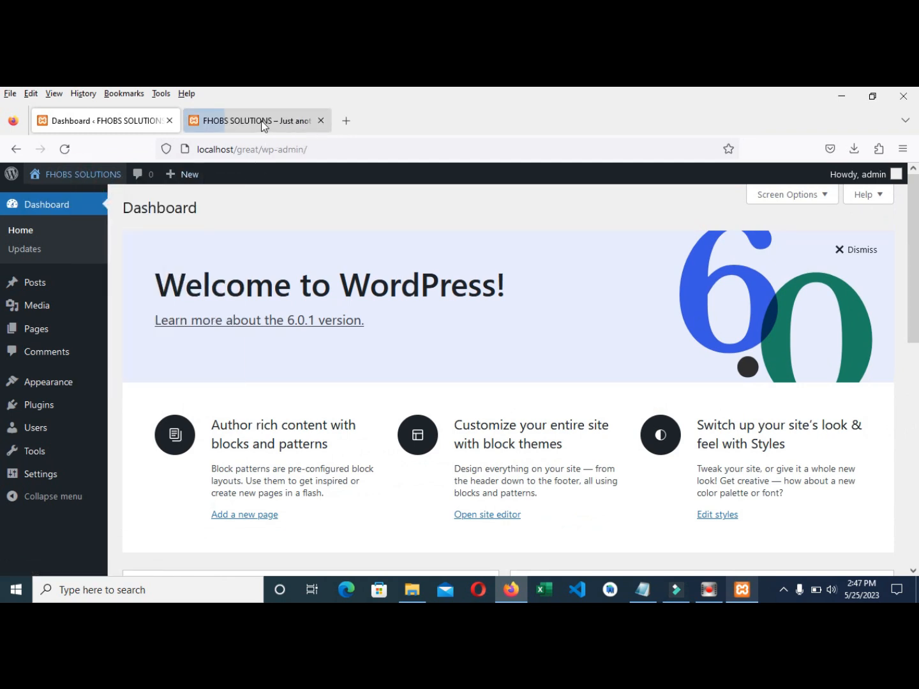
{"action": "left_click", "coordinate": [261, 120]}
{"action": "scroll", "coordinate": [453, 290], "scroll_direction": "down", "scroll_amount": 6}
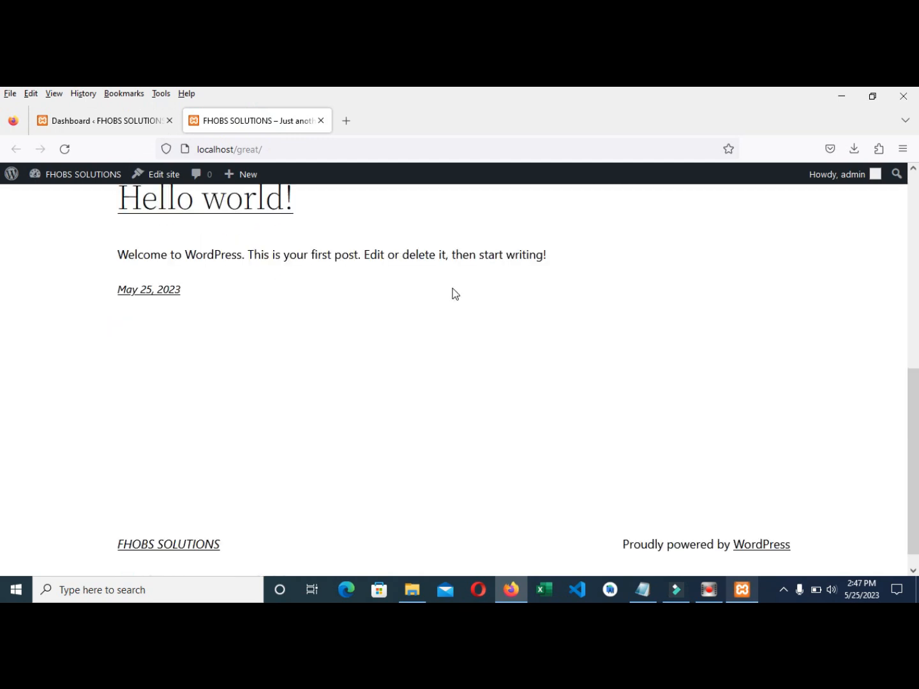
{"action": "scroll", "coordinate": [419, 299], "scroll_direction": "up", "scroll_amount": 6}
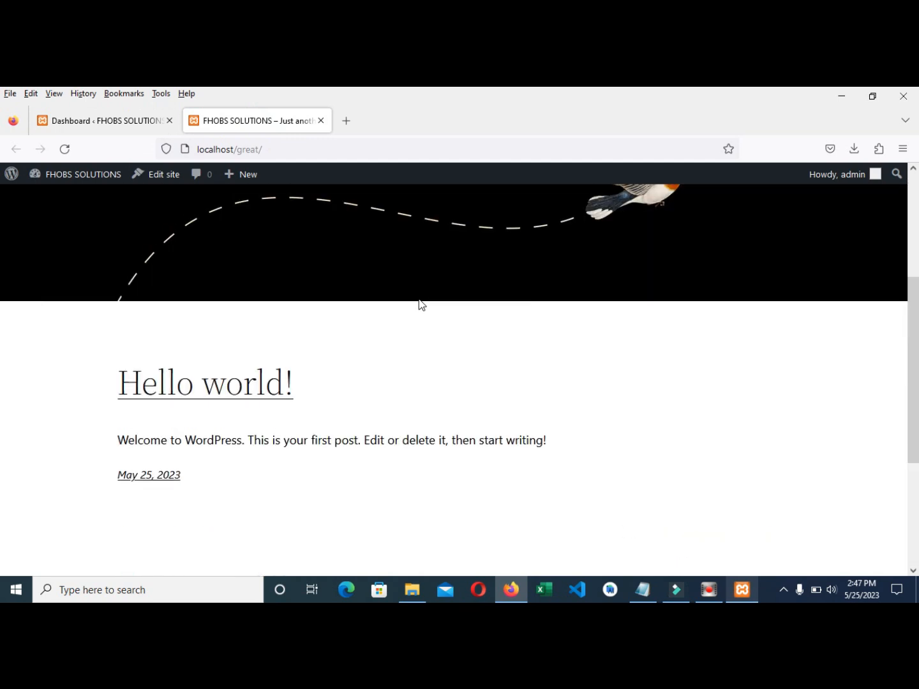
- Compare the front page and dashboard, ending on the dashboard's Howdy, admin account menu
{"action": "left_click", "coordinate": [117, 122]}
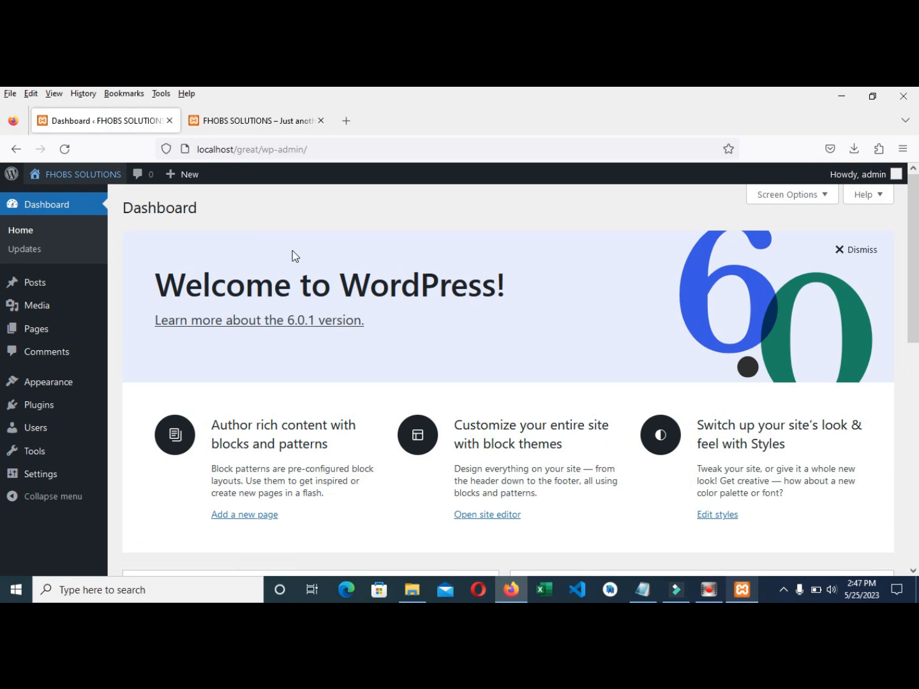
{"action": "left_click", "coordinate": [258, 122]}
{"action": "scroll", "coordinate": [314, 280], "scroll_direction": "down", "scroll_amount": 6}
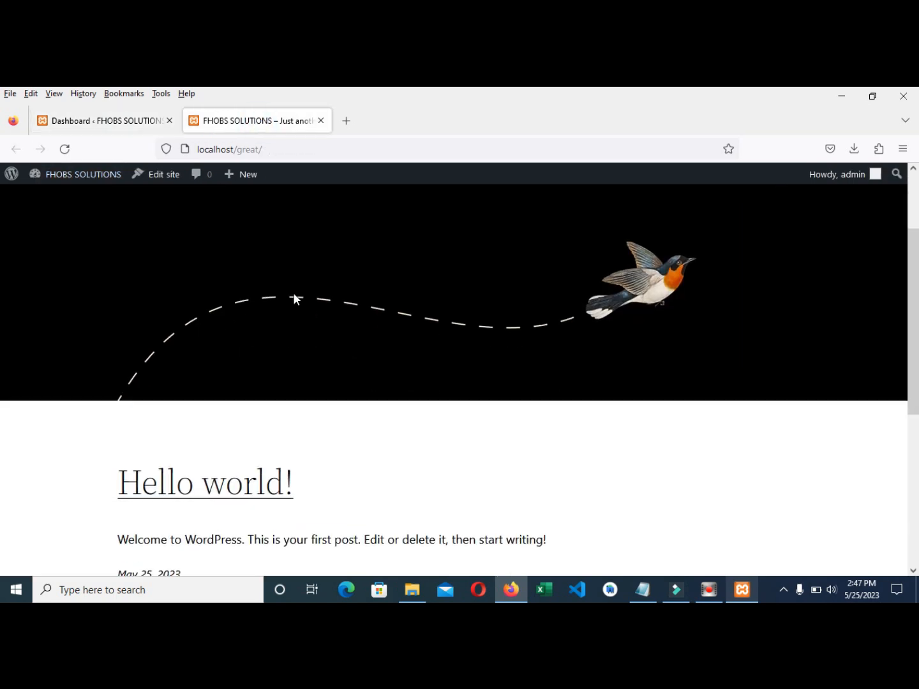
{"action": "scroll", "coordinate": [288, 342], "scroll_direction": "up", "scroll_amount": 6}
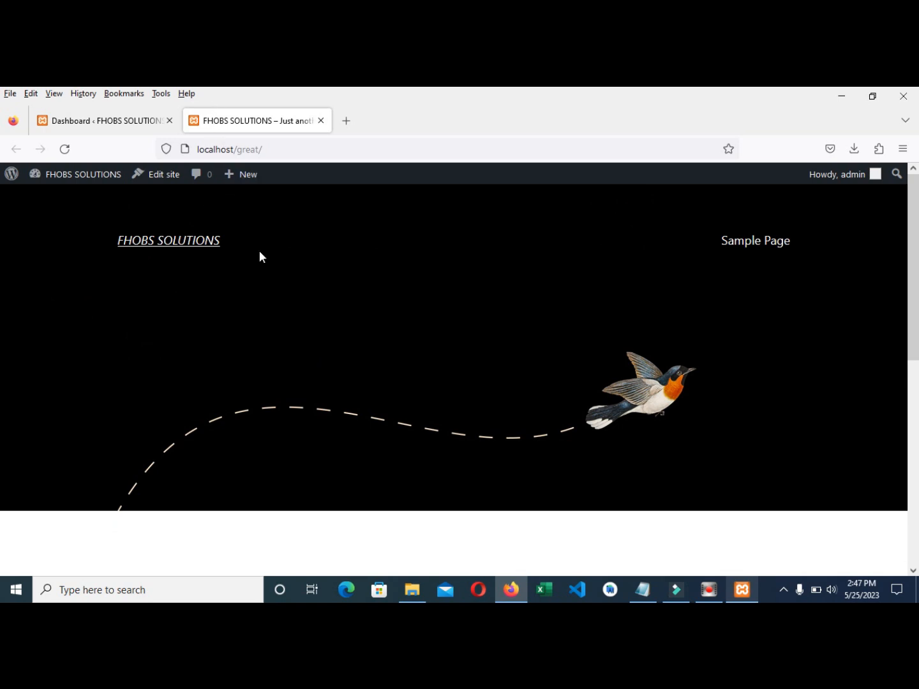
{"action": "left_click", "coordinate": [97, 120]}
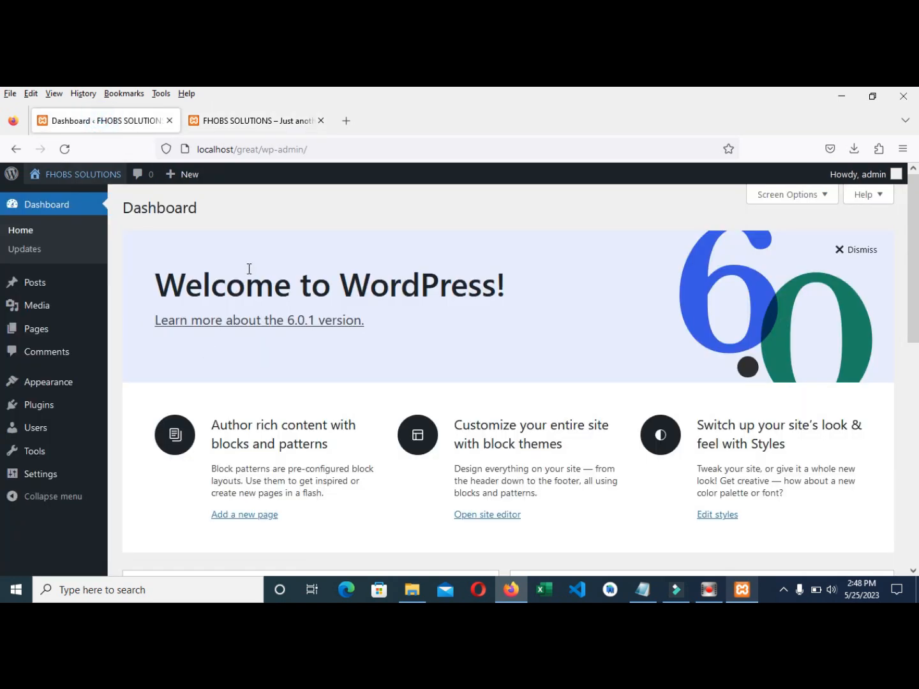
{"action": "scroll", "coordinate": [371, 411], "scroll_direction": "down", "scroll_amount": 2}
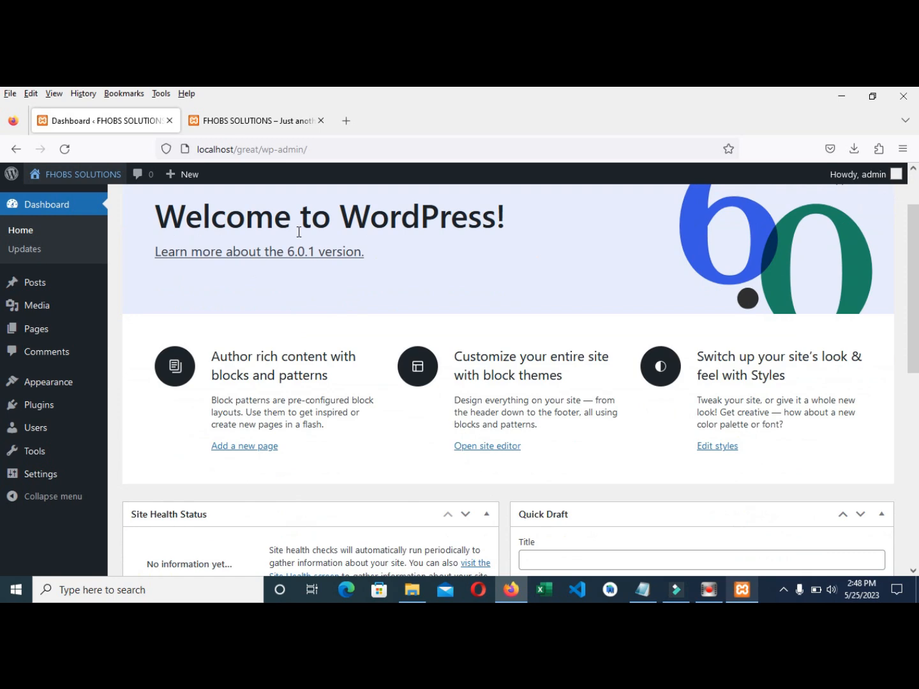
{"action": "left_click", "coordinate": [244, 124]}
{"action": "left_click", "coordinate": [93, 120]}
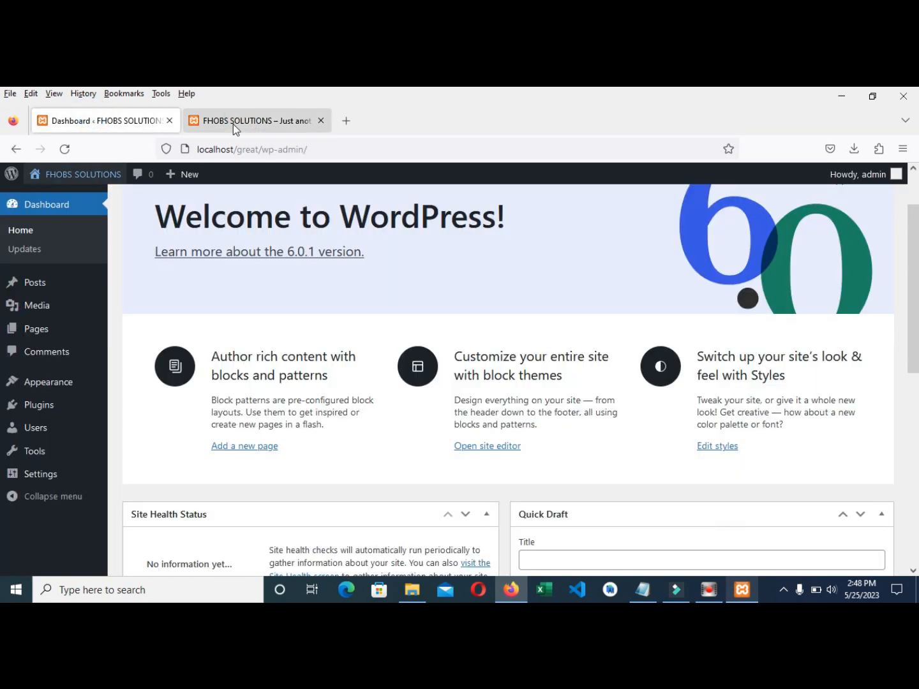
{"action": "left_click", "coordinate": [233, 123]}
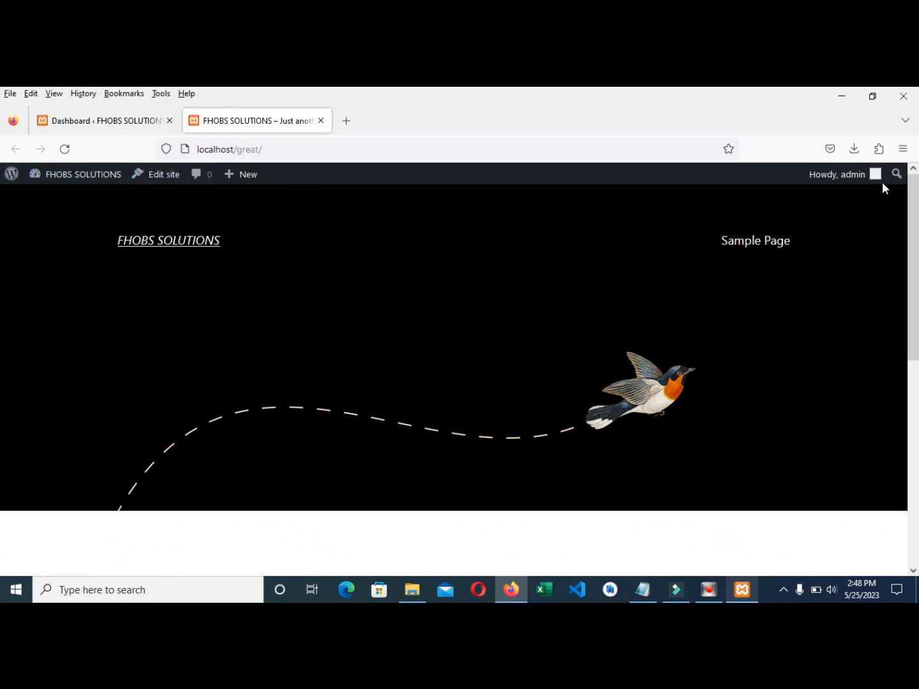
{"action": "mouse_move", "coordinate": [86, 178]}
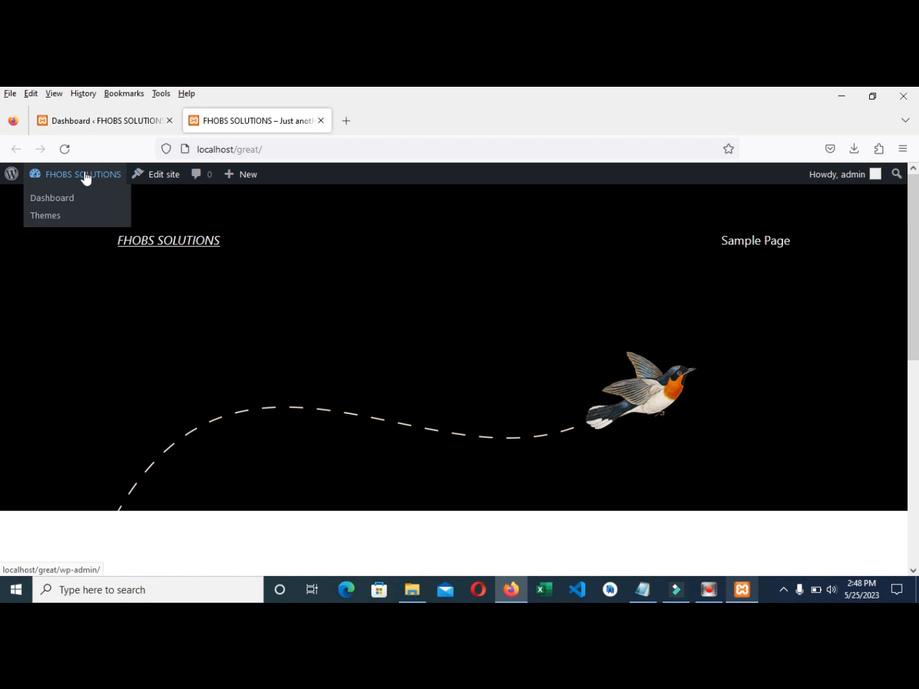
{"action": "left_click", "coordinate": [92, 122]}
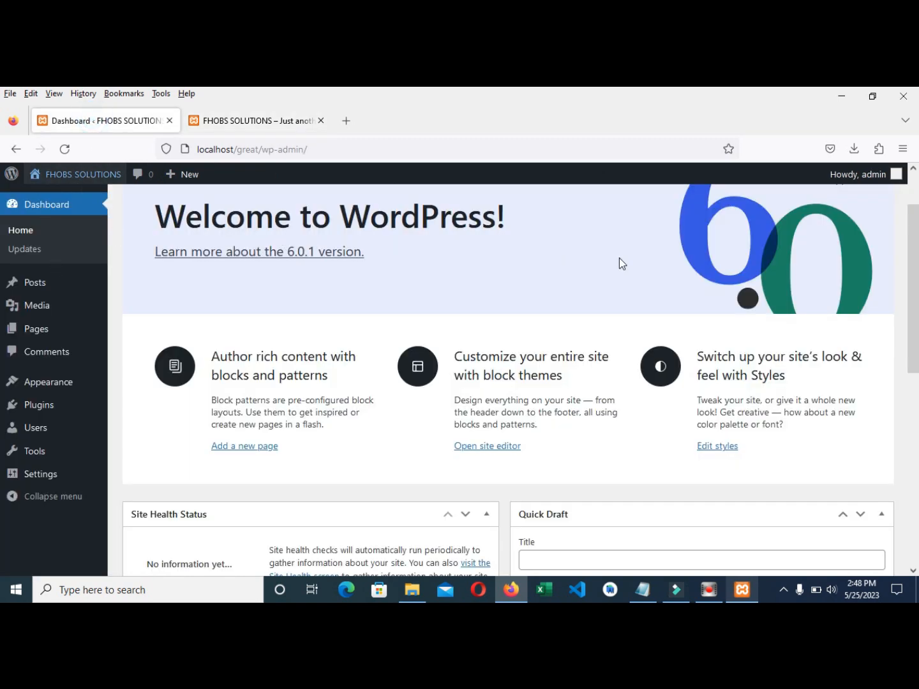
{"action": "mouse_move", "coordinate": [875, 175]}
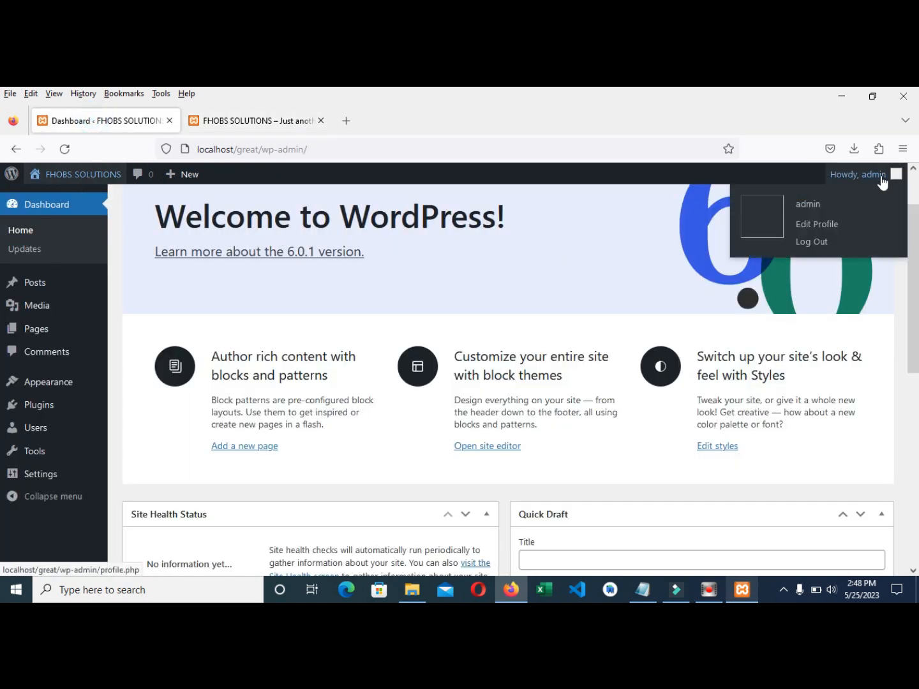
- Turn off 'Show Toolbar when viewing site' in the admin profile and update the profile
{"action": "left_click", "coordinate": [816, 233]}
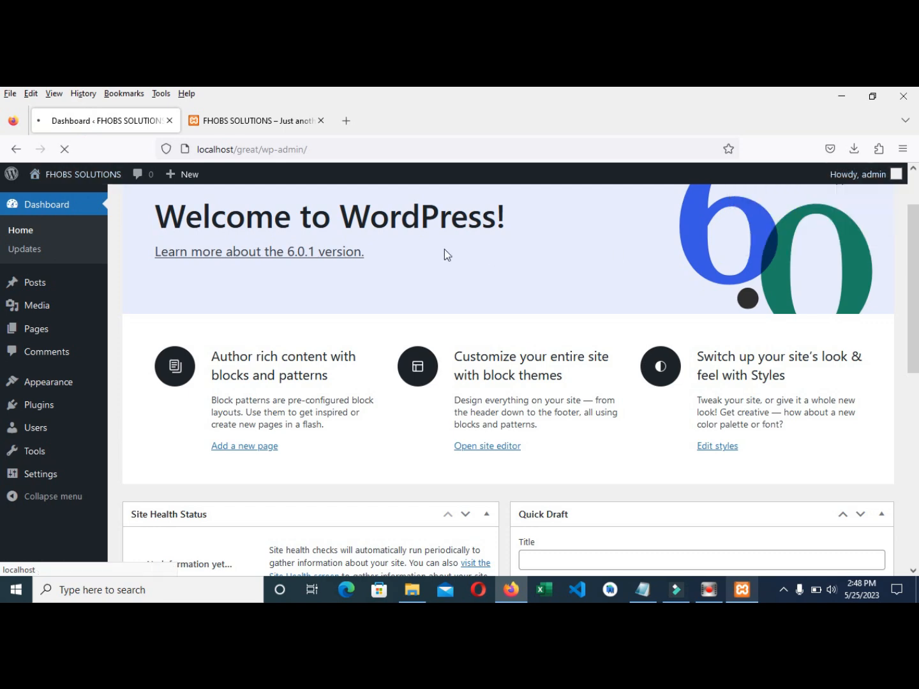
{"action": "scroll", "coordinate": [345, 389], "scroll_direction": "down", "scroll_amount": 2}
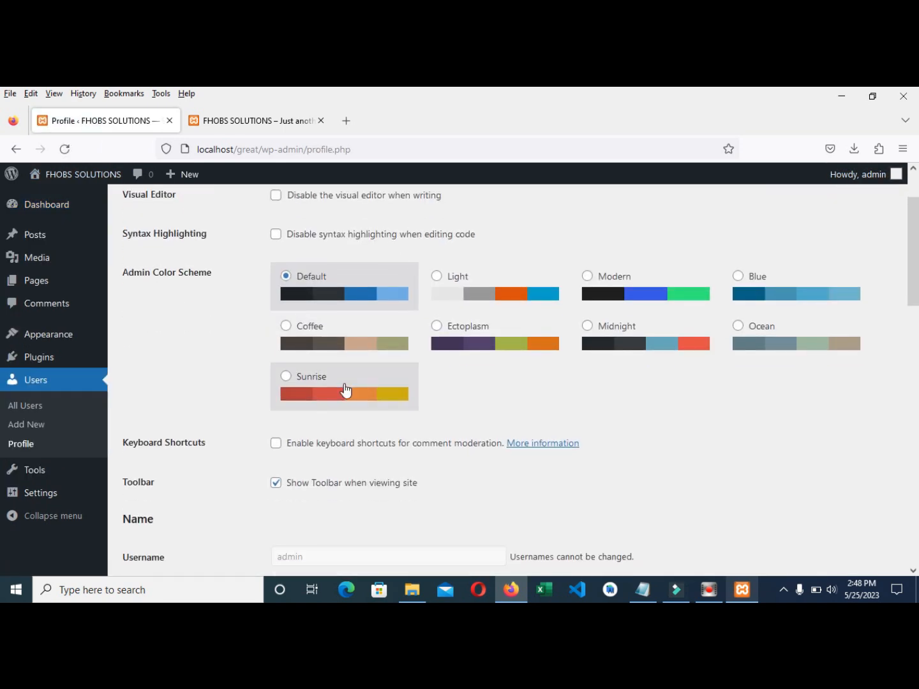
{"action": "scroll", "coordinate": [346, 389], "scroll_direction": "down", "scroll_amount": 2}
{"action": "left_click", "coordinate": [276, 428]}
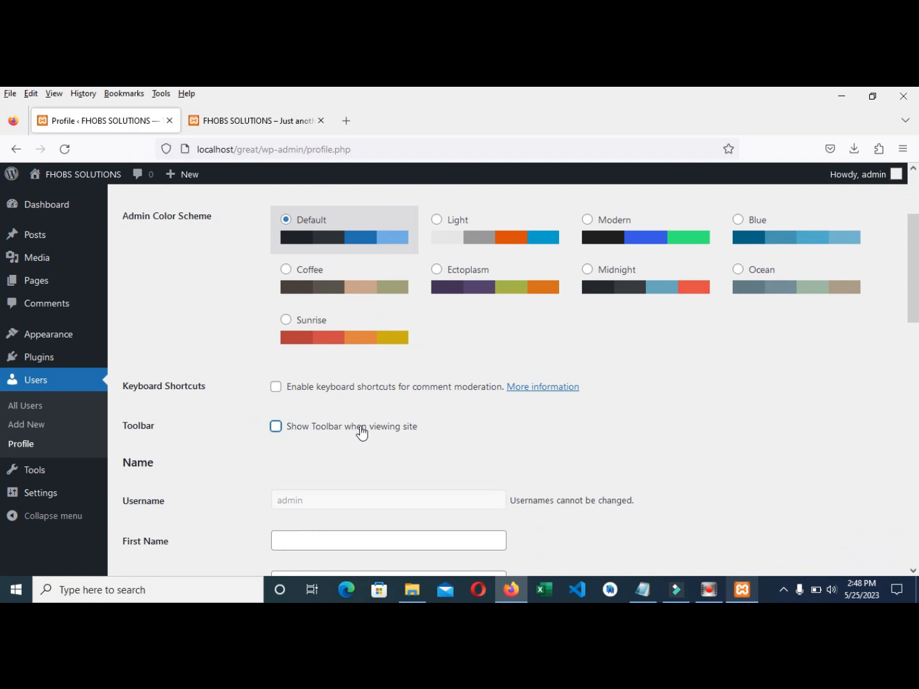
{"action": "scroll", "coordinate": [390, 434], "scroll_direction": "down", "scroll_amount": 10}
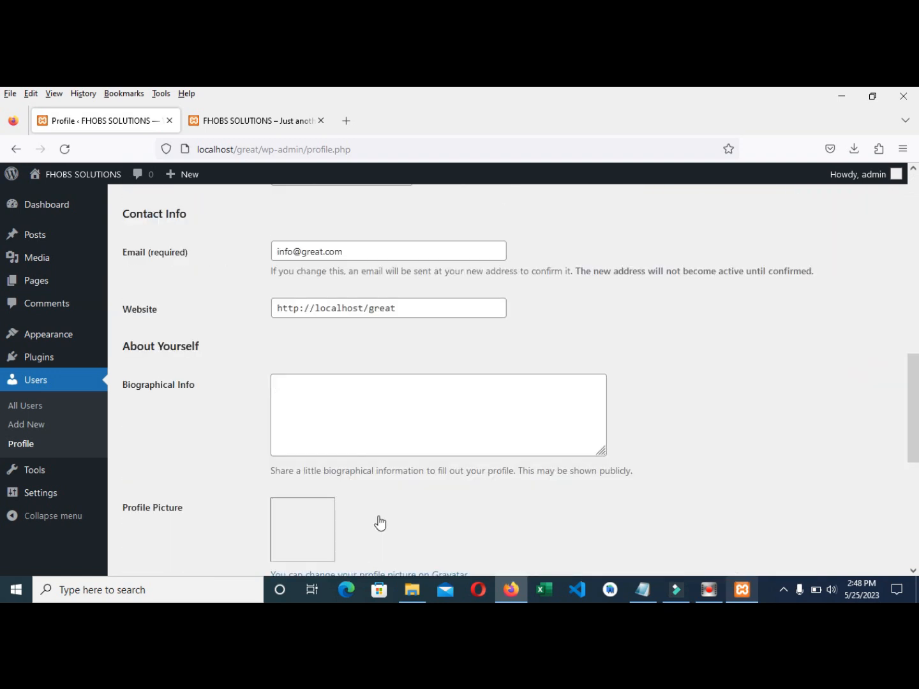
{"action": "scroll", "coordinate": [380, 524], "scroll_direction": "down", "scroll_amount": 8}
{"action": "left_click", "coordinate": [170, 507]}
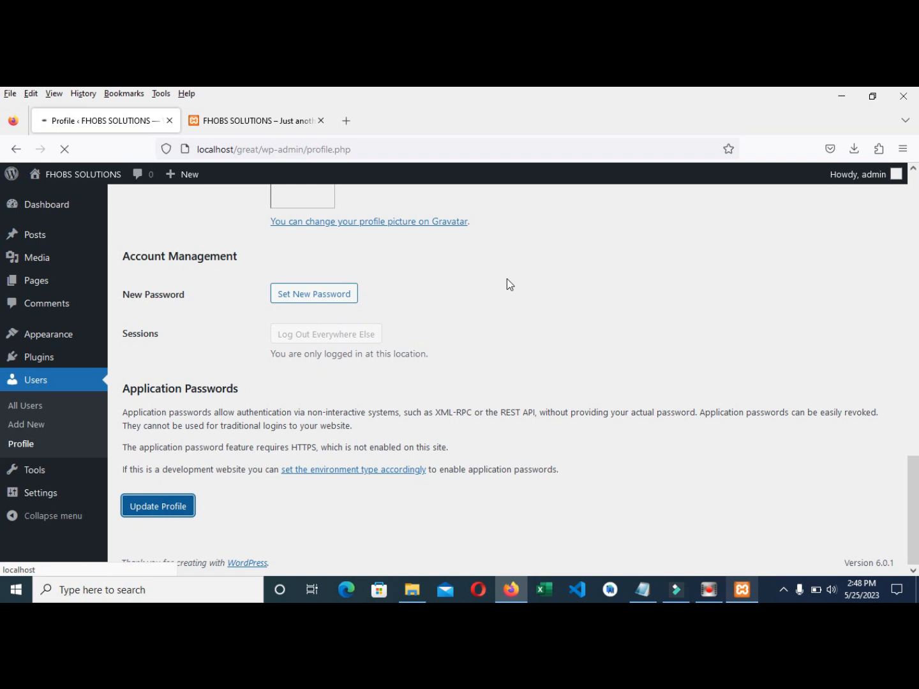
- Reload the front page to confirm the toolbar is gone, then return to the profile page
{"action": "left_click", "coordinate": [254, 123]}
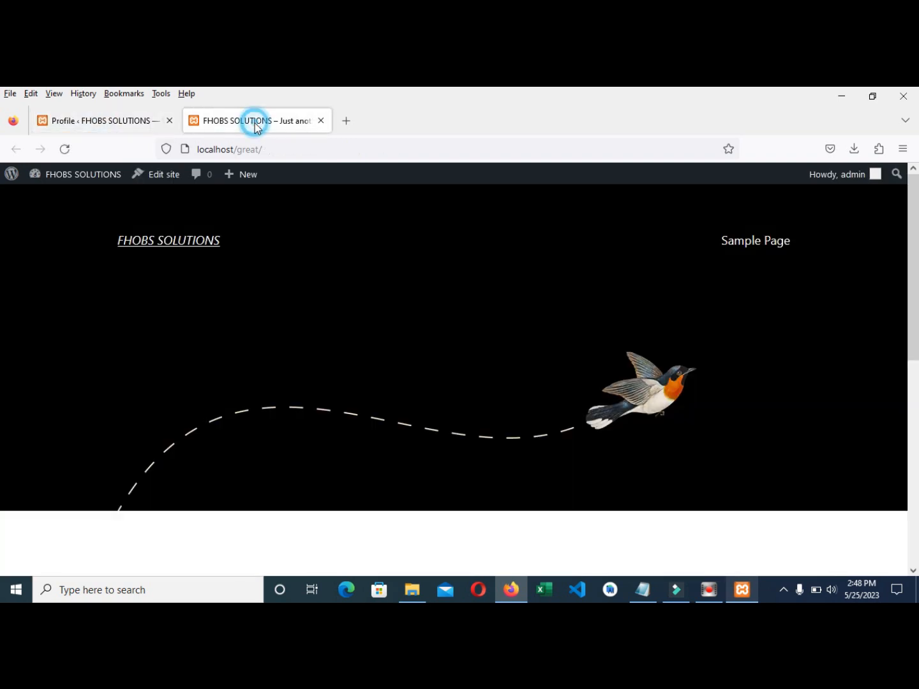
{"action": "left_click", "coordinate": [66, 148]}
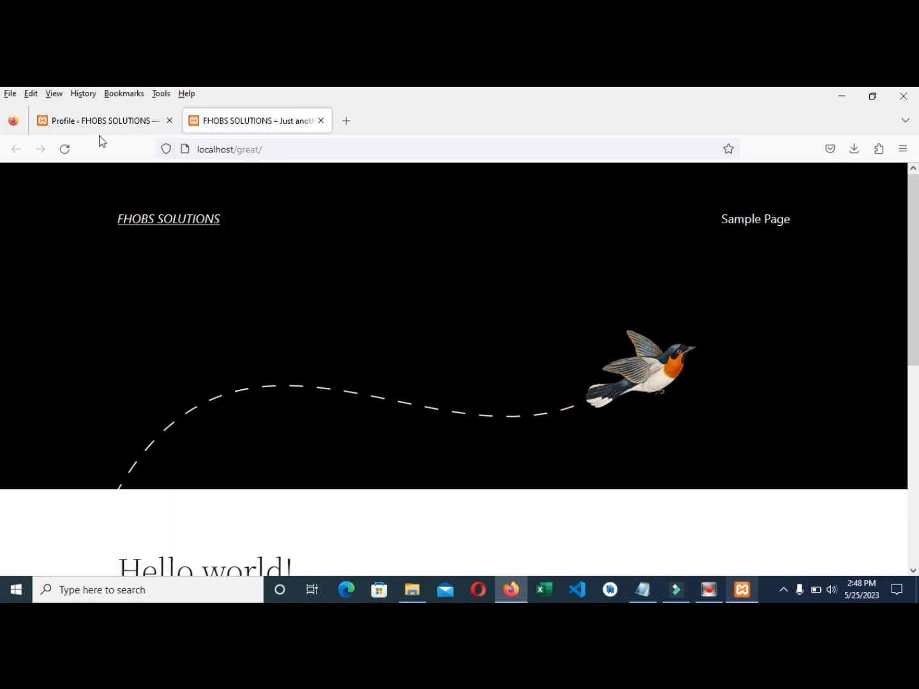
{"action": "left_click", "coordinate": [84, 120]}
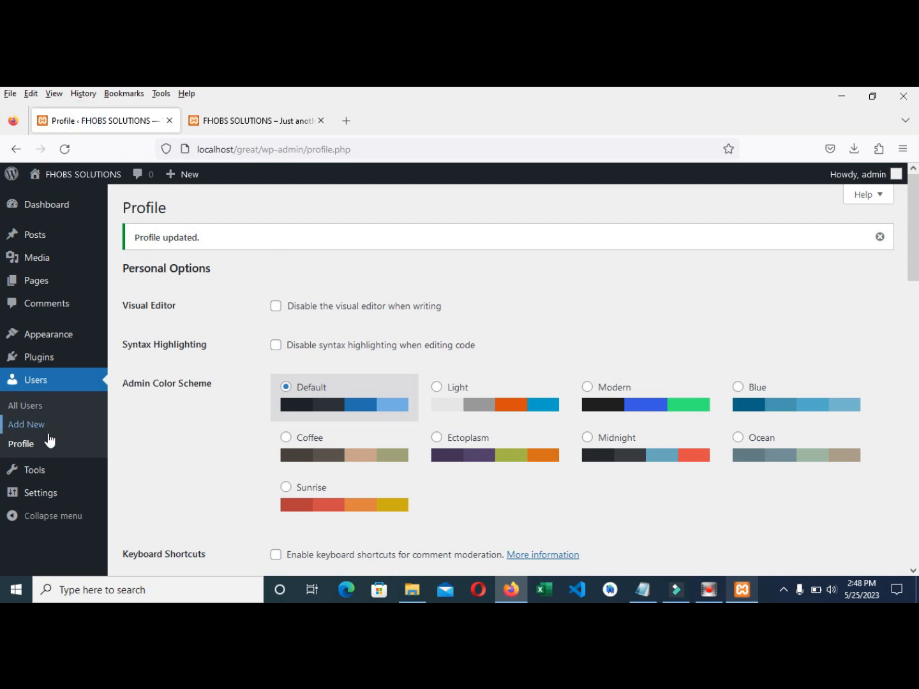
{"action": "left_click", "coordinate": [219, 115]}
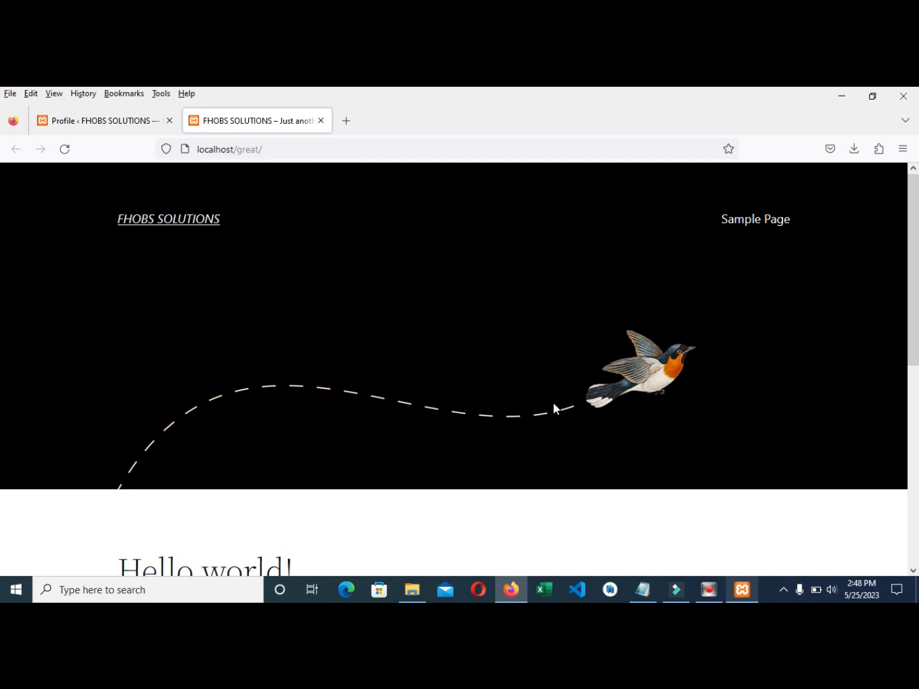
{"action": "scroll", "coordinate": [497, 362], "scroll_direction": "down", "scroll_amount": 6}
{"action": "scroll", "coordinate": [440, 355], "scroll_direction": "up", "scroll_amount": 4}
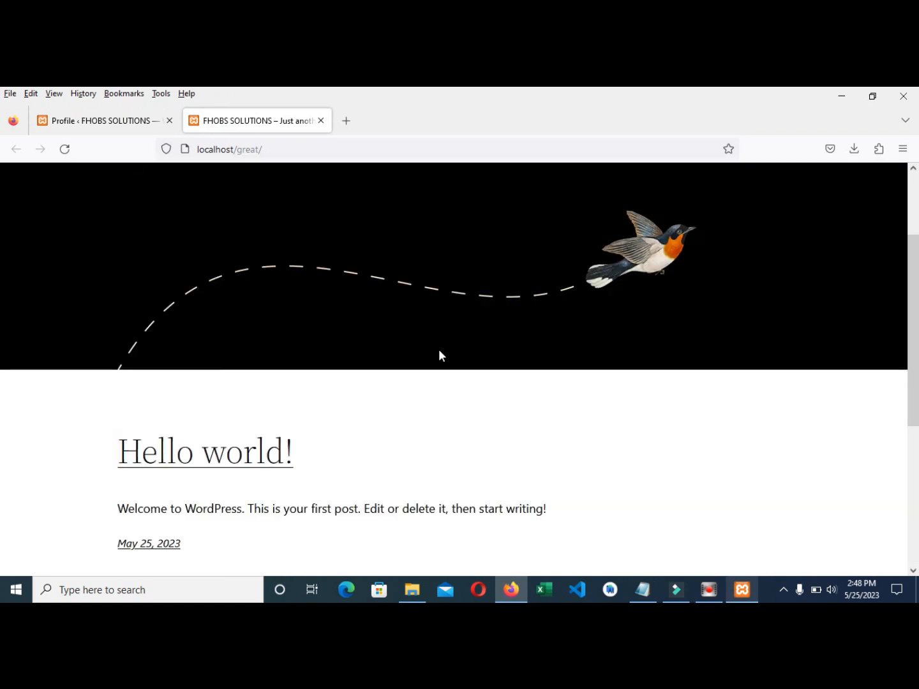
{"action": "scroll", "coordinate": [439, 355], "scroll_direction": "up", "scroll_amount": 2}
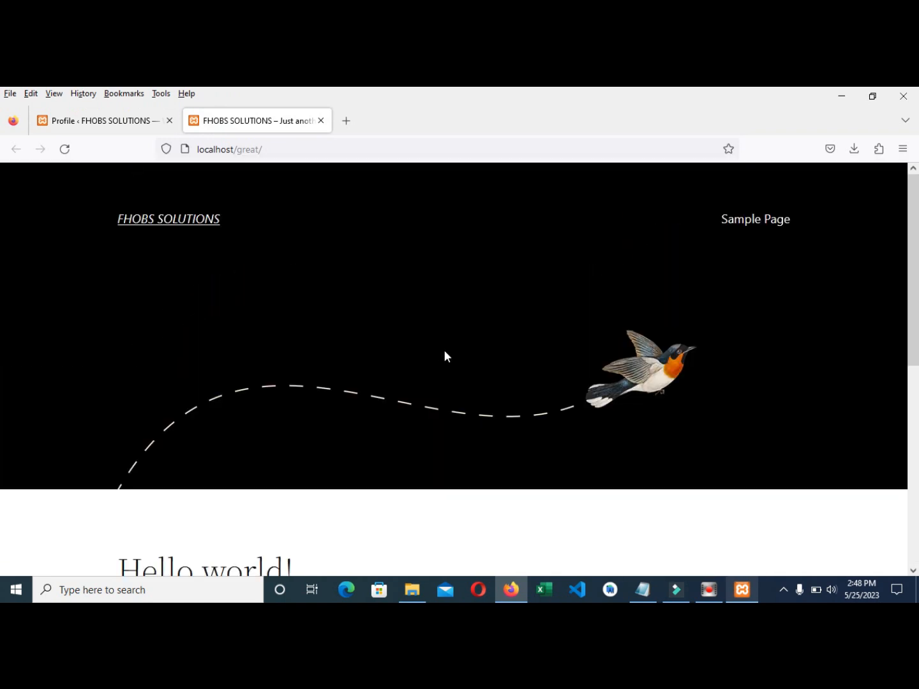
{"action": "left_click", "coordinate": [106, 121]}
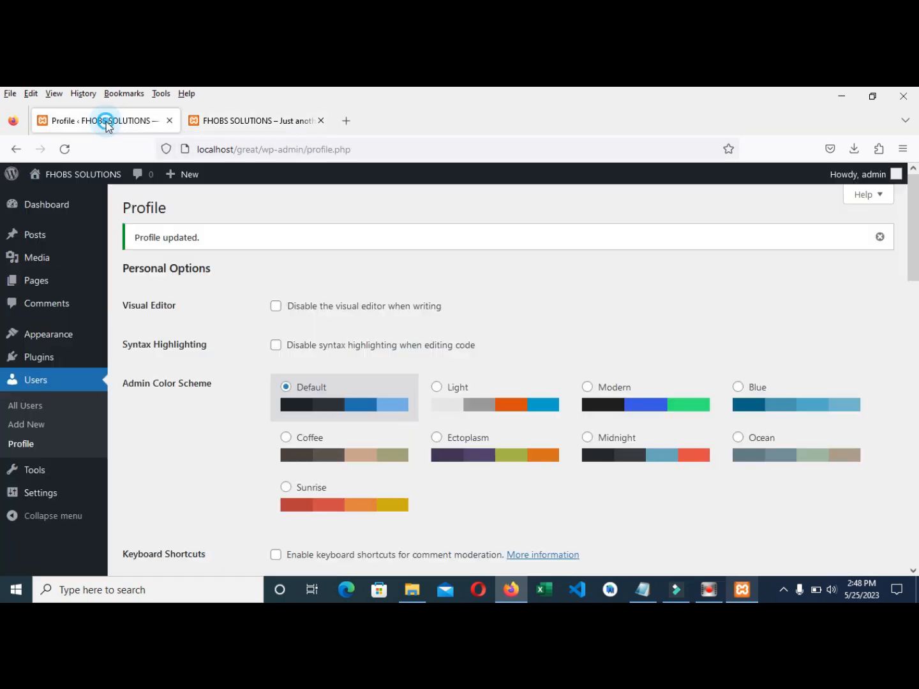
- Go to Appearance > Themes > Add New and reveal the Upload Theme form
{"action": "mouse_move", "coordinate": [19, 337]}
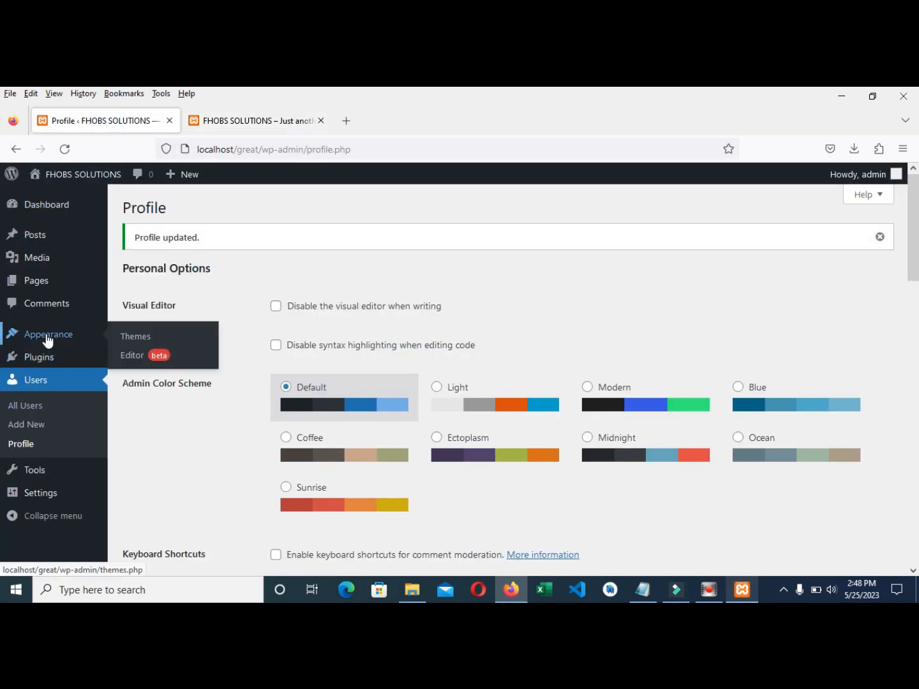
{"action": "left_click", "coordinate": [136, 342]}
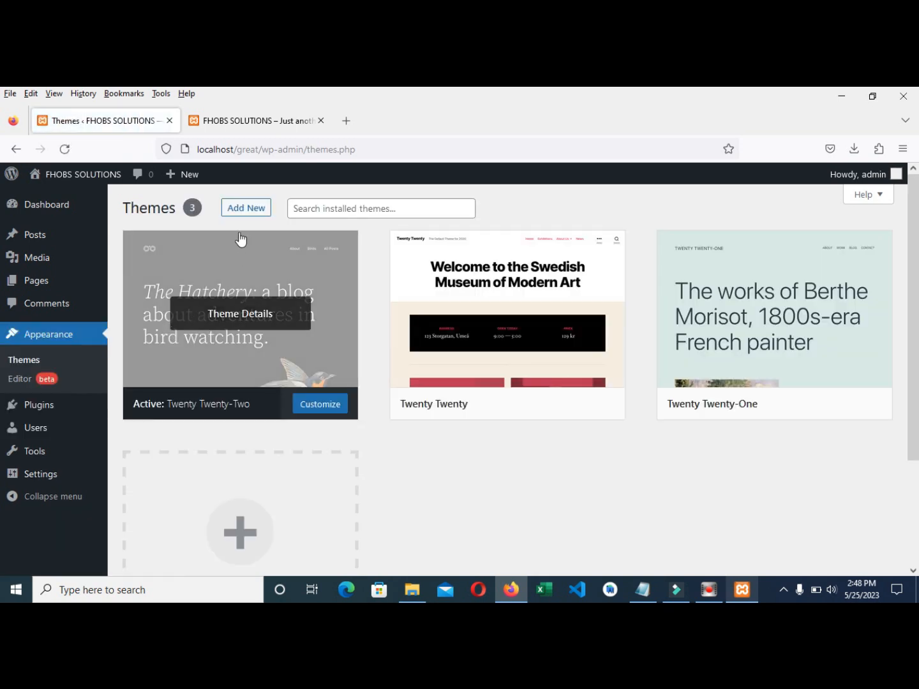
{"action": "left_click", "coordinate": [245, 214]}
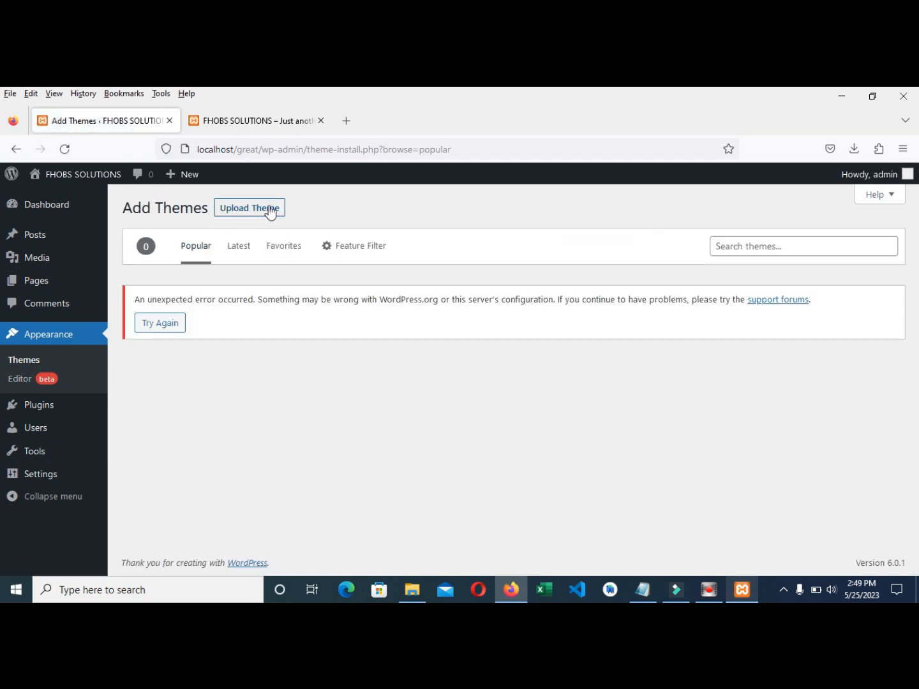
{"action": "left_click", "coordinate": [269, 211]}
- Upload skt-insurance.1.0.zip from the may themes folder, install it and activate it
{"action": "left_click", "coordinate": [410, 332]}
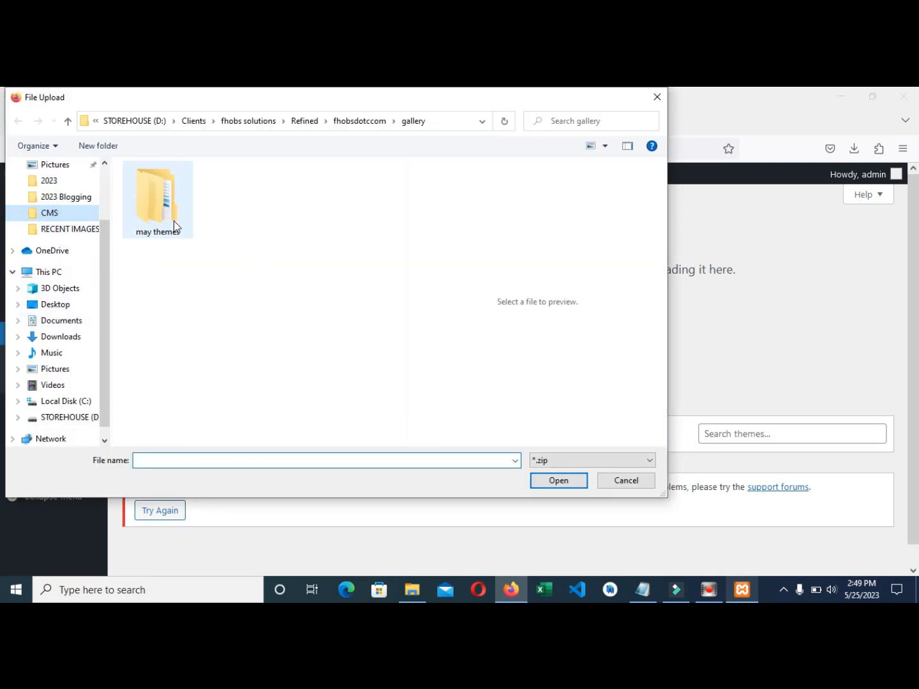
{"action": "double_click", "coordinate": [170, 212]}
{"action": "left_click", "coordinate": [167, 187]}
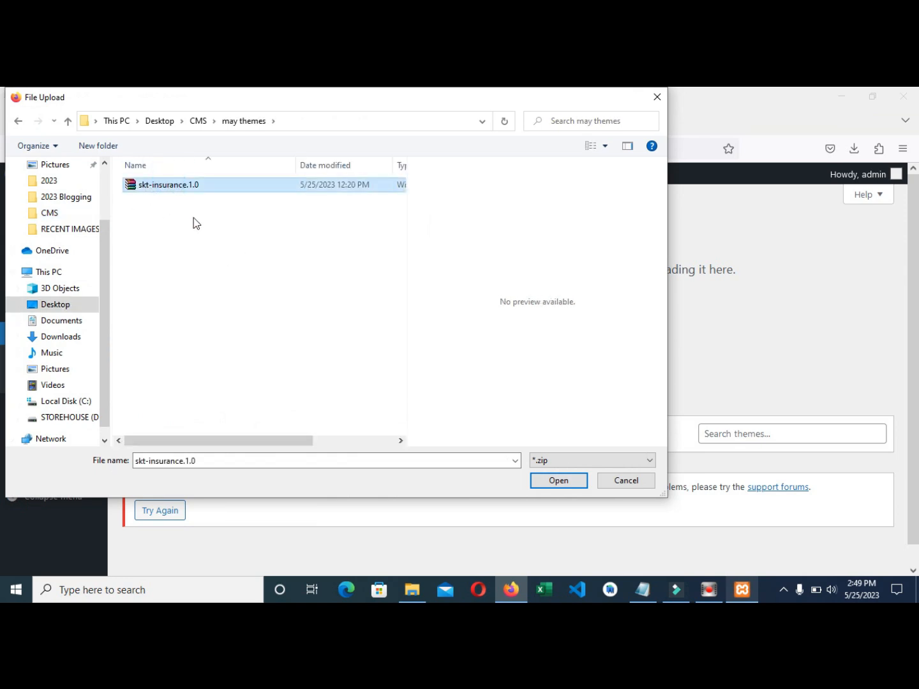
{"action": "left_click", "coordinate": [550, 483]}
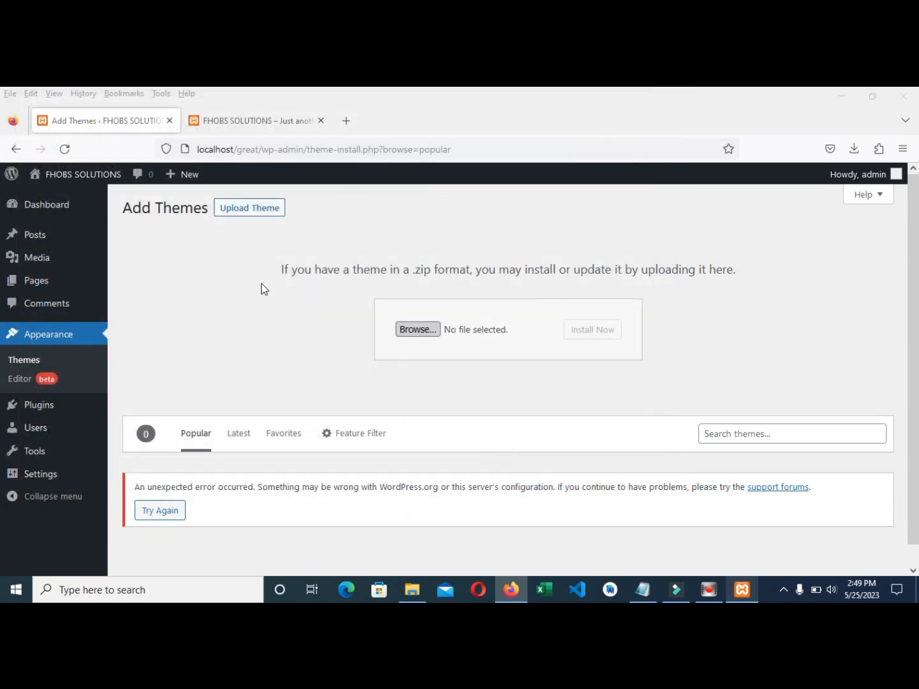
{"action": "left_click", "coordinate": [574, 331]}
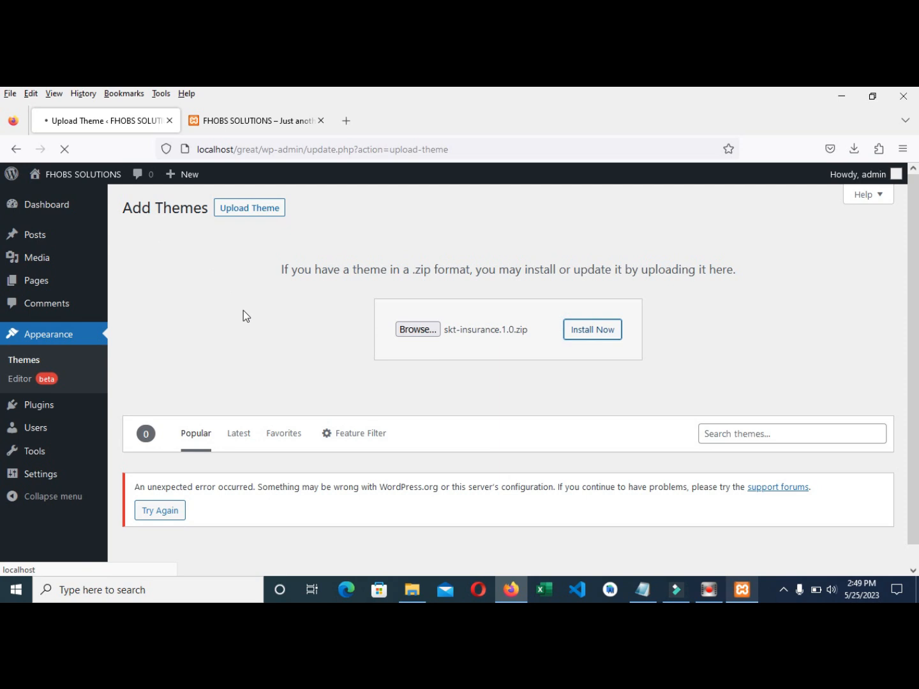
{"action": "left_click", "coordinate": [192, 301]}
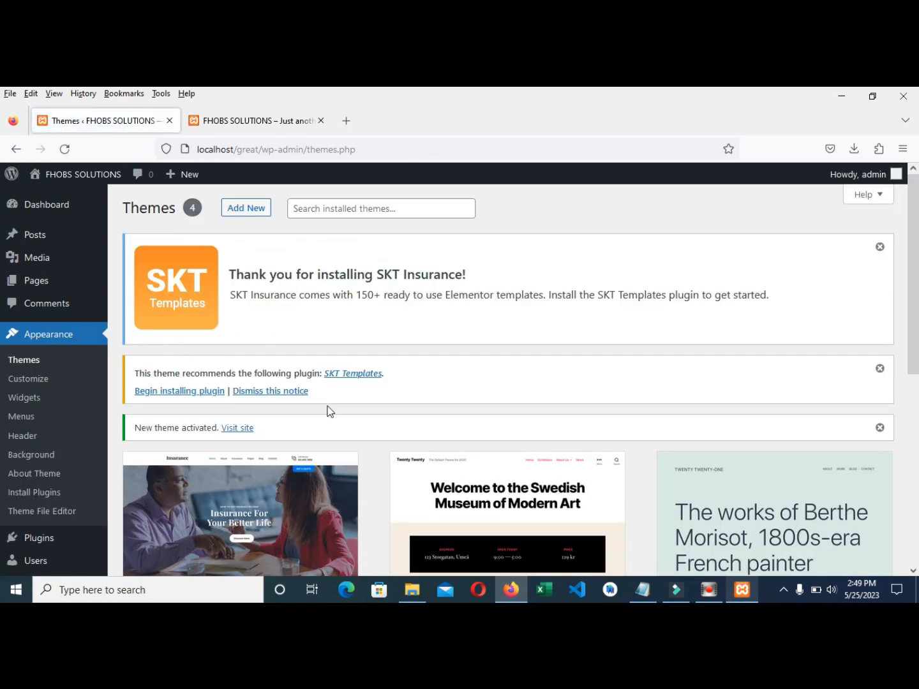
{"action": "scroll", "coordinate": [294, 409], "scroll_direction": "down", "scroll_amount": 3}
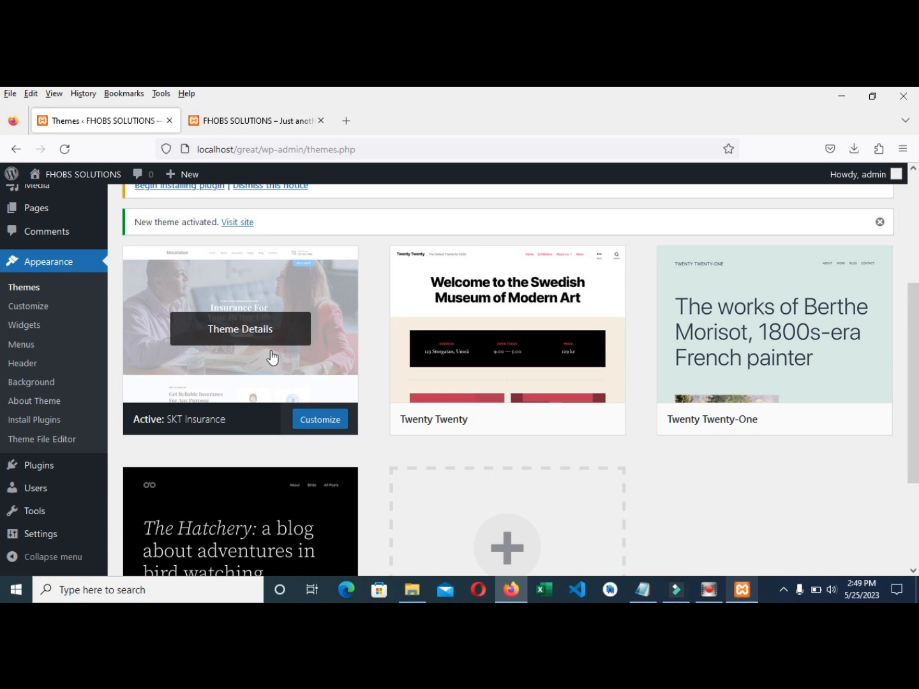
{"action": "scroll", "coordinate": [275, 376], "scroll_direction": "up", "scroll_amount": 3}
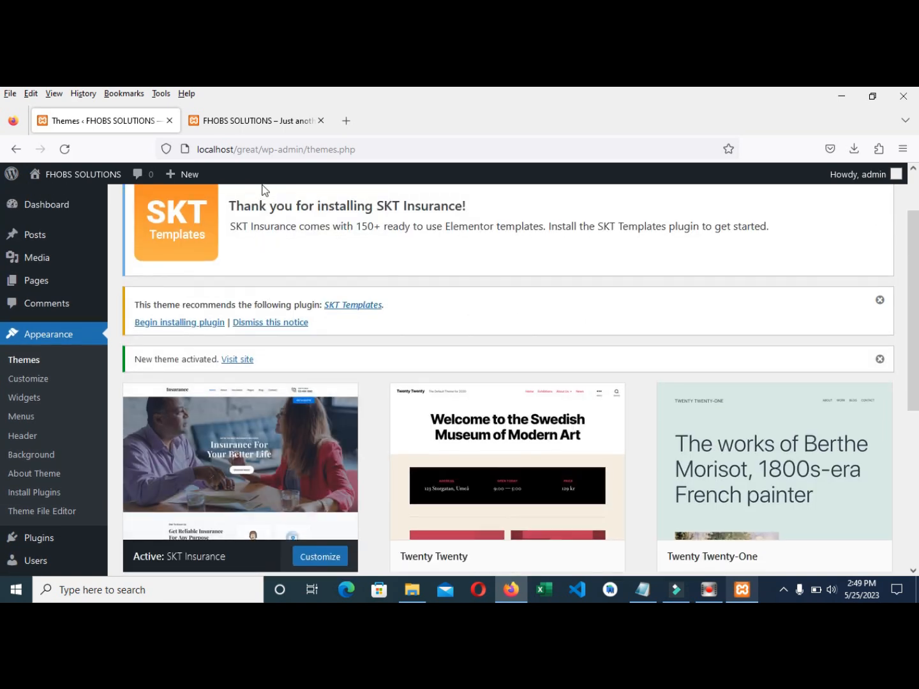
{"action": "left_click", "coordinate": [254, 124]}
{"action": "left_click", "coordinate": [65, 149]}
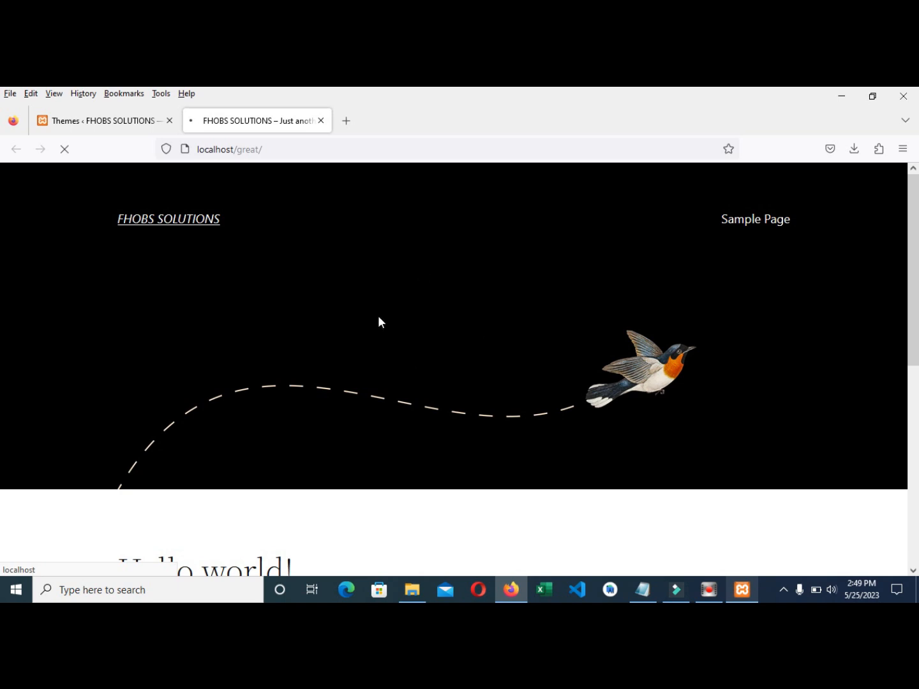
{"action": "scroll", "coordinate": [267, 328], "scroll_direction": "down", "scroll_amount": 5}
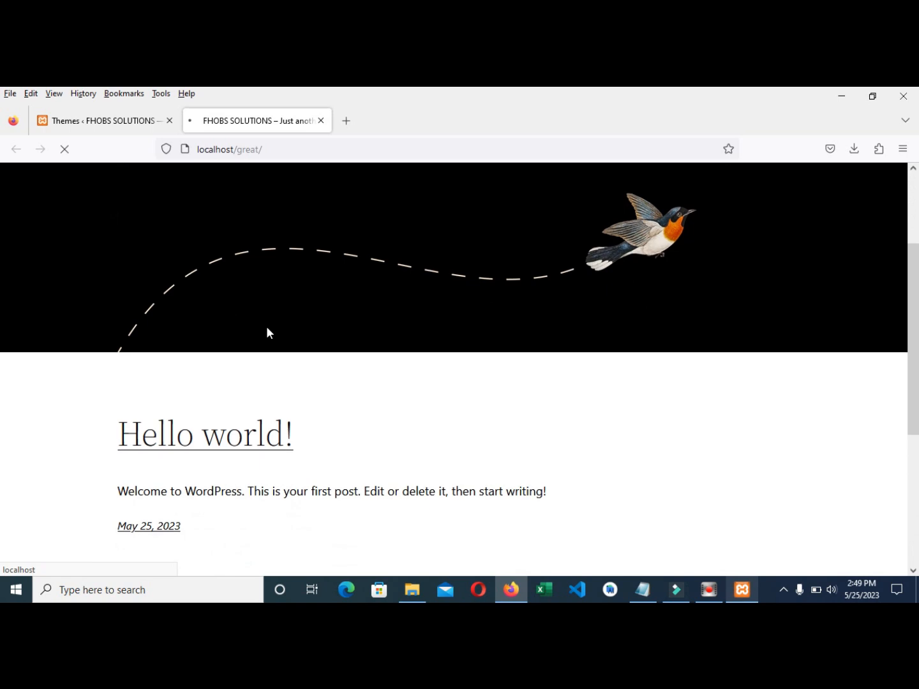
{"action": "scroll", "coordinate": [331, 328], "scroll_direction": "up", "scroll_amount": 5}
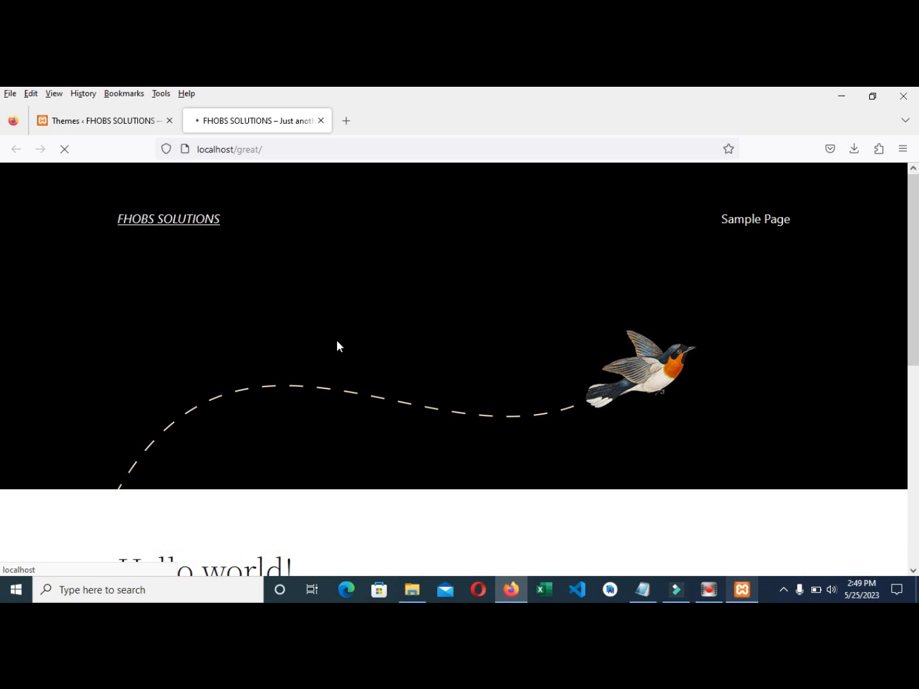
{"action": "left_click", "coordinate": [96, 120]}
{"action": "left_click", "coordinate": [235, 118]}
{"action": "left_click", "coordinate": [111, 122]}
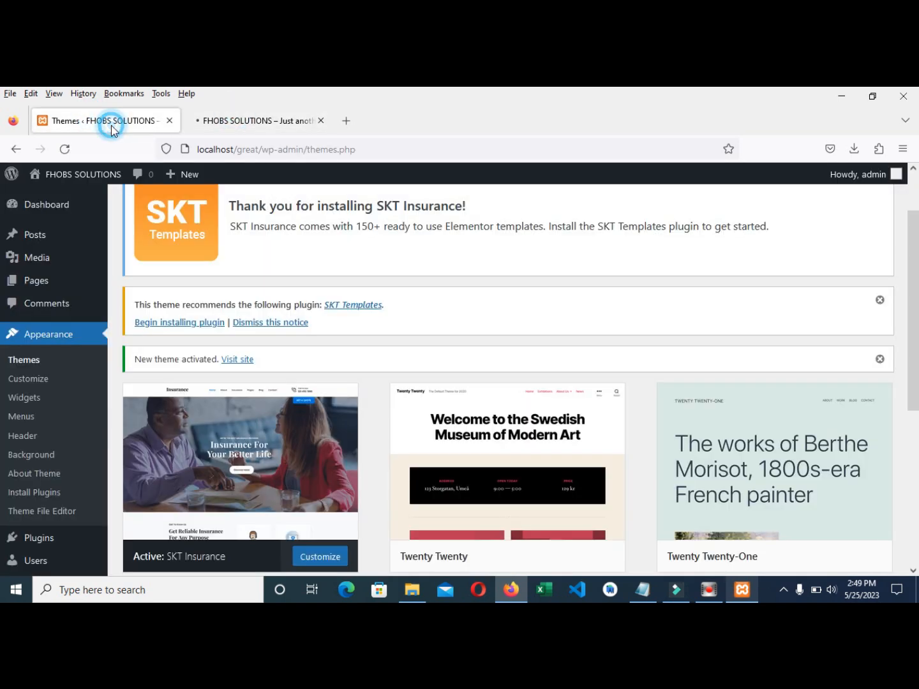
{"action": "scroll", "coordinate": [331, 356], "scroll_direction": "down", "scroll_amount": 2}
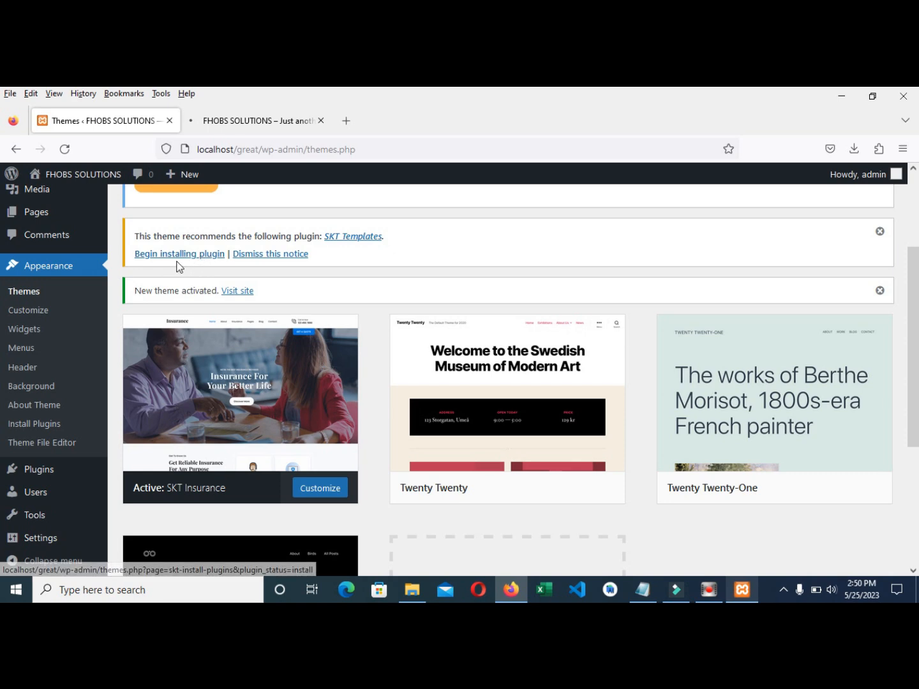
{"action": "left_click", "coordinate": [223, 122]}
{"action": "left_click", "coordinate": [88, 123]}
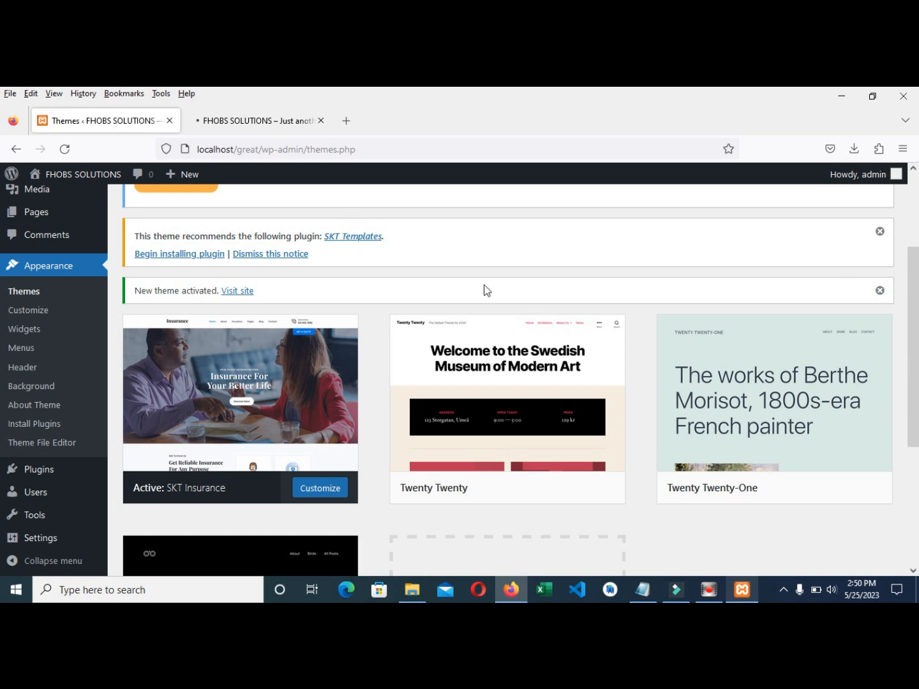
{"action": "left_click", "coordinate": [264, 118]}
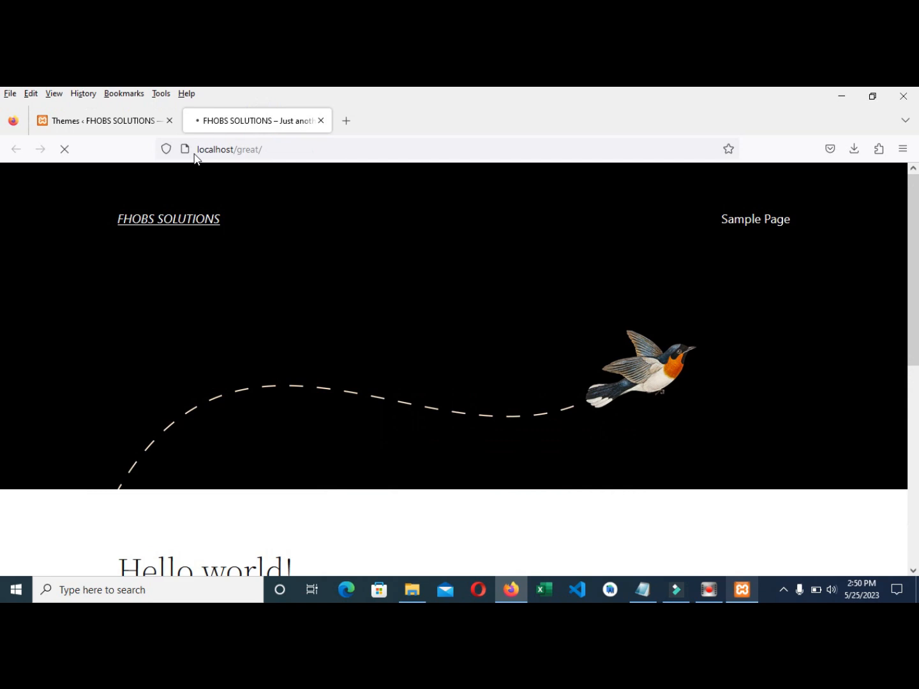
{"action": "left_click", "coordinate": [263, 149]}
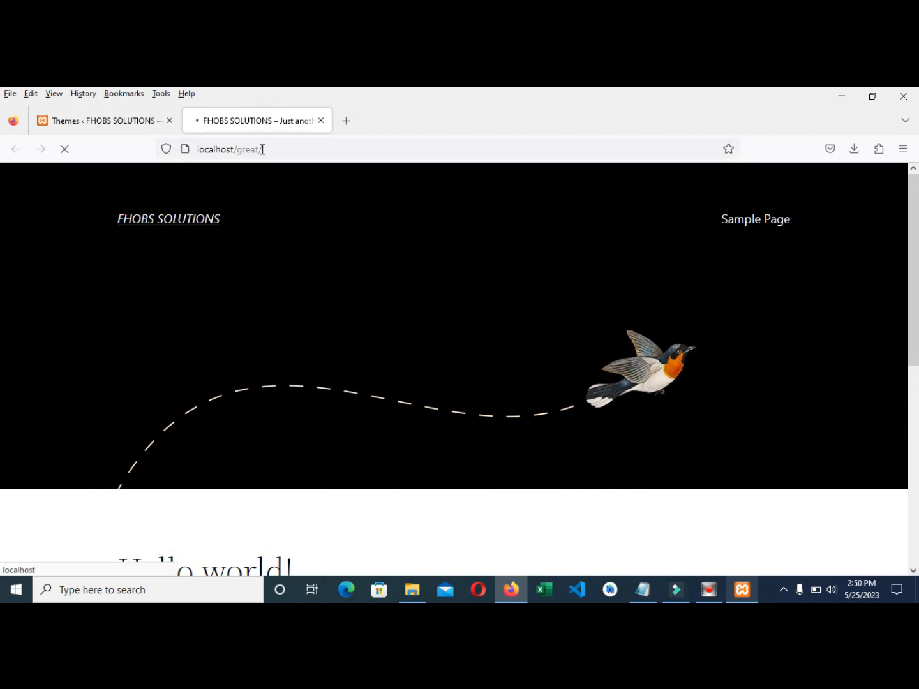
{"action": "left_click", "coordinate": [111, 121]}
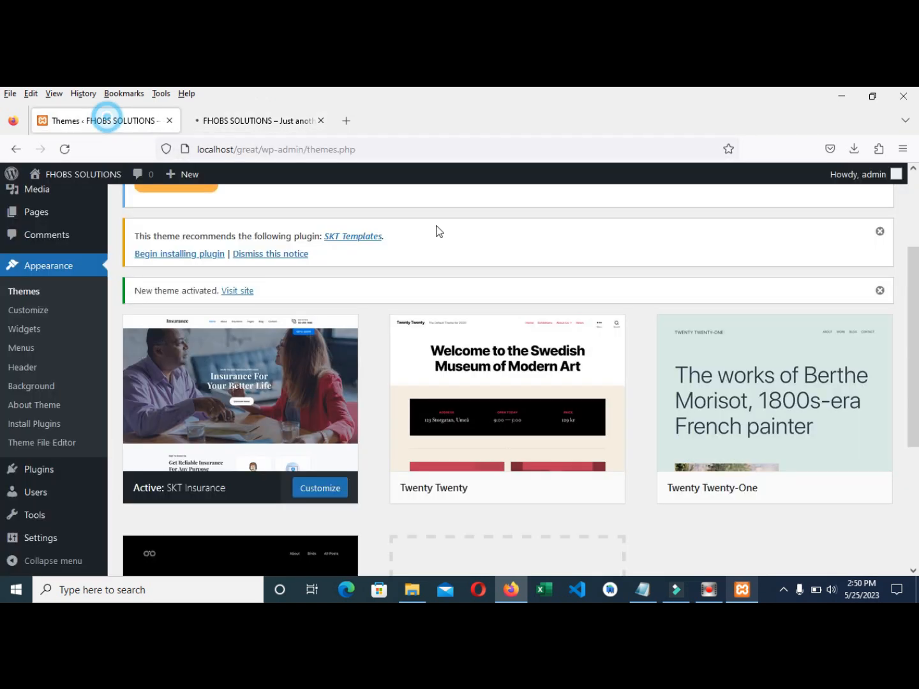
{"action": "left_click", "coordinate": [784, 589]}
{"action": "left_click", "coordinate": [756, 563]}
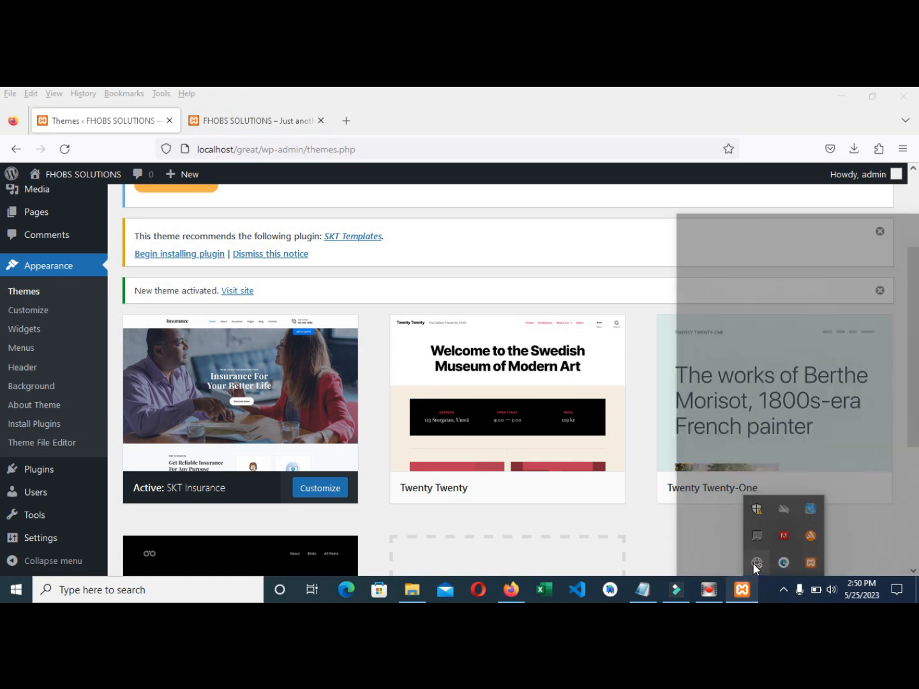
{"action": "left_click", "coordinate": [765, 205]}
{"action": "left_click", "coordinate": [848, 265]}
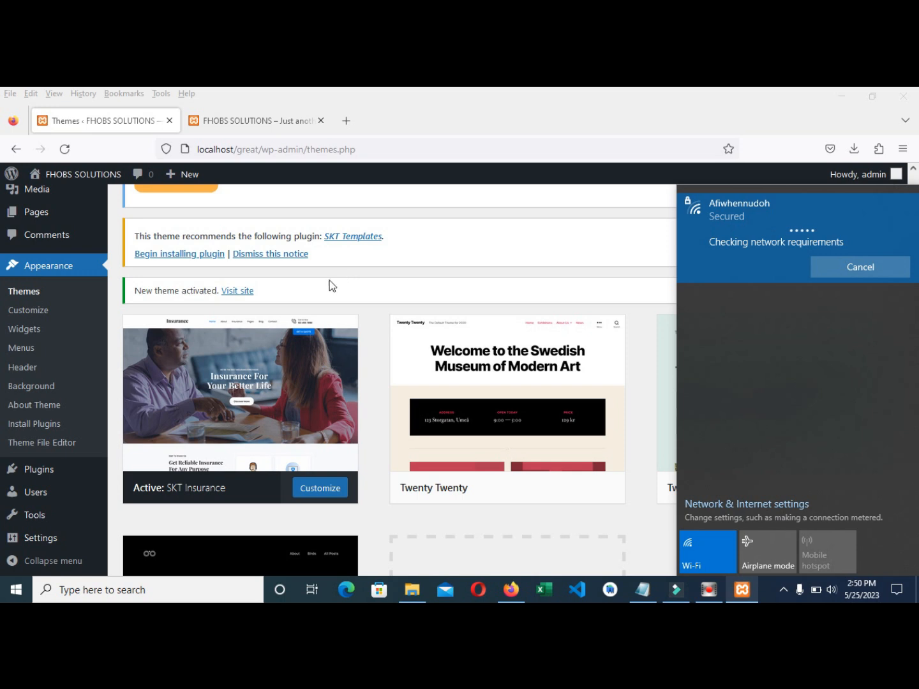
{"action": "left_click", "coordinate": [525, 95]}
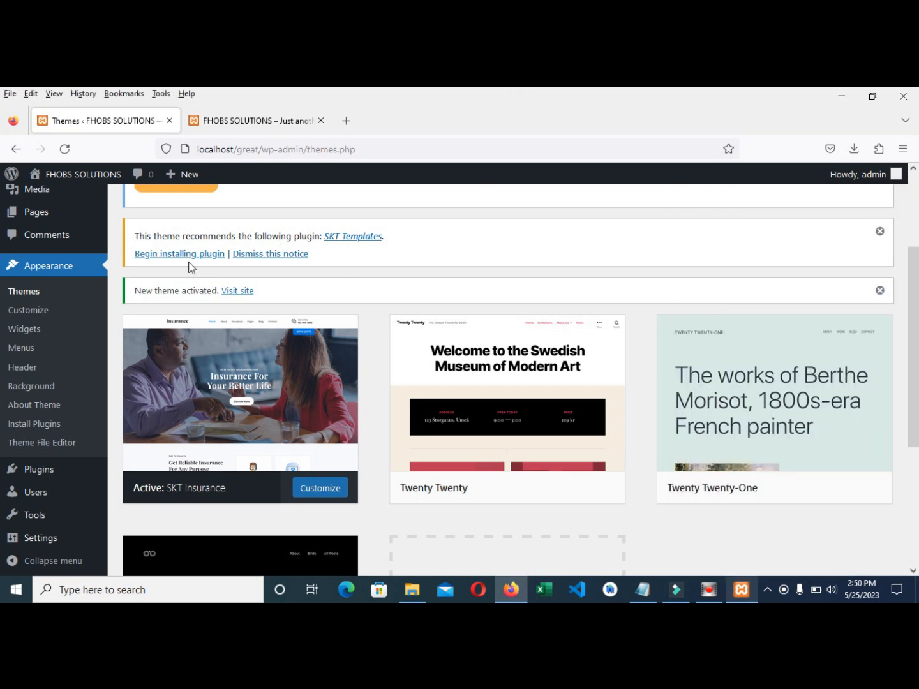
- Install the recommended SKT Templates plugin through the theme's plugin installer
{"action": "left_click", "coordinate": [185, 256]}
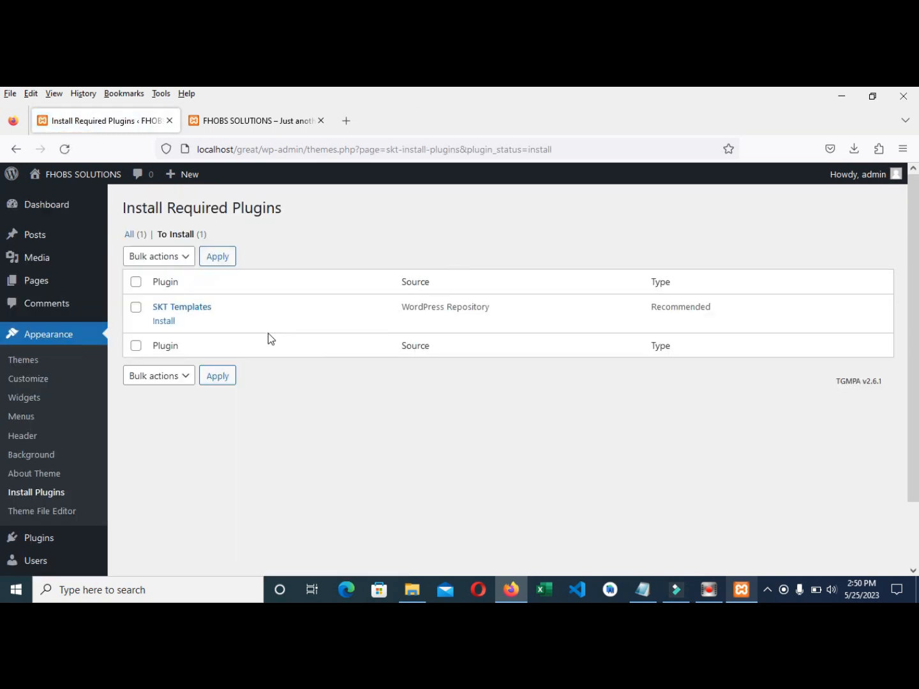
{"action": "left_click", "coordinate": [165, 320]}
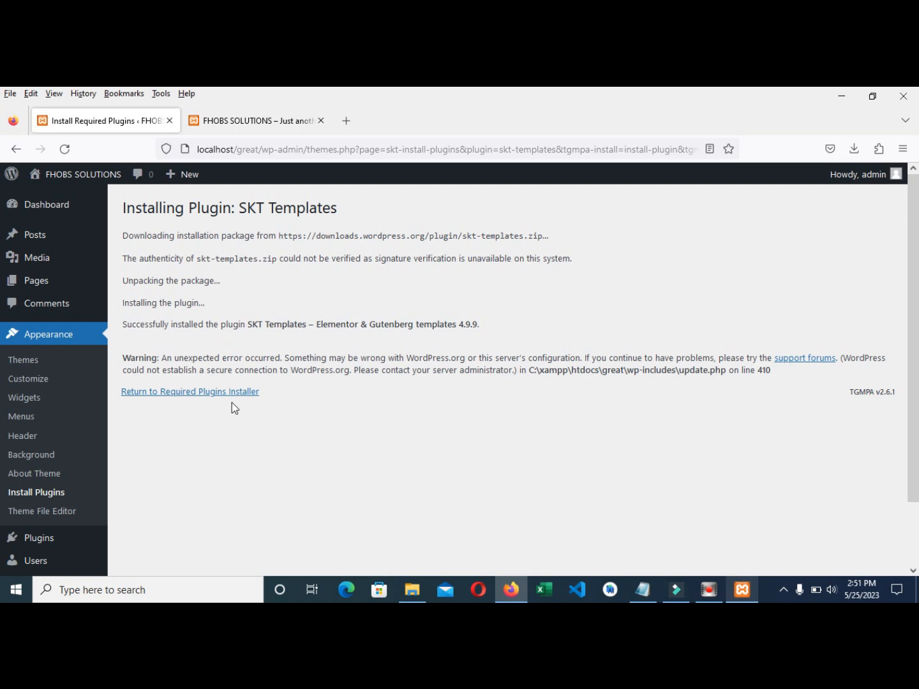
{"action": "left_click", "coordinate": [202, 394]}
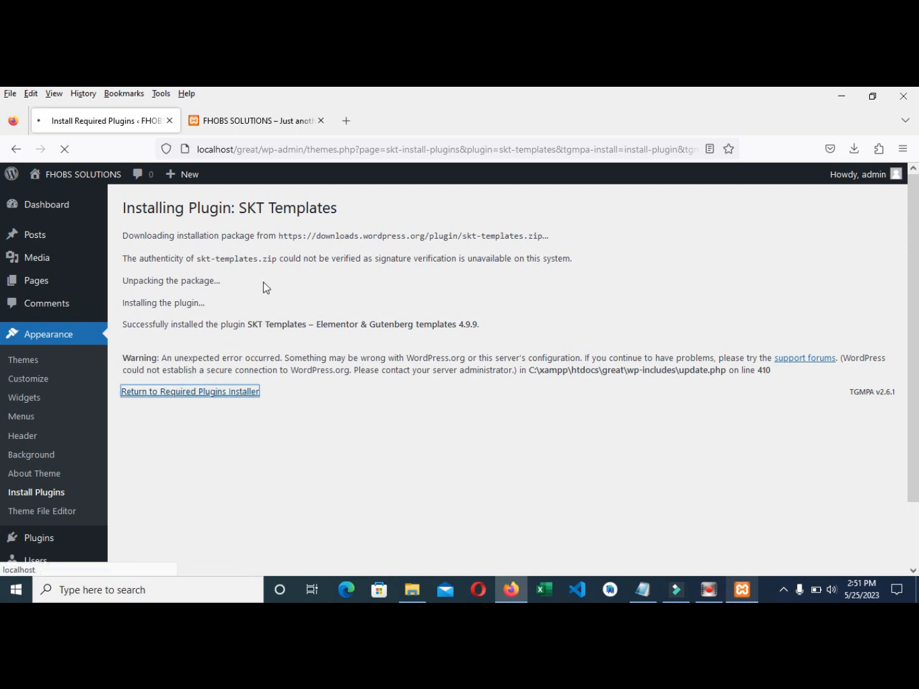
- Activate the SKT Templates plugin and check the live site afterwards
{"action": "left_click", "coordinate": [262, 119]}
{"action": "left_click", "coordinate": [118, 120]}
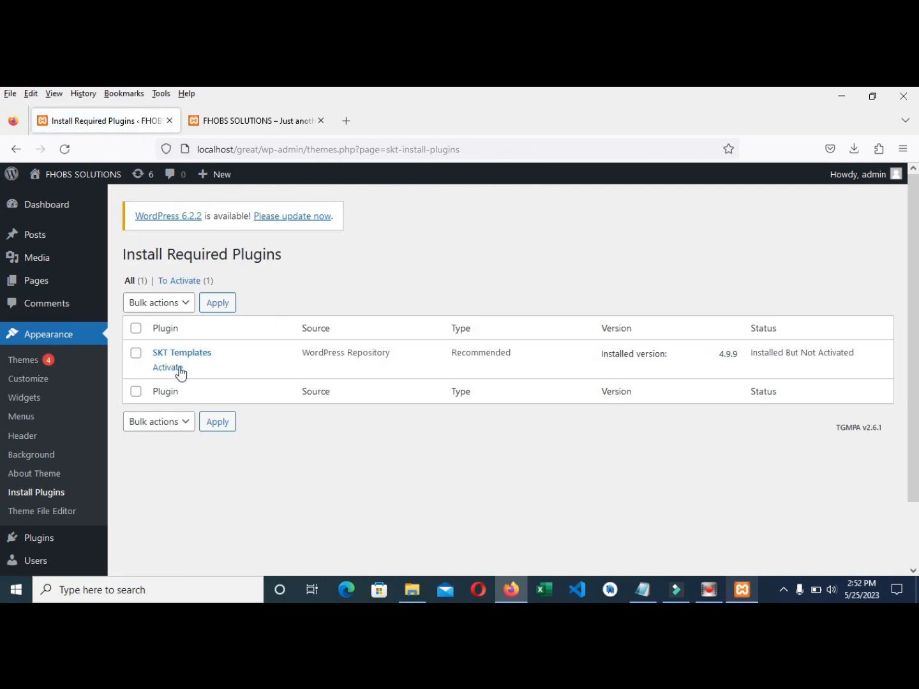
{"action": "left_click", "coordinate": [167, 368]}
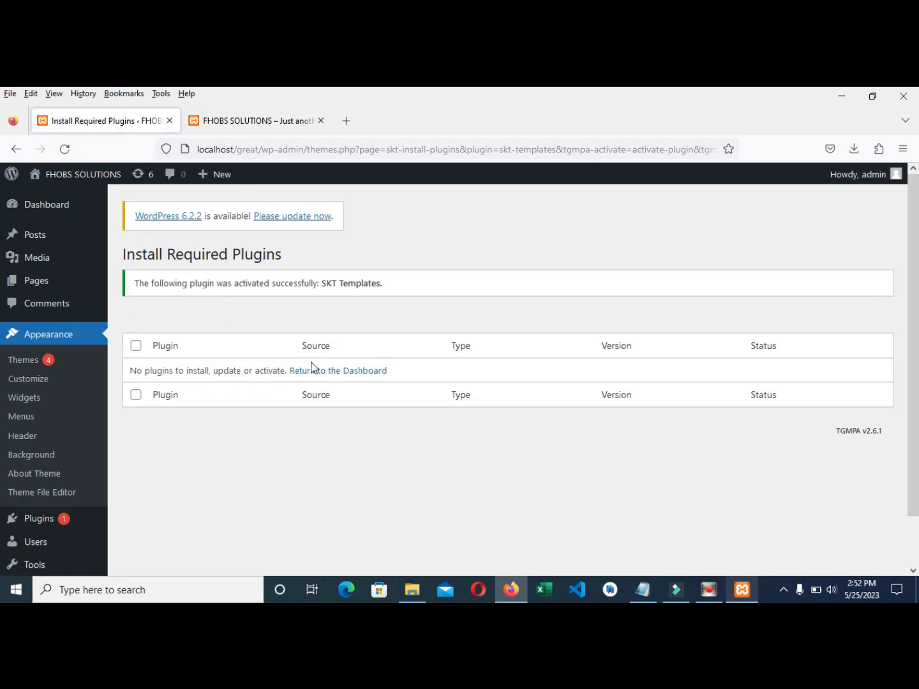
{"action": "left_click", "coordinate": [274, 124]}
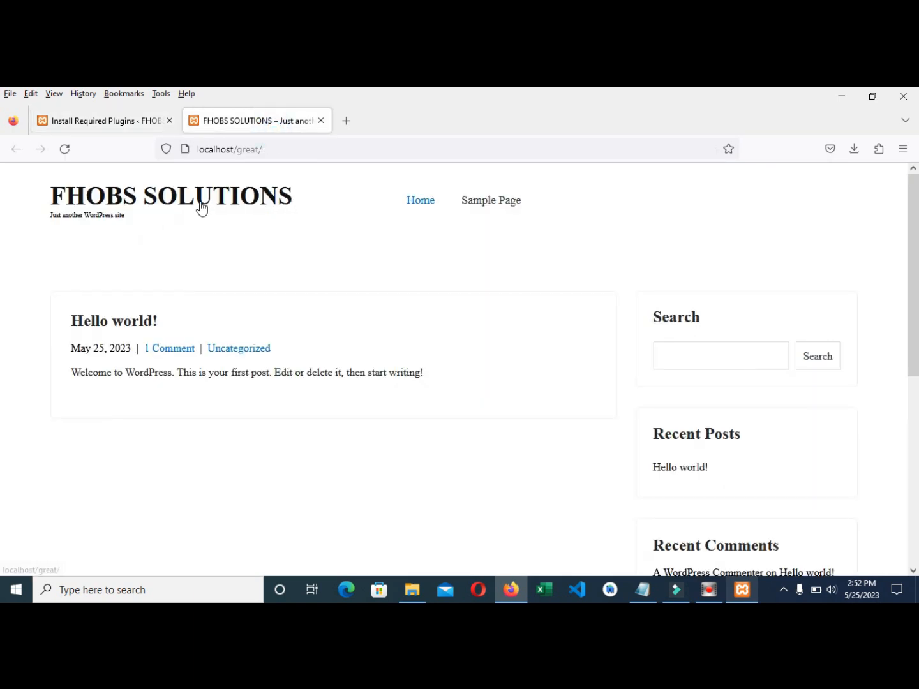
{"action": "scroll", "coordinate": [433, 392], "scroll_direction": "down", "scroll_amount": 2}
{"action": "scroll", "coordinate": [365, 372], "scroll_direction": "up", "scroll_amount": 2}
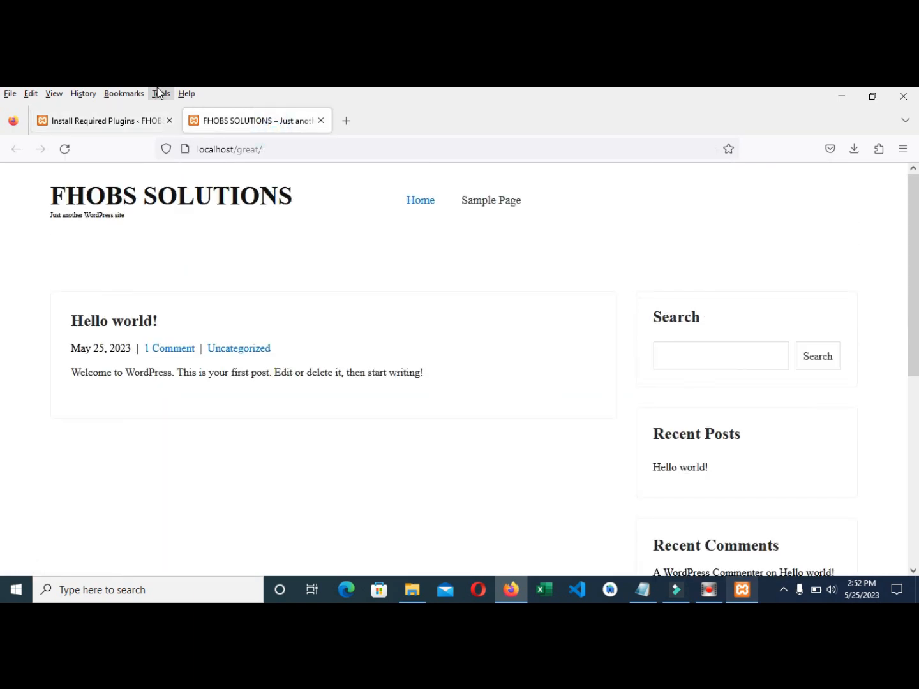
{"action": "left_click", "coordinate": [126, 124]}
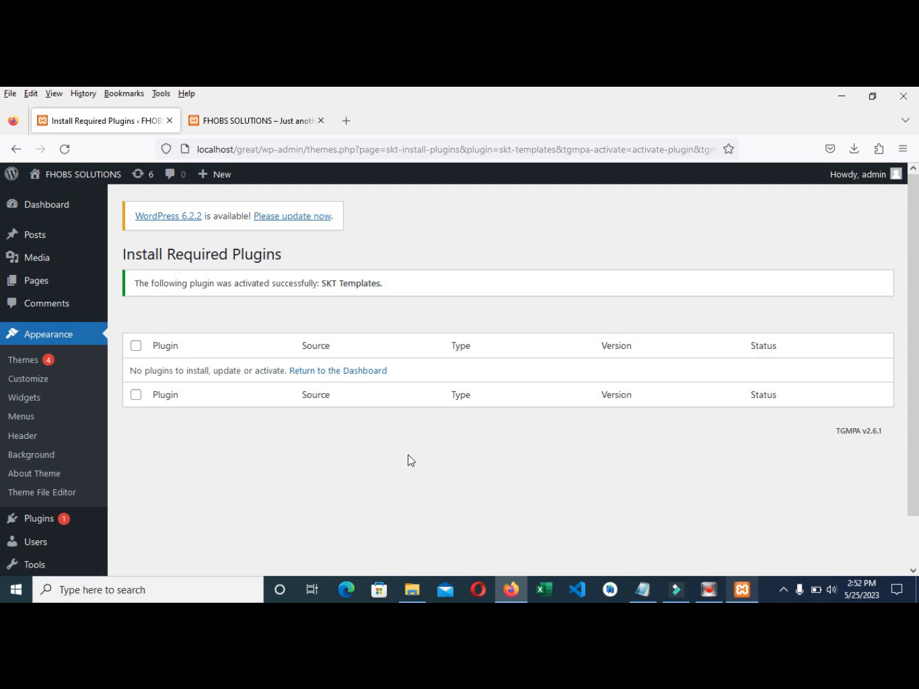
{"action": "scroll", "coordinate": [592, 464], "scroll_direction": "down", "scroll_amount": 2}
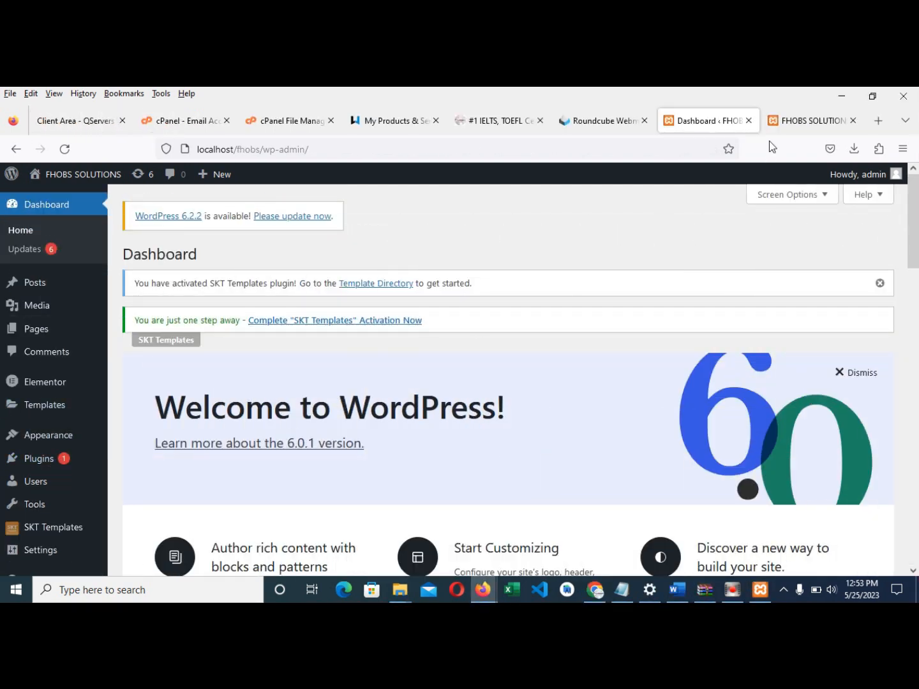
- View the FHOBS SOLUTIONS front page and open the Yacht And Cruise page
{"action": "left_click", "coordinate": [778, 123]}
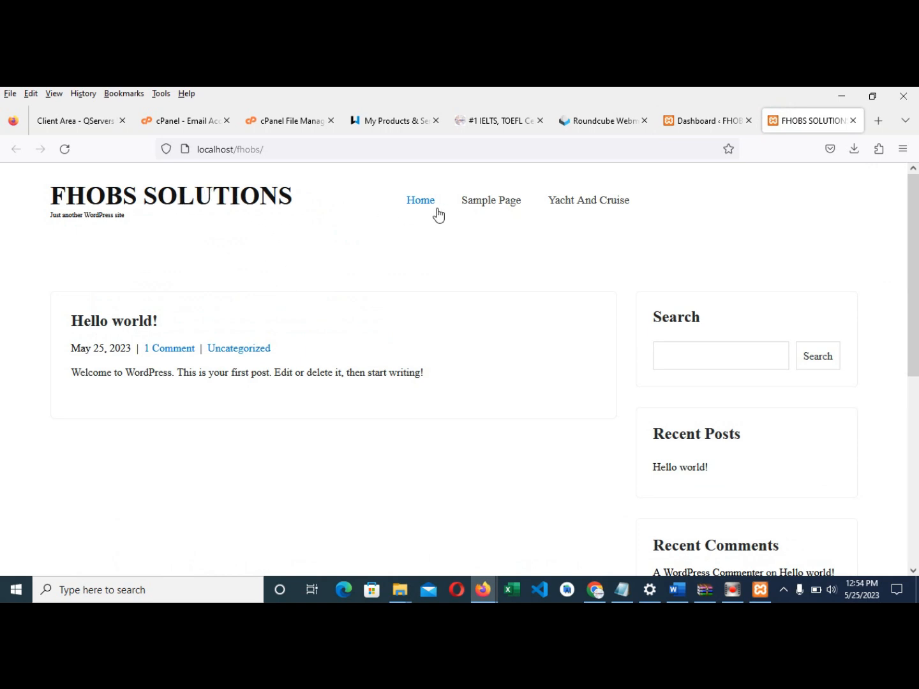
{"action": "scroll", "coordinate": [594, 458], "scroll_direction": "down", "scroll_amount": 5}
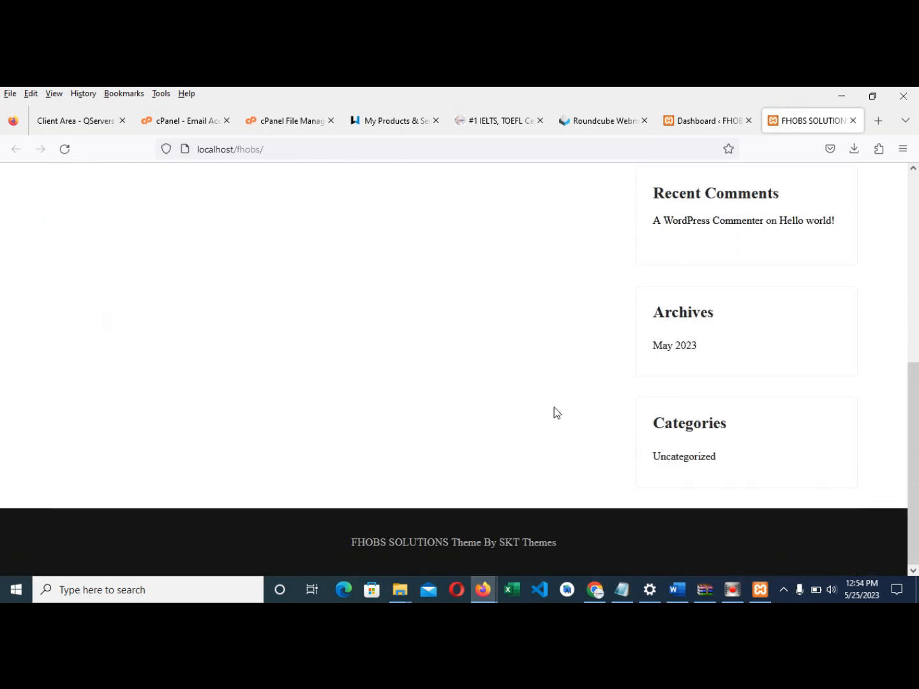
{"action": "scroll", "coordinate": [382, 390], "scroll_direction": "up", "scroll_amount": 5}
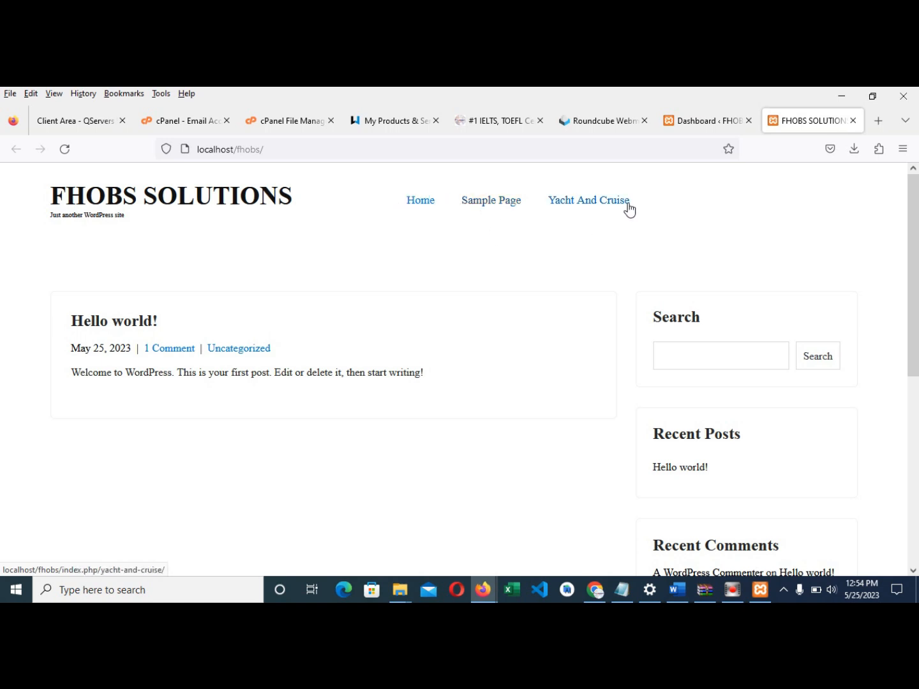
{"action": "left_click", "coordinate": [583, 204]}
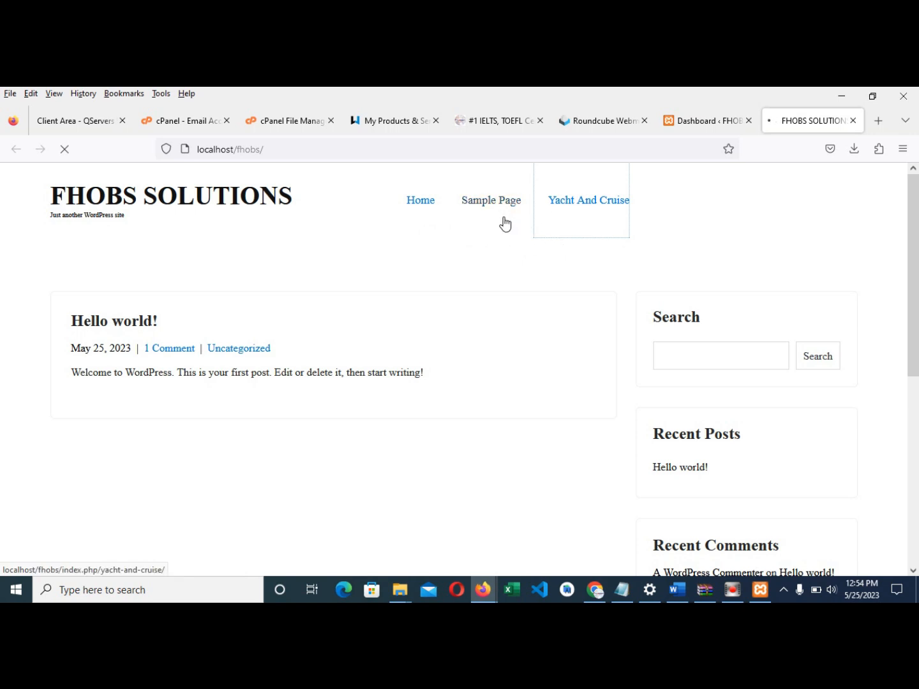
- Scroll through the Yacht And Cruise page, then go back to Home
{"action": "scroll", "coordinate": [653, 322], "scroll_direction": "down", "scroll_amount": 2}
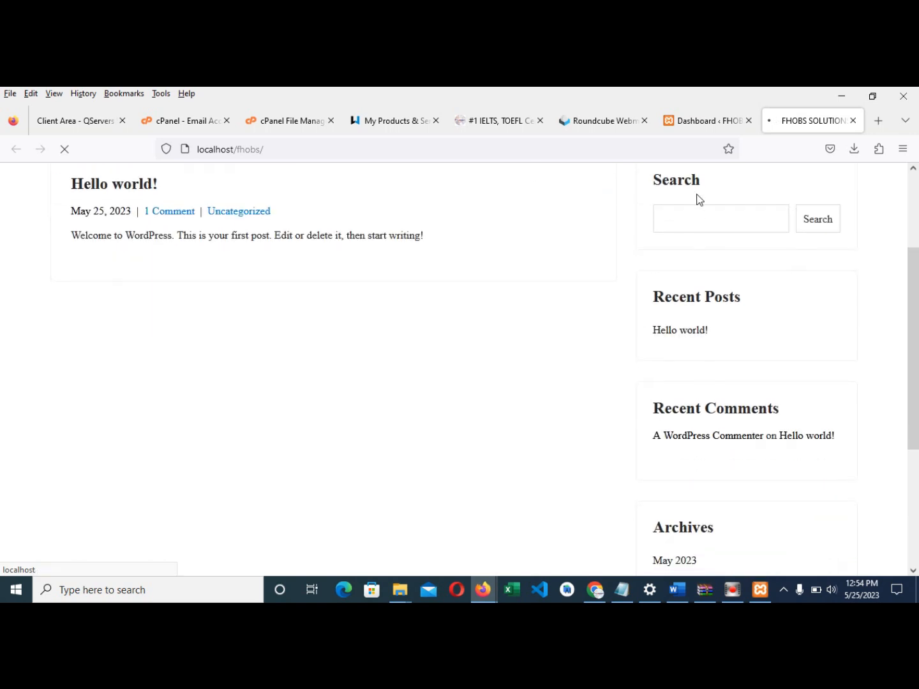
{"action": "scroll", "coordinate": [678, 247], "scroll_direction": "down", "scroll_amount": 3}
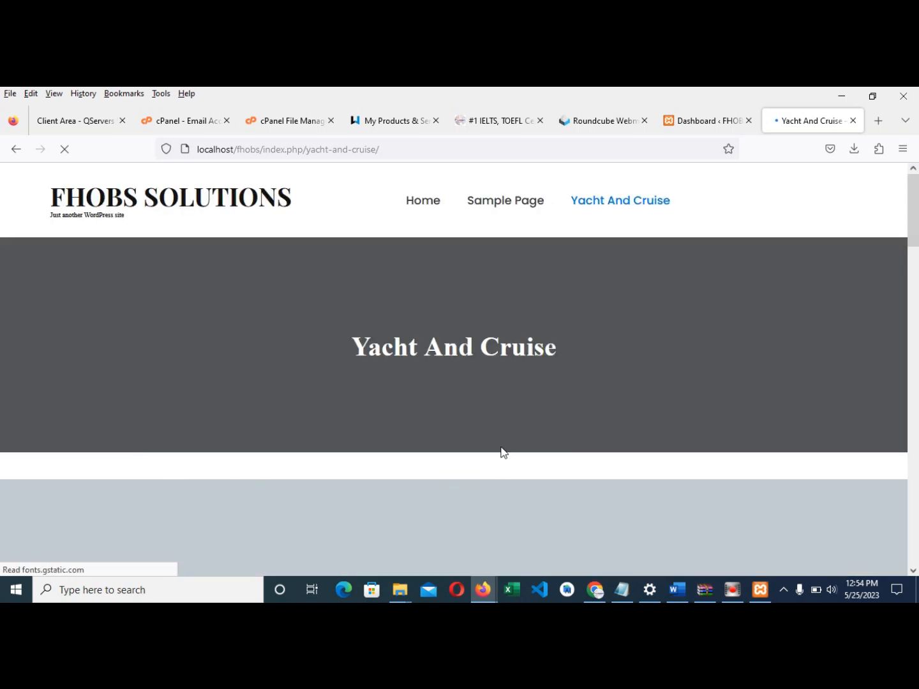
{"action": "scroll", "coordinate": [414, 404], "scroll_direction": "down", "scroll_amount": 10}
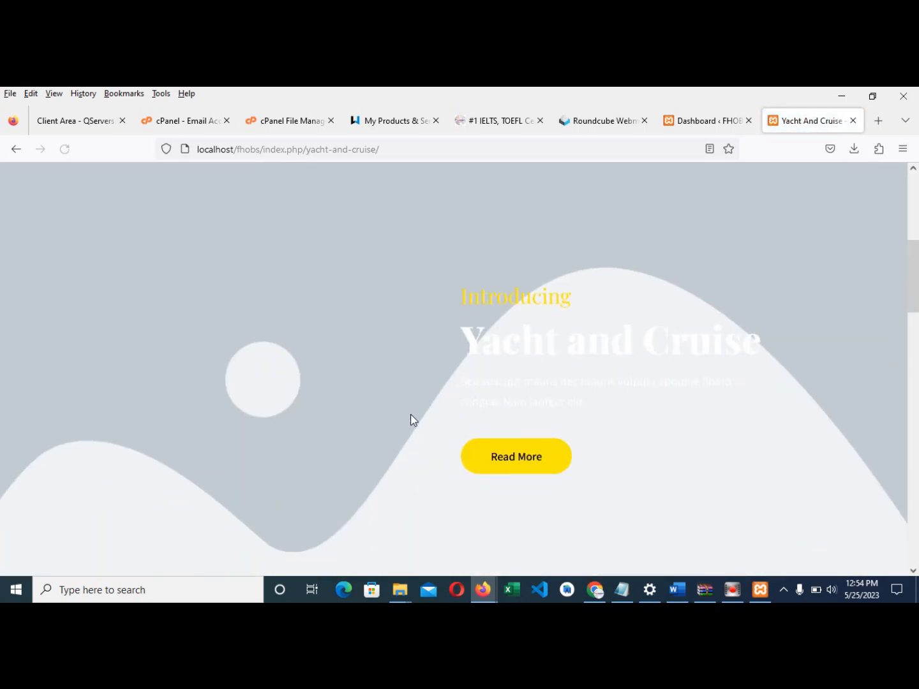
{"action": "scroll", "coordinate": [403, 432], "scroll_direction": "down", "scroll_amount": 4}
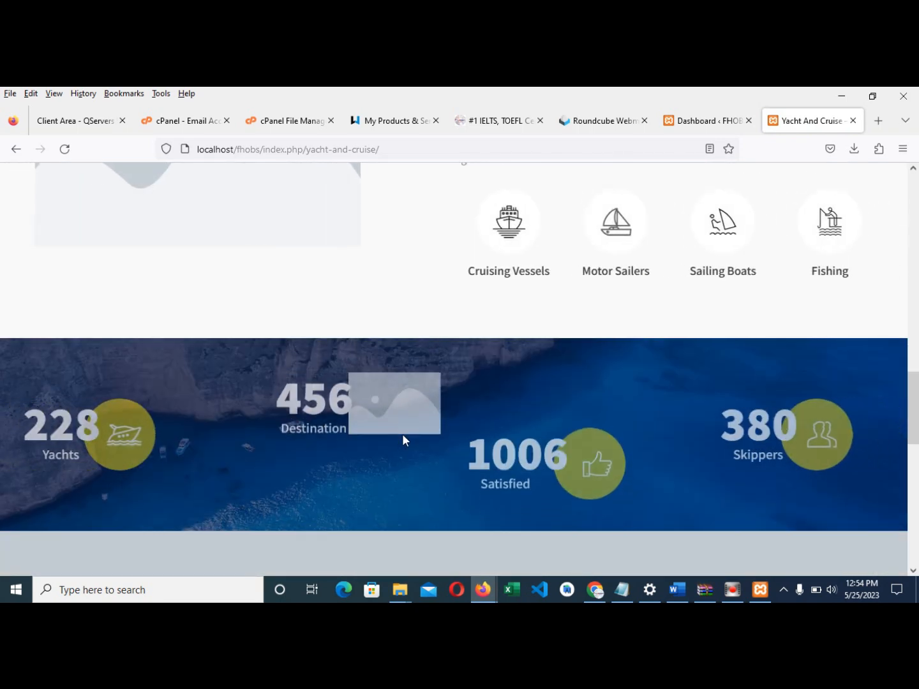
{"action": "scroll", "coordinate": [386, 403], "scroll_direction": "up", "scroll_amount": 3}
{"action": "scroll", "coordinate": [385, 404], "scroll_direction": "up", "scroll_amount": 7}
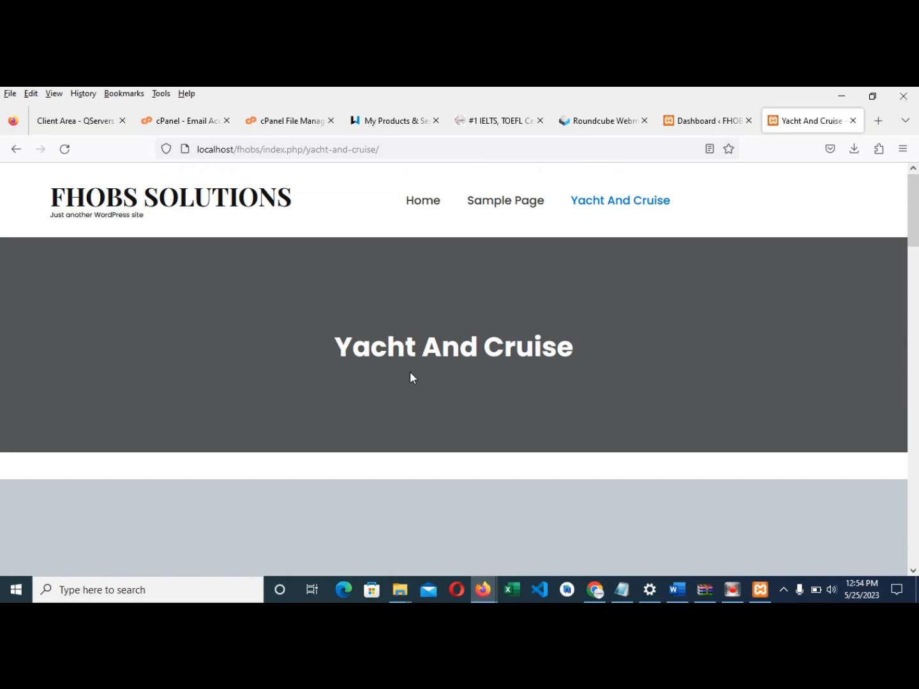
{"action": "scroll", "coordinate": [411, 377], "scroll_direction": "down", "scroll_amount": 10}
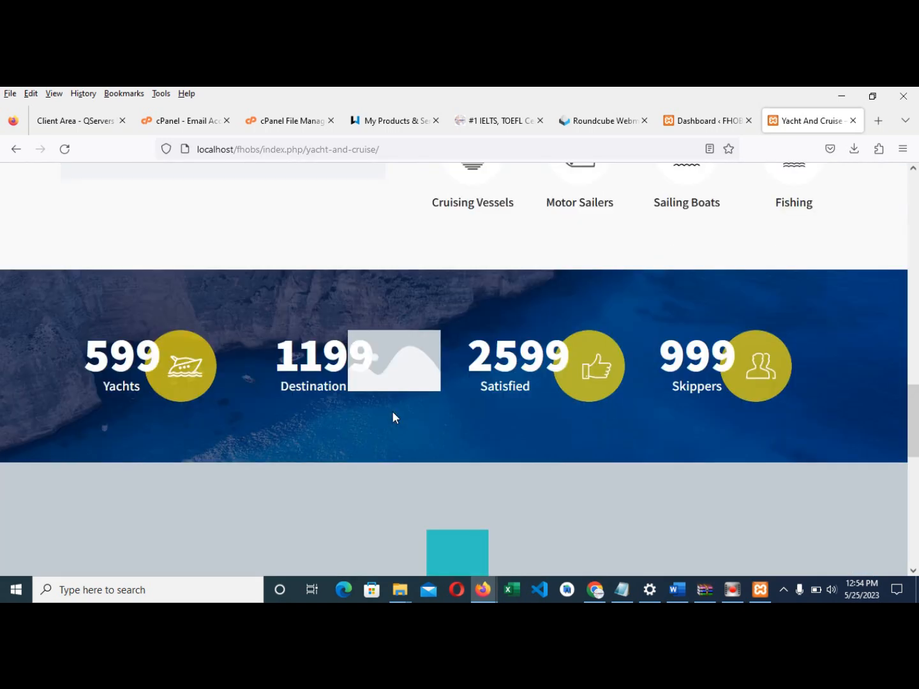
{"action": "scroll", "coordinate": [393, 419], "scroll_direction": "down", "scroll_amount": 5}
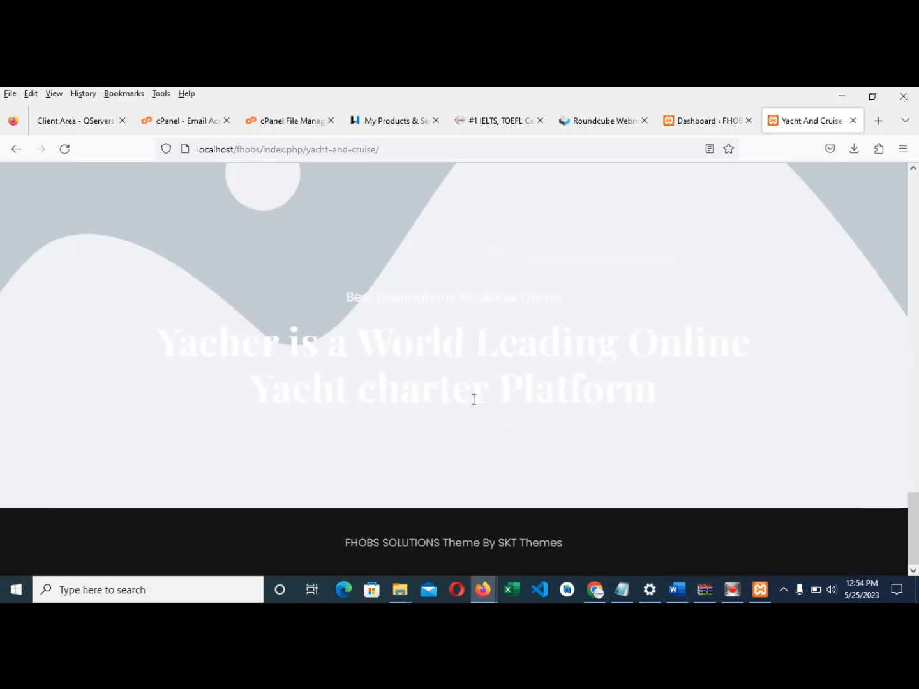
{"action": "scroll", "coordinate": [474, 398], "scroll_direction": "up", "scroll_amount": 8}
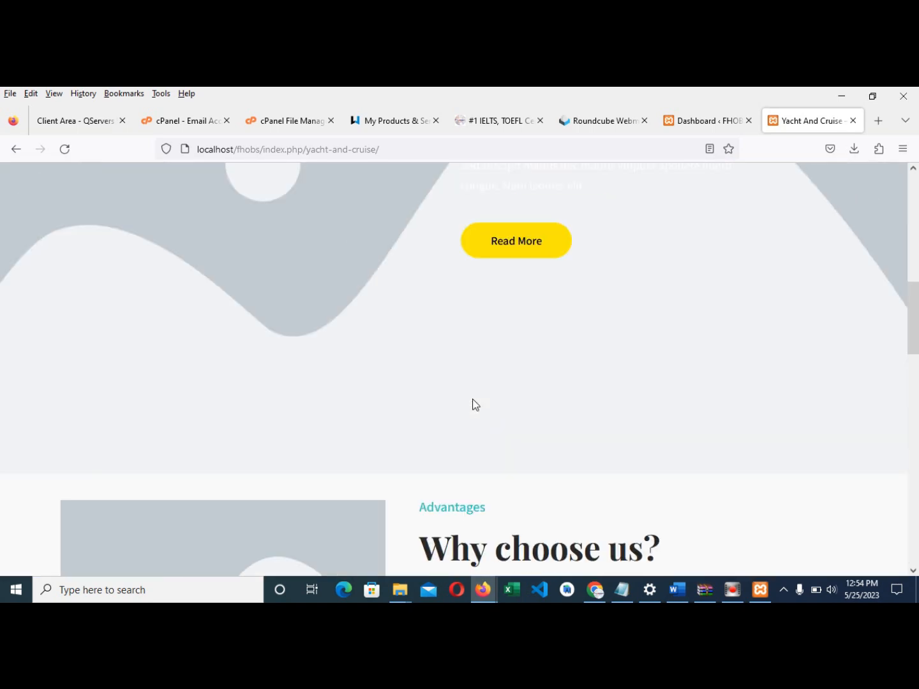
{"action": "scroll", "coordinate": [473, 399], "scroll_direction": "up", "scroll_amount": 6}
{"action": "left_click", "coordinate": [426, 204]}
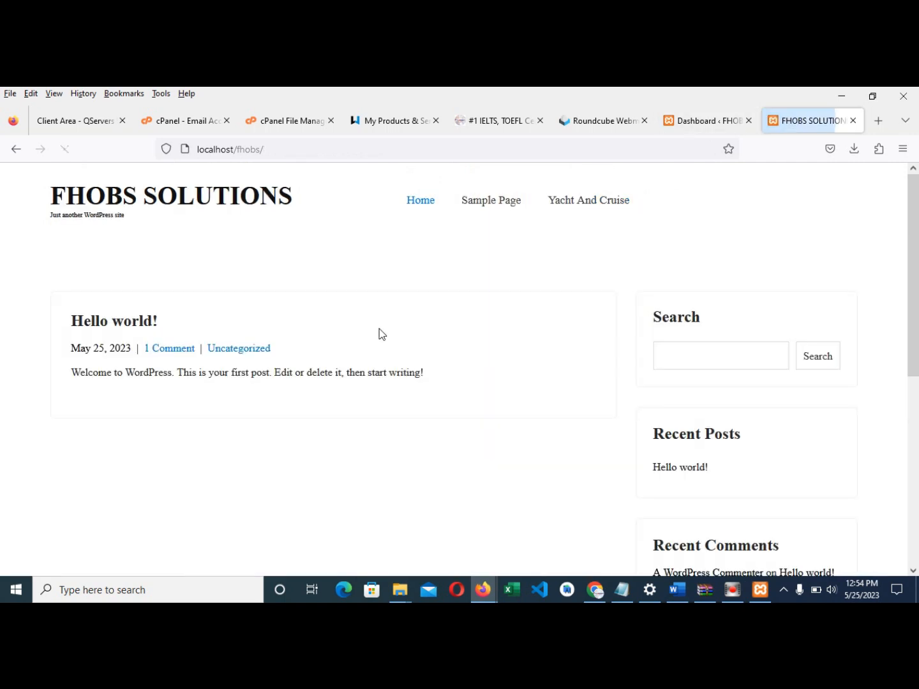
- Open Appearance > About Theme for SKT Insurance and scroll its free-versus-pro comparison
{"action": "left_click", "coordinate": [700, 119]}
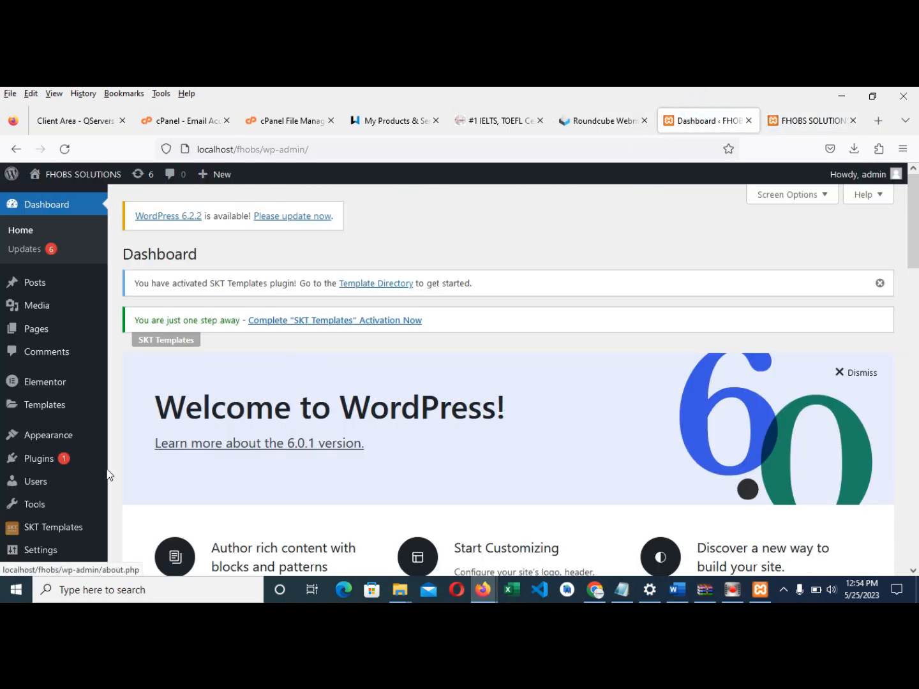
{"action": "mouse_move", "coordinate": [42, 438]}
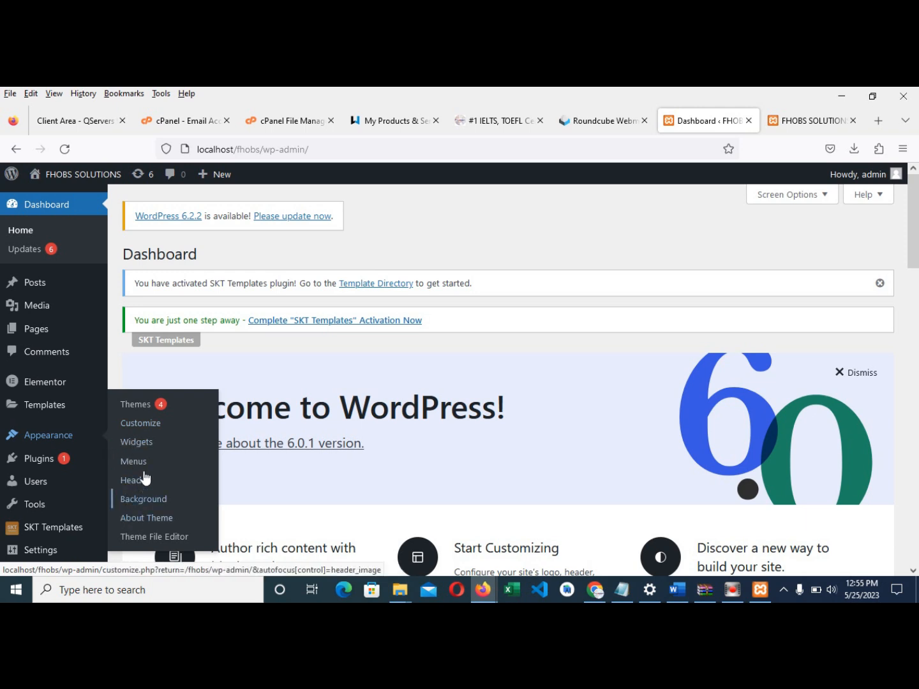
{"action": "left_click", "coordinate": [145, 522]}
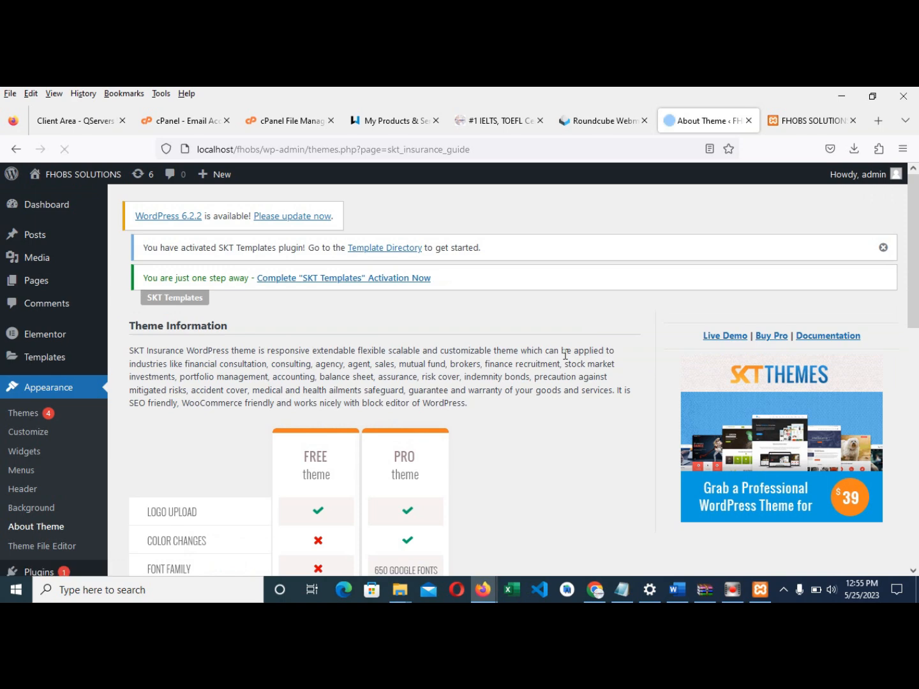
{"action": "scroll", "coordinate": [481, 397], "scroll_direction": "down", "scroll_amount": 3}
{"action": "scroll", "coordinate": [481, 399], "scroll_direction": "down", "scroll_amount": 7}
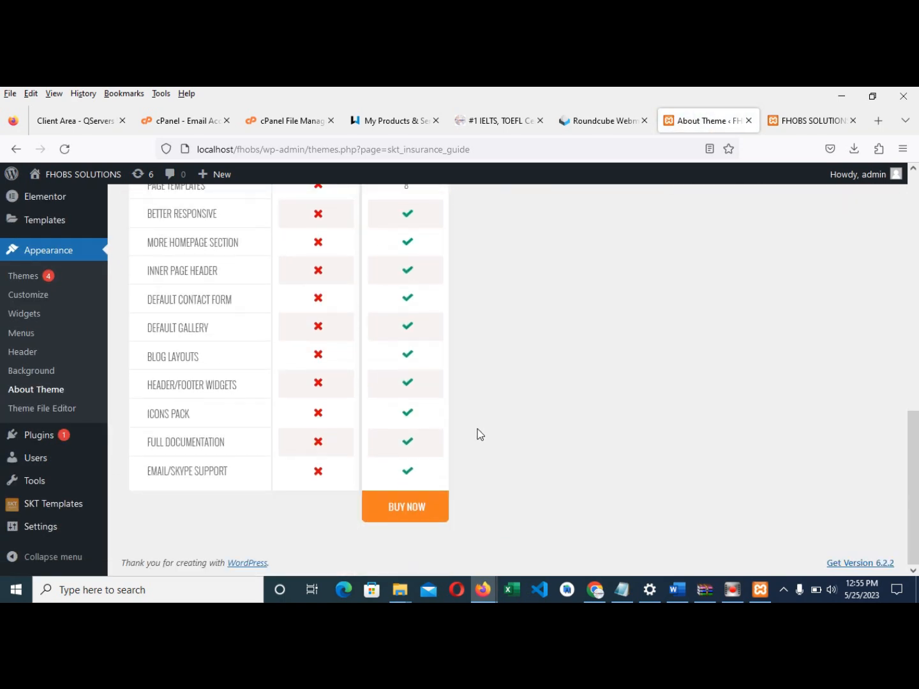
{"action": "scroll", "coordinate": [479, 422], "scroll_direction": "up", "scroll_amount": 3}
{"action": "scroll", "coordinate": [482, 414], "scroll_direction": "up", "scroll_amount": 5}
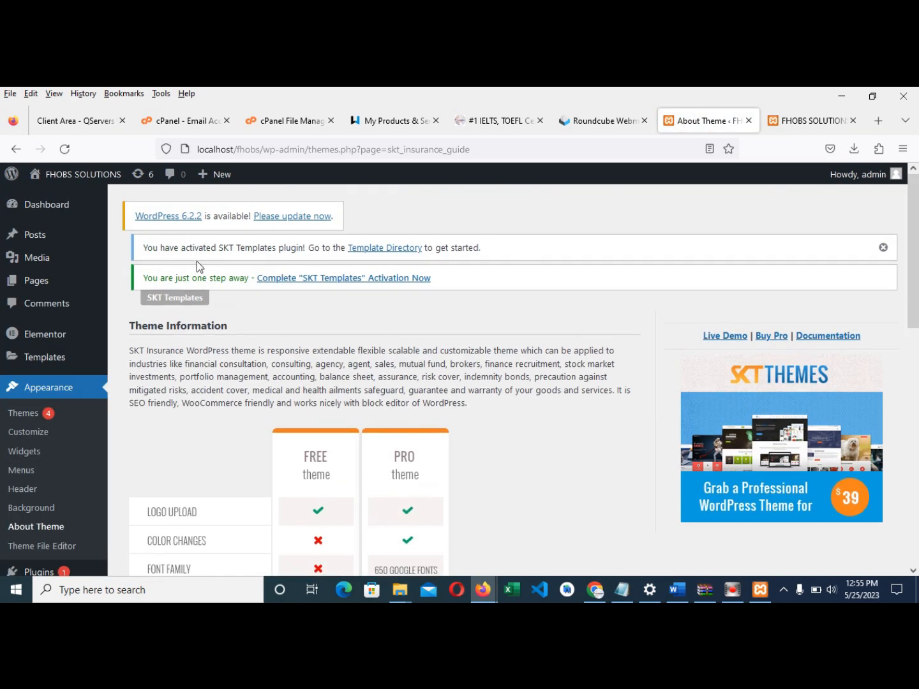
- Open the Customizer, look at the Additional CSS panel, then return to the main section list
{"action": "left_click", "coordinate": [29, 433]}
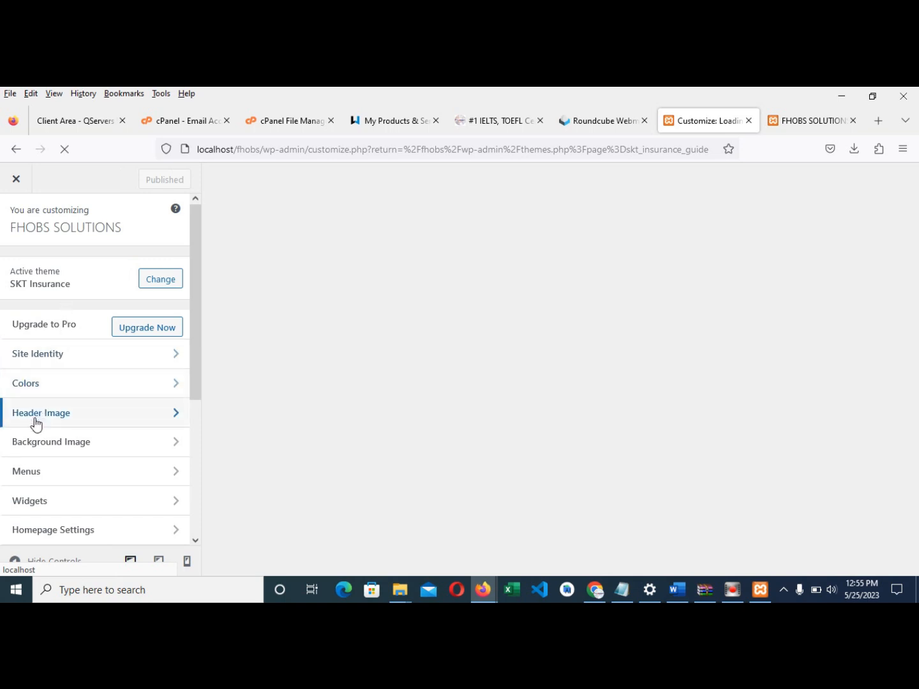
{"action": "scroll", "coordinate": [38, 433], "scroll_direction": "down", "scroll_amount": 5}
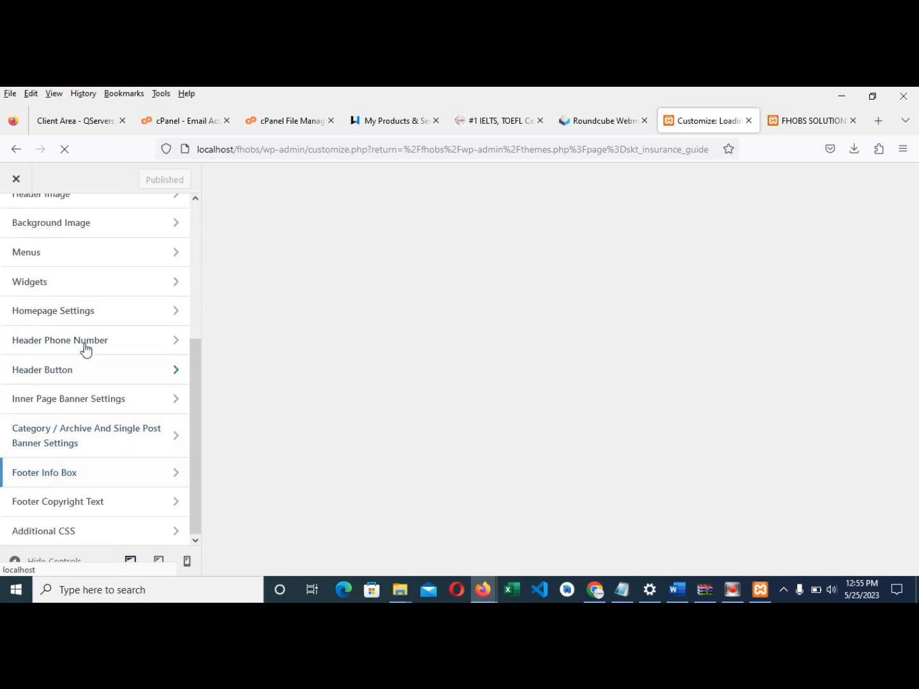
{"action": "scroll", "coordinate": [95, 268], "scroll_direction": "up", "scroll_amount": 2}
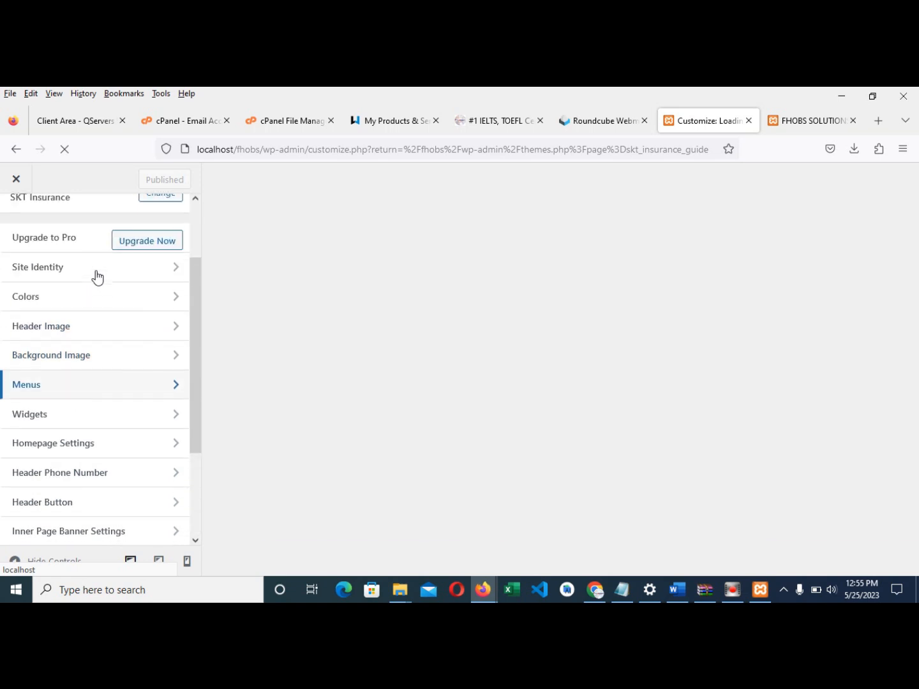
{"action": "scroll", "coordinate": [69, 331], "scroll_direction": "down", "scroll_amount": 2}
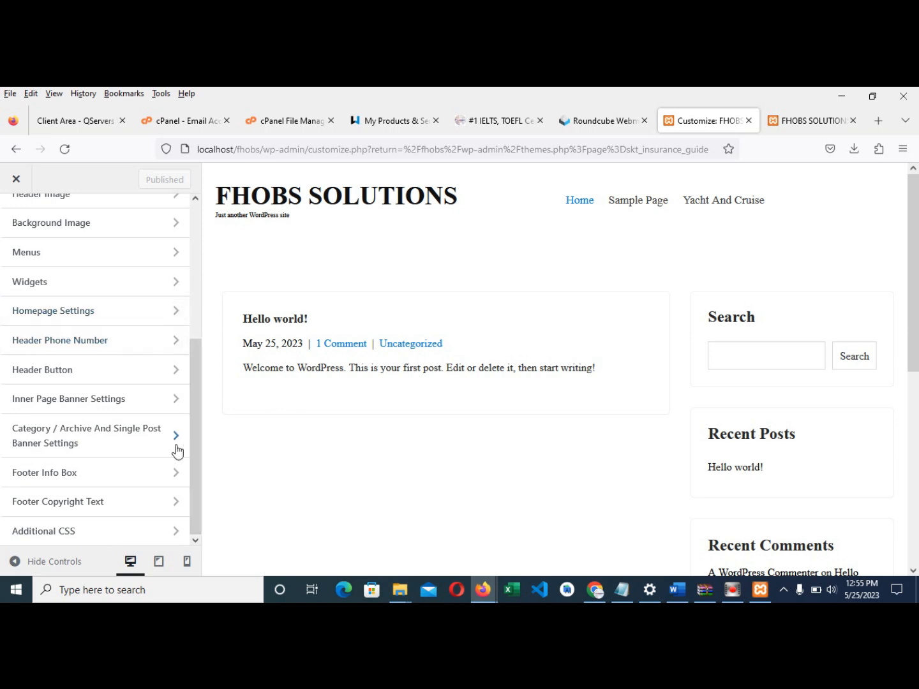
{"action": "left_click", "coordinate": [55, 533]}
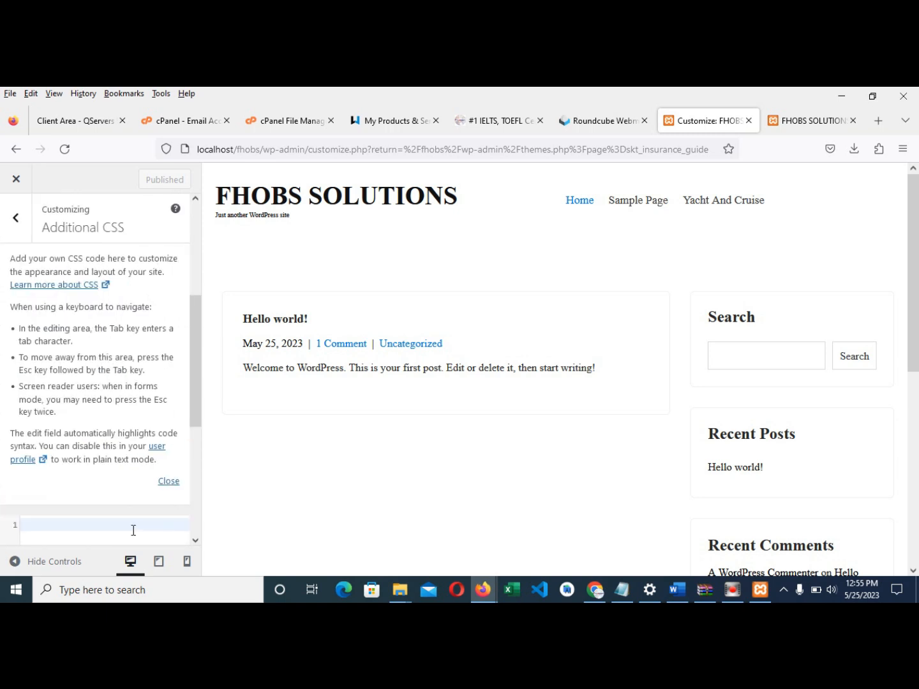
{"action": "left_click", "coordinate": [168, 482]}
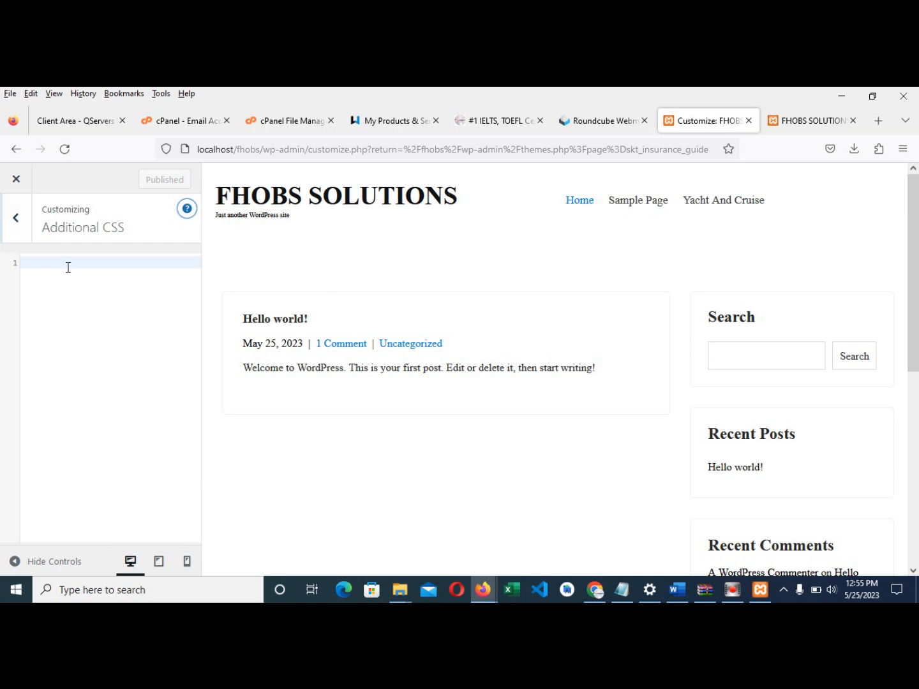
{"action": "left_click", "coordinate": [20, 221]}
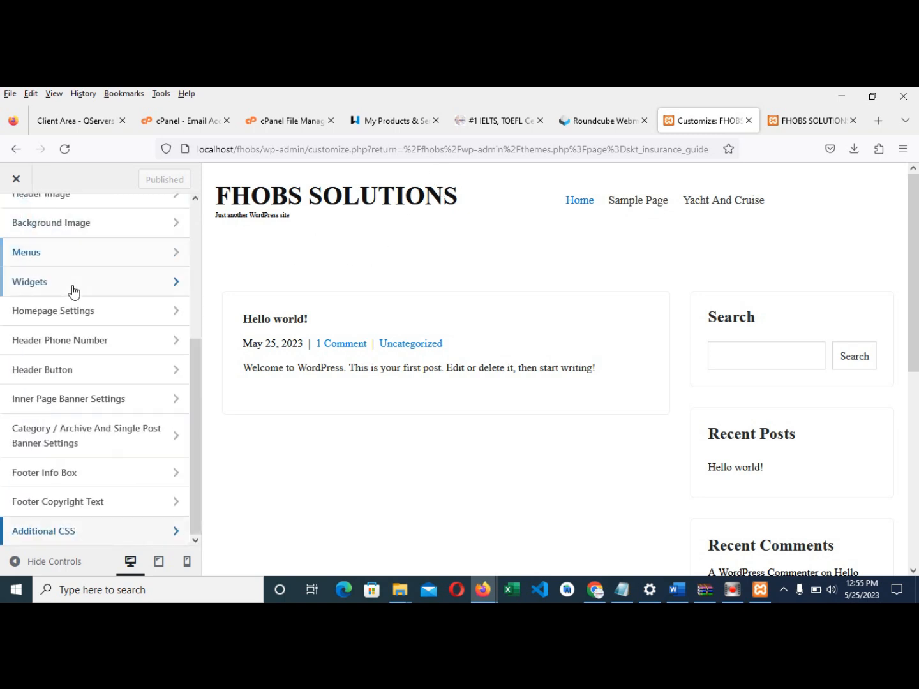
{"action": "scroll", "coordinate": [72, 291], "scroll_direction": "up", "scroll_amount": 5}
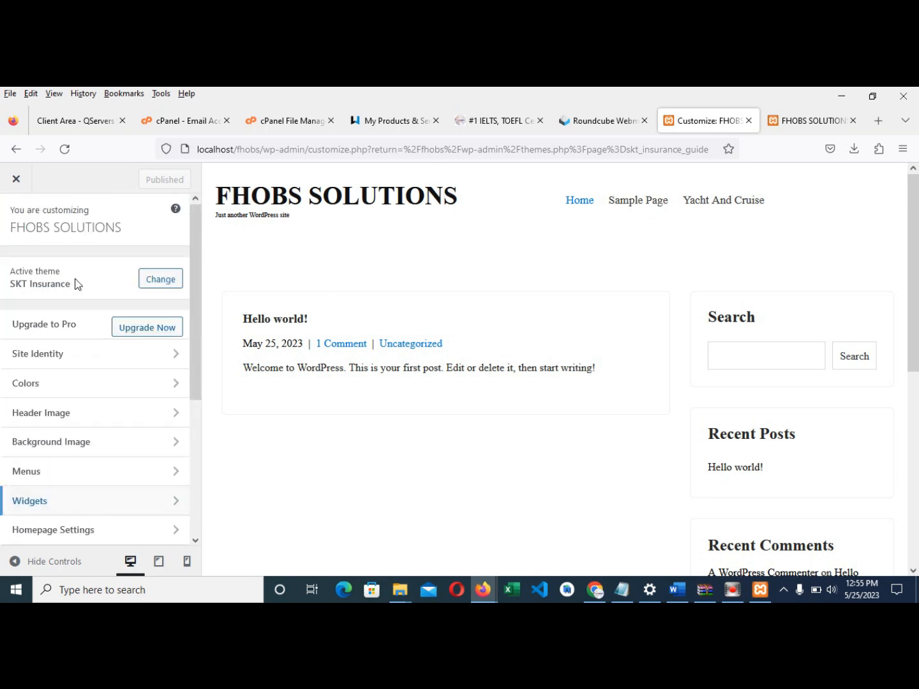
- Set Site Title to 'Fhobs Solutions' and Tagline to '...Giving you an Edge', then publish
{"action": "left_click", "coordinate": [46, 361]}
{"action": "scroll", "coordinate": [24, 318], "scroll_direction": "down", "scroll_amount": 1}
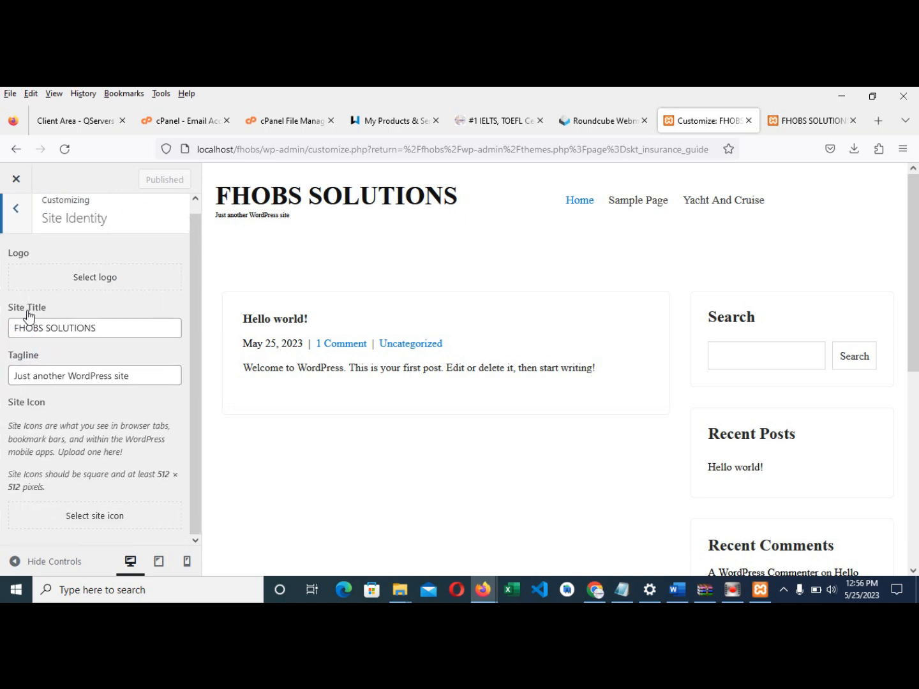
{"action": "left_click", "coordinate": [107, 328]}
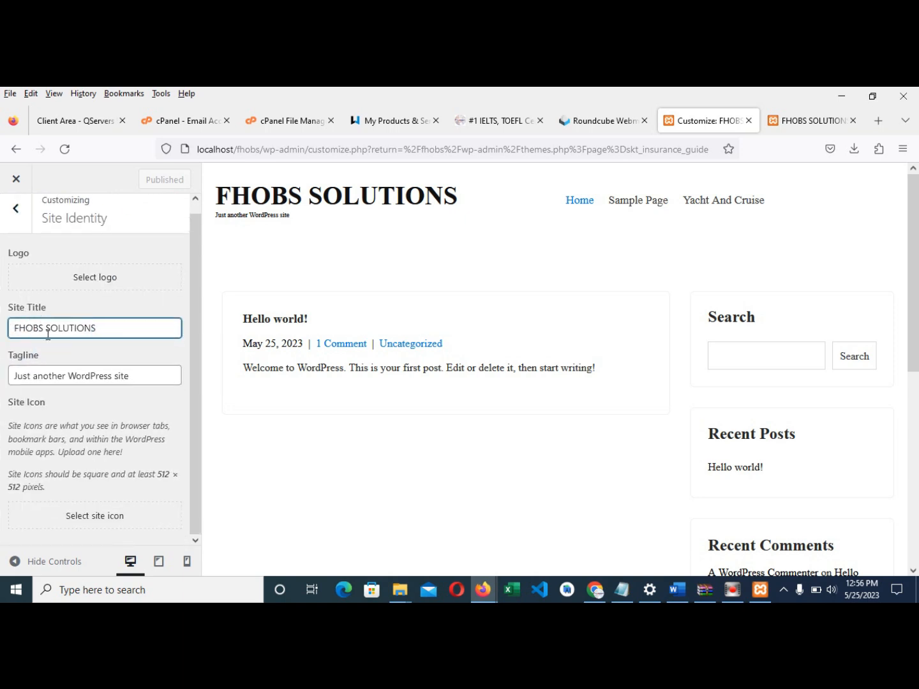
{"action": "left_click_drag", "start_coordinate": [100, 330], "coordinate": [3, 332]}
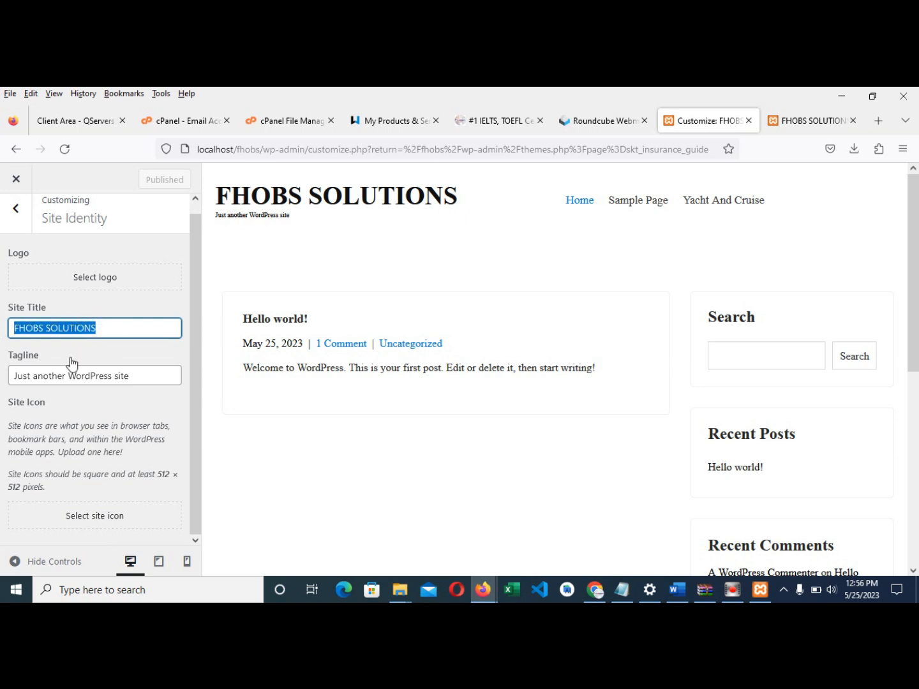
{"action": "type", "text": "Fhobs Solutions"}
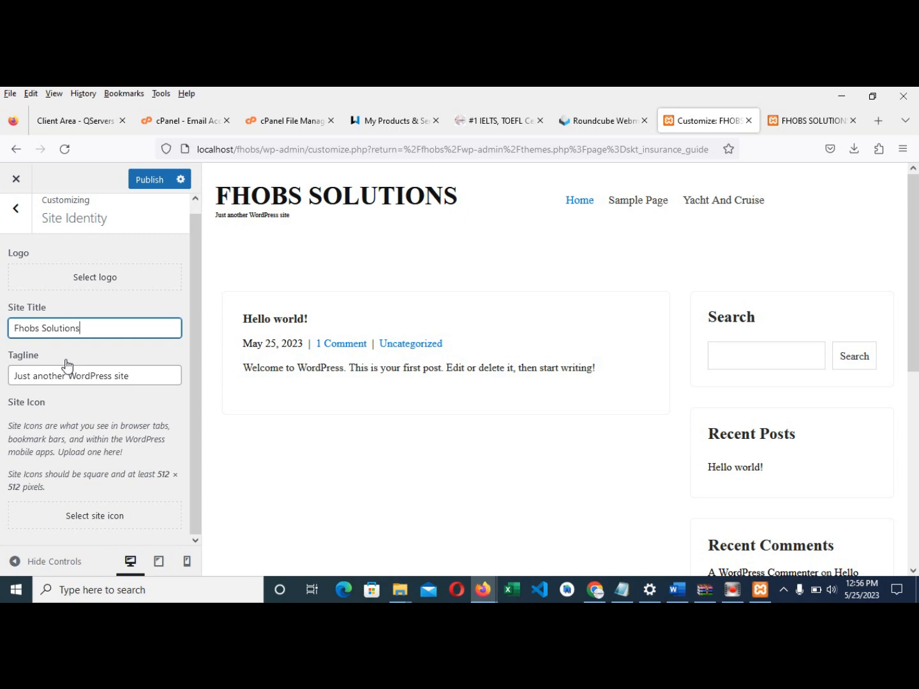
{"action": "left_click_drag", "start_coordinate": [151, 376], "coordinate": [3, 382]}
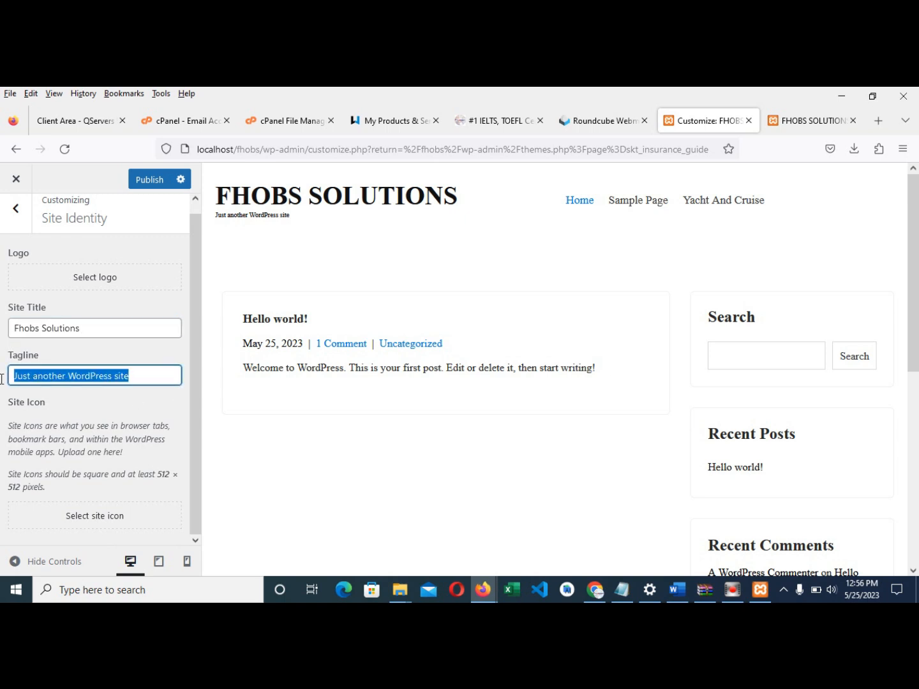
{"action": "type", "text": ".Giving you an Edge"}
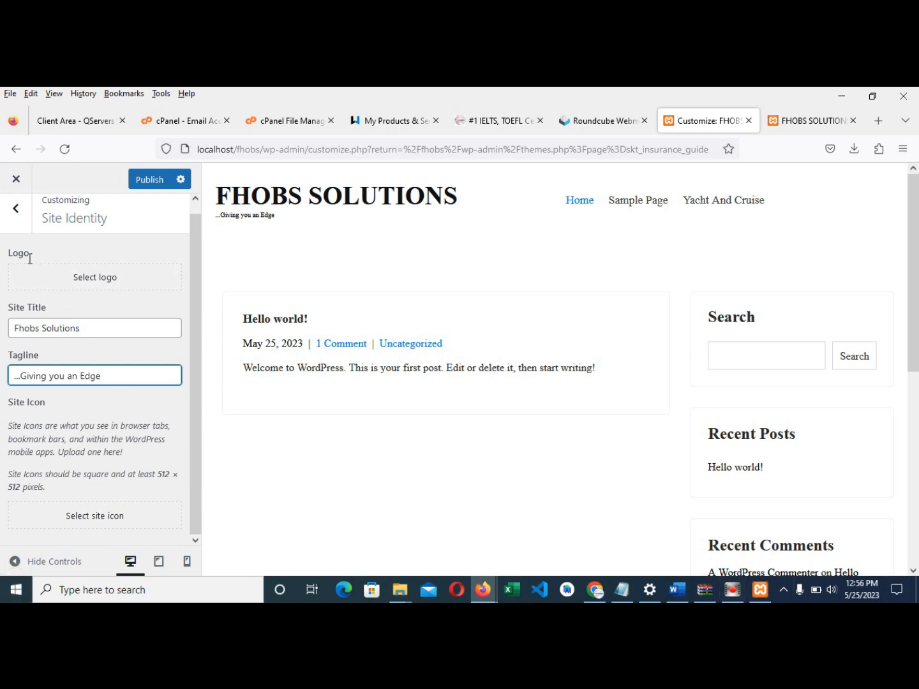
{"action": "left_click", "coordinate": [152, 184]}
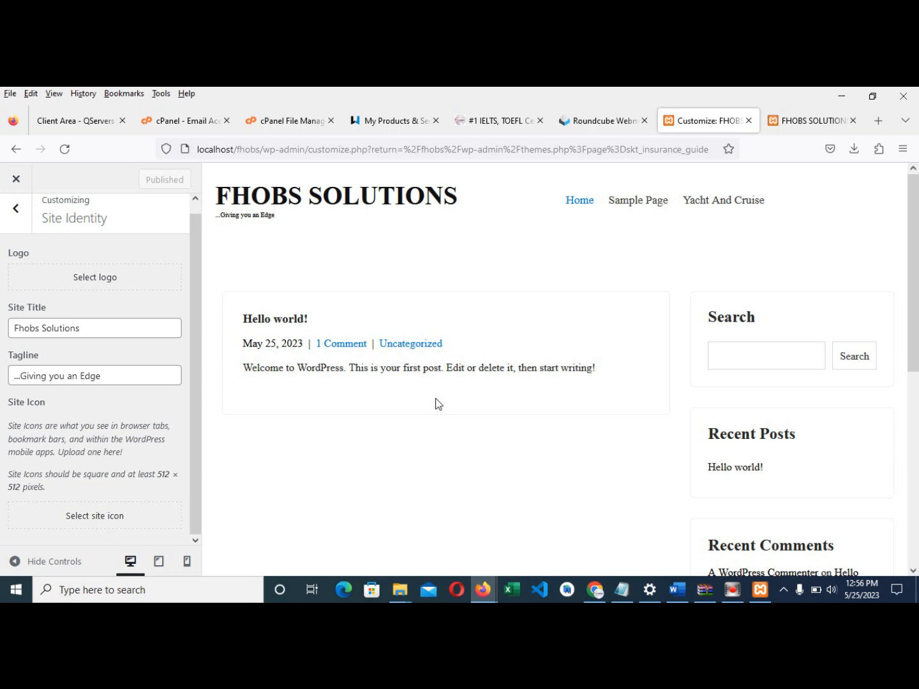
- Reload the live site to see the new title and tagline, then return to the Customizer
{"action": "left_click", "coordinate": [812, 124]}
{"action": "left_click", "coordinate": [67, 150]}
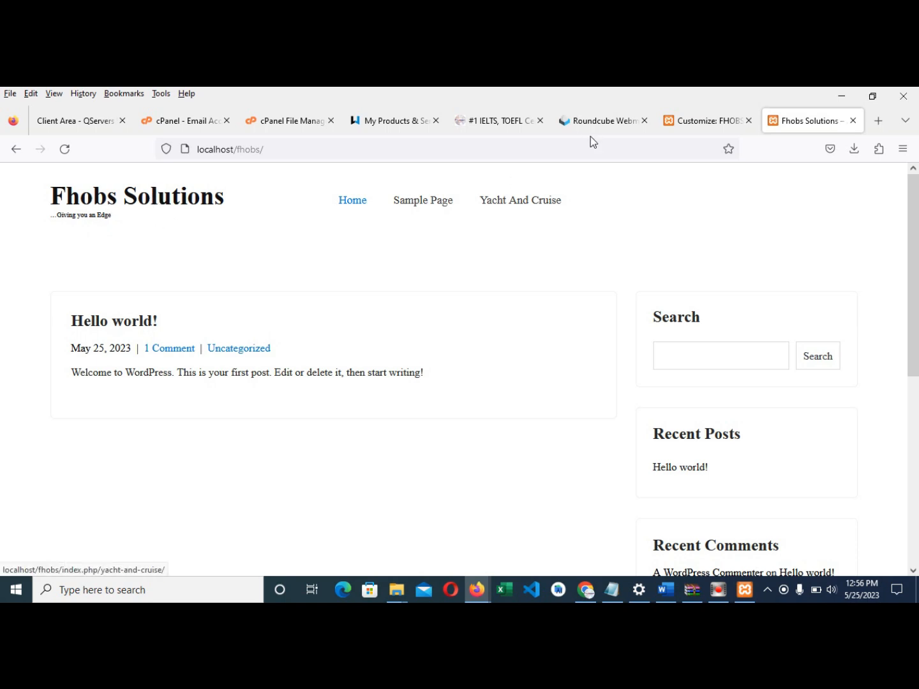
{"action": "left_click", "coordinate": [671, 119]}
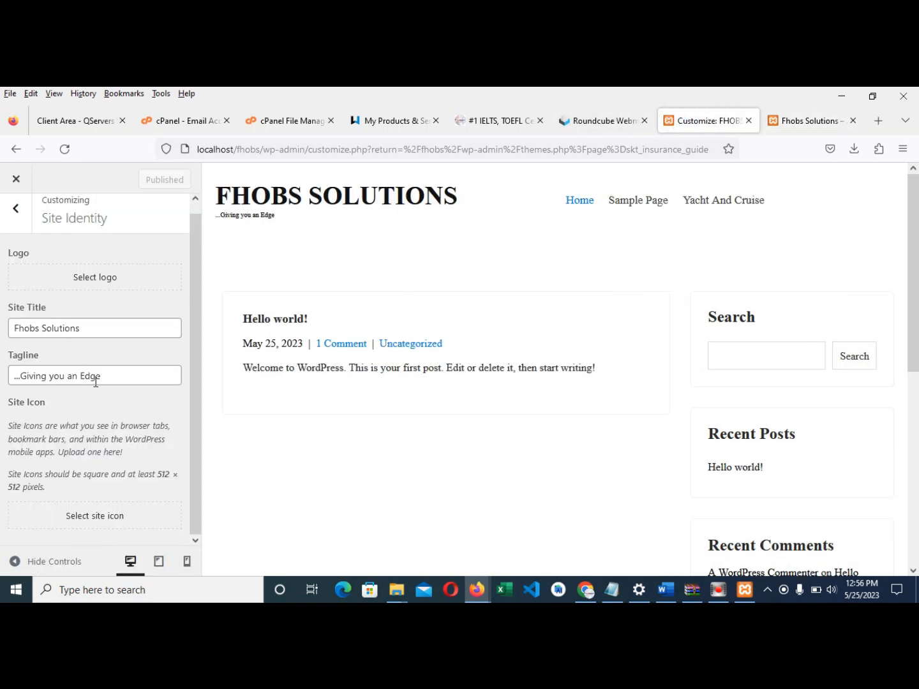
- Upload the nobg image from D:\Pictures through the site logo chooser
{"action": "left_click", "coordinate": [103, 281]}
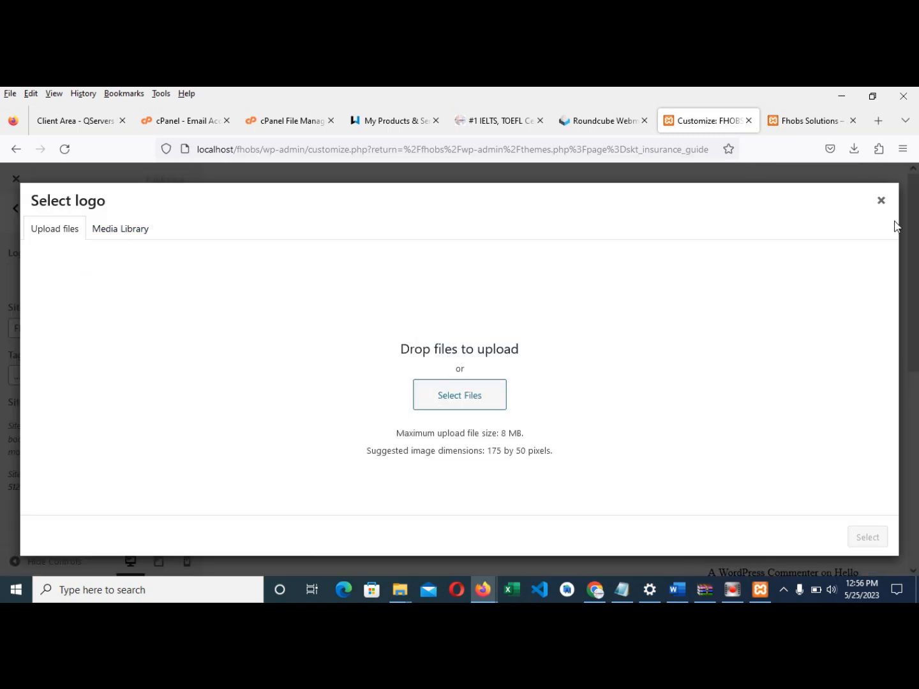
{"action": "left_click", "coordinate": [880, 200]}
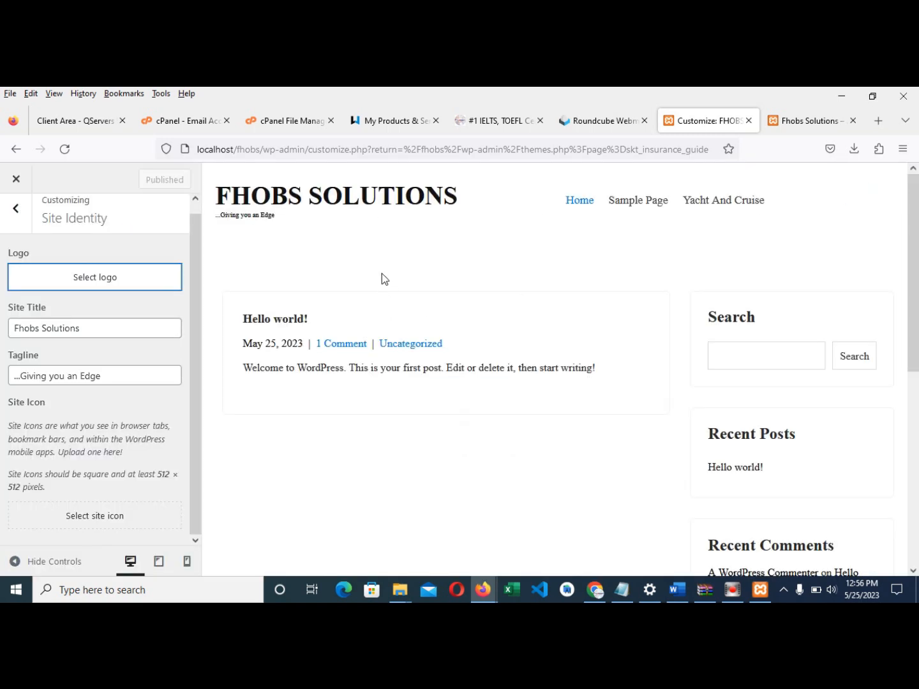
{"action": "left_click", "coordinate": [93, 274]}
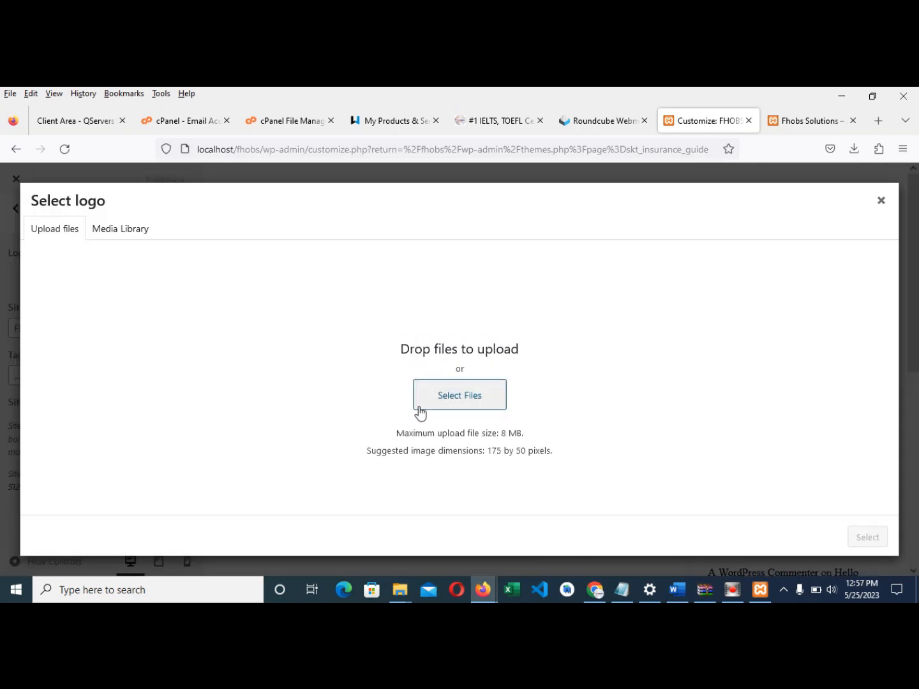
{"action": "left_click", "coordinate": [446, 405]}
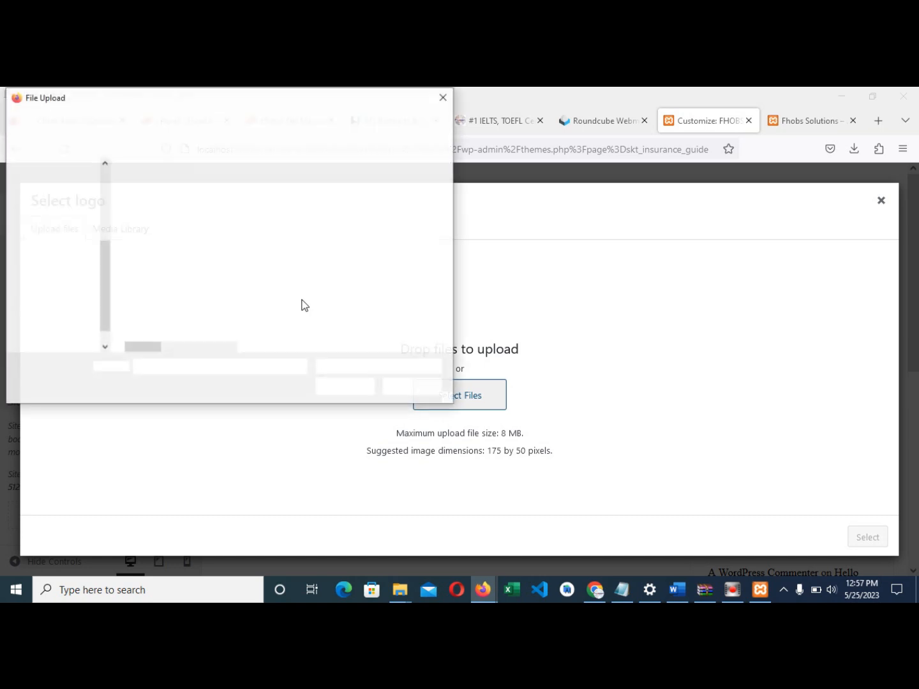
{"action": "left_click", "coordinate": [78, 336]}
{"action": "scroll", "coordinate": [191, 315], "scroll_direction": "down", "scroll_amount": 3}
{"action": "left_click", "coordinate": [157, 279]}
{"action": "double_click", "coordinate": [160, 279]}
{"action": "scroll", "coordinate": [180, 297], "scroll_direction": "down", "scroll_amount": 2}
{"action": "left_click", "coordinate": [159, 335]}
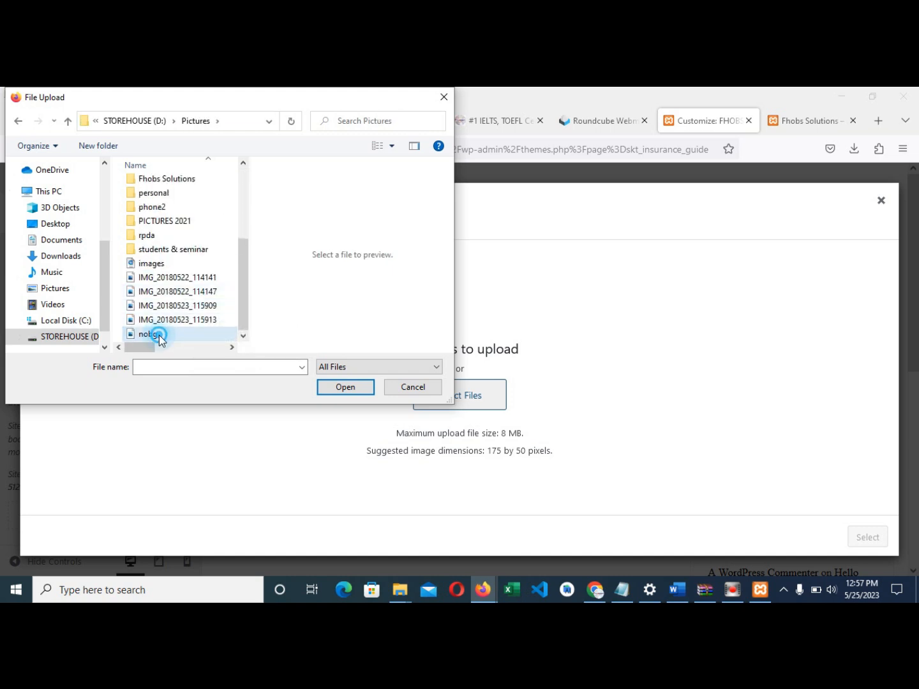
{"action": "double_click", "coordinate": [158, 335]}
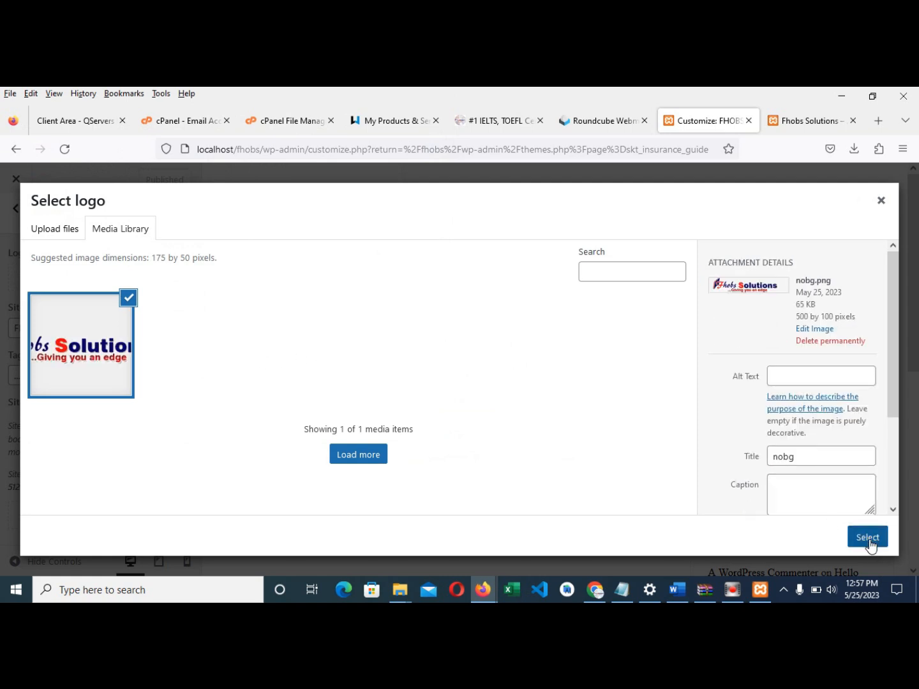
- Fill in the logo's alt text and rename its title from nobg to 'Fhobs Logo'
{"action": "scroll", "coordinate": [791, 422], "scroll_direction": "down", "scroll_amount": 2}
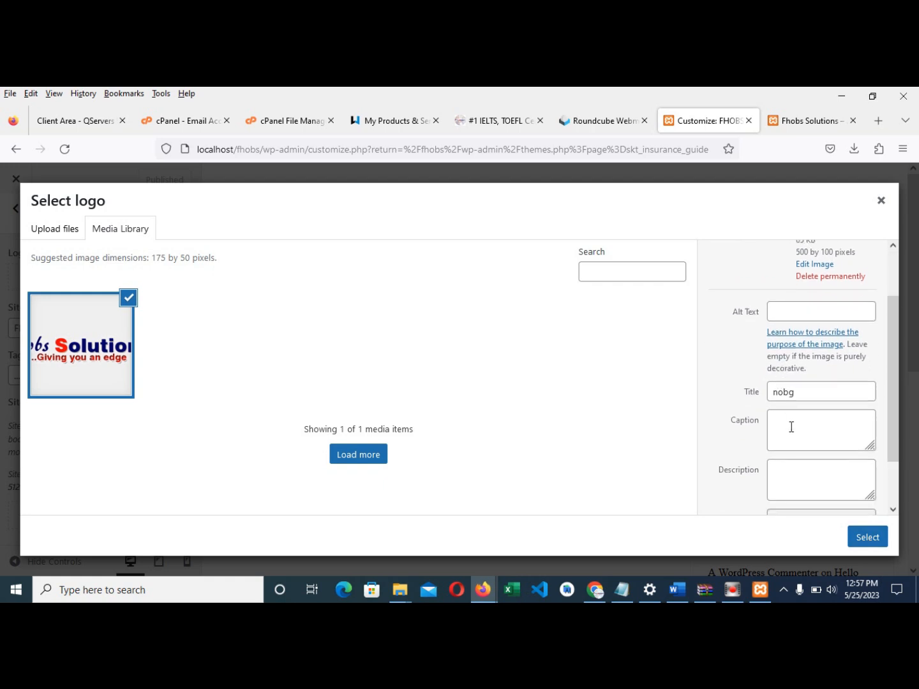
{"action": "scroll", "coordinate": [791, 418], "scroll_direction": "up", "scroll_amount": 3}
{"action": "scroll", "coordinate": [792, 417], "scroll_direction": "down", "scroll_amount": 2}
{"action": "left_click", "coordinate": [790, 310]}
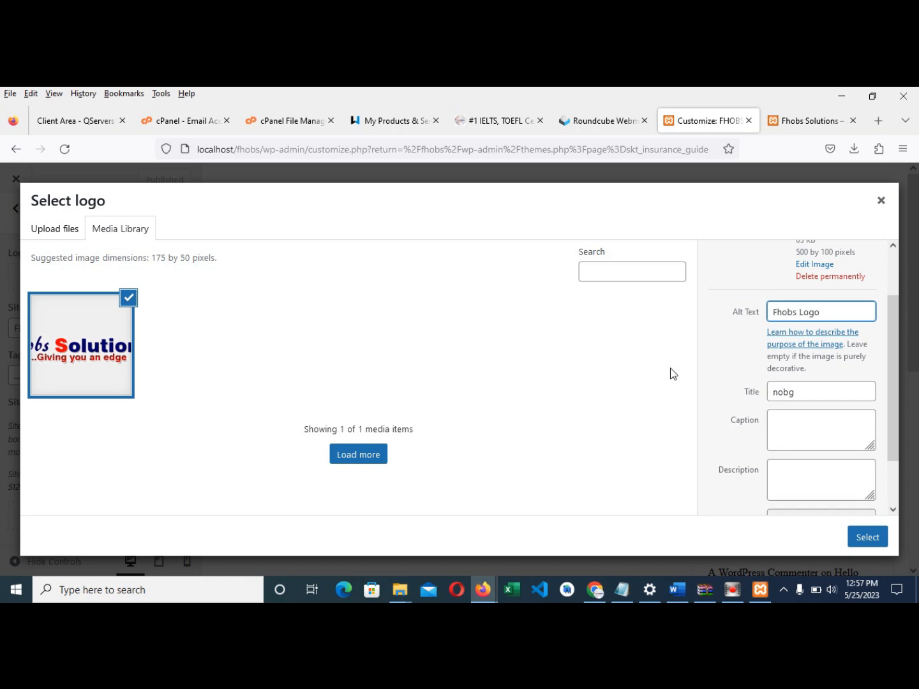
{"action": "type", "text": "oading"}
{"action": "left_click_drag", "start_coordinate": [802, 396], "coordinate": [760, 393]}
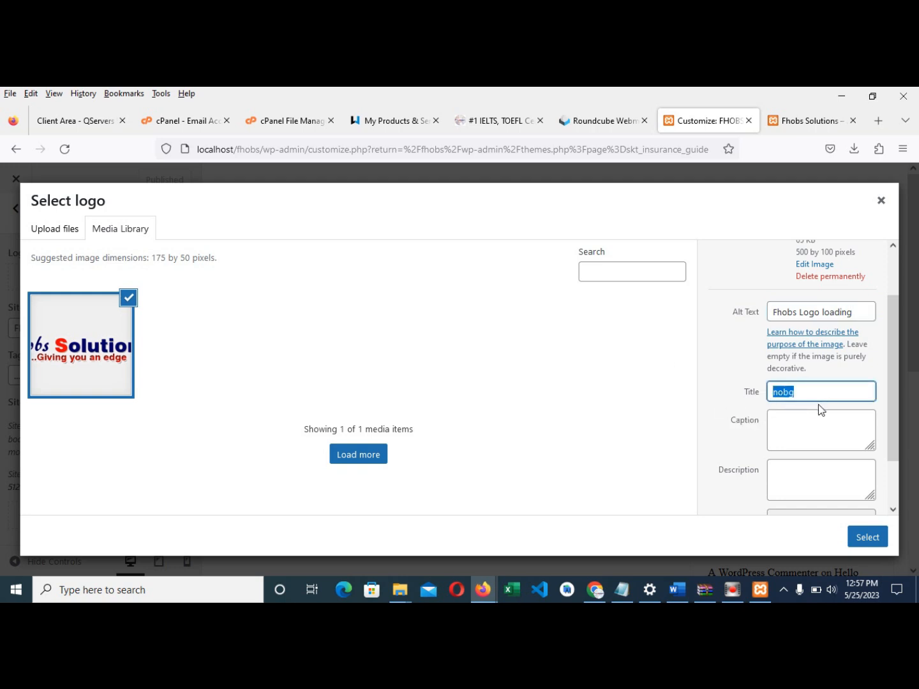
{"action": "type", "text": "Fhobs Logo"}
- Describe it as 'This is the original Logo of Fhobs Solutions' and select it as logo
{"action": "left_click", "coordinate": [798, 421]}
{"action": "left_click", "coordinate": [801, 480]}
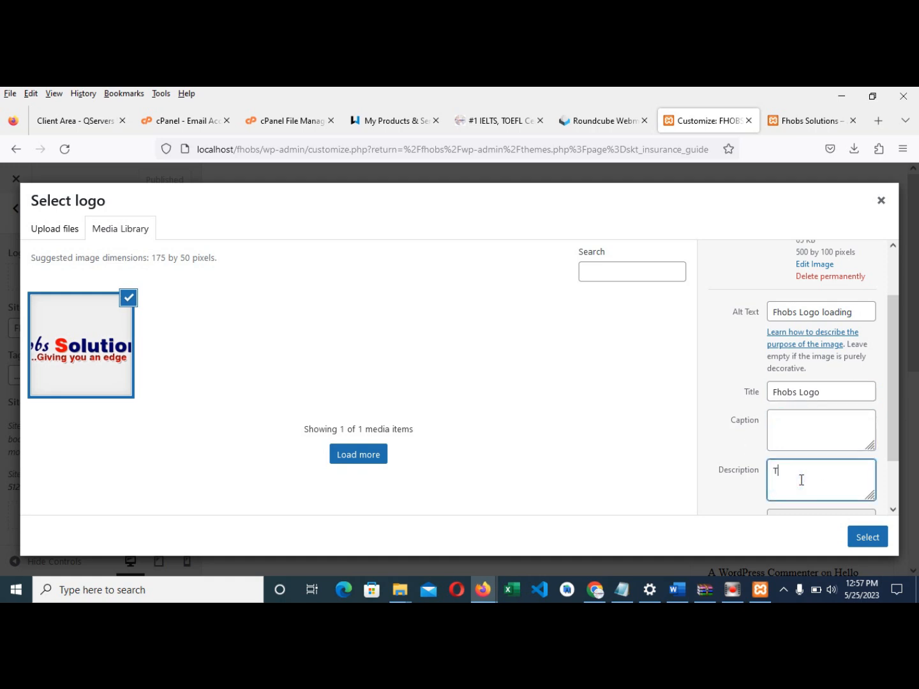
{"action": "type", "text": "This is the o"}
{"action": "type", "text": "riginal Logo of Fhobs Solutions"}
{"action": "scroll", "coordinate": [801, 480], "scroll_direction": "down", "scroll_amount": 1}
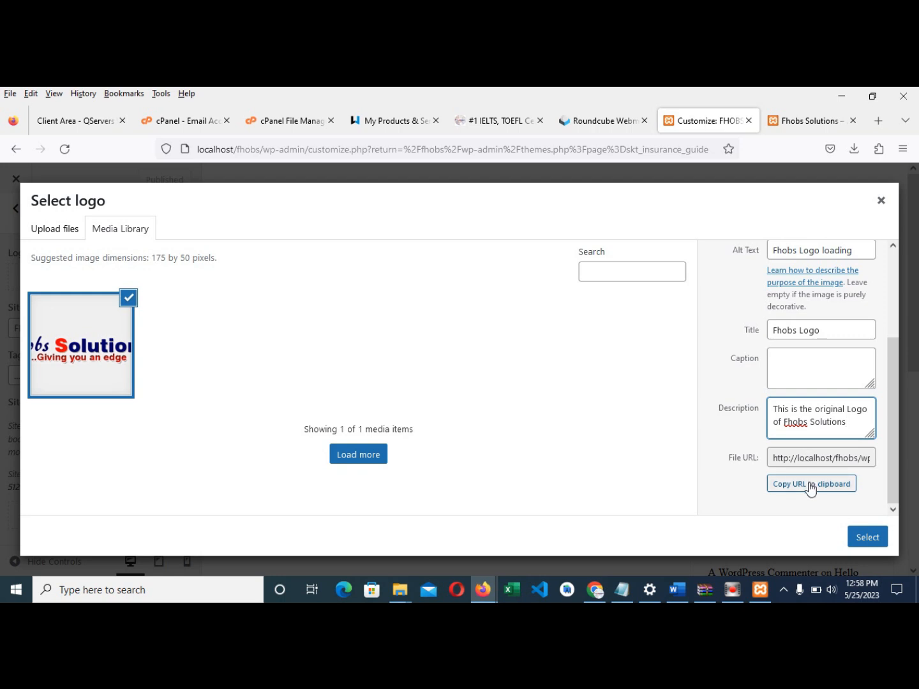
{"action": "left_click", "coordinate": [866, 540]}
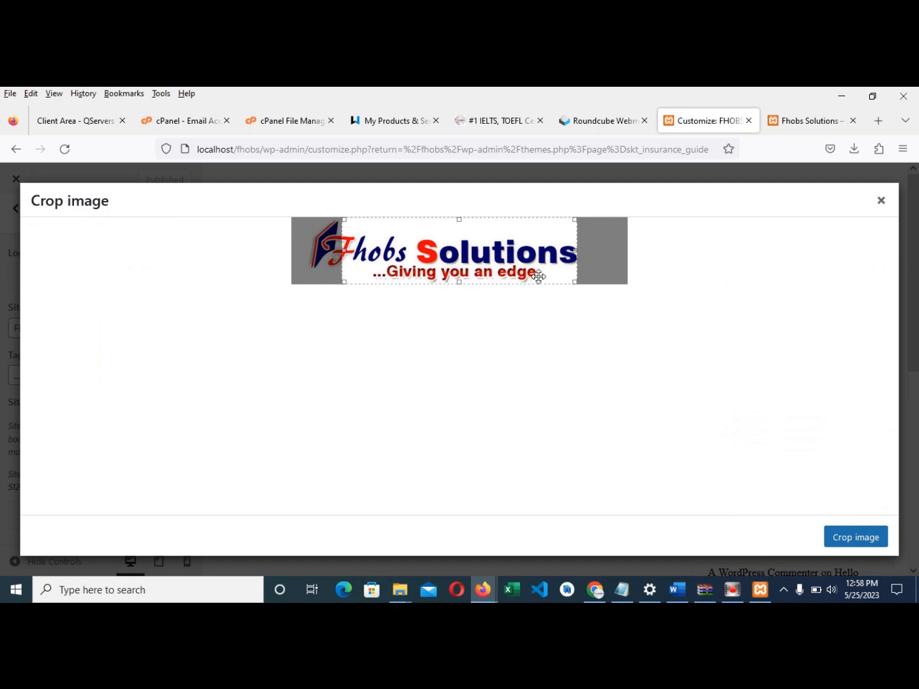
- Widen the crop to the whole logo, publish it, and reload the live site
{"action": "left_click_drag", "start_coordinate": [345, 249], "coordinate": [305, 250]}
{"action": "left_click_drag", "start_coordinate": [574, 249], "coordinate": [588, 250]}
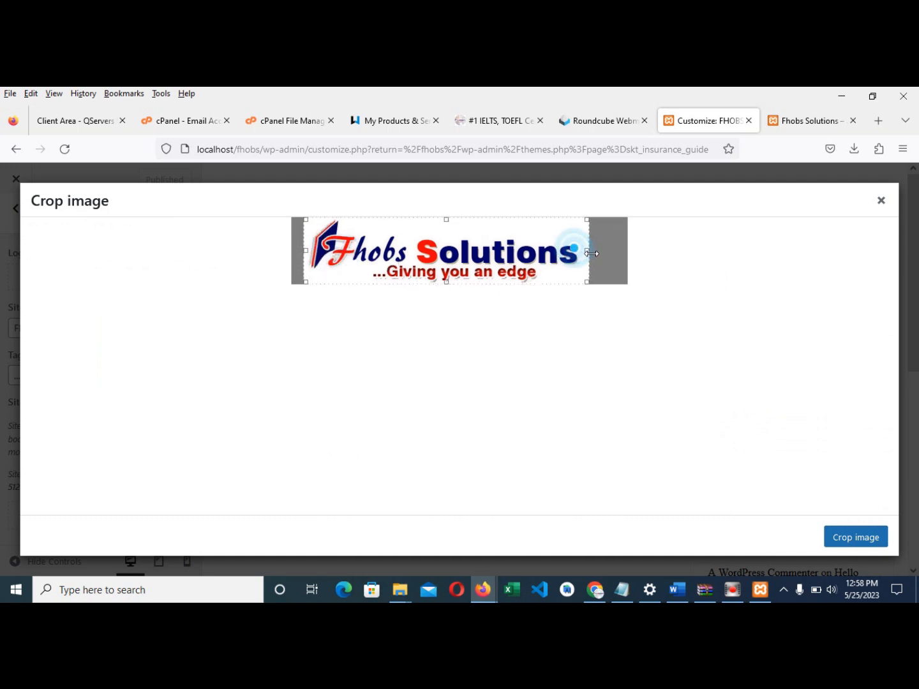
{"action": "left_click", "coordinate": [847, 537]}
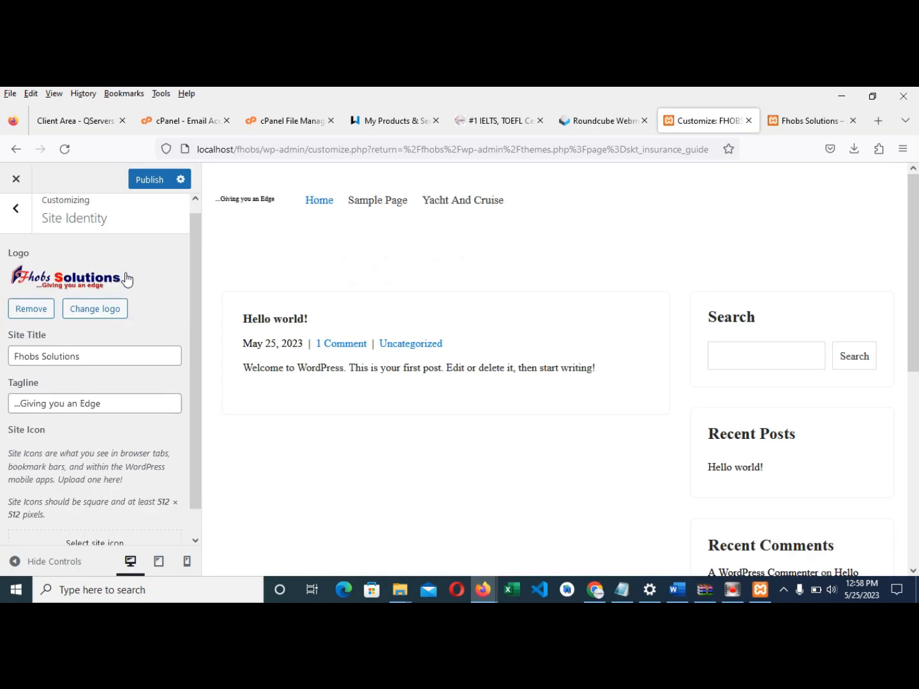
{"action": "left_click", "coordinate": [146, 184]}
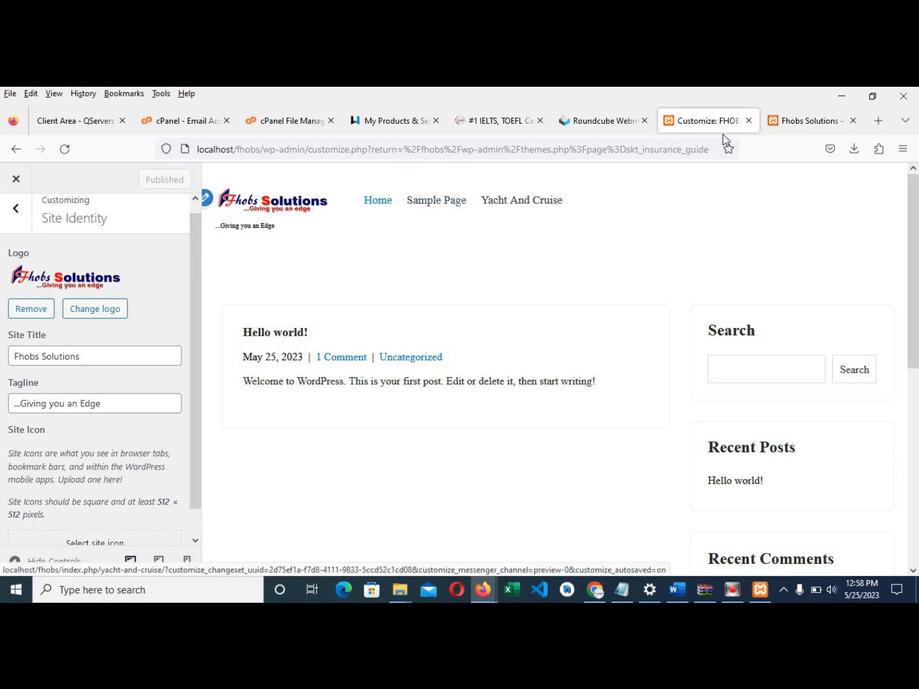
{"action": "left_click", "coordinate": [775, 122]}
{"action": "left_click", "coordinate": [66, 150]}
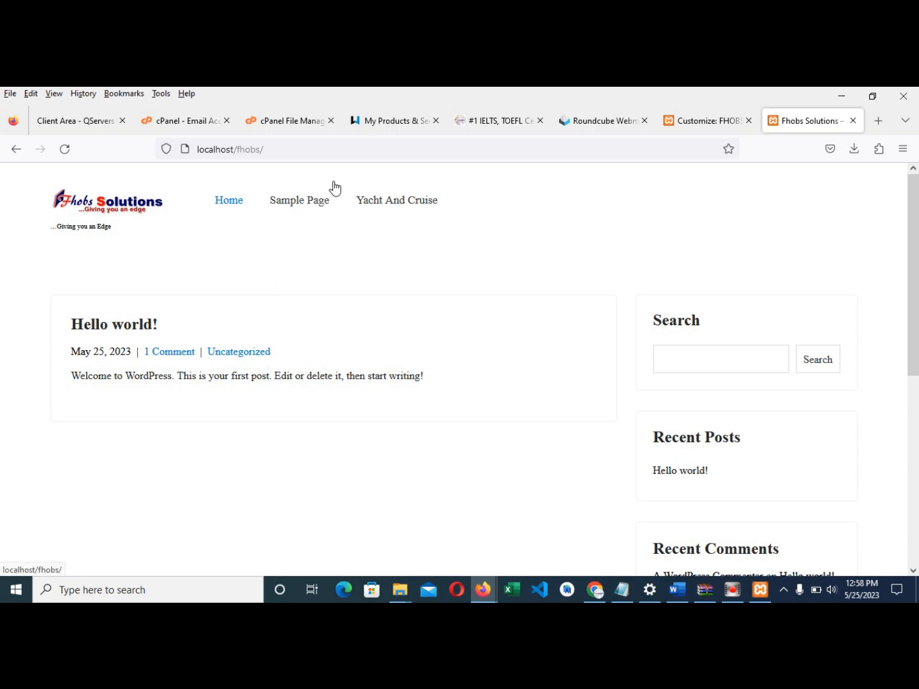
- Delete the '...Giving you an Edge' tagline, publish, and check the live site
{"action": "left_click", "coordinate": [702, 119]}
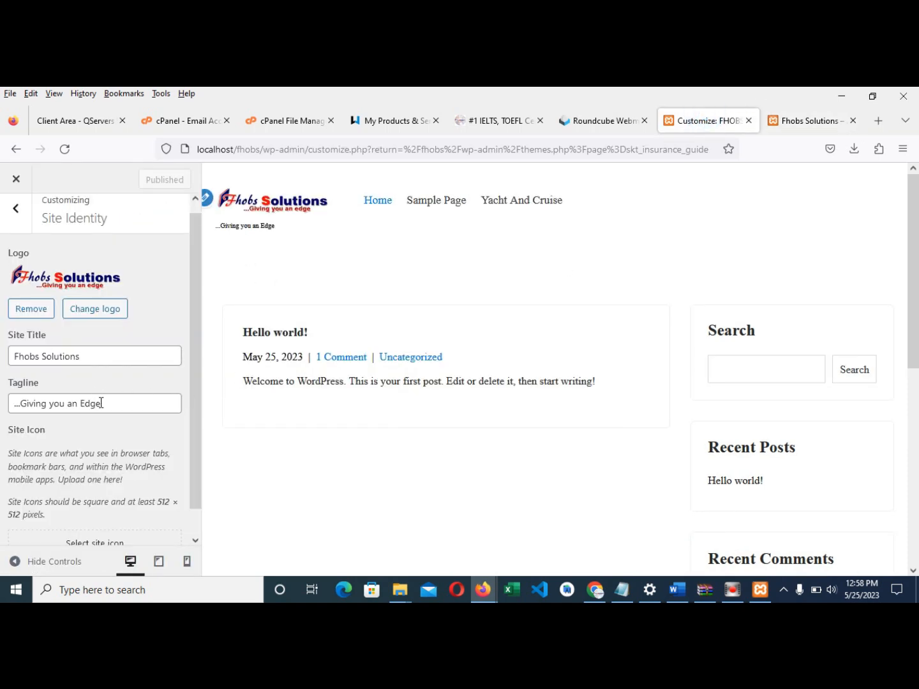
{"action": "left_click_drag", "start_coordinate": [121, 409], "coordinate": [2, 408]}
{"action": "key", "text": "BackSpace"}
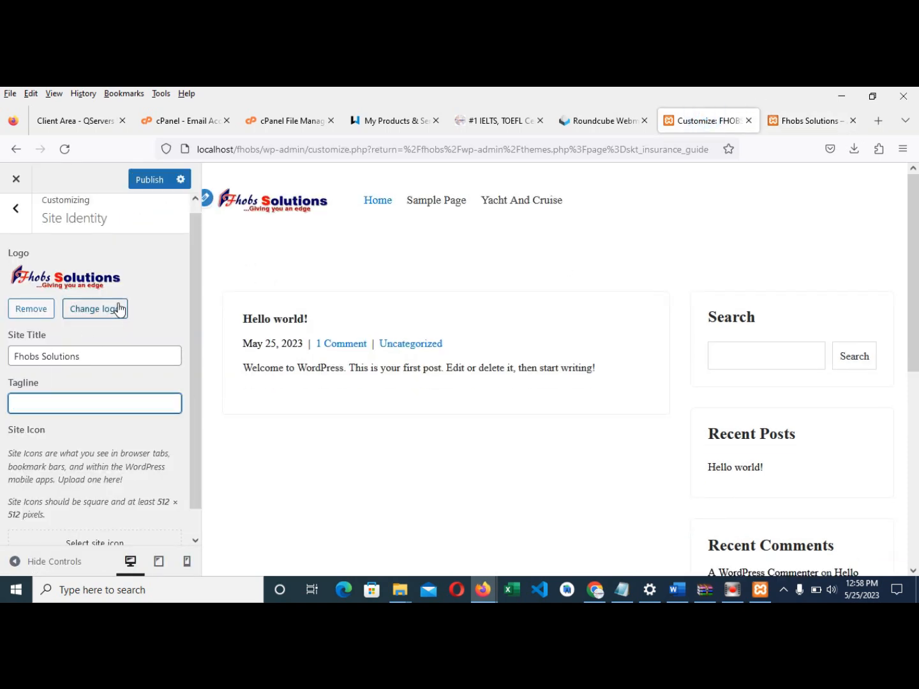
{"action": "left_click", "coordinate": [155, 178]}
{"action": "scroll", "coordinate": [143, 407], "scroll_direction": "down", "scroll_amount": 1}
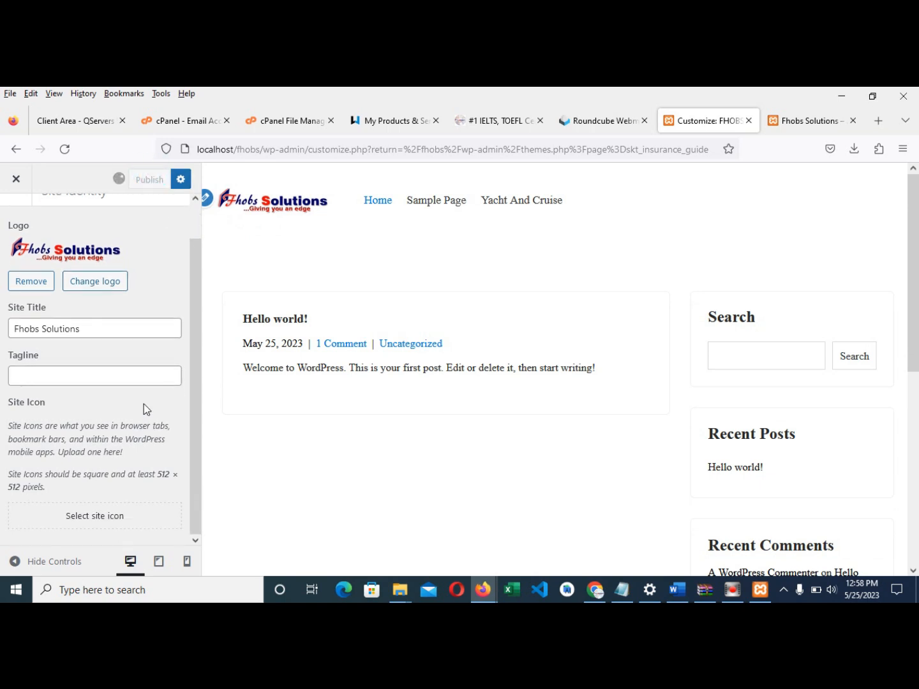
{"action": "left_click", "coordinate": [784, 125]}
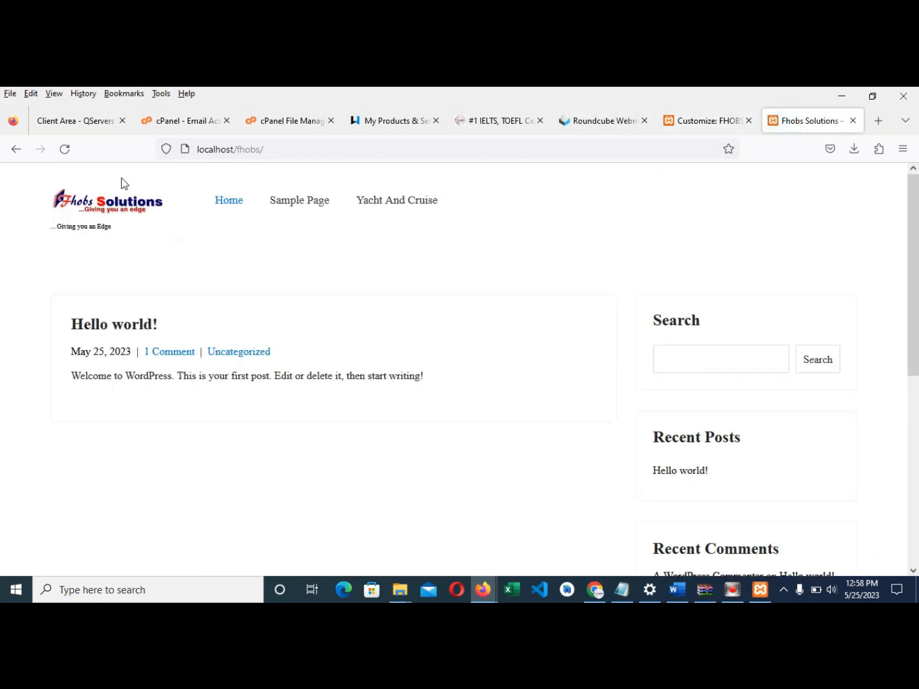
{"action": "left_click", "coordinate": [698, 123]}
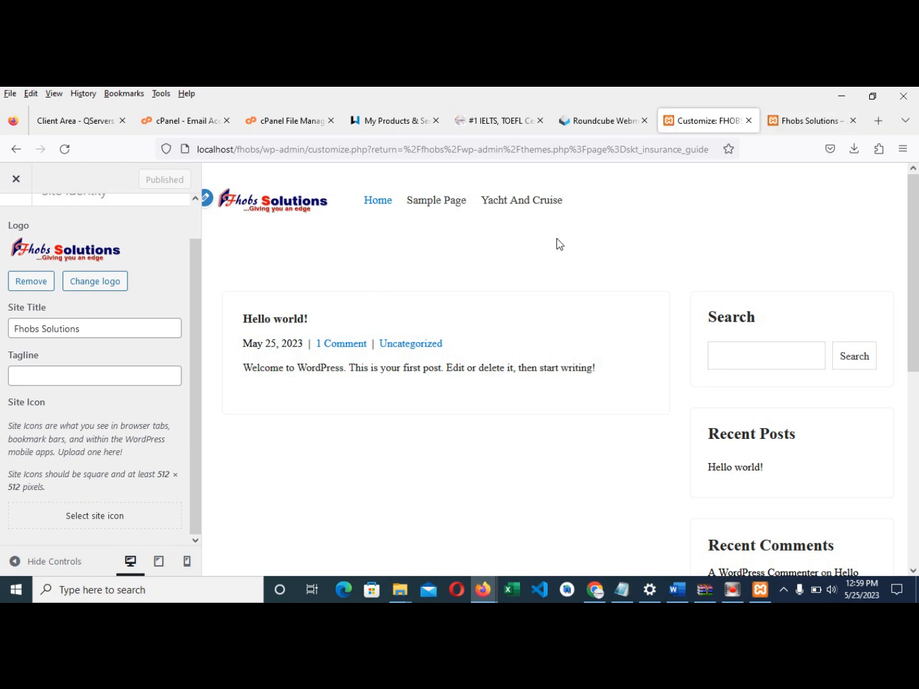
- Choose the Fhobs logo as the site icon and crop it to the Fh mark
{"action": "left_click", "coordinate": [95, 518]}
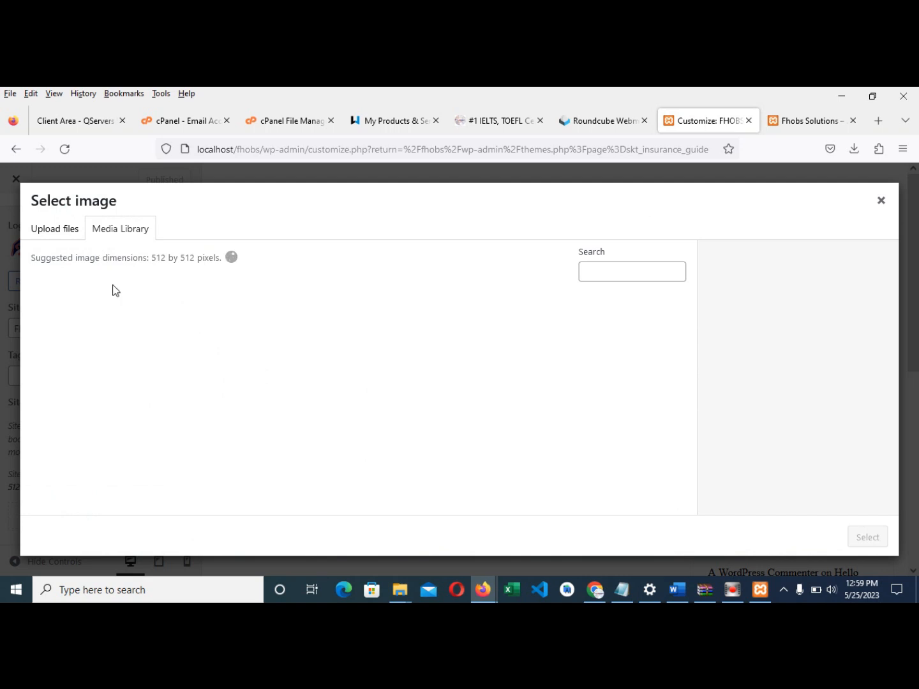
{"action": "left_click", "coordinate": [169, 355]}
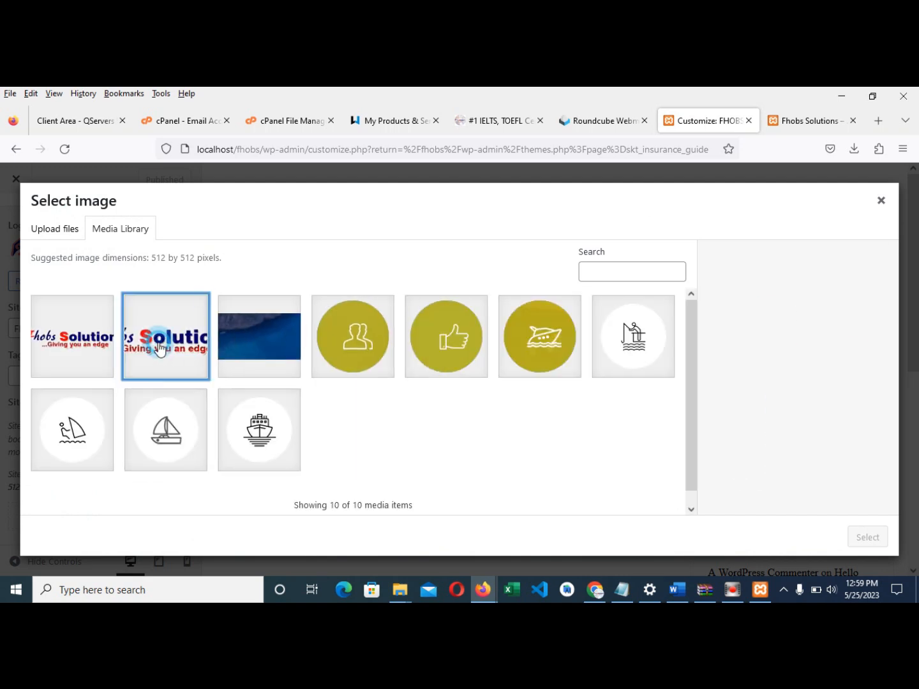
{"action": "left_click", "coordinate": [867, 538]}
{"action": "left_click_drag", "start_coordinate": [356, 244], "coordinate": [236, 244]}
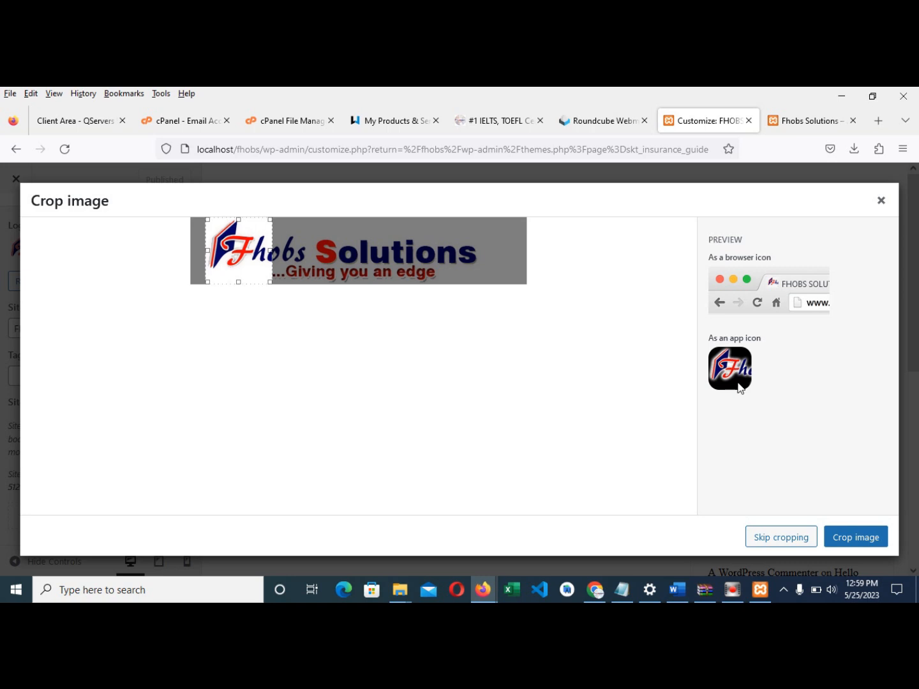
{"action": "left_click", "coordinate": [811, 121]}
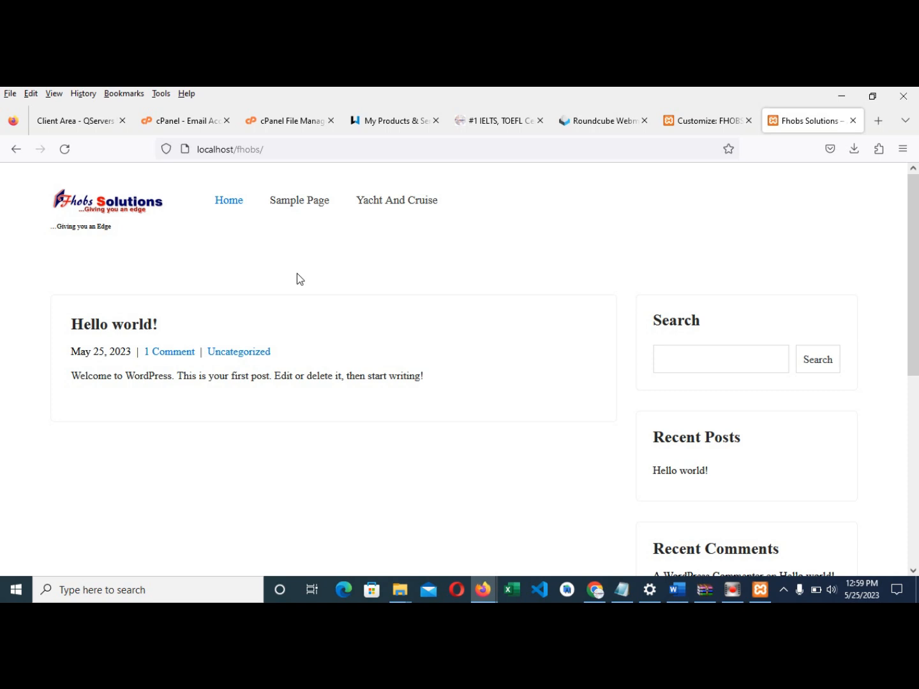
{"action": "left_click", "coordinate": [699, 121]}
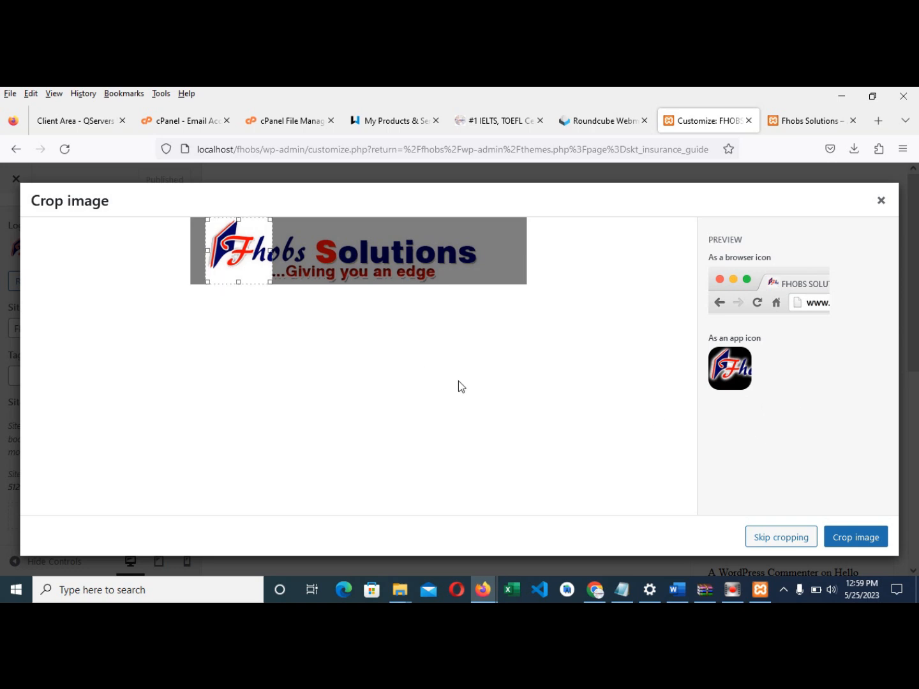
{"action": "left_click", "coordinate": [853, 550]}
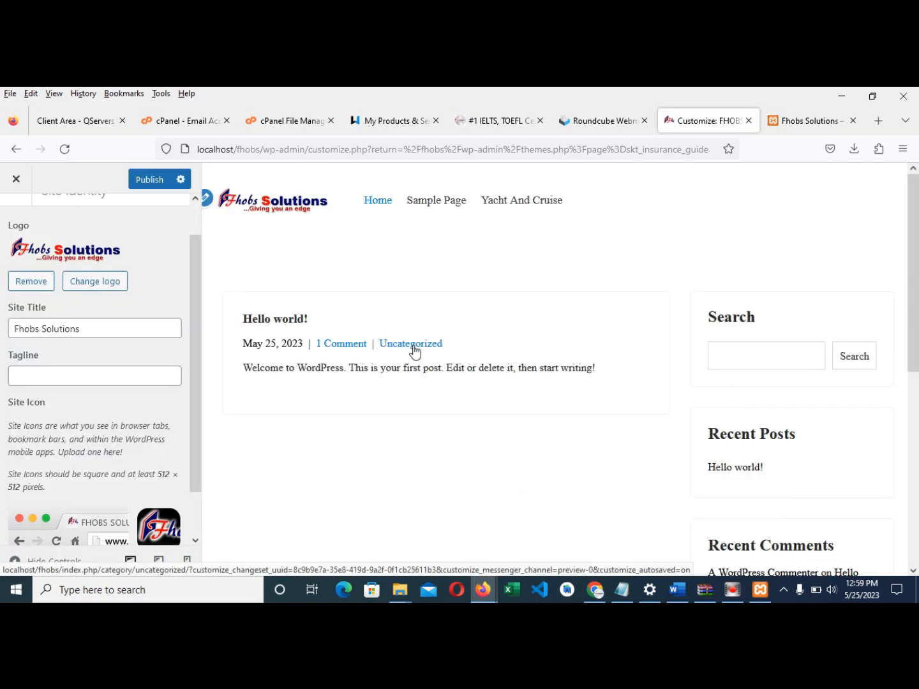
- Publish the new site icon and reload the live site to confirm it
{"action": "left_click", "coordinate": [149, 180]}
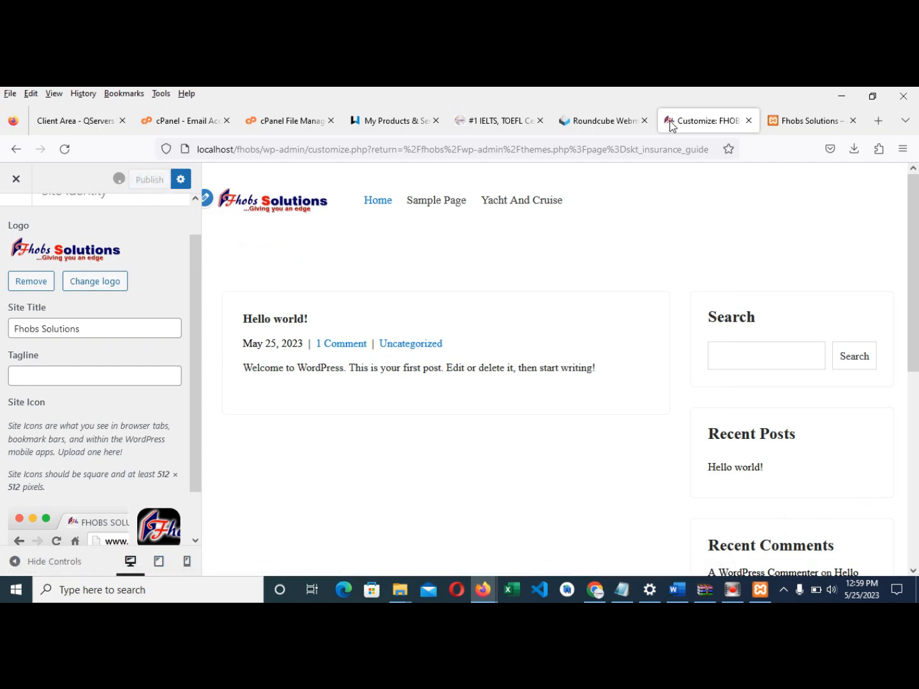
{"action": "left_click", "coordinate": [791, 121]}
{"action": "left_click", "coordinate": [65, 149]}
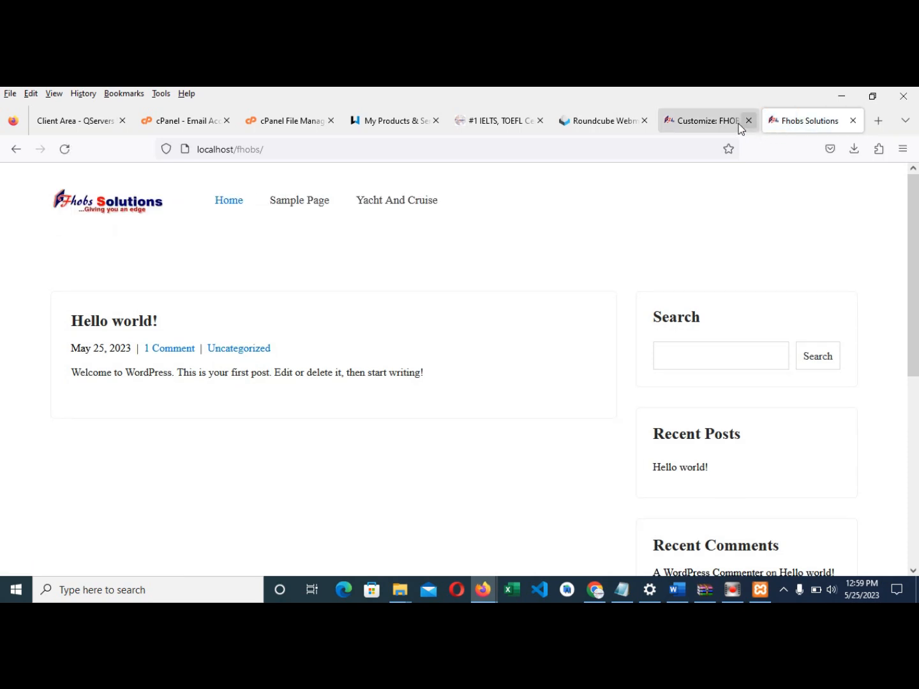
{"action": "left_click", "coordinate": [707, 123]}
{"action": "scroll", "coordinate": [127, 461], "scroll_direction": "down", "scroll_amount": 2}
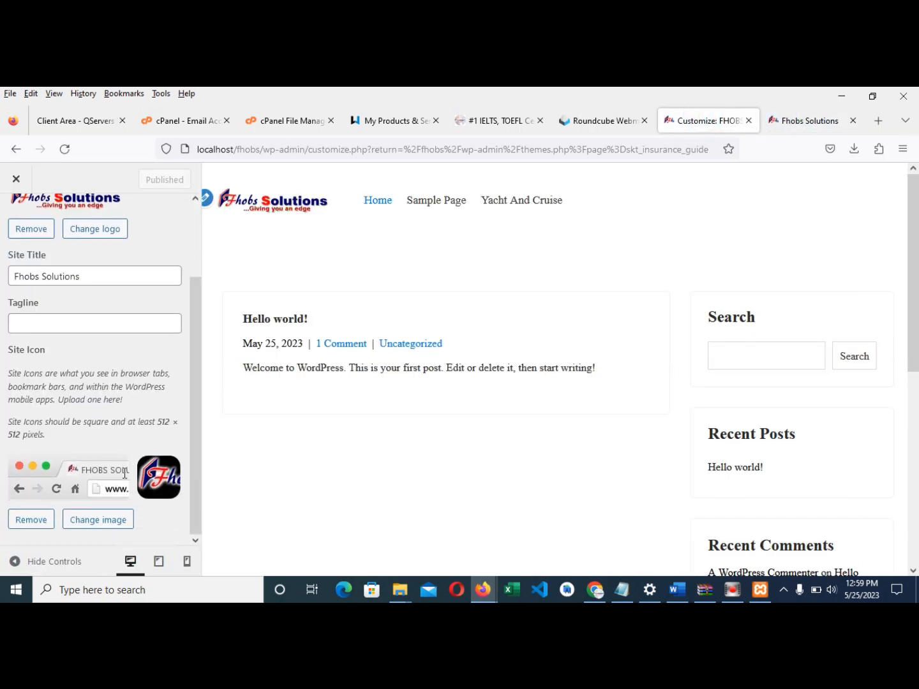
{"action": "scroll", "coordinate": [123, 474], "scroll_direction": "up", "scroll_amount": 3}
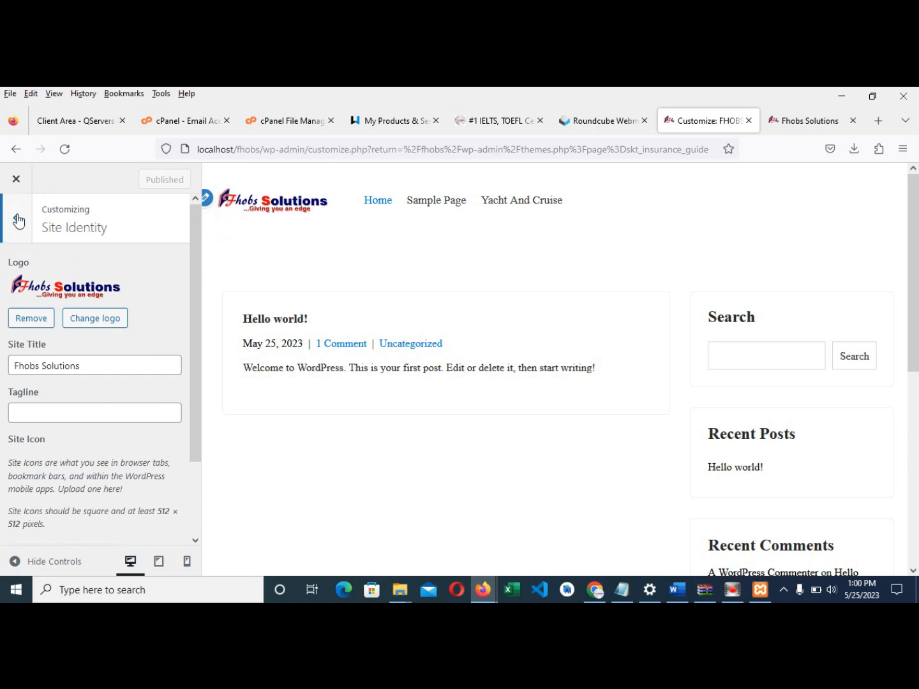
- Change the colour scheme to orange #f24800 and publish it
{"action": "left_click", "coordinate": [18, 221]}
{"action": "left_click", "coordinate": [39, 388]}
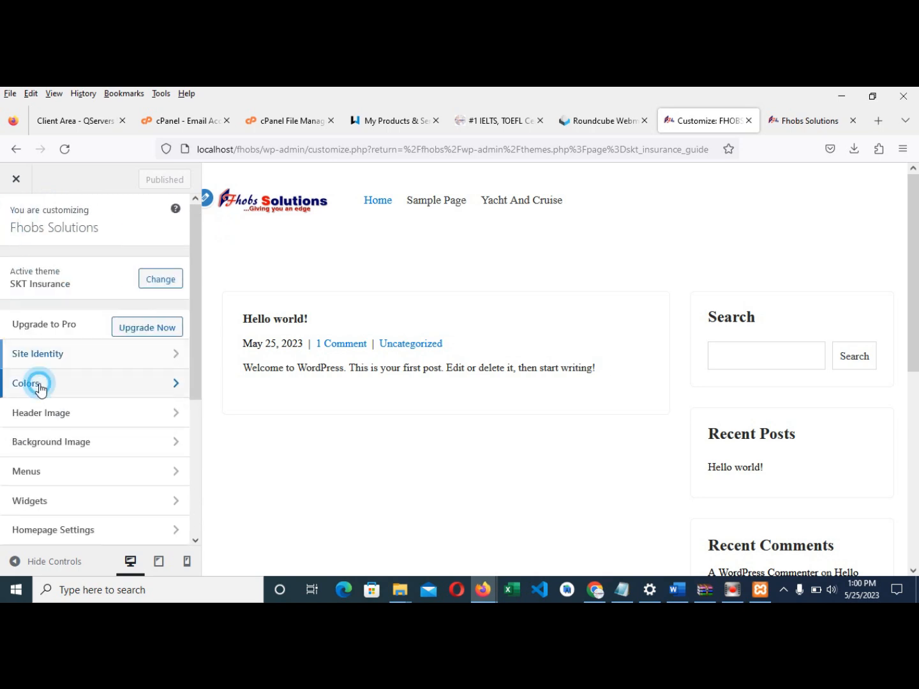
{"action": "scroll", "coordinate": [473, 357], "scroll_direction": "down", "scroll_amount": 1}
{"action": "scroll", "coordinate": [478, 368], "scroll_direction": "up", "scroll_amount": 1}
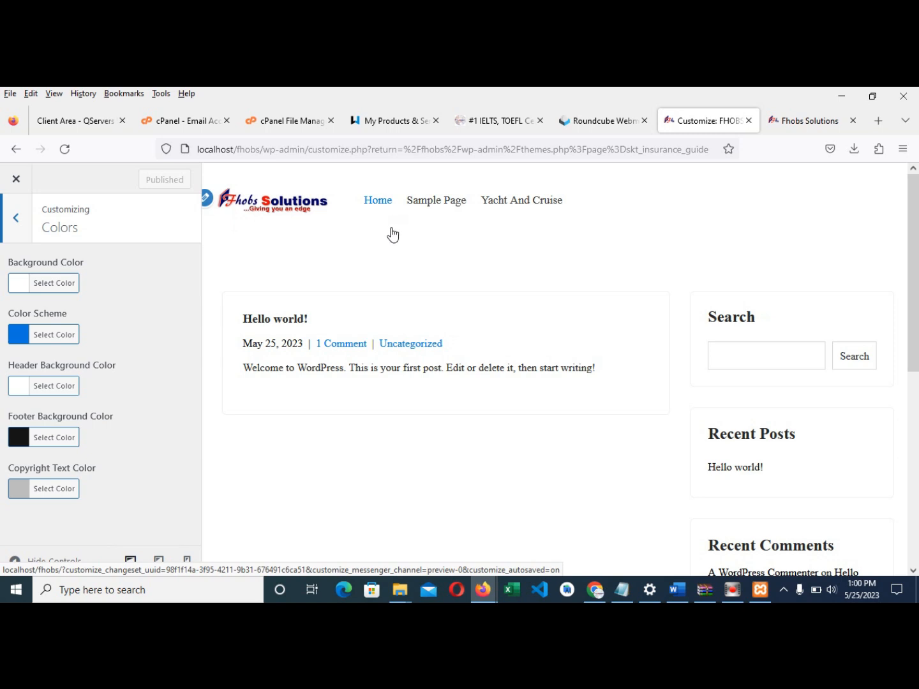
{"action": "left_click", "coordinate": [20, 335]}
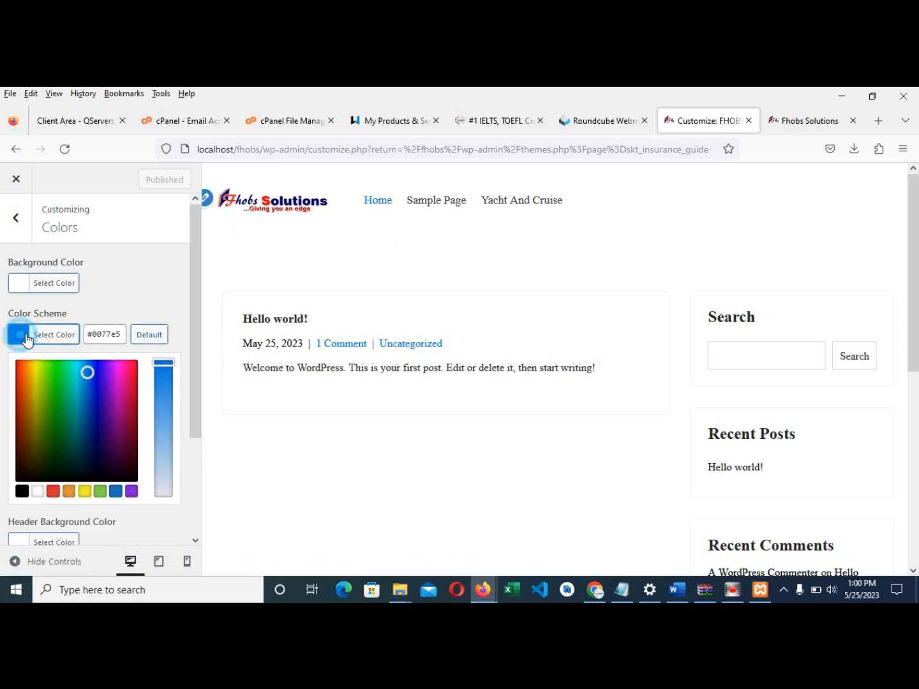
{"action": "left_click", "coordinate": [20, 366]}
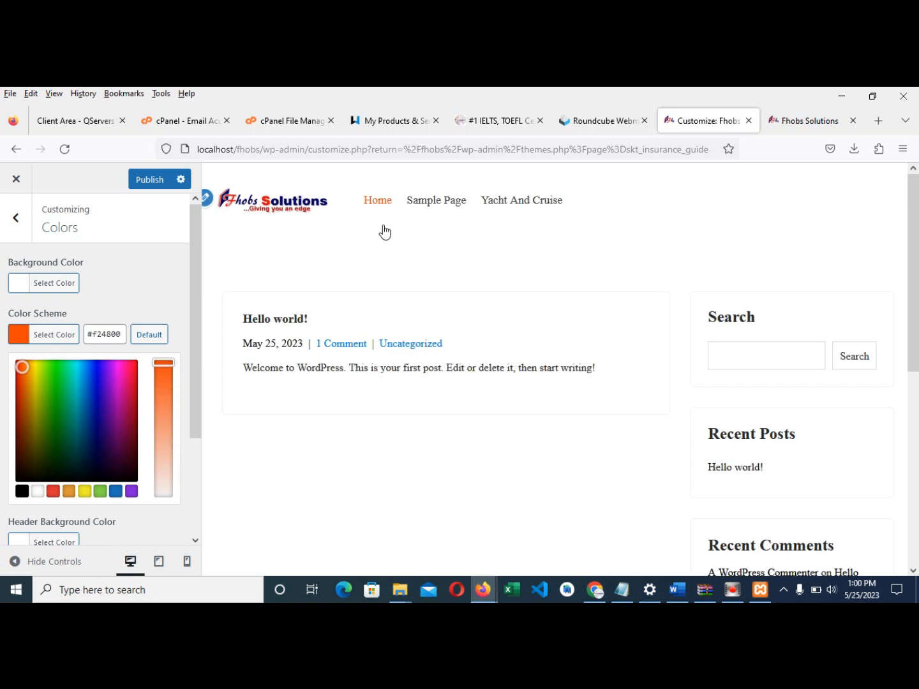
{"action": "left_click", "coordinate": [145, 180]}
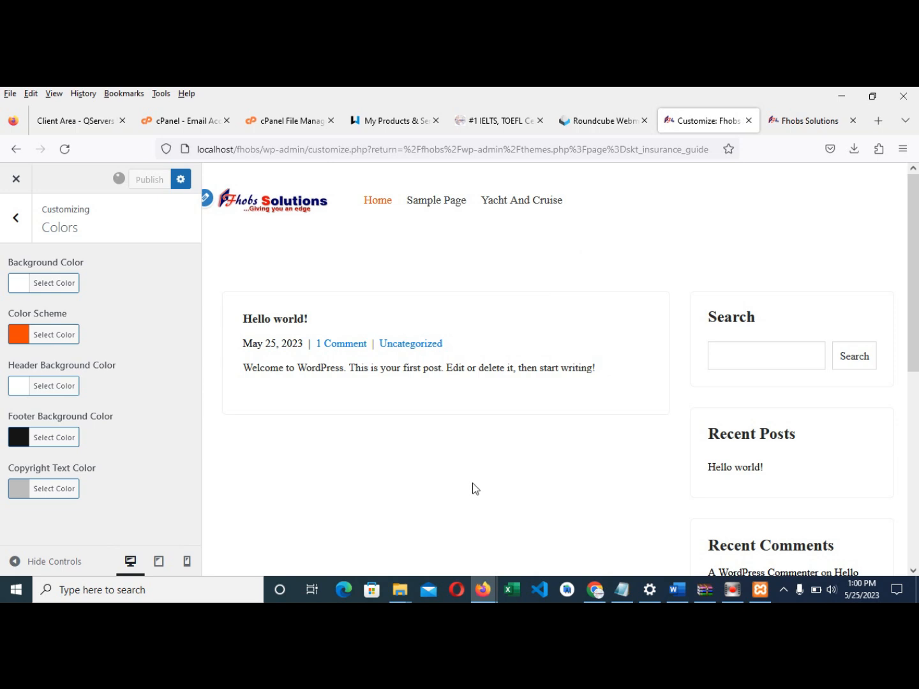
- Set the copyright text colour to #efefef and publish it
{"action": "scroll", "coordinate": [461, 364], "scroll_direction": "down", "scroll_amount": 2}
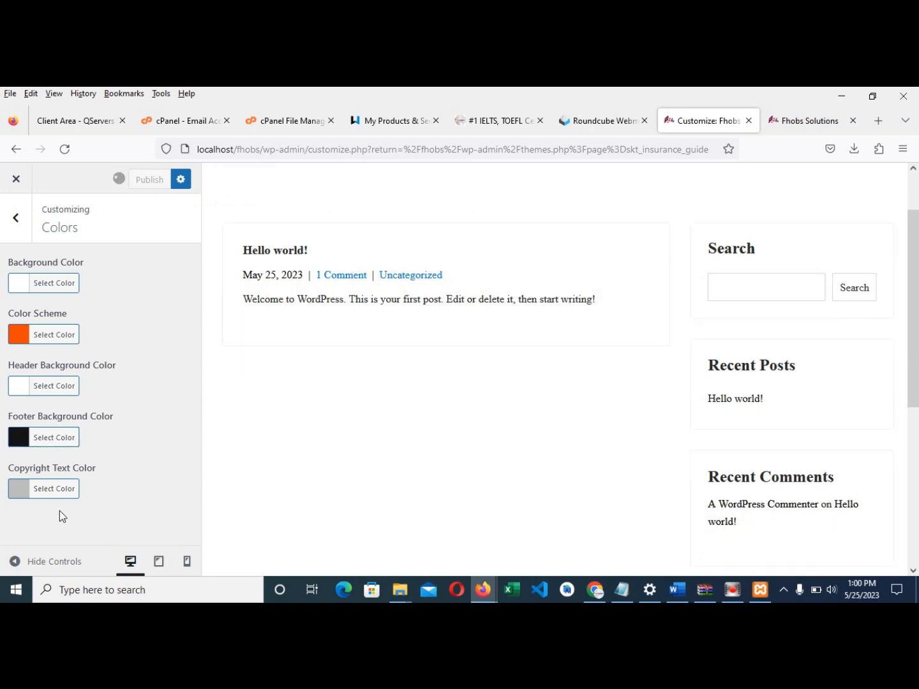
{"action": "scroll", "coordinate": [543, 404], "scroll_direction": "down", "scroll_amount": 5}
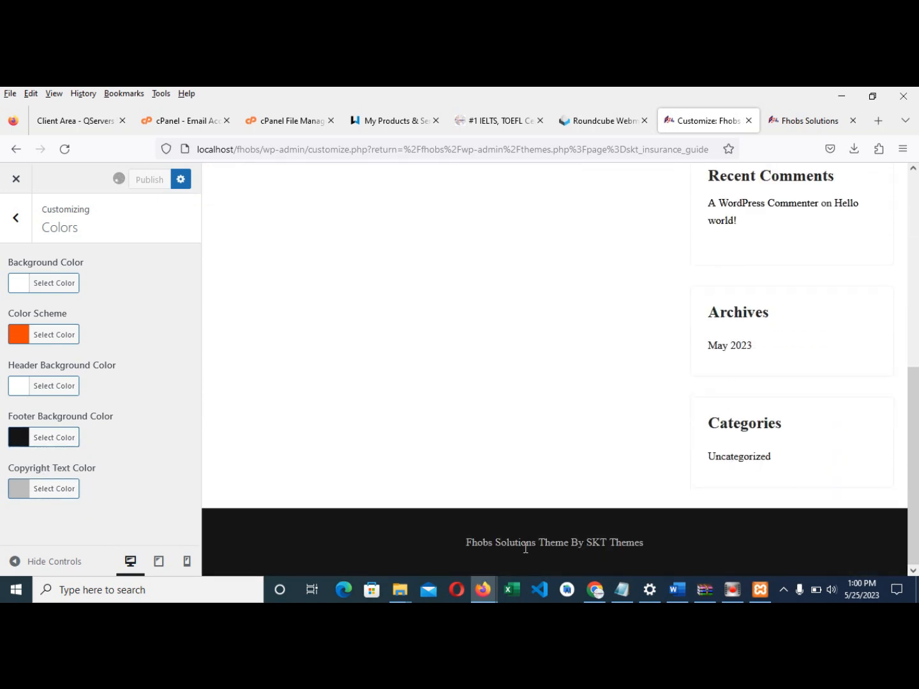
{"action": "left_click", "coordinate": [23, 495]}
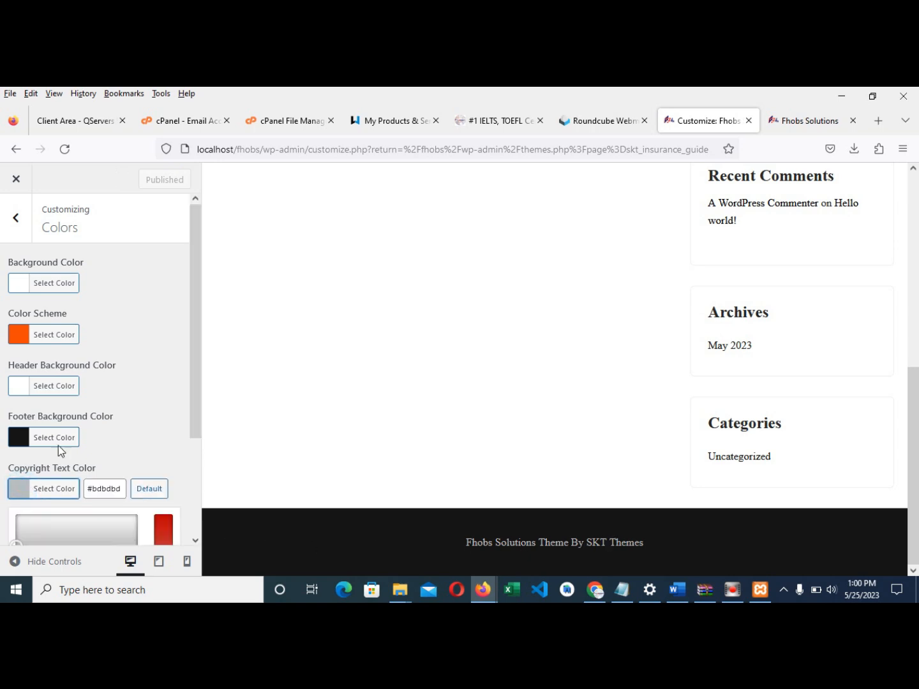
{"action": "left_click", "coordinate": [68, 515]}
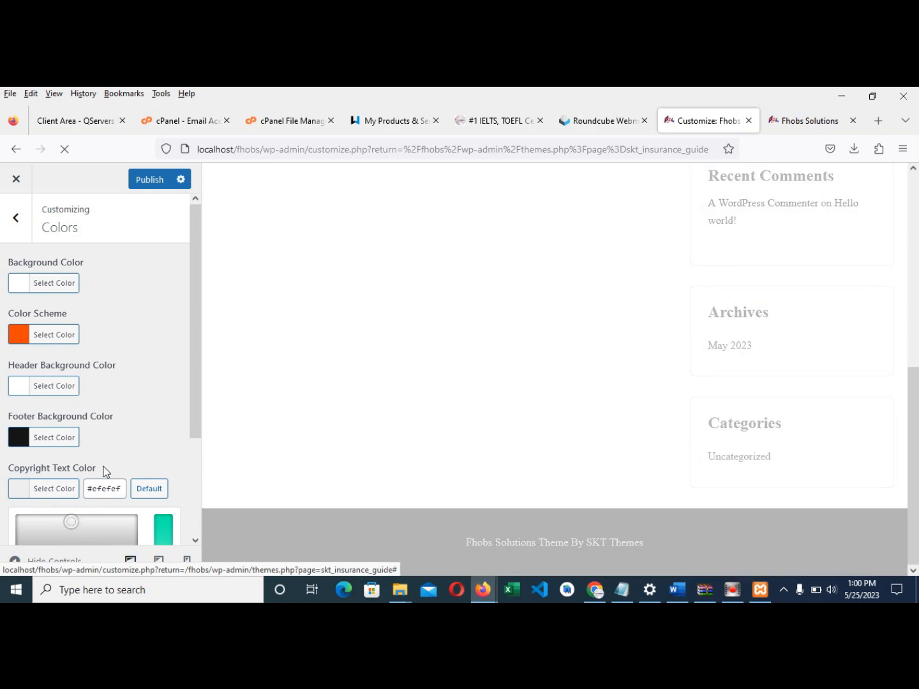
{"action": "left_click", "coordinate": [15, 489]}
{"action": "left_click", "coordinate": [148, 180]}
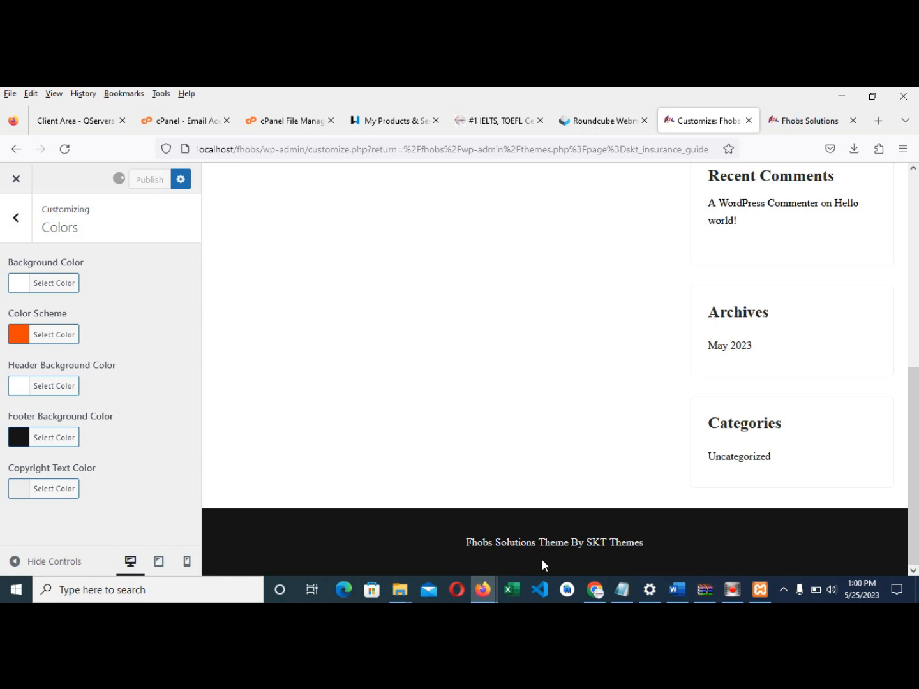
{"action": "left_click", "coordinate": [15, 217]}
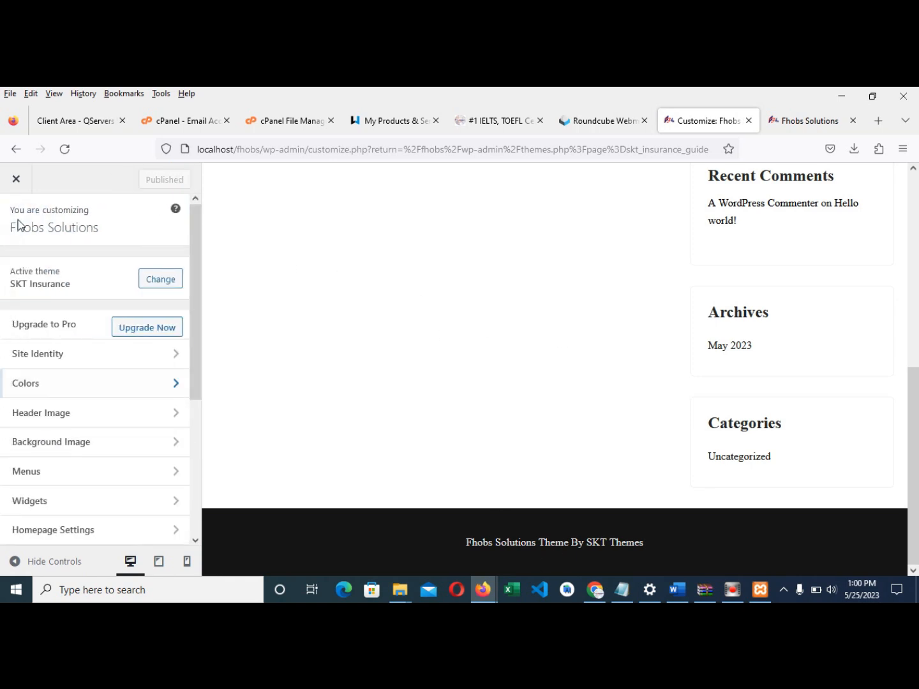
- Show the Header Image section (none set, 1600 × 230 recommended), then minimise the browser
{"action": "left_click", "coordinate": [22, 418]}
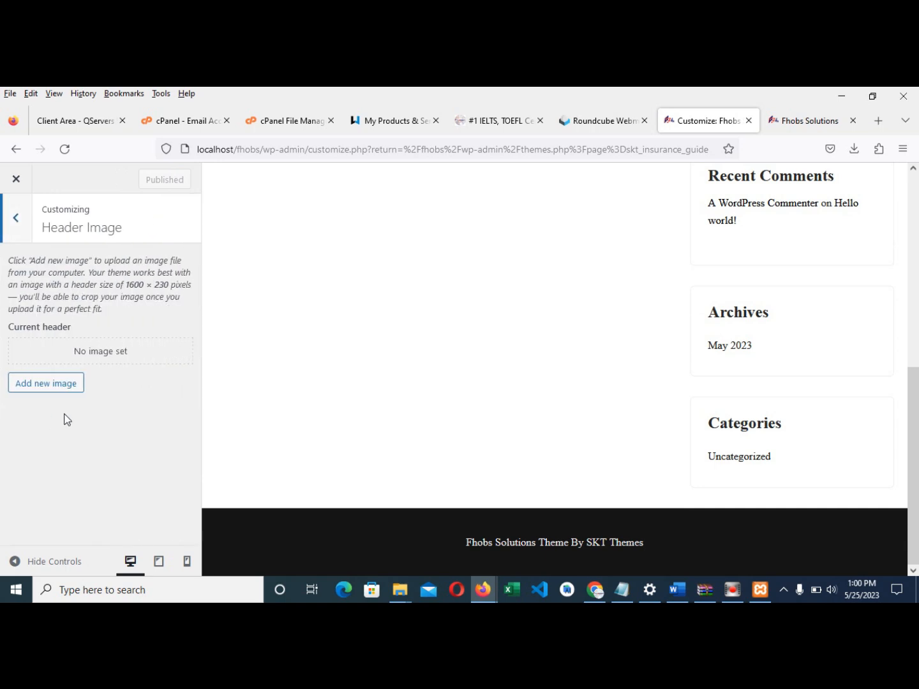
{"action": "scroll", "coordinate": [566, 306], "scroll_direction": "up", "scroll_amount": 5}
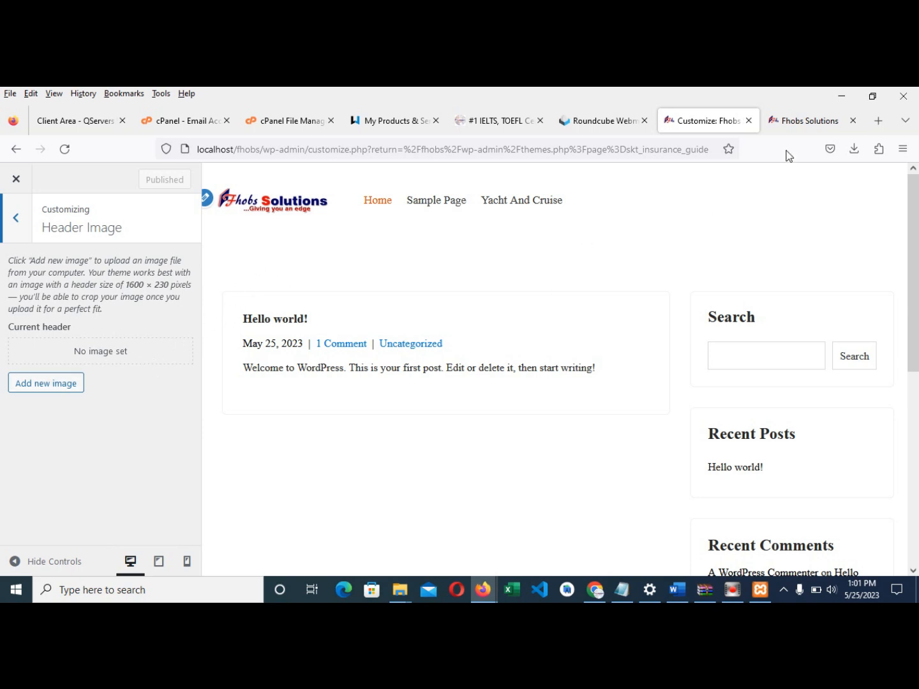
{"action": "left_click", "coordinate": [839, 99]}
- Minimise the two folder windows, move XAMPP aside, and launch Photoshop from the desktop
{"action": "left_click", "coordinate": [831, 123]}
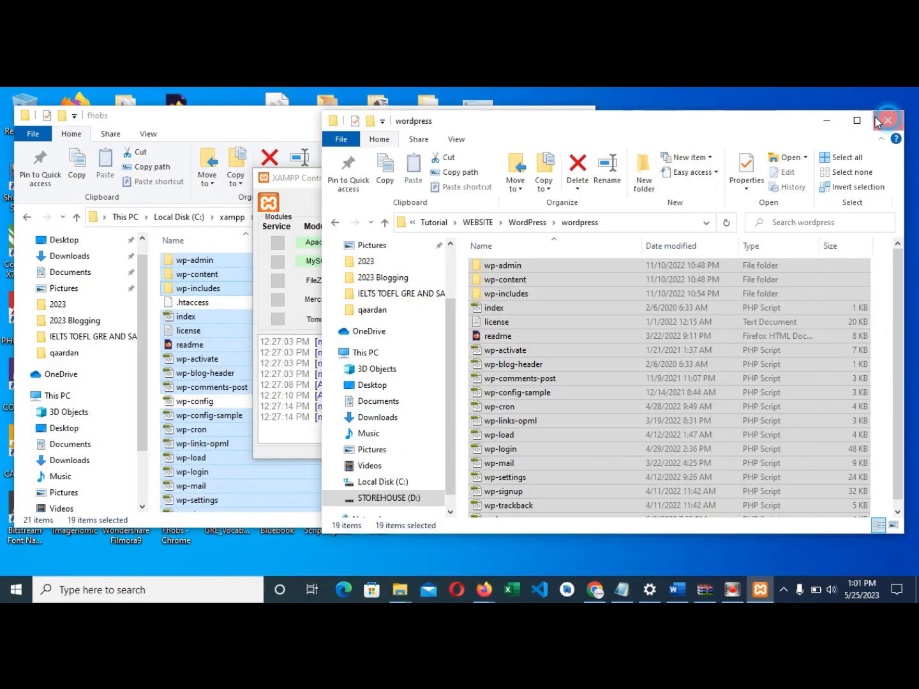
{"action": "left_click", "coordinate": [519, 115]}
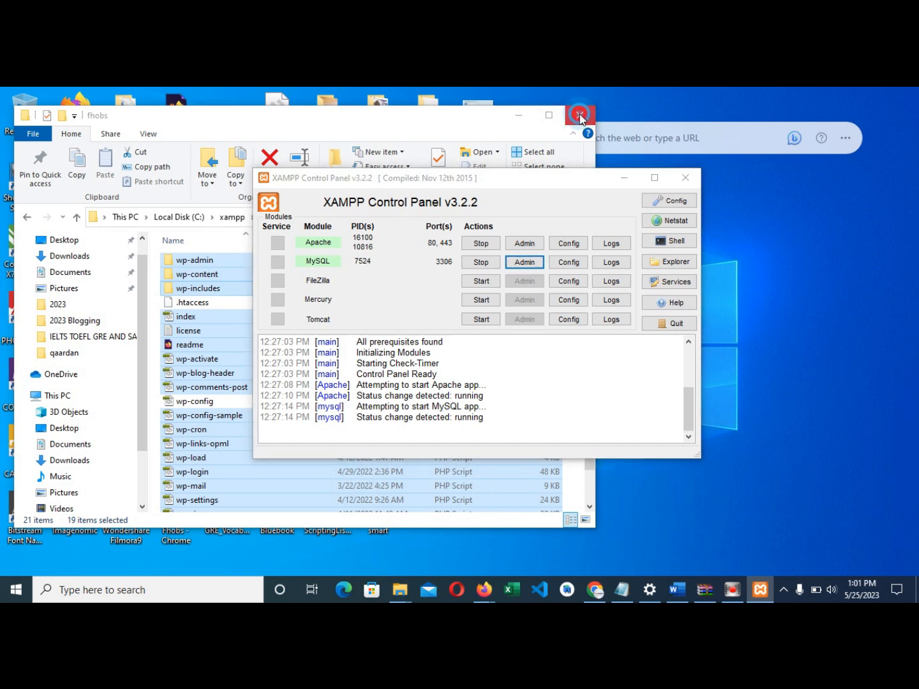
{"action": "left_click_drag", "start_coordinate": [365, 178], "coordinate": [596, 178]}
{"action": "double_click", "coordinate": [77, 305]}
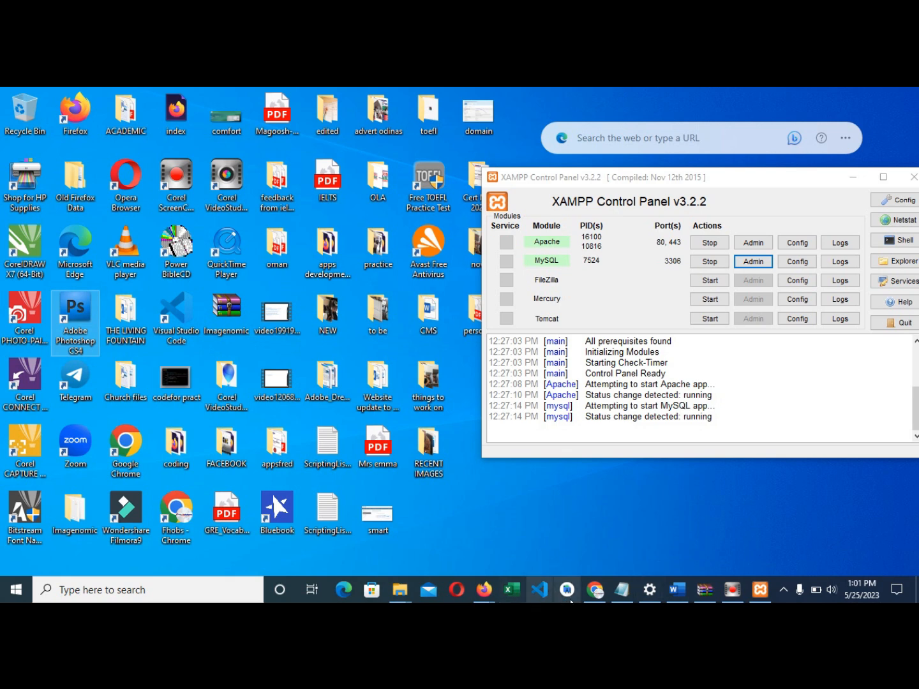
- Bring the Firefox Customizer window back to the front
{"action": "left_click", "coordinate": [595, 590]}
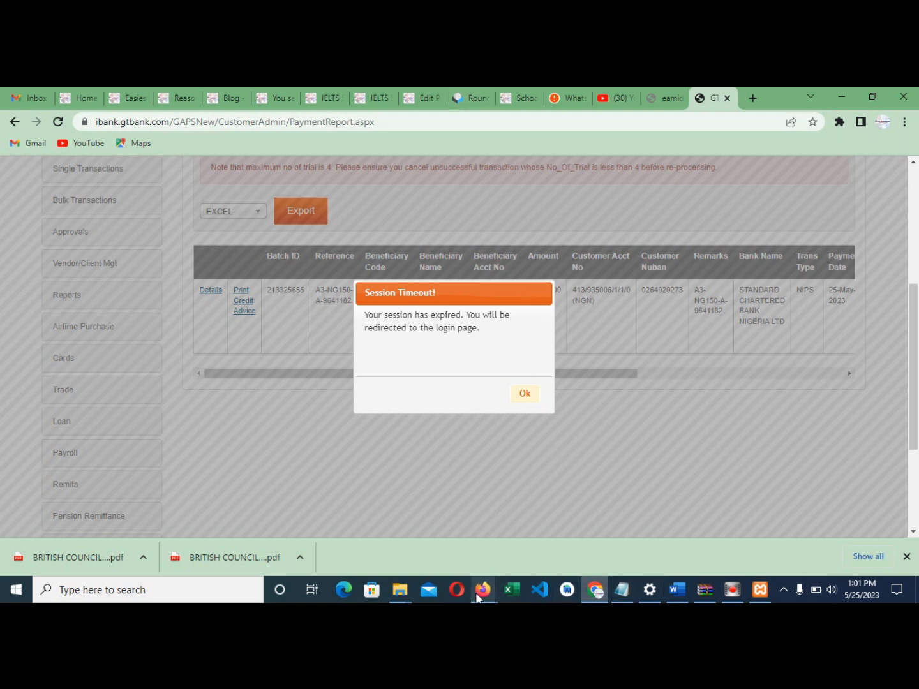
{"action": "mouse_move", "coordinate": [478, 597]}
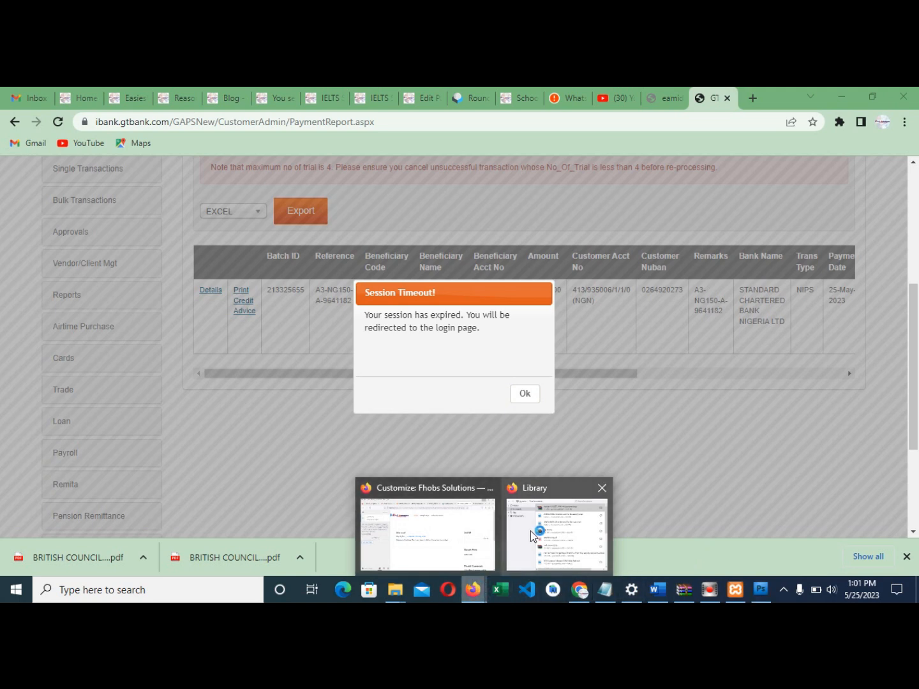
{"action": "left_click", "coordinate": [476, 542]}
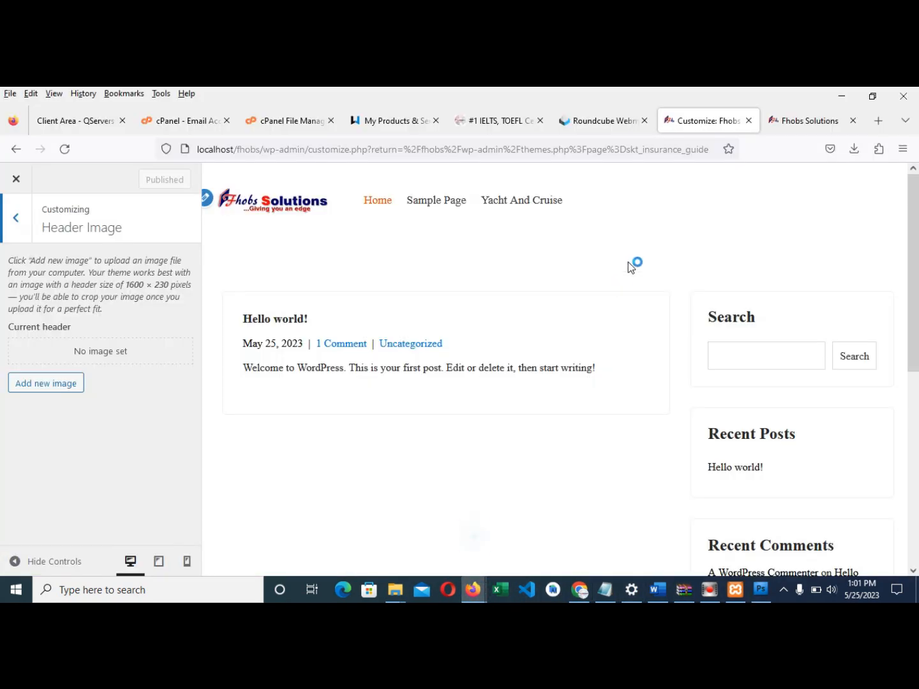
{"action": "left_click", "coordinate": [489, 125]}
{"action": "scroll", "coordinate": [505, 341], "scroll_direction": "up", "scroll_amount": 15}
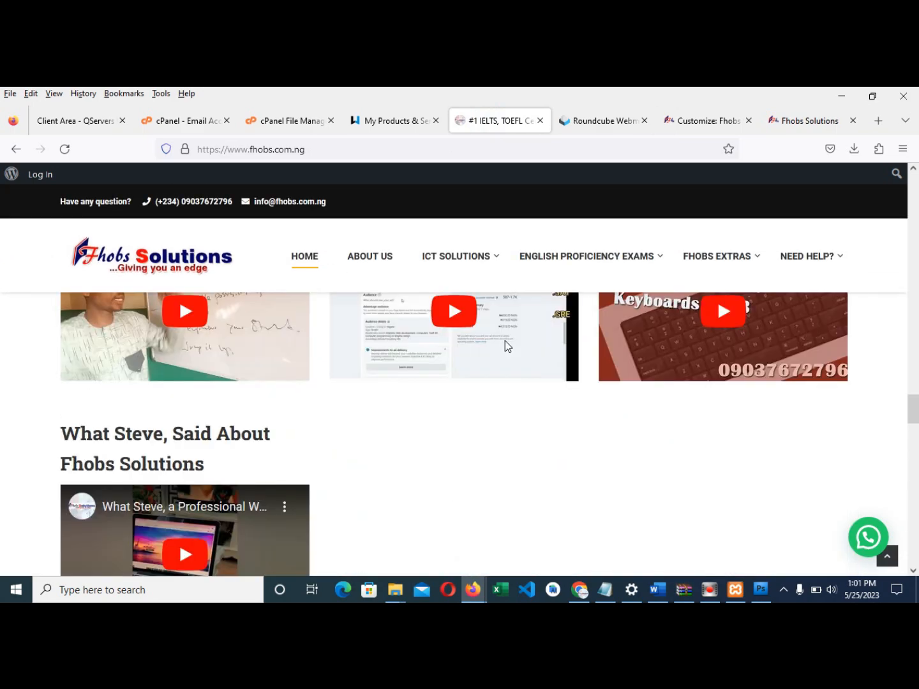
{"action": "scroll", "coordinate": [505, 341], "scroll_direction": "up", "scroll_amount": 10}
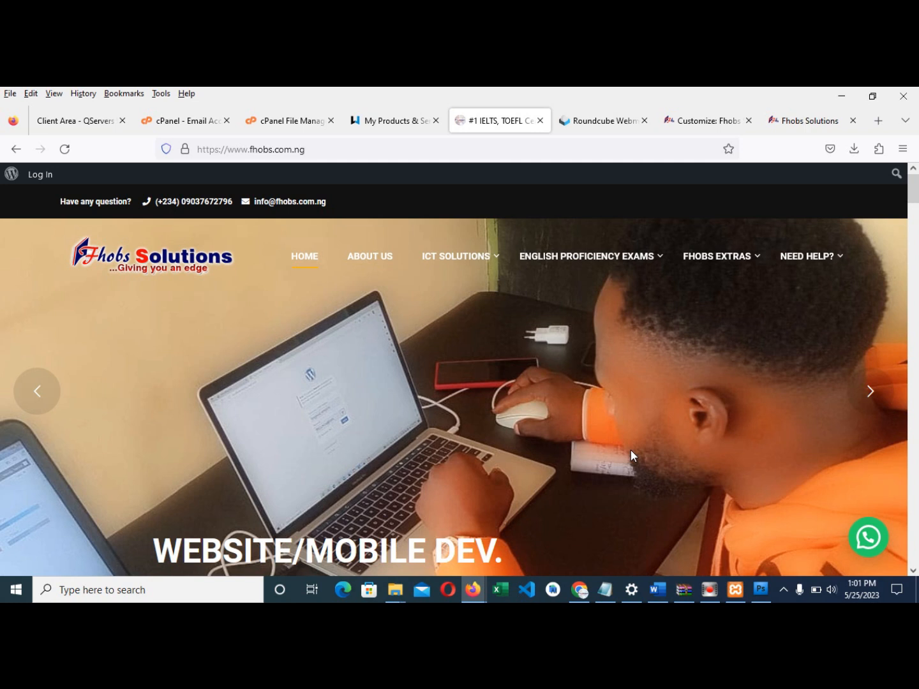
{"action": "left_click", "coordinate": [765, 594]}
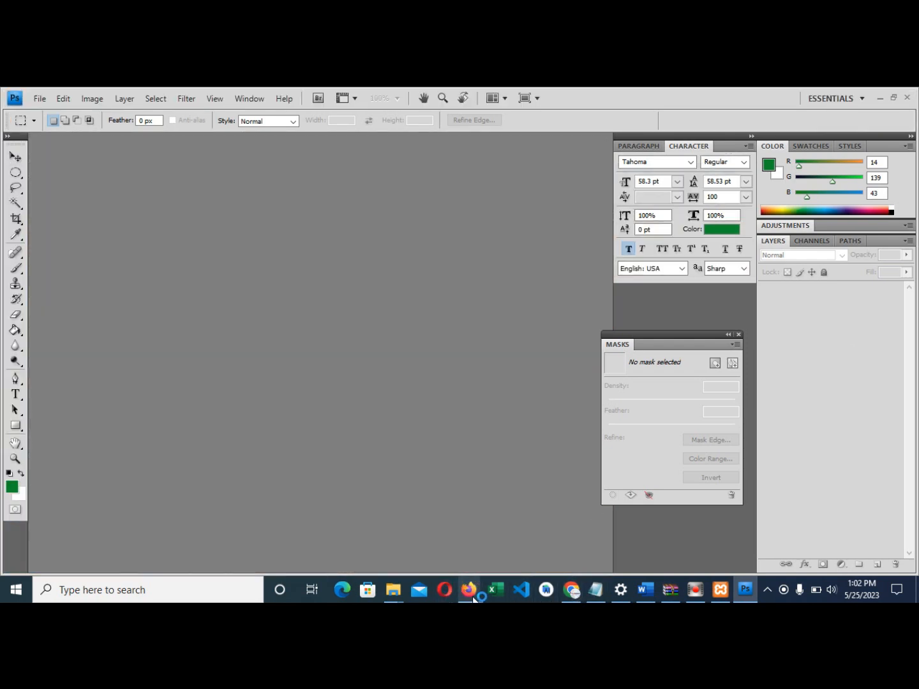
{"action": "mouse_move", "coordinate": [468, 592]}
{"action": "left_click", "coordinate": [445, 544]}
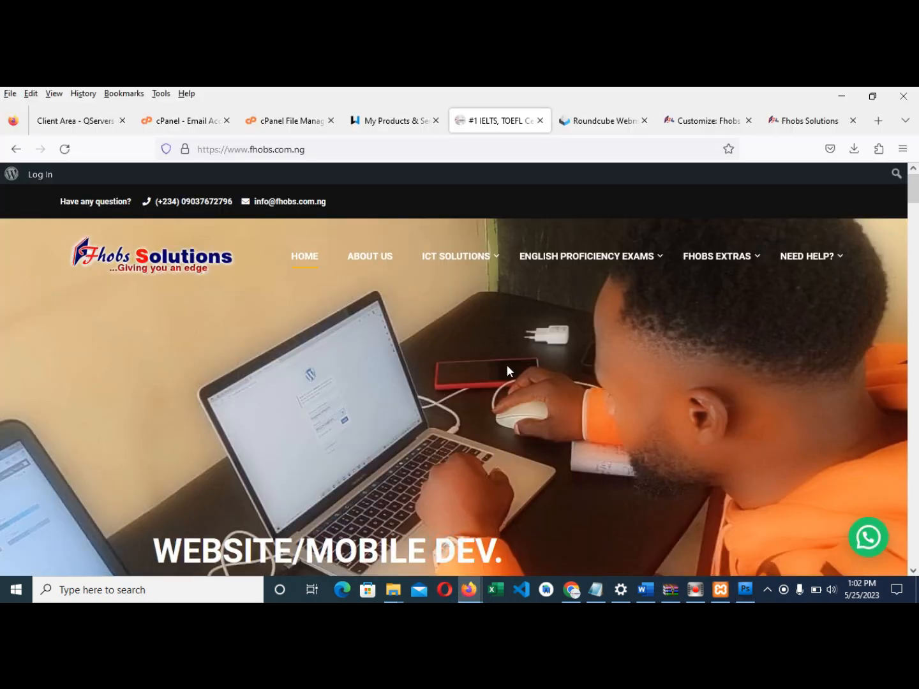
{"action": "left_click", "coordinate": [623, 121]}
{"action": "left_click", "coordinate": [693, 121]}
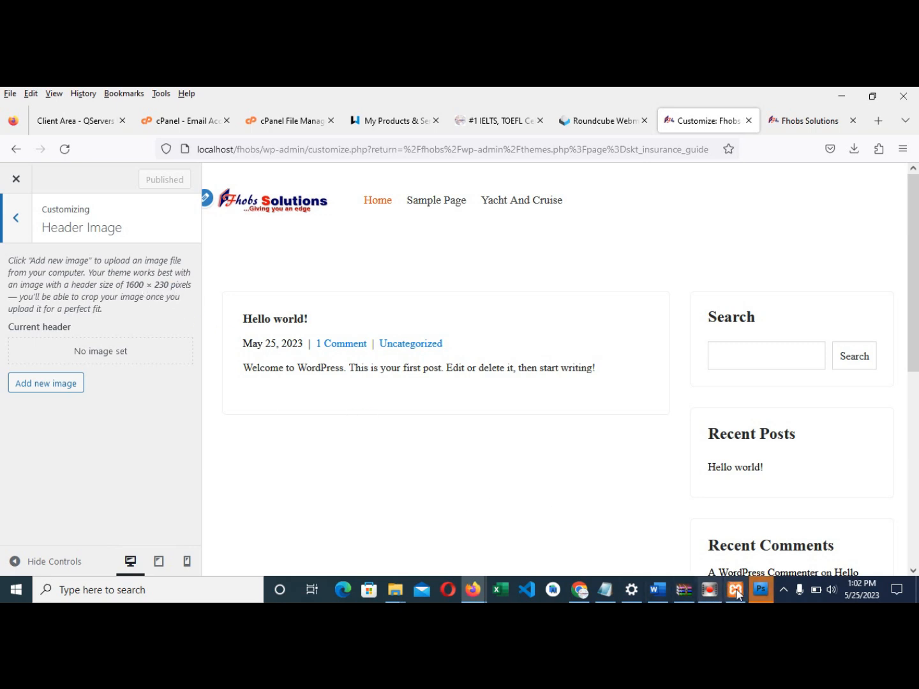
- Switch to Photoshop and dismiss its GPU warning
{"action": "left_click", "coordinate": [760, 589]}
{"action": "left_click", "coordinate": [474, 297]}
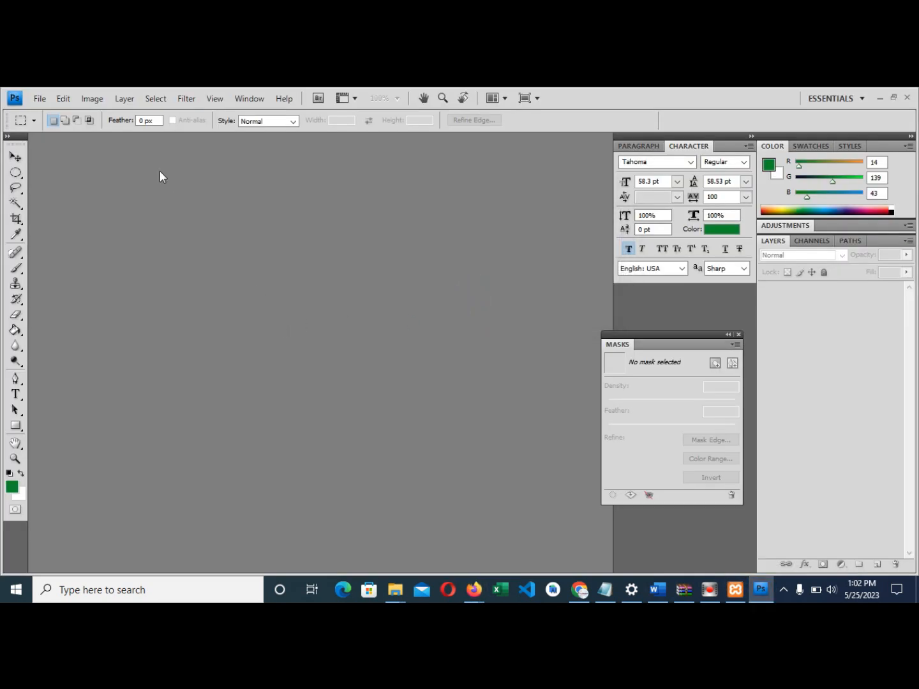
- Create a new document 1600 pixels wide and 230 pixels high, replacing the 900 × 450 defaults
{"action": "left_click", "coordinate": [39, 99]}
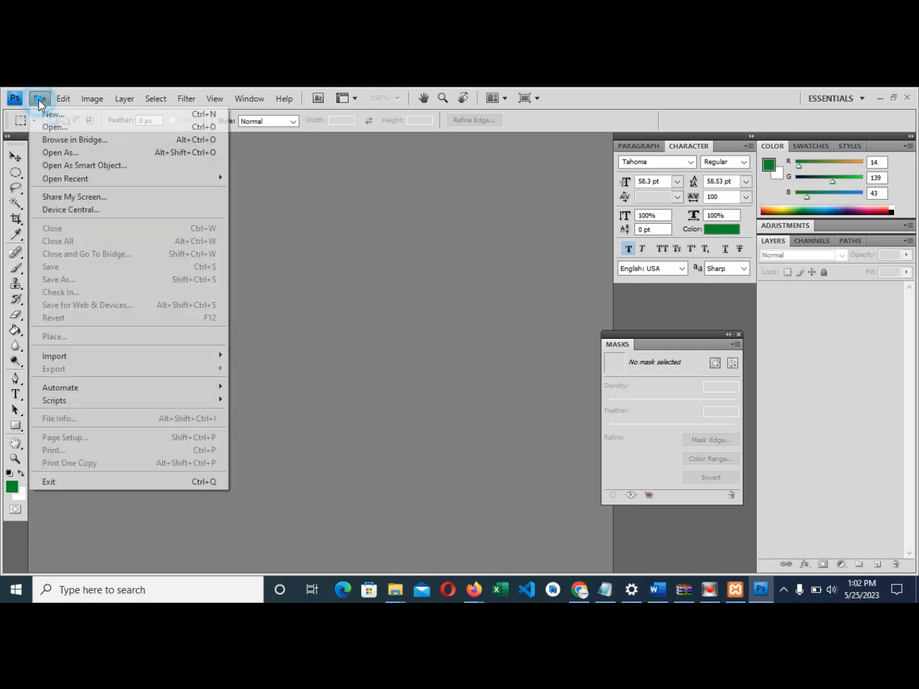
{"action": "left_click", "coordinate": [54, 115]}
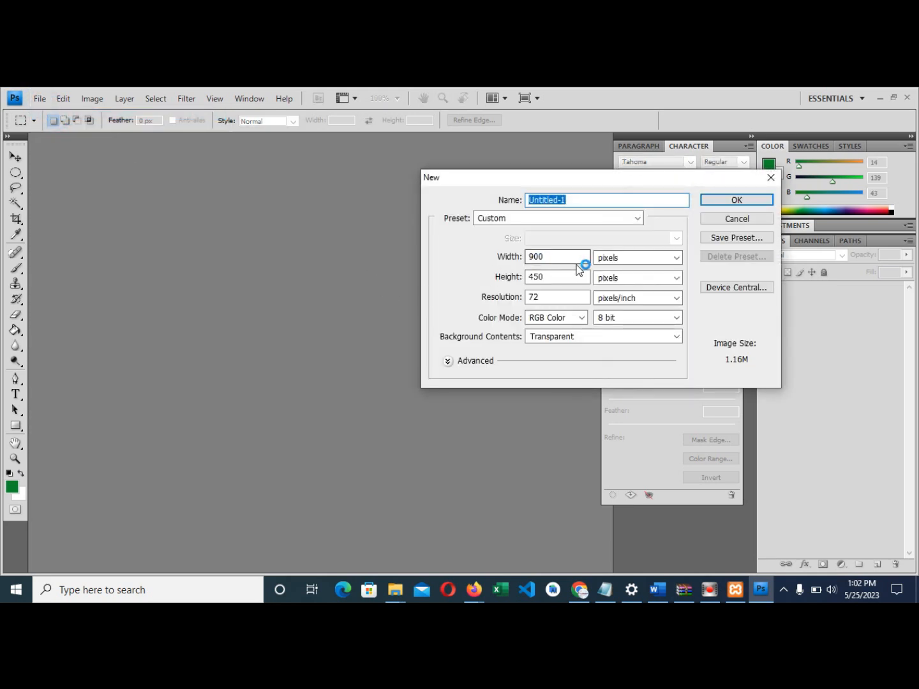
{"action": "left_click", "coordinate": [615, 258]}
{"action": "left_click", "coordinate": [614, 273]}
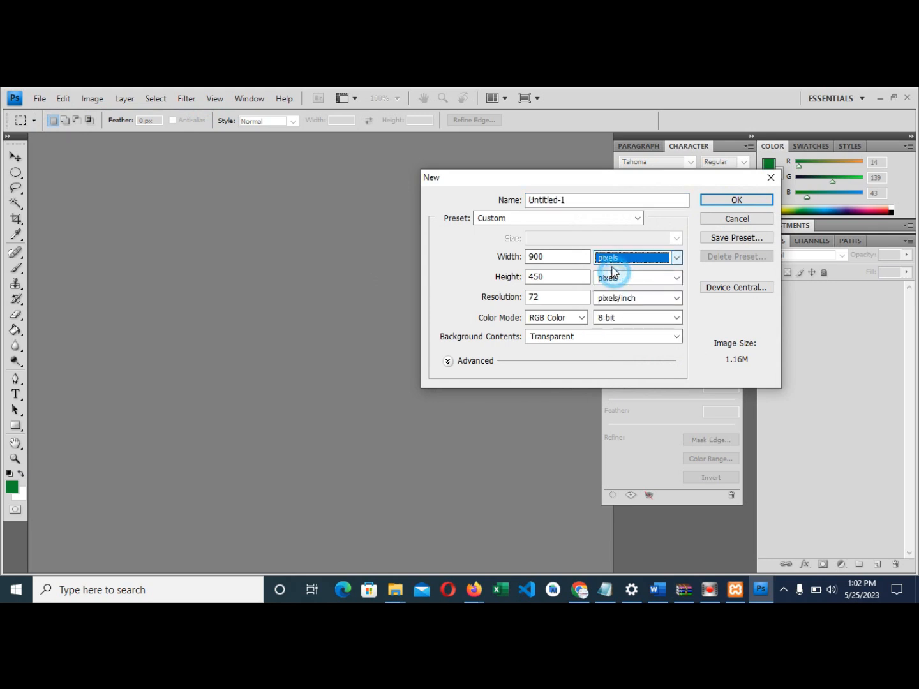
{"action": "left_click", "coordinate": [559, 257]}
{"action": "double_click", "coordinate": [547, 258]}
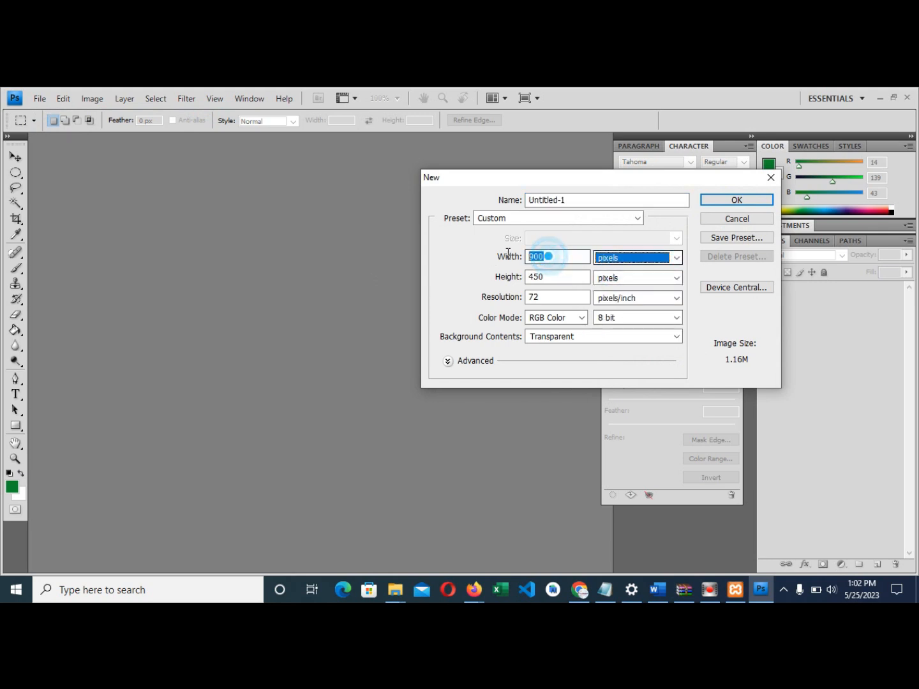
{"action": "type", "text": "1600"}
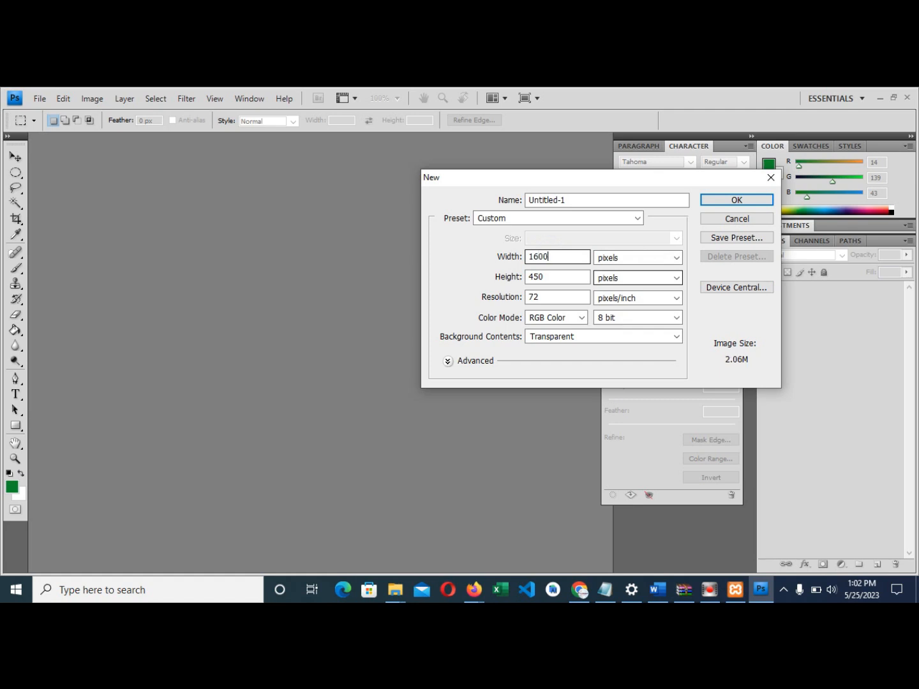
{"action": "double_click", "coordinate": [571, 276]}
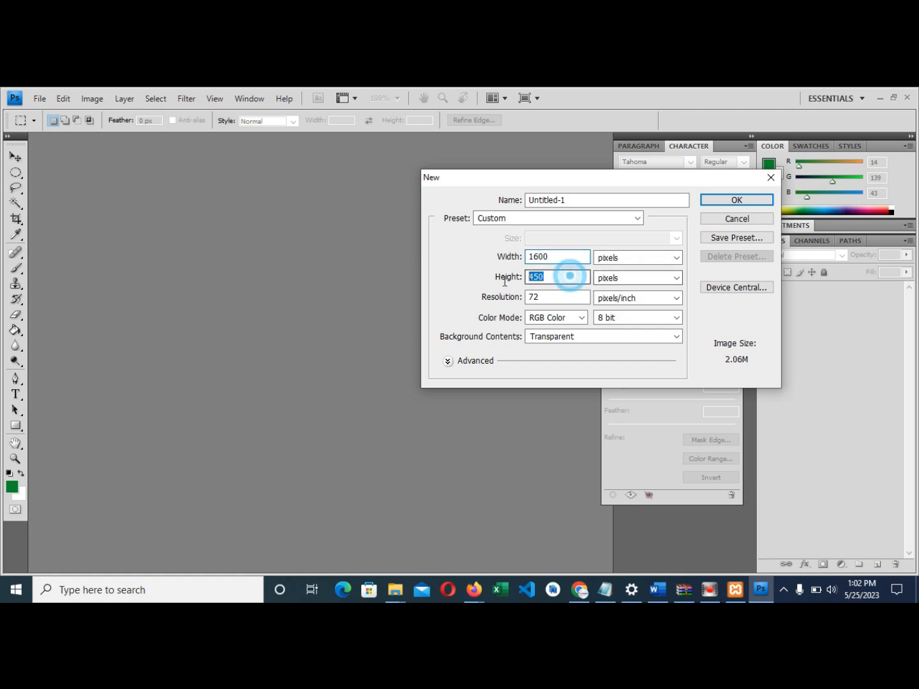
{"action": "type", "text": "230"}
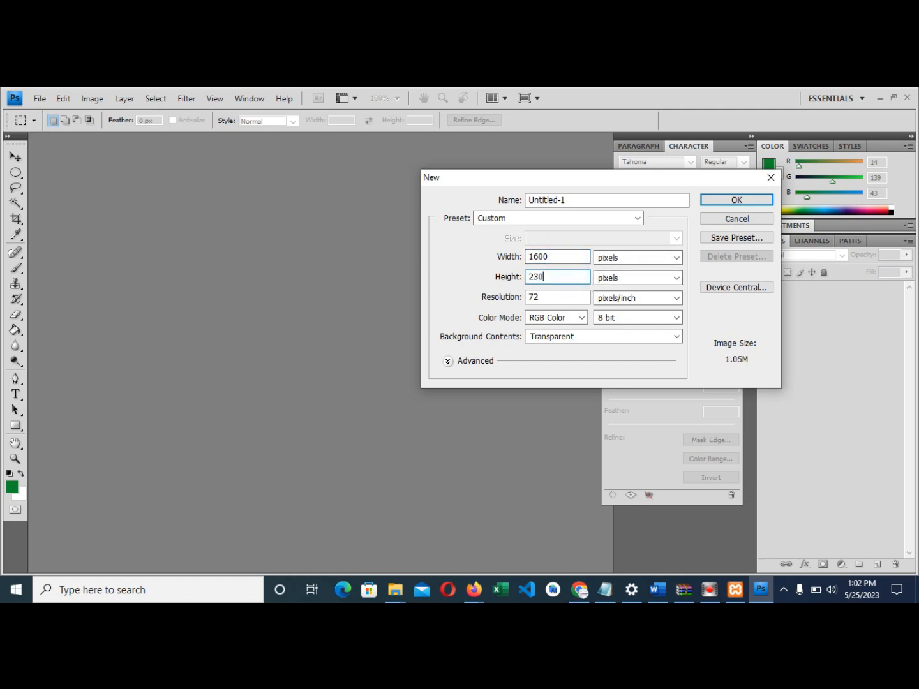
{"action": "left_click", "coordinate": [738, 200]}
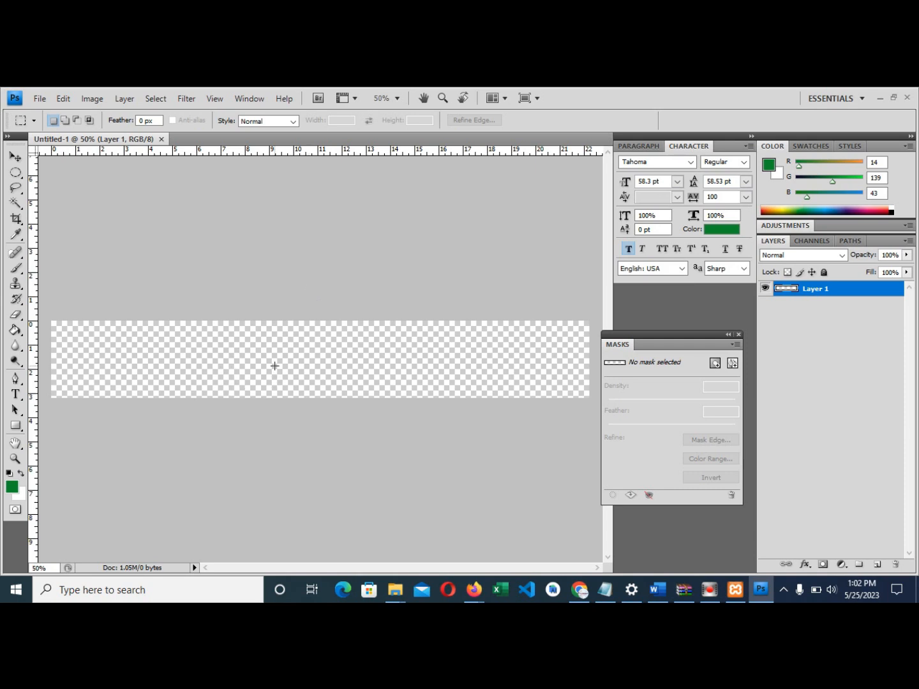
- Bring up the Open dialog and go into the Fhobs Solutions folder
{"action": "left_click", "coordinate": [41, 101]}
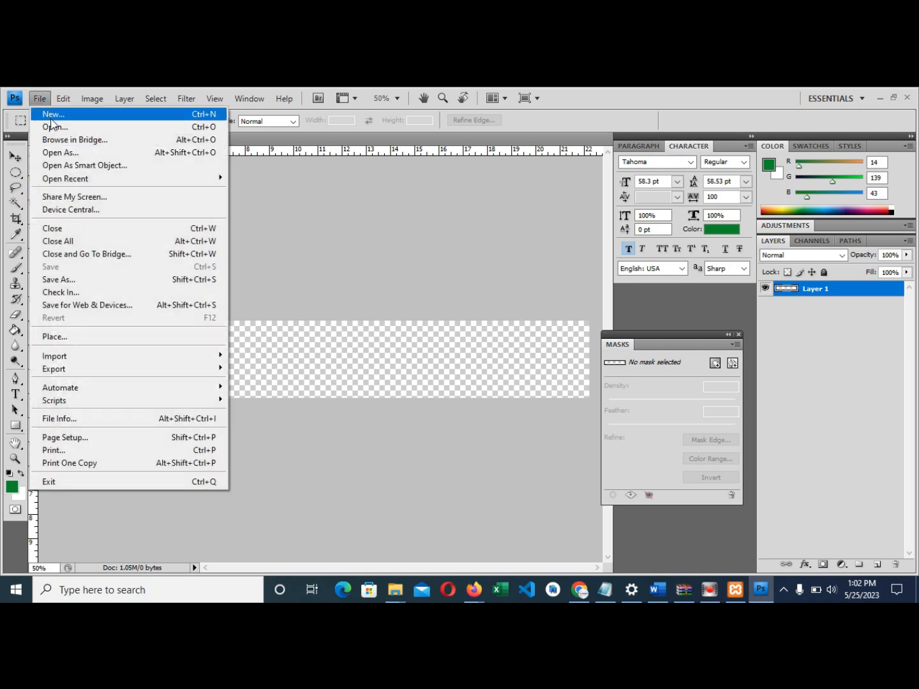
{"action": "left_click", "coordinate": [55, 125]}
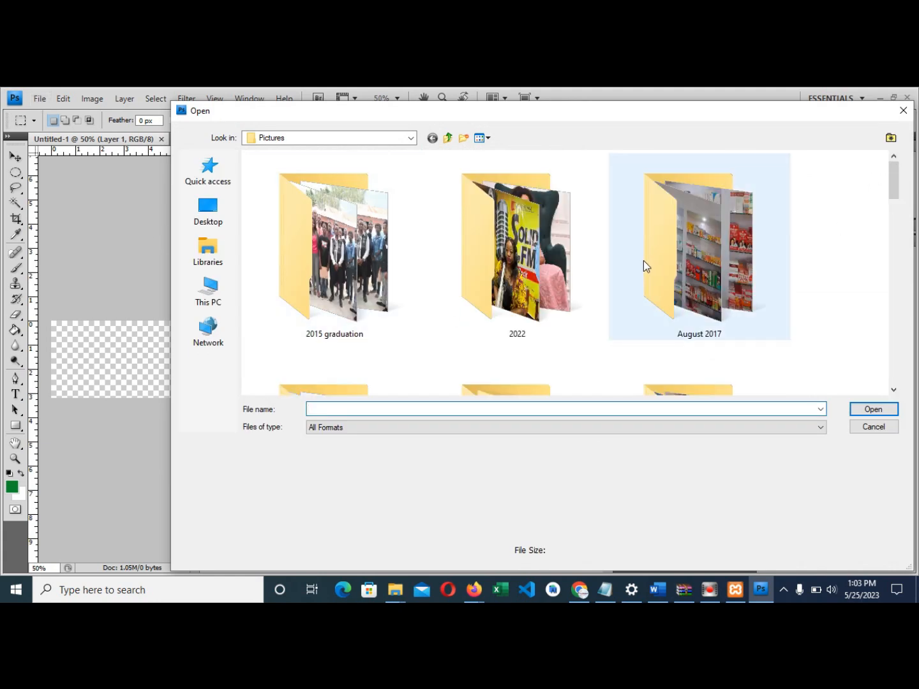
{"action": "scroll", "coordinate": [642, 262], "scroll_direction": "down", "scroll_amount": 5}
{"action": "scroll", "coordinate": [549, 318], "scroll_direction": "down", "scroll_amount": 3}
{"action": "scroll", "coordinate": [575, 318], "scroll_direction": "up", "scroll_amount": 10}
{"action": "scroll", "coordinate": [529, 282], "scroll_direction": "down", "scroll_amount": 4}
{"action": "scroll", "coordinate": [564, 339], "scroll_direction": "down", "scroll_amount": 5}
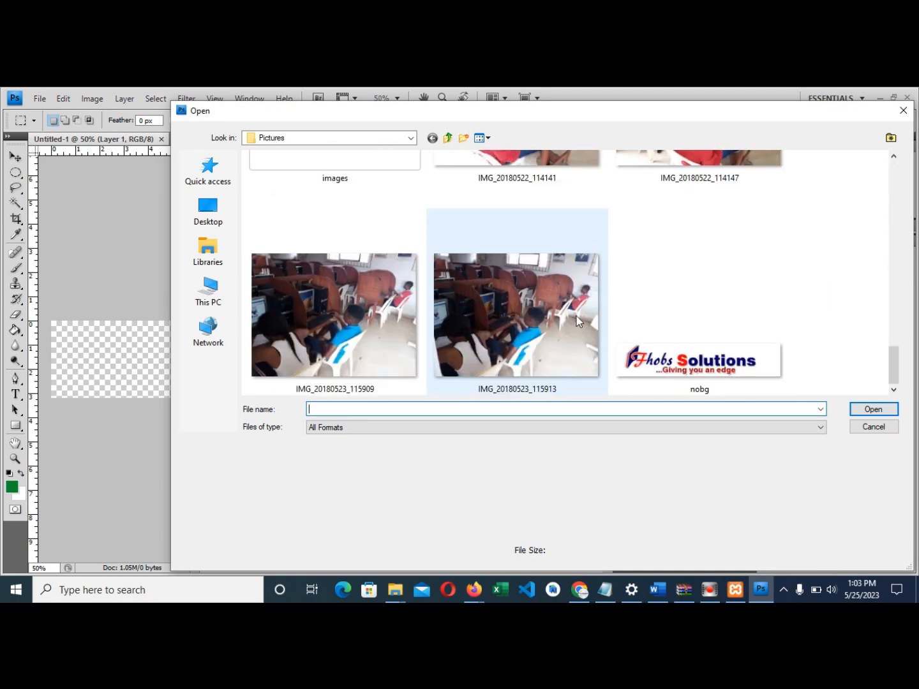
{"action": "left_click", "coordinate": [388, 334]}
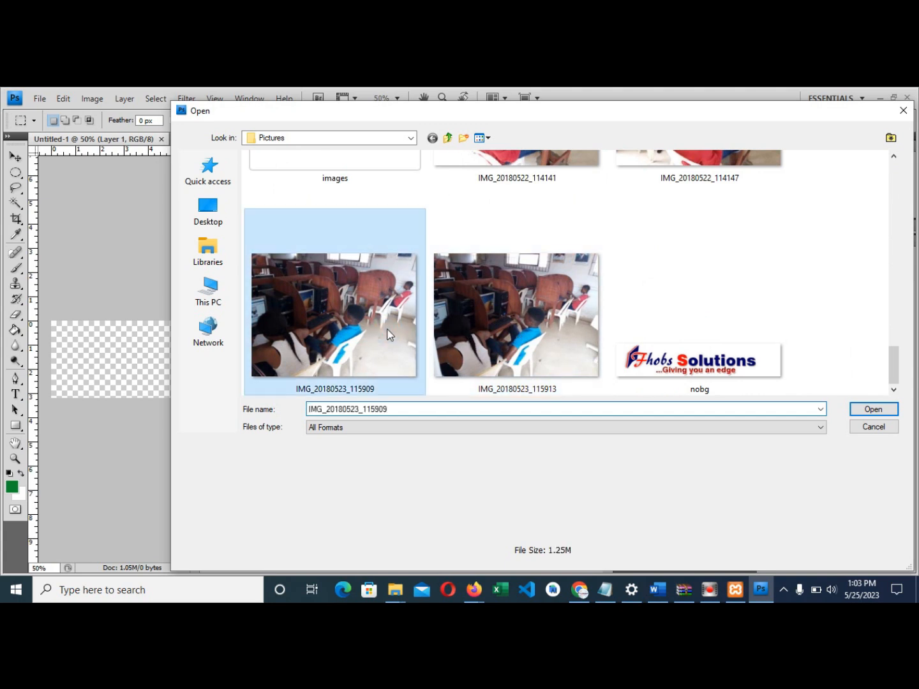
{"action": "scroll", "coordinate": [388, 332], "scroll_direction": "up", "scroll_amount": 3}
{"action": "scroll", "coordinate": [511, 324], "scroll_direction": "up", "scroll_amount": 2}
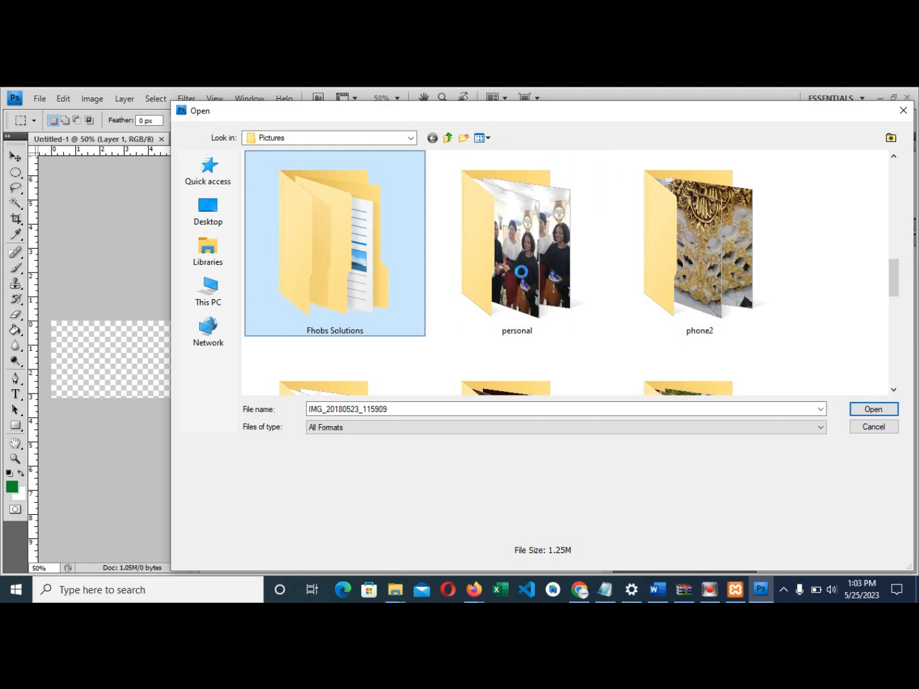
{"action": "key", "text": "Return"}
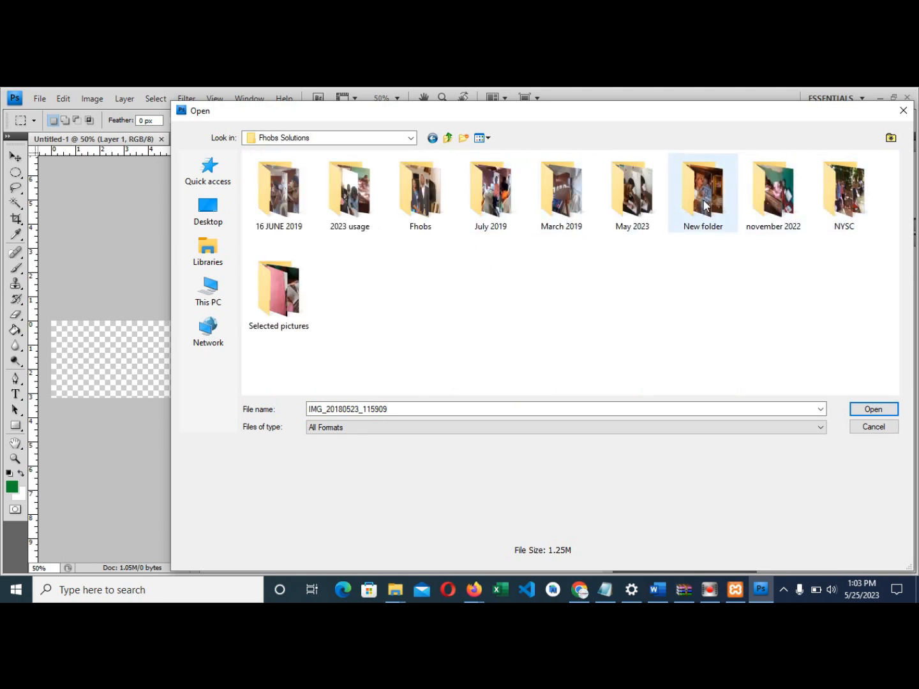
- Open IMG_20230502_094722_945 from the May 2023 folder
{"action": "left_click", "coordinate": [634, 200]}
{"action": "key", "text": "Return"}
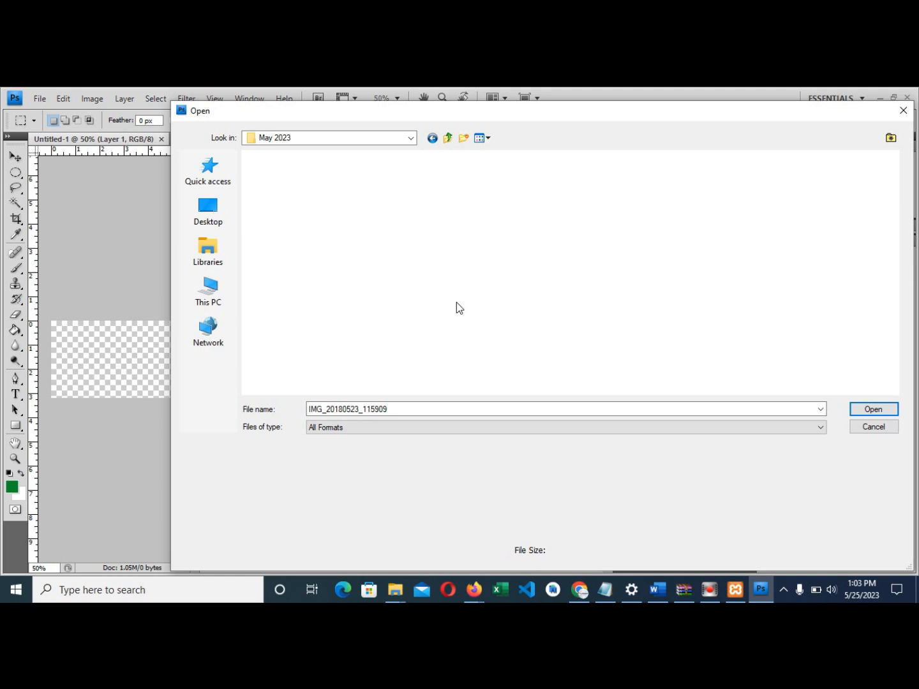
{"action": "scroll", "coordinate": [521, 289], "scroll_direction": "down", "scroll_amount": 2}
{"action": "scroll", "coordinate": [528, 305], "scroll_direction": "down", "scroll_amount": 3}
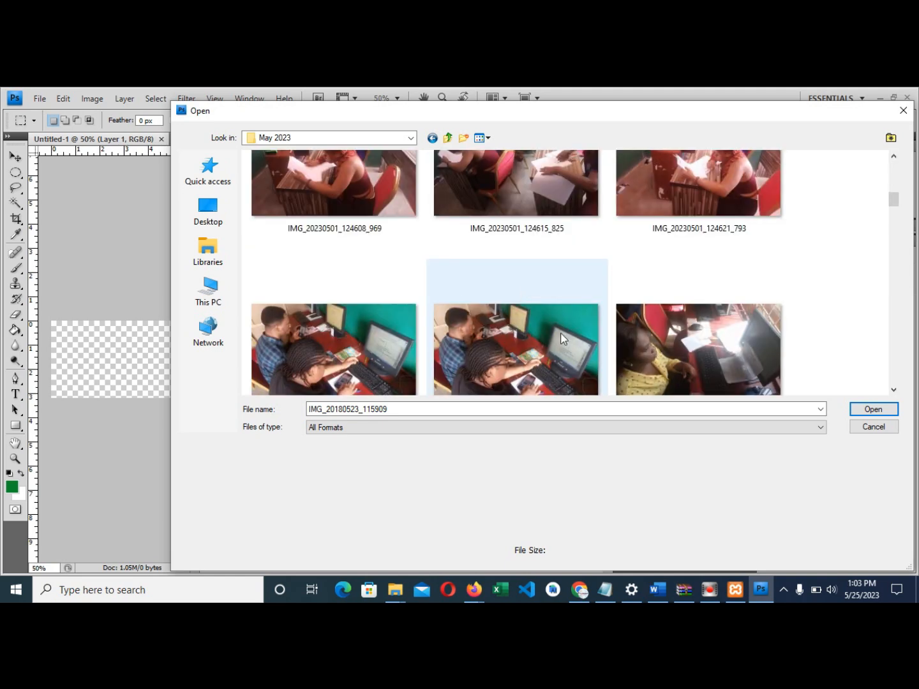
{"action": "left_click", "coordinate": [492, 342]}
{"action": "double_click", "coordinate": [493, 337]}
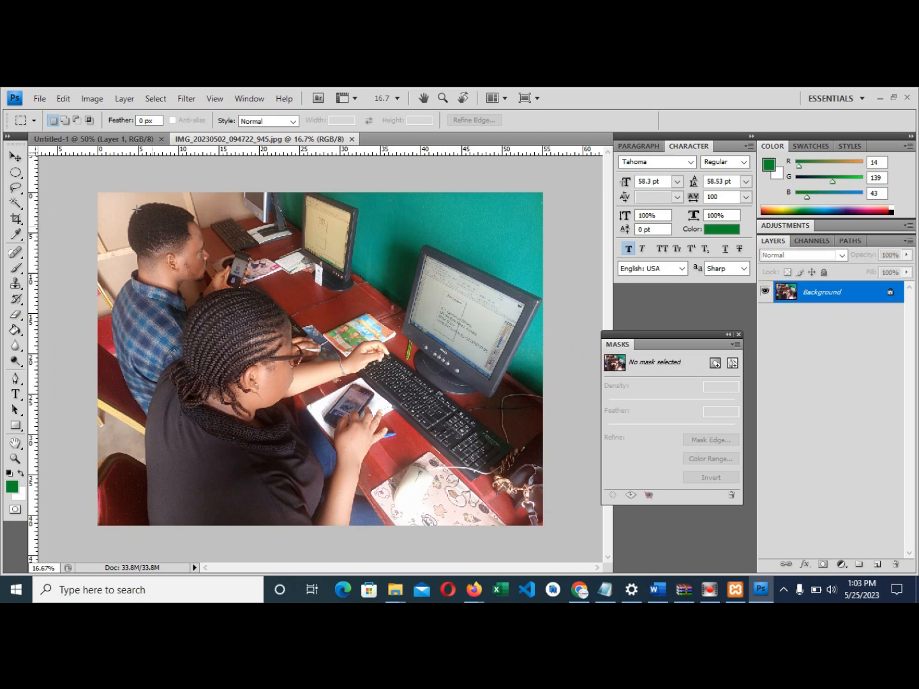
- Marquee-select a wide band across the upper photo and cut it out
{"action": "left_click_drag", "start_coordinate": [15, 172], "coordinate": [58, 190]}
{"action": "left_click", "coordinate": [68, 171]}
{"action": "left_click", "coordinate": [71, 172]}
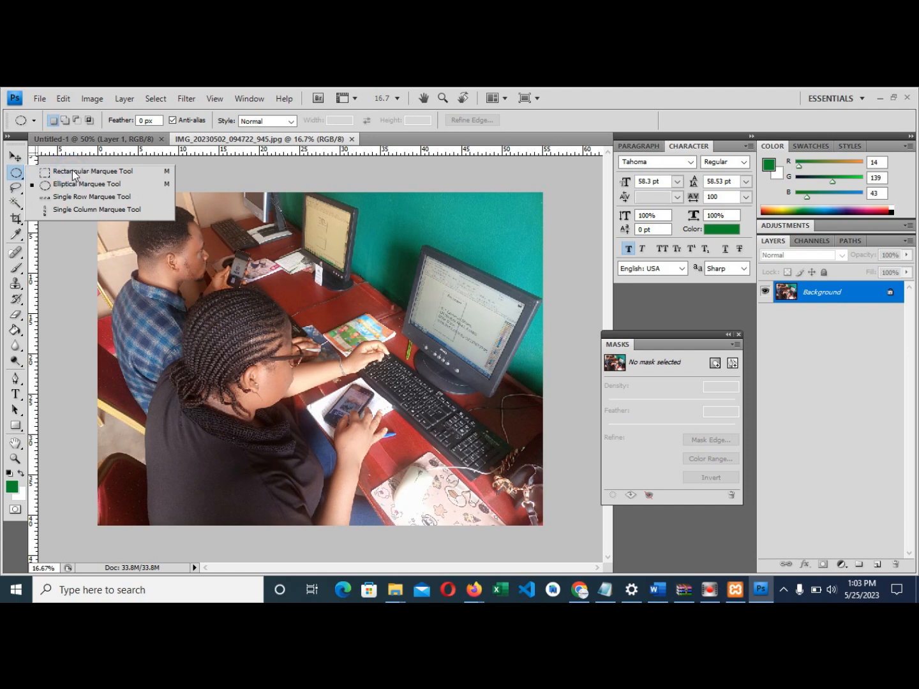
{"action": "left_click", "coordinate": [73, 170]}
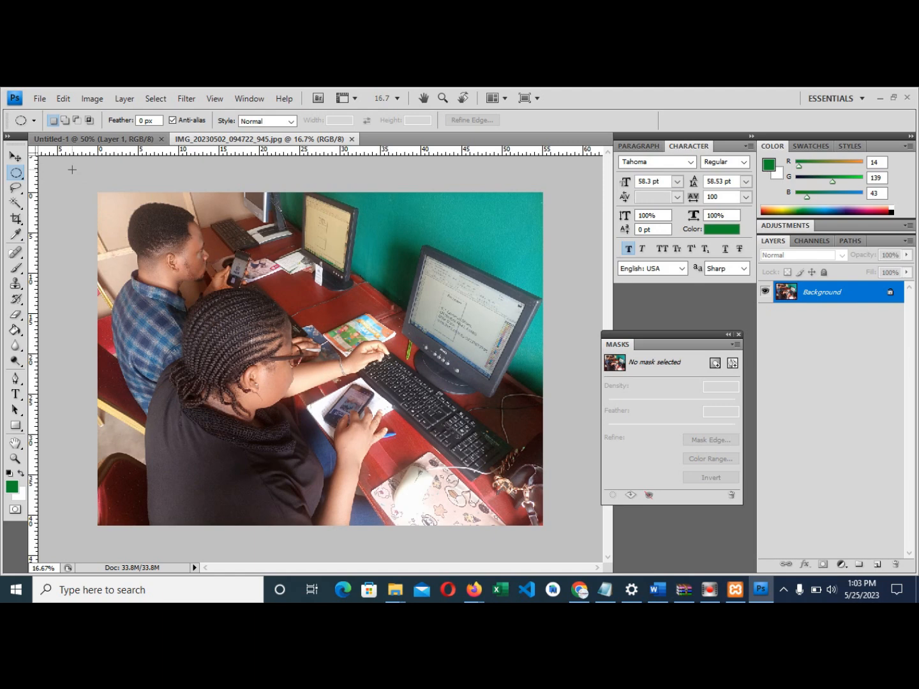
{"action": "left_click", "coordinate": [15, 173]}
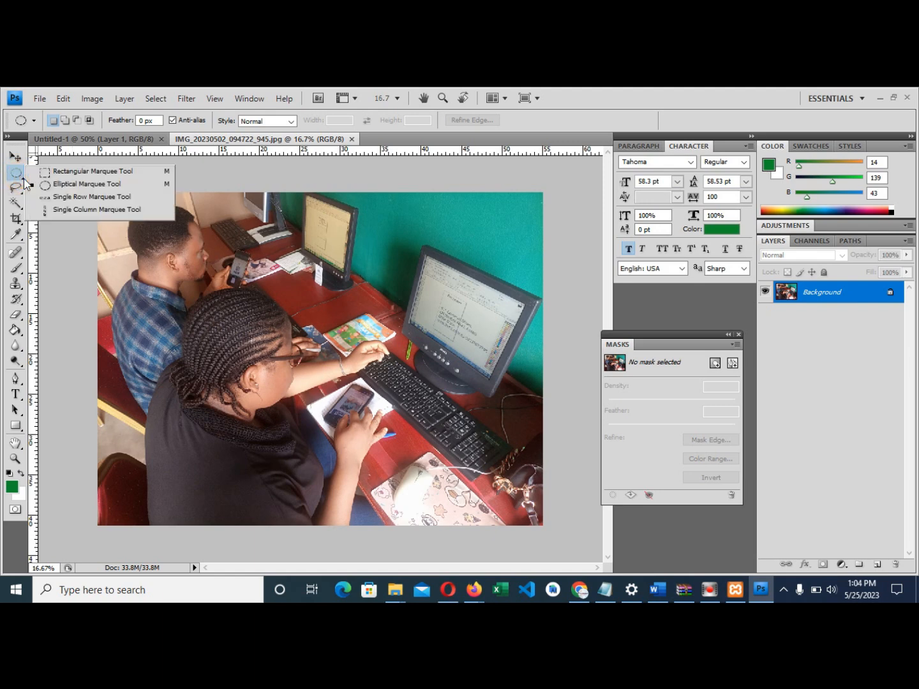
{"action": "left_click", "coordinate": [64, 173]}
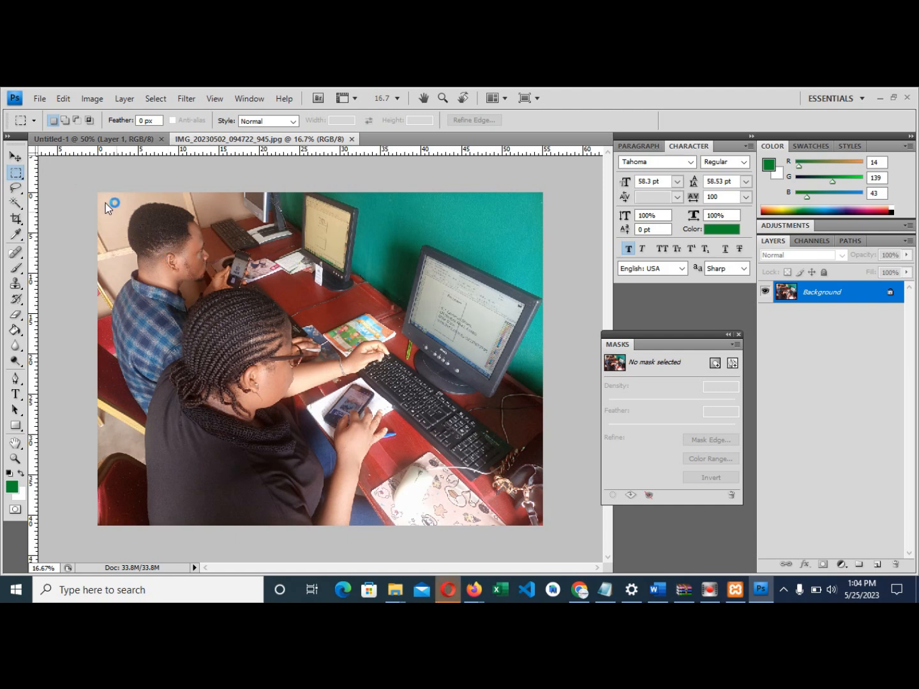
{"action": "left_click_drag", "start_coordinate": [102, 204], "coordinate": [554, 383]}
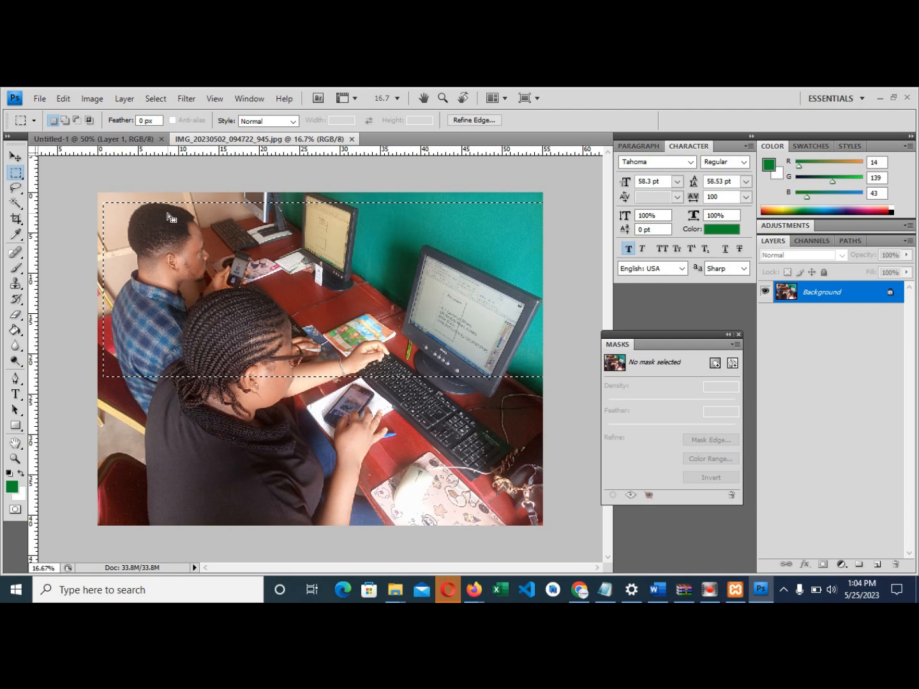
{"action": "key", "text": "Delete"}
{"action": "left_click", "coordinate": [132, 141]}
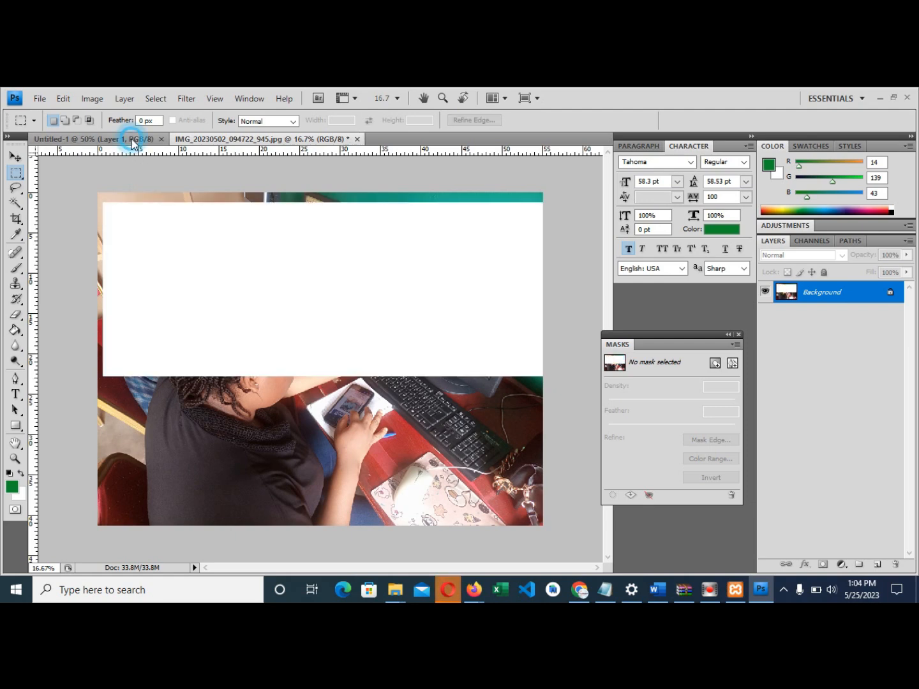
- Paste the photo band into Untitled-1 and scale it proportionally to about 41%
{"action": "left_click", "coordinate": [269, 293]}
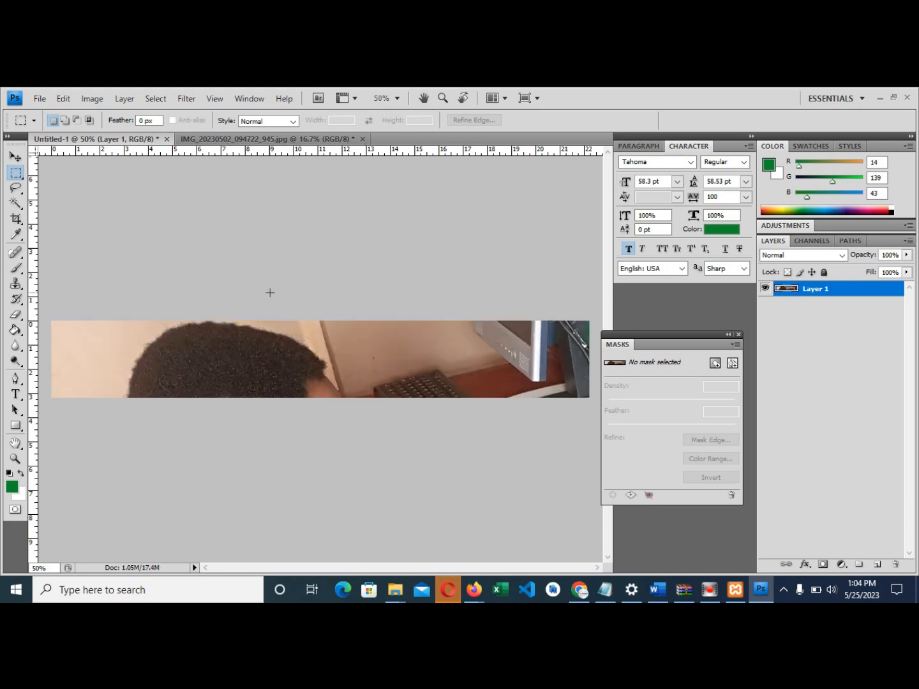
{"action": "left_click", "coordinate": [15, 157]}
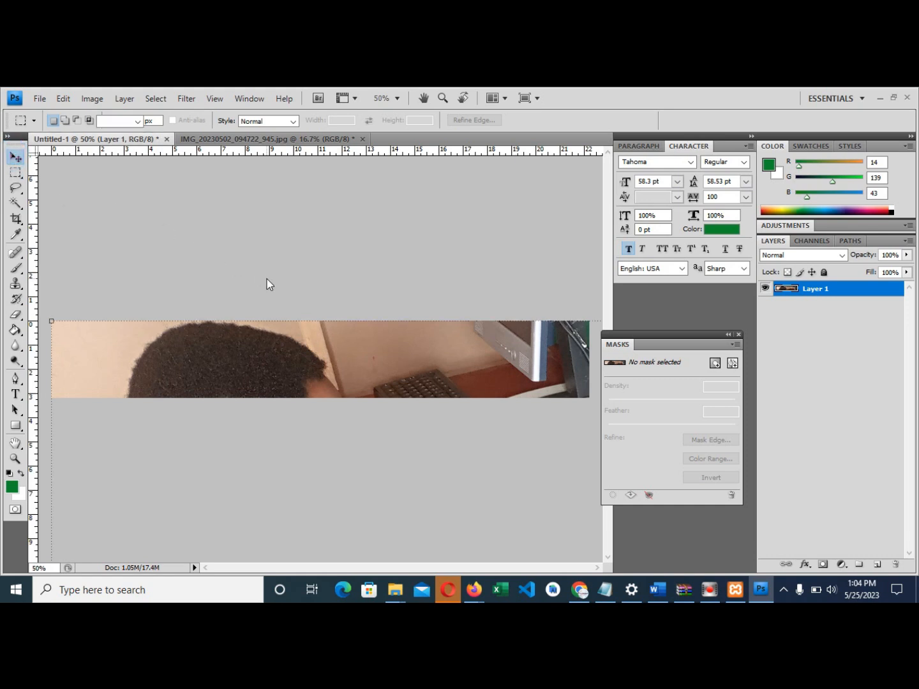
{"action": "key", "text": "ctrl+t"}
{"action": "key", "text": "ctrl+0"}
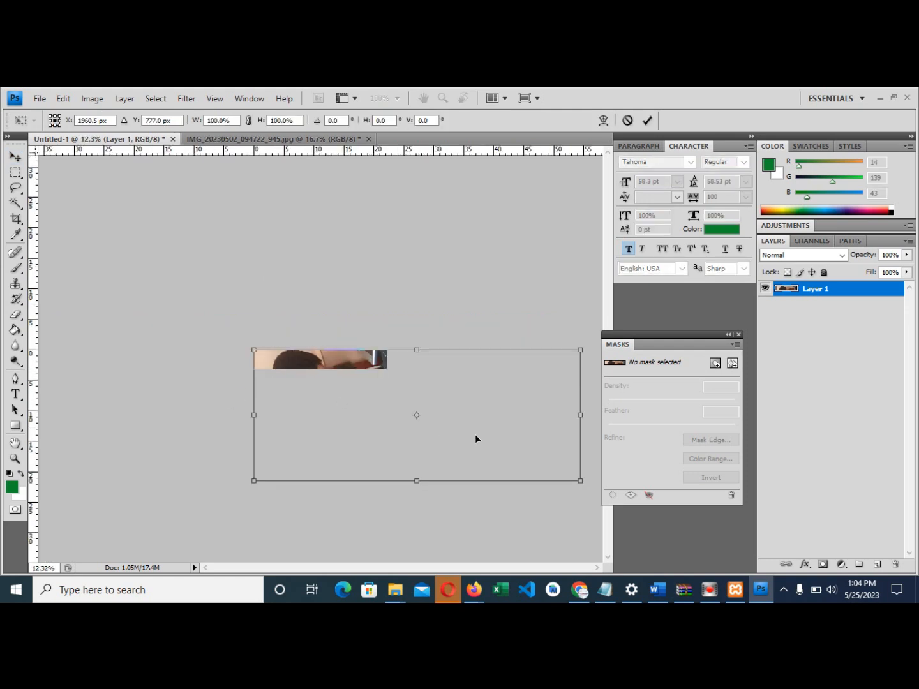
{"action": "left_click_drag", "start_coordinate": [581, 480], "coordinate": [506, 427]}
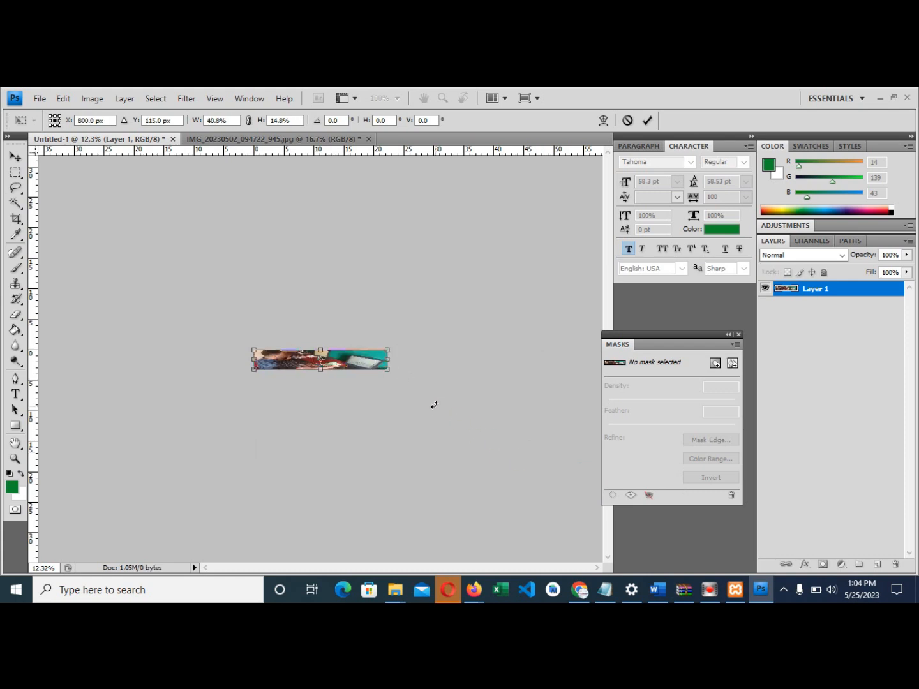
{"action": "key", "text": "ctrl+z"}
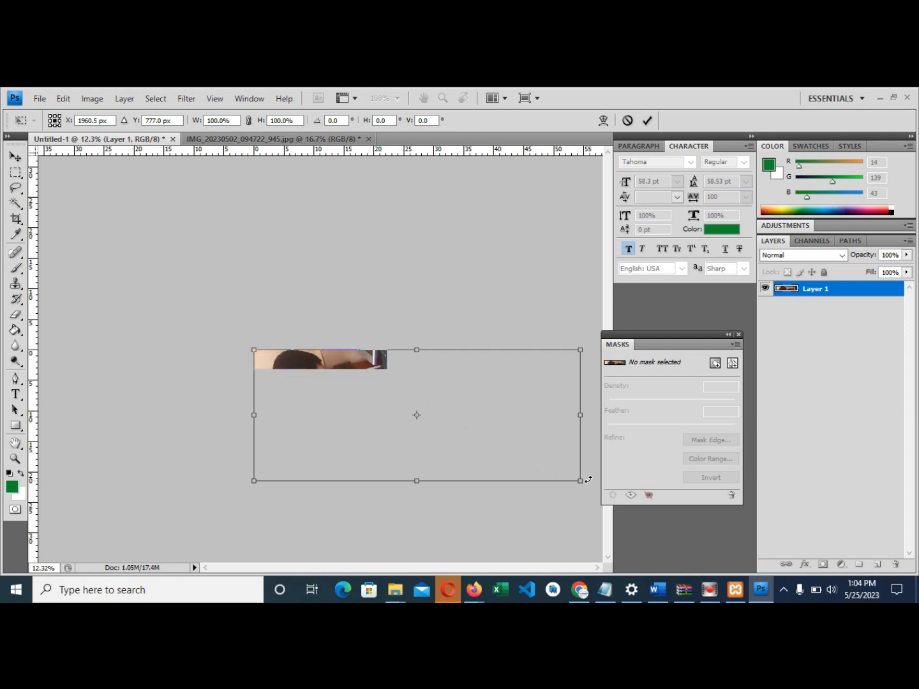
{"action": "left_click_drag", "start_coordinate": [580, 481], "coordinate": [409, 354]}
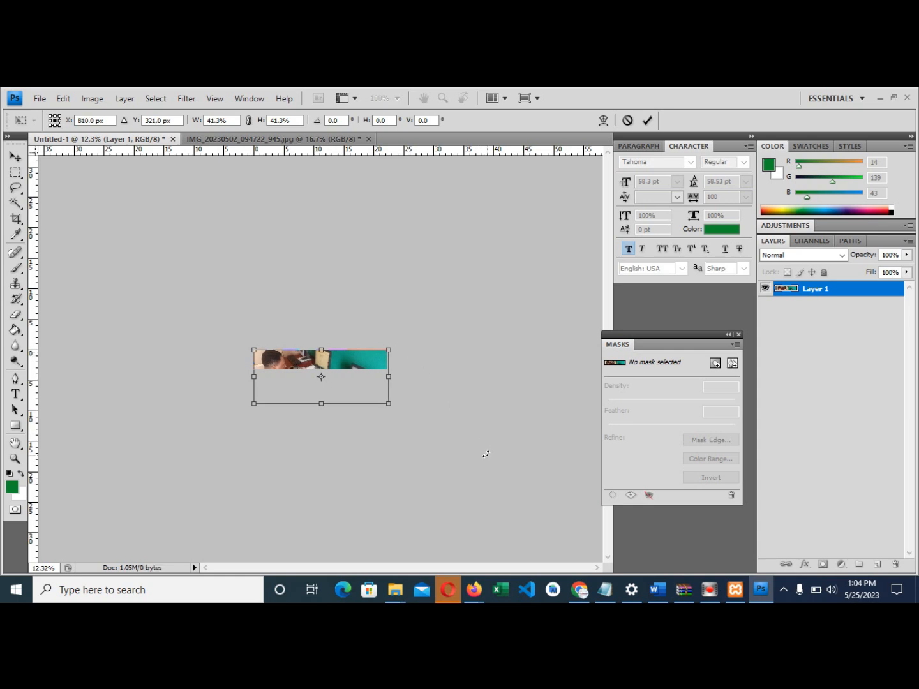
{"action": "key", "text": "Return"}
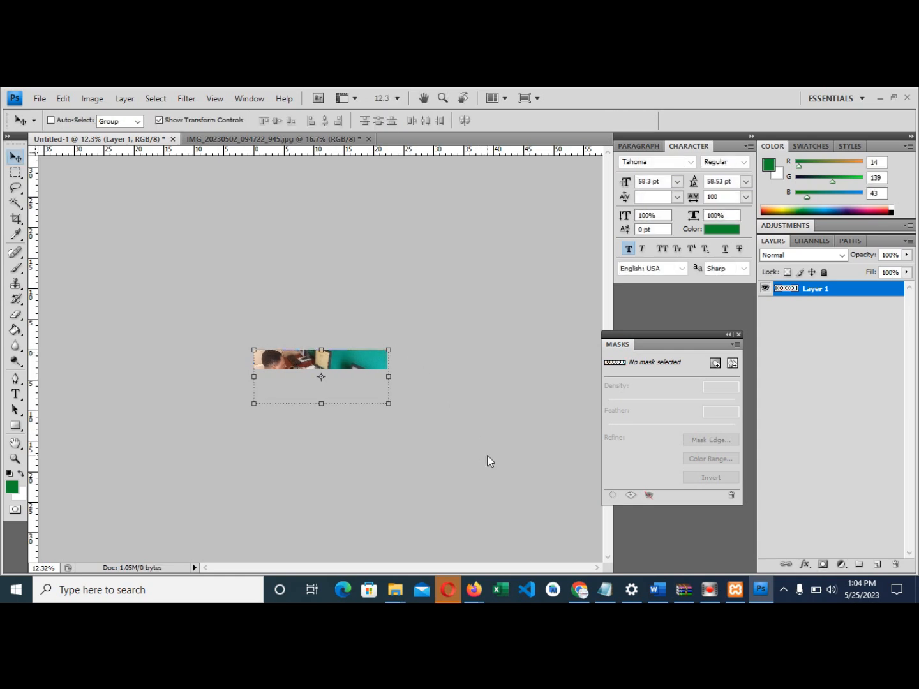
{"action": "key", "text": "ctrl+plus"}
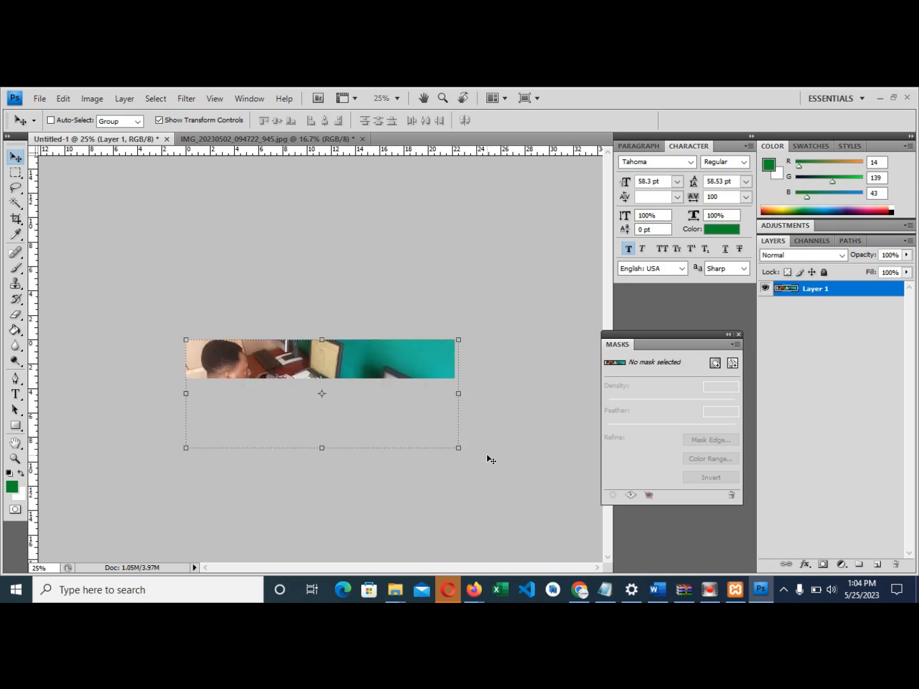
{"action": "key", "text": "ctrl+plus"}
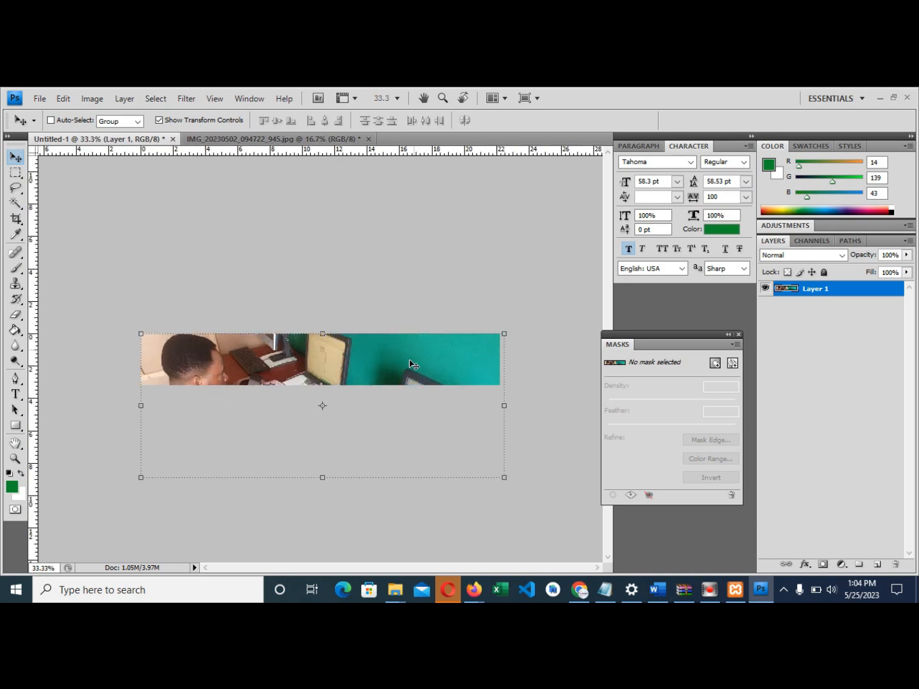
{"action": "left_click_drag", "start_coordinate": [410, 364], "coordinate": [421, 397]}
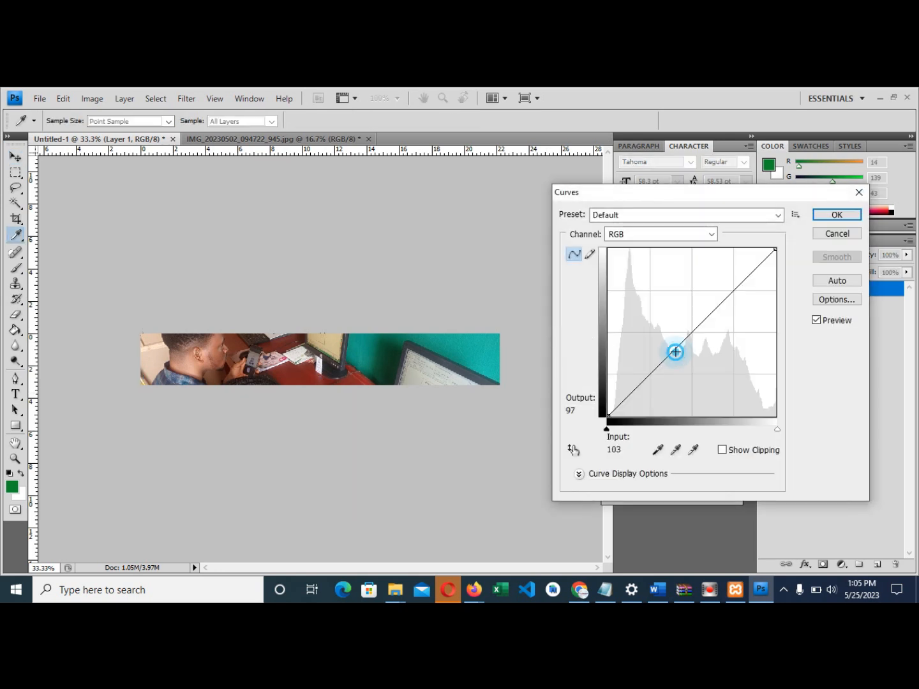
- Apply a Curves adjustment lifting midtones from input 112 to output 130
{"action": "left_click", "coordinate": [665, 347]}
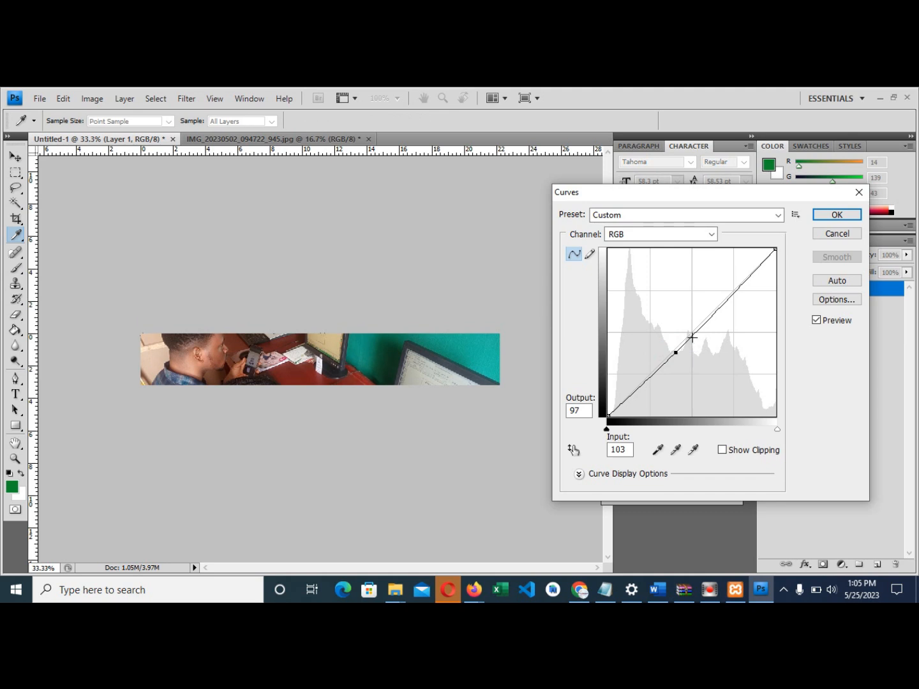
{"action": "left_click_drag", "start_coordinate": [675, 352], "coordinate": [681, 331]}
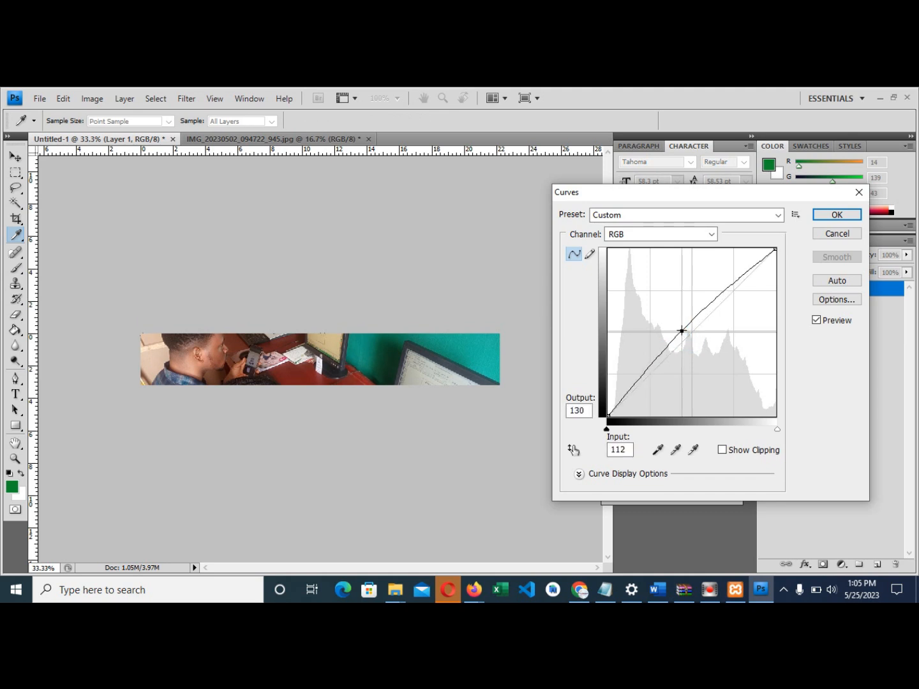
{"action": "left_click", "coordinate": [831, 213]}
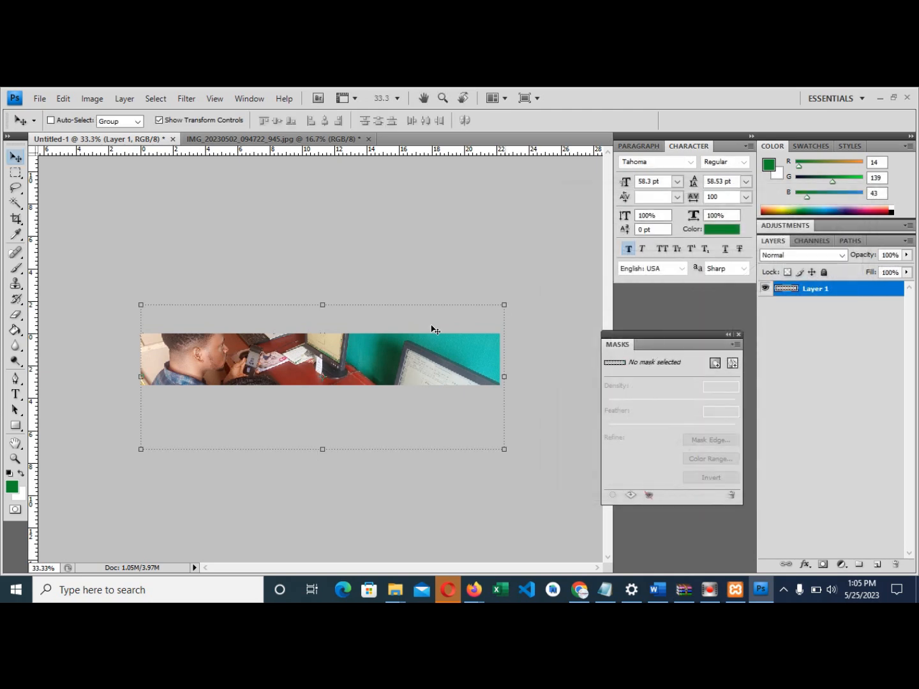
- Open File > Save for Web & Devices for the 1600×230 header
{"action": "left_click", "coordinate": [40, 99]}
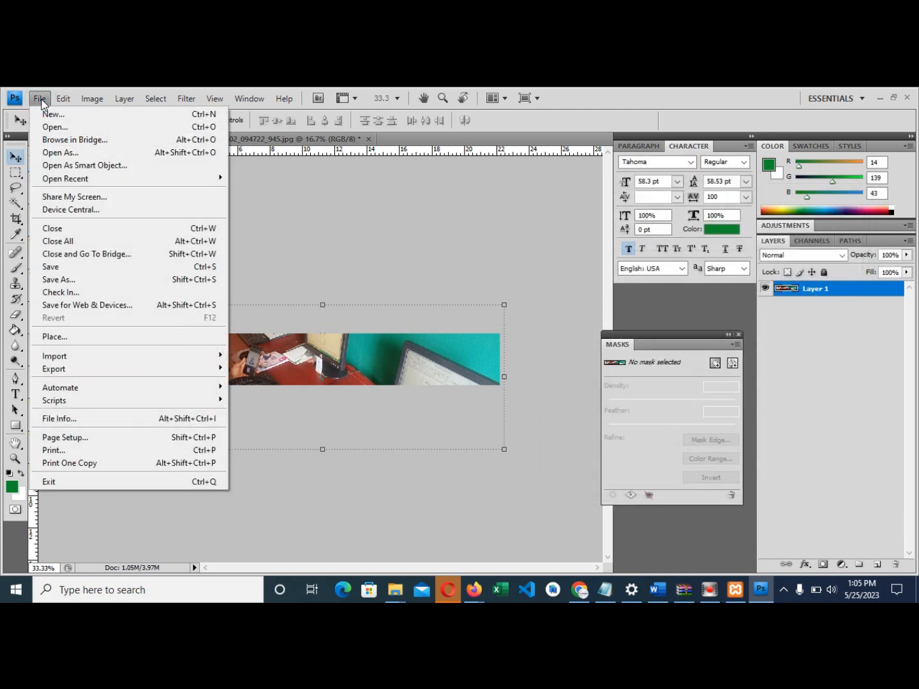
{"action": "left_click", "coordinate": [60, 307]}
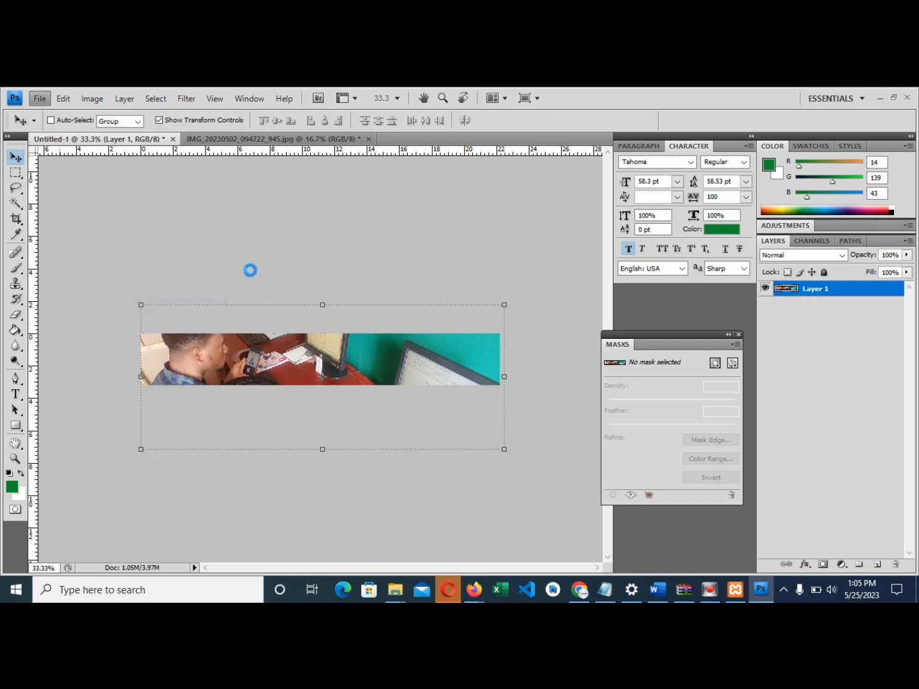
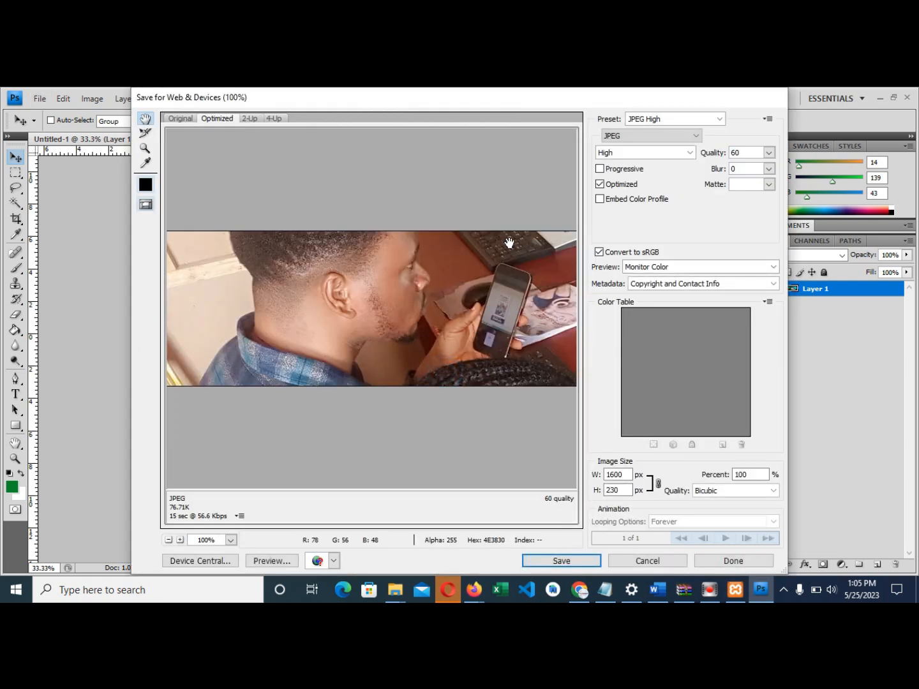
- Save the optimized banner as the JPEG 'header' in the Desktop's CMS folder, then quit Photoshop
{"action": "left_click", "coordinate": [563, 560]}
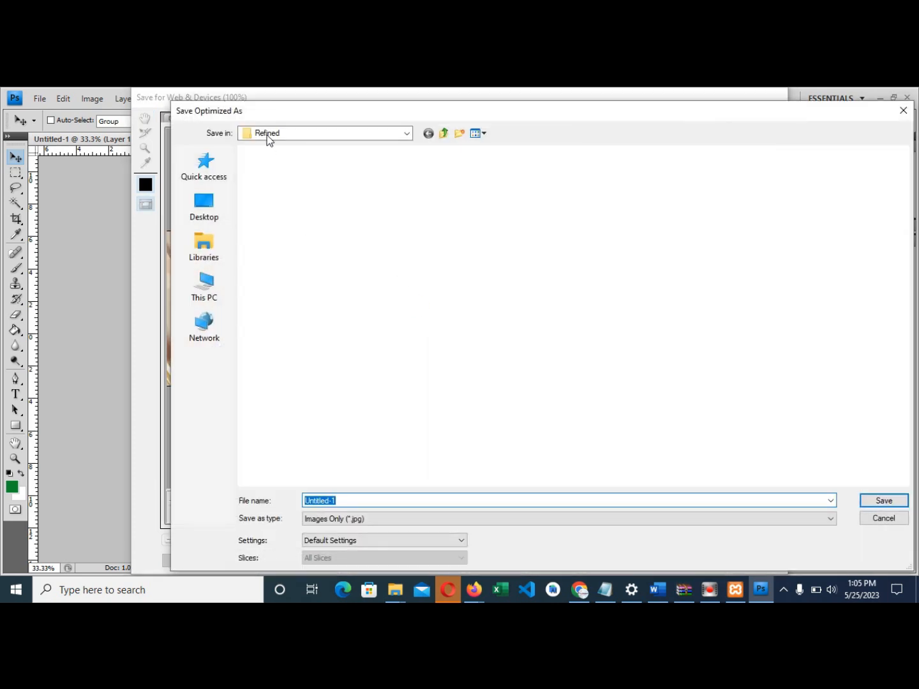
{"action": "left_click", "coordinate": [204, 210]}
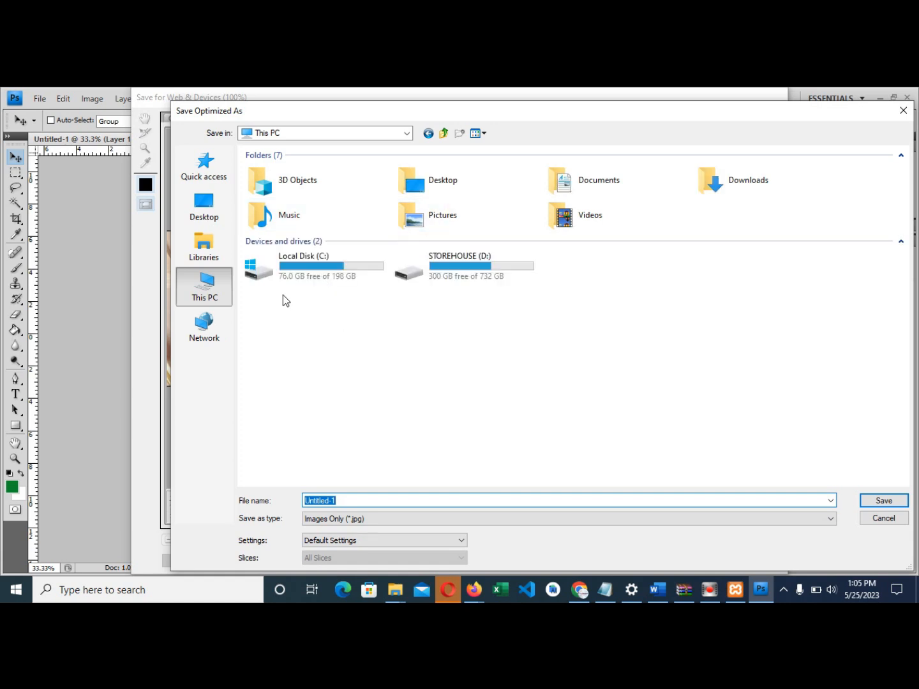
{"action": "left_click", "coordinate": [205, 207]}
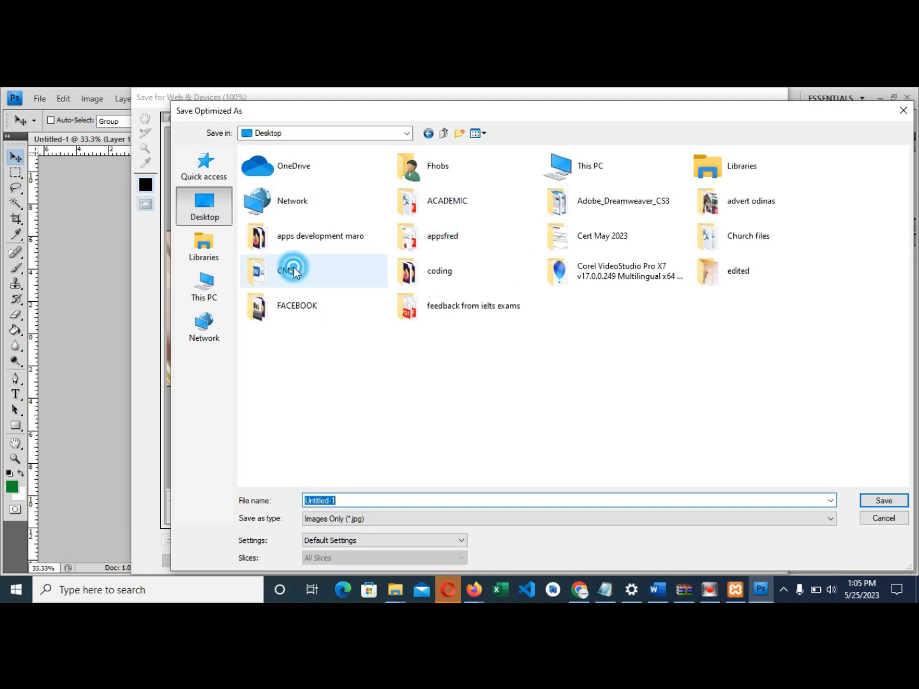
{"action": "double_click", "coordinate": [344, 282]}
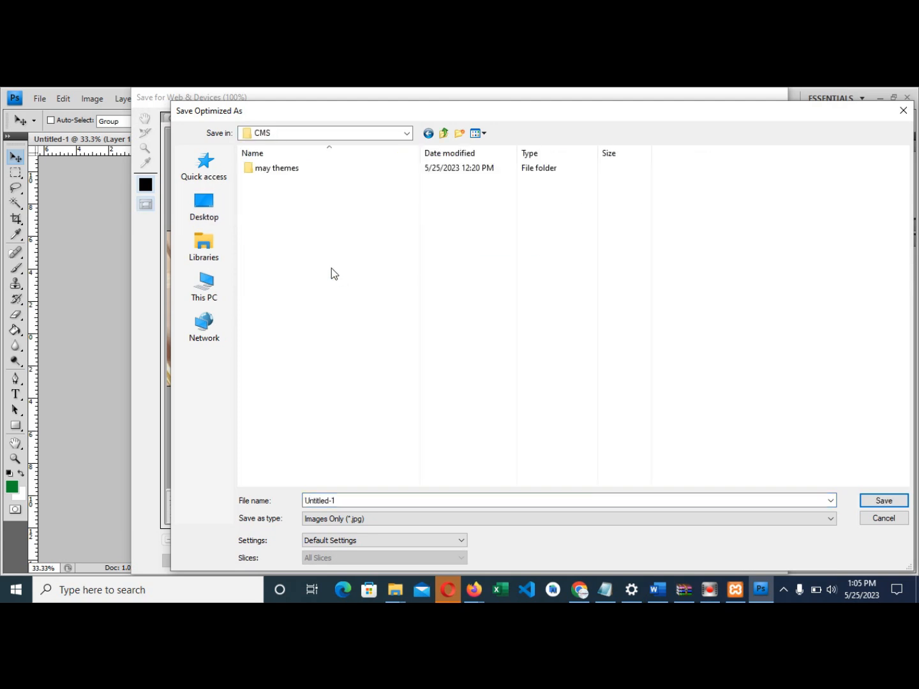
{"action": "left_click", "coordinate": [400, 498]}
{"action": "type", "text": "header"}
{"action": "key", "text": "Return"}
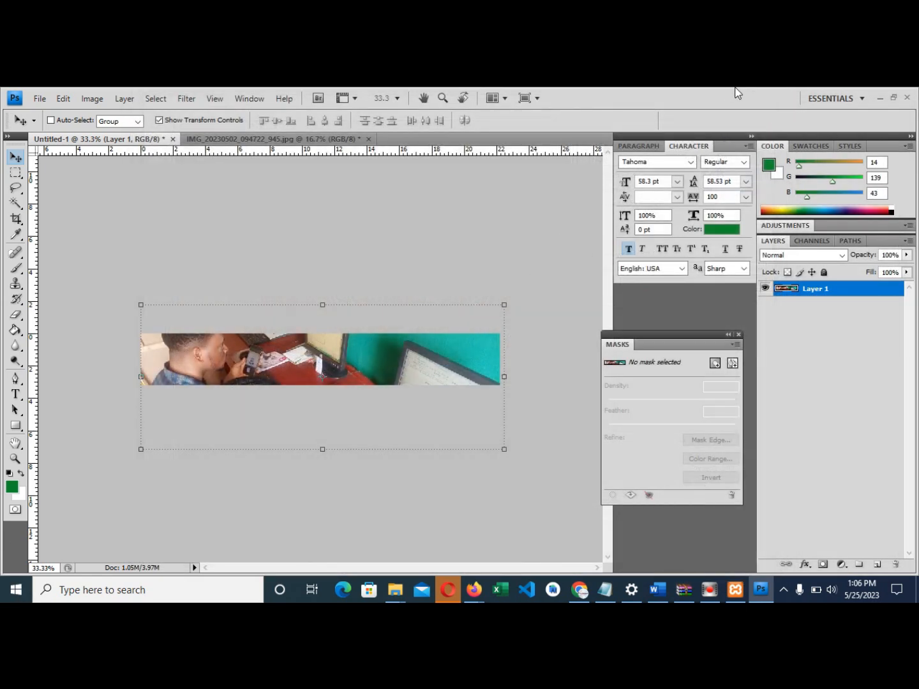
{"action": "left_click", "coordinate": [907, 97]}
- Discard both unsaved Photoshop documents, keep Opera running, and return to the Firefox Header Image panel
{"action": "left_click", "coordinate": [416, 270]}
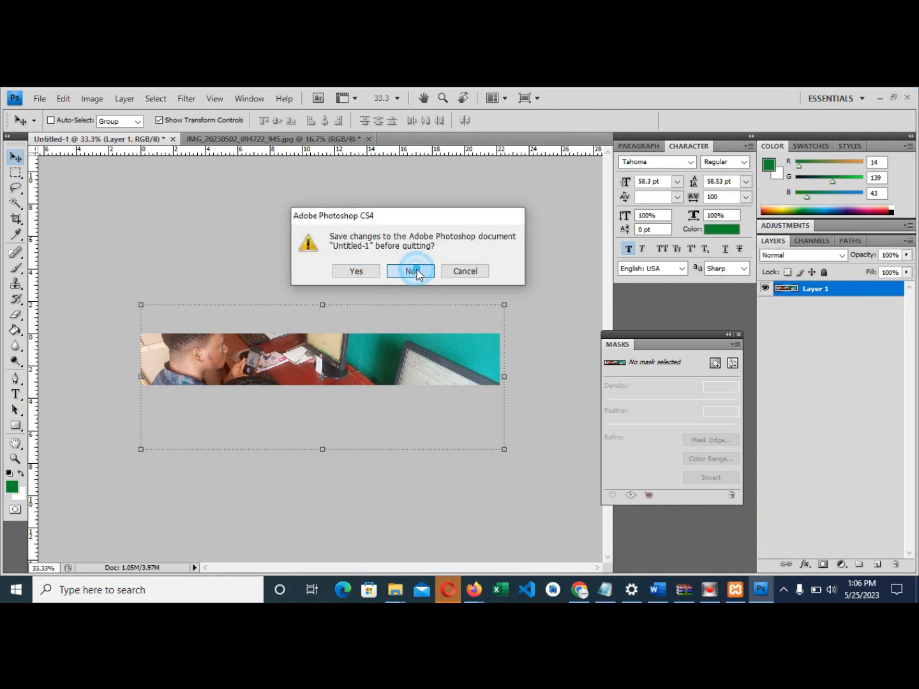
{"action": "left_click", "coordinate": [411, 278]}
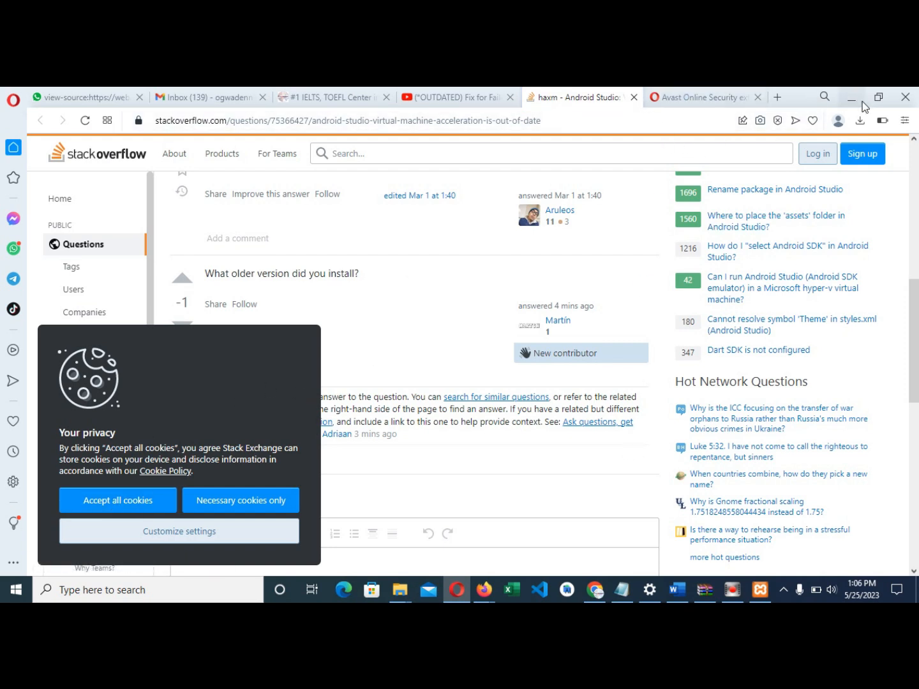
{"action": "left_click", "coordinate": [589, 590]}
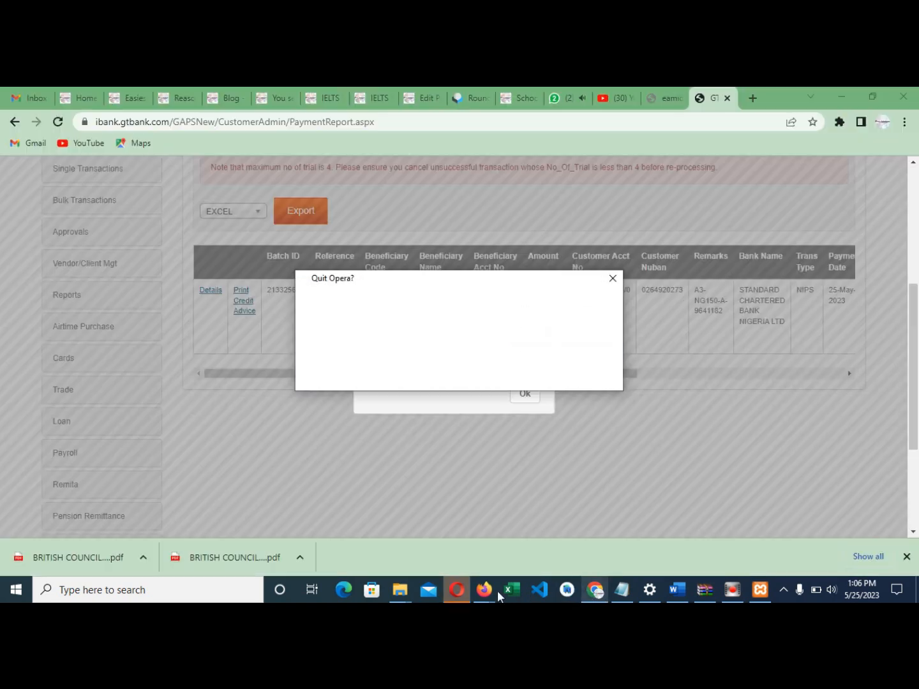
{"action": "left_click", "coordinate": [487, 593]}
{"action": "left_click", "coordinate": [534, 376]}
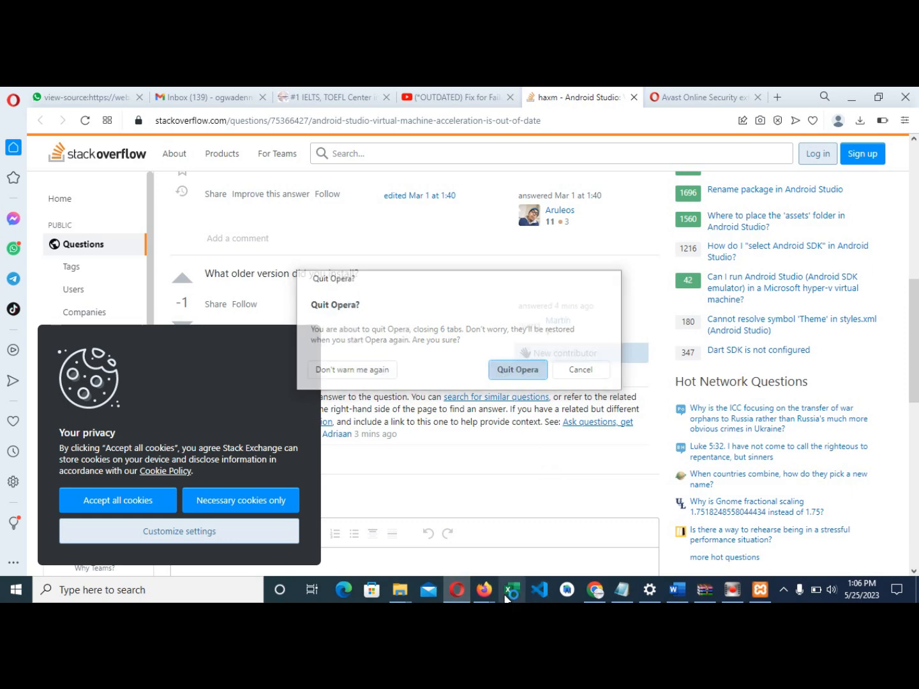
{"action": "left_click", "coordinate": [484, 589]}
{"action": "left_click", "coordinate": [462, 541]}
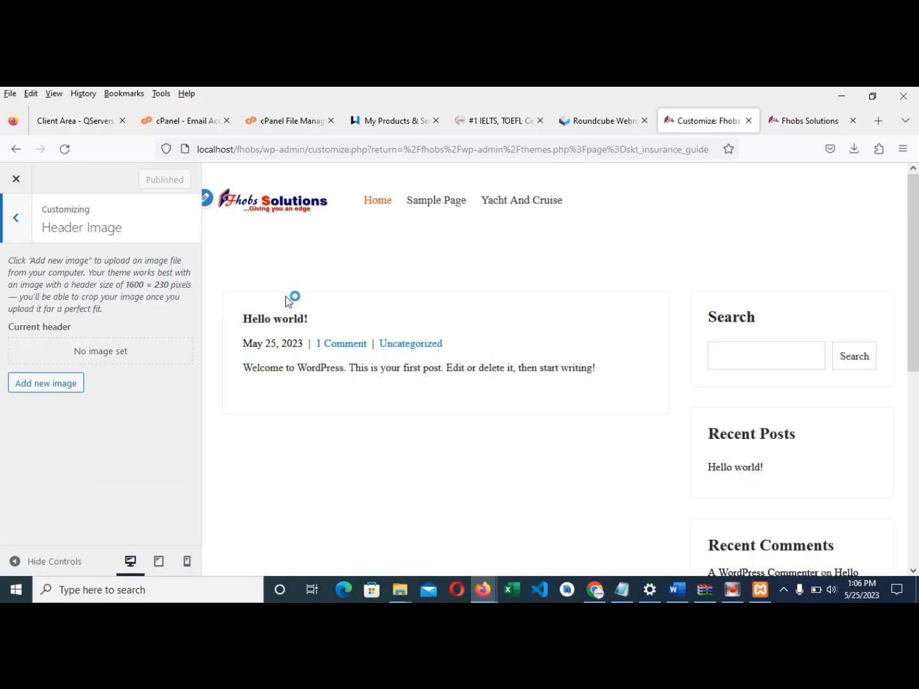
- Upload header.jpg from Desktop\CMS as a new header image
{"action": "left_click", "coordinate": [70, 385]}
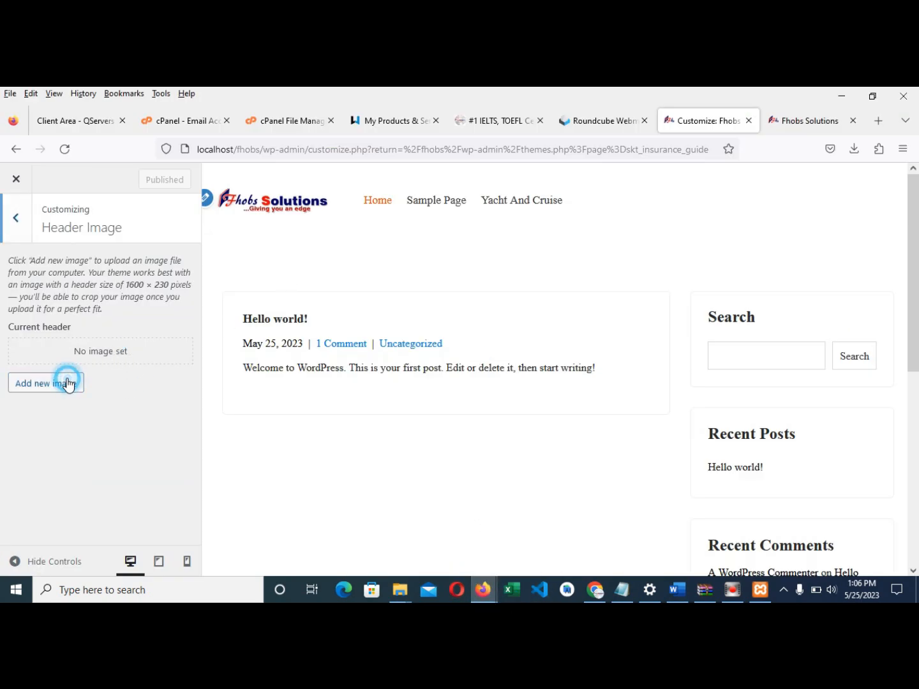
{"action": "left_click", "coordinate": [880, 200]}
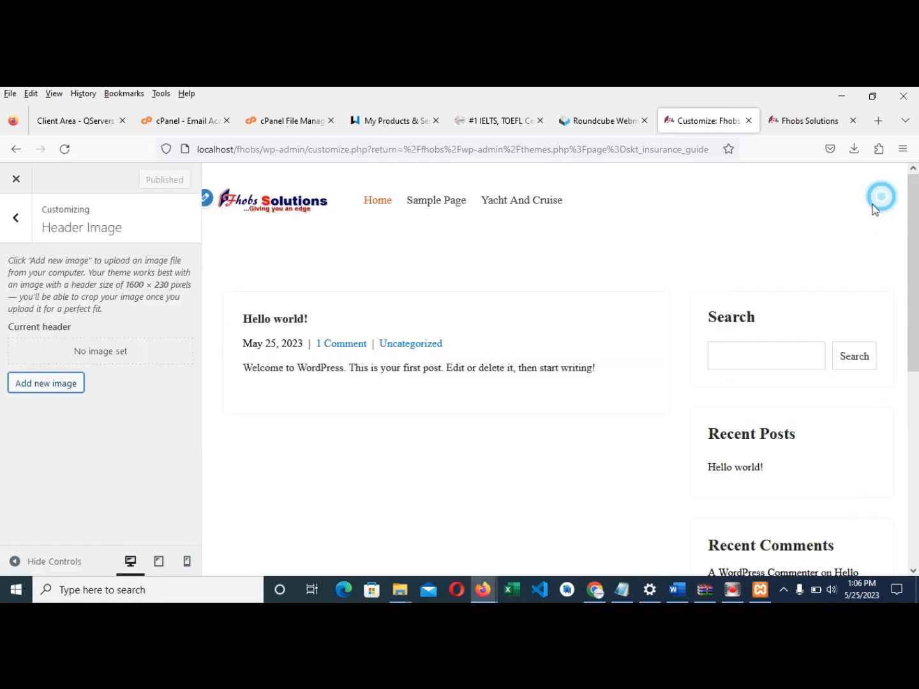
{"action": "left_click", "coordinate": [70, 383]}
{"action": "left_click", "coordinate": [72, 230]}
{"action": "left_click", "coordinate": [447, 399]}
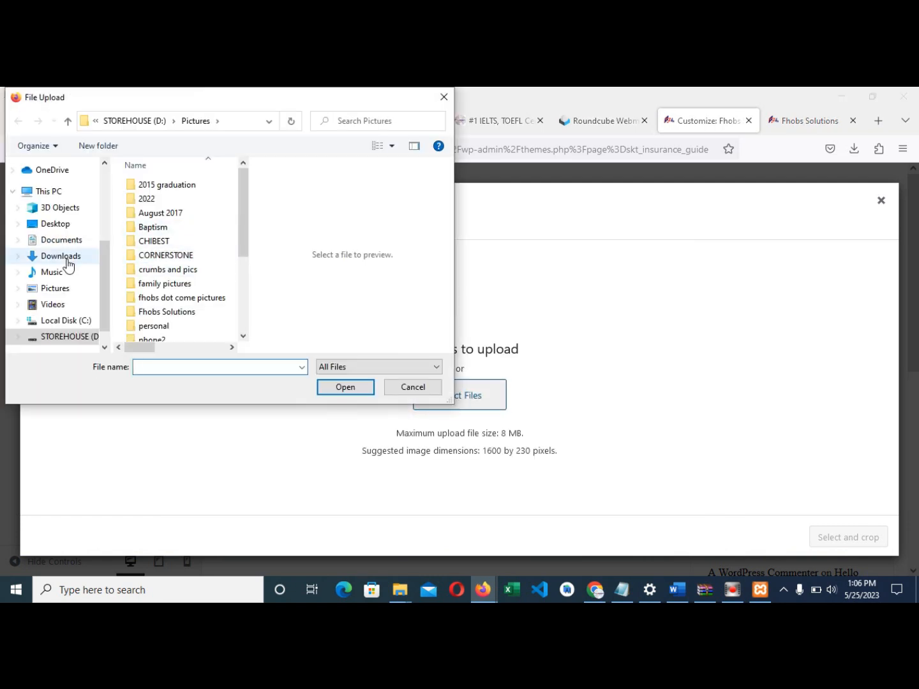
{"action": "left_click", "coordinate": [55, 224]}
{"action": "left_click", "coordinate": [158, 219]}
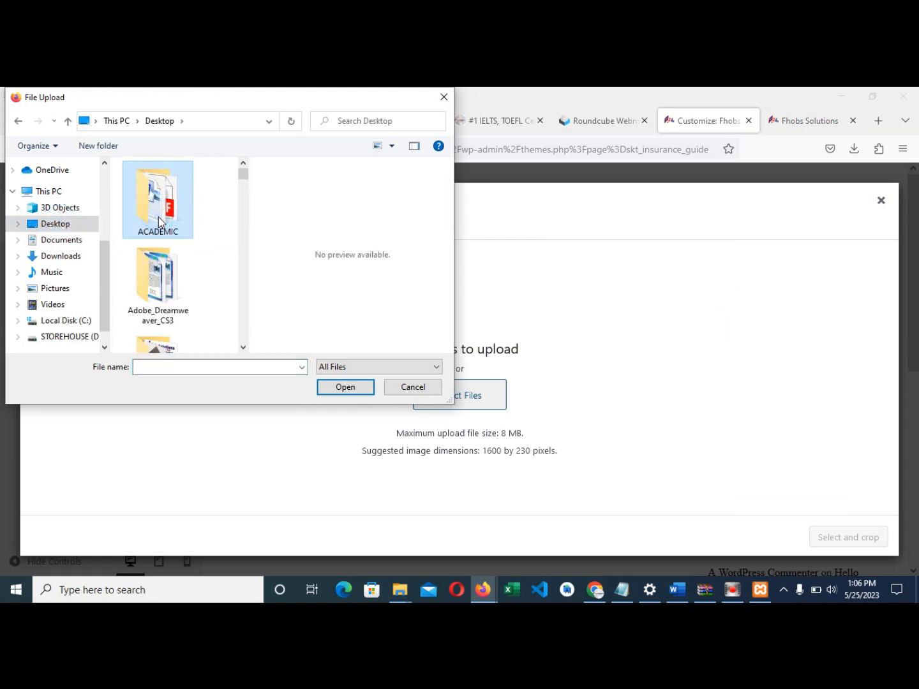
{"action": "key", "text": "c"}
{"action": "key", "text": "c"}
{"action": "key", "text": "c"}
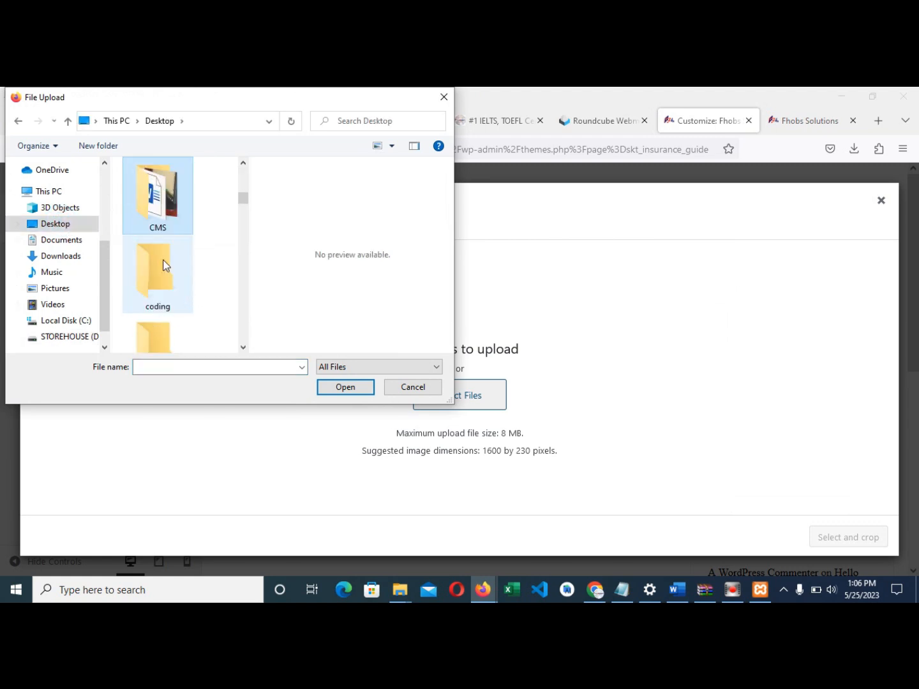
{"action": "double_click", "coordinate": [159, 218]}
{"action": "left_click", "coordinate": [157, 221]}
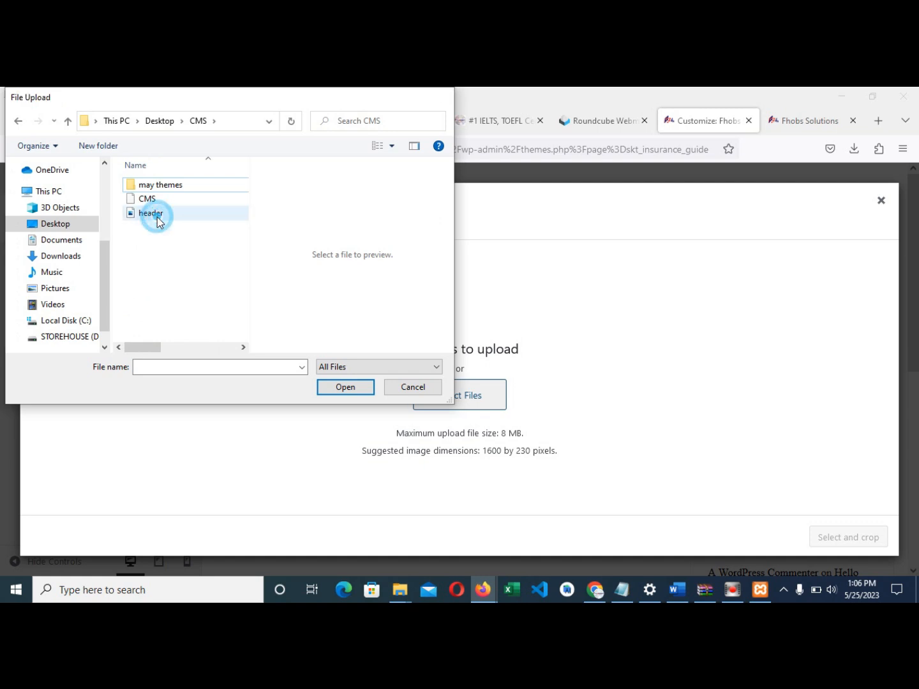
{"action": "double_click", "coordinate": [158, 217]}
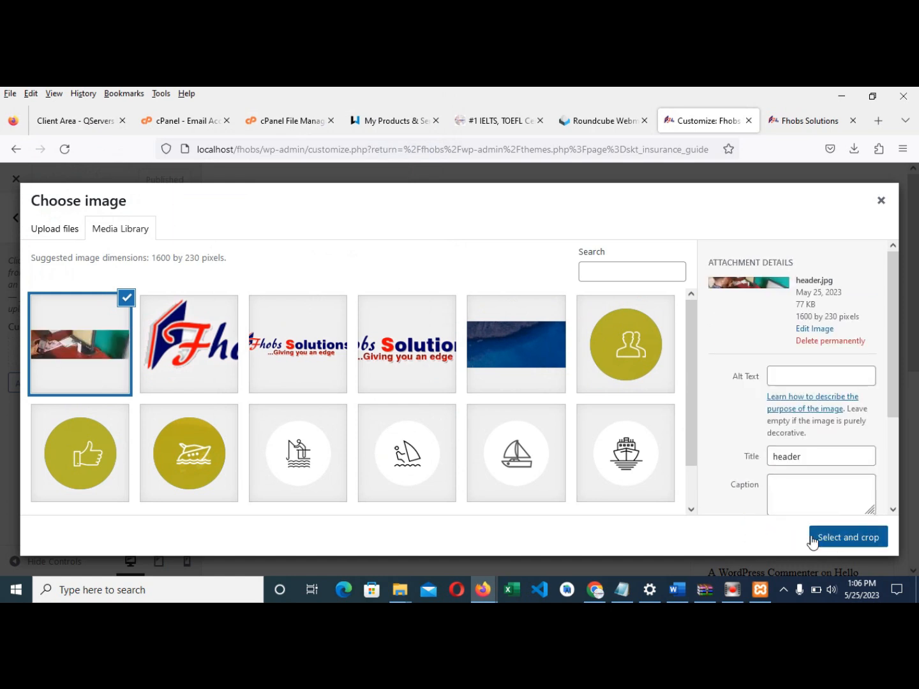
- Use the uploaded banner uncropped as the header and publish the change
{"action": "left_click", "coordinate": [813, 538]}
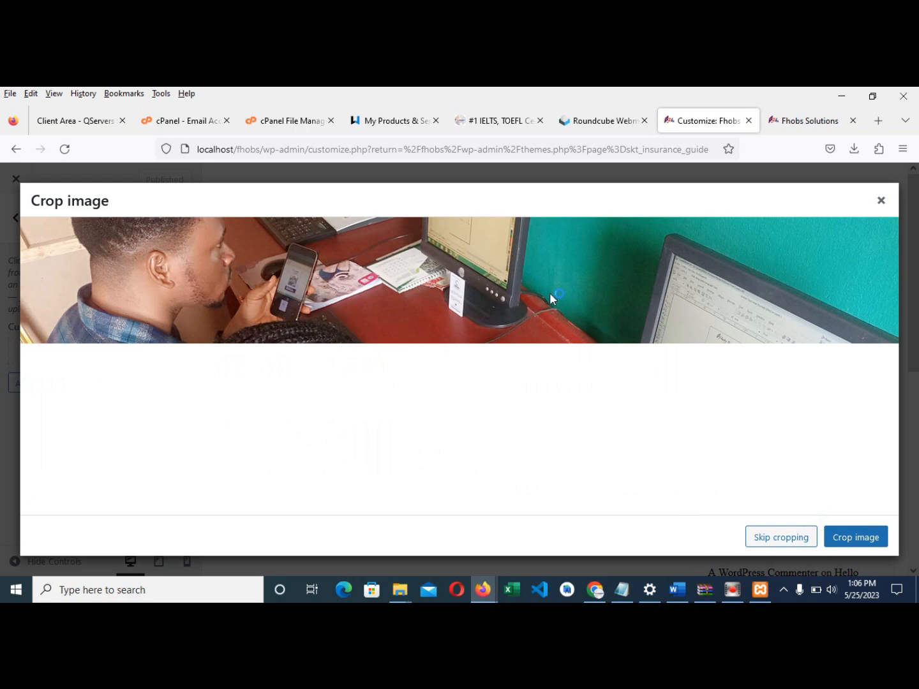
{"action": "left_click", "coordinate": [844, 544]}
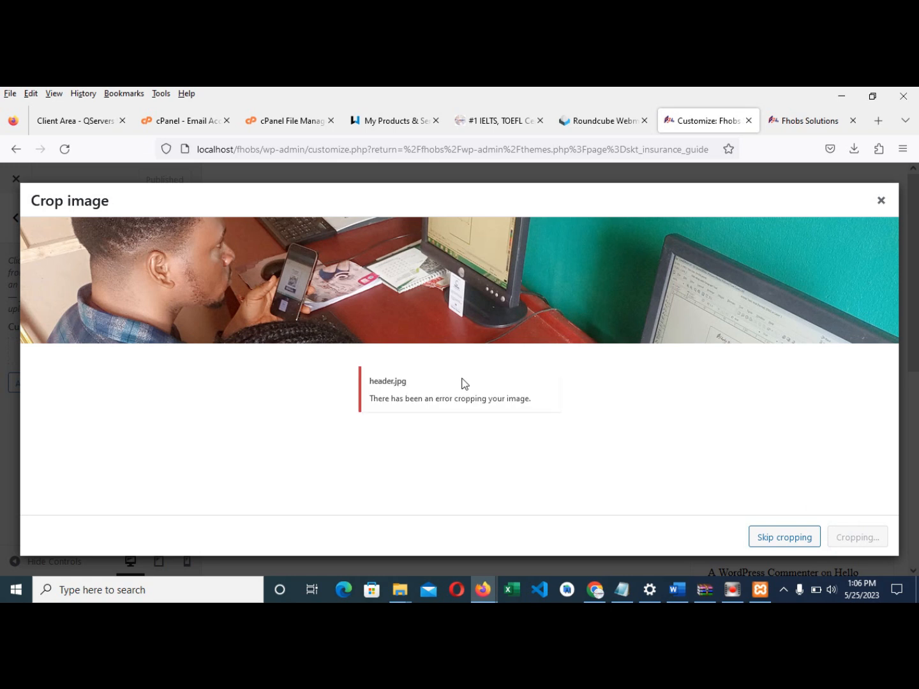
{"action": "left_click", "coordinate": [790, 539]}
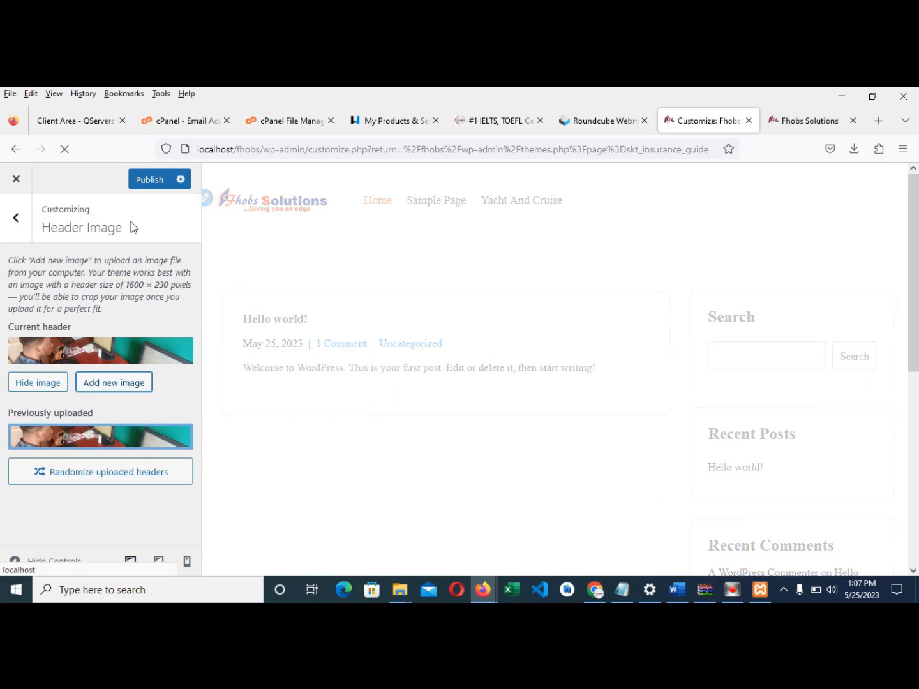
{"action": "left_click", "coordinate": [148, 181]}
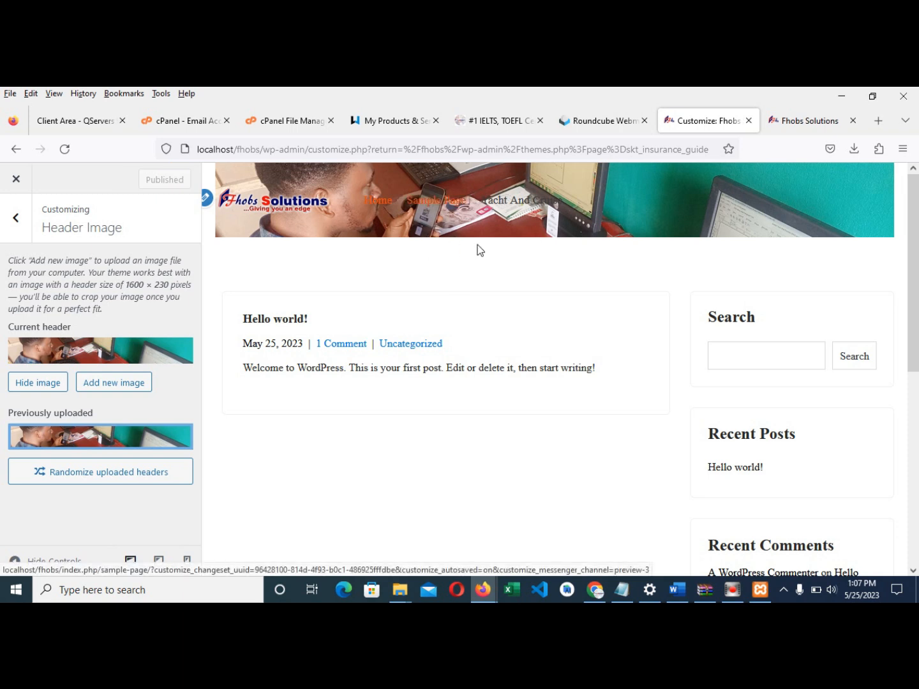
{"action": "left_click", "coordinate": [795, 122]}
{"action": "left_click", "coordinate": [64, 149]}
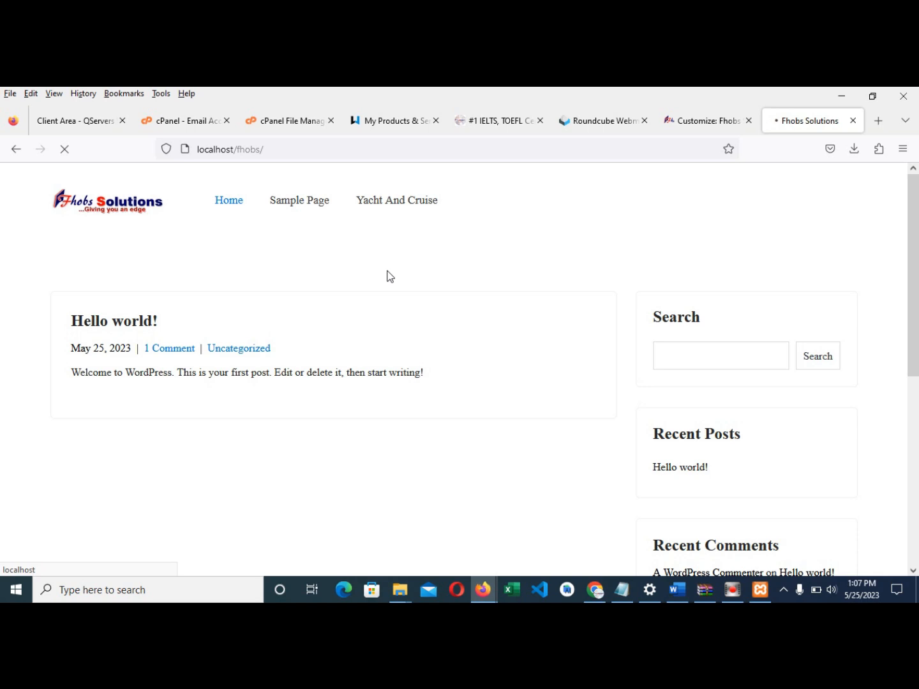
{"action": "scroll", "coordinate": [439, 316], "scroll_direction": "down", "scroll_amount": 2}
{"action": "scroll", "coordinate": [445, 319], "scroll_direction": "up", "scroll_amount": 2}
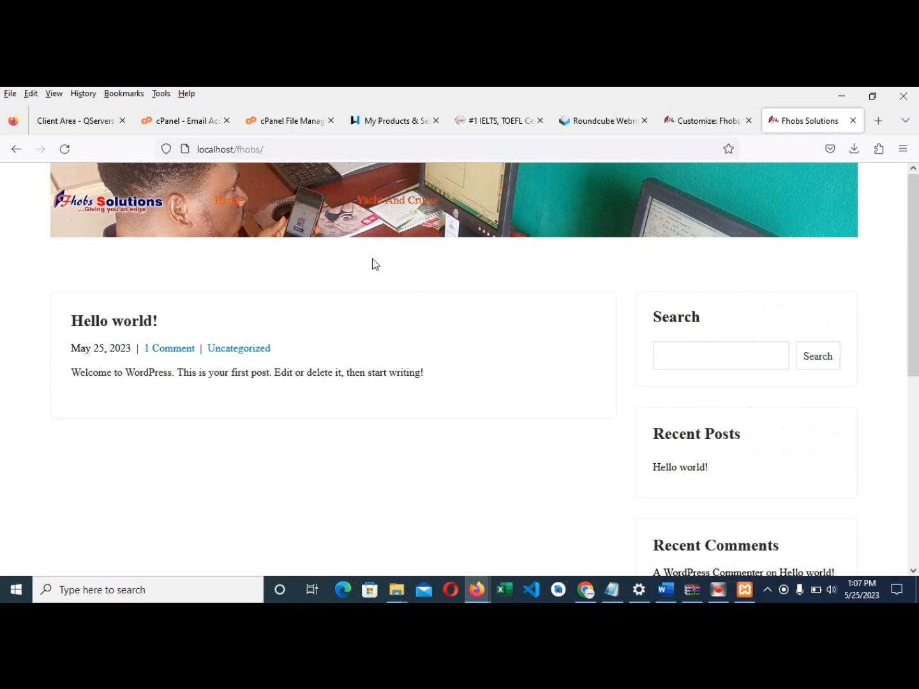
{"action": "left_click", "coordinate": [293, 204]}
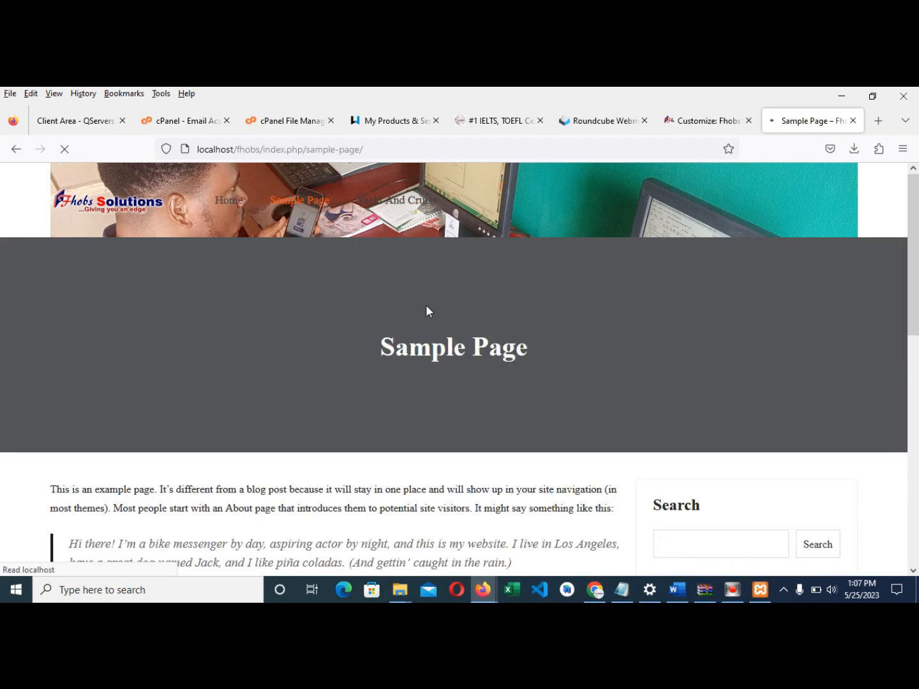
{"action": "scroll", "coordinate": [348, 345], "scroll_direction": "down", "scroll_amount": 4}
{"action": "scroll", "coordinate": [347, 359], "scroll_direction": "up", "scroll_amount": 4}
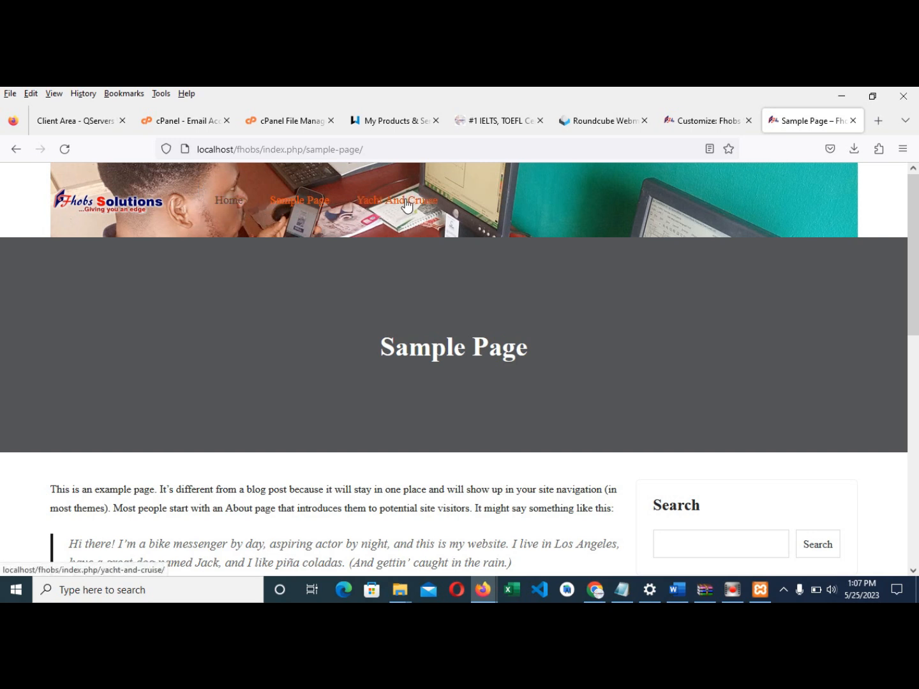
{"action": "left_click", "coordinate": [244, 207]}
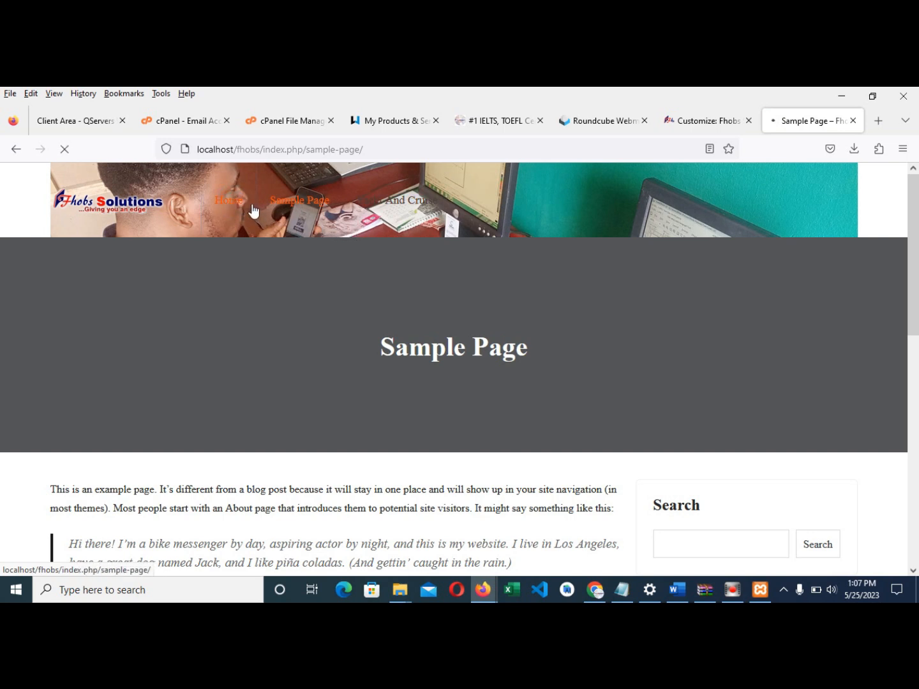
{"action": "left_click", "coordinate": [698, 121]}
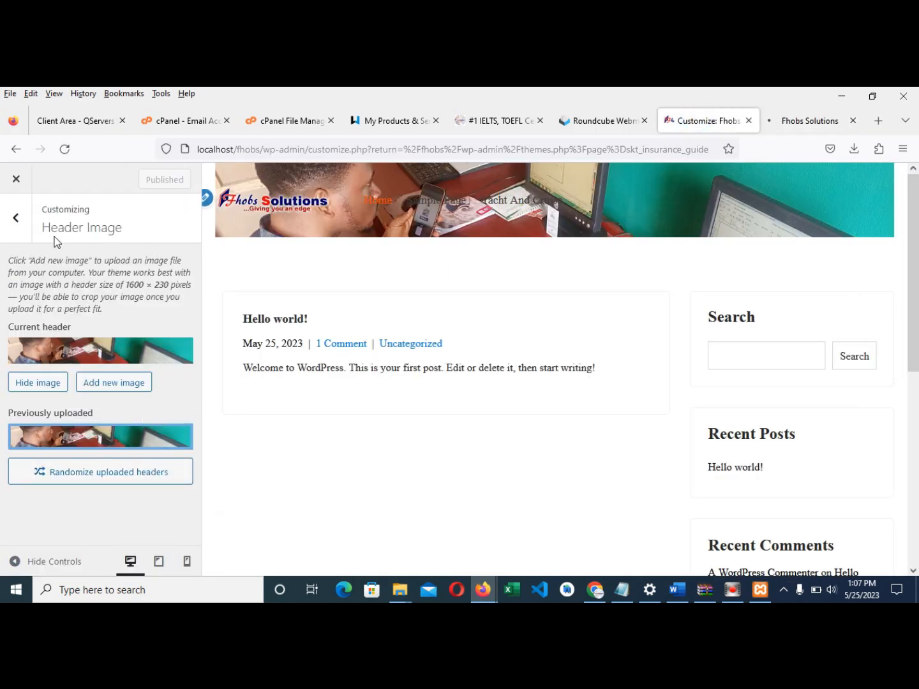
- Return to the main Customizer list and glance at the live site before coming back
{"action": "left_click", "coordinate": [17, 218]}
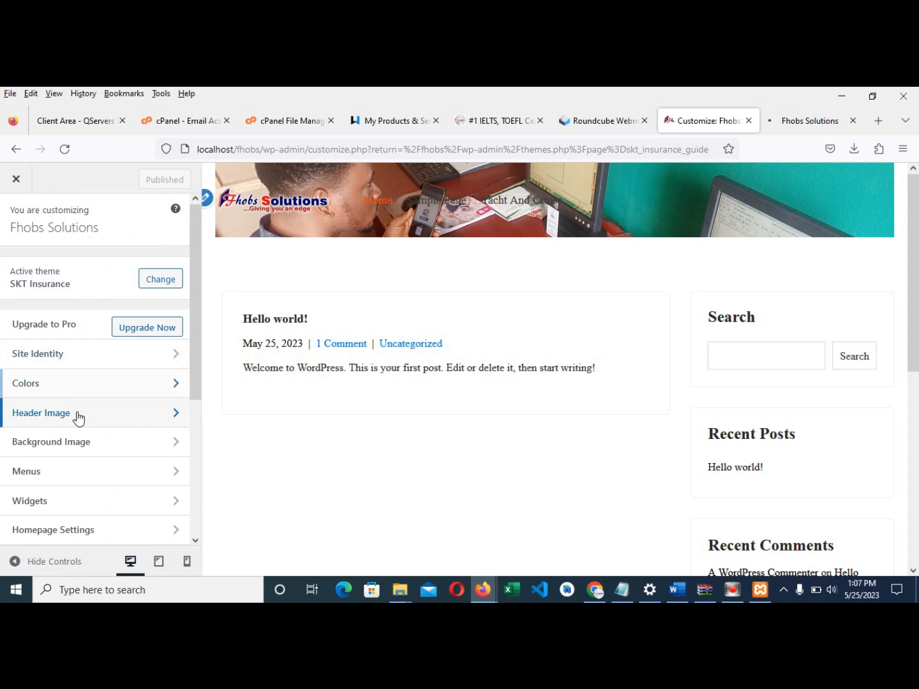
{"action": "scroll", "coordinate": [128, 424], "scroll_direction": "down", "scroll_amount": 2}
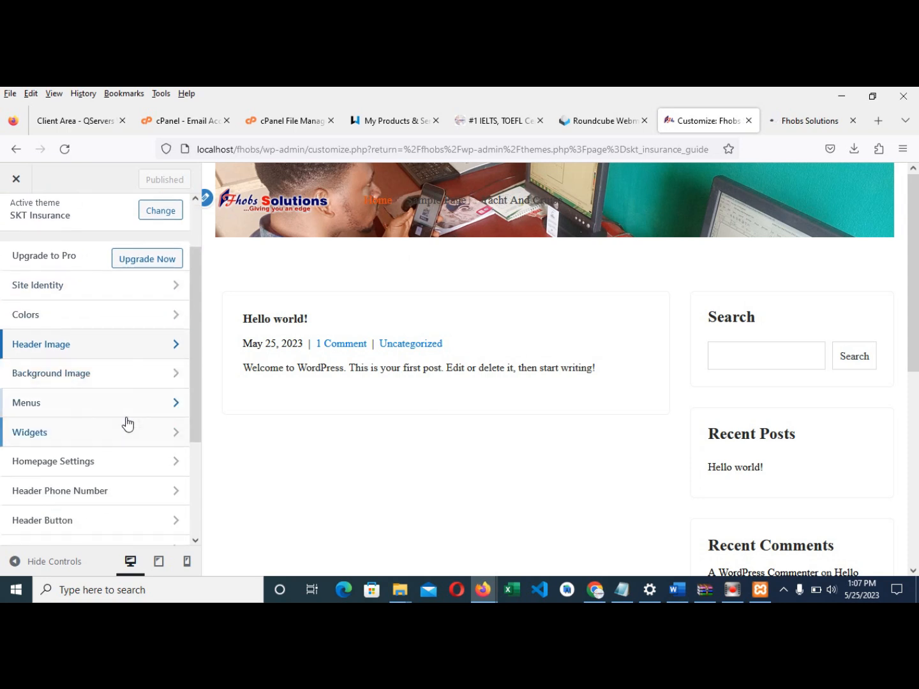
{"action": "left_click", "coordinate": [785, 121]}
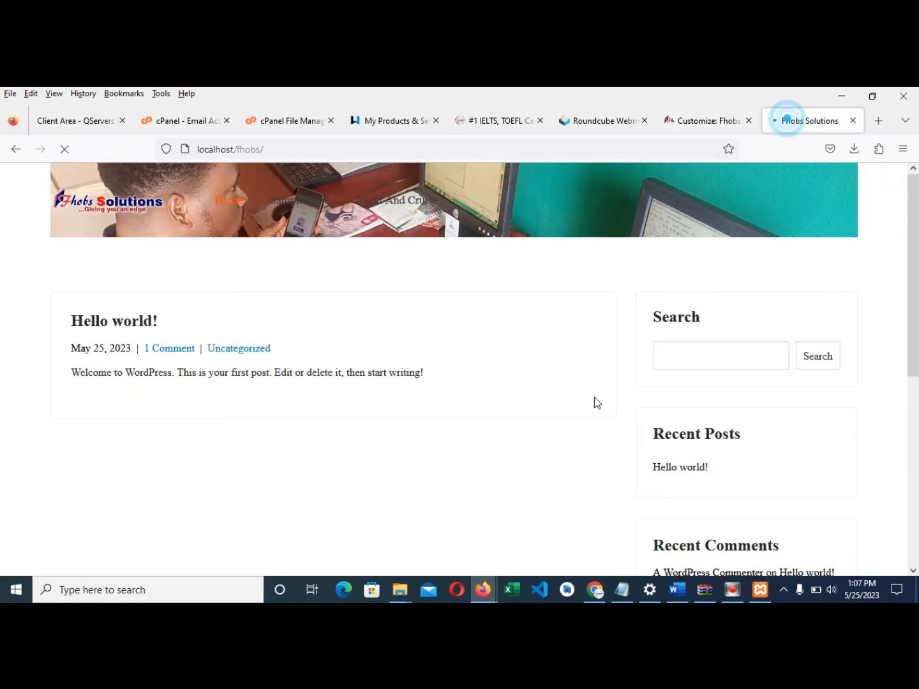
{"action": "scroll", "coordinate": [514, 402], "scroll_direction": "down", "scroll_amount": 5}
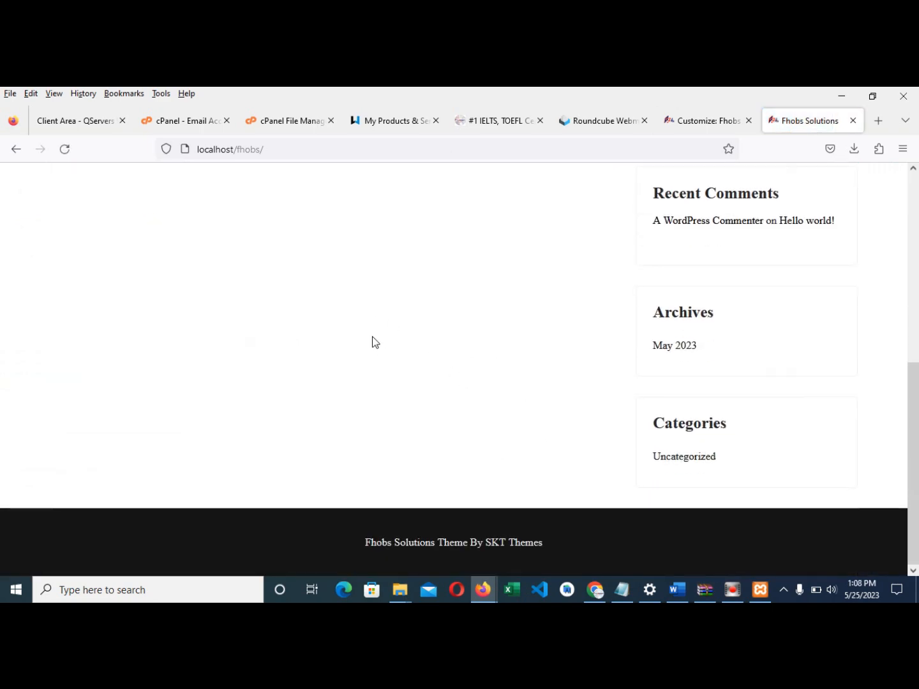
{"action": "scroll", "coordinate": [366, 343], "scroll_direction": "up", "scroll_amount": 2}
{"action": "left_click", "coordinate": [692, 125]}
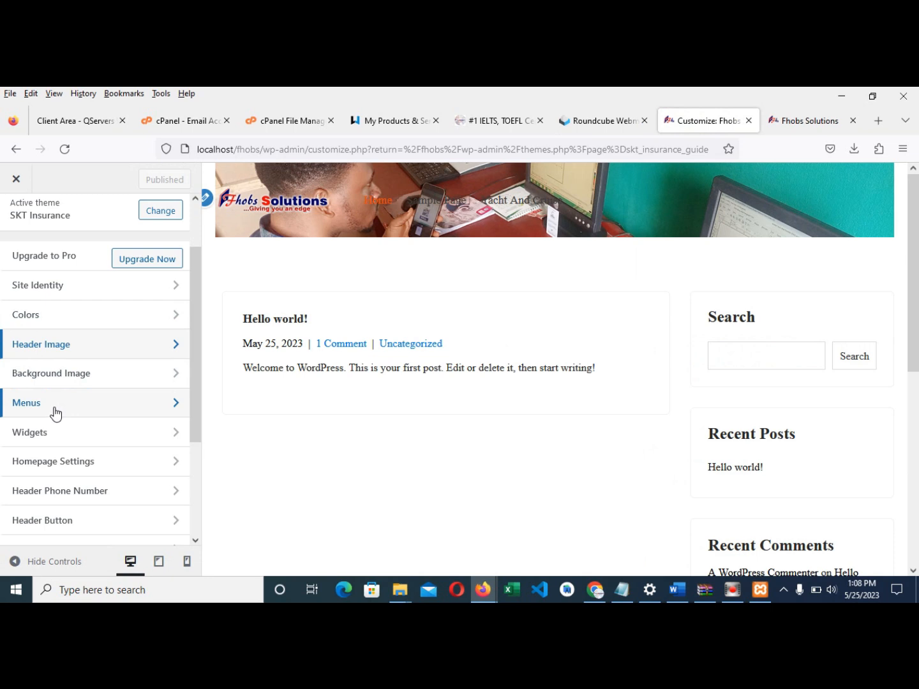
- Open Widgets, check the live site's empty footer, then open the Footer Column 1 area
{"action": "scroll", "coordinate": [56, 414], "scroll_direction": "down", "scroll_amount": 2}
{"action": "left_click", "coordinate": [64, 374]}
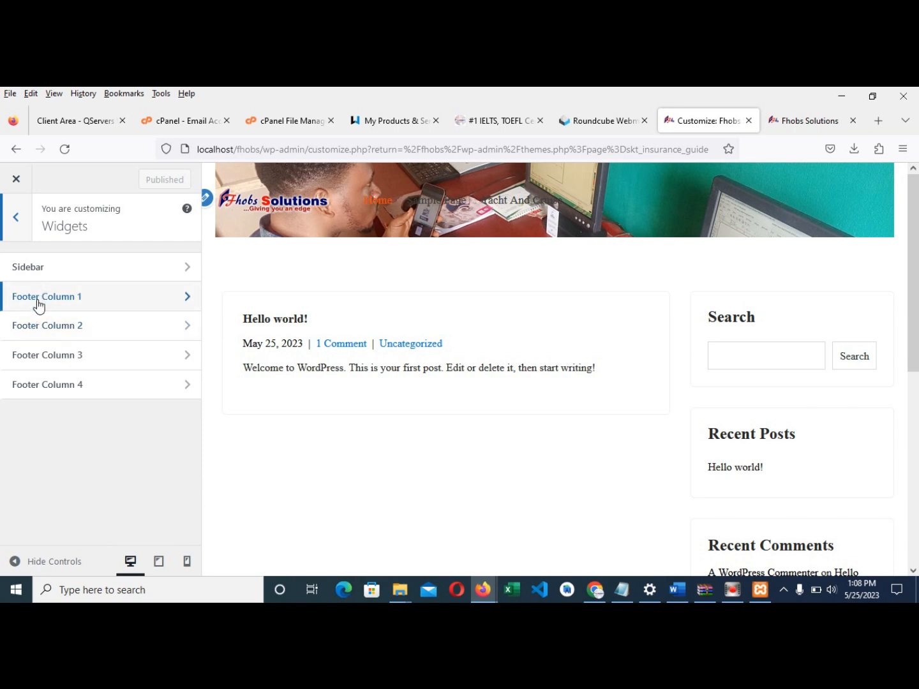
{"action": "left_click", "coordinate": [795, 121]}
{"action": "scroll", "coordinate": [485, 422], "scroll_direction": "down", "scroll_amount": 3}
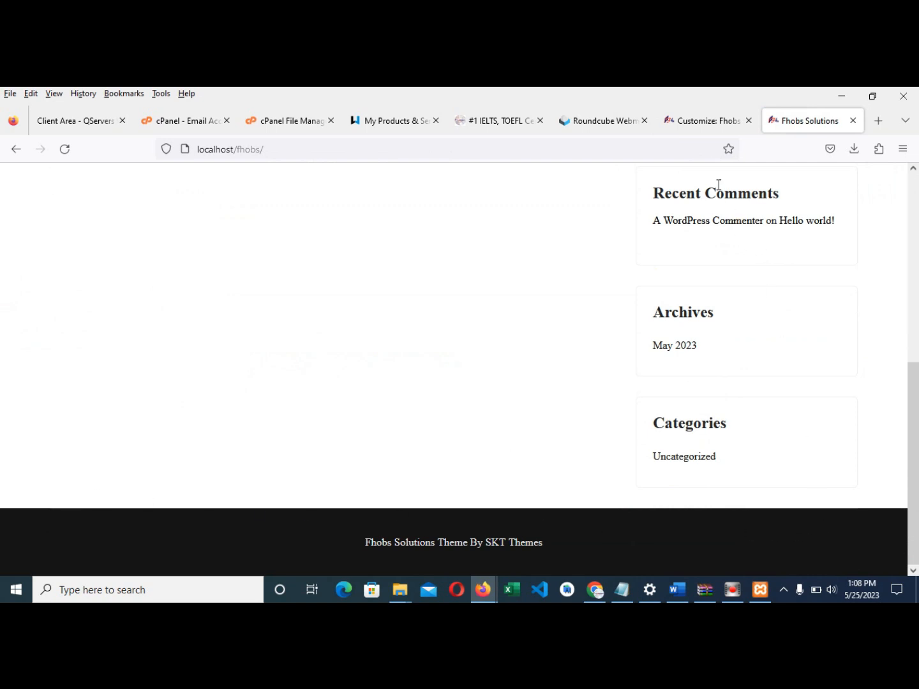
{"action": "left_click", "coordinate": [691, 120]}
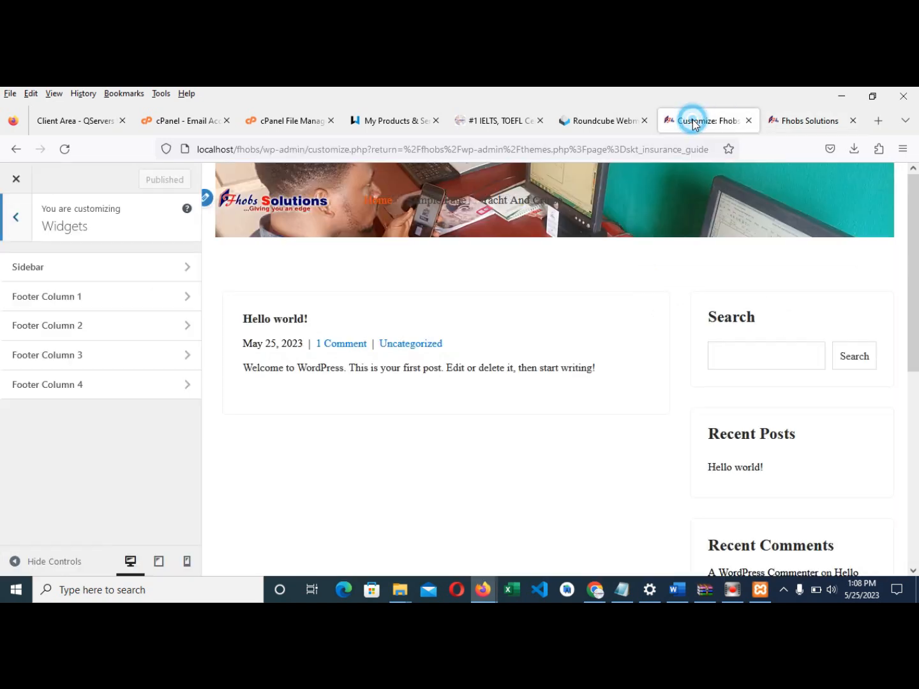
{"action": "left_click", "coordinate": [118, 297]}
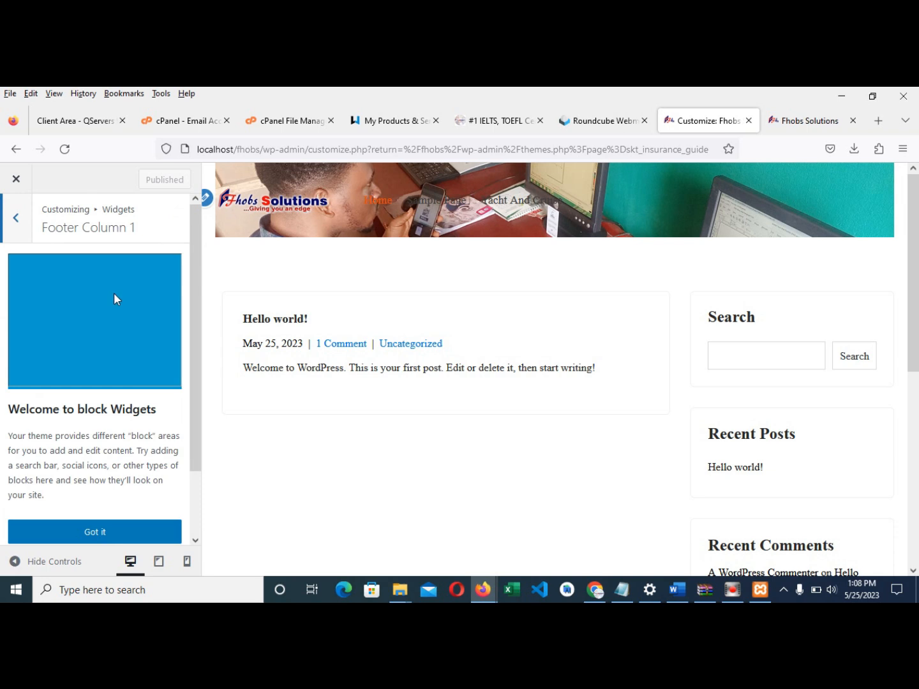
- Dismiss the block widgets welcome guide and add an H2 heading 'Our Mission' to Footer Column 1
{"action": "scroll", "coordinate": [128, 396], "scroll_direction": "down", "scroll_amount": 2}
{"action": "left_click", "coordinate": [124, 460]}
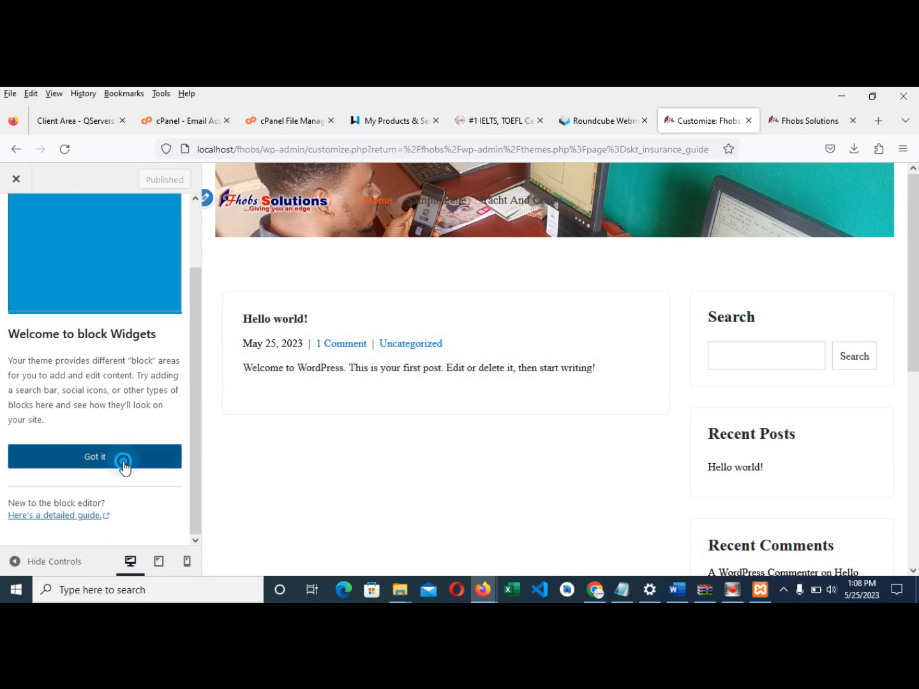
{"action": "left_click", "coordinate": [124, 461]}
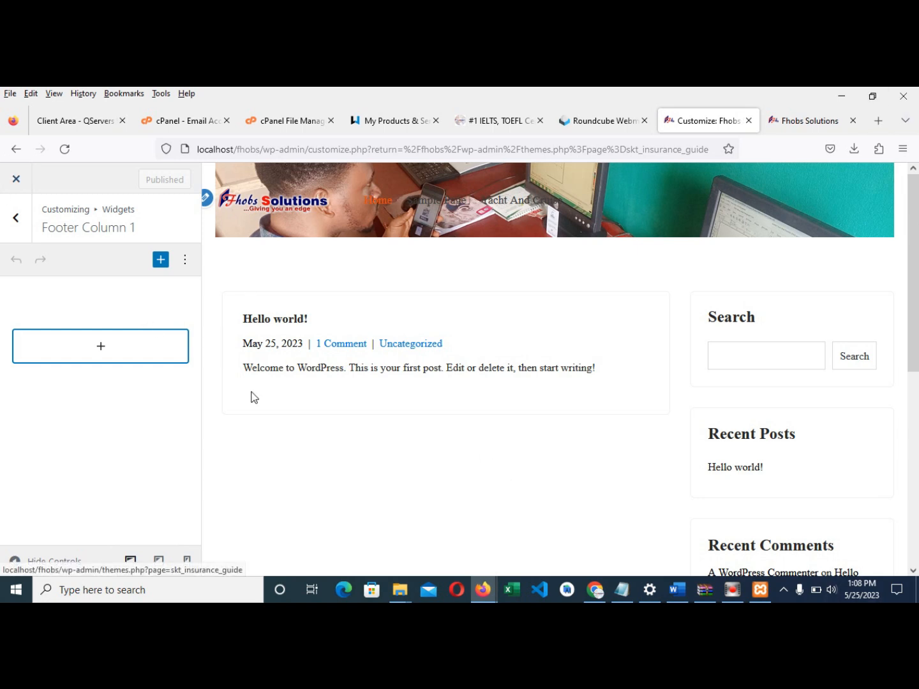
{"action": "left_click", "coordinate": [102, 352]}
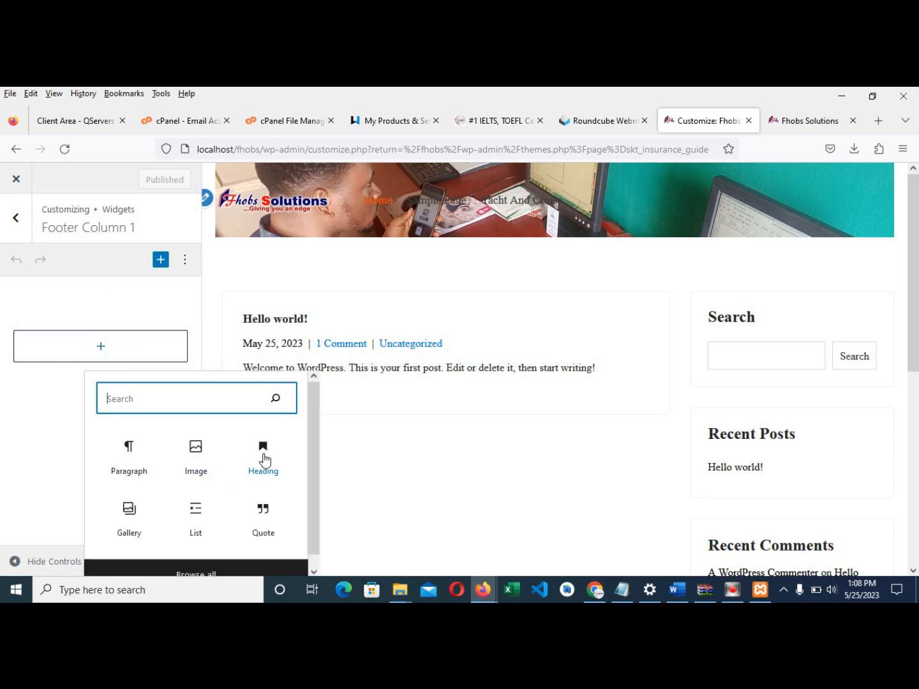
{"action": "left_click", "coordinate": [262, 457]}
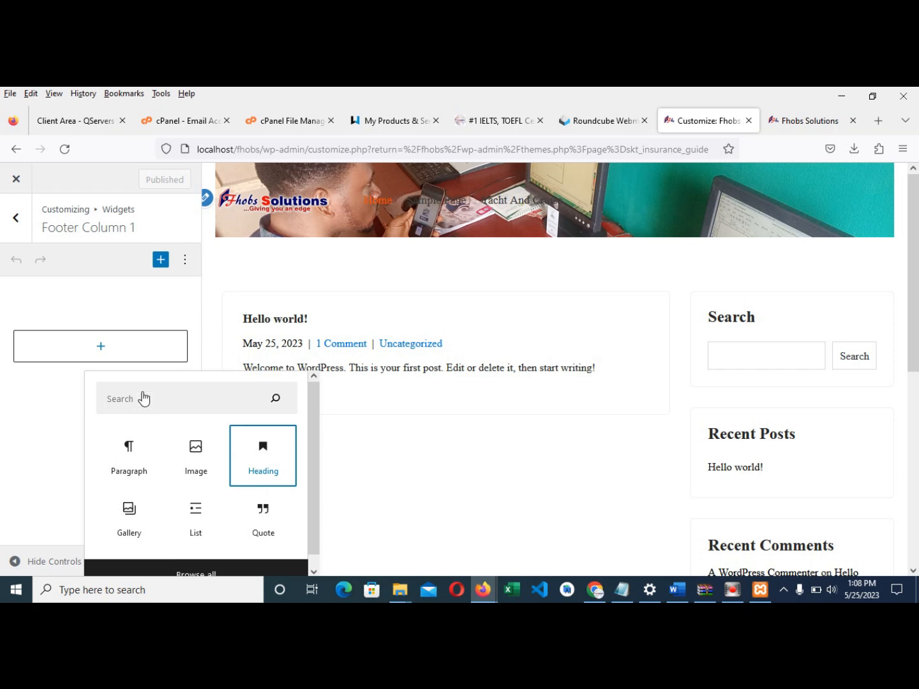
{"action": "left_click", "coordinate": [265, 467]}
{"action": "left_click", "coordinate": [93, 348]}
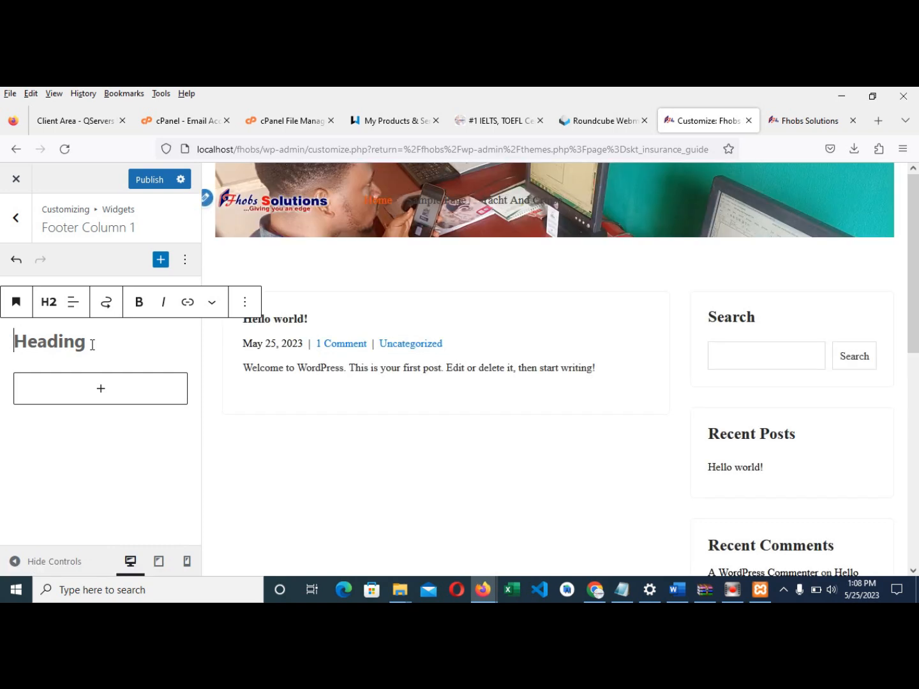
{"action": "type", "text": "O"}
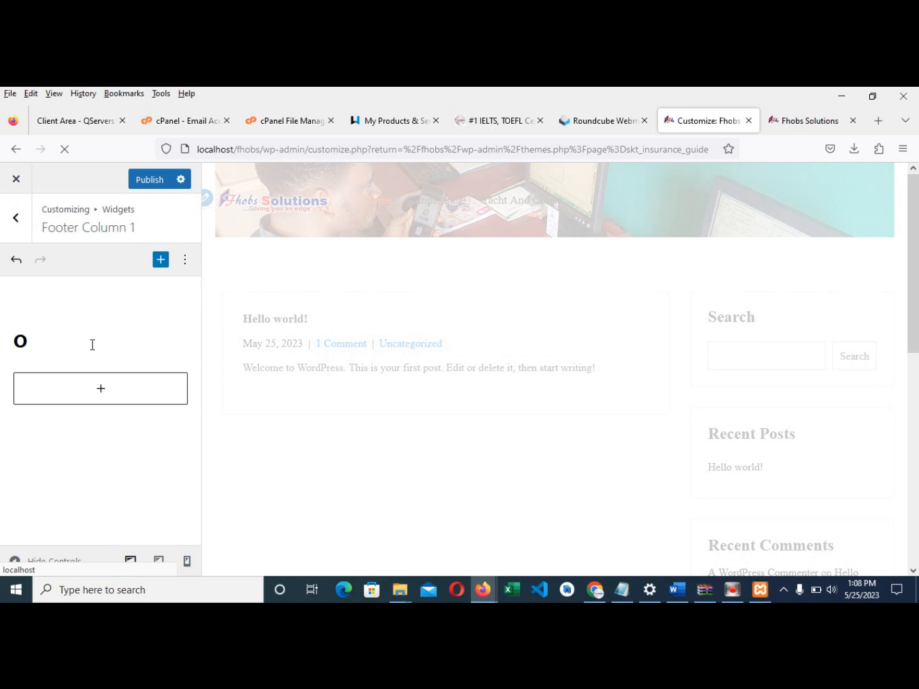
{"action": "type", "text": "ur Mission"}
{"action": "scroll", "coordinate": [641, 384], "scroll_direction": "down", "scroll_amount": 10}
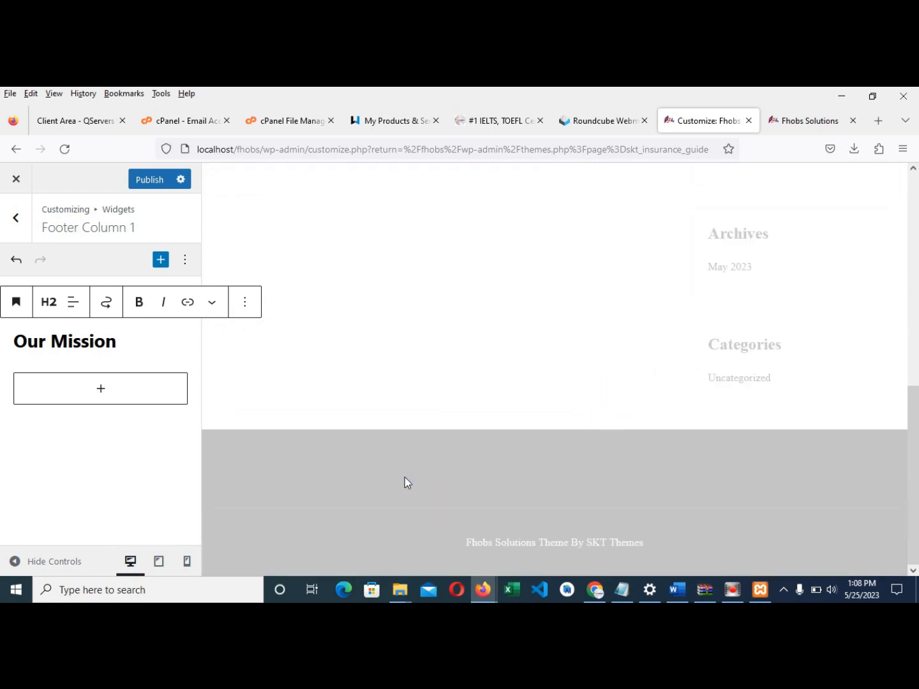
- Add the mission statement paragraph about leading ICT in West Africa, publish, and return to Widgets
{"action": "left_click", "coordinate": [101, 390]}
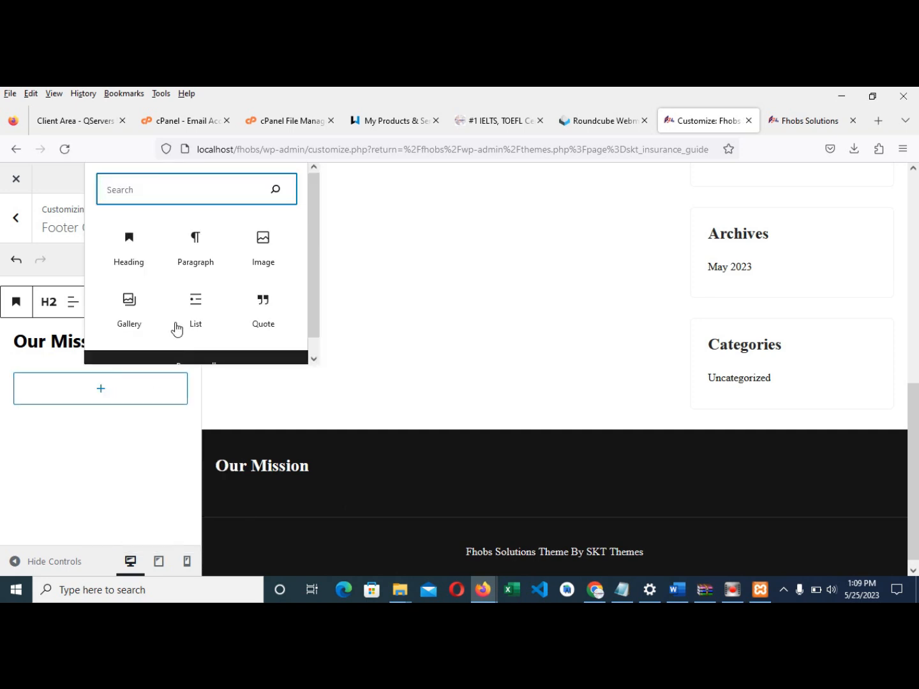
{"action": "left_click", "coordinate": [195, 260]}
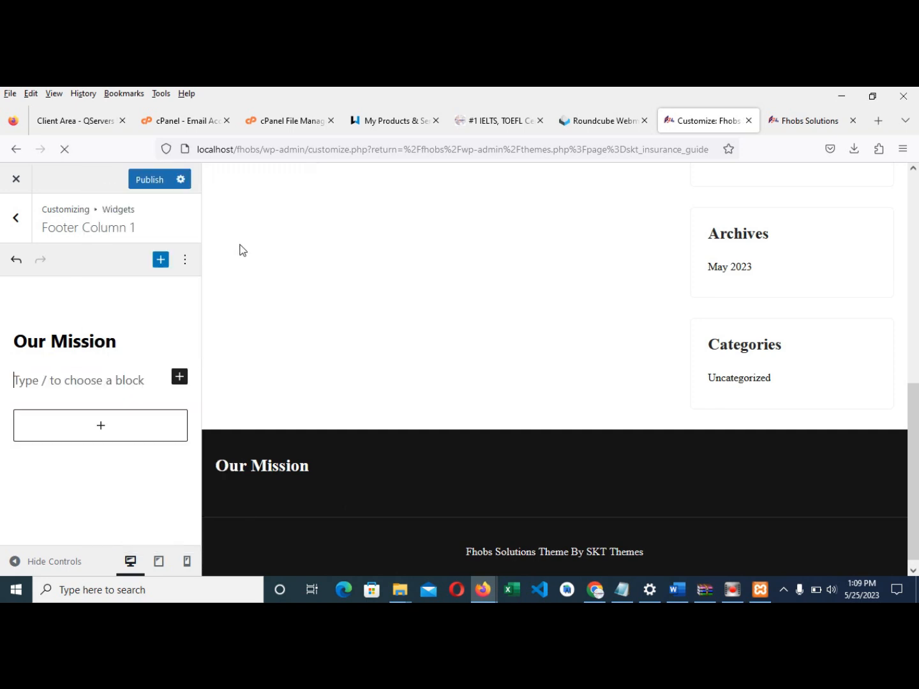
{"action": "left_click", "coordinate": [124, 381]}
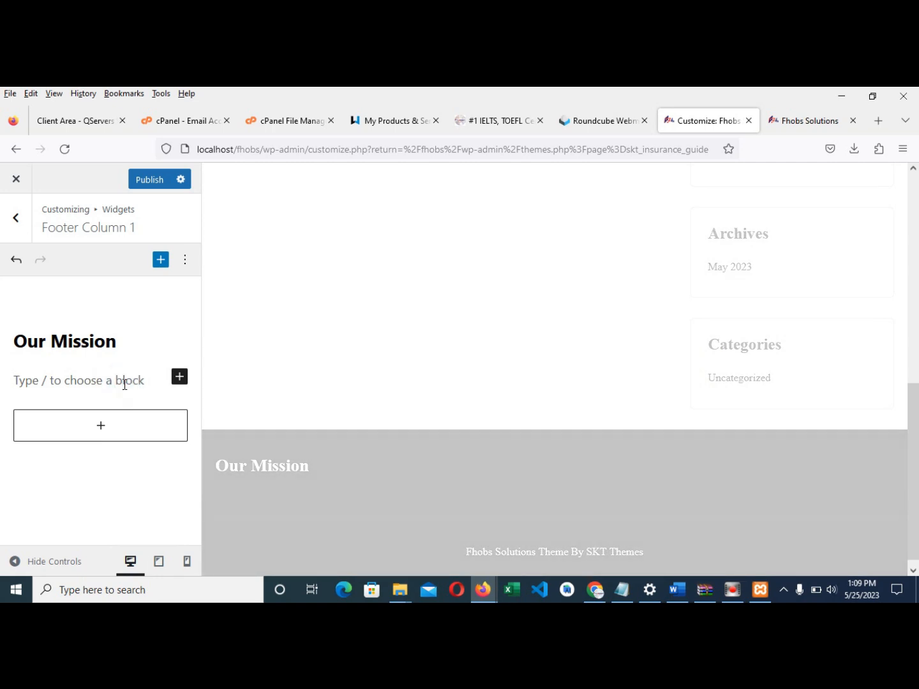
{"action": "type", "text": "Our"}
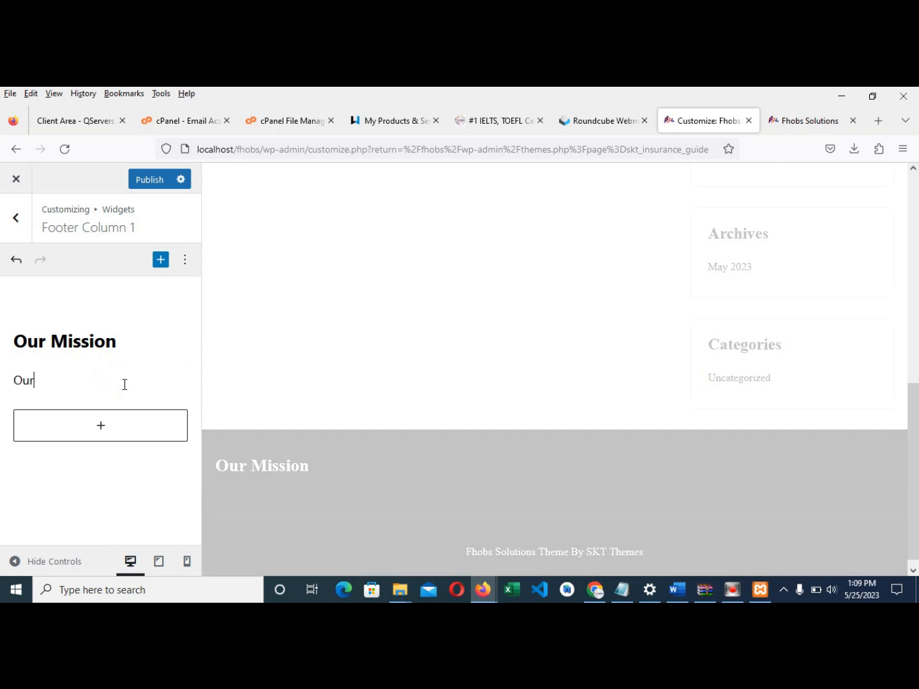
{"action": "type", "text": " Mission is to be the leading ICT firm"}
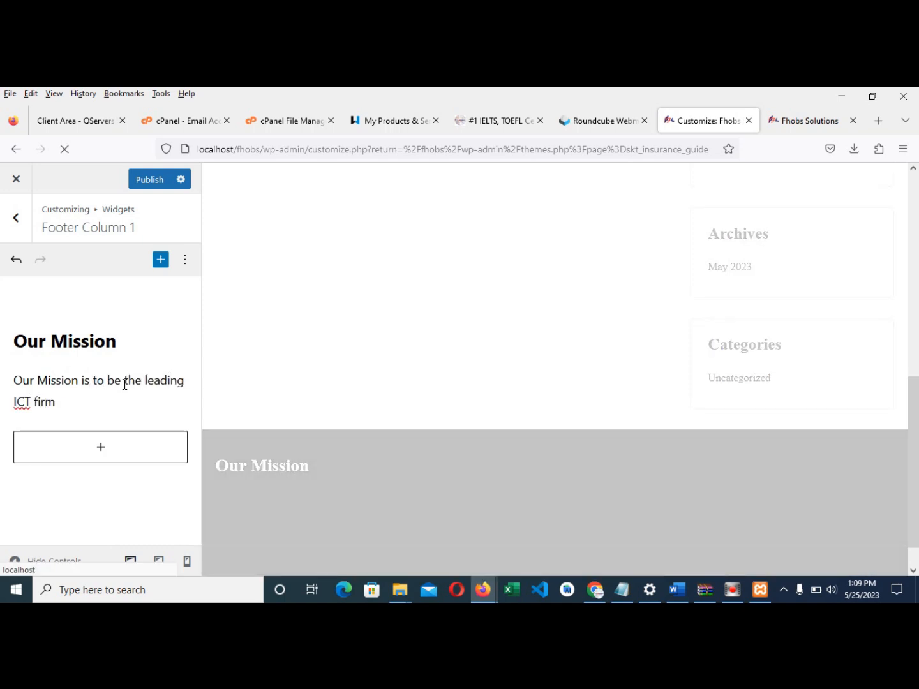
{"action": "type", "text": " in the whole of"}
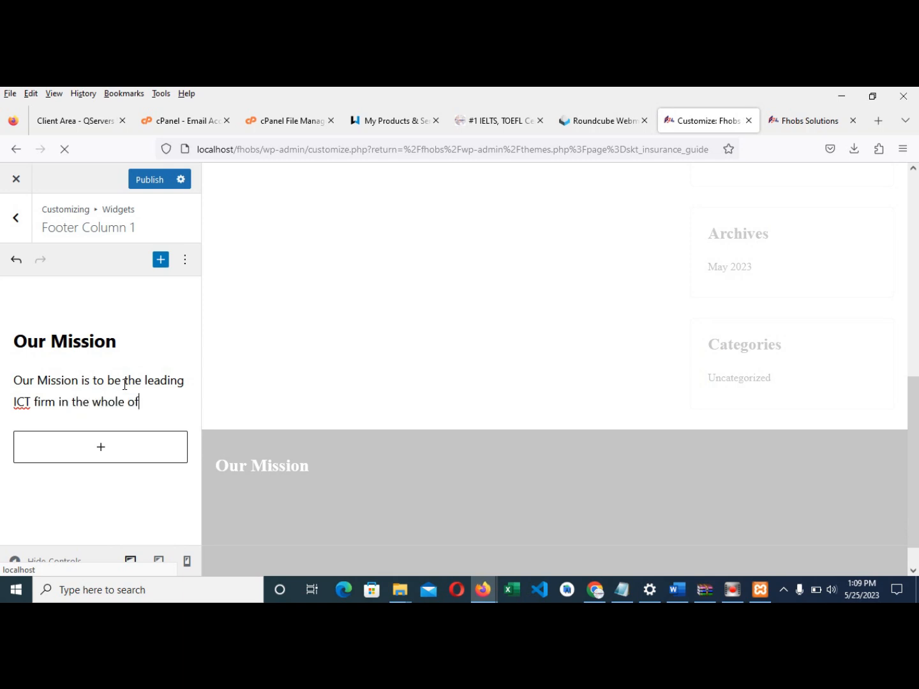
{"action": "type", "text": " West Africa"}
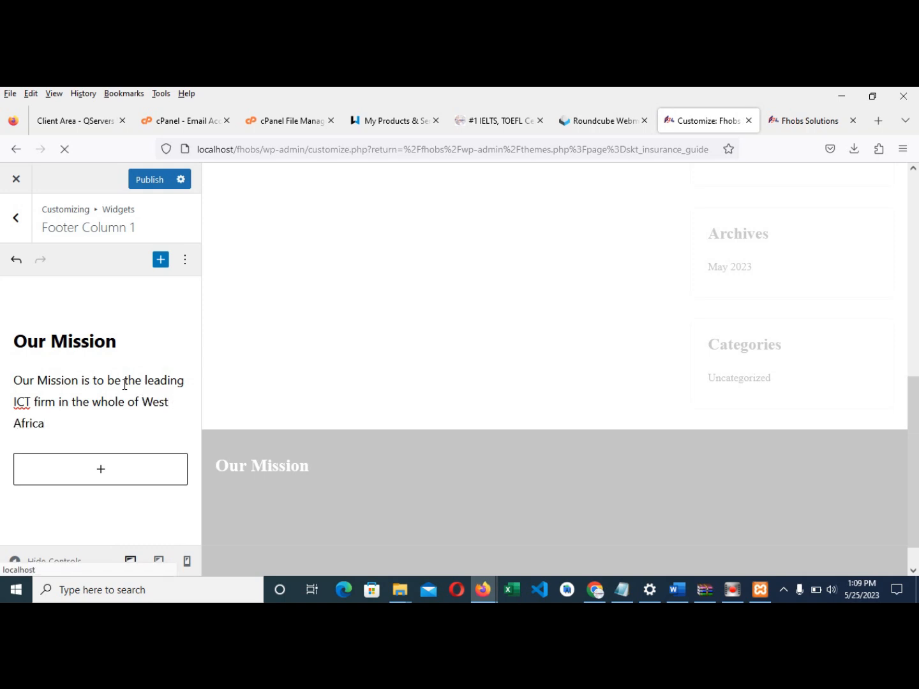
{"action": "type", "text": " bridging the gap be"}
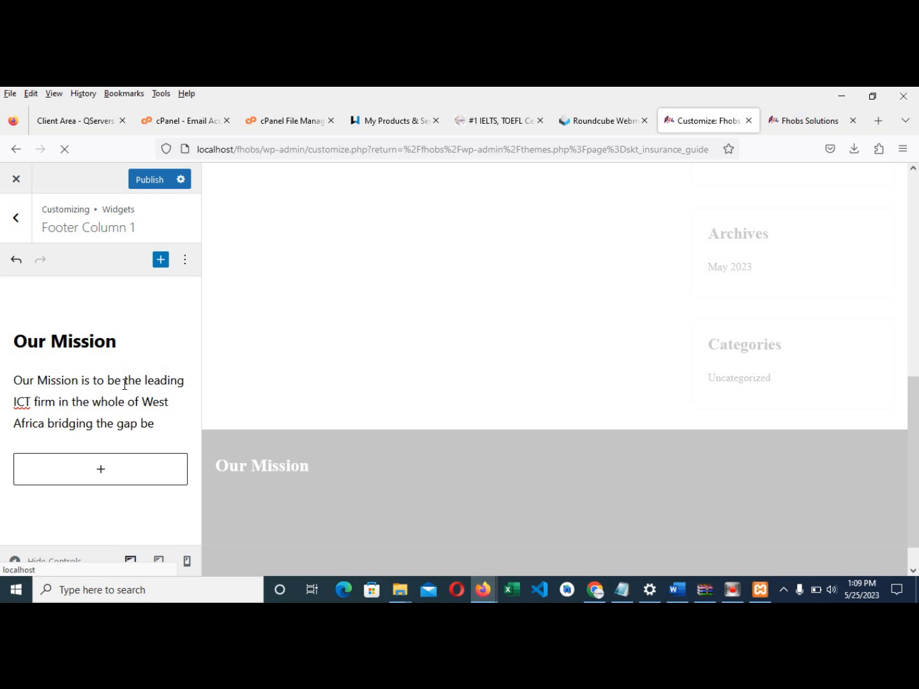
{"action": "type", "text": "tween the"}
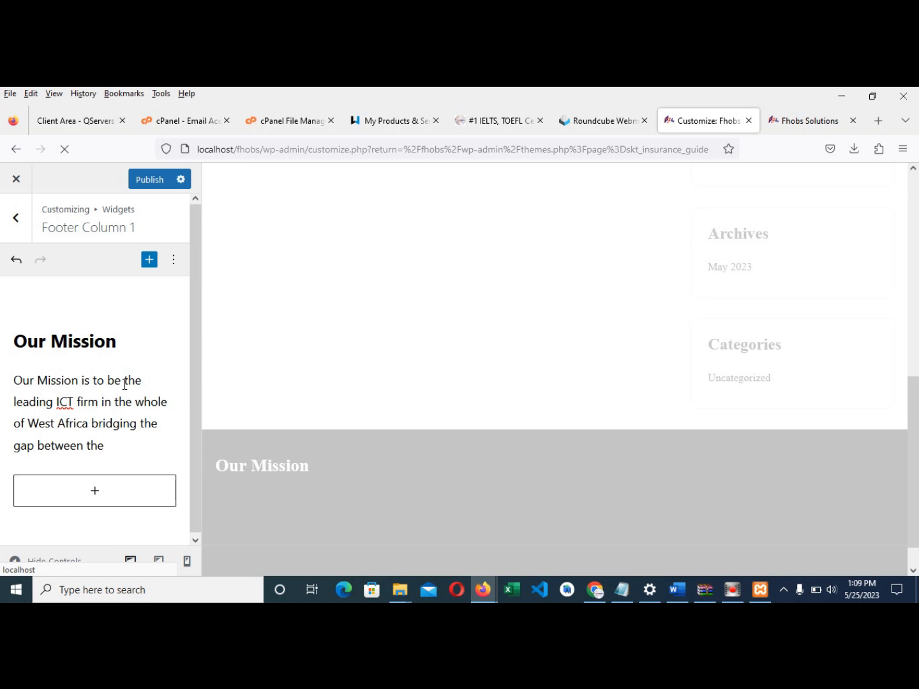
{"action": "type", "text": "world of Internet"}
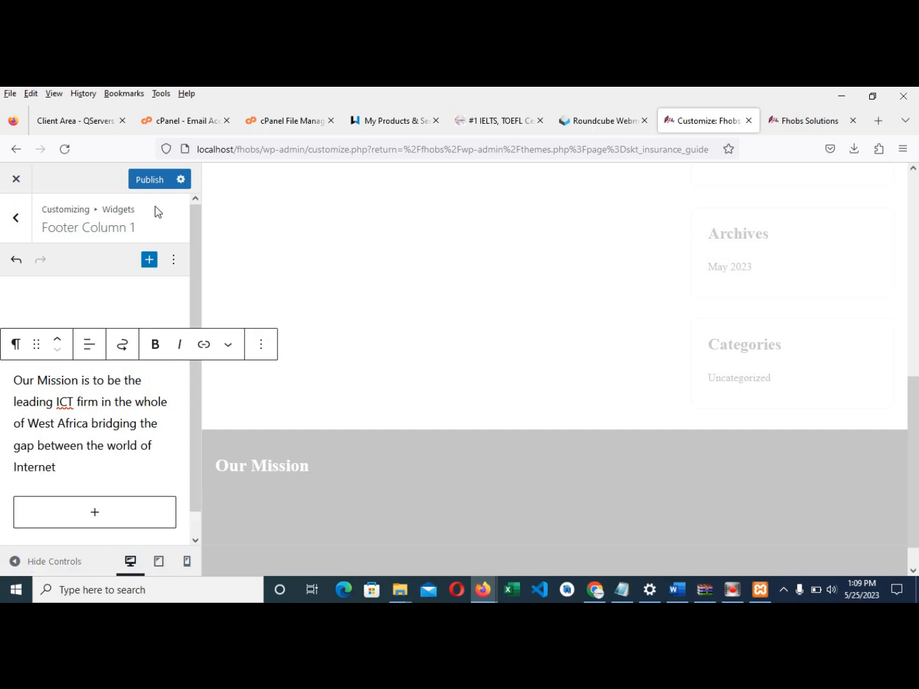
{"action": "left_click", "coordinate": [148, 179]}
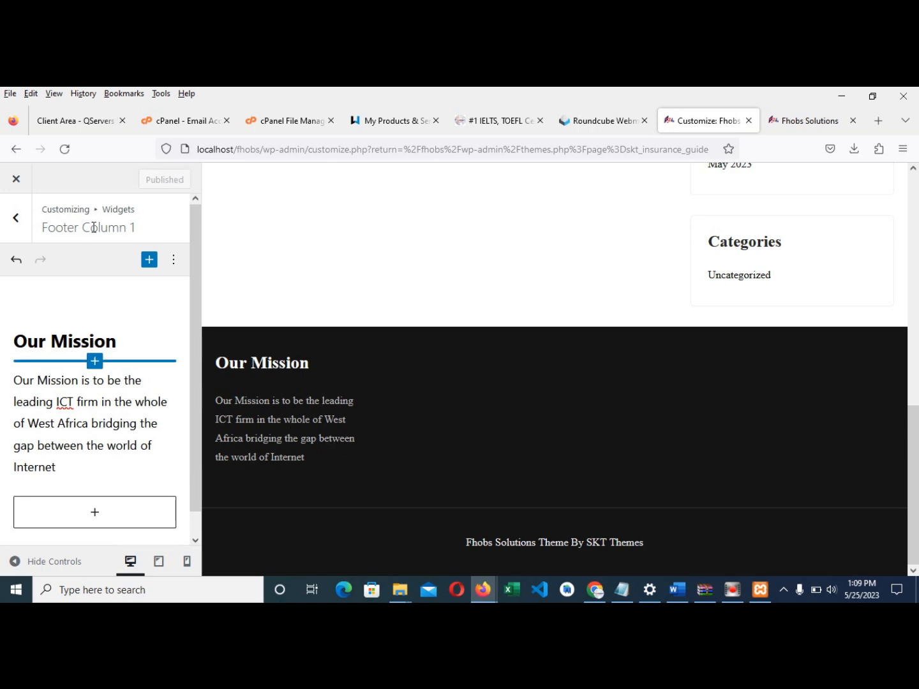
{"action": "left_click", "coordinate": [16, 224]}
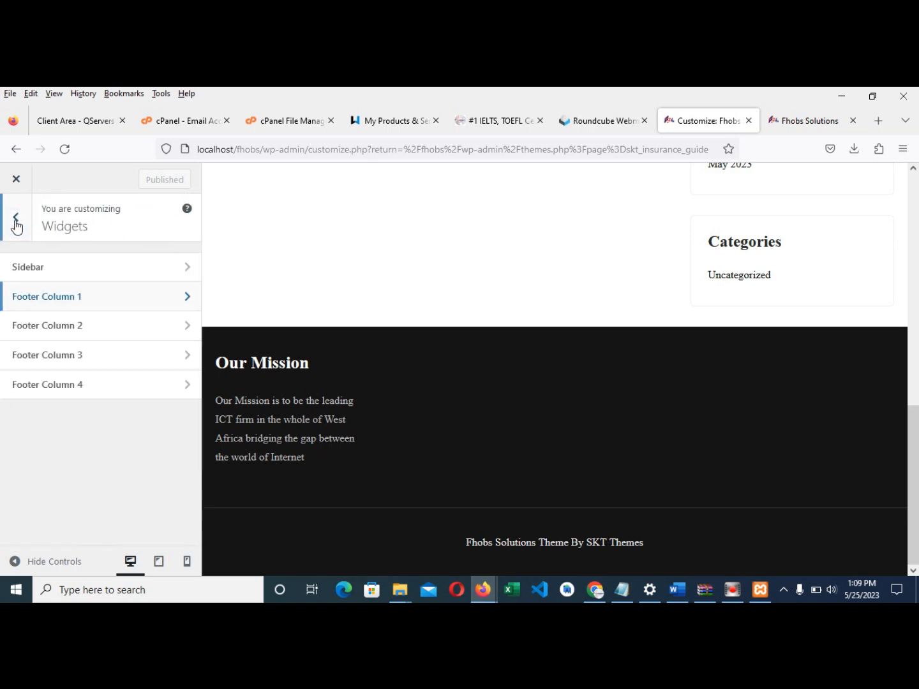
- Add an H2 heading reading 'Vision' to Footer Column 2
{"action": "left_click", "coordinate": [58, 329]}
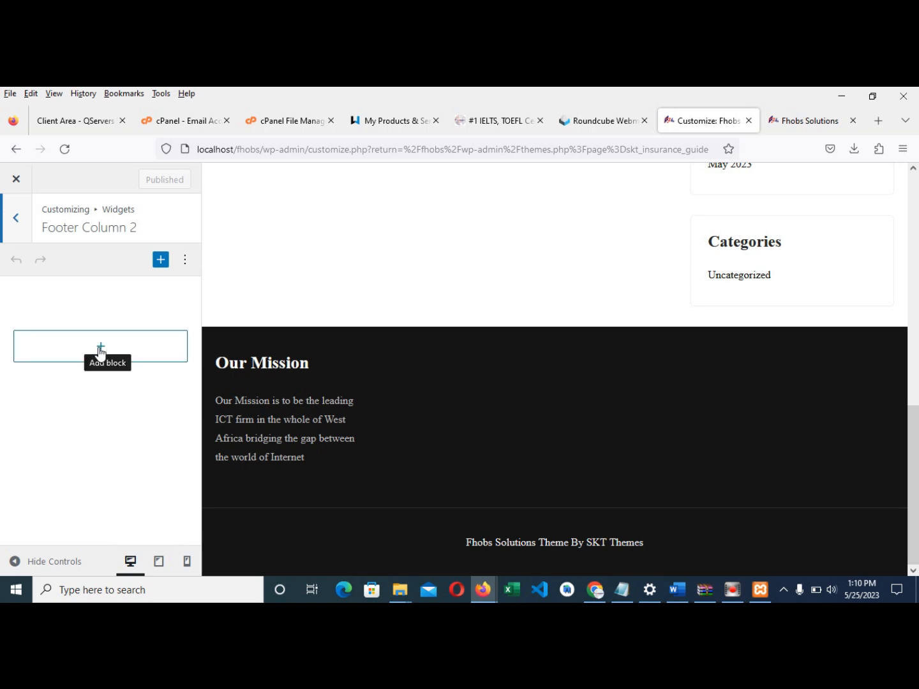
{"action": "left_click", "coordinate": [101, 349]}
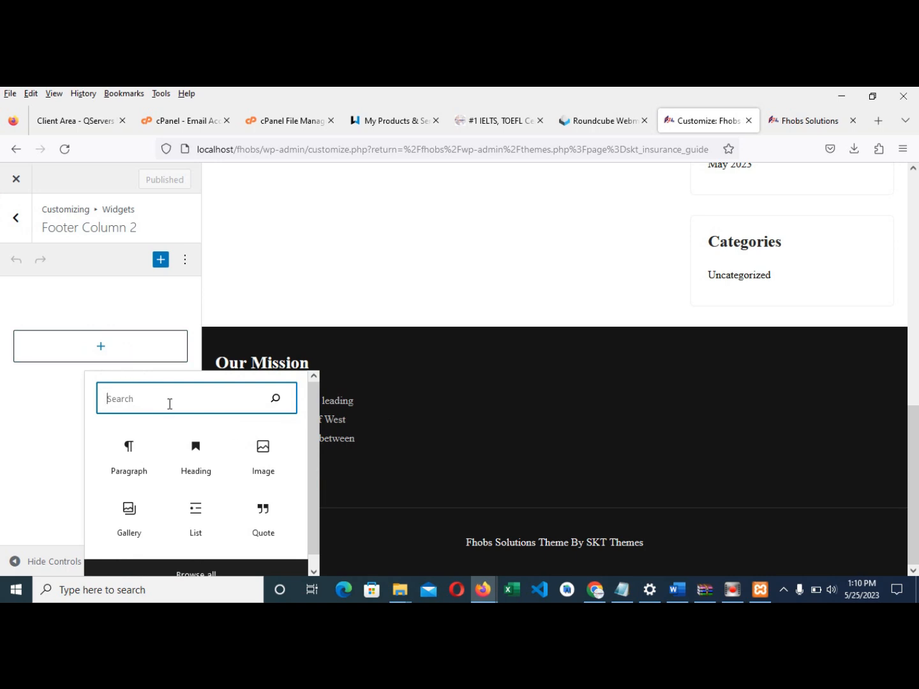
{"action": "left_click", "coordinate": [194, 460]}
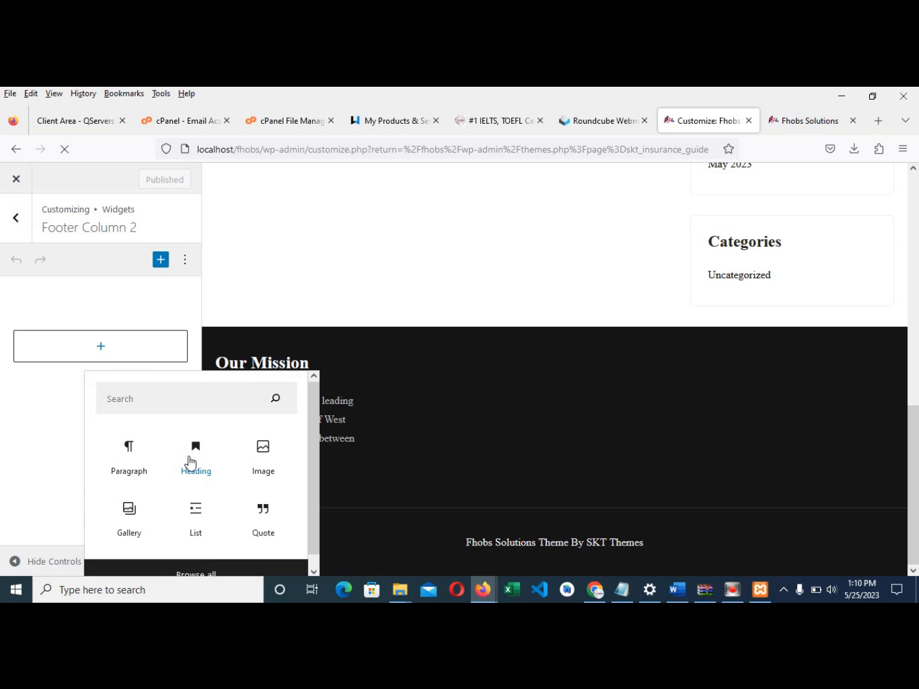
{"action": "left_click", "coordinate": [192, 463]}
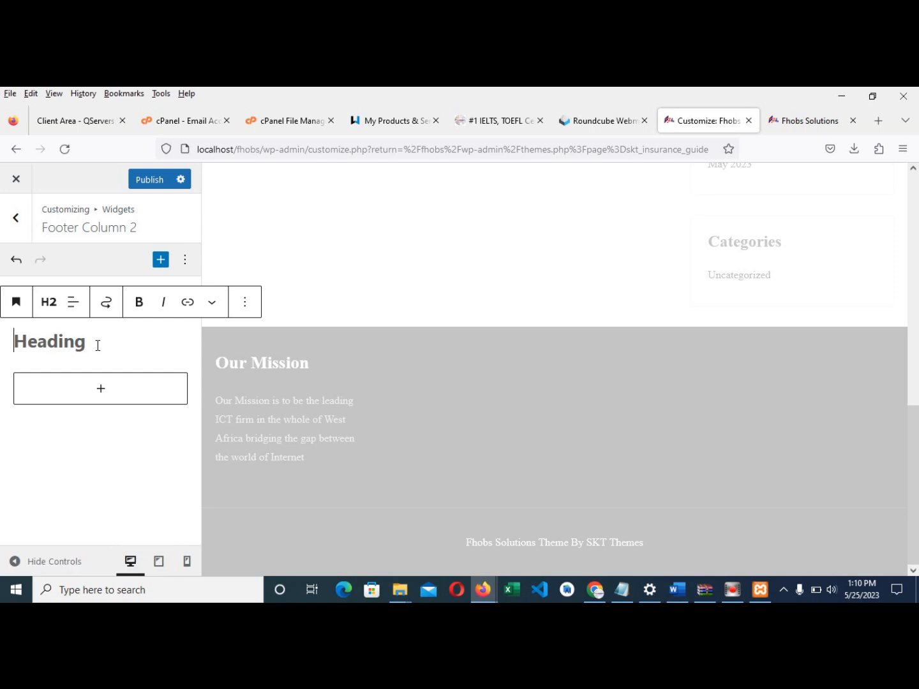
{"action": "type", "text": "Vision"}
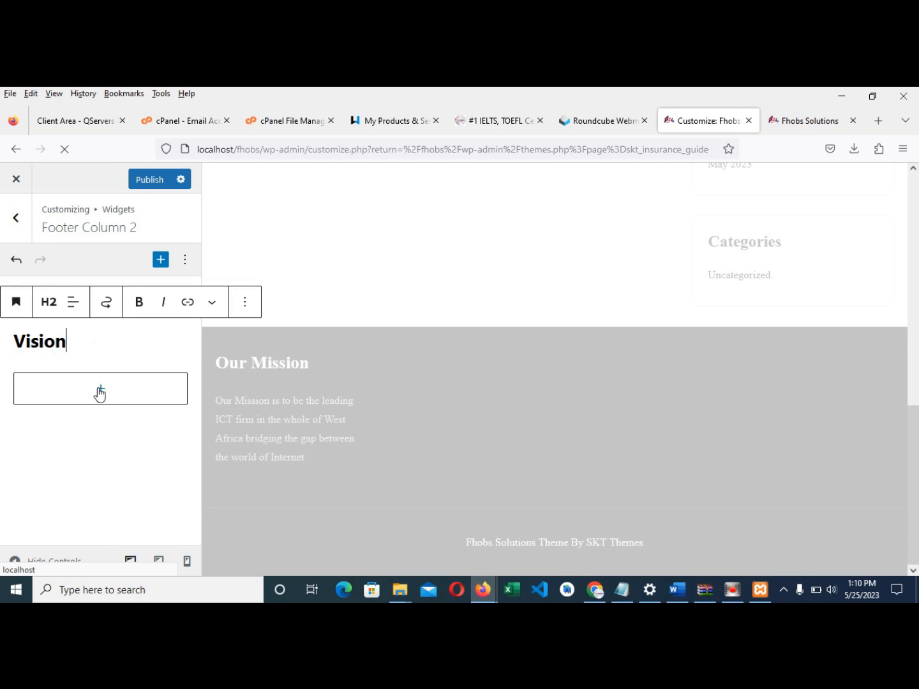
- Cancel the block list and erase the Vision heading text to retype it
{"action": "left_click", "coordinate": [148, 382]}
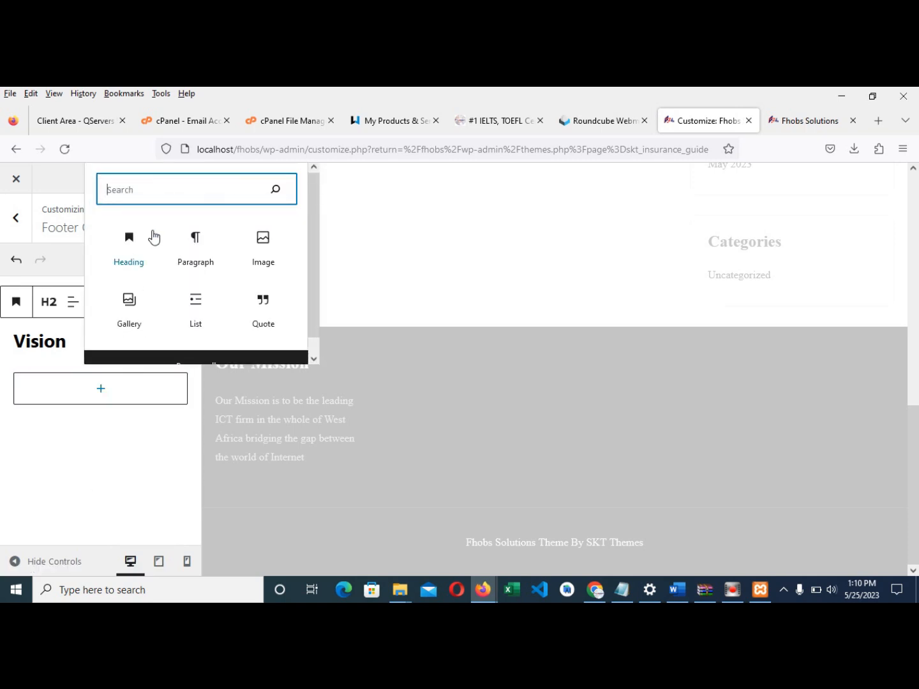
{"action": "left_click", "coordinate": [52, 338]}
{"action": "left_click_drag", "start_coordinate": [68, 342], "coordinate": [5, 341]}
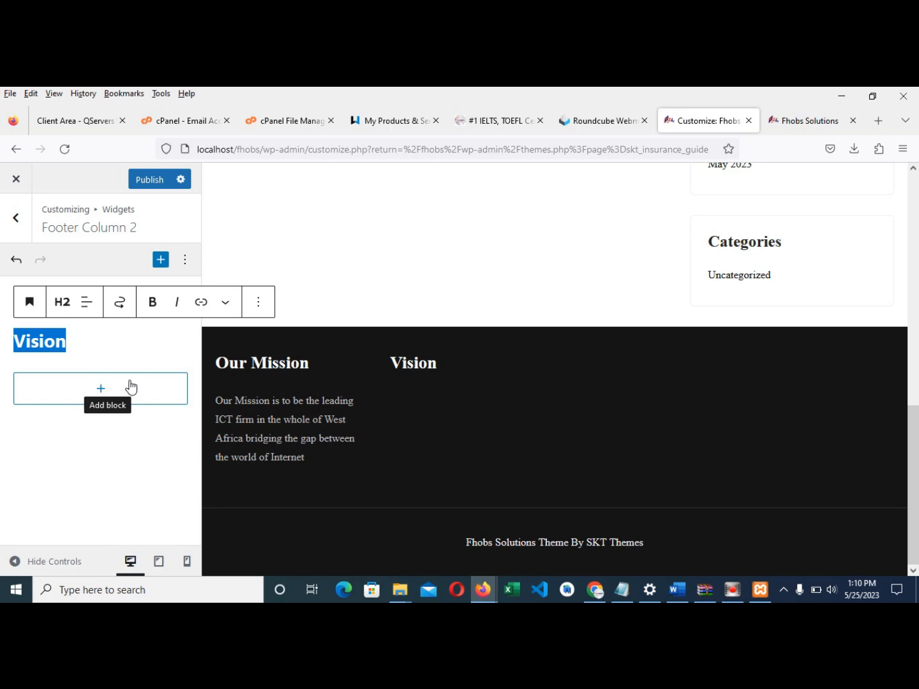
{"action": "left_click", "coordinate": [111, 348]}
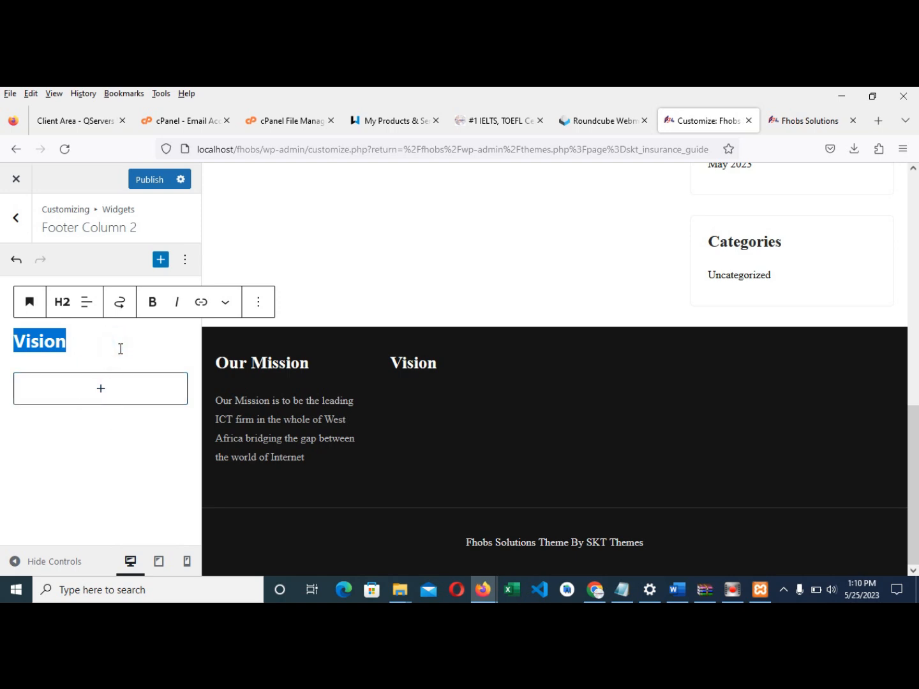
{"action": "left_click", "coordinate": [121, 348]}
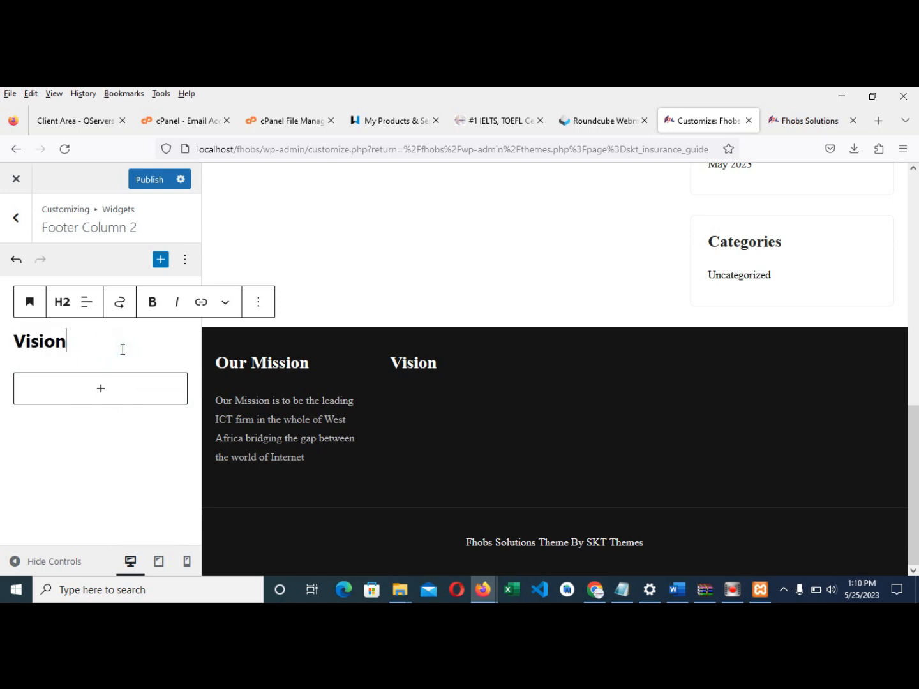
{"action": "key", "text": "BackSpace"}
{"action": "key", "text": "BackSpace"}
{"action": "key", "text": "BackSpace"}
{"action": "key", "text": "BackSpace"}
{"action": "key", "text": "BackSpace"}
{"action": "key", "text": "BackSpace"}
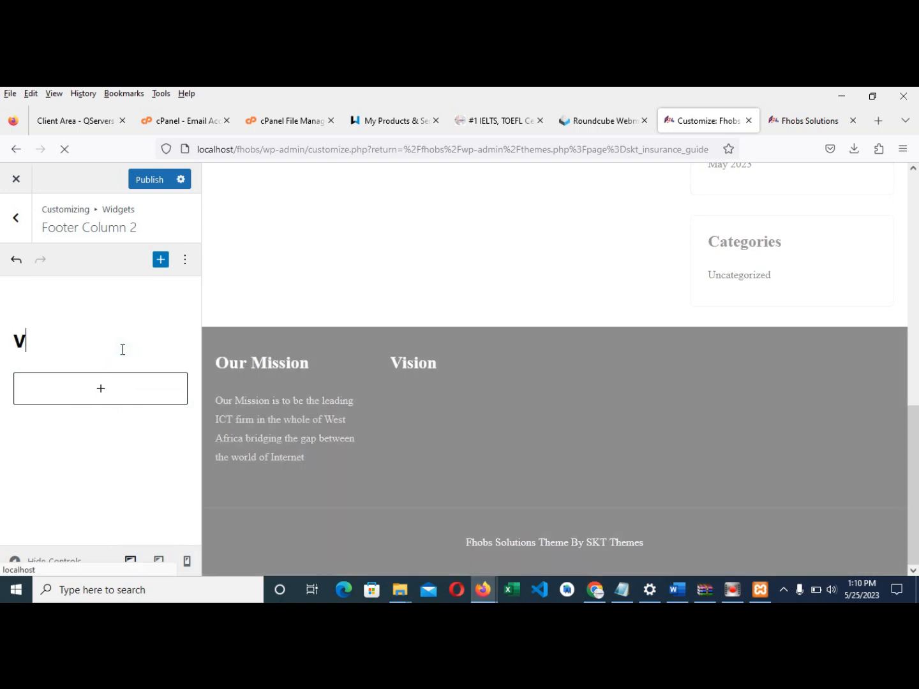
- Retitle the heading 'Contact Us' and add a Paragraph block beneath it
{"action": "type", "text": "Conta"}
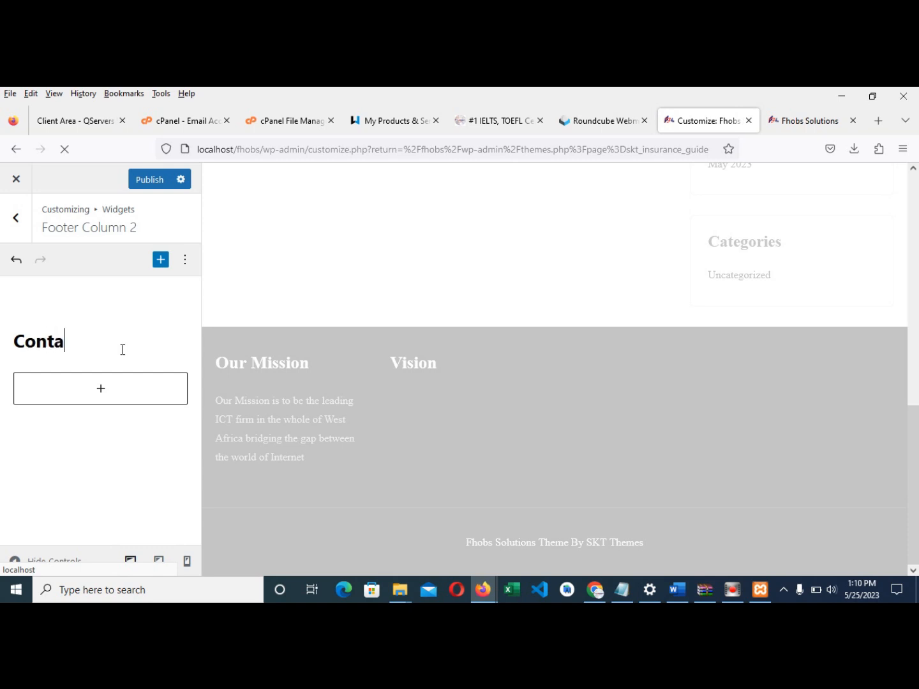
{"action": "type", "text": "ct Us"}
{"action": "left_click", "coordinate": [102, 393]}
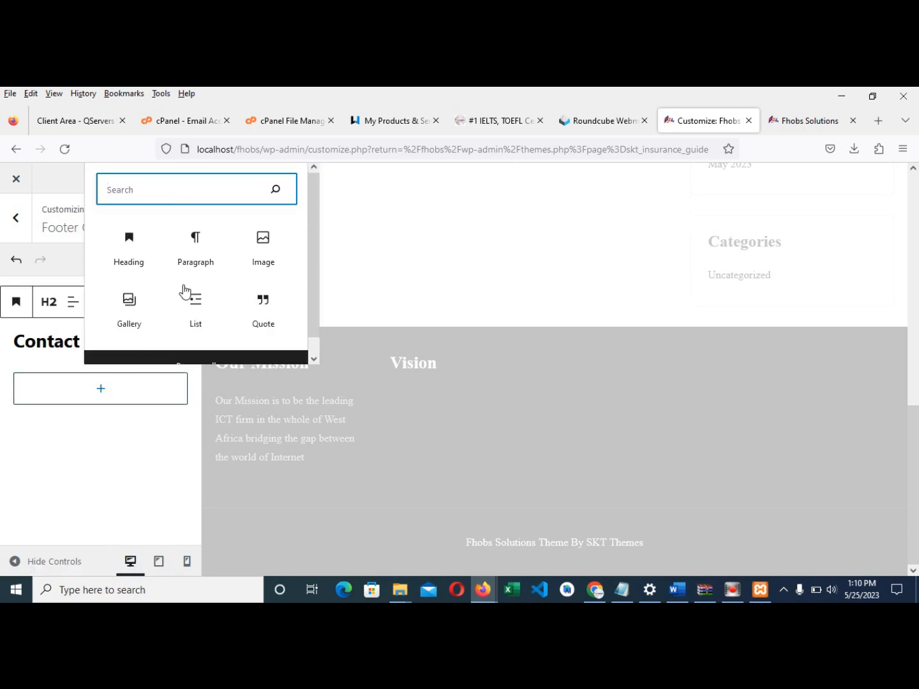
{"action": "left_click", "coordinate": [190, 254]}
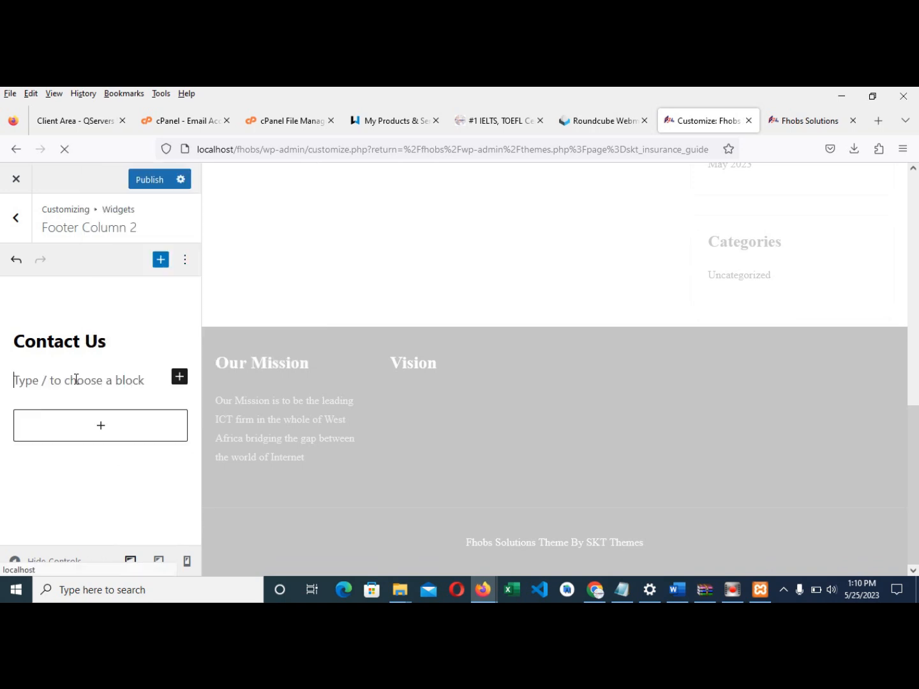
- Type the office street address and phone number into the paragraph, fixing typos, and publish
{"action": "type", "text": "O"}
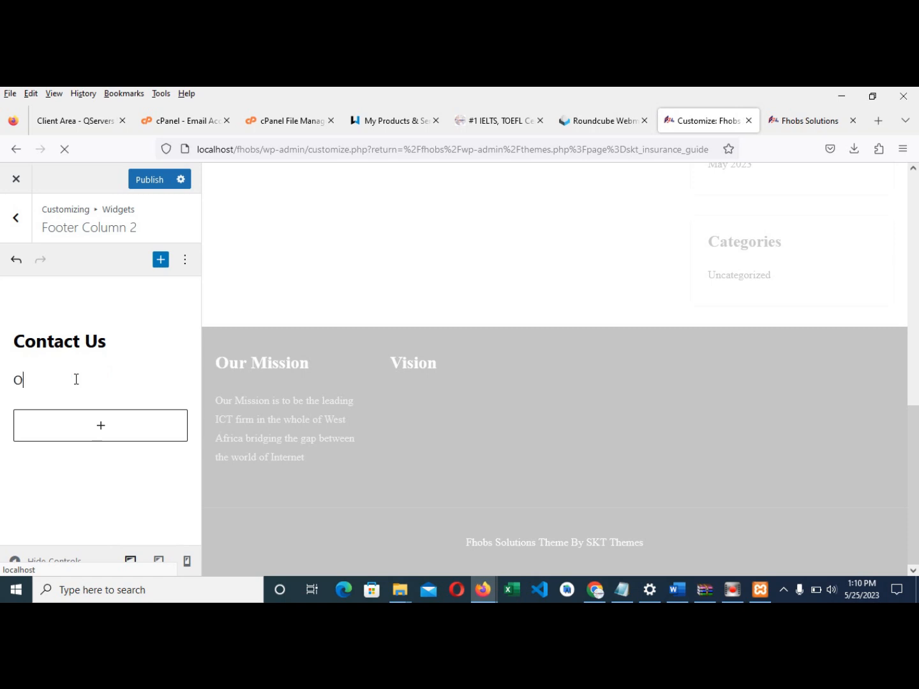
{"action": "type", "text": "ur office is locaed at"}
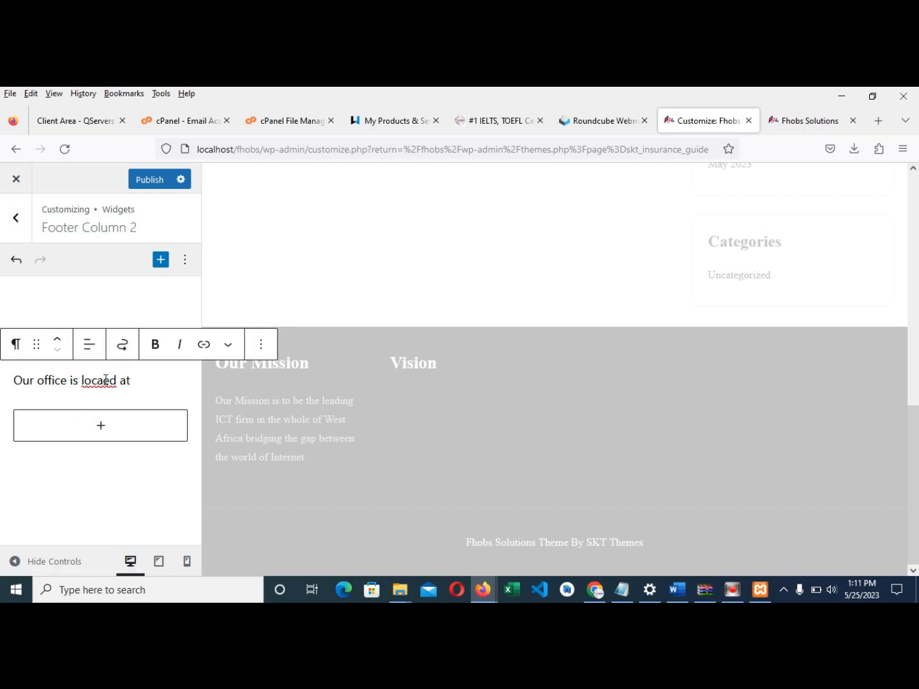
{"action": "key", "text": "BackSpace"}
{"action": "key", "text": "BackSpace"}
{"action": "key", "text": "BackSpace"}
{"action": "key", "text": "BackSpace"}
{"action": "key", "text": "BackSpace"}
{"action": "type", "text": "ted at"}
{"action": "left_click", "coordinate": [149, 383]}
{"action": "type", "text": "No"}
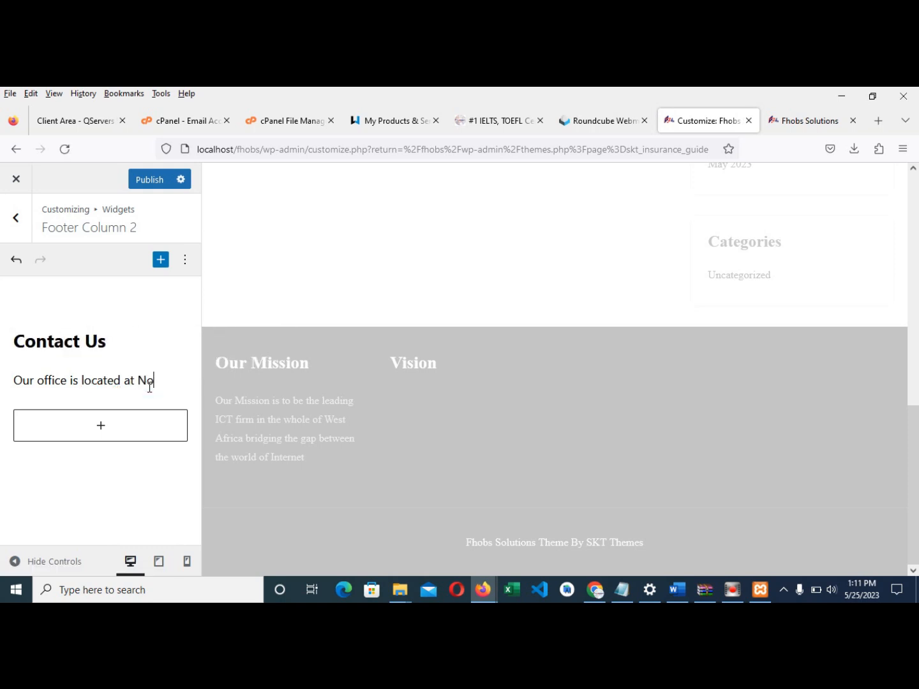
{"action": "type", "text": " 11 Go"}
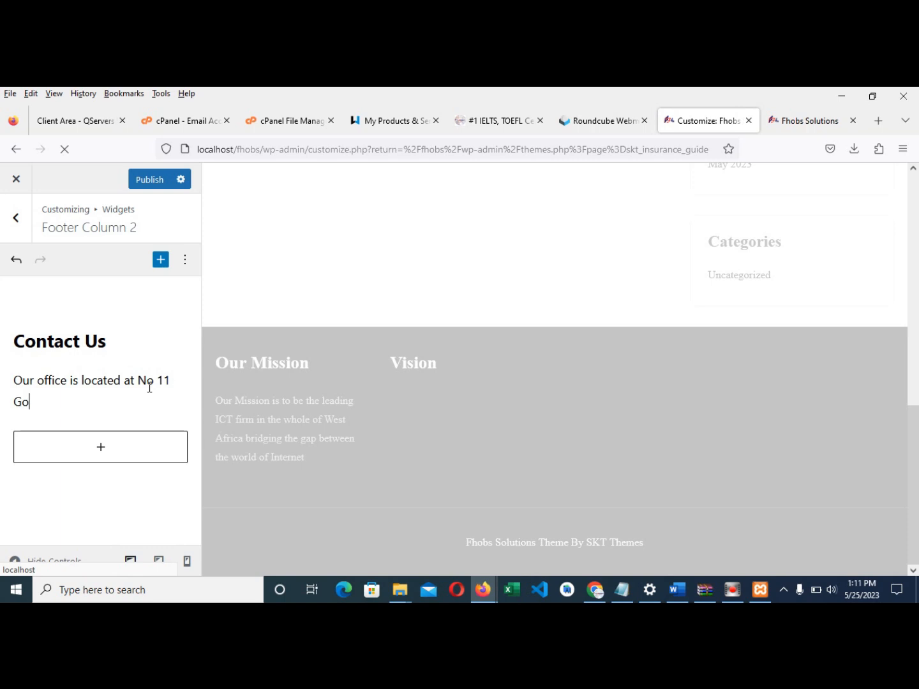
{"action": "type", "text": "vernor Strett"}
{"action": "key", "text": "BackSpace"}
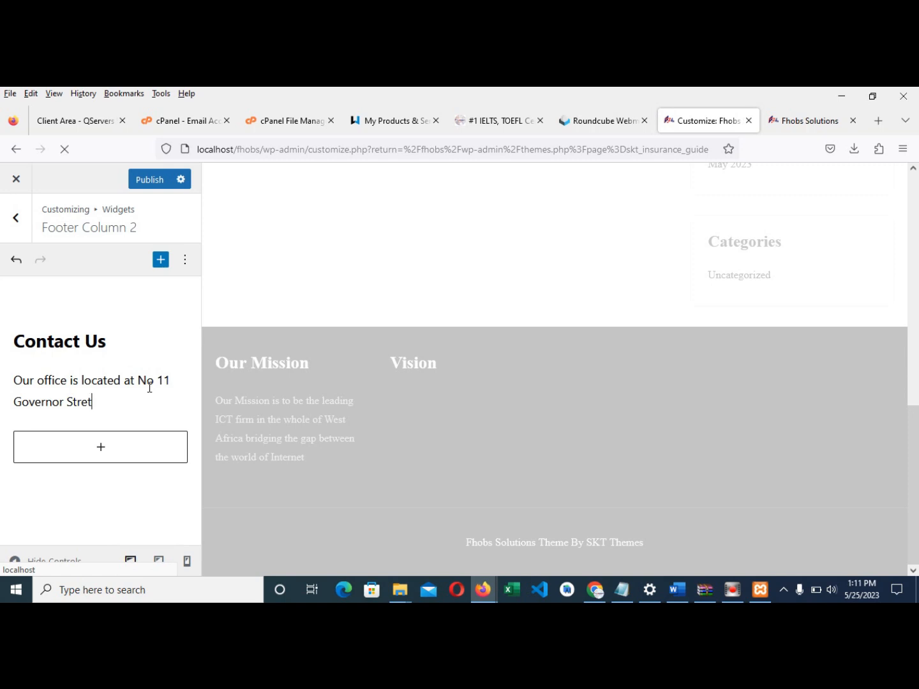
{"action": "type", "text": "et, Off Nnebisi Road, ASaba"}
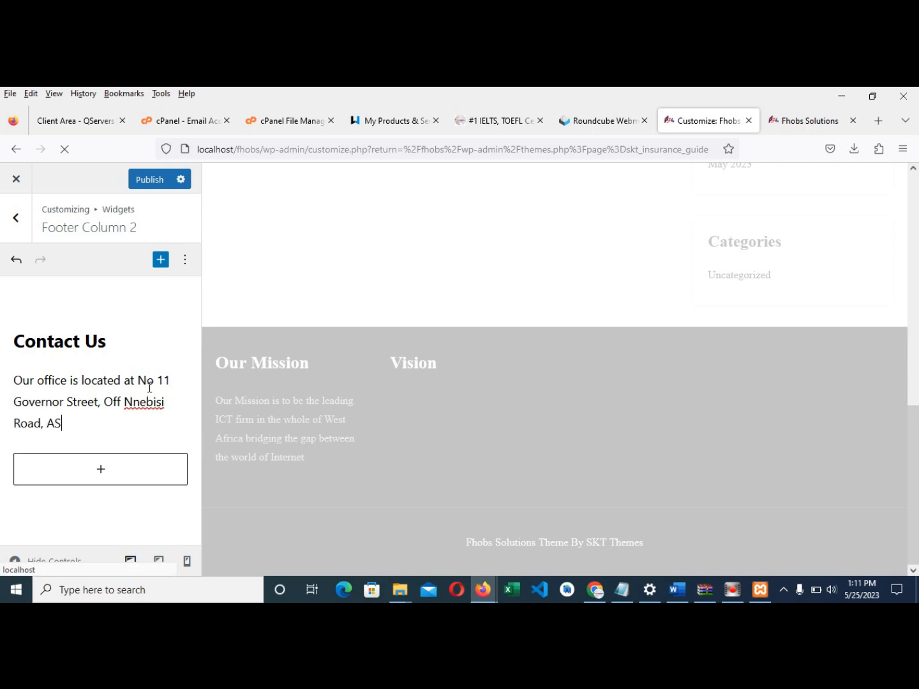
{"action": "key", "text": "BackSpace"}
{"action": "key", "text": "BackSpace"}
{"action": "key", "text": "BackSpace"}
{"action": "key", "text": "BackSpace"}
{"action": "key", "text": "BackSpace"}
{"action": "type", "text": "si Road, Asaba-Delta State."}
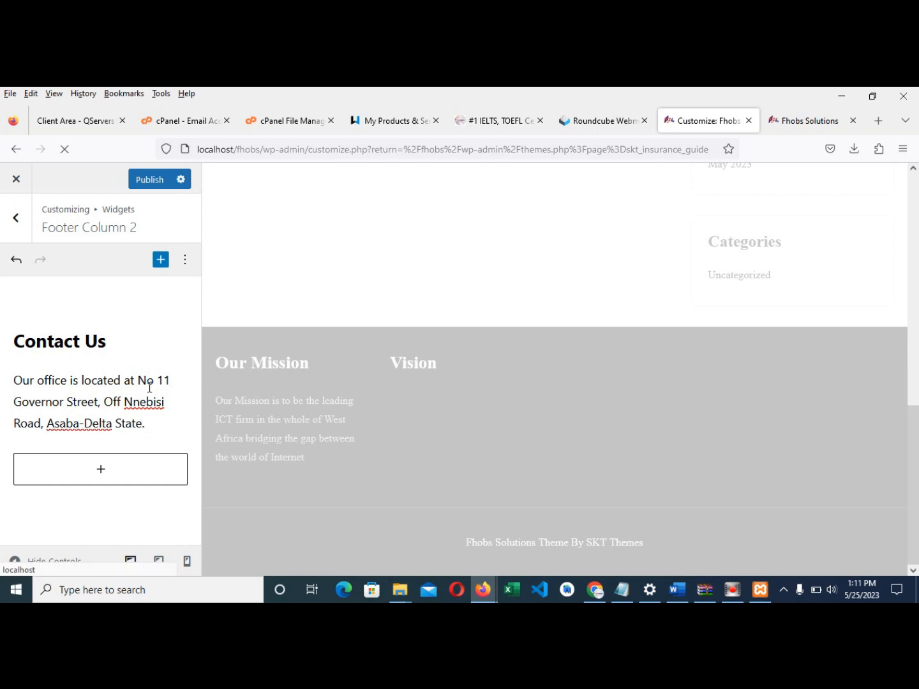
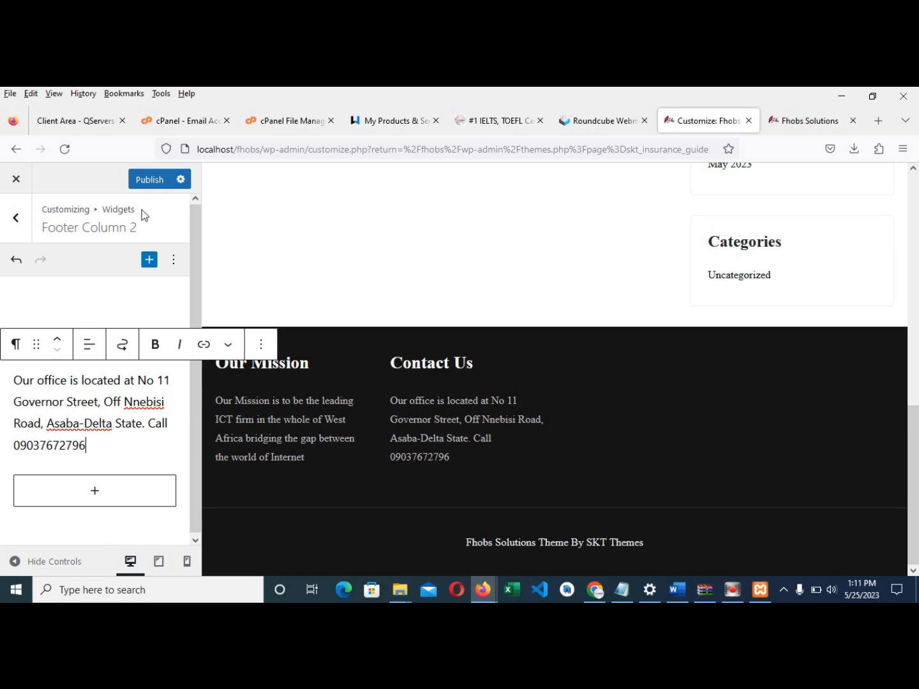
{"action": "left_click", "coordinate": [145, 180]}
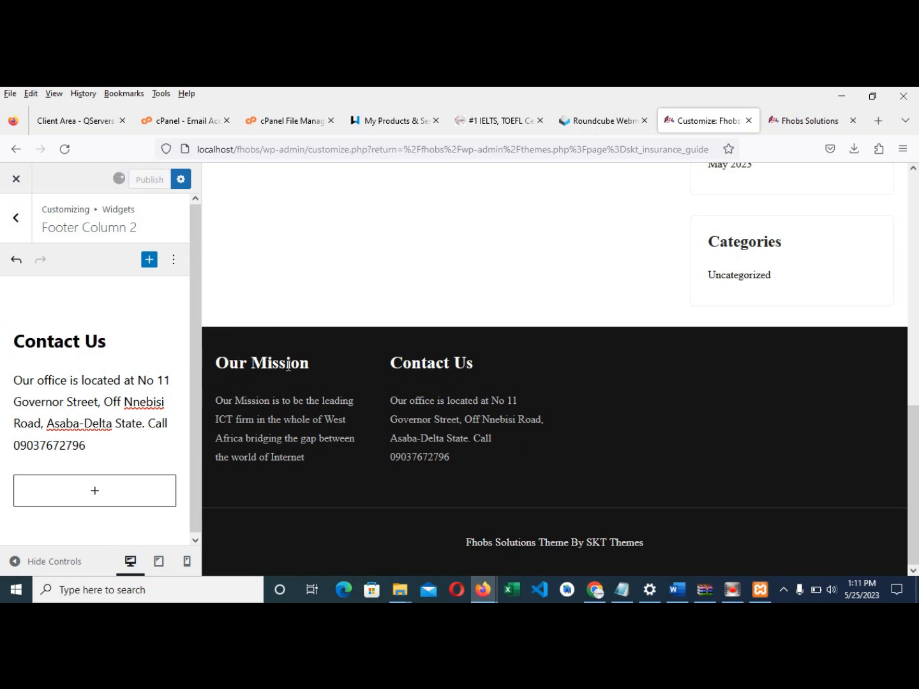
{"action": "left_click", "coordinate": [796, 124]}
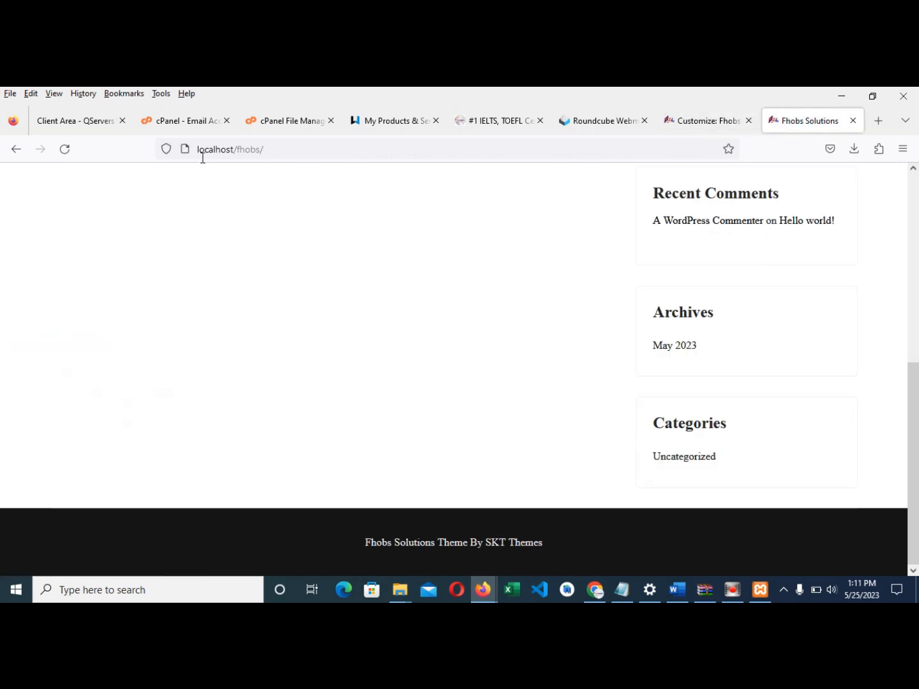
{"action": "left_click", "coordinate": [65, 149]}
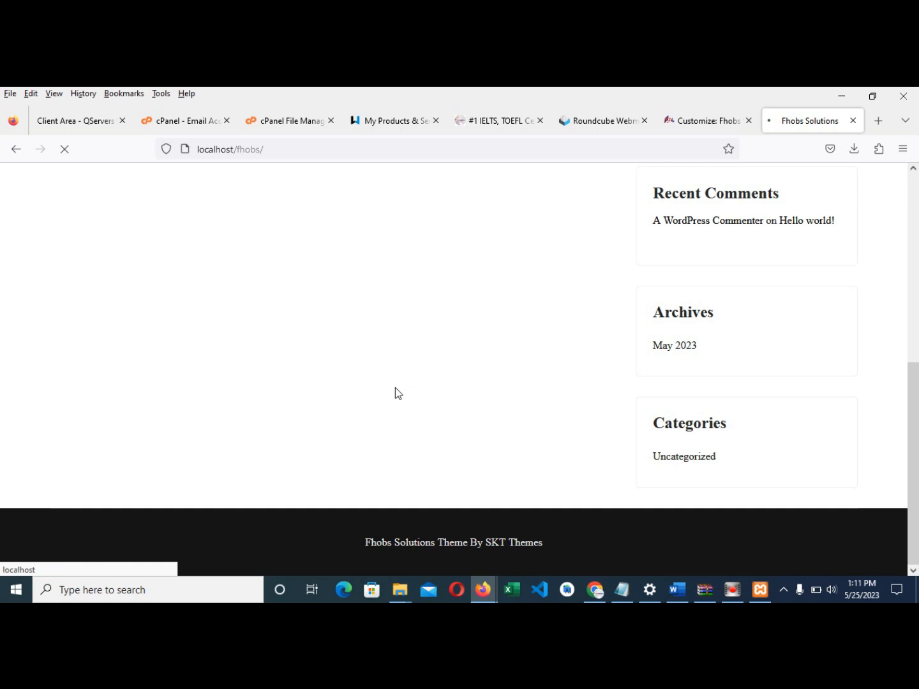
{"action": "scroll", "coordinate": [395, 388], "scroll_direction": "down", "scroll_amount": 3}
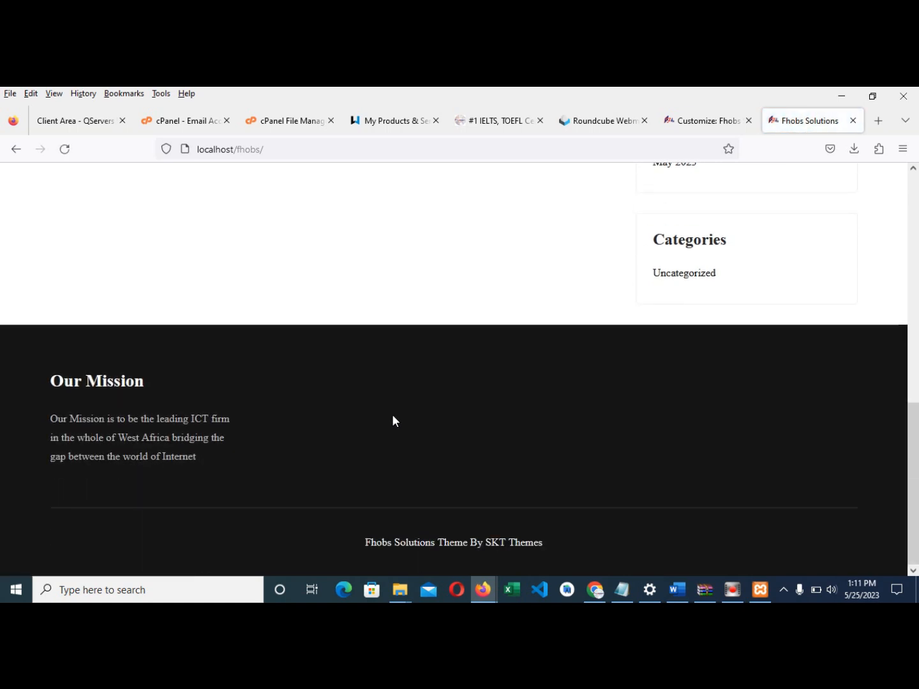
{"action": "left_click", "coordinate": [710, 122]}
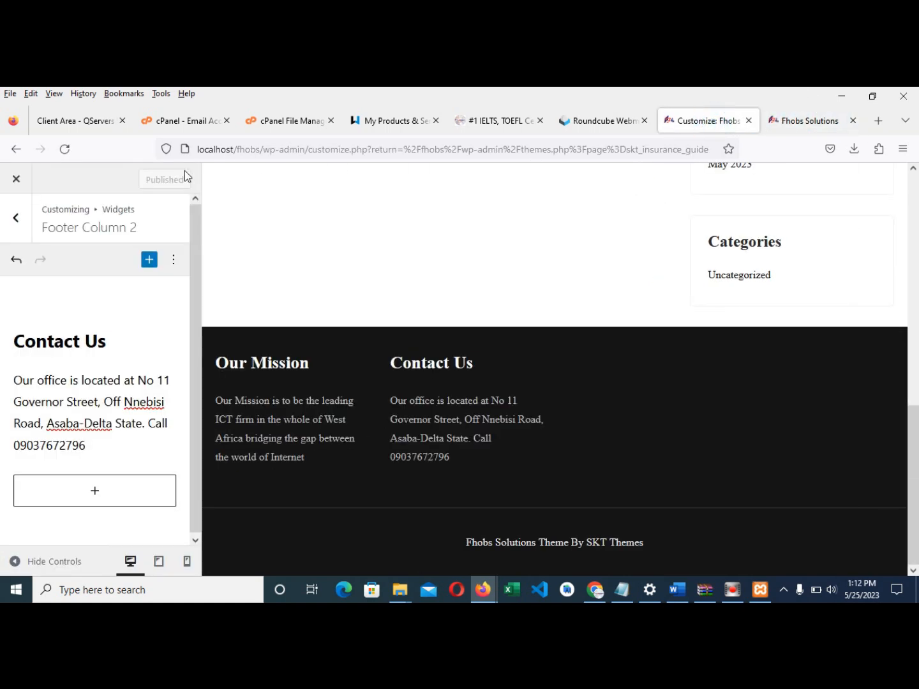
- Open Footer Column 3 and add an H2 heading reading 'Our Trip to UK'
{"action": "left_click", "coordinate": [16, 218]}
{"action": "left_click", "coordinate": [87, 364]}
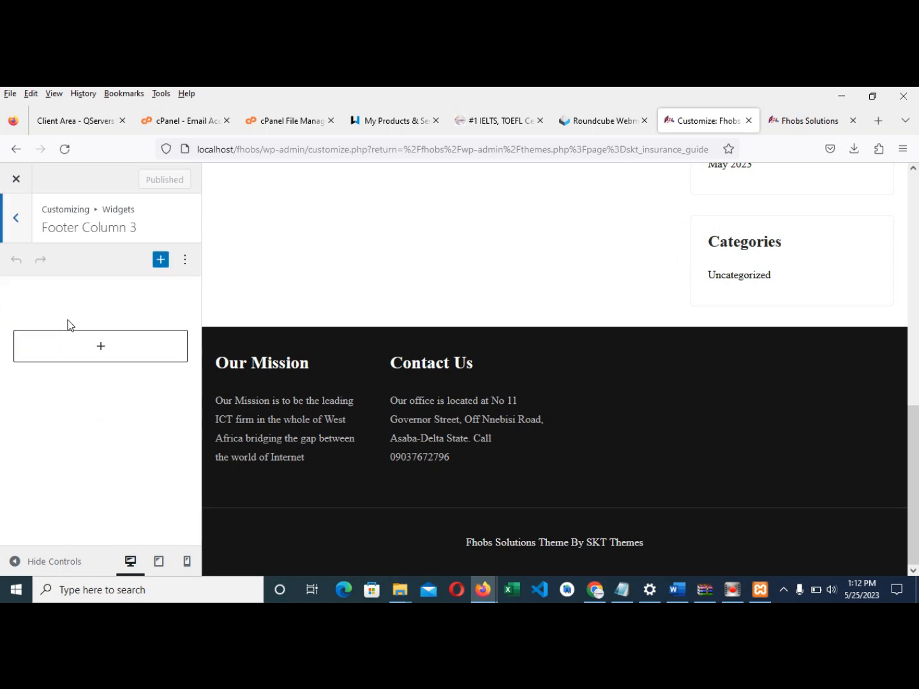
{"action": "left_click", "coordinate": [100, 346]}
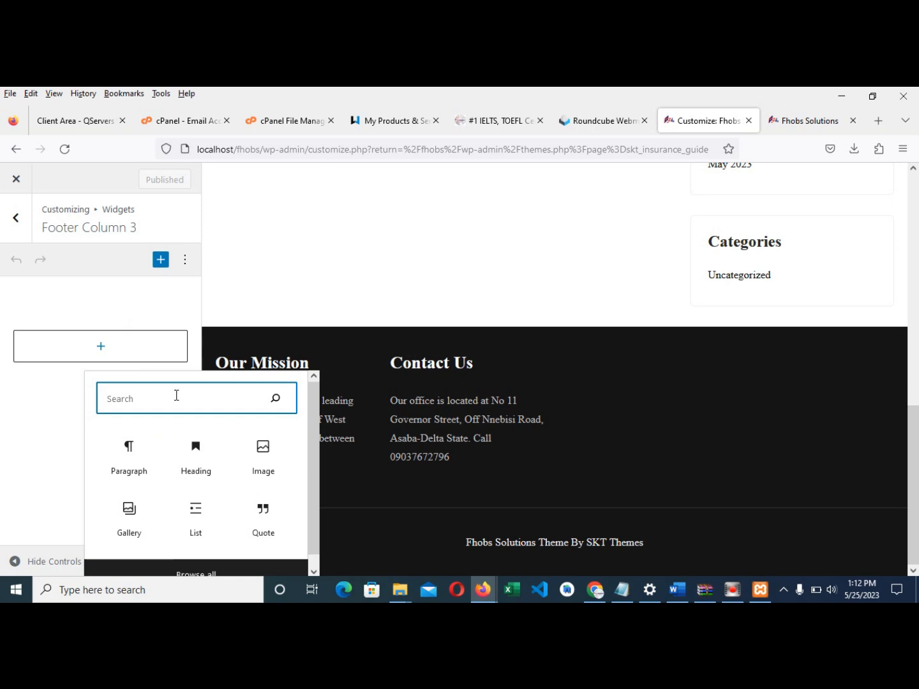
{"action": "left_click", "coordinate": [199, 467]}
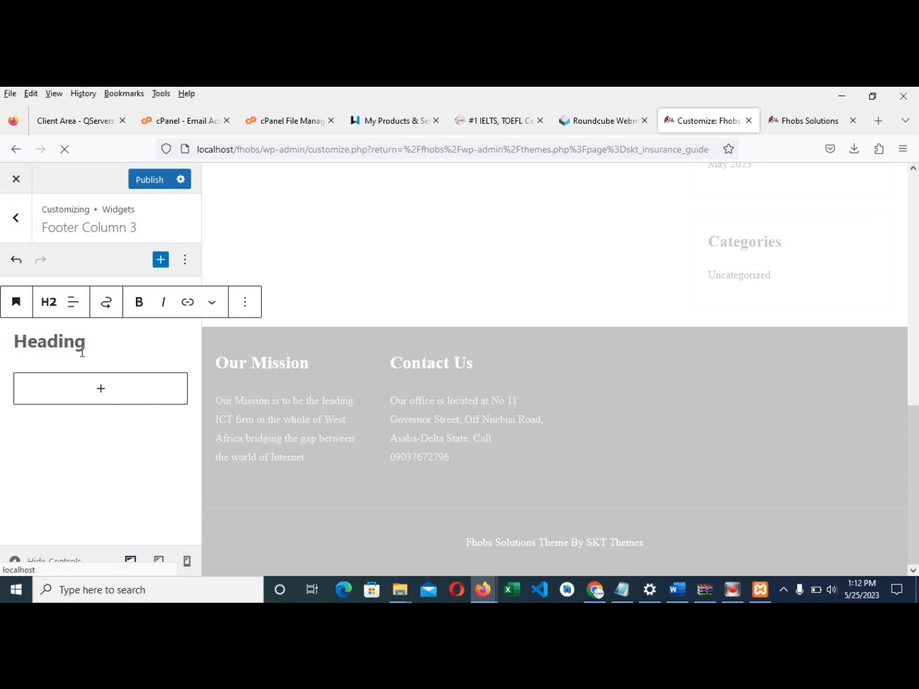
{"action": "type", "text": "Our"}
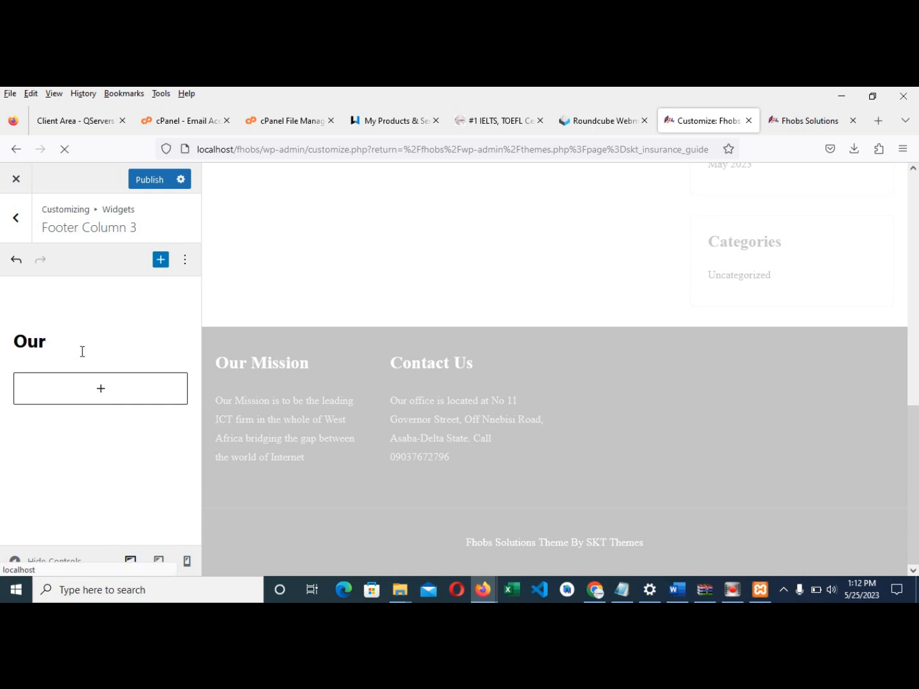
{"action": "type", "text": " Trip to UK"}
{"action": "left_click", "coordinate": [95, 391]}
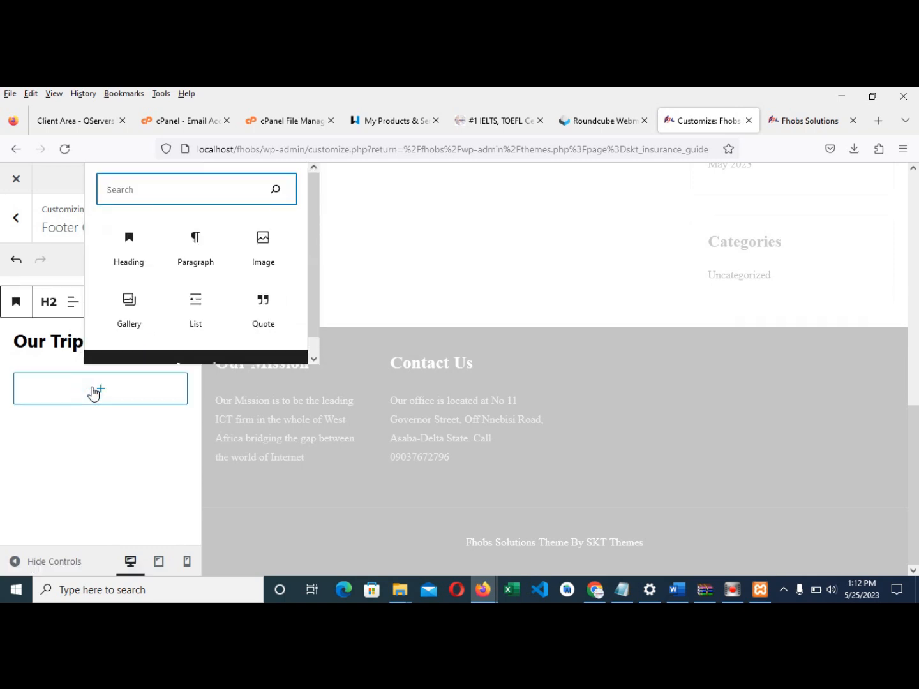
- Add an Image block under the heading and browse the upload dialog to the Desktop
{"action": "left_click", "coordinate": [263, 255]}
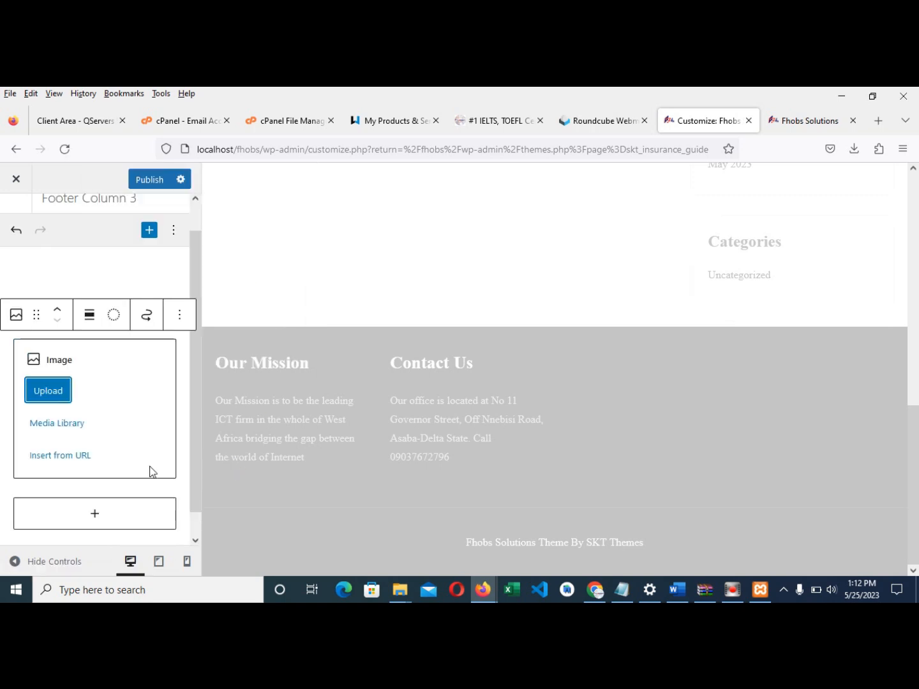
{"action": "left_click", "coordinate": [63, 406]}
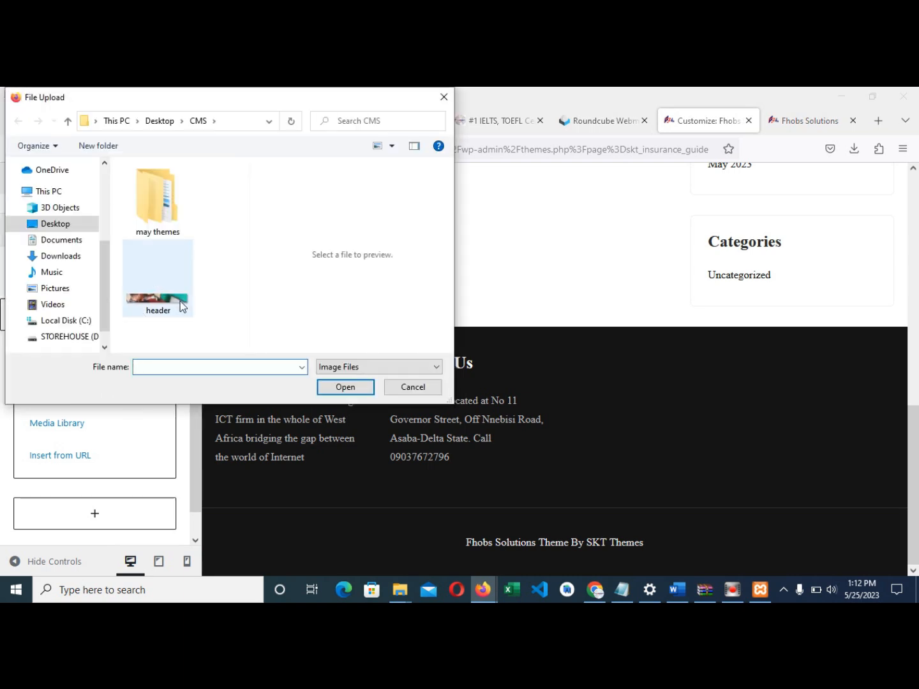
{"action": "left_click", "coordinate": [64, 338]}
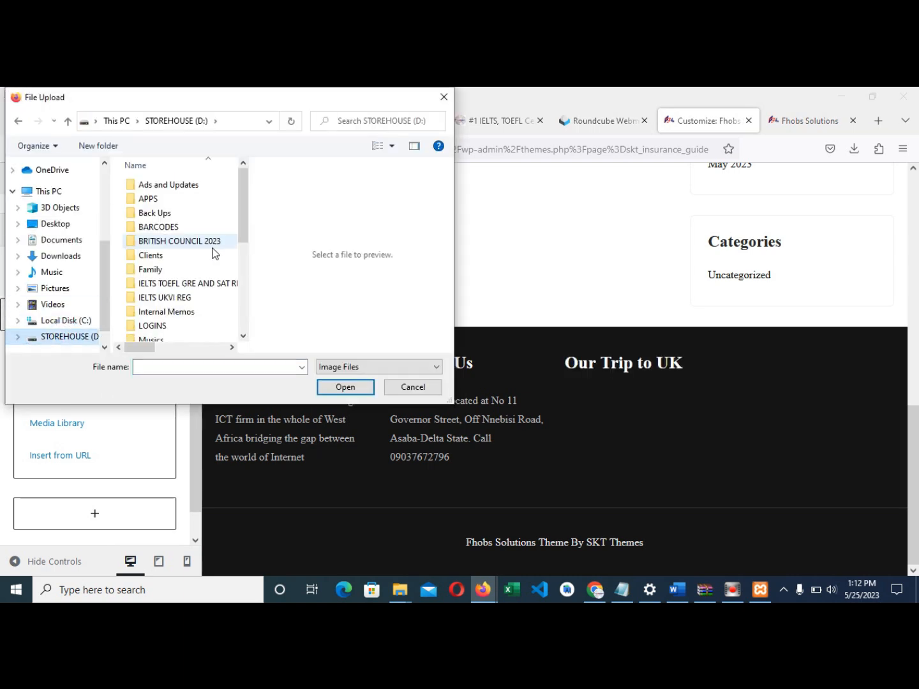
{"action": "left_click", "coordinate": [166, 300]}
{"action": "scroll", "coordinate": [165, 303], "scroll_direction": "down", "scroll_amount": 5}
{"action": "left_click", "coordinate": [163, 235]}
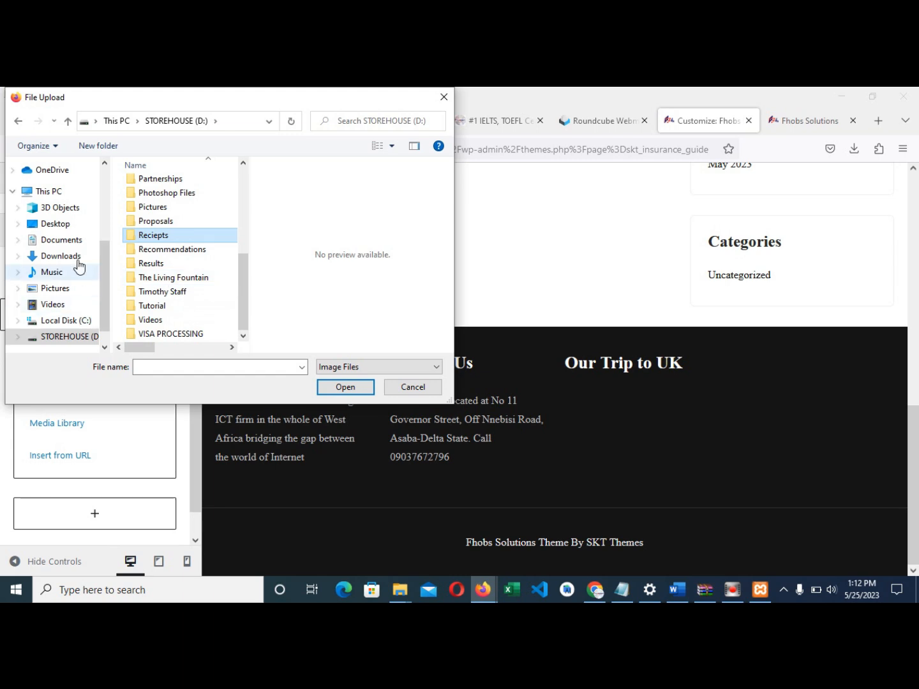
{"action": "left_click", "coordinate": [69, 225]}
{"action": "scroll", "coordinate": [169, 228], "scroll_direction": "down", "scroll_amount": 2}
{"action": "left_click", "coordinate": [171, 227]}
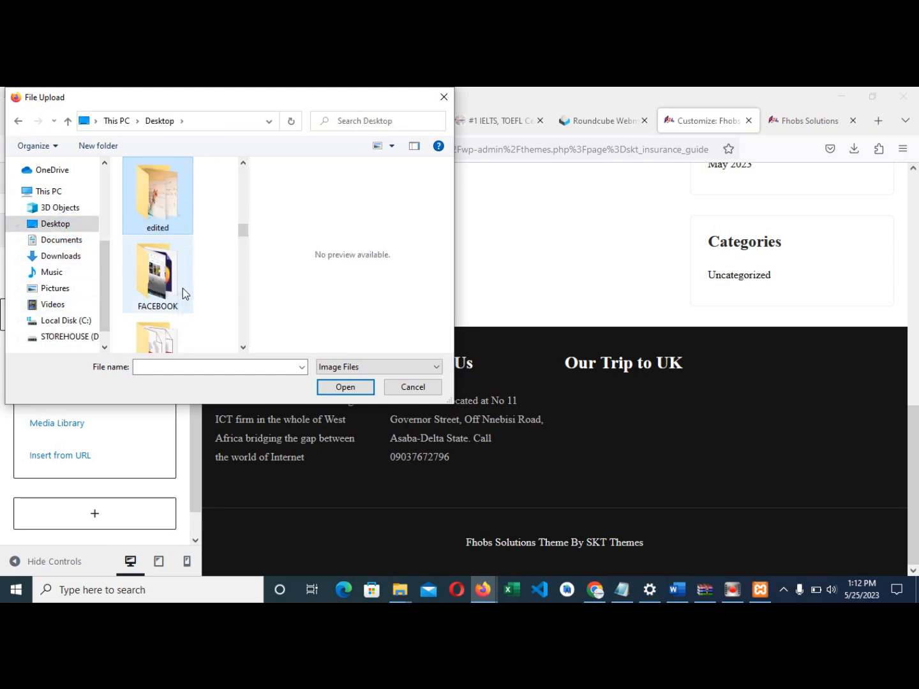
- Upload the photo of a girl at a laptop from the Desktop's 'now' folder
{"action": "scroll", "coordinate": [182, 274], "scroll_direction": "down", "scroll_amount": 2}
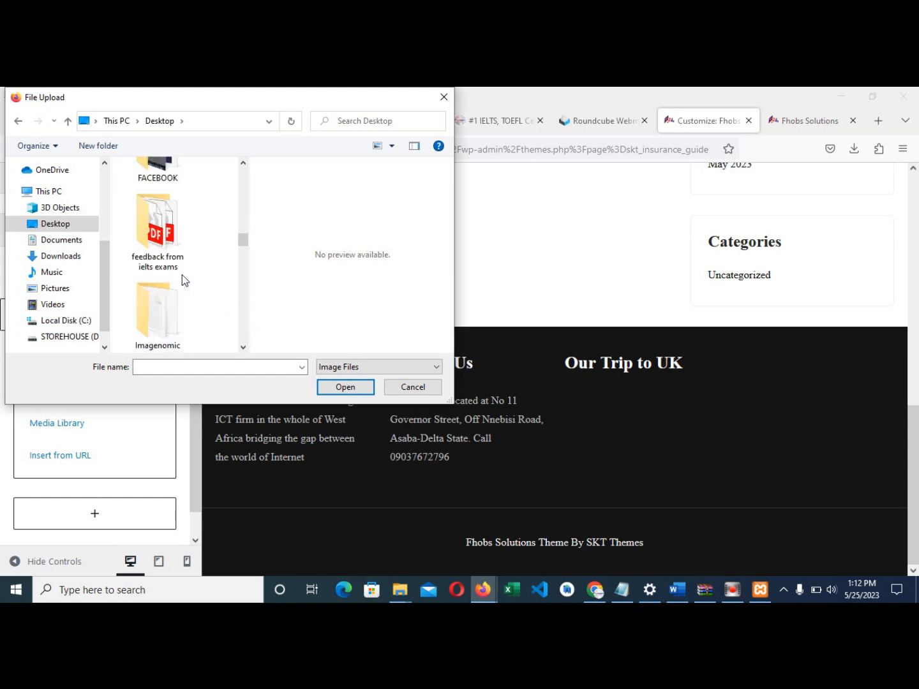
{"action": "scroll", "coordinate": [182, 274], "scroll_direction": "down", "scroll_amount": 1}
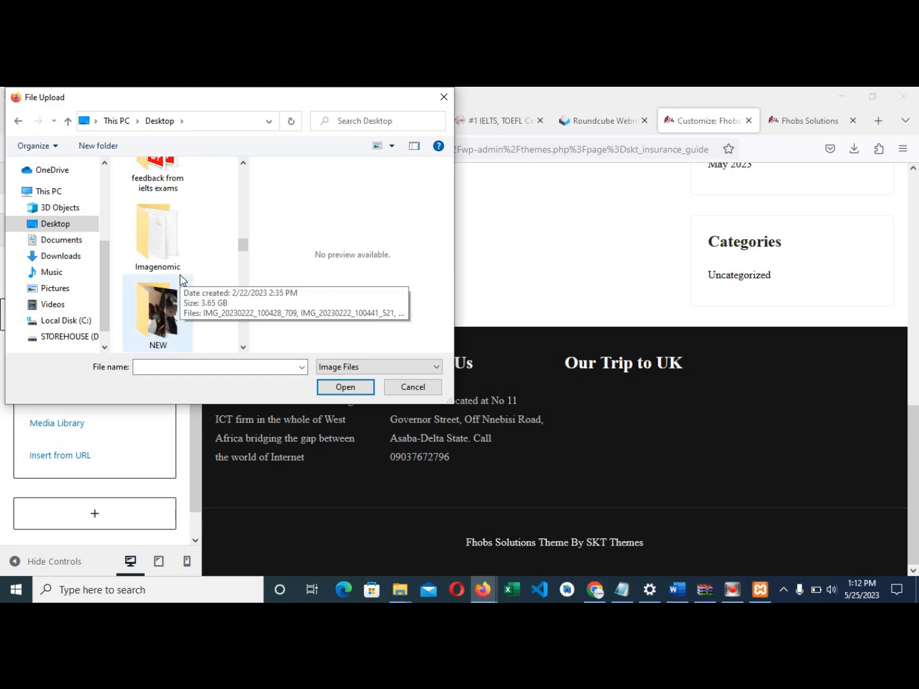
{"action": "scroll", "coordinate": [172, 287], "scroll_direction": "down", "scroll_amount": 1}
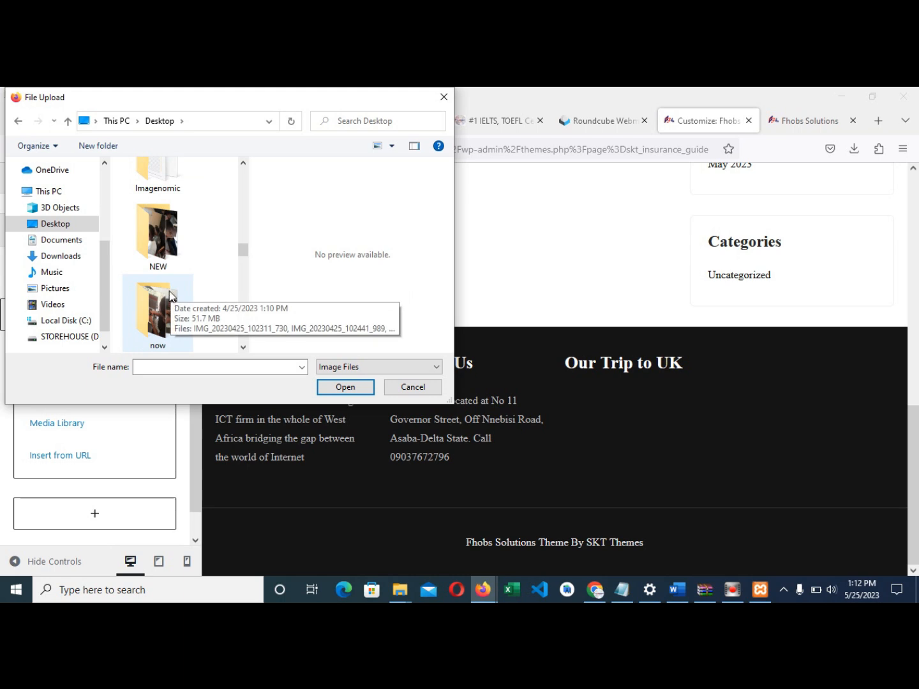
{"action": "left_click", "coordinate": [175, 318]}
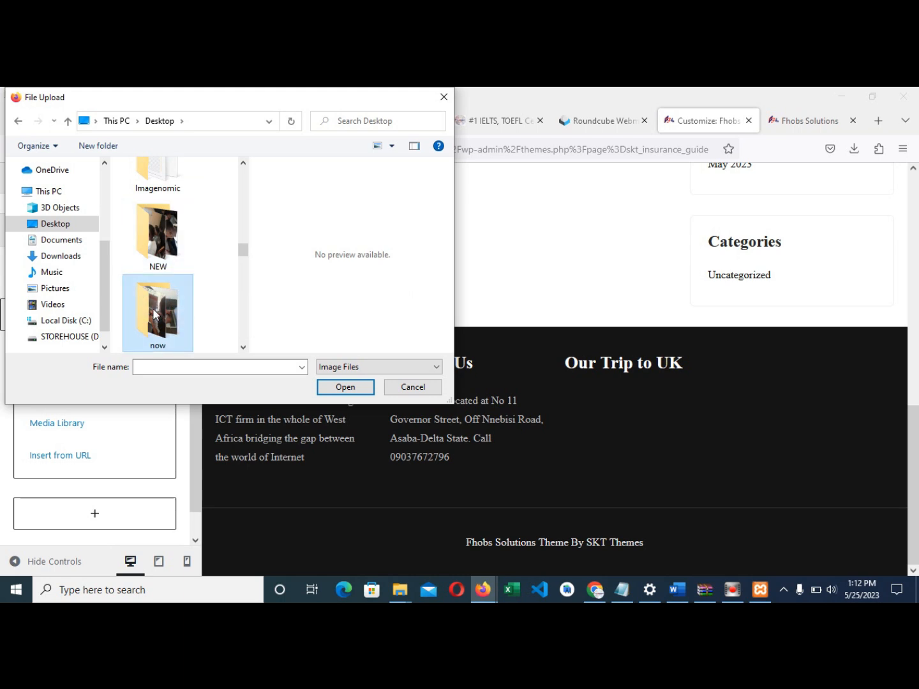
{"action": "double_click", "coordinate": [153, 308]}
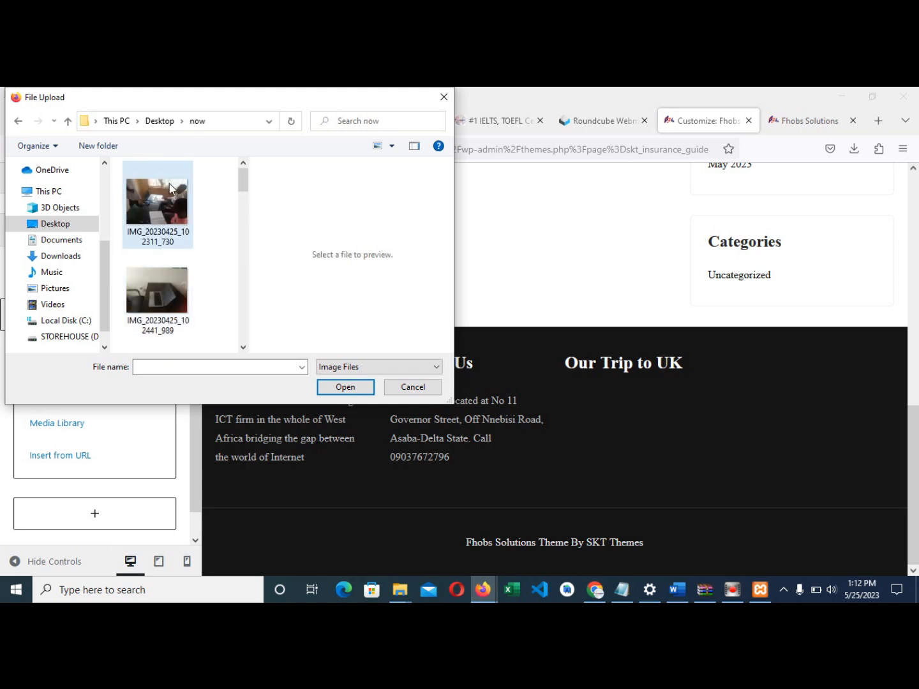
{"action": "scroll", "coordinate": [187, 286], "scroll_direction": "down", "scroll_amount": 2}
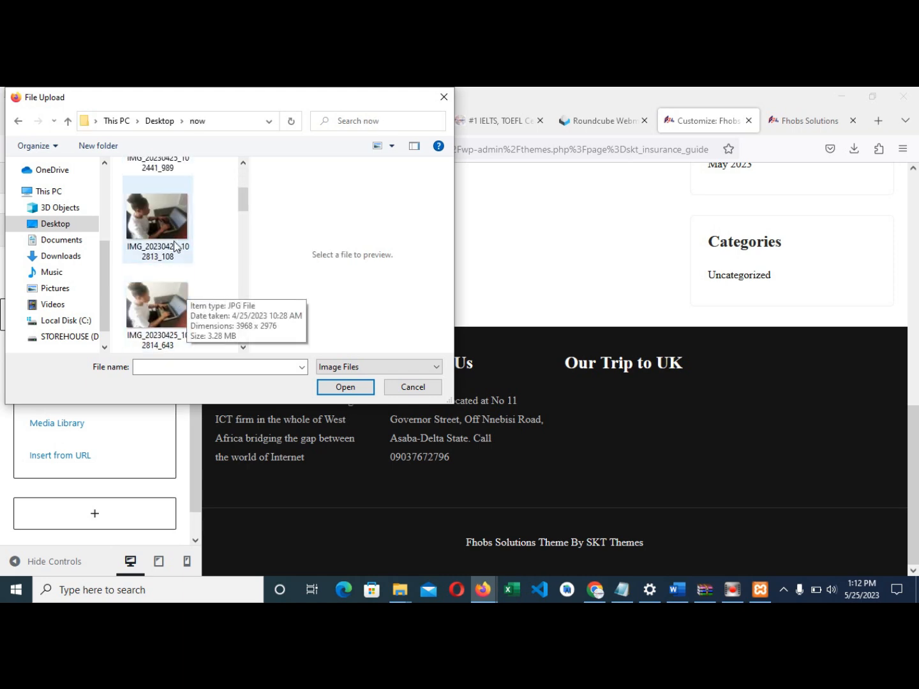
{"action": "left_click", "coordinate": [176, 311]}
{"action": "left_click", "coordinate": [345, 387]}
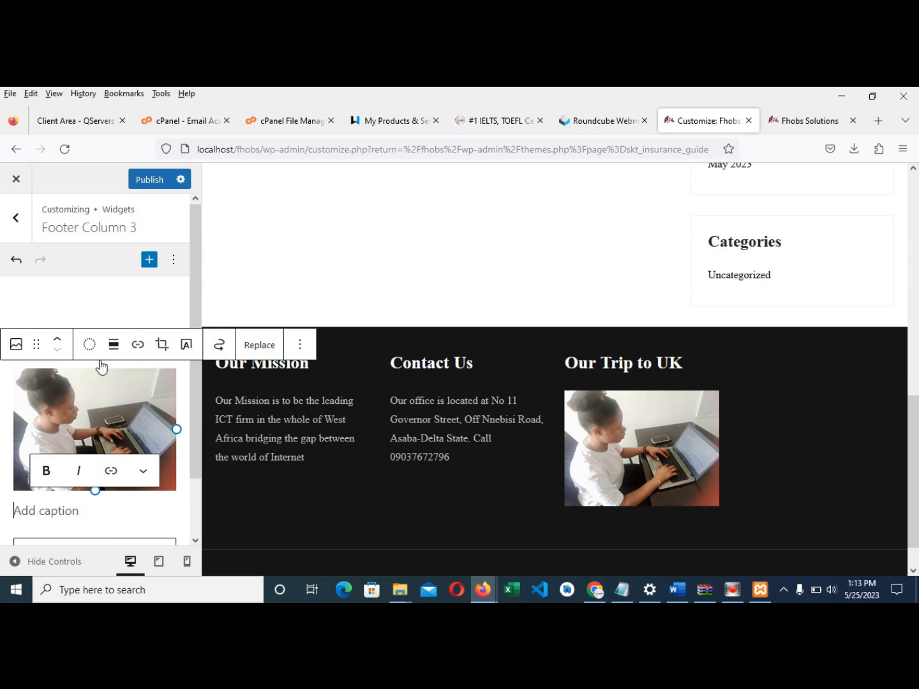
- Open the link options for the footer laptop photo in Footer Column 3
{"action": "left_click", "coordinate": [139, 348]}
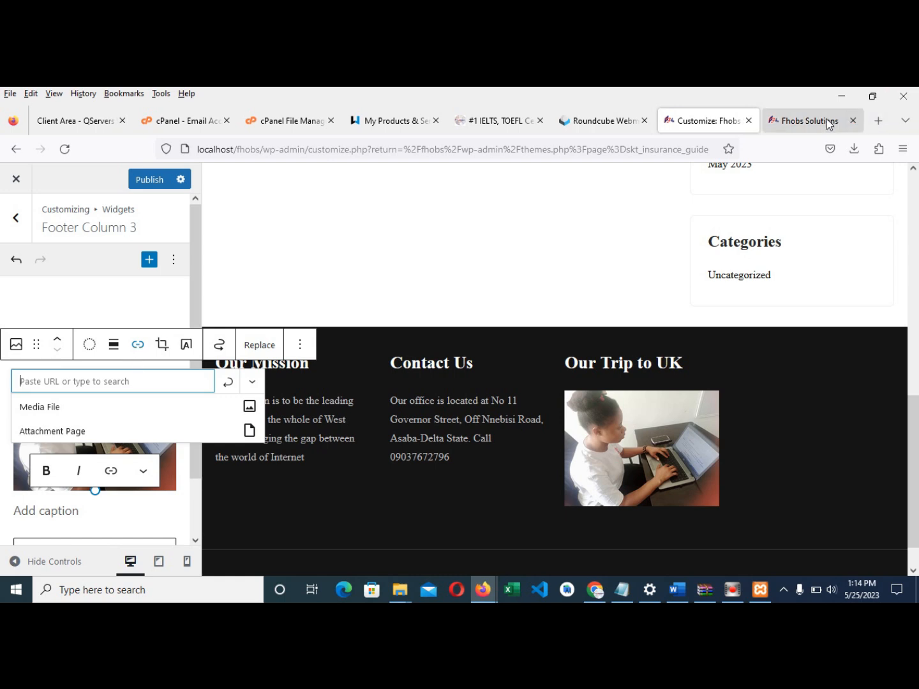
- Copy the Sample Page's web address from the live Fhobs Solutions site
{"action": "left_click", "coordinate": [807, 121]}
{"action": "scroll", "coordinate": [499, 299], "scroll_direction": "up", "scroll_amount": 10}
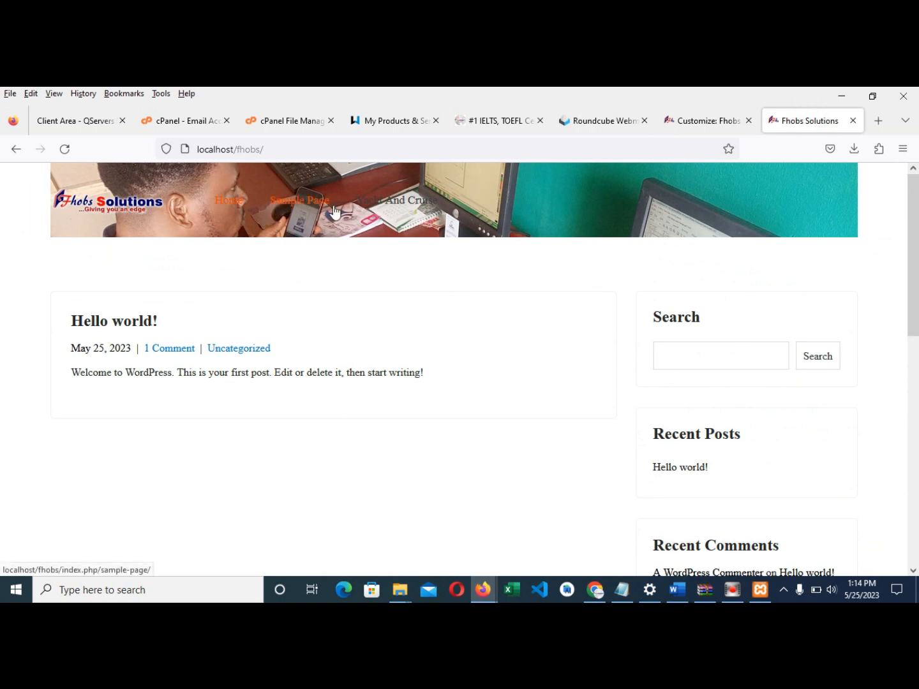
{"action": "left_click", "coordinate": [306, 204]}
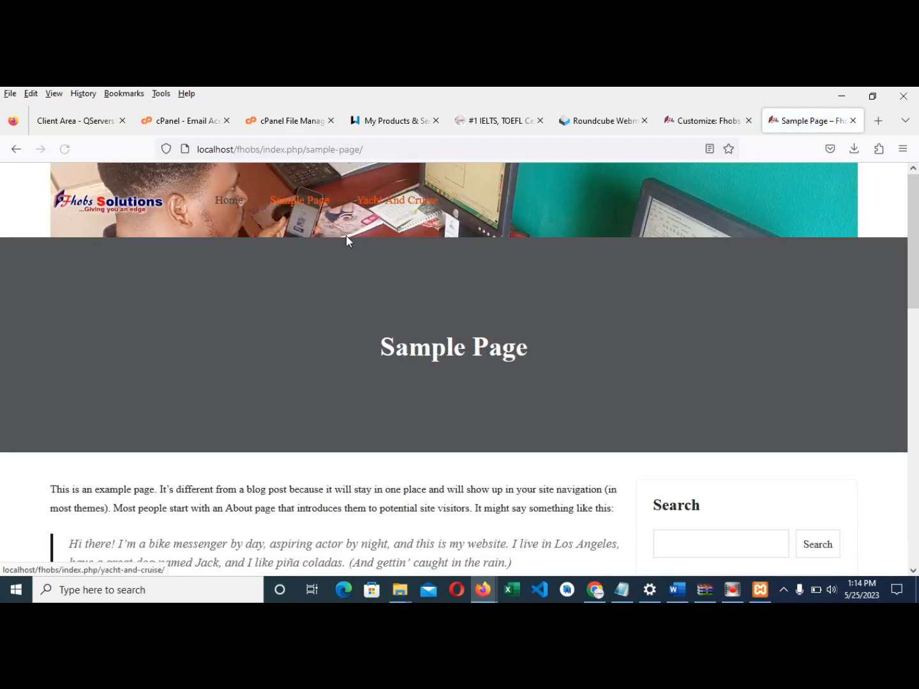
{"action": "left_click", "coordinate": [376, 149]}
{"action": "key", "text": "ctrl+c"}
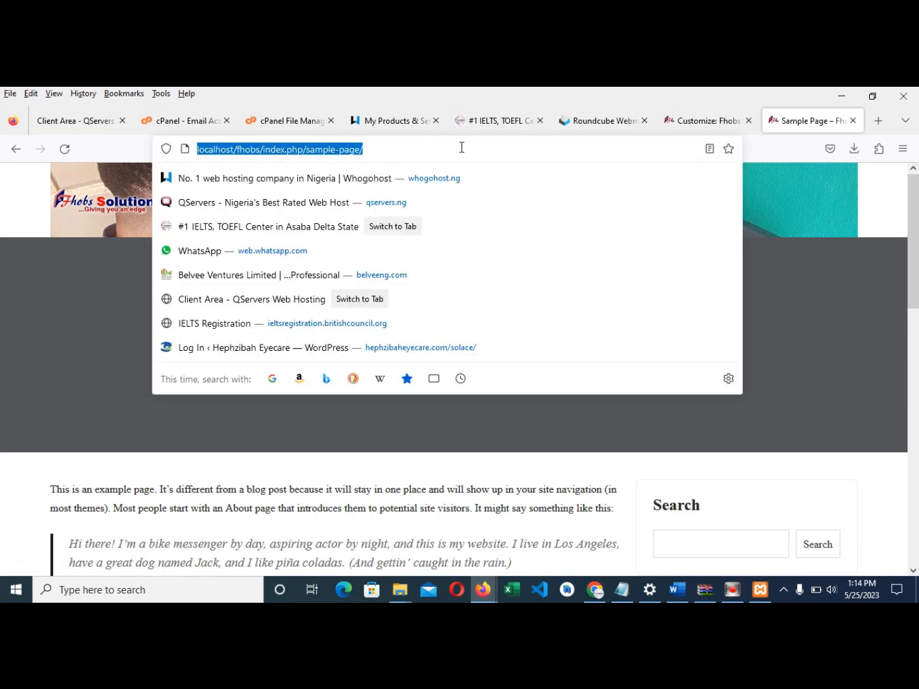
{"action": "left_click", "coordinate": [683, 125]}
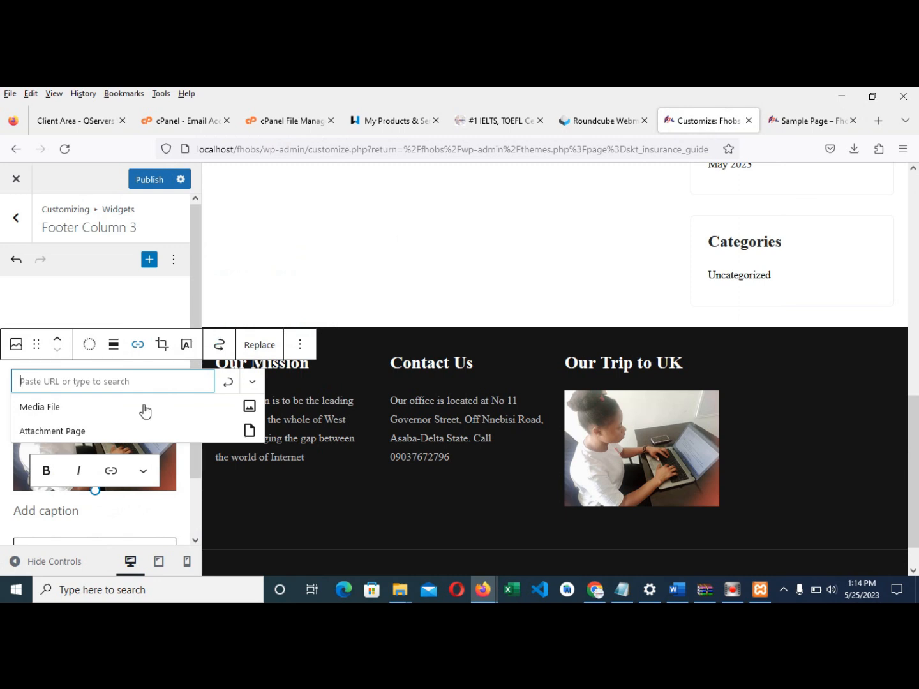
- Paste the Sample Page address as the laptop photo's link, apply it and publish
{"action": "key", "text": "ctrl+v"}
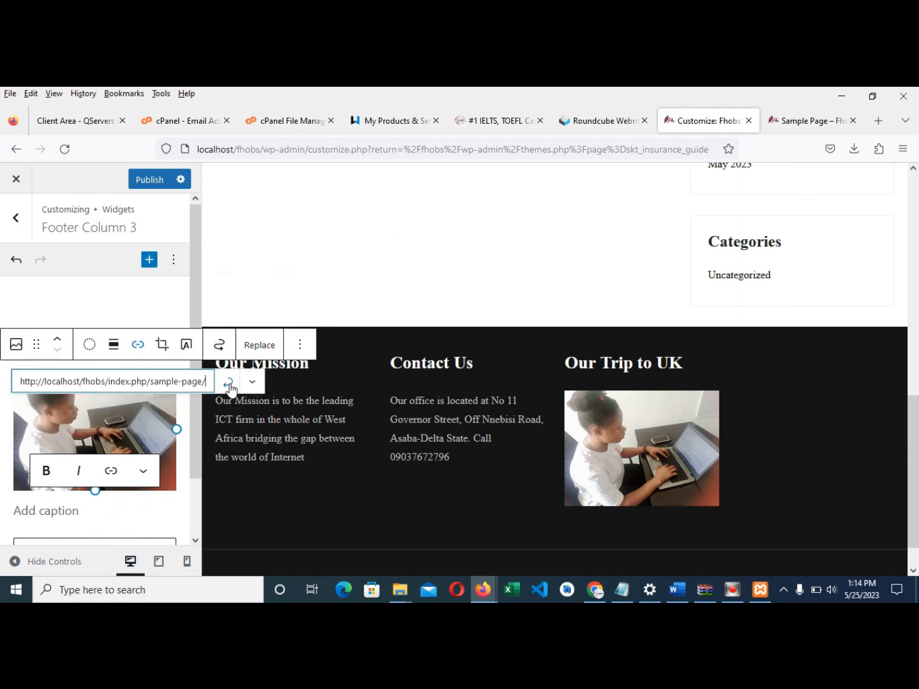
{"action": "left_click", "coordinate": [227, 382]}
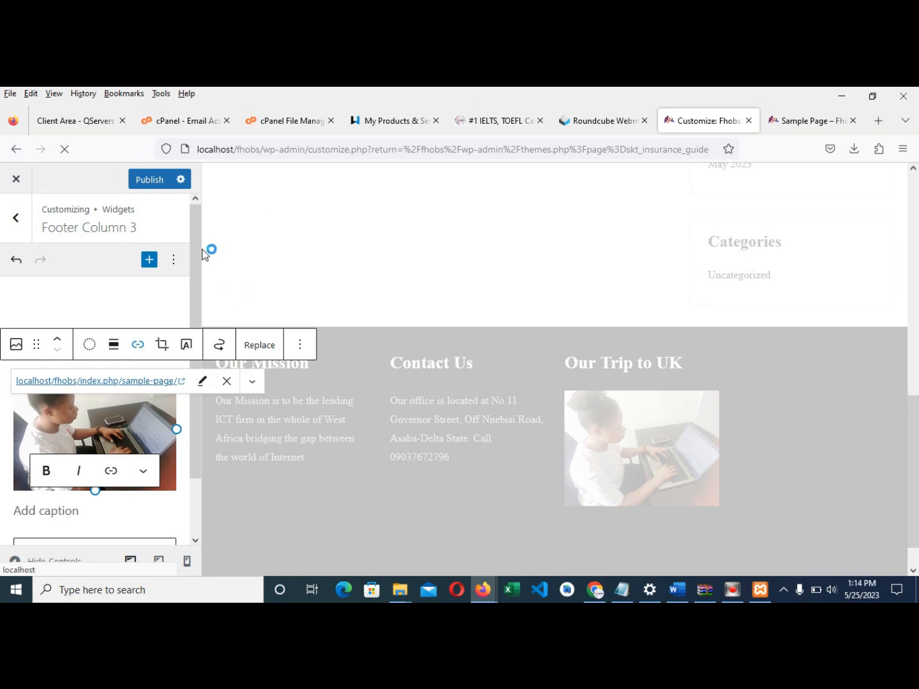
{"action": "left_click", "coordinate": [146, 181]}
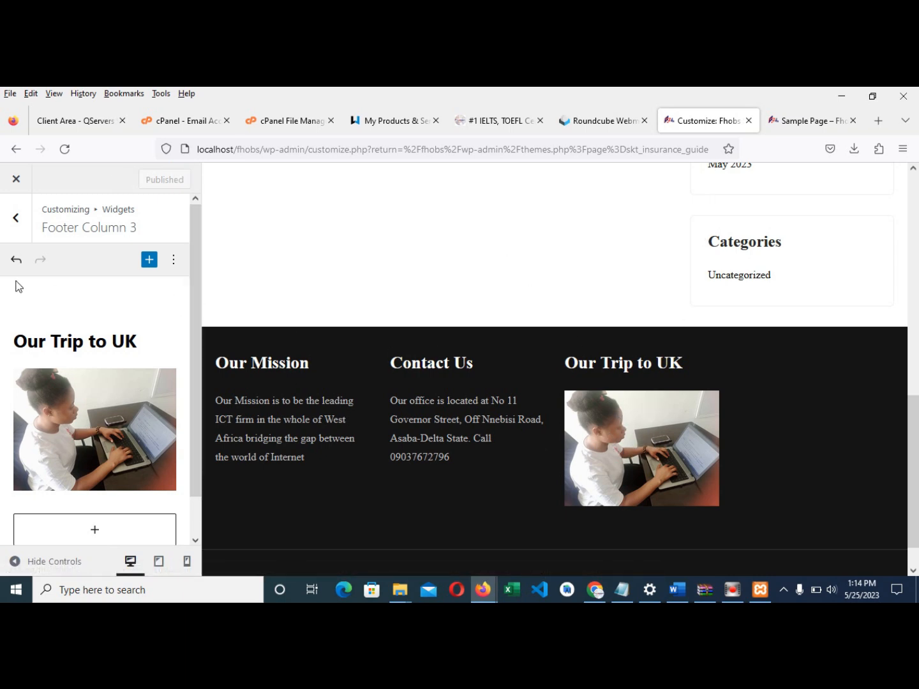
{"action": "left_click", "coordinate": [15, 218]}
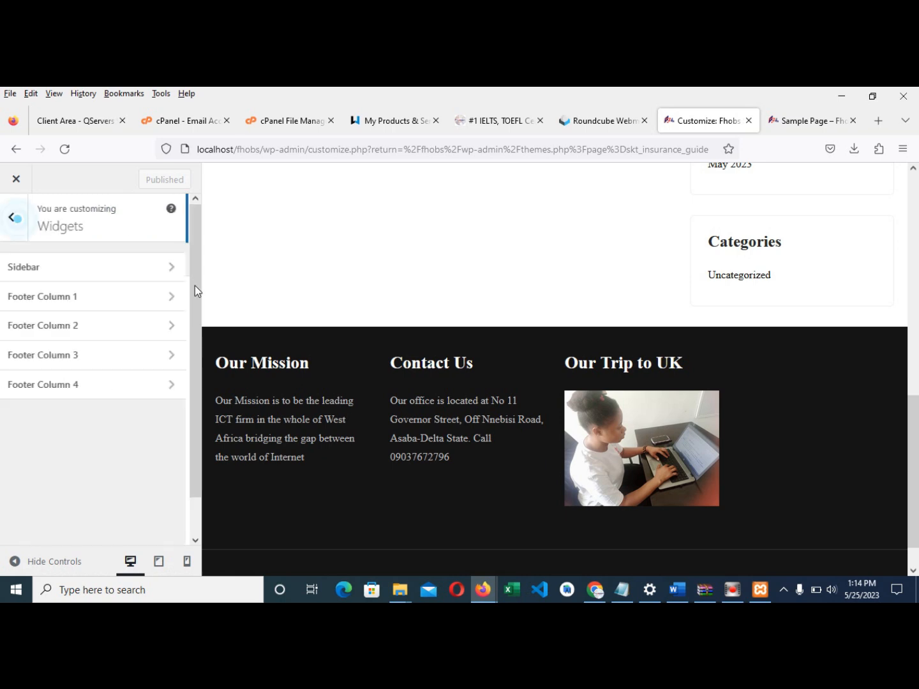
- Add an H2 heading reading 'Social Media Links' to Footer Column 4
{"action": "left_click", "coordinate": [78, 386]}
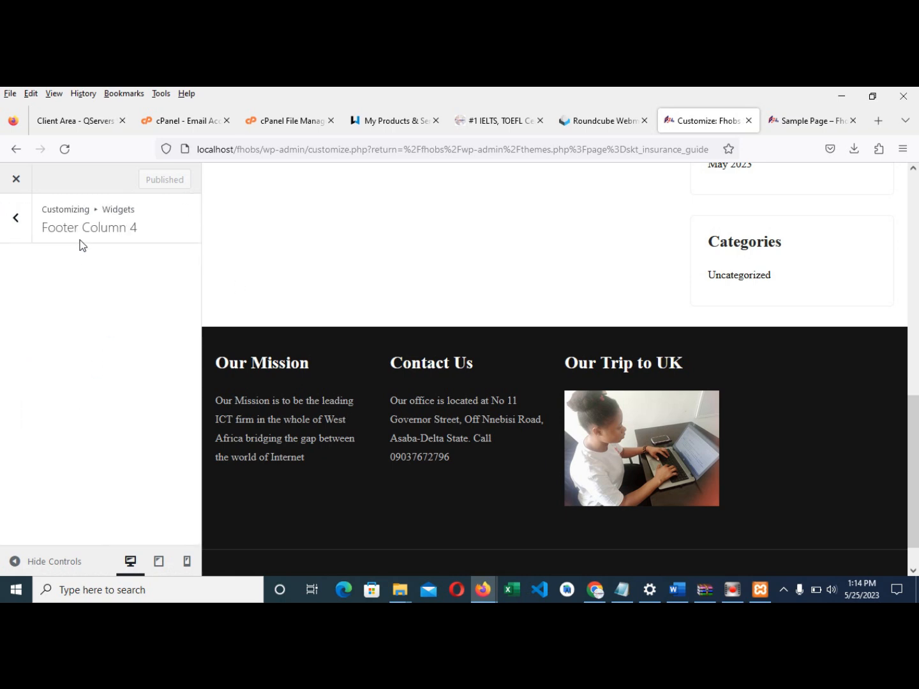
{"action": "left_click", "coordinate": [117, 349]}
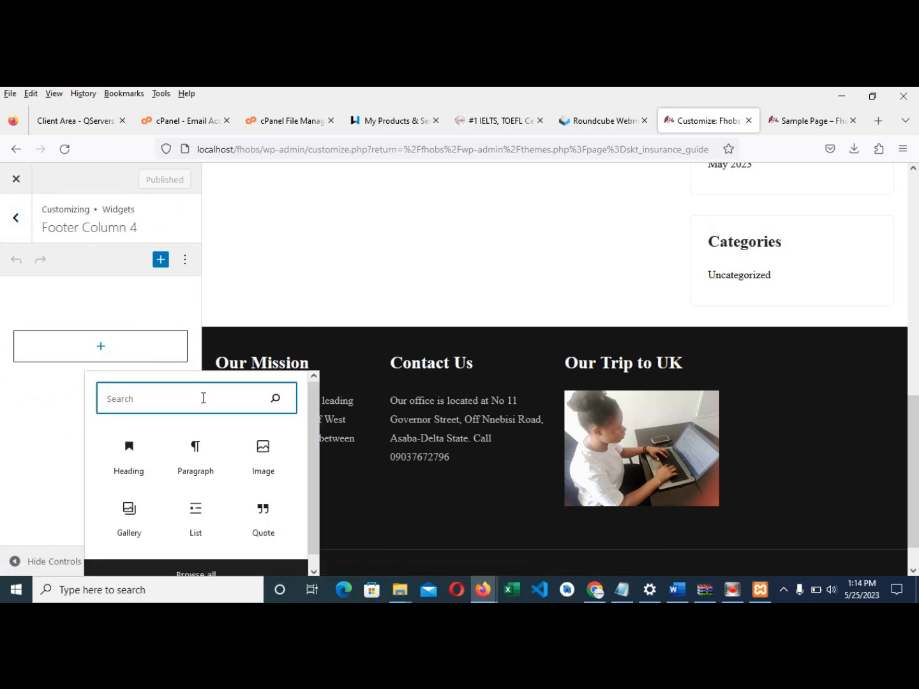
{"action": "type", "text": "Social"}
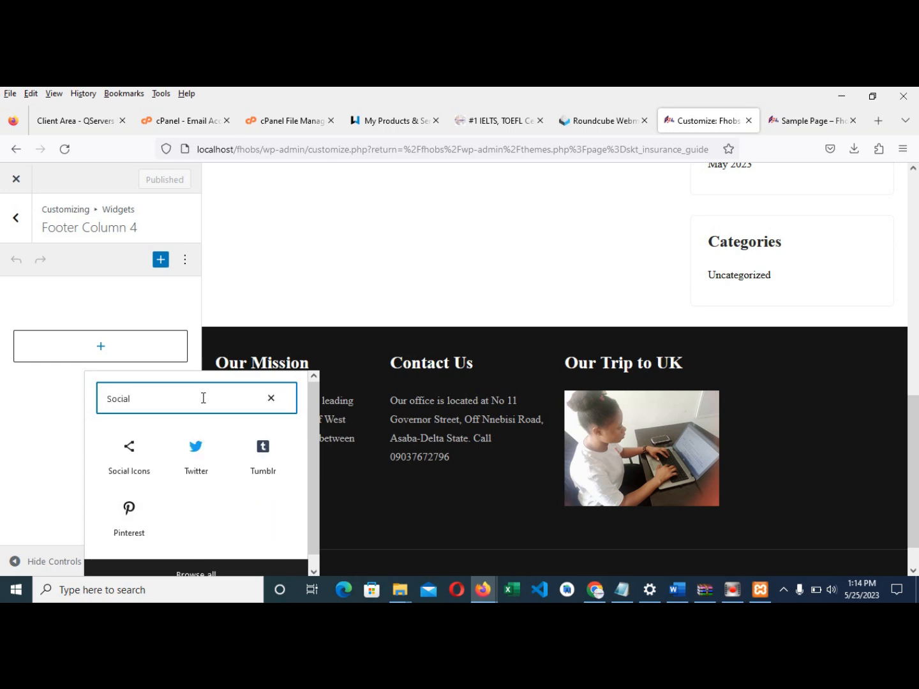
{"action": "key", "text": "BackSpace"}
{"action": "key", "text": "BackSpace"}
{"action": "key", "text": "BackSpace"}
{"action": "key", "text": "BackSpace"}
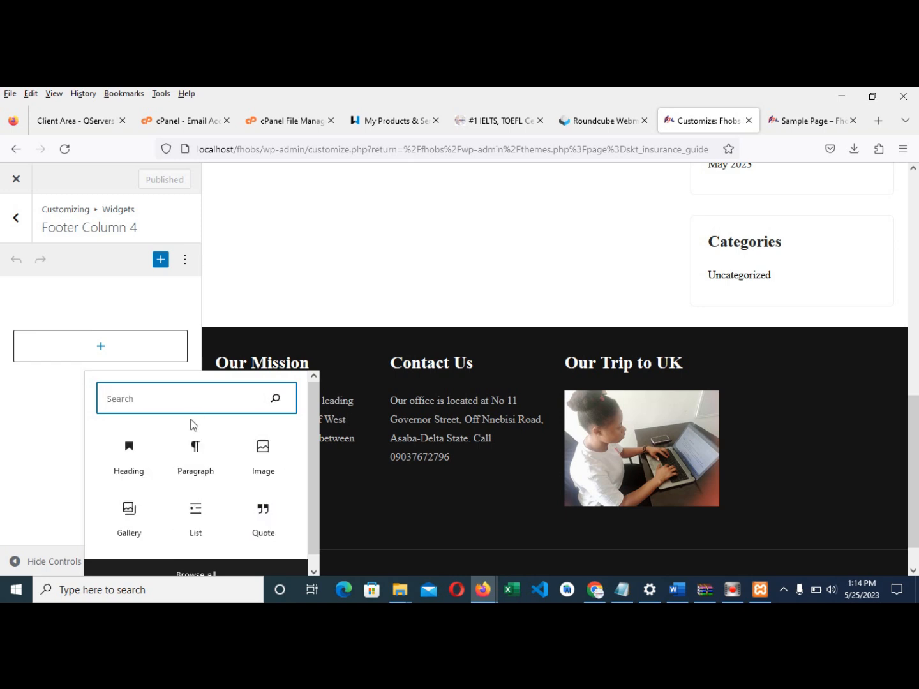
{"action": "left_click", "coordinate": [134, 457]}
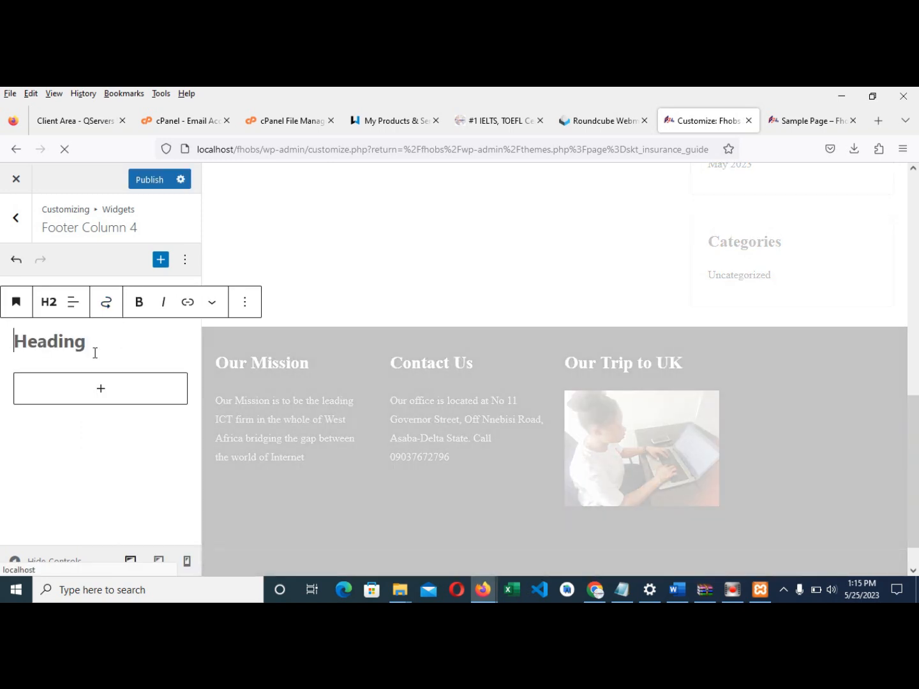
{"action": "type", "text": "Socia"}
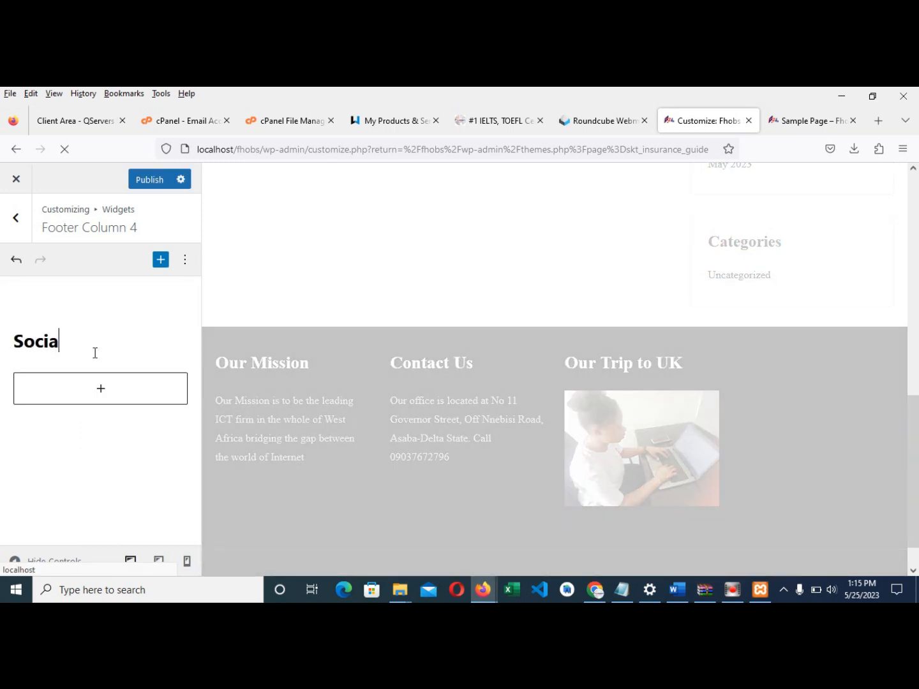
{"action": "type", "text": "l Media Links"}
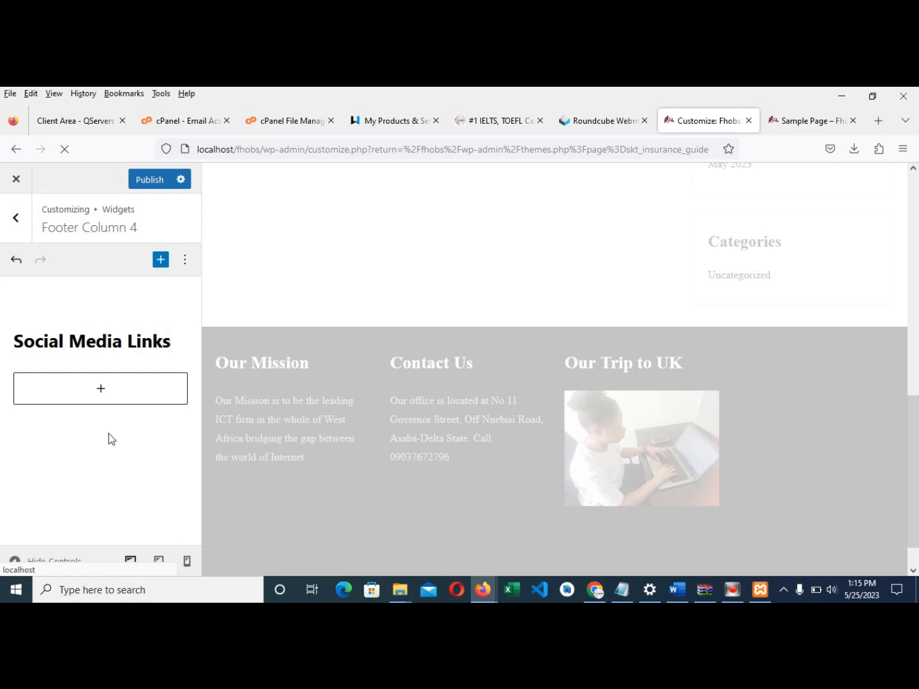
{"action": "left_click", "coordinate": [114, 390]}
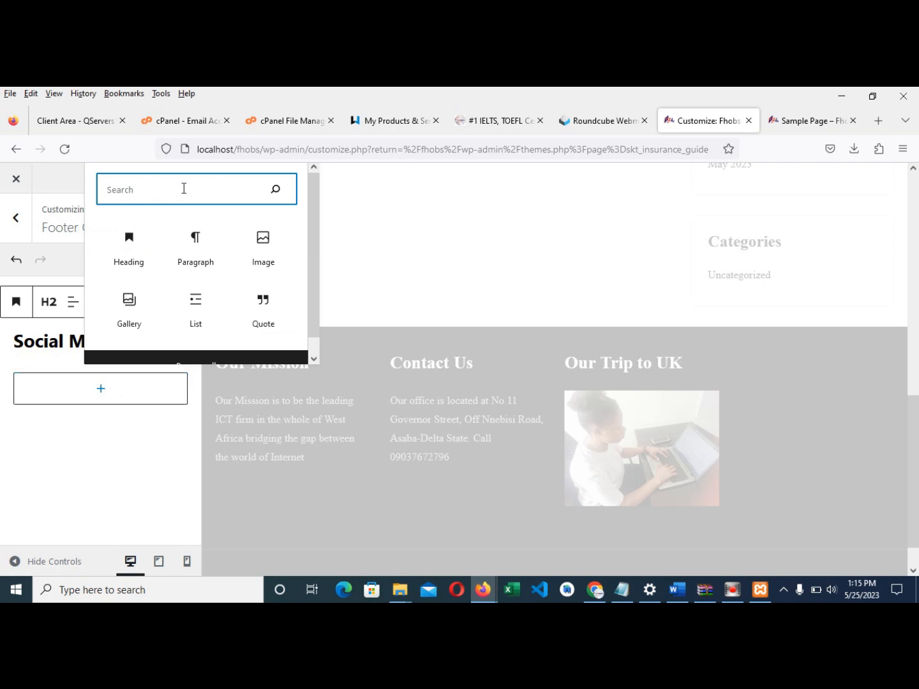
- Embed the Twitter profile URL in a Twitter block, publish, and convert it to a plain link
{"action": "type", "text": "twi"}
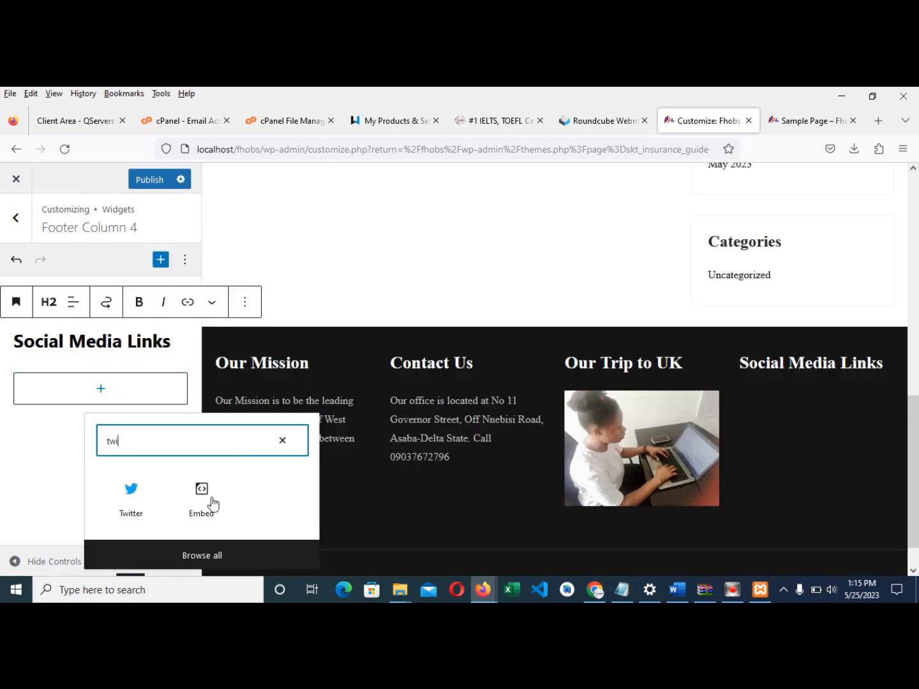
{"action": "left_click", "coordinate": [127, 491]}
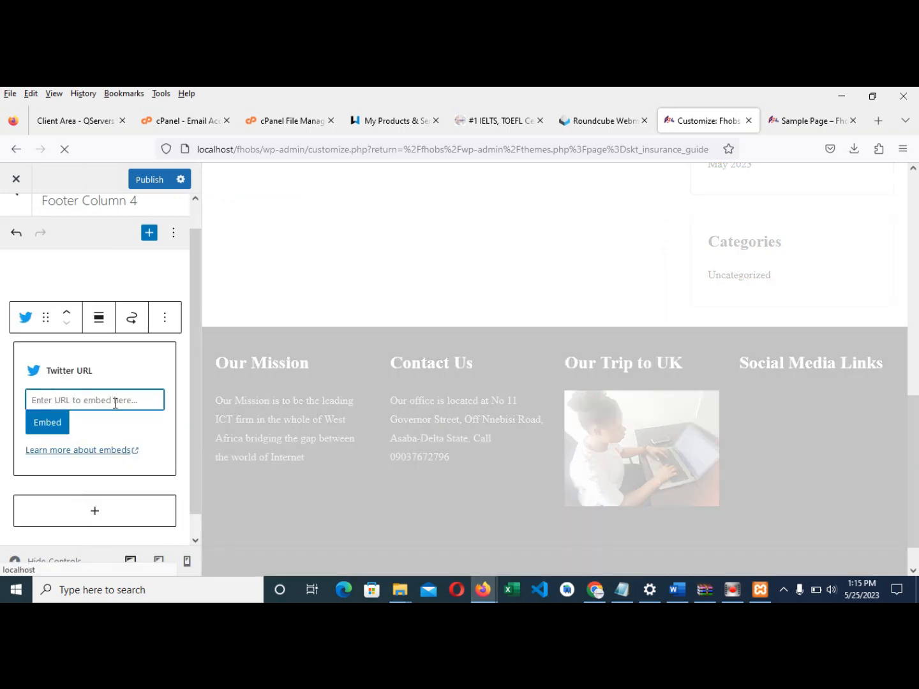
{"action": "type", "text": "https://www"}
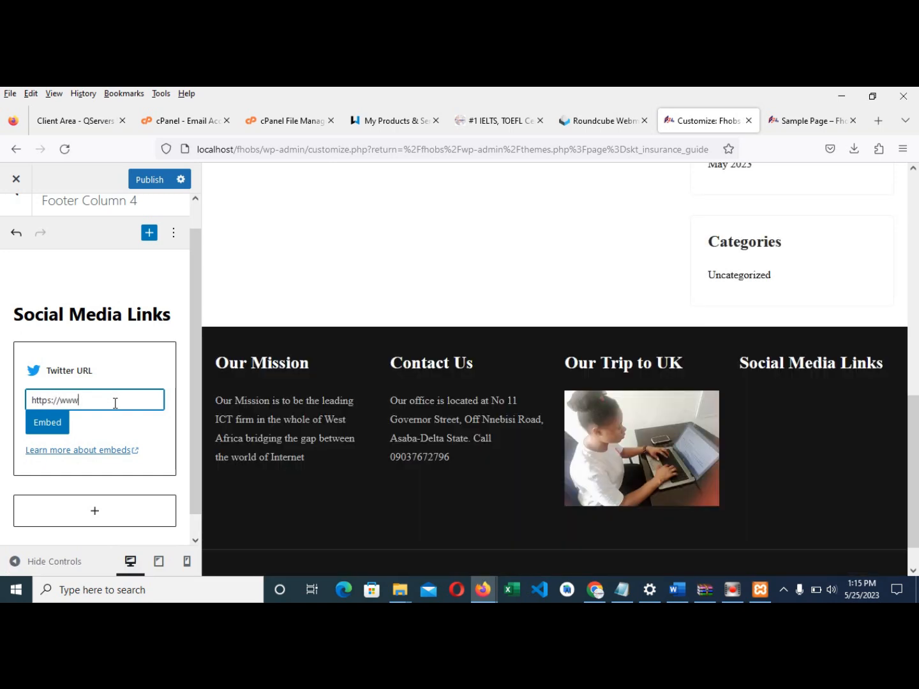
{"action": "type", "text": ".twitter.com/FhobsS"}
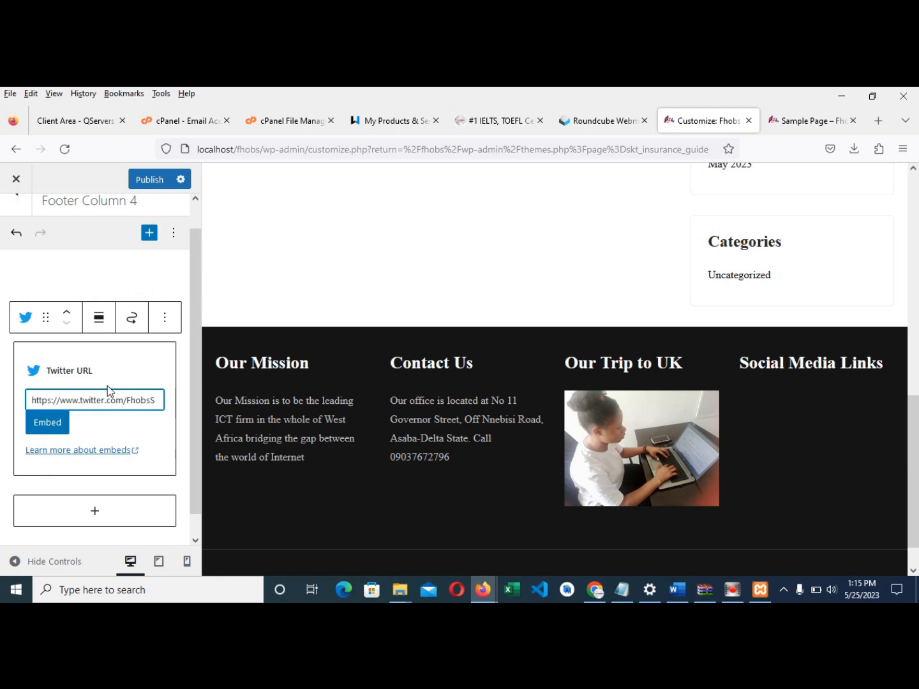
{"action": "left_click", "coordinate": [131, 317]}
{"action": "left_click", "coordinate": [88, 370]}
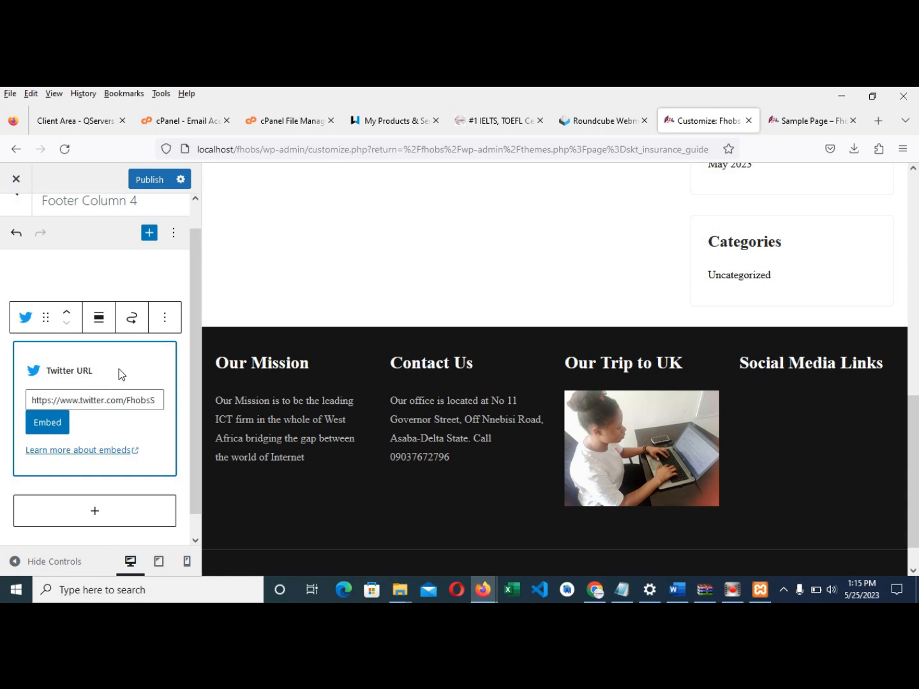
{"action": "left_click", "coordinate": [50, 424]}
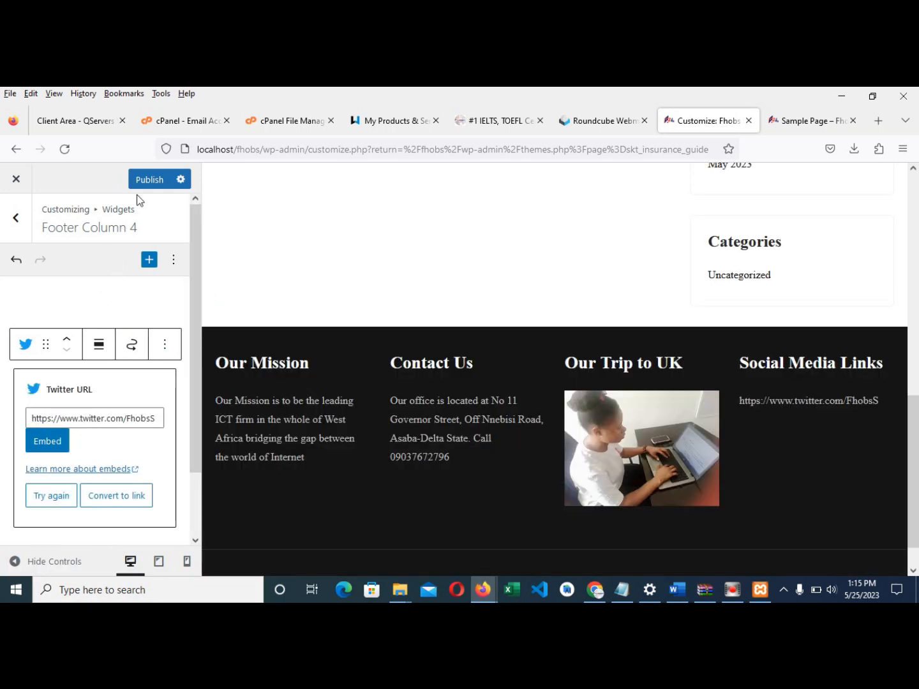
{"action": "left_click", "coordinate": [143, 181]}
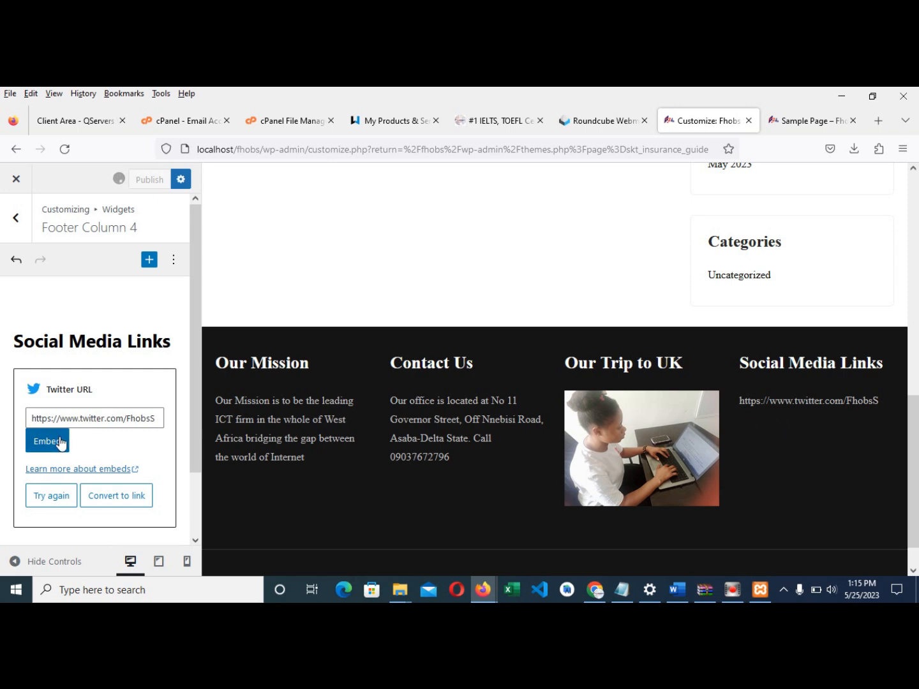
{"action": "left_click", "coordinate": [116, 503]}
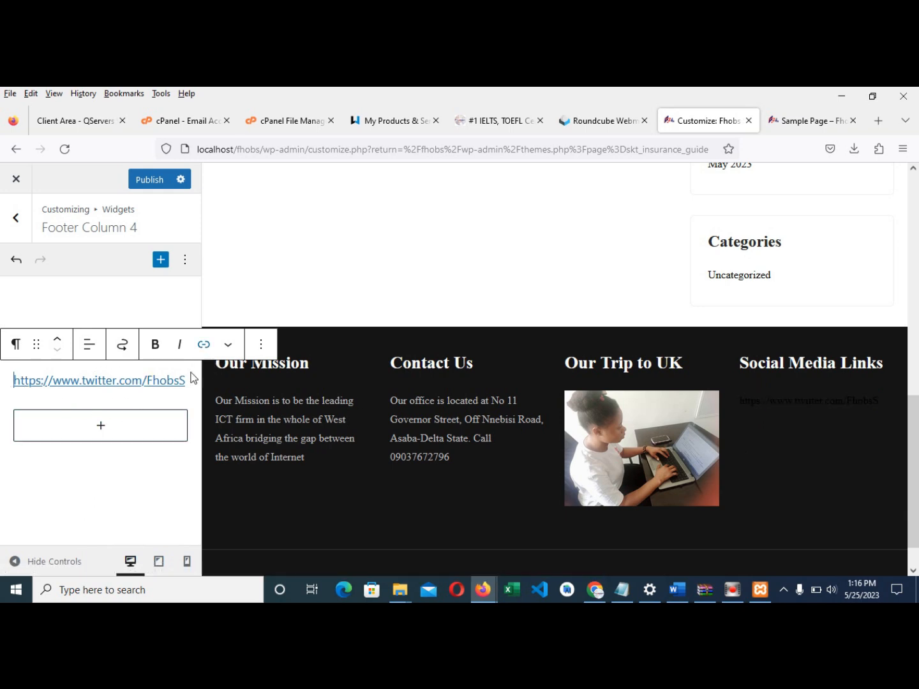
- Link the footer Twitter text to the suggested Twitter profile address and publish
{"action": "left_click", "coordinate": [228, 347]}
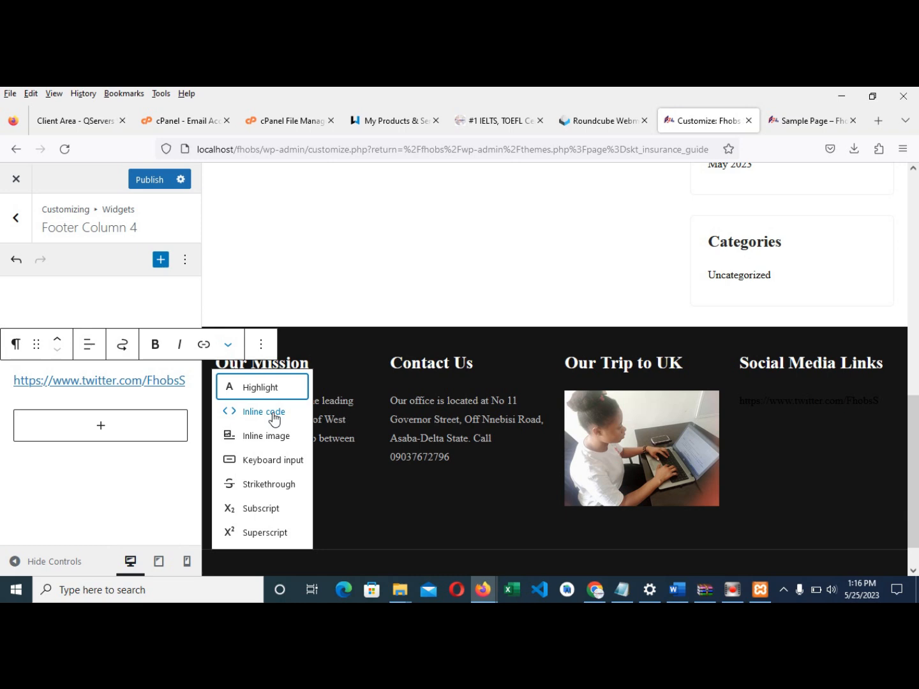
{"action": "left_click", "coordinate": [128, 395]}
{"action": "left_click", "coordinate": [176, 382]}
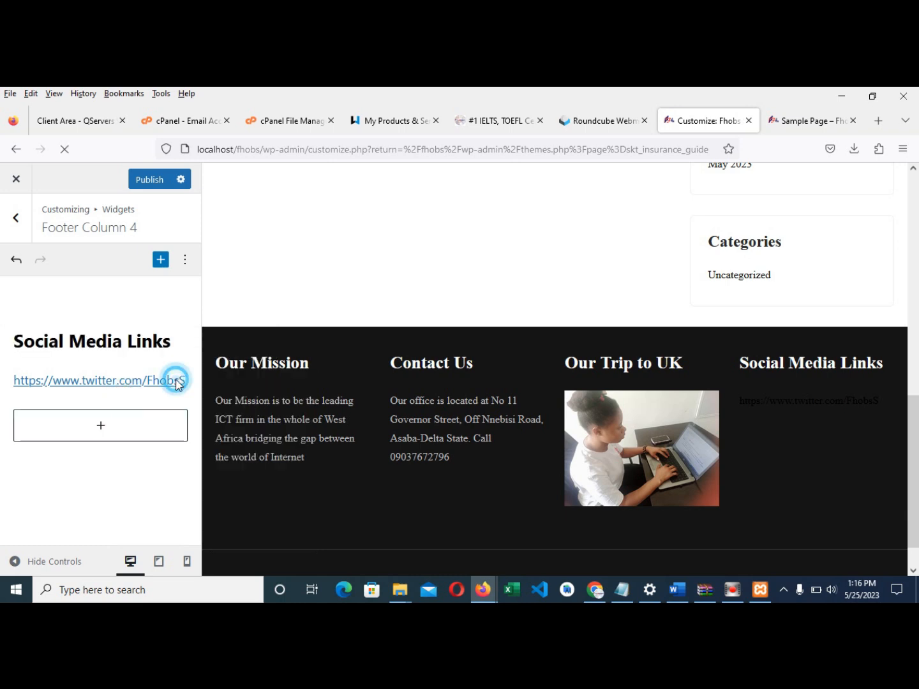
{"action": "left_click", "coordinate": [54, 382]}
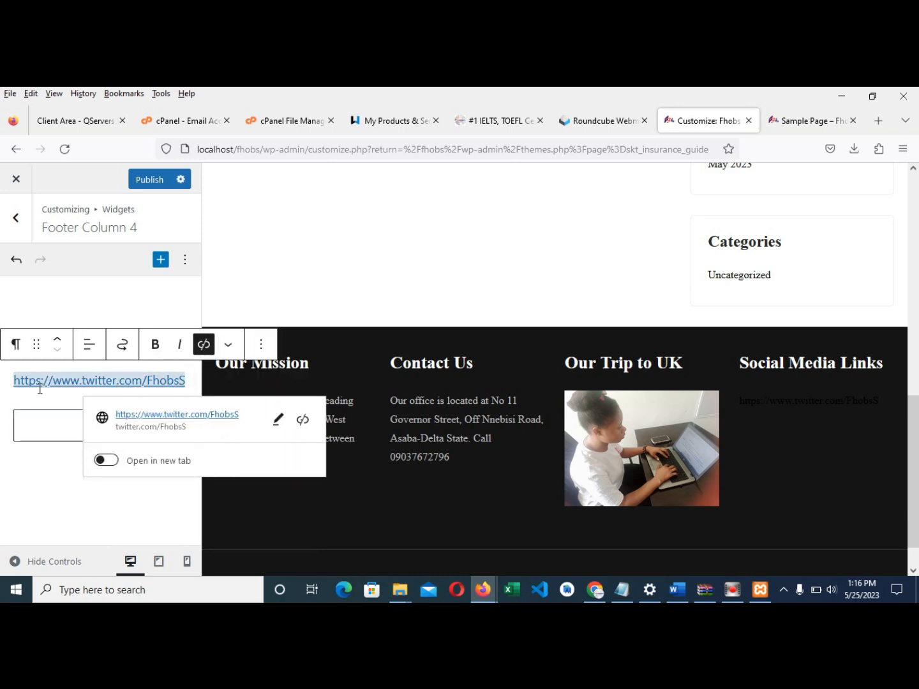
{"action": "left_click", "coordinate": [273, 422]}
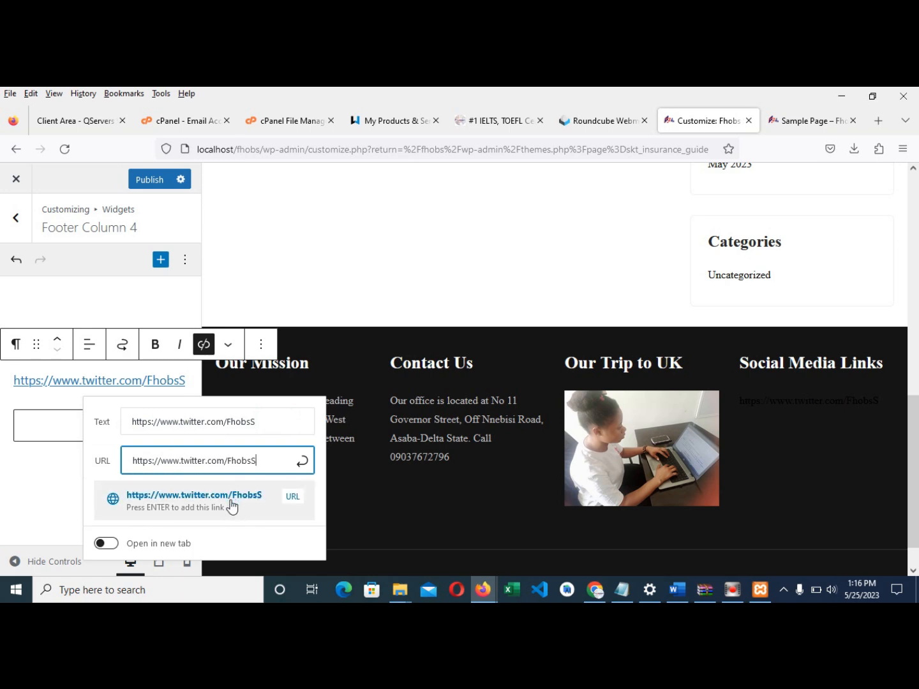
{"action": "left_click", "coordinate": [222, 508]}
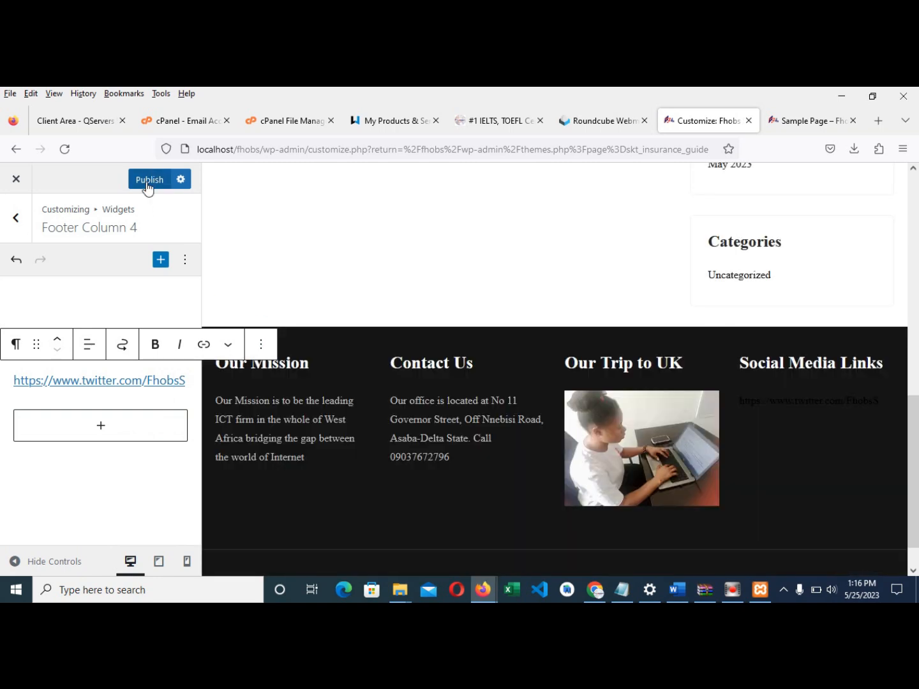
{"action": "left_click", "coordinate": [147, 184]}
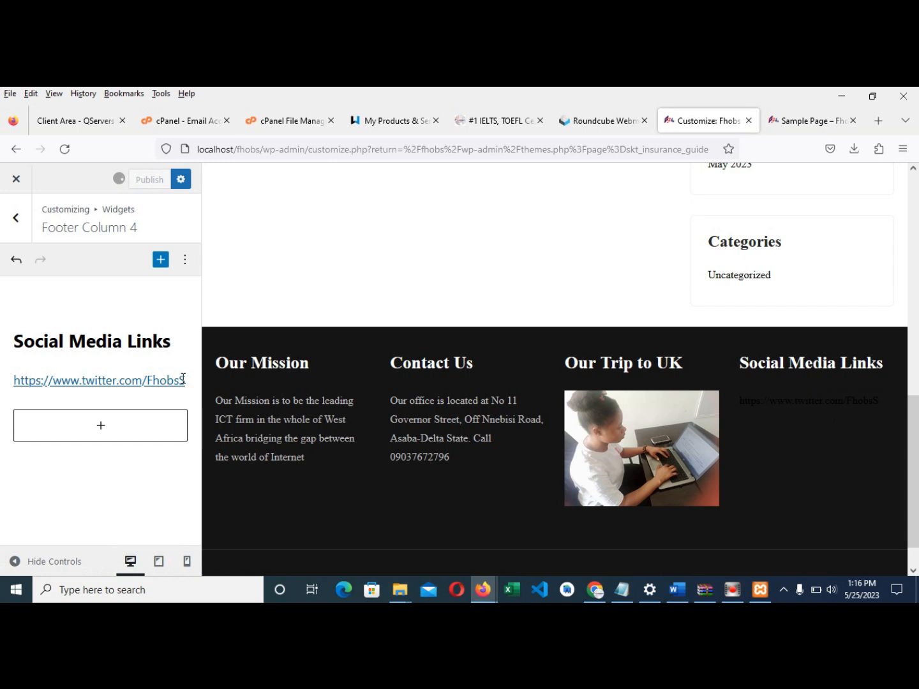
{"action": "left_click_drag", "start_coordinate": [185, 379], "coordinate": [14, 383]}
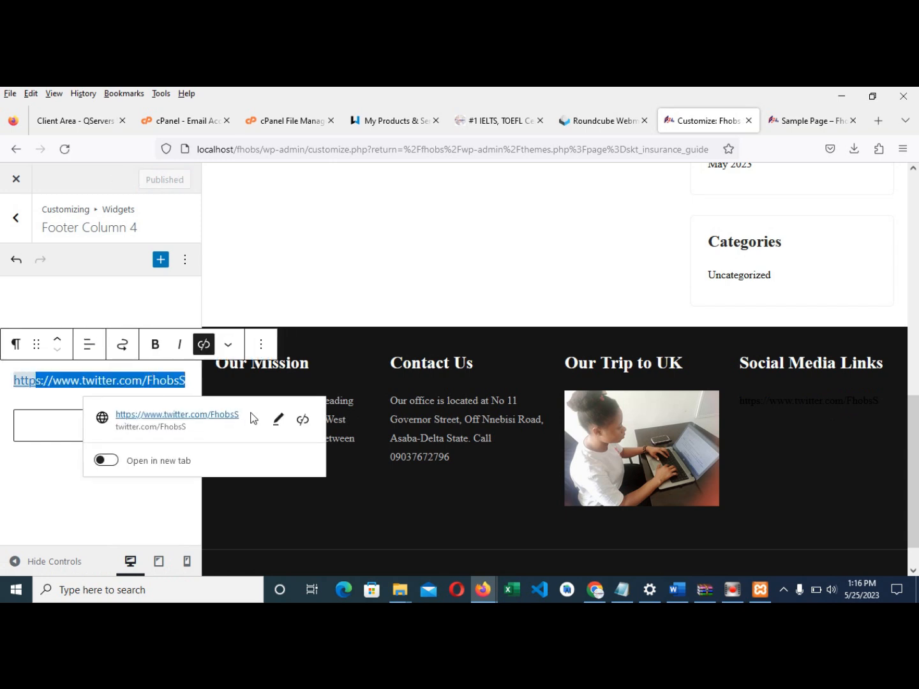
- Change the Twitter link's display text to 'Our Twitter Page' and publish it
{"action": "left_click", "coordinate": [277, 419]}
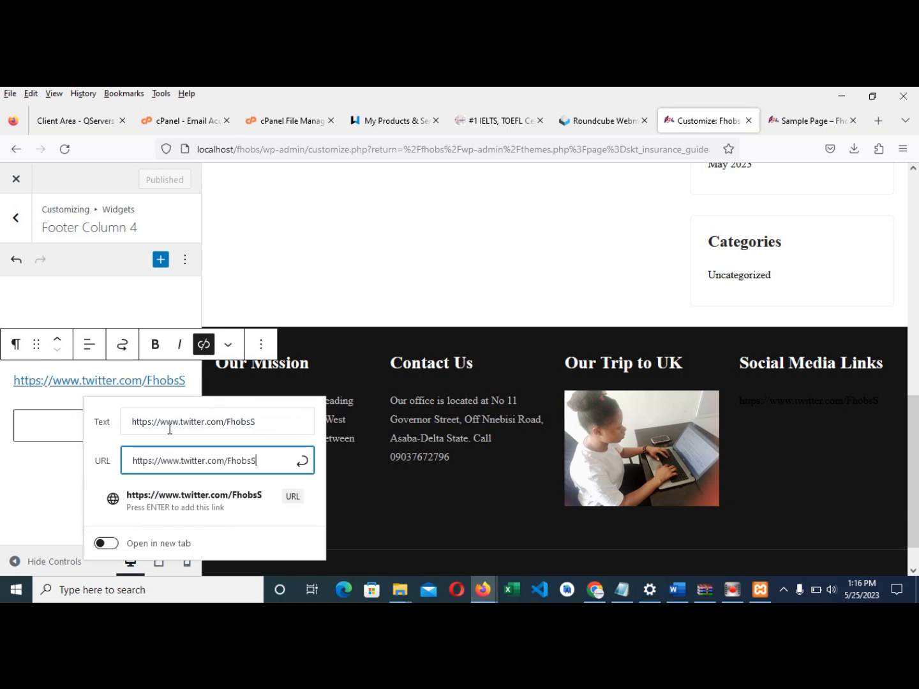
{"action": "left_click", "coordinate": [148, 423]}
{"action": "left_click_drag", "start_coordinate": [128, 421], "coordinate": [282, 429]}
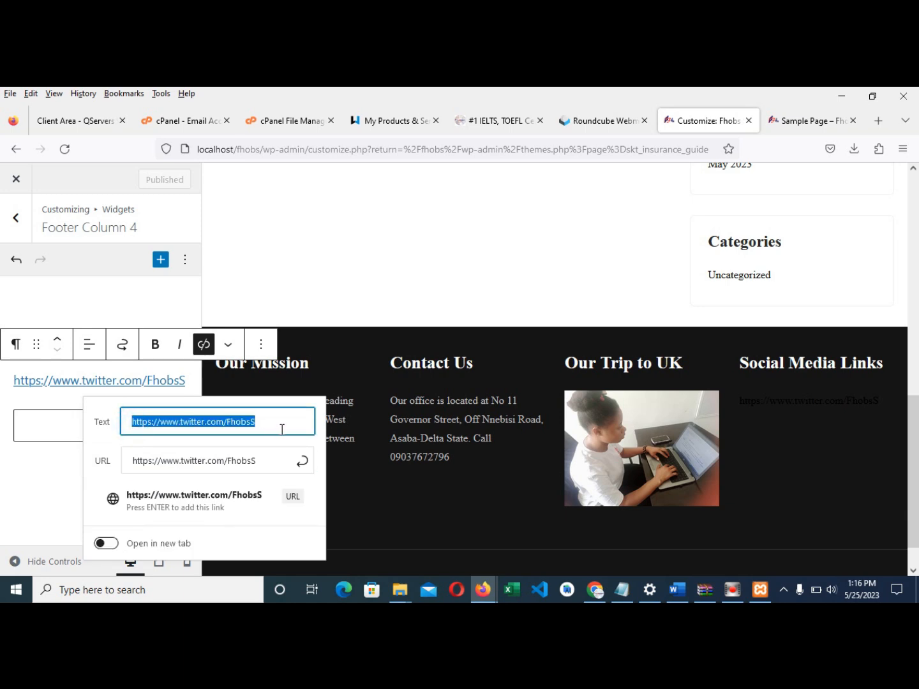
{"action": "type", "text": "Our Twitter Page"}
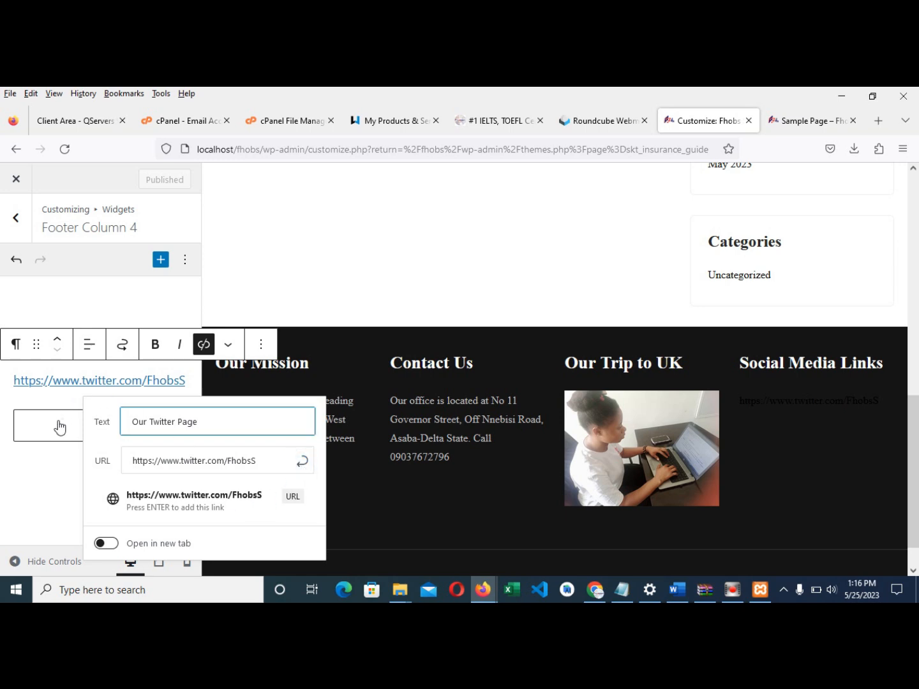
{"action": "key", "text": "Return"}
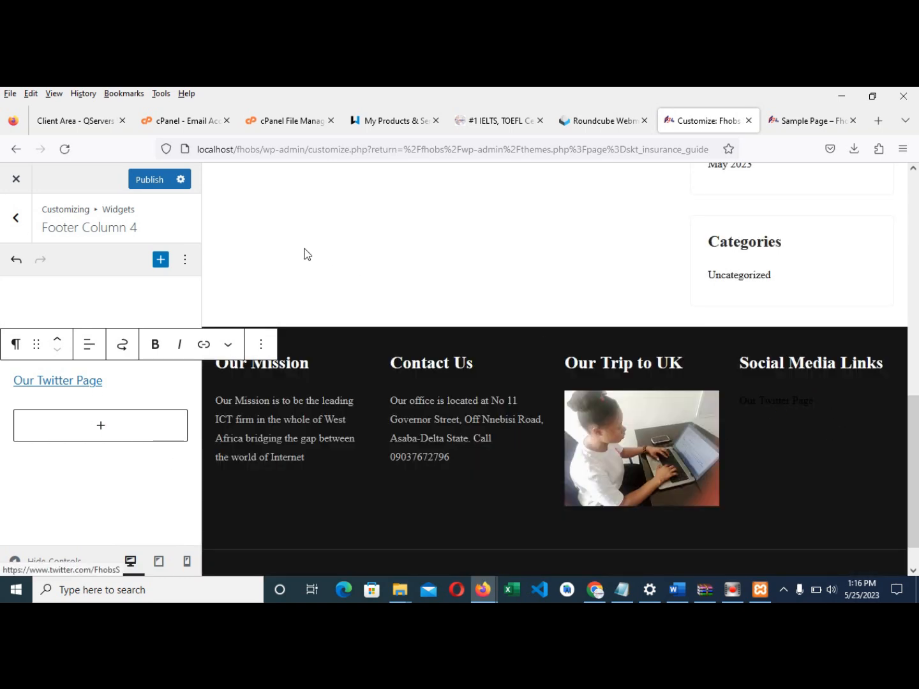
{"action": "left_click", "coordinate": [153, 181]}
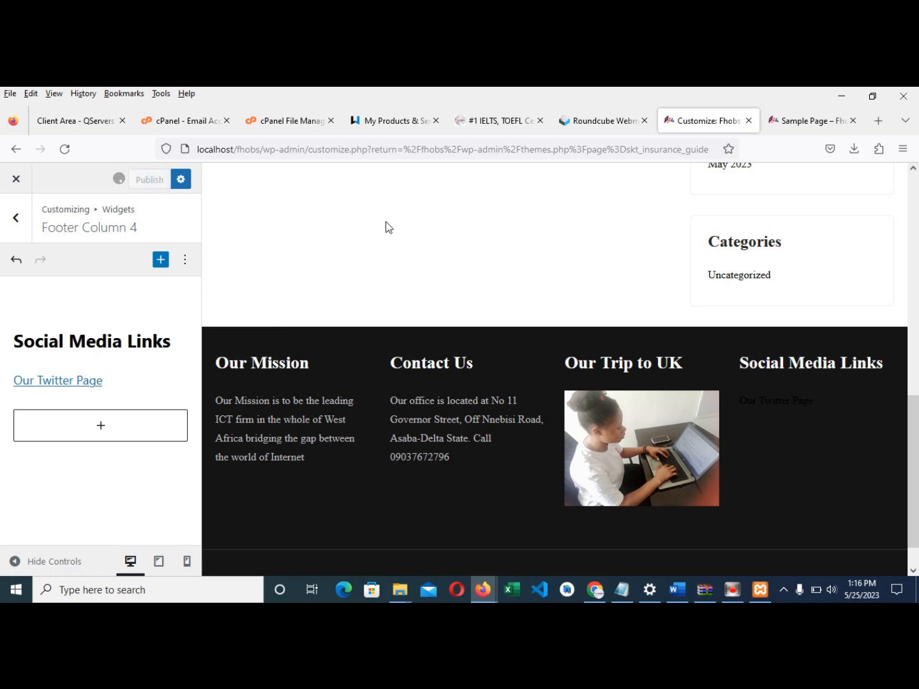
{"action": "scroll", "coordinate": [429, 289], "scroll_direction": "down", "scroll_amount": 1}
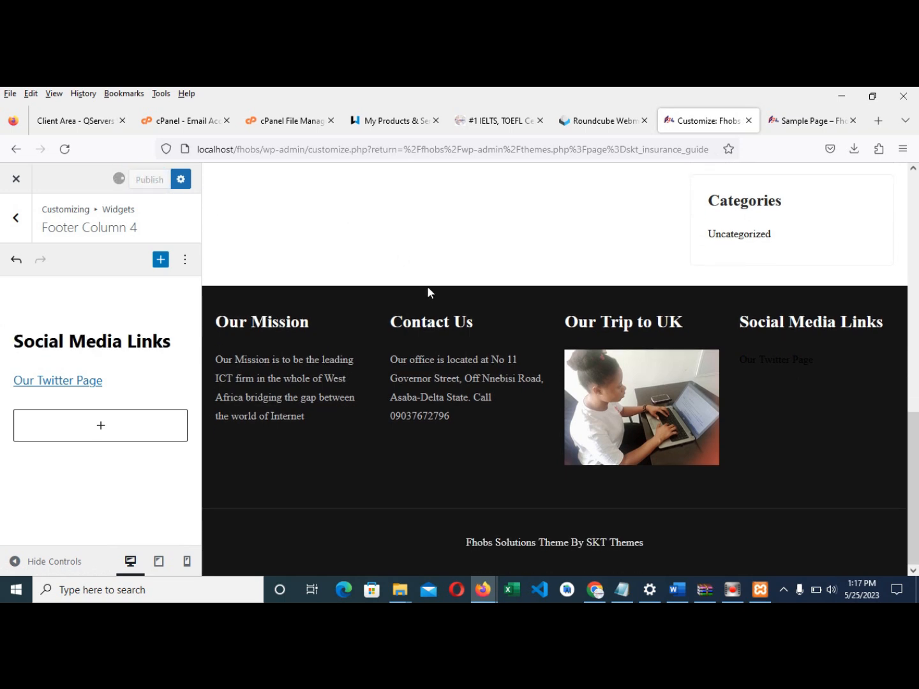
{"action": "scroll", "coordinate": [429, 291], "scroll_direction": "up", "scroll_amount": 4}
{"action": "scroll", "coordinate": [427, 290], "scroll_direction": "up", "scroll_amount": 4}
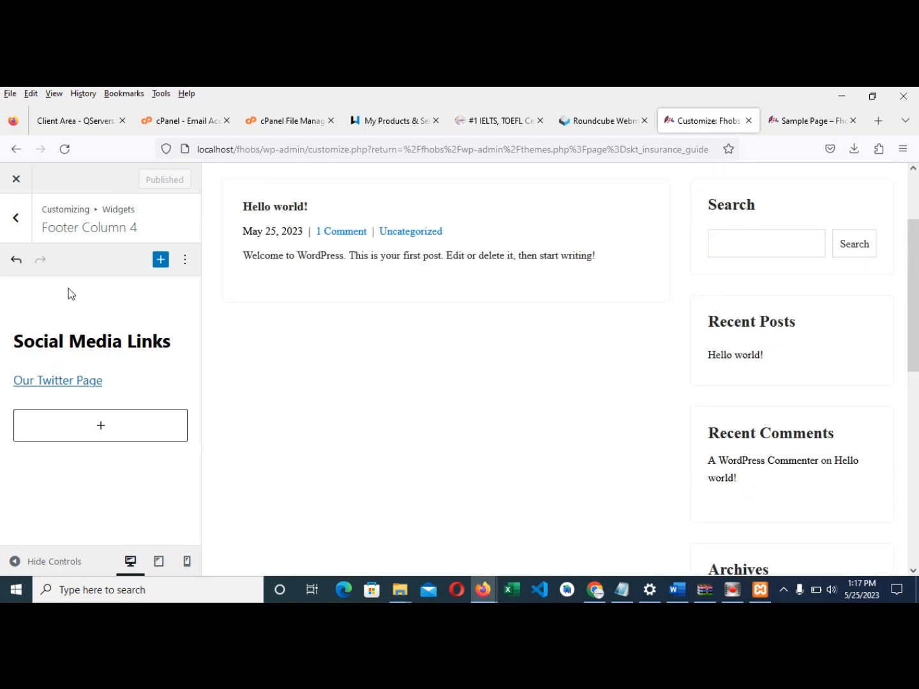
{"action": "left_click", "coordinate": [19, 229]}
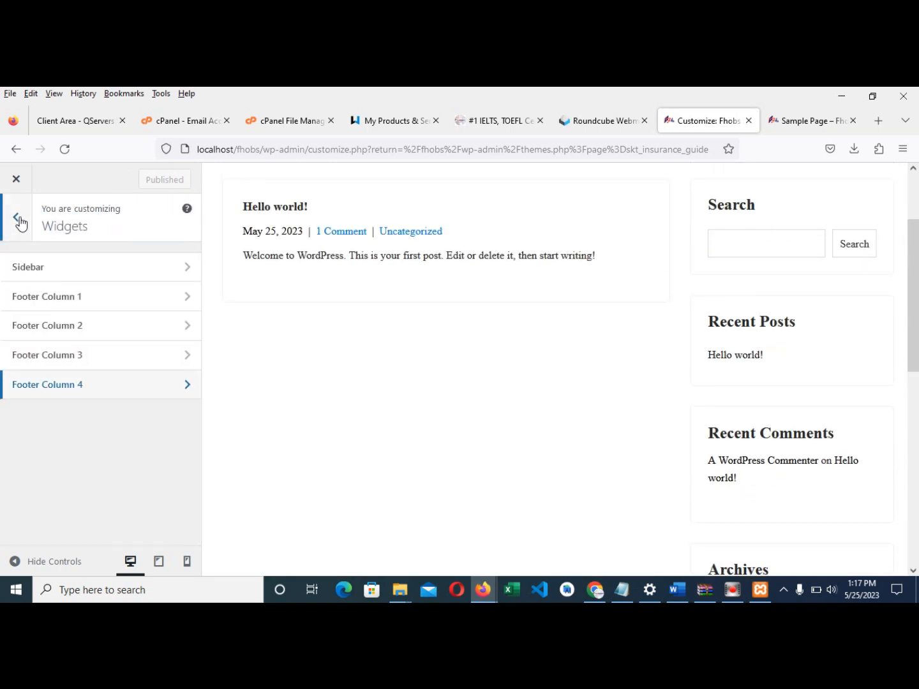
- Open the customizer's Homepage Settings and load Home in the preview
{"action": "left_click", "coordinate": [20, 222]}
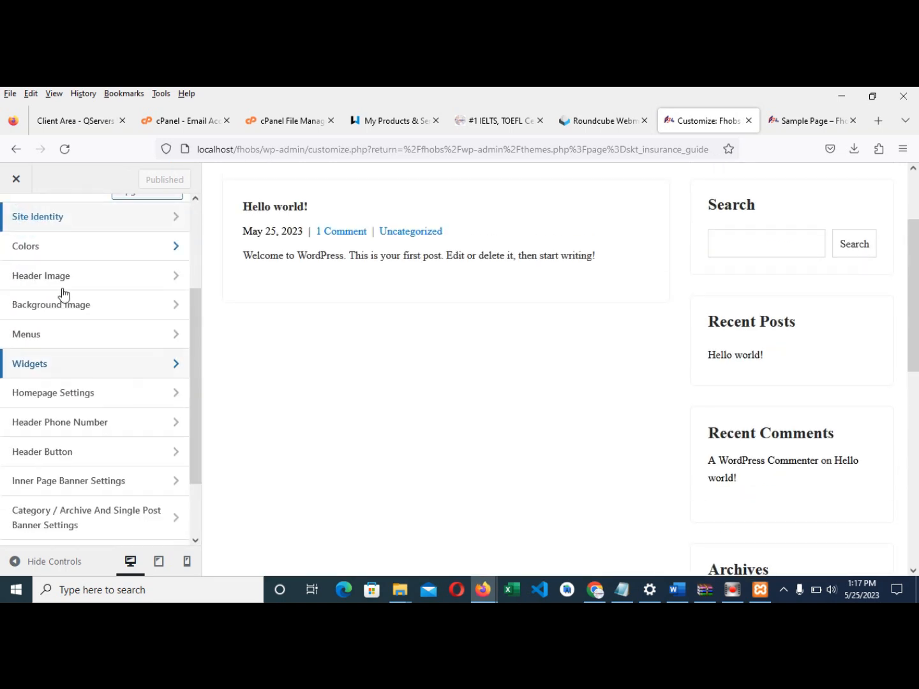
{"action": "left_click", "coordinate": [82, 396]}
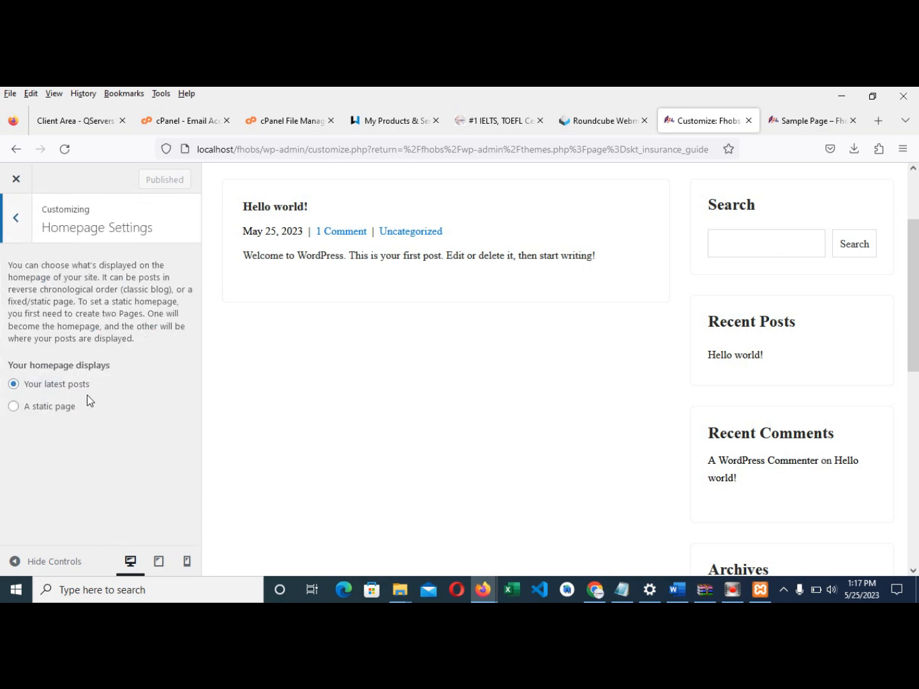
{"action": "scroll", "coordinate": [351, 331], "scroll_direction": "up", "scroll_amount": 2}
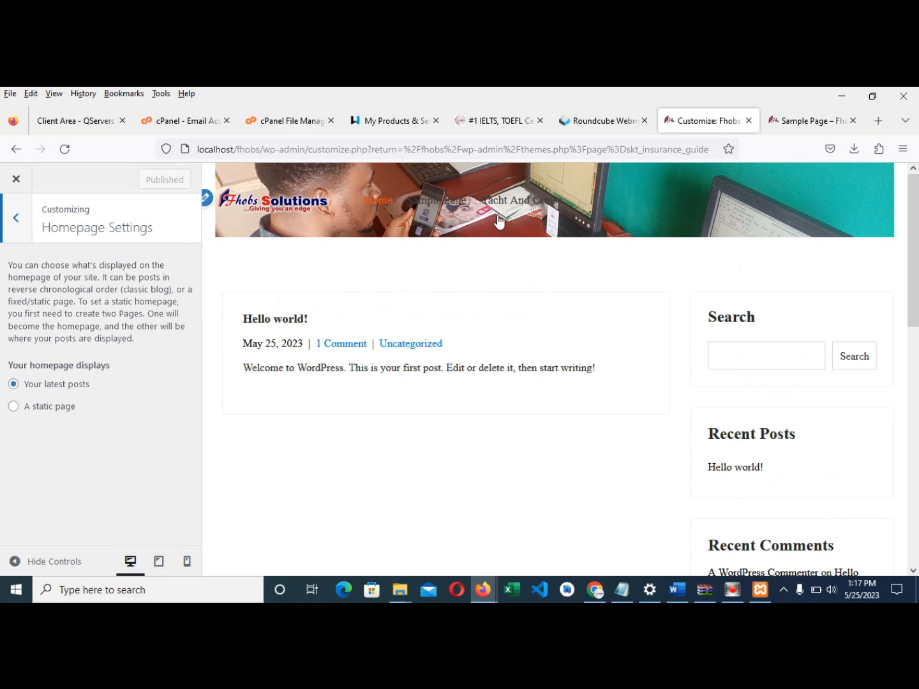
{"action": "left_click", "coordinate": [379, 206]}
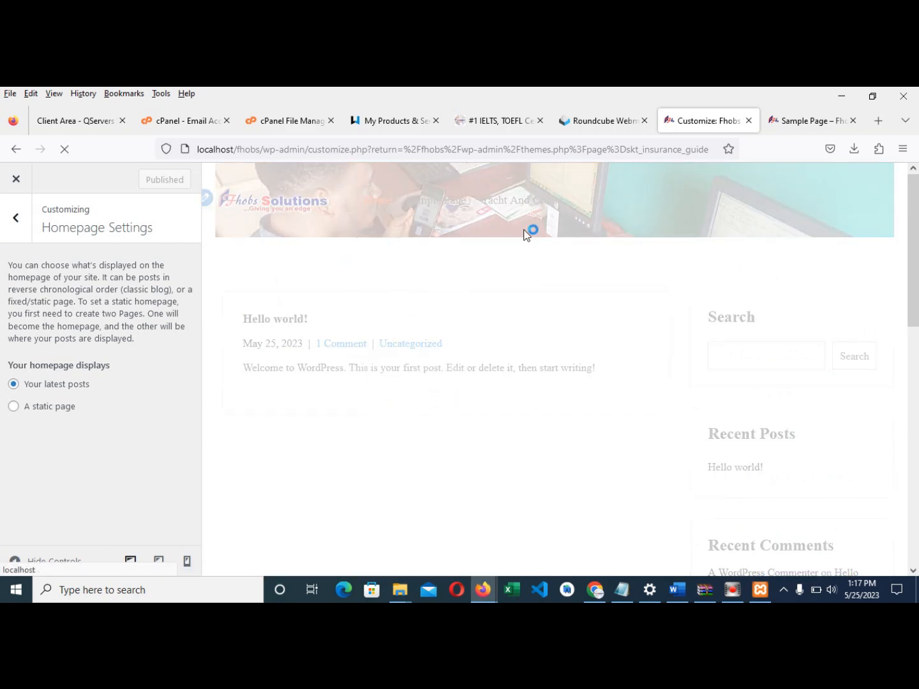
{"action": "left_click", "coordinate": [793, 120]}
- Review the live Sample Page in its browser tab
{"action": "scroll", "coordinate": [322, 339], "scroll_direction": "down", "scroll_amount": 7}
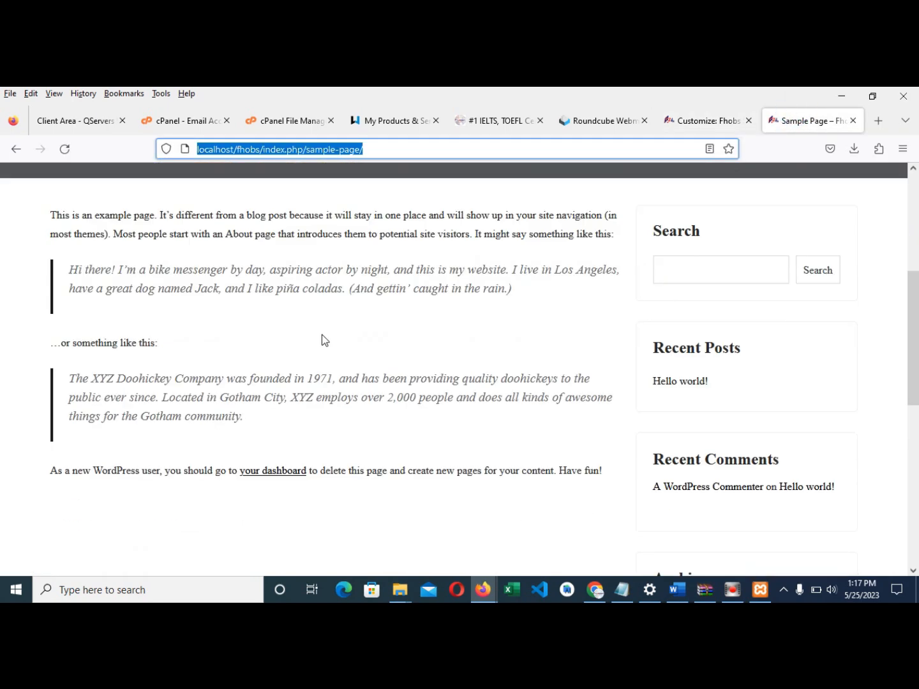
{"action": "scroll", "coordinate": [330, 347], "scroll_direction": "up", "scroll_amount": 2}
{"action": "left_click", "coordinate": [689, 123]}
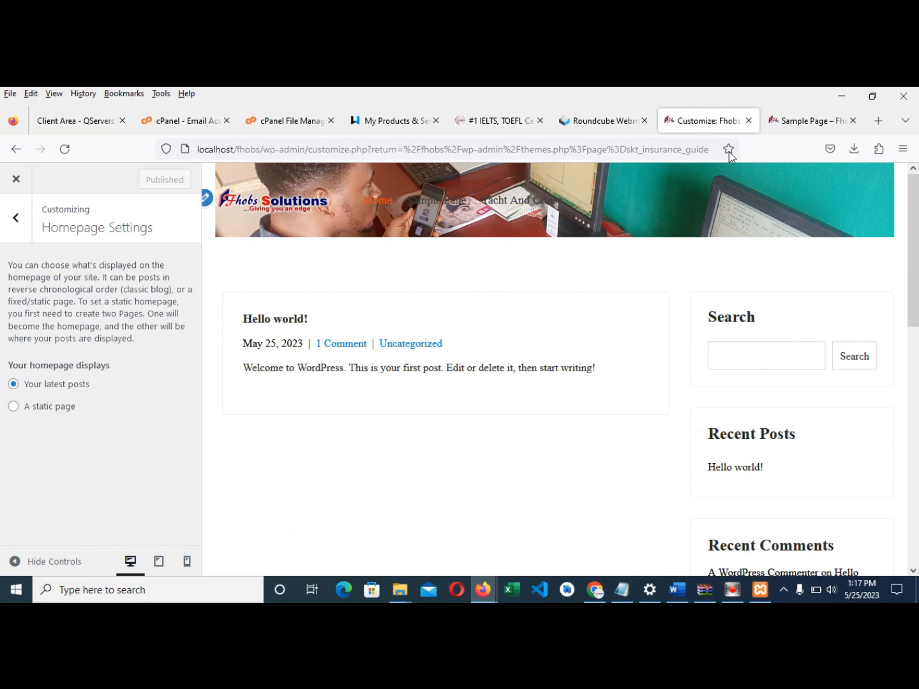
{"action": "left_click", "coordinate": [792, 122]}
{"action": "scroll", "coordinate": [456, 265], "scroll_direction": "up", "scroll_amount": 5}
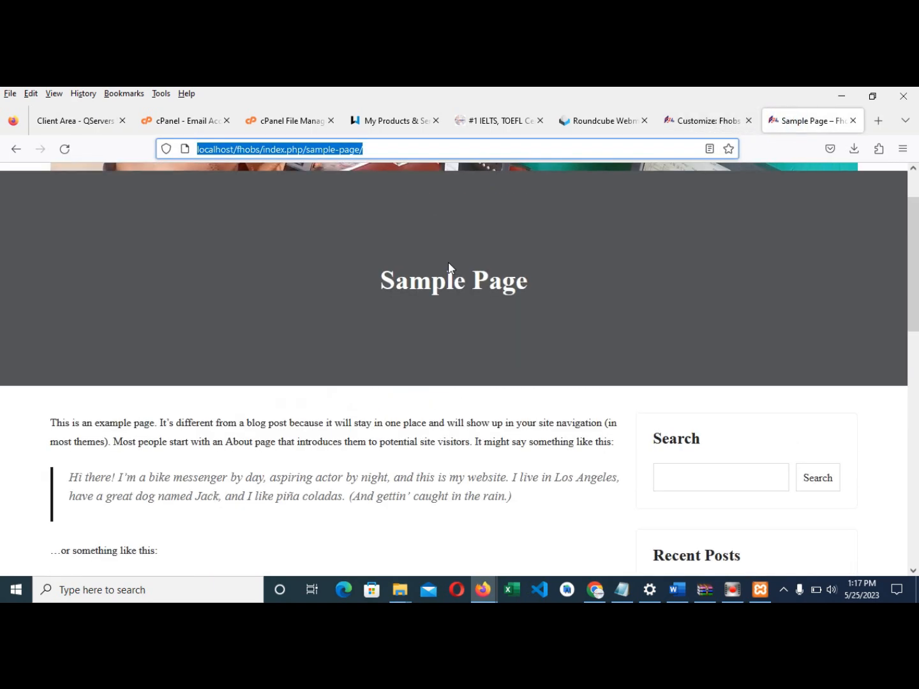
{"action": "scroll", "coordinate": [448, 267], "scroll_direction": "up", "scroll_amount": 1}
- Go to the live home page and scroll through the Hello world! post and sidebar
{"action": "left_click", "coordinate": [238, 208]}
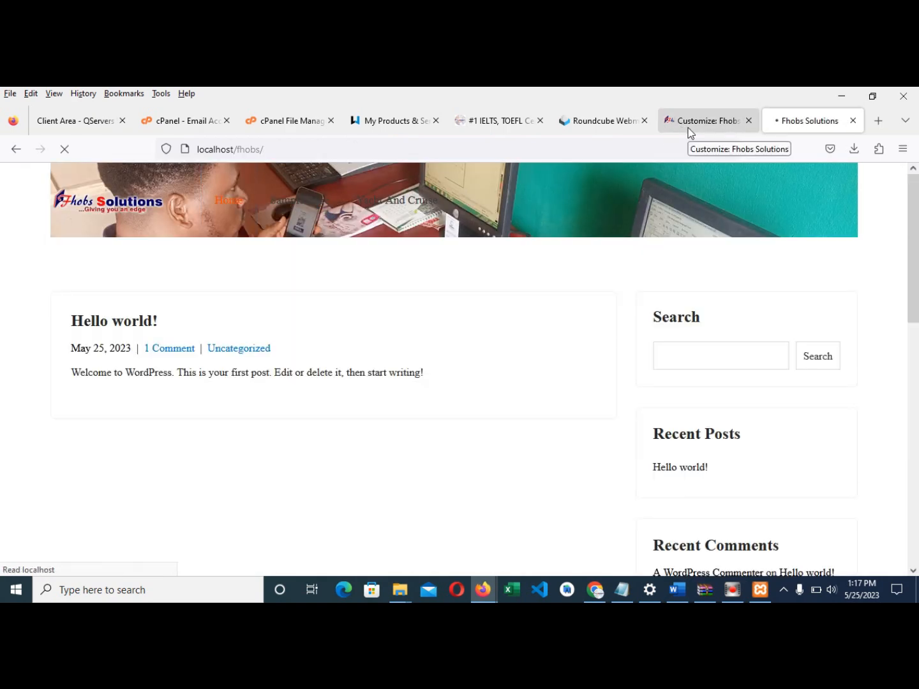
{"action": "scroll", "coordinate": [307, 423], "scroll_direction": "down", "scroll_amount": 3}
{"action": "scroll", "coordinate": [345, 444], "scroll_direction": "down", "scroll_amount": 1}
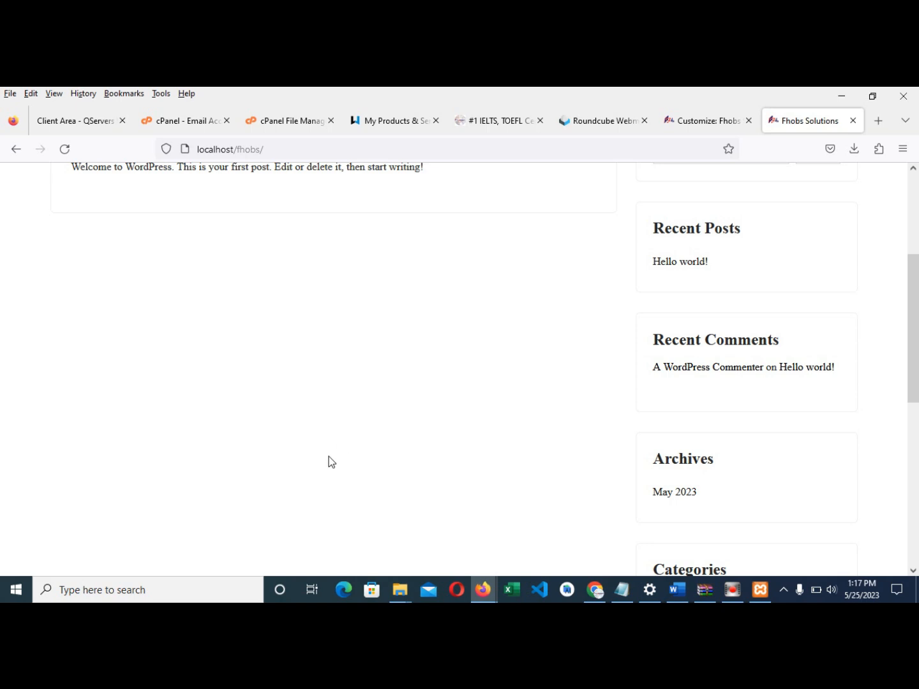
{"action": "scroll", "coordinate": [878, 427], "scroll_direction": "up", "scroll_amount": 4}
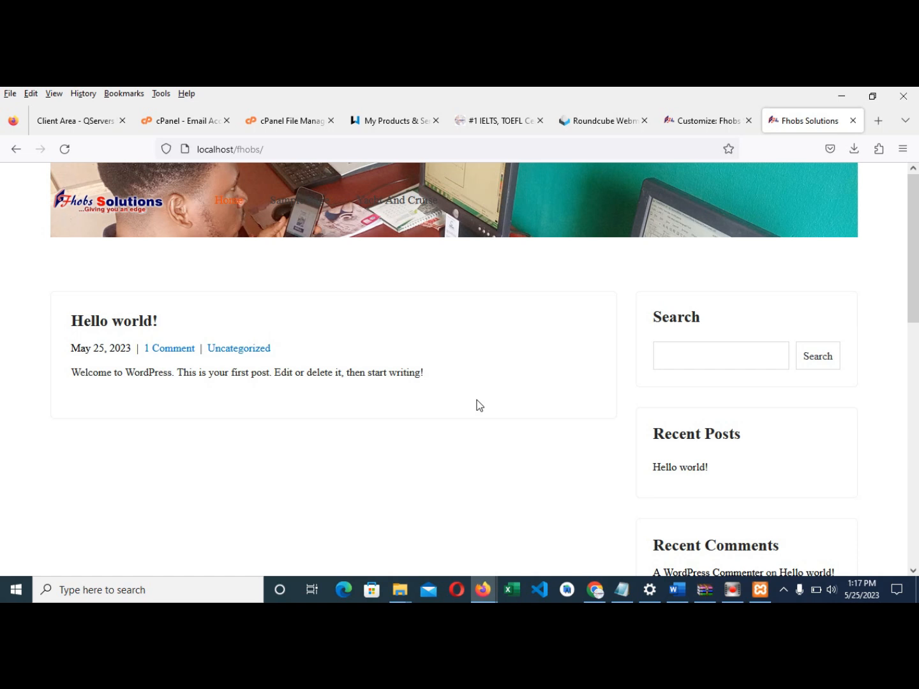
{"action": "scroll", "coordinate": [447, 364], "scroll_direction": "down", "scroll_amount": 1}
{"action": "scroll", "coordinate": [179, 303], "scroll_direction": "up", "scroll_amount": 1}
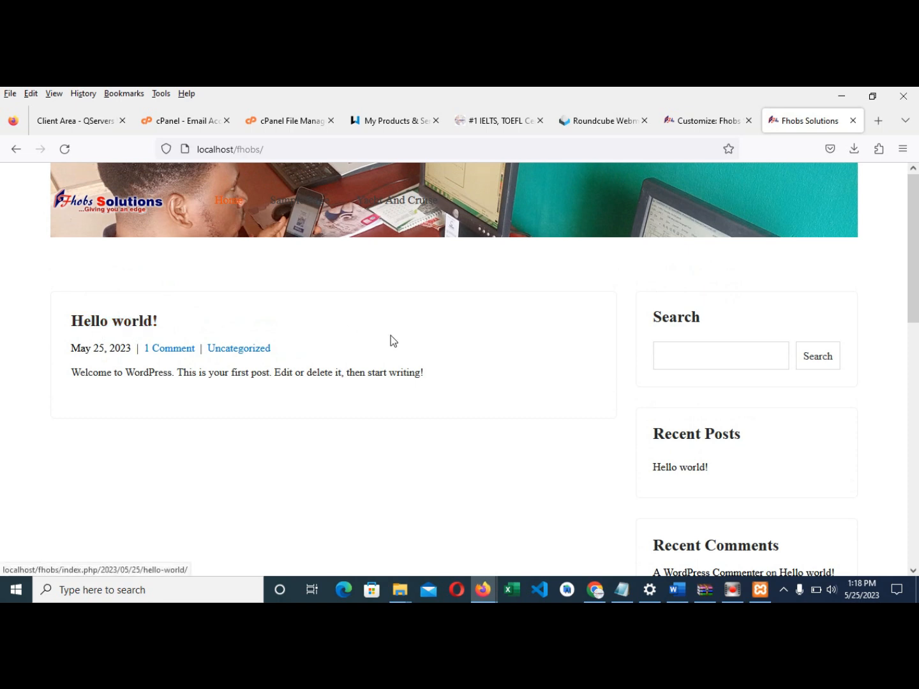
{"action": "scroll", "coordinate": [434, 332], "scroll_direction": "down", "scroll_amount": 1}
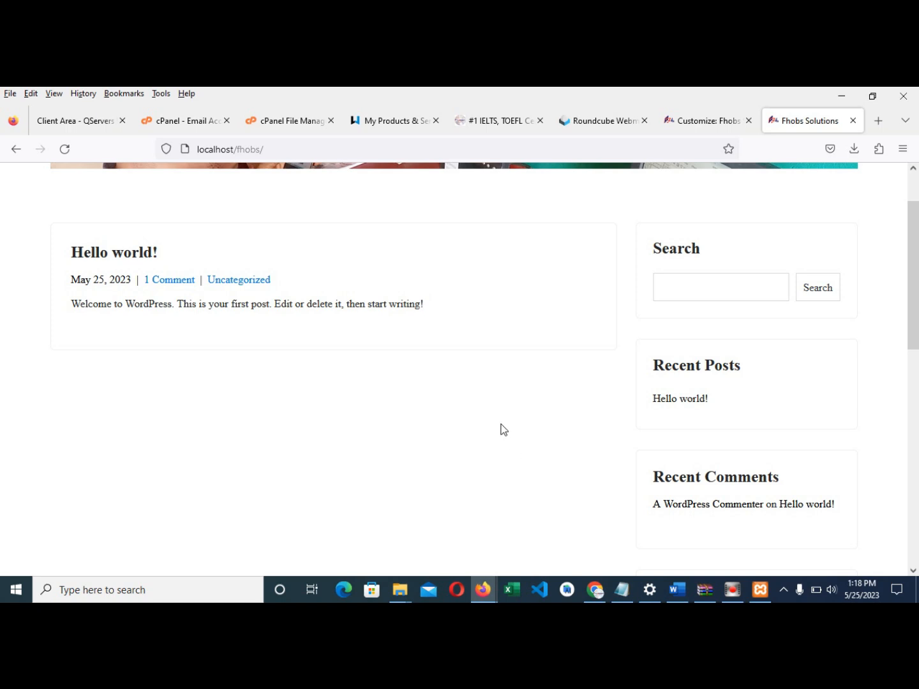
- Enter the company phone number in Header Phone Number settings and publish it
{"action": "left_click", "coordinate": [683, 123]}
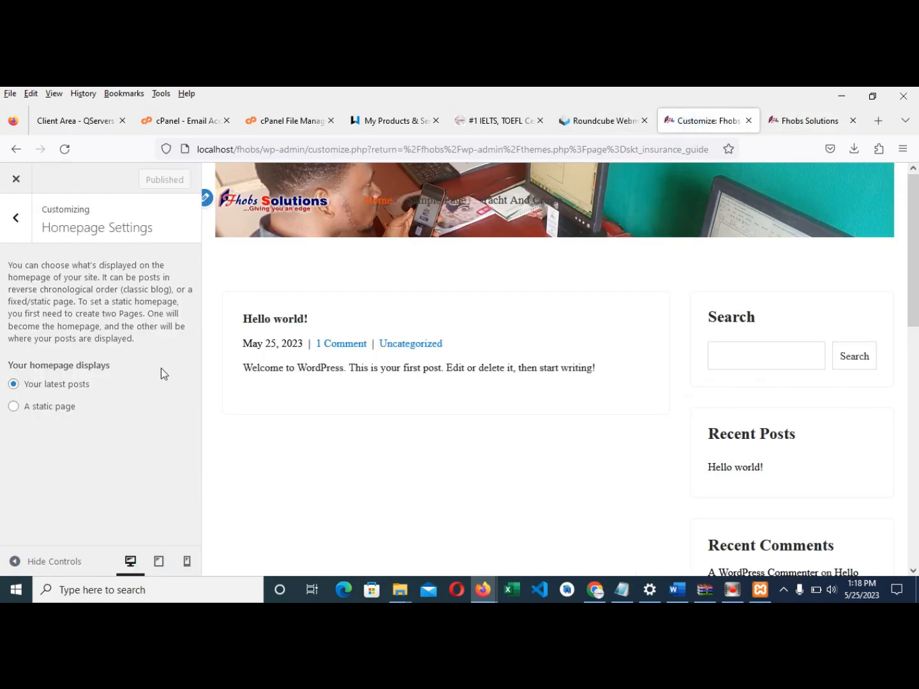
{"action": "left_click", "coordinate": [19, 219]}
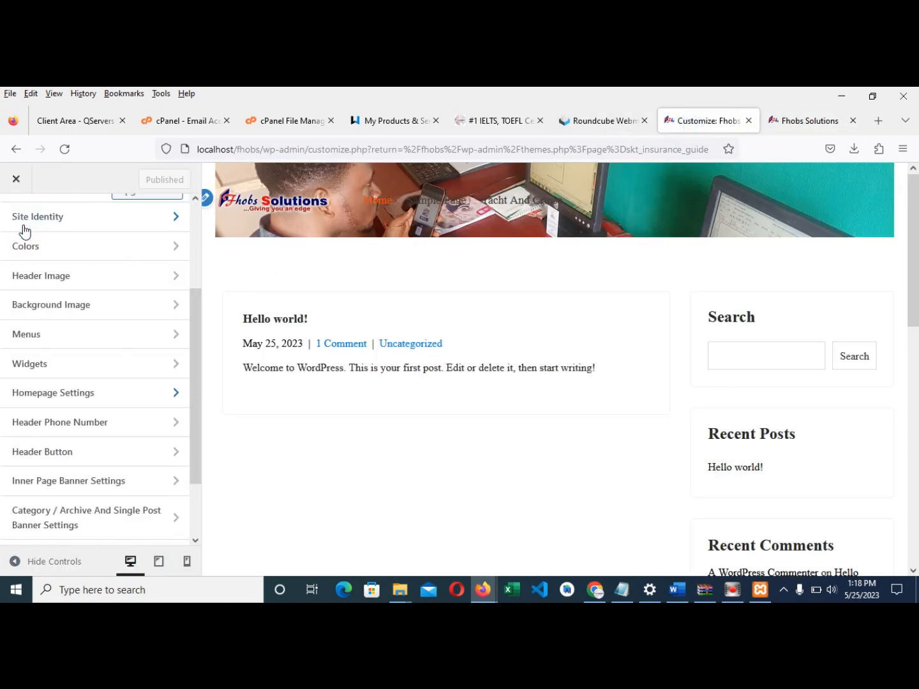
{"action": "scroll", "coordinate": [96, 408], "scroll_direction": "down", "scroll_amount": 1}
{"action": "left_click", "coordinate": [46, 354]}
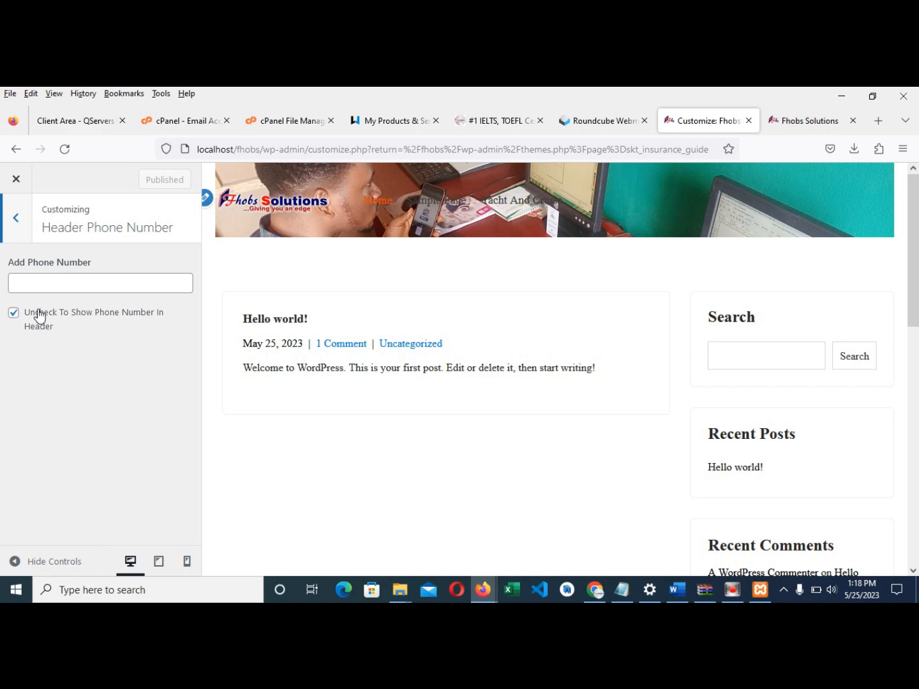
{"action": "left_click", "coordinate": [39, 288]}
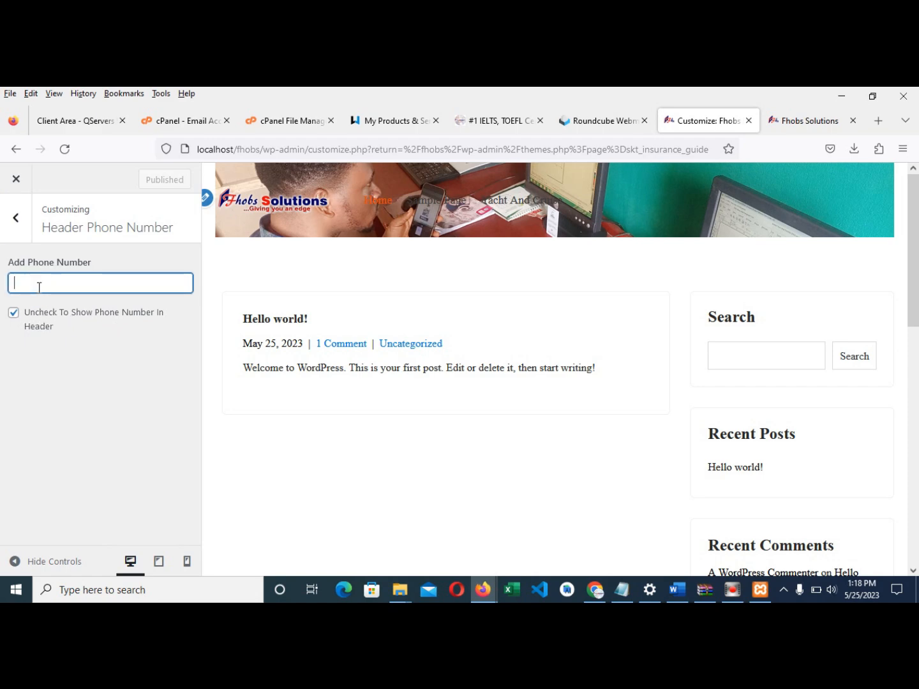
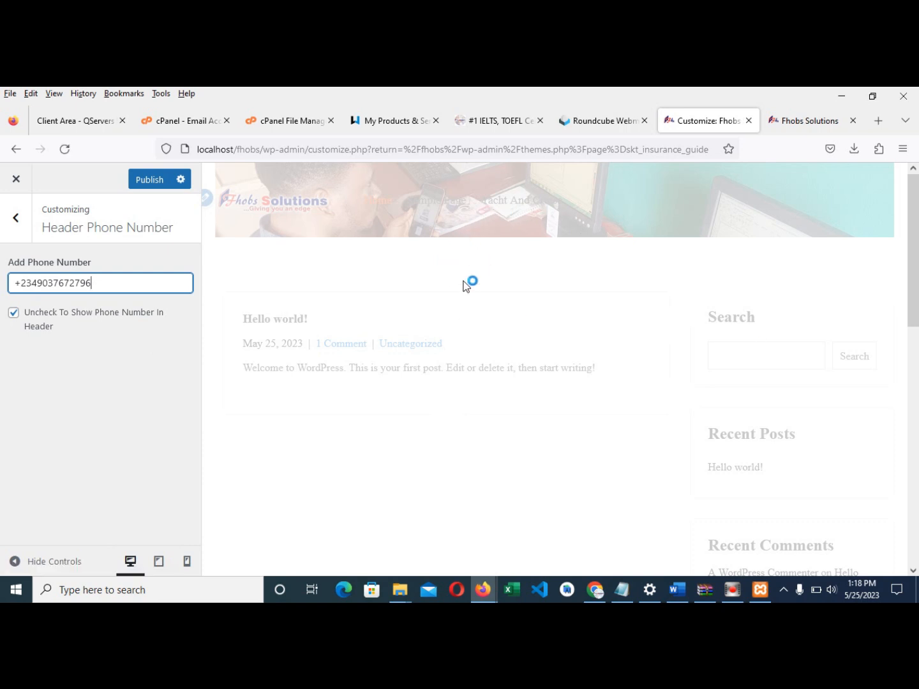
{"action": "left_click", "coordinate": [146, 180]}
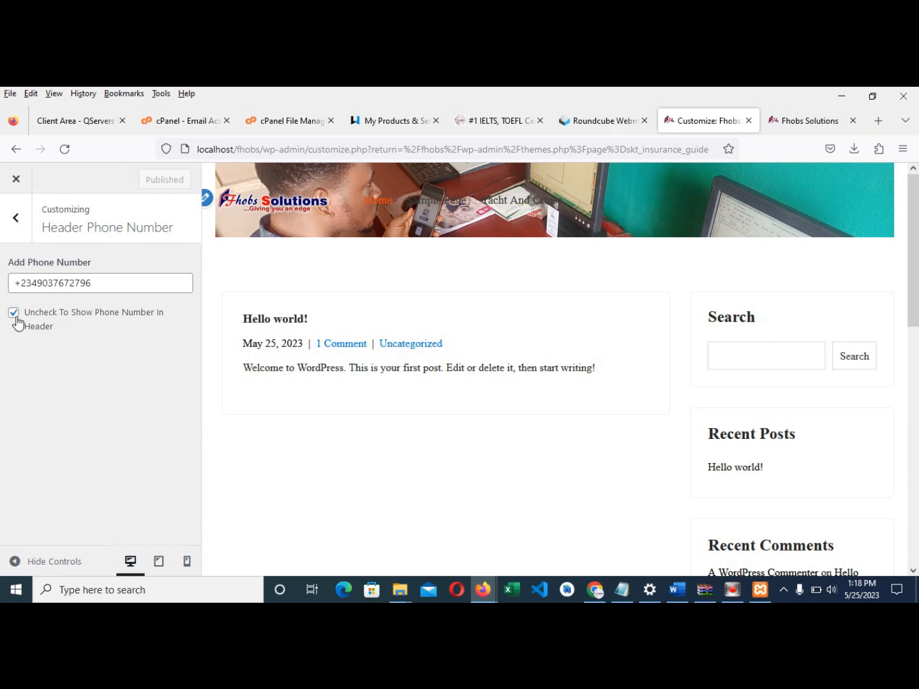
- Enable showing the phone number in the site header and publish
{"action": "left_click", "coordinate": [19, 319]}
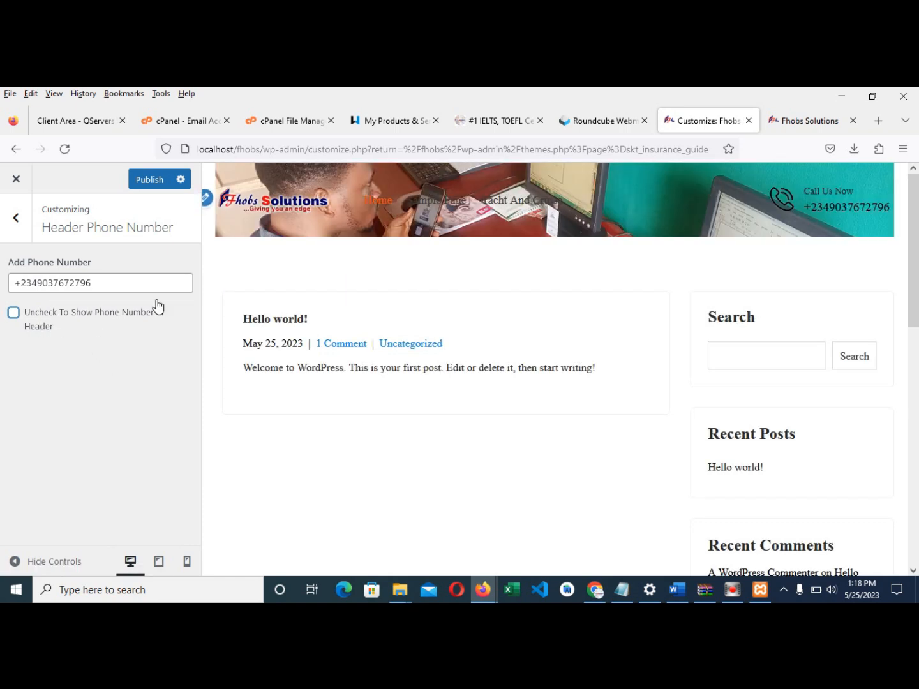
{"action": "left_click", "coordinate": [144, 180]}
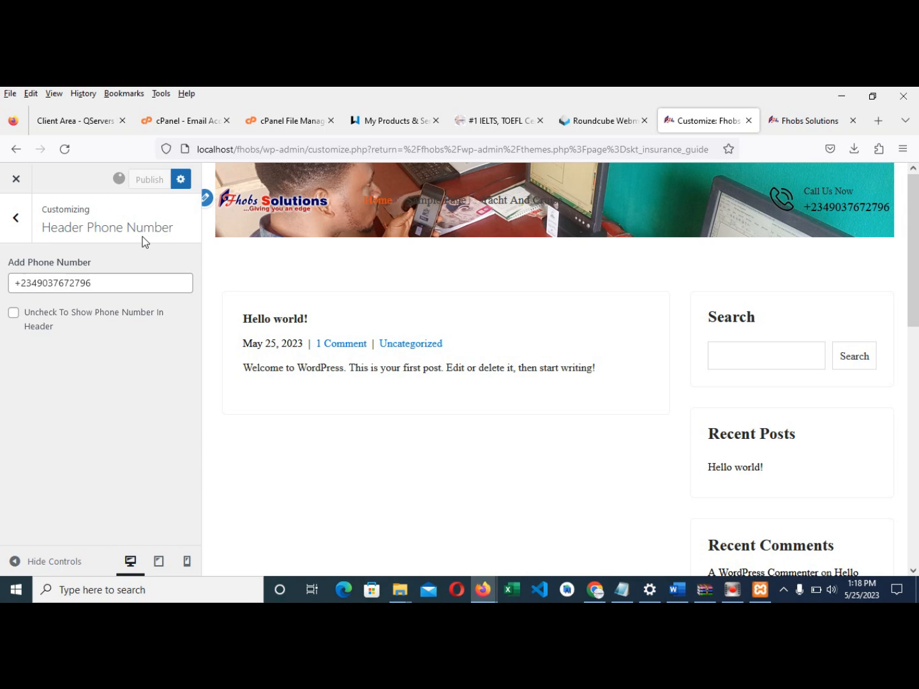
{"action": "left_click", "coordinate": [20, 222]}
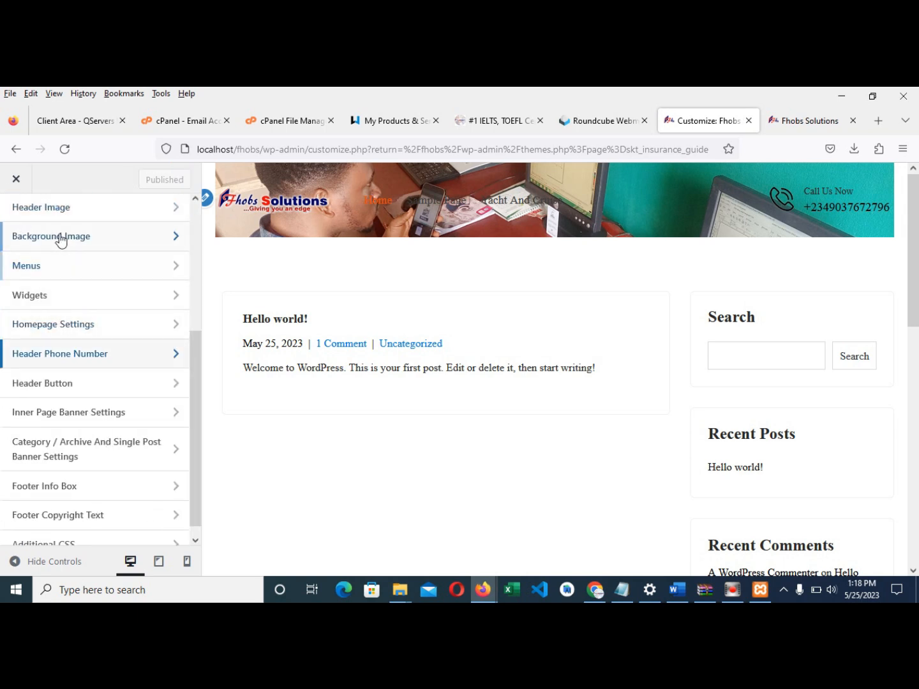
- Hide the current header image and publish the removal, returning to the section list
{"action": "scroll", "coordinate": [71, 240], "scroll_direction": "up", "scroll_amount": 3}
{"action": "left_click", "coordinate": [56, 415]}
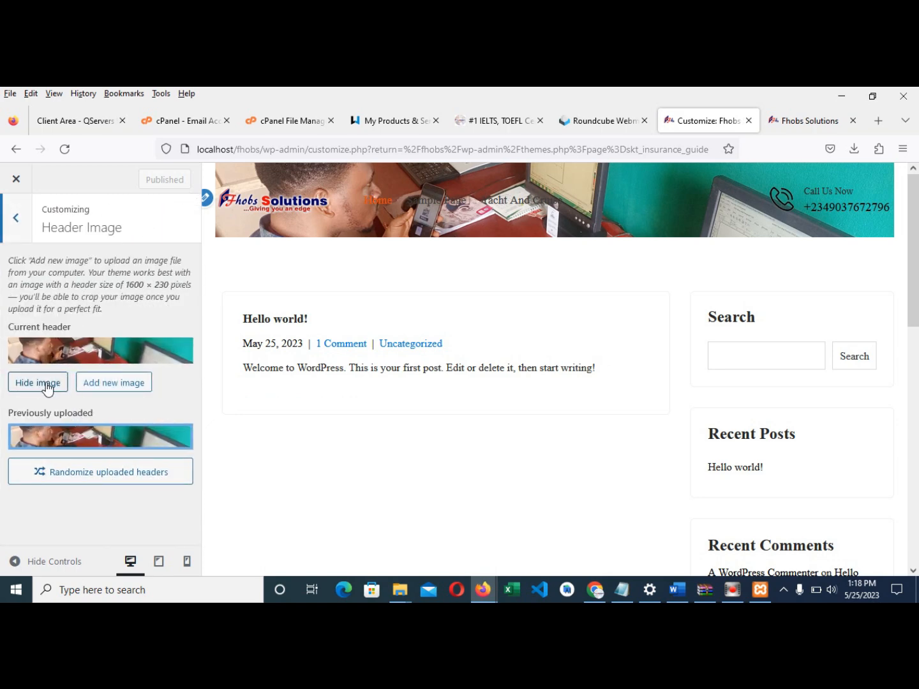
{"action": "left_click", "coordinate": [38, 383]}
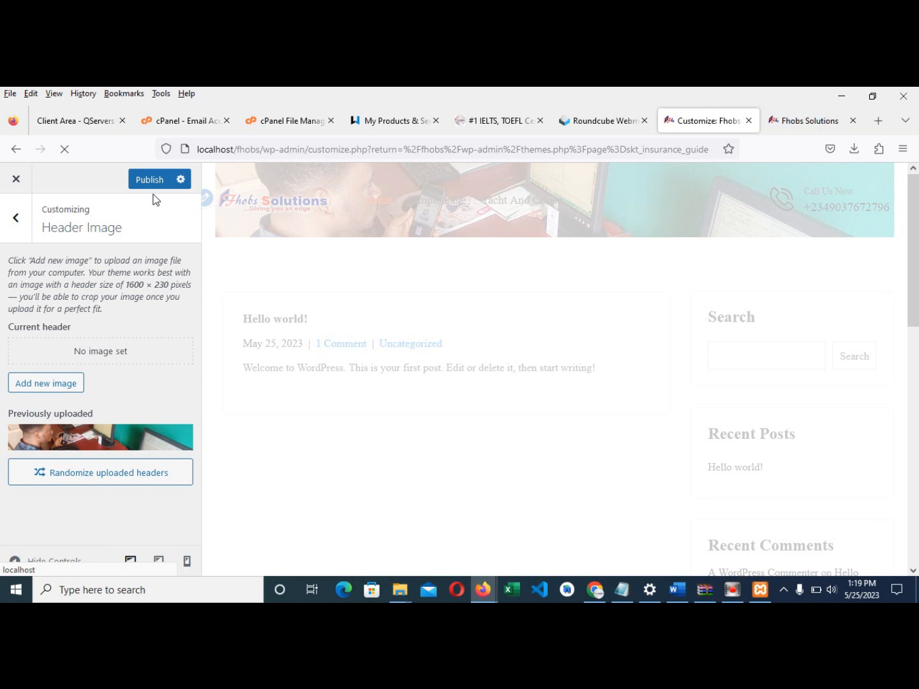
{"action": "left_click", "coordinate": [150, 181]}
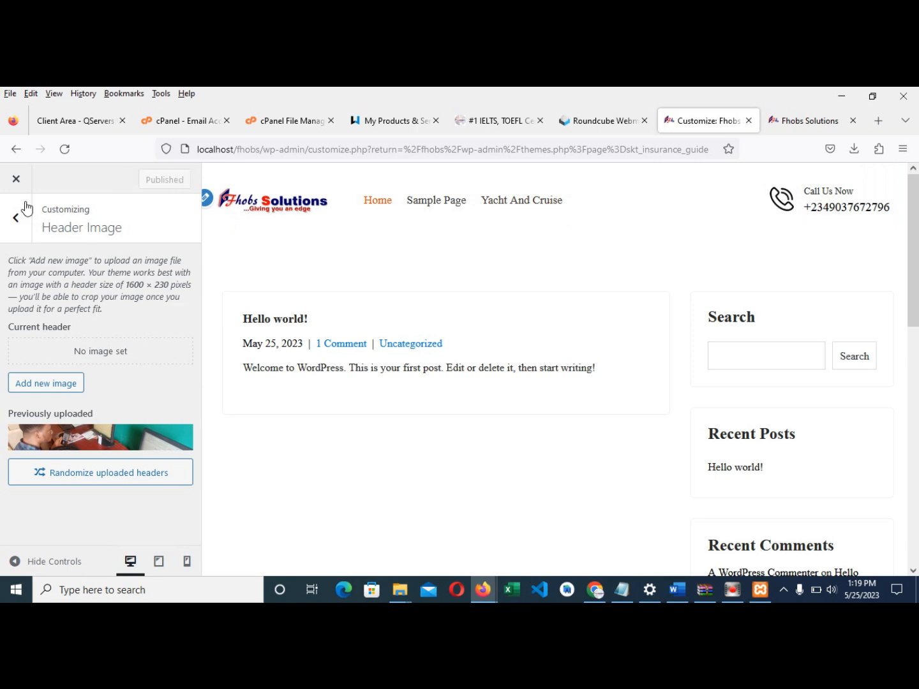
{"action": "left_click", "coordinate": [16, 221]}
{"action": "scroll", "coordinate": [61, 333], "scroll_direction": "down", "scroll_amount": 4}
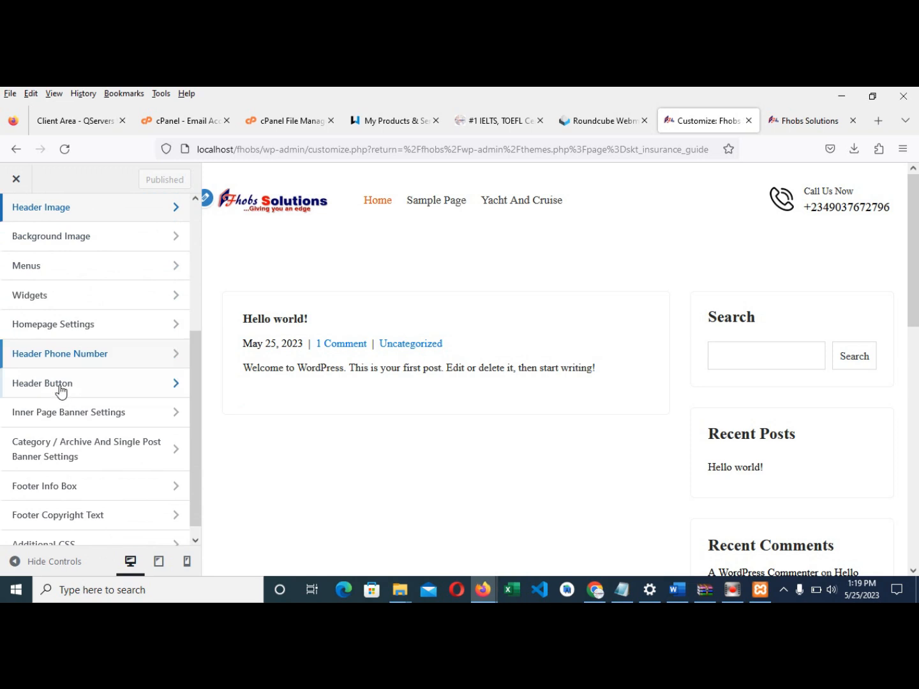
- Set the header button text to 'Apply For Admission' with link '#', make it visible, and publish
{"action": "left_click", "coordinate": [31, 385]}
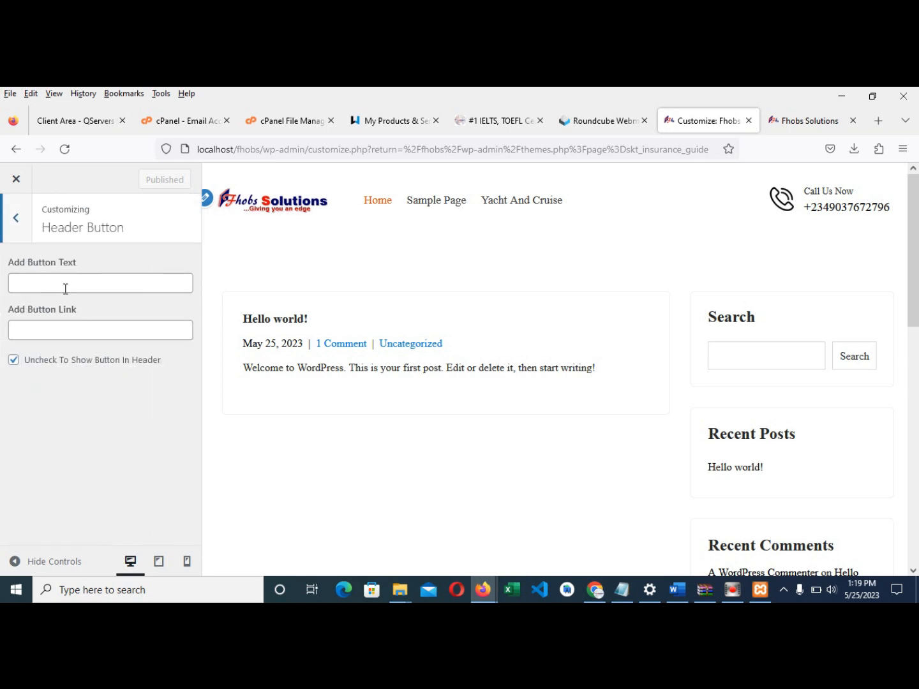
{"action": "left_click", "coordinate": [58, 279]}
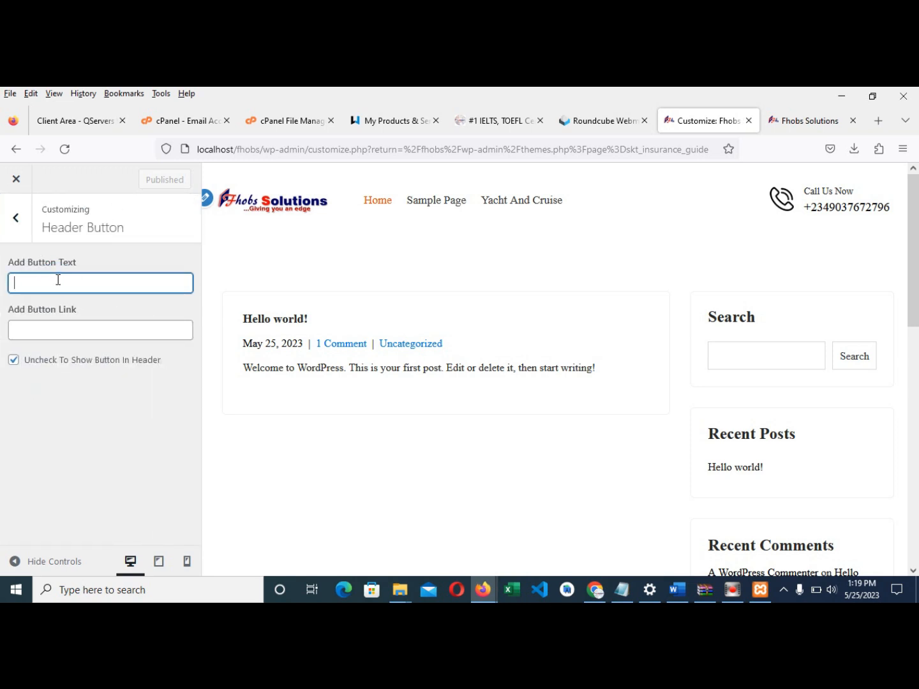
{"action": "type", "text": "Appl"}
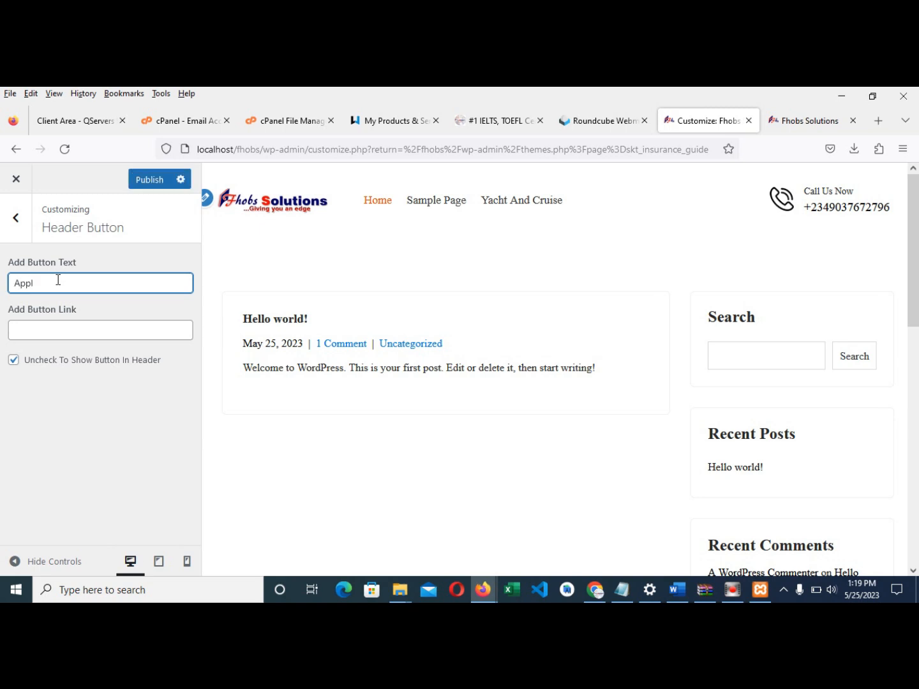
{"action": "type", "text": "y For Ad"}
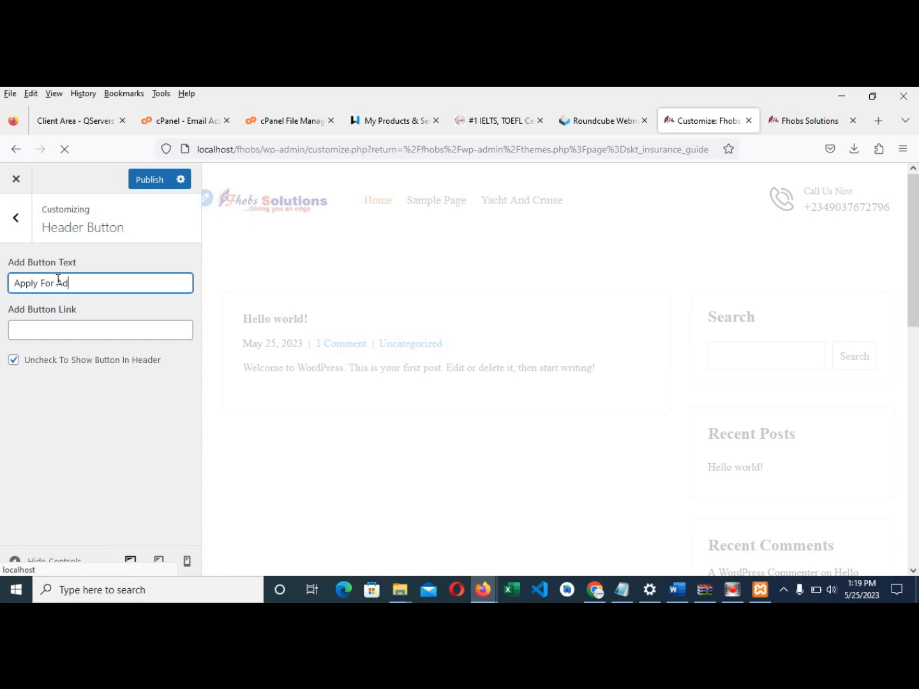
{"action": "type", "text": "mission"}
{"action": "left_click", "coordinate": [22, 335]}
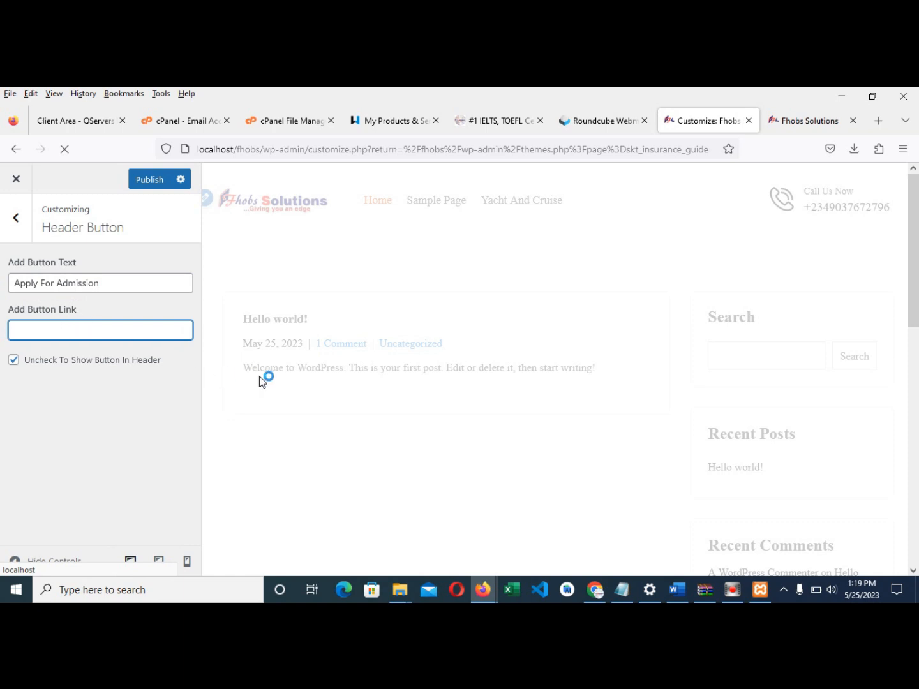
{"action": "type", "text": "#"}
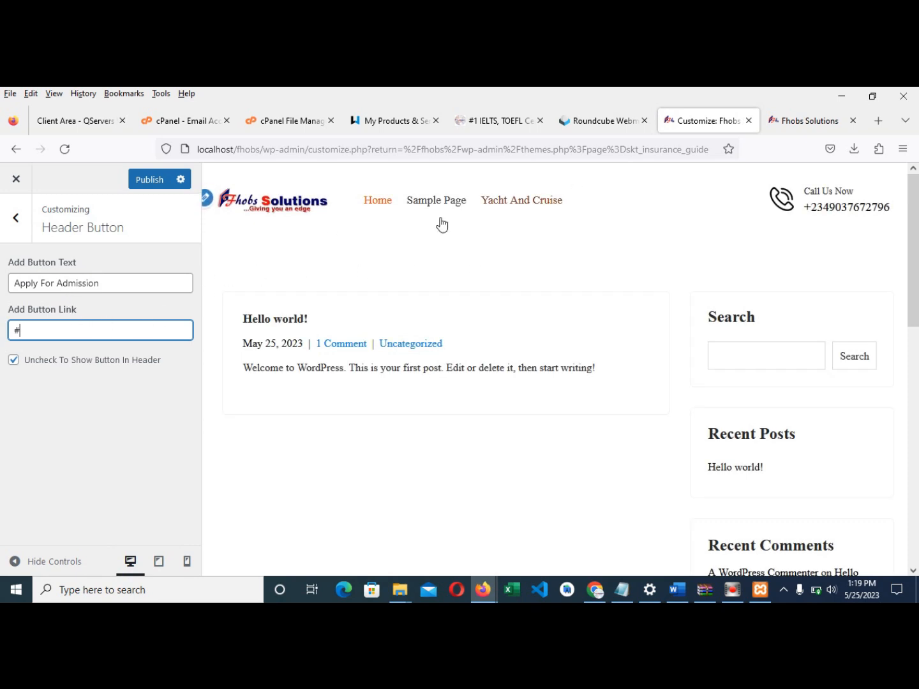
{"action": "left_click", "coordinate": [14, 361]}
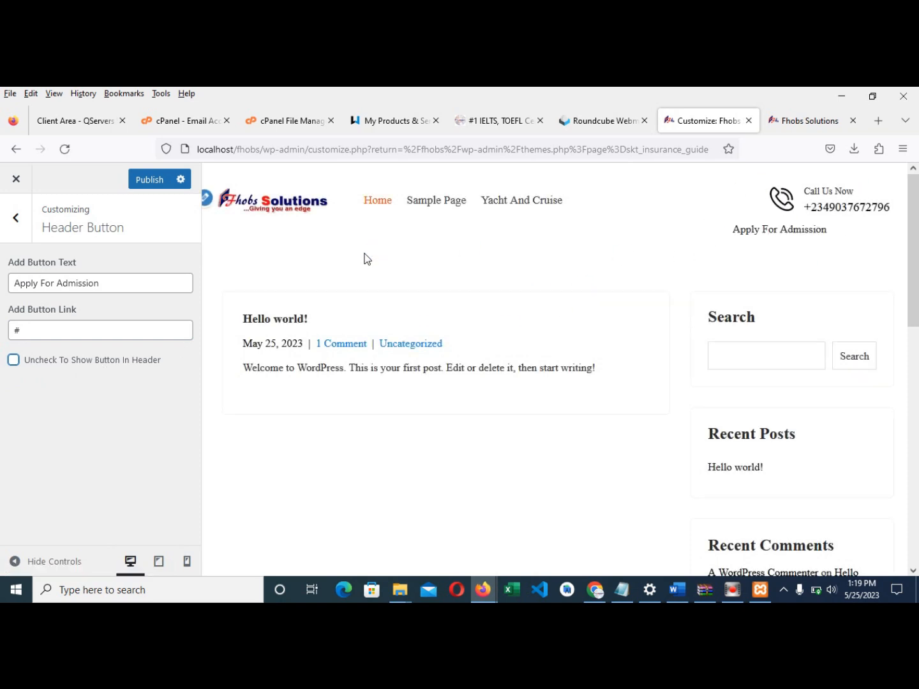
{"action": "left_click", "coordinate": [148, 182]}
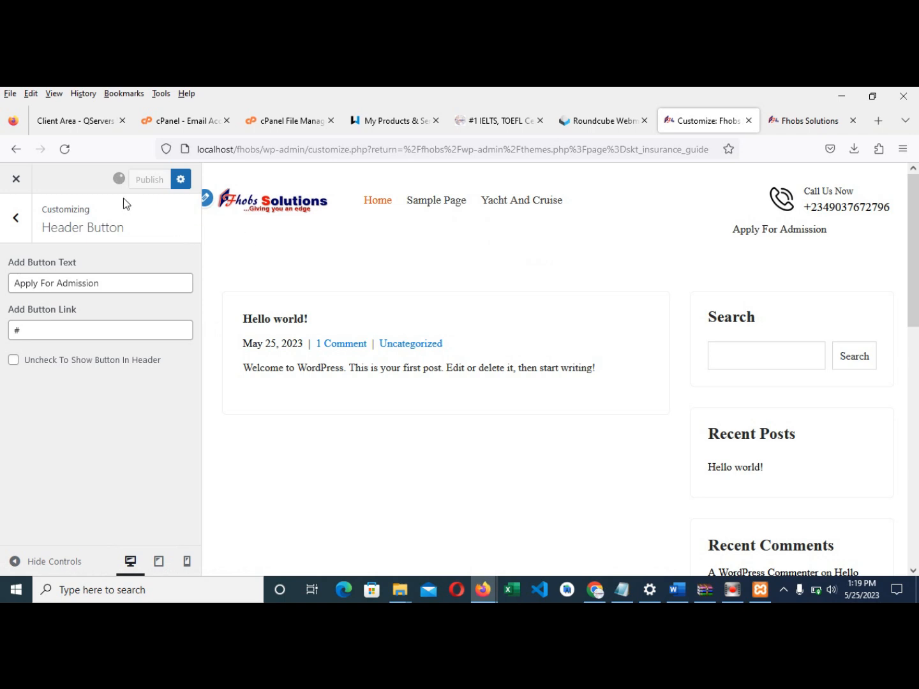
- Reload the live site to check the new header button, then return to the customizer
{"action": "left_click", "coordinate": [806, 127]}
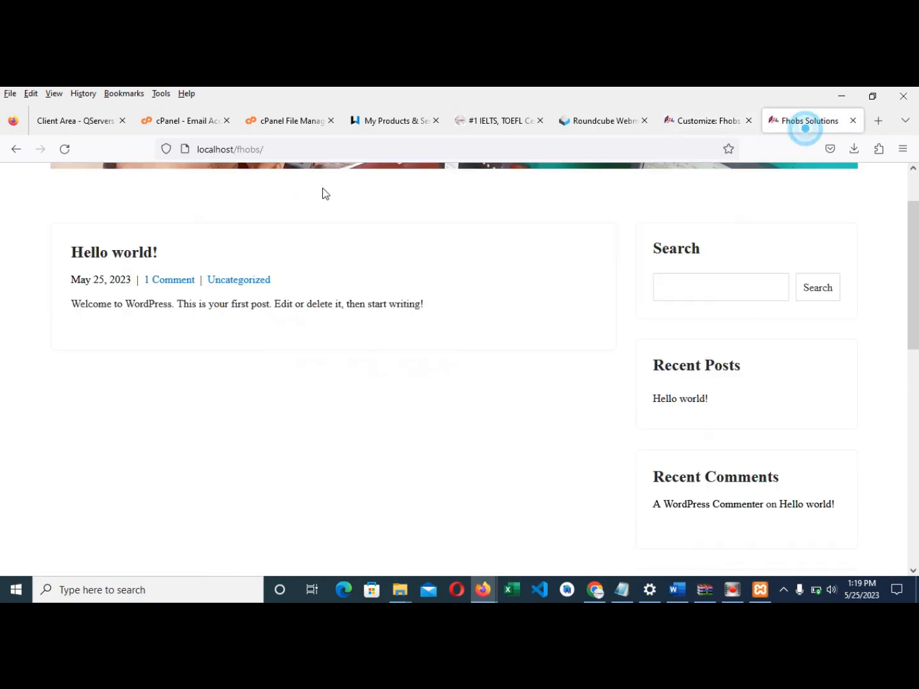
{"action": "left_click", "coordinate": [65, 149]}
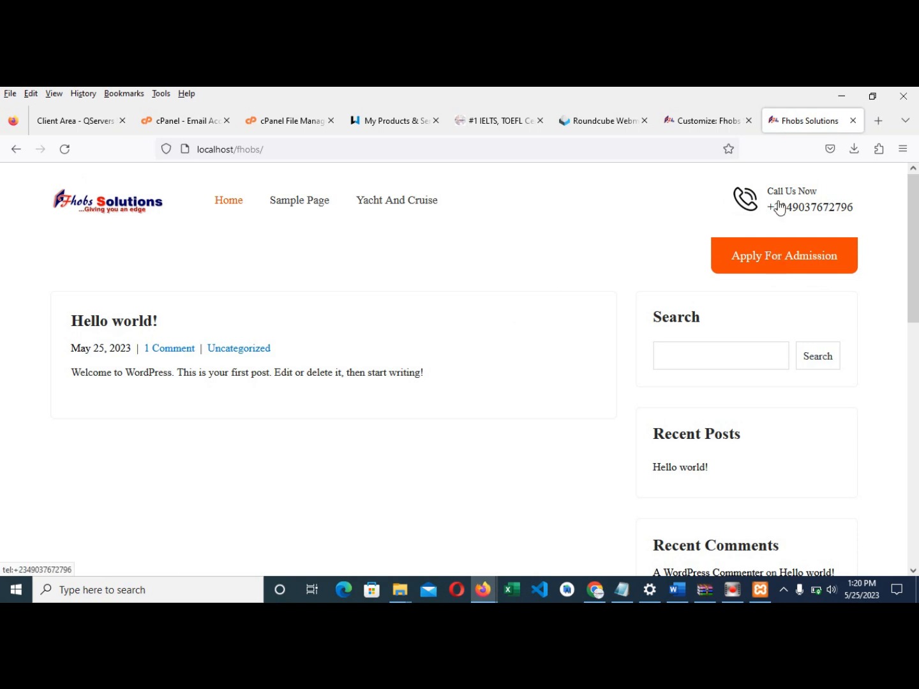
{"action": "left_click", "coordinate": [707, 122]}
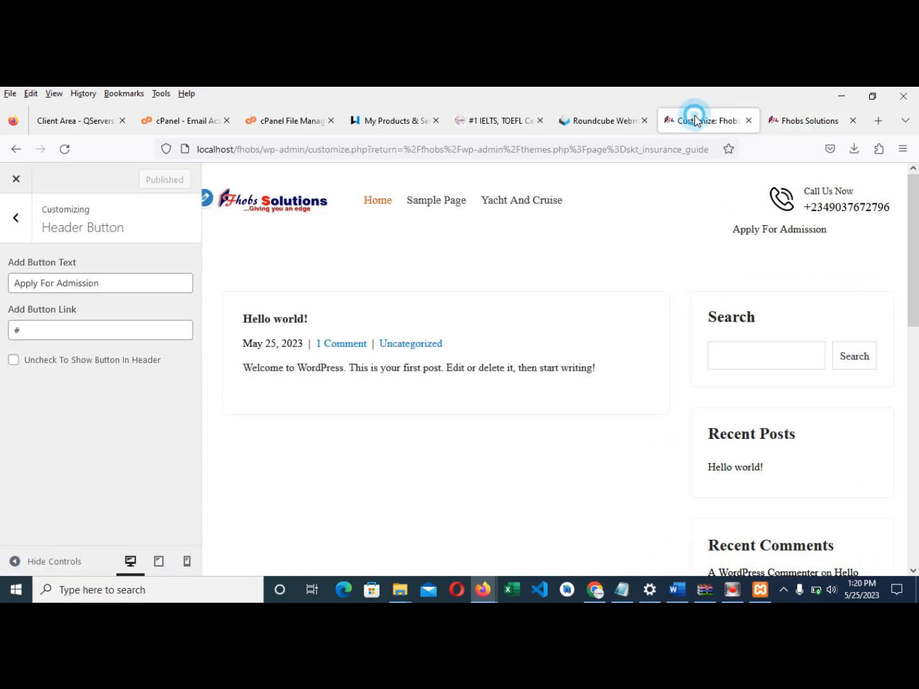
- Enable the inner page banner for all pages with header.jpg as the default image, and publish
{"action": "left_click", "coordinate": [16, 217]}
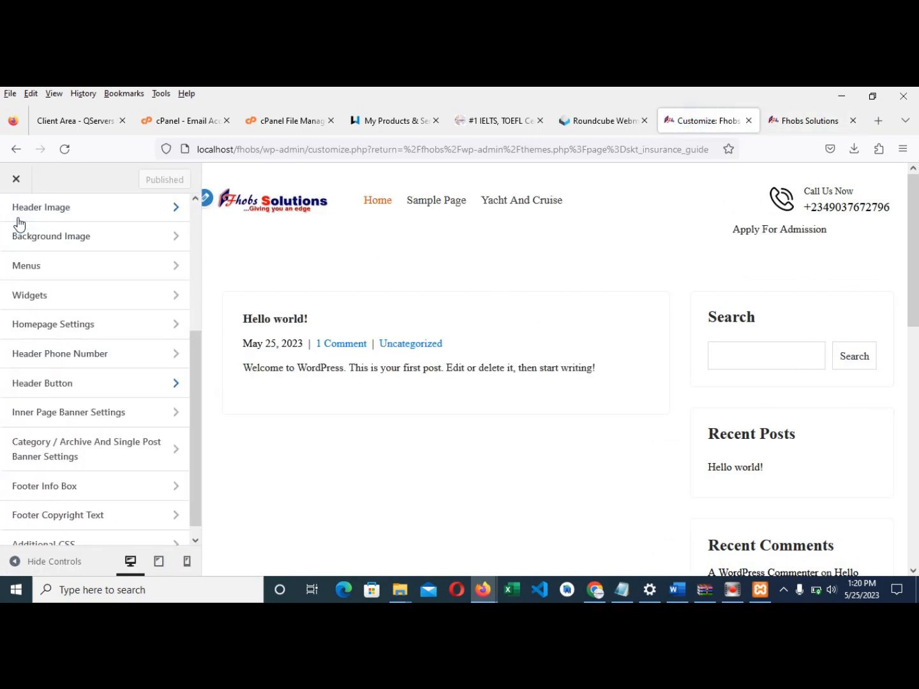
{"action": "scroll", "coordinate": [102, 357], "scroll_direction": "down", "scroll_amount": 1}
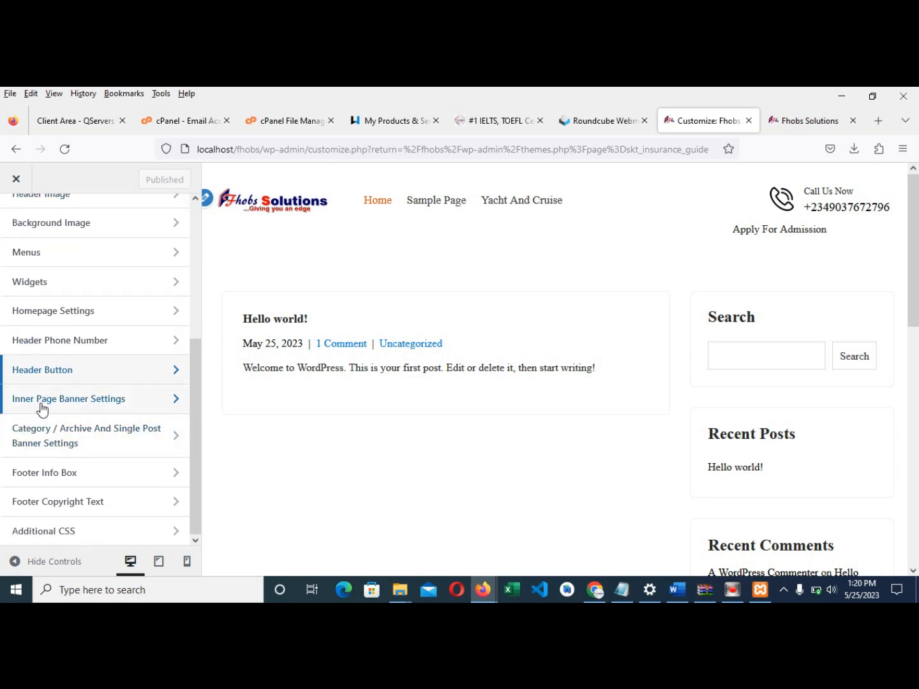
{"action": "left_click", "coordinate": [44, 402]}
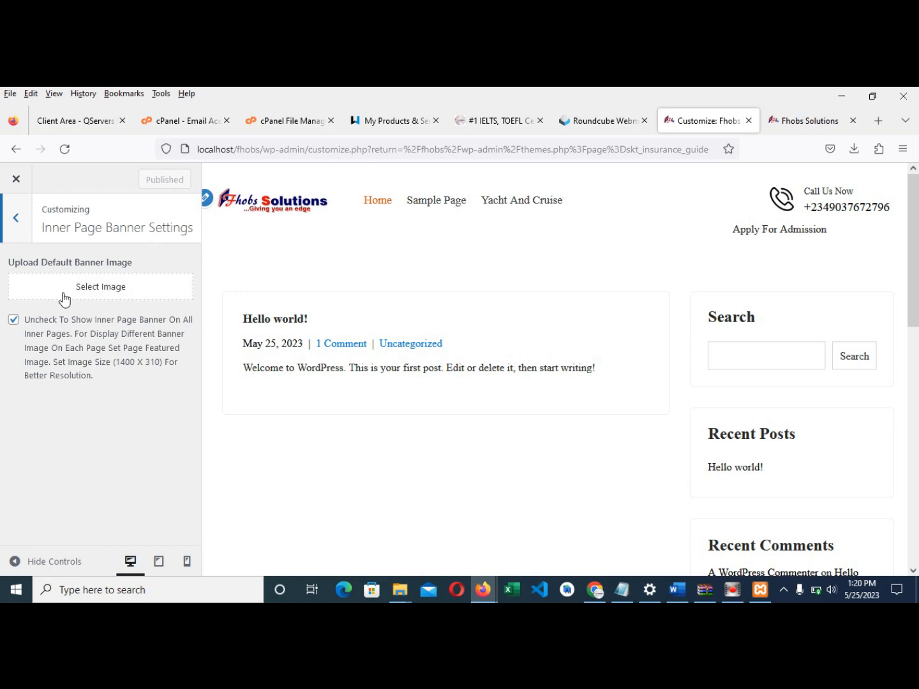
{"action": "left_click", "coordinate": [787, 120]}
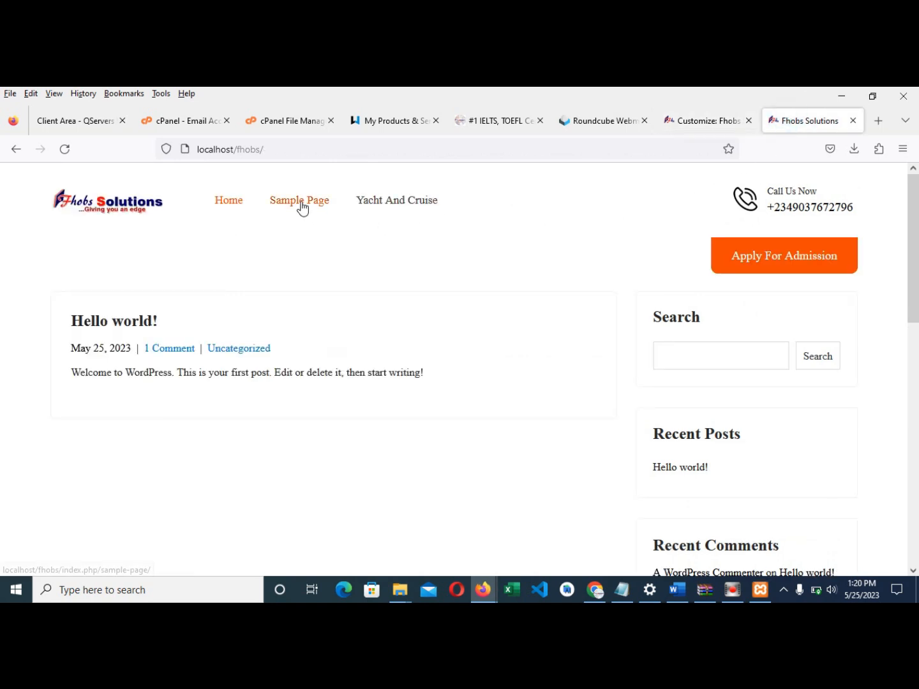
{"action": "left_click", "coordinate": [683, 127]}
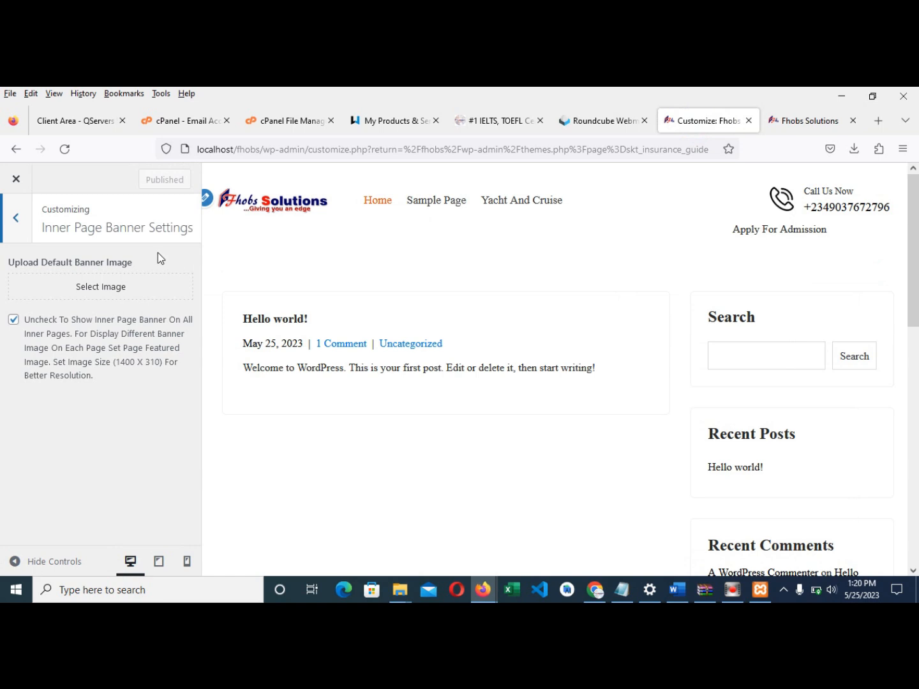
{"action": "left_click", "coordinate": [13, 321]}
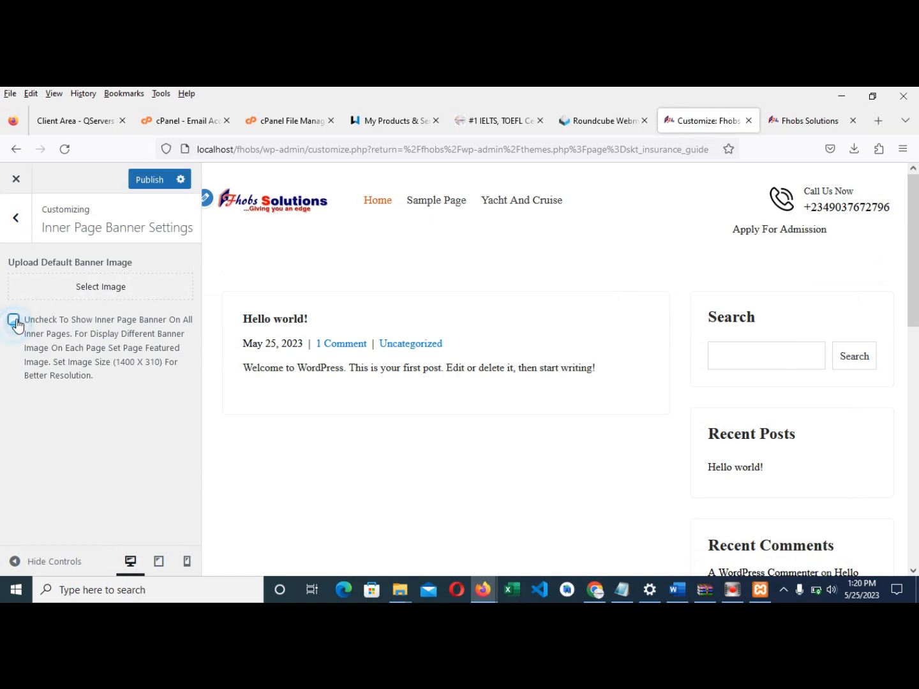
{"action": "left_click", "coordinate": [102, 281]}
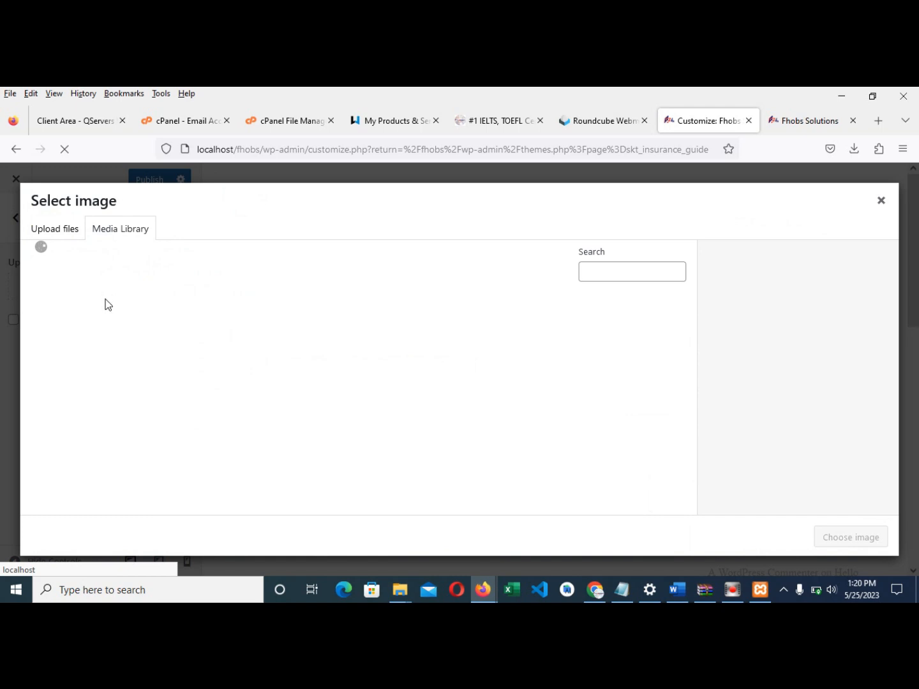
{"action": "left_click", "coordinate": [158, 339]}
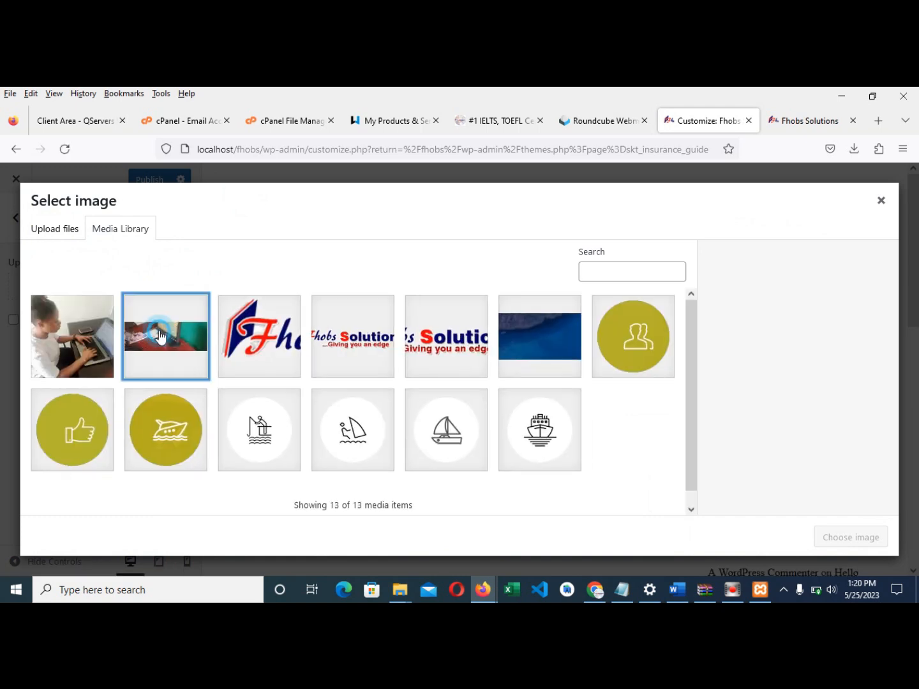
{"action": "left_click", "coordinate": [859, 537]}
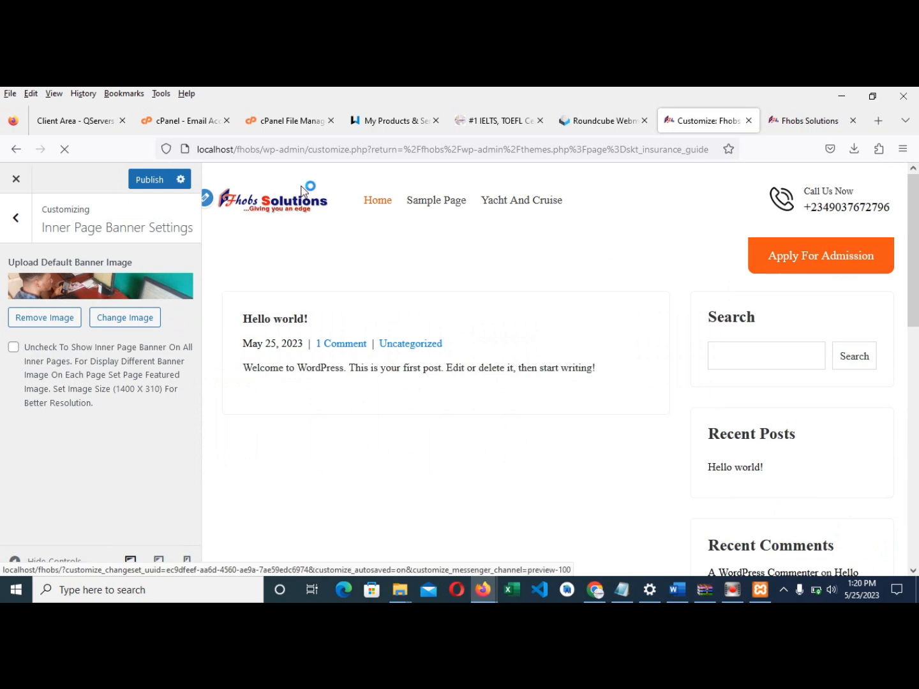
{"action": "left_click", "coordinate": [149, 180]}
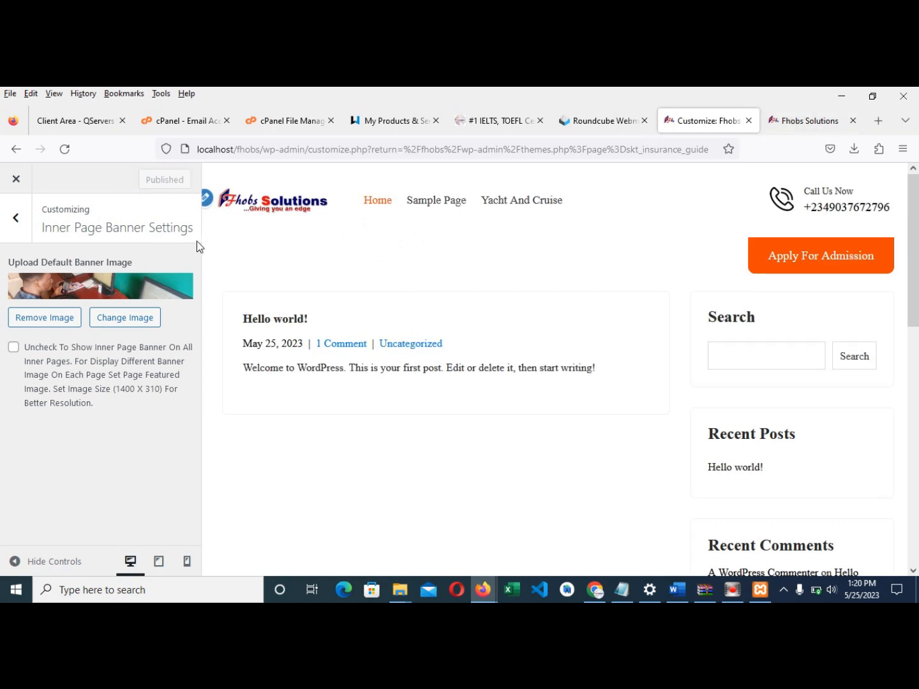
- Reload the live site and open the Sample Page to check its banner
{"action": "left_click", "coordinate": [809, 120]}
{"action": "left_click", "coordinate": [65, 149]}
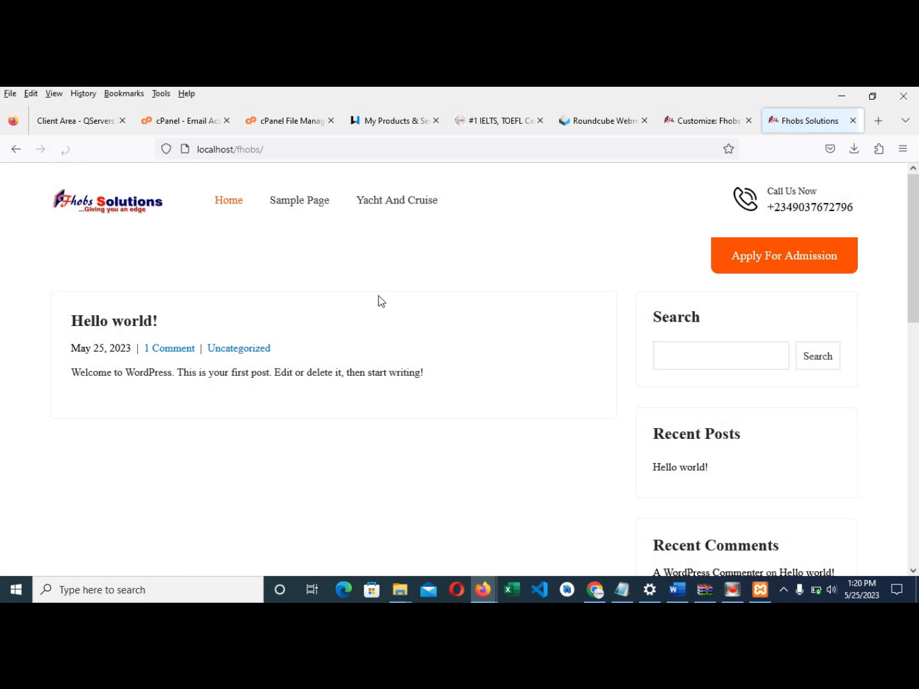
{"action": "left_click", "coordinate": [303, 202]}
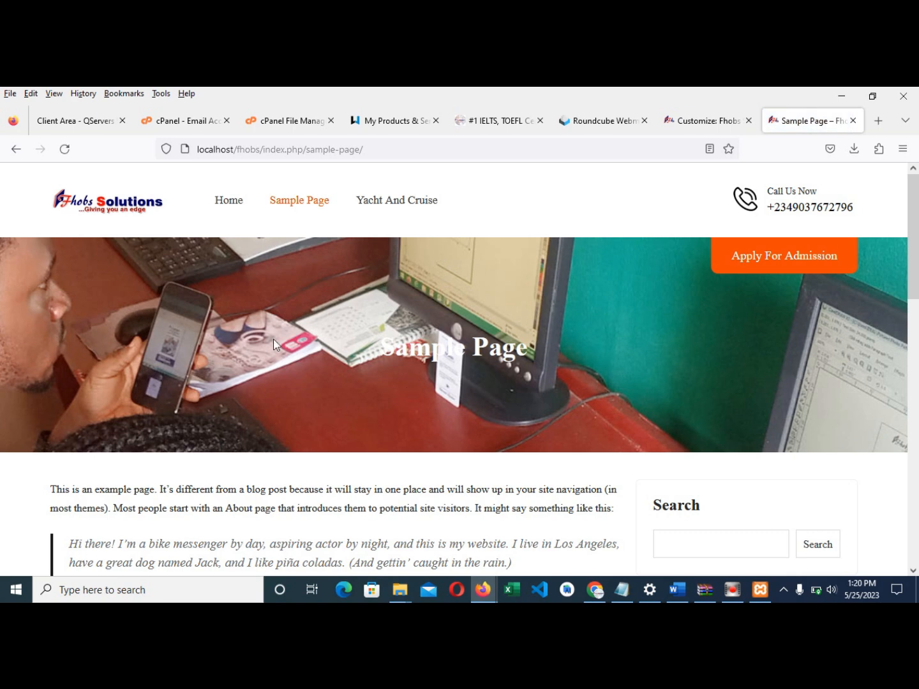
- Look over the Sample Page's new office-photo banner, then go back to the customizer
{"action": "scroll", "coordinate": [273, 339], "scroll_direction": "down", "scroll_amount": 3}
{"action": "scroll", "coordinate": [425, 282], "scroll_direction": "up", "scroll_amount": 3}
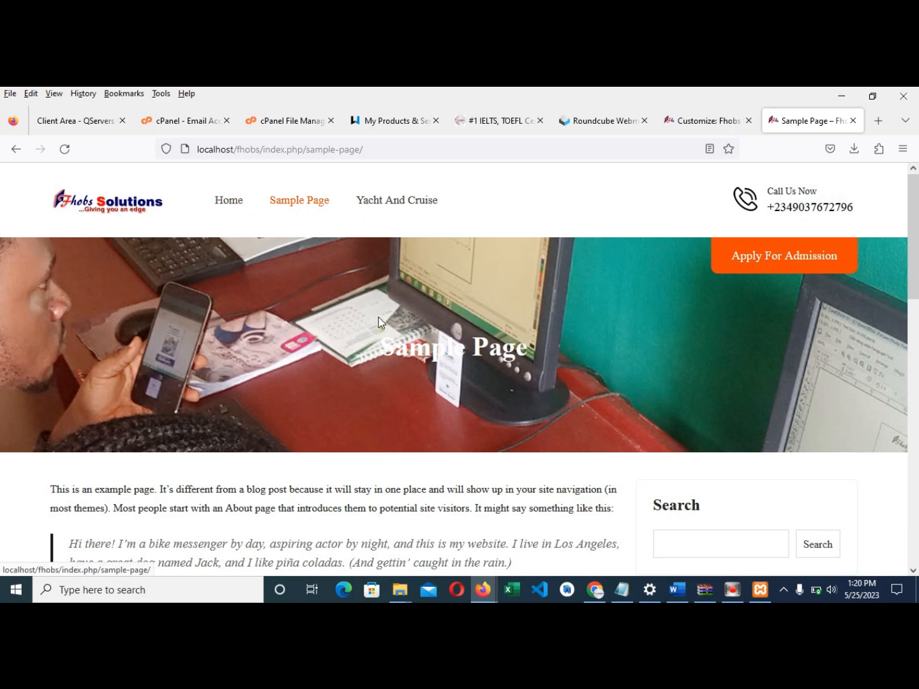
{"action": "scroll", "coordinate": [537, 276], "scroll_direction": "down", "scroll_amount": 3}
{"action": "scroll", "coordinate": [561, 271], "scroll_direction": "up", "scroll_amount": 1}
{"action": "left_click", "coordinate": [685, 124]}
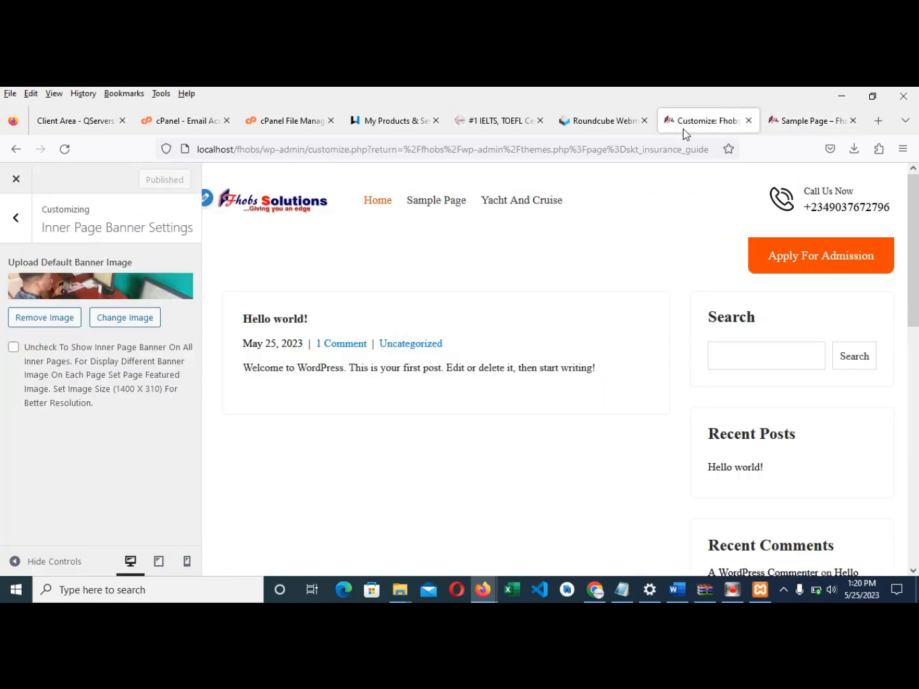
- Choose the cropped Fhobs Solutions logo as the Footer Info Box logo
{"action": "left_click", "coordinate": [16, 219]}
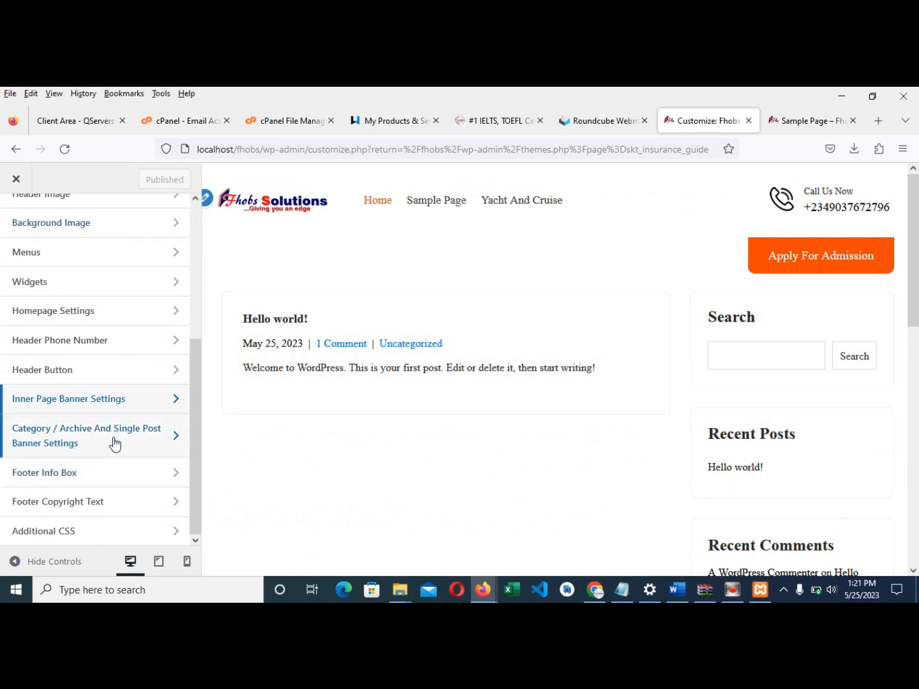
{"action": "left_click", "coordinate": [78, 473]}
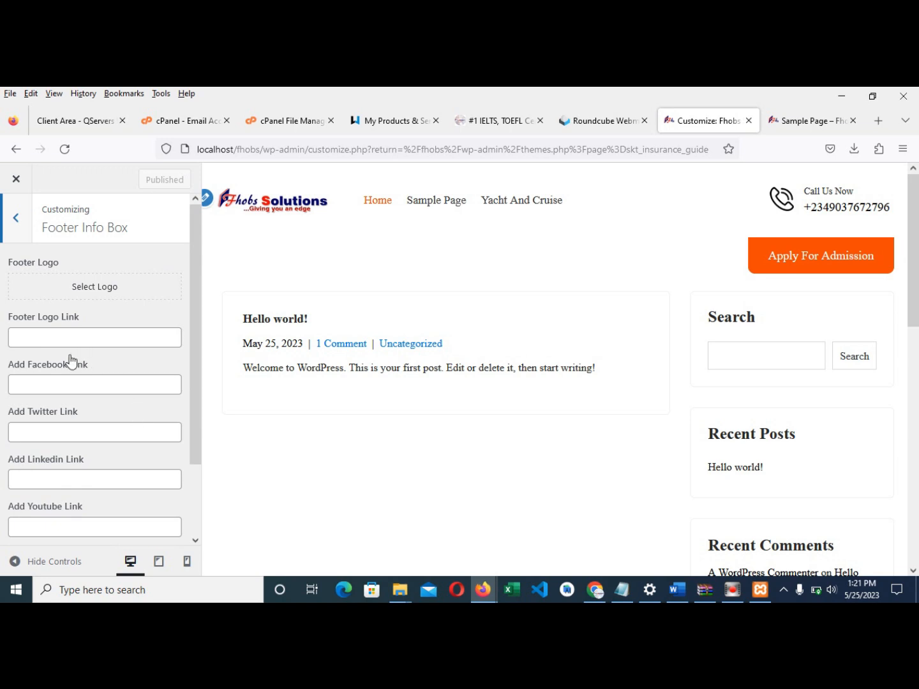
{"action": "scroll", "coordinate": [73, 365], "scroll_direction": "down", "scroll_amount": 3}
{"action": "scroll", "coordinate": [90, 411], "scroll_direction": "up", "scroll_amount": 3}
{"action": "left_click", "coordinate": [90, 289]}
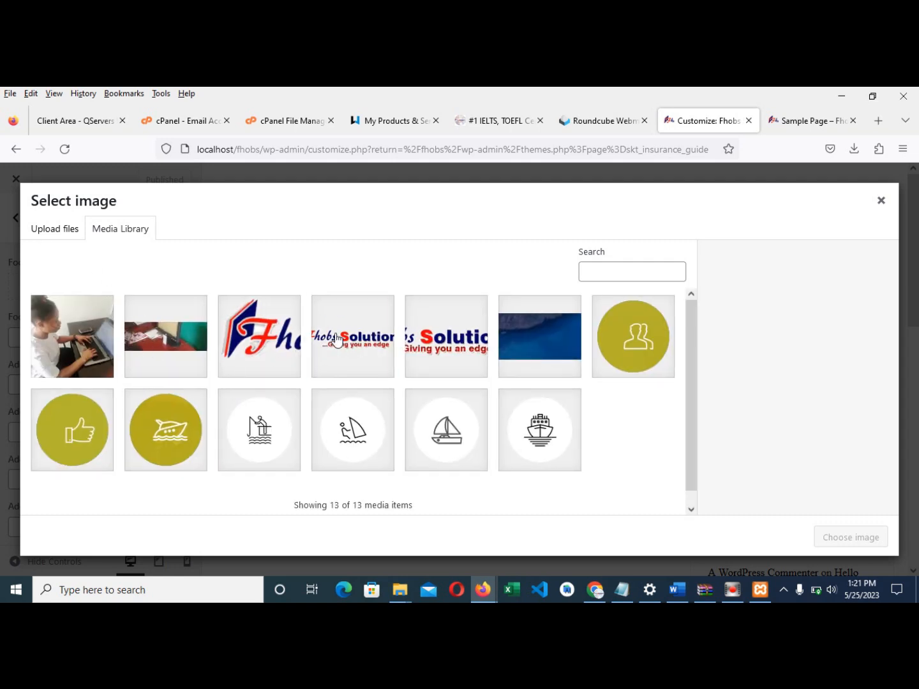
{"action": "left_click", "coordinate": [335, 338]}
{"action": "left_click", "coordinate": [838, 538]}
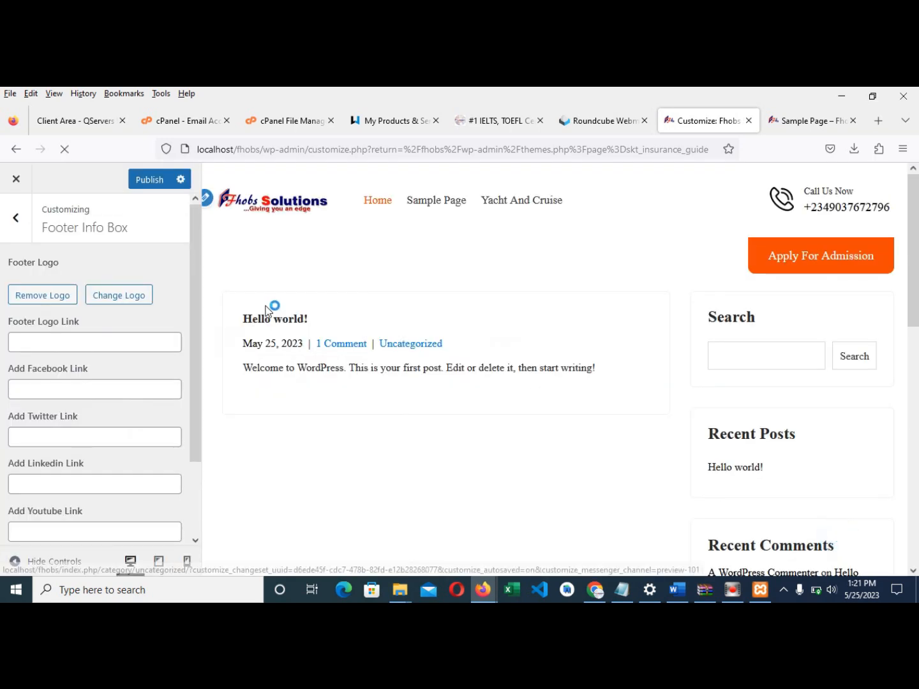
- Leave 'Uncheck To Show This Section' unchecked so the footer shows, and publish
{"action": "scroll", "coordinate": [156, 480], "scroll_direction": "down", "scroll_amount": 3}
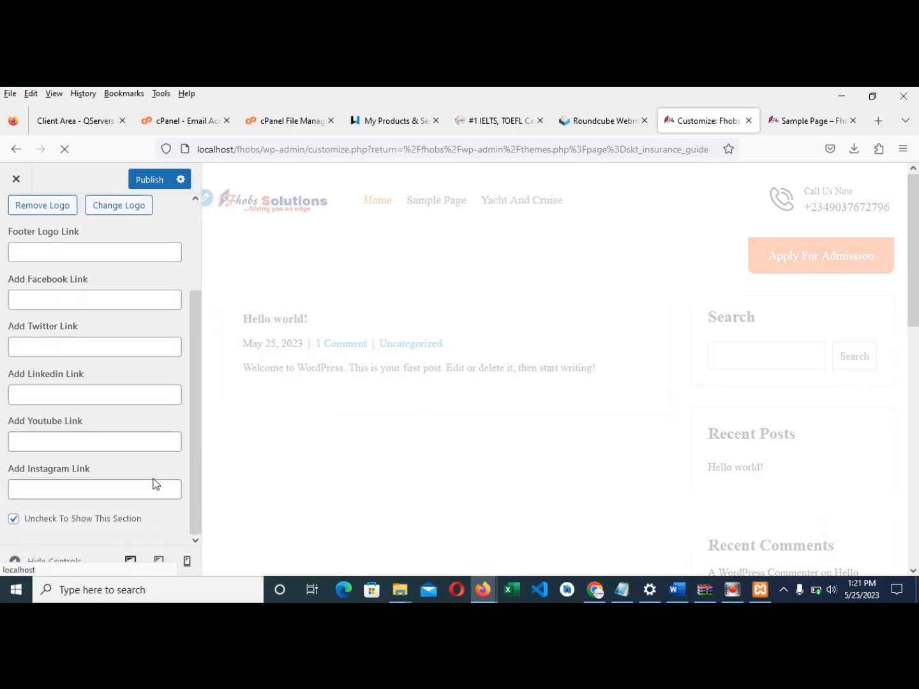
{"action": "left_click", "coordinate": [14, 519]}
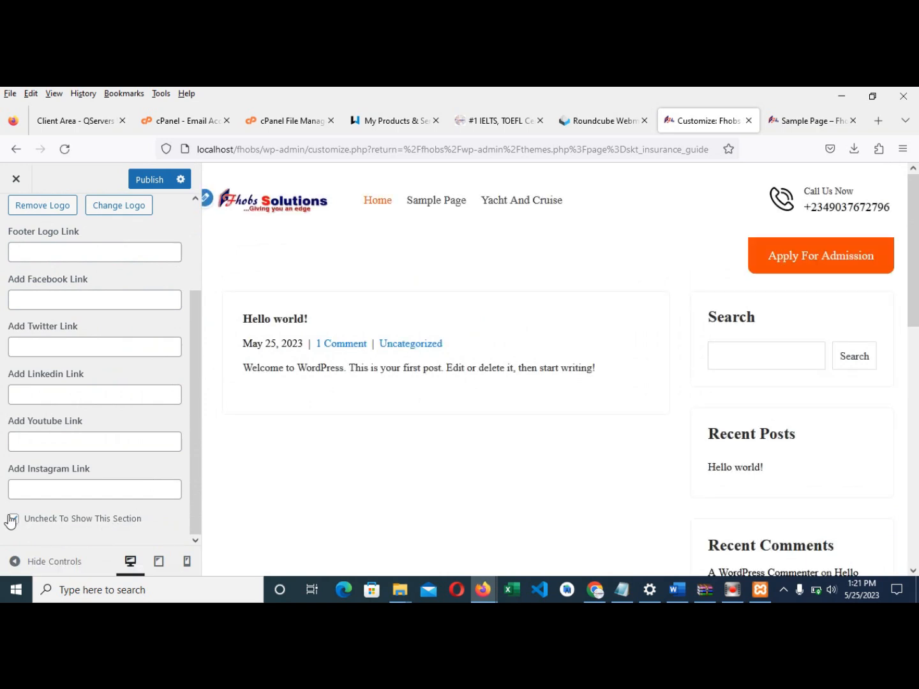
{"action": "left_click", "coordinate": [13, 520]}
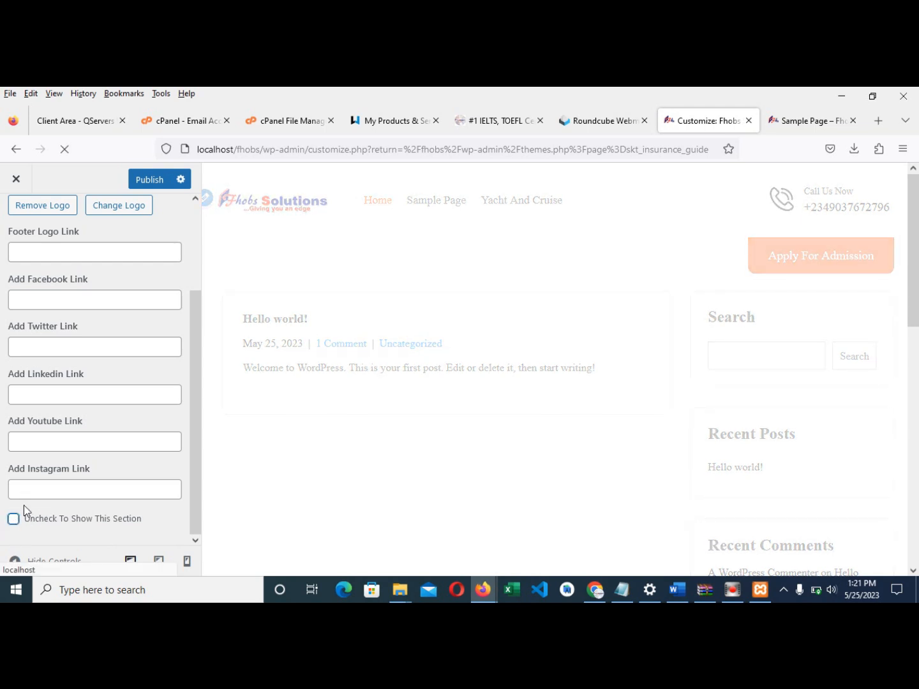
{"action": "left_click", "coordinate": [148, 180]}
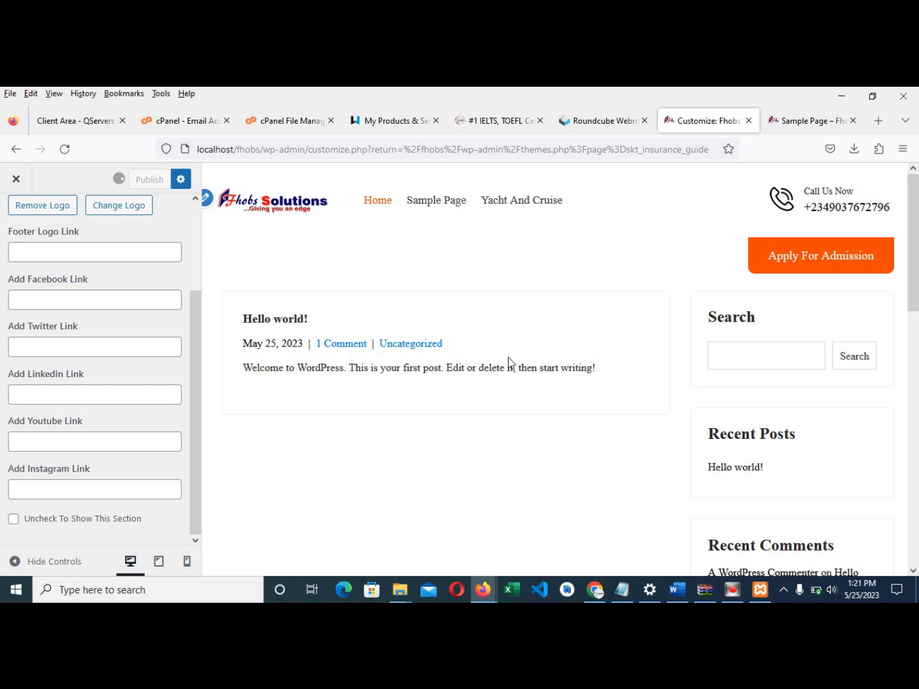
{"action": "scroll", "coordinate": [509, 358], "scroll_direction": "down", "scroll_amount": 10}
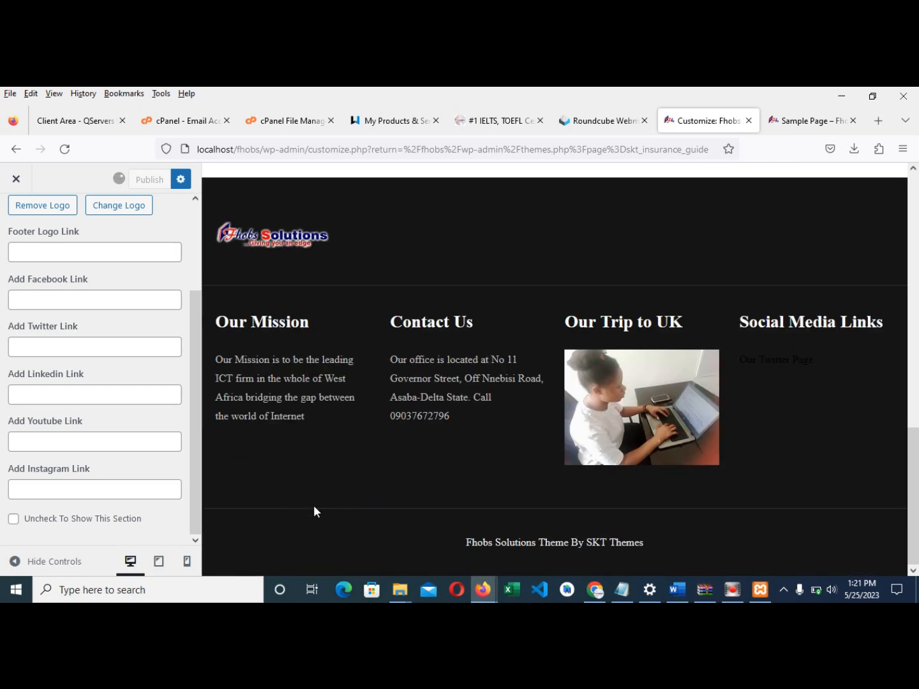
{"action": "scroll", "coordinate": [285, 279], "scroll_direction": "up", "scroll_amount": 3}
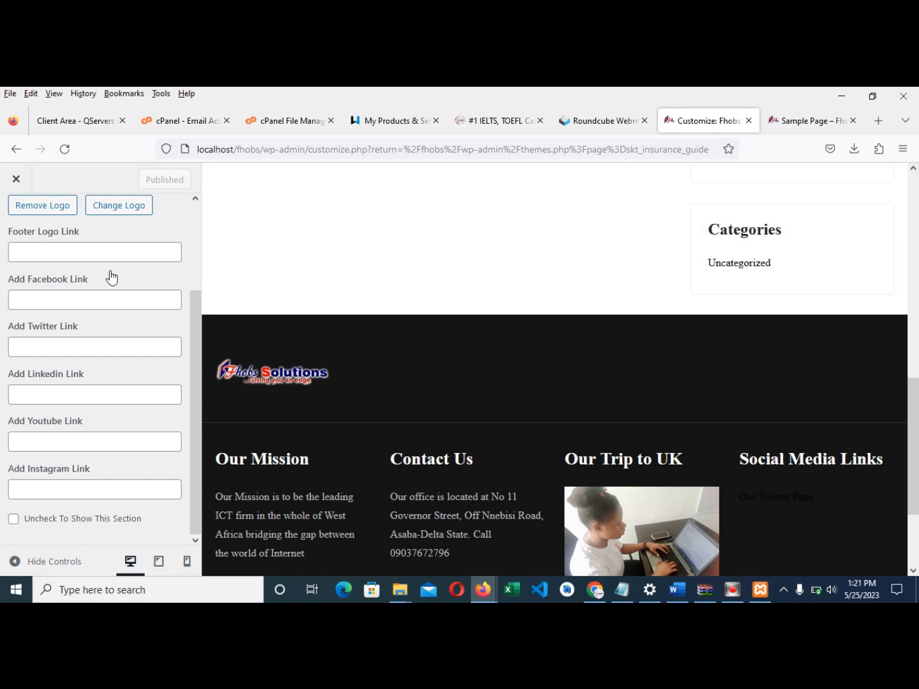
{"action": "scroll", "coordinate": [113, 277], "scroll_direction": "up", "scroll_amount": 4}
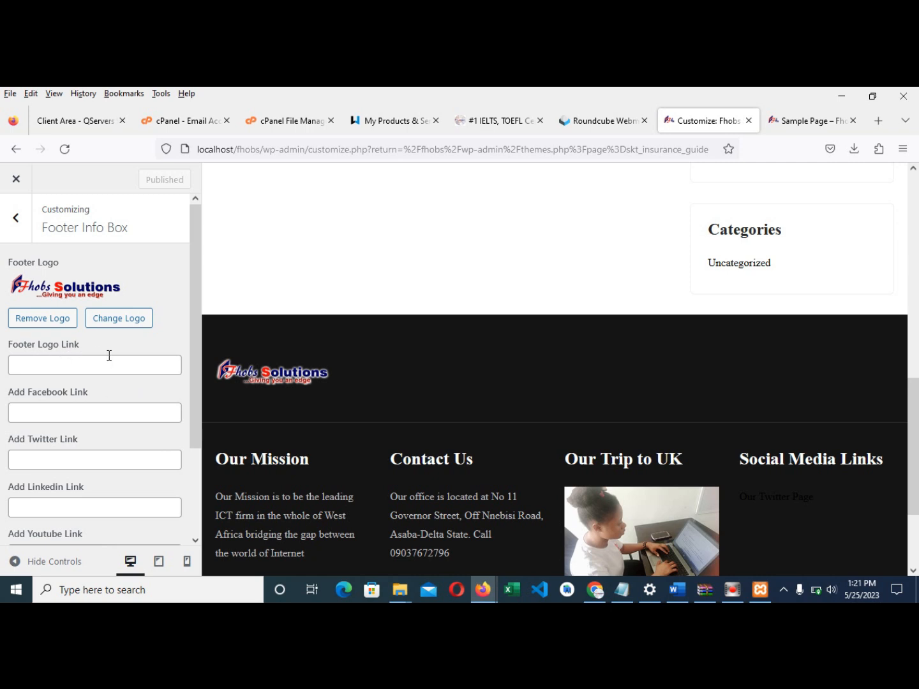
{"action": "scroll", "coordinate": [103, 365], "scroll_direction": "down", "scroll_amount": 2}
- Enter the Facebook (facebook.com/fhobs201), Twitter (twitter.com/Fhobs) and LinkedIn (fhobs.com.ng) links
{"action": "left_click", "coordinate": [81, 340]}
{"action": "type", "text": "htt"}
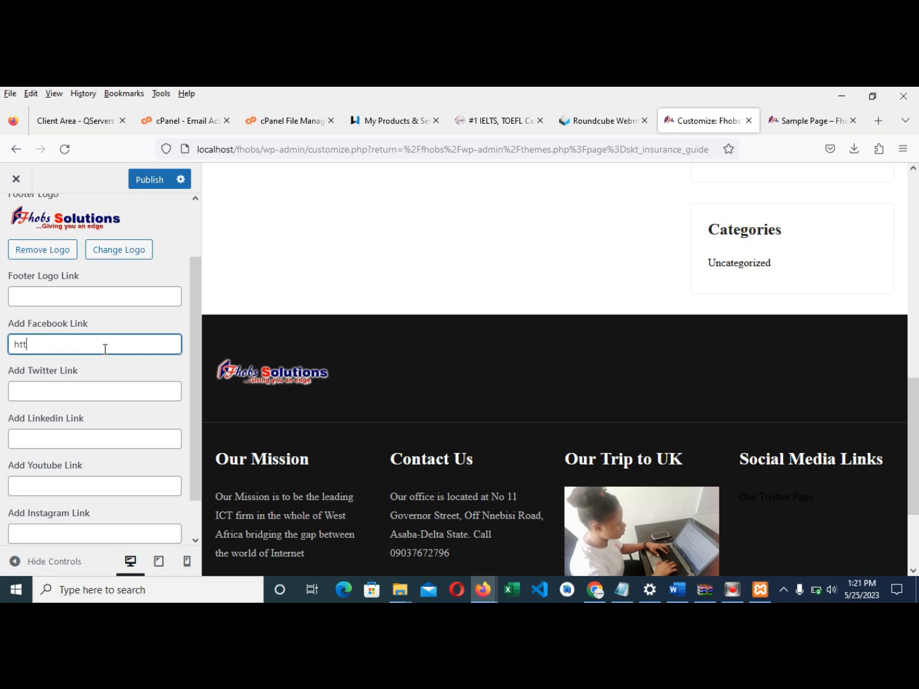
{"action": "type", "text": "ps://www.facebook.com/"}
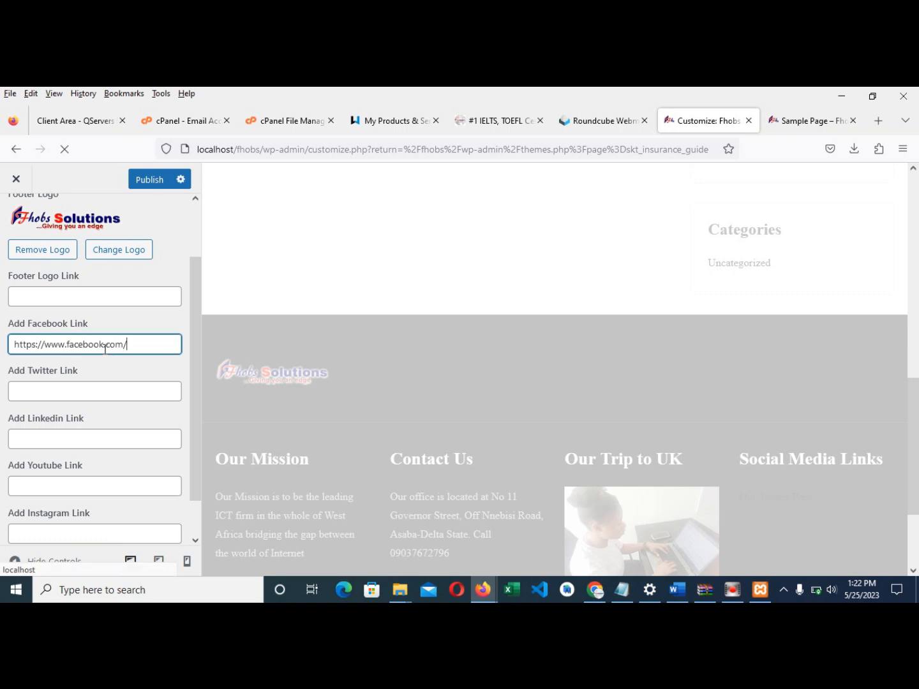
{"action": "type", "text": "fhobs2015"}
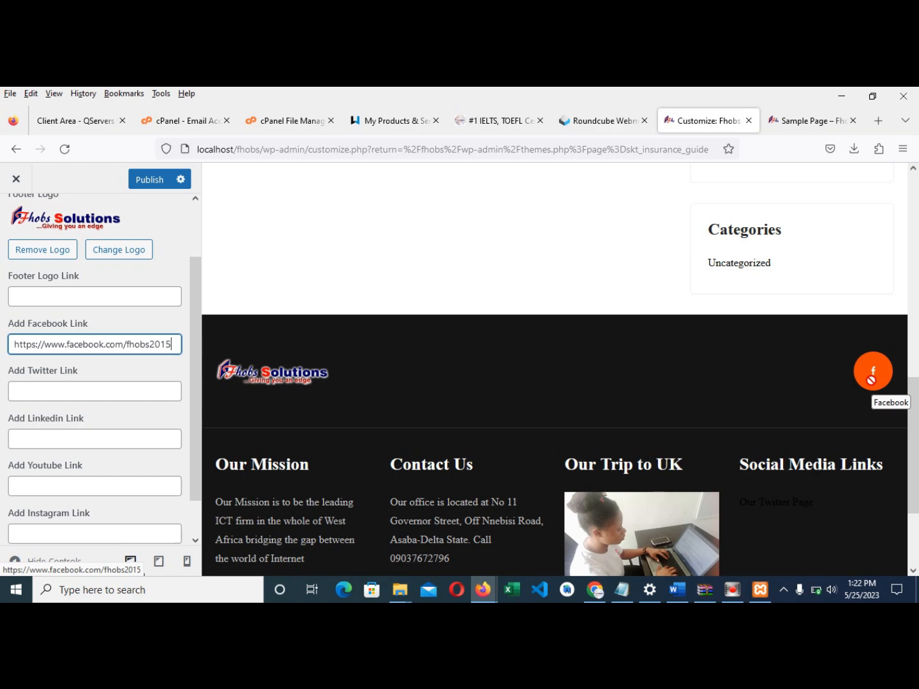
{"action": "left_click", "coordinate": [45, 392]}
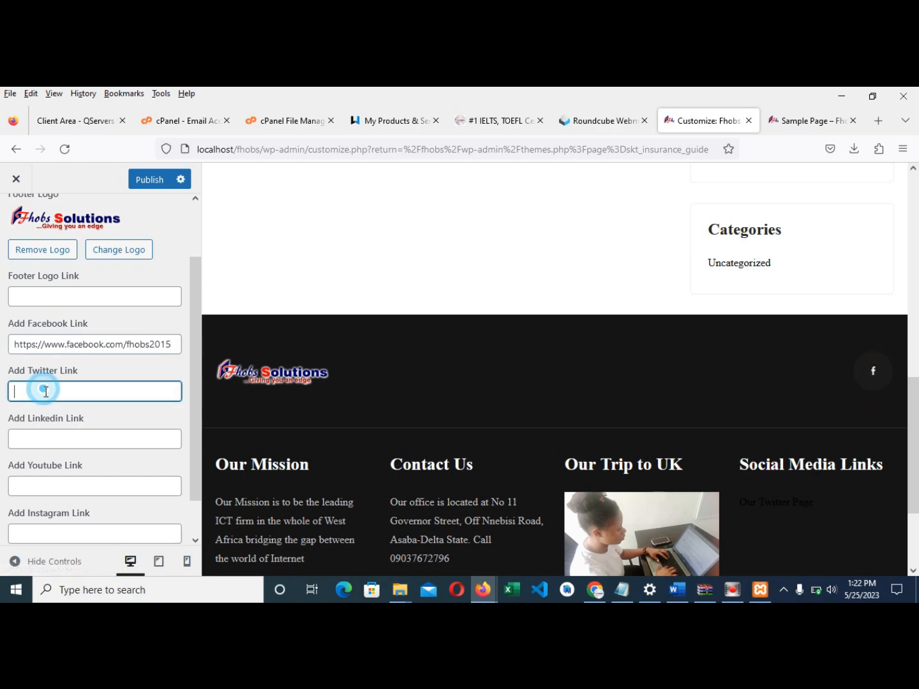
{"action": "type", "text": "https://www"}
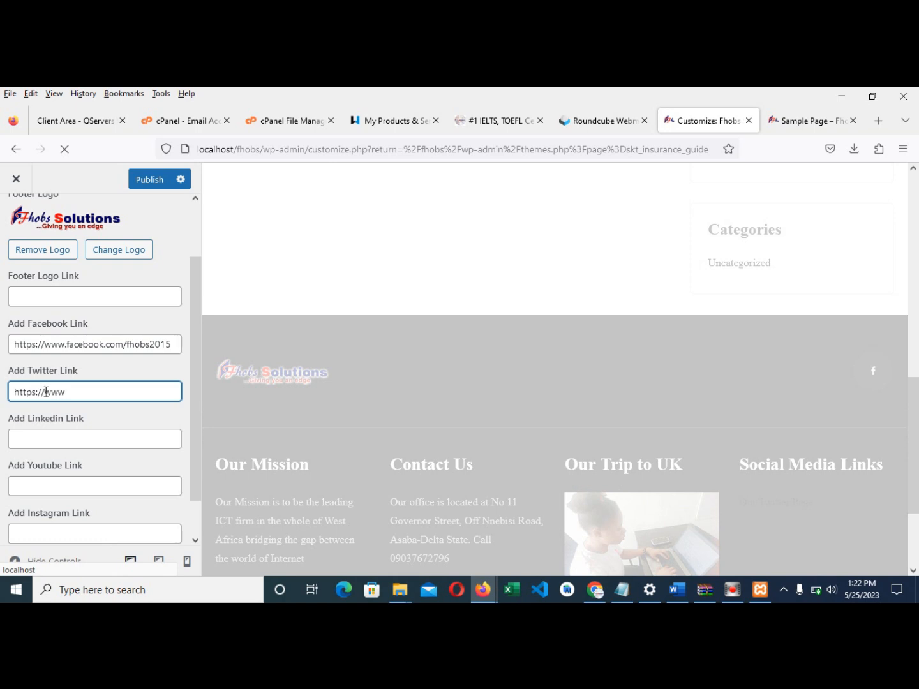
{"action": "type", "text": ".twitter.com/FhobsS"}
{"action": "left_click", "coordinate": [58, 440]}
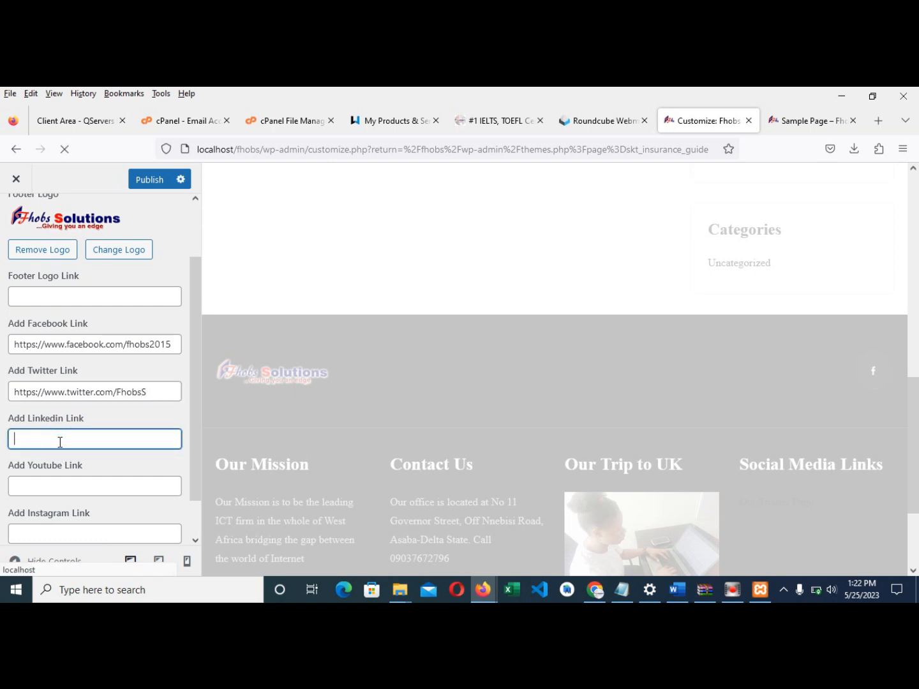
{"action": "type", "text": "fhobs.com.ng"}
{"action": "left_click", "coordinate": [81, 483]}
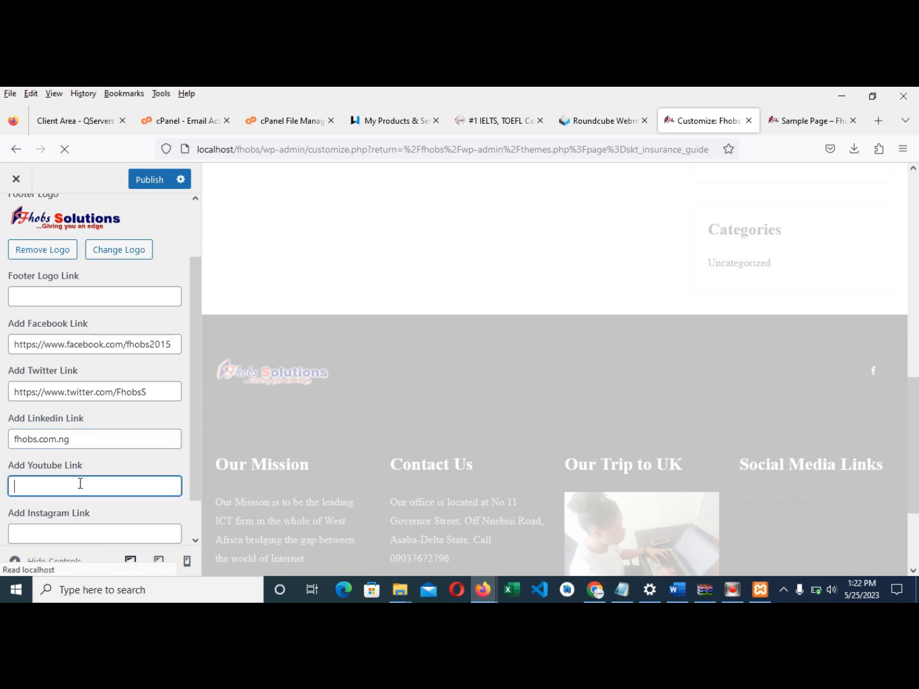
{"action": "type", "text": "https://www.youtu"}
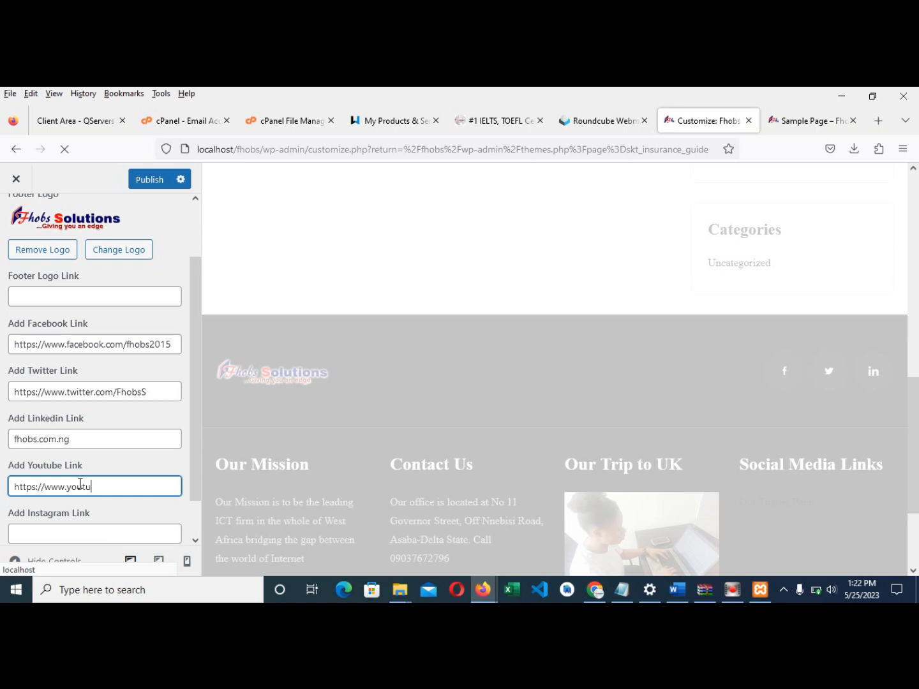
{"action": "type", "text": "be.com/@fhobssolutions"}
{"action": "scroll", "coordinate": [77, 519], "scroll_direction": "down", "scroll_amount": 1}
{"action": "left_click", "coordinate": [79, 491]}
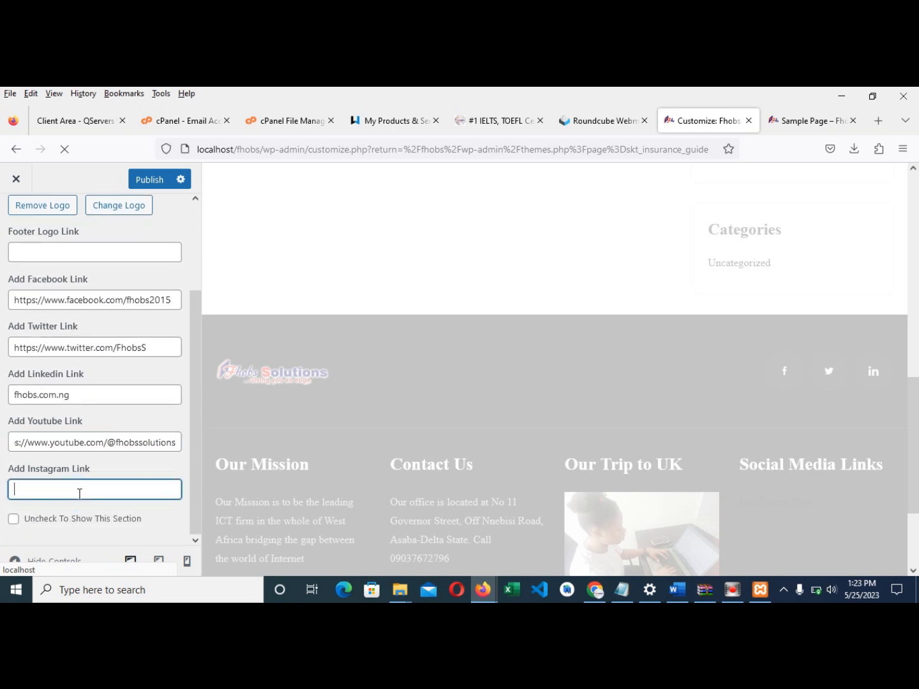
{"action": "type", "text": "https://www.instagram"}
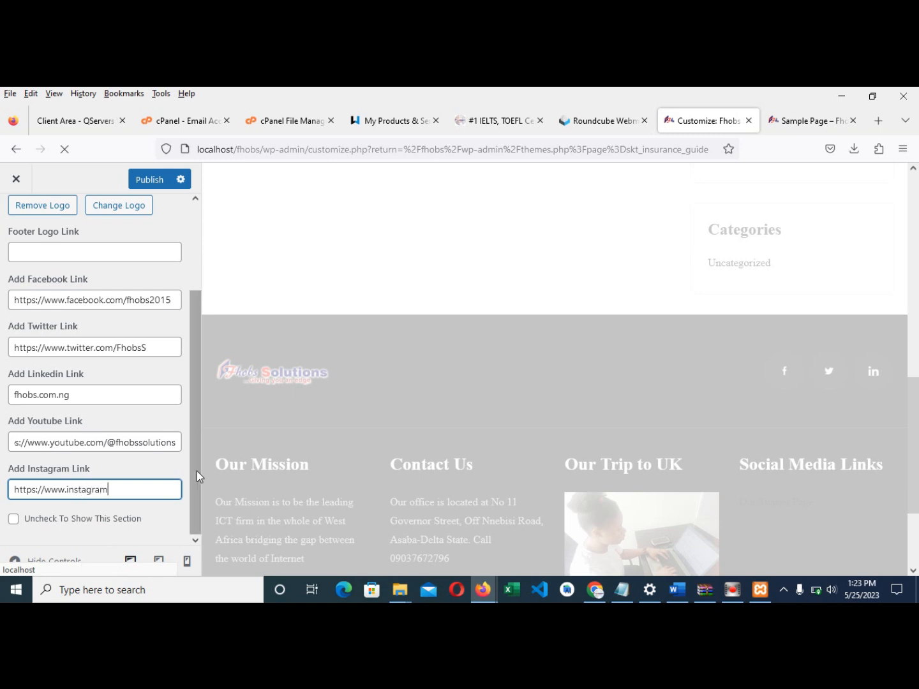
{"action": "type", "text": ".com/fhobs.com.ng"}
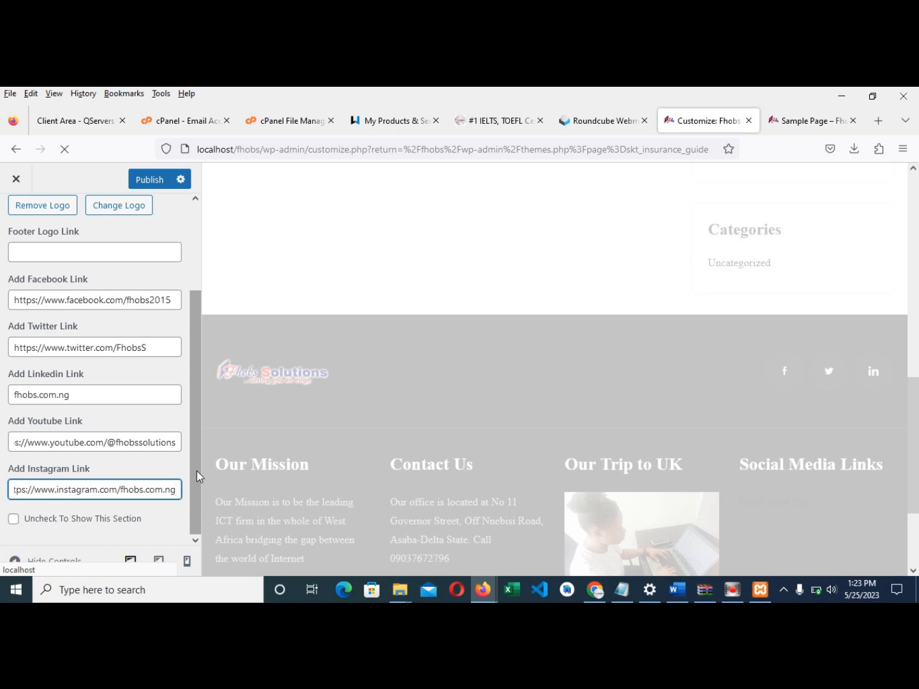
{"action": "left_click", "coordinate": [143, 180]}
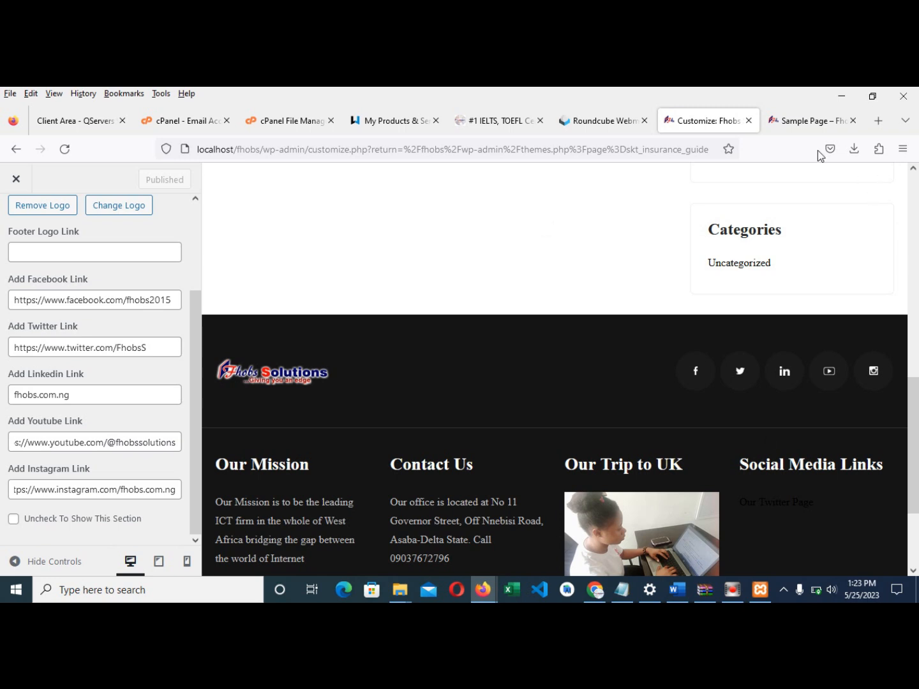
{"action": "left_click", "coordinate": [798, 121]}
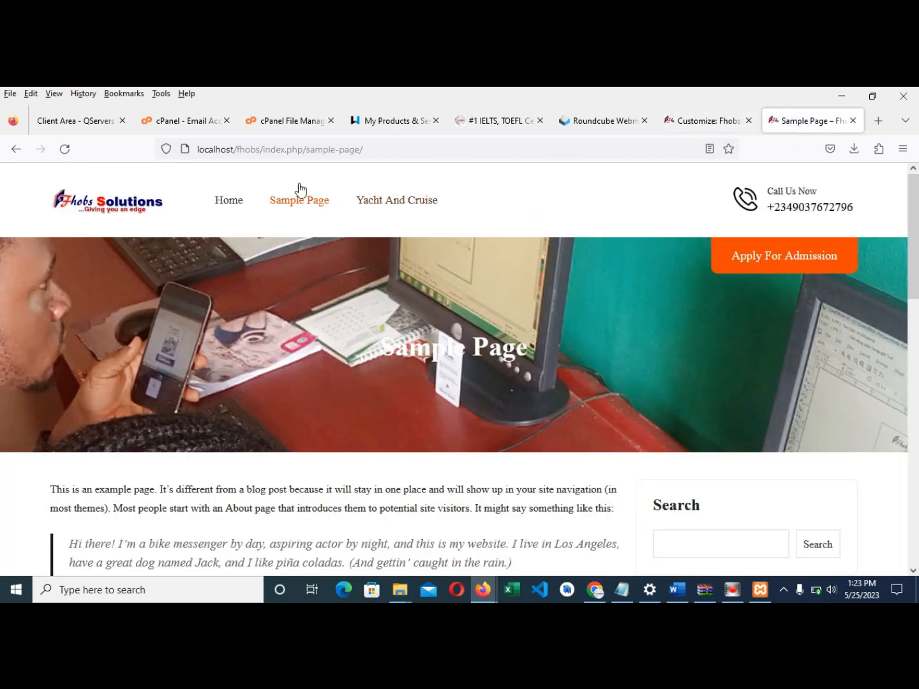
- Reload the Sample Page, check the footer's five social icons, and follow the Twitter icon
{"action": "left_click", "coordinate": [62, 150]}
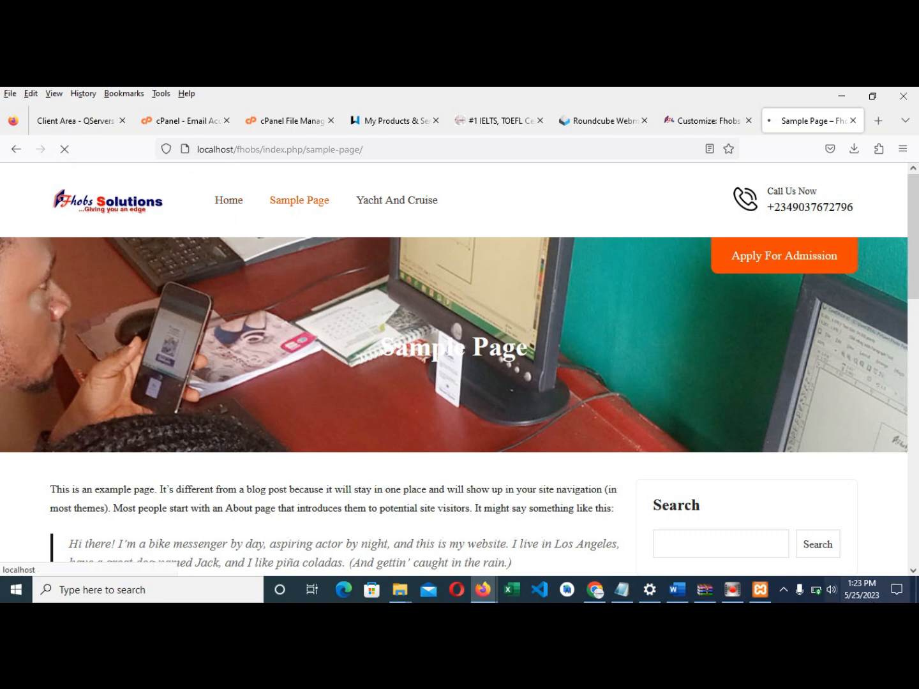
{"action": "scroll", "coordinate": [724, 534], "scroll_direction": "down", "scroll_amount": 7}
{"action": "scroll", "coordinate": [706, 531], "scroll_direction": "down", "scroll_amount": 4}
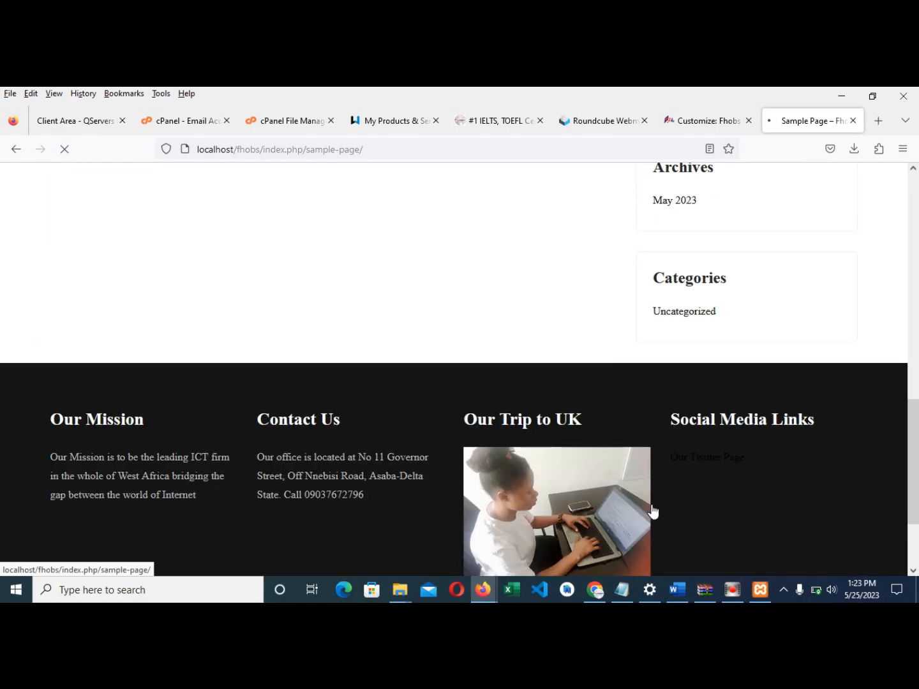
{"action": "scroll", "coordinate": [656, 497], "scroll_direction": "up", "scroll_amount": 3}
{"action": "scroll", "coordinate": [564, 477], "scroll_direction": "down", "scroll_amount": 1}
{"action": "scroll", "coordinate": [571, 417], "scroll_direction": "up", "scroll_amount": 1}
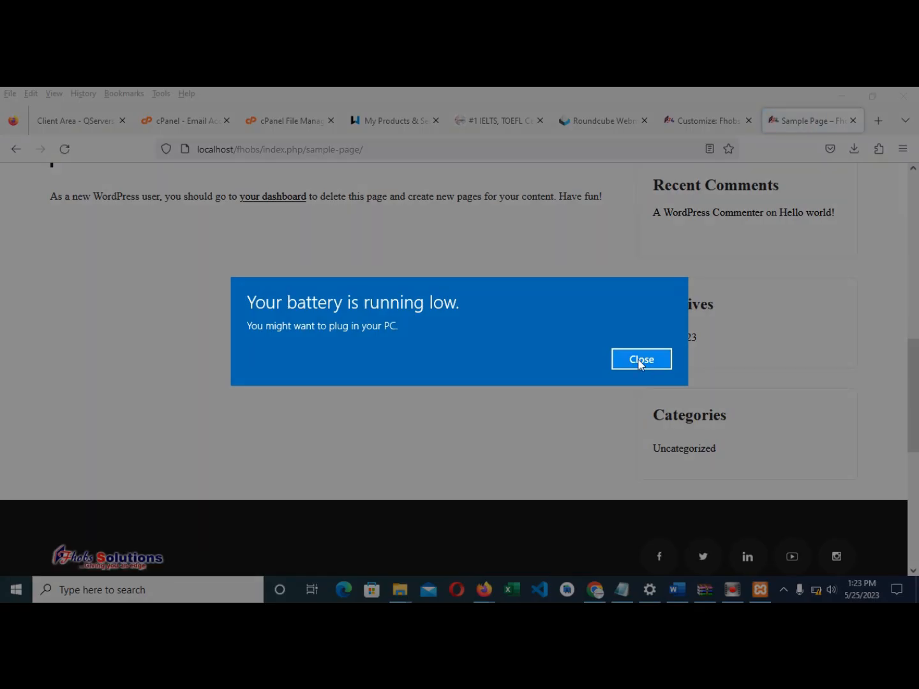
{"action": "left_click", "coordinate": [634, 362]}
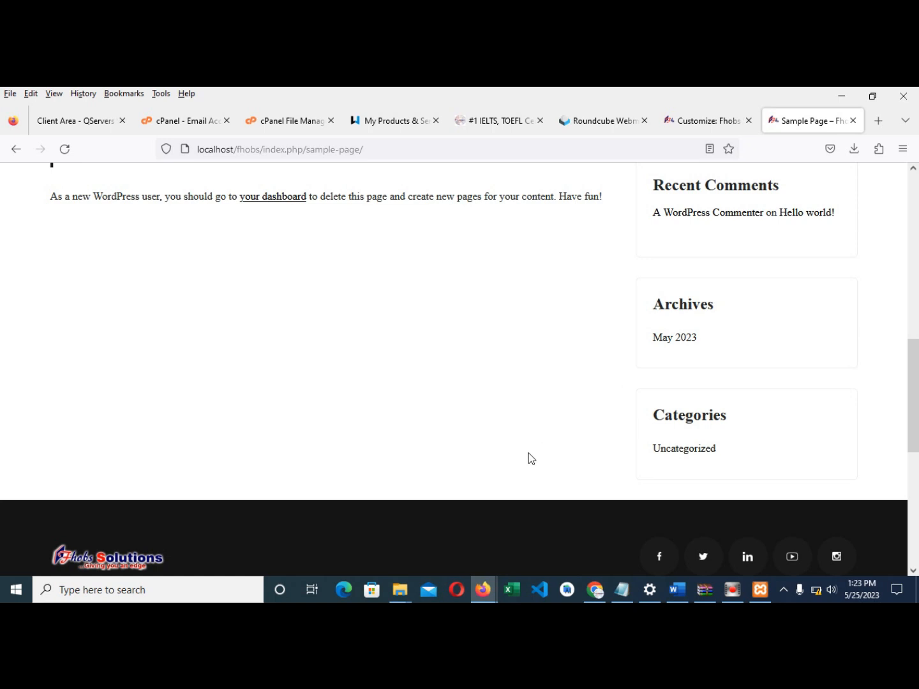
{"action": "scroll", "coordinate": [582, 409], "scroll_direction": "down", "scroll_amount": 5}
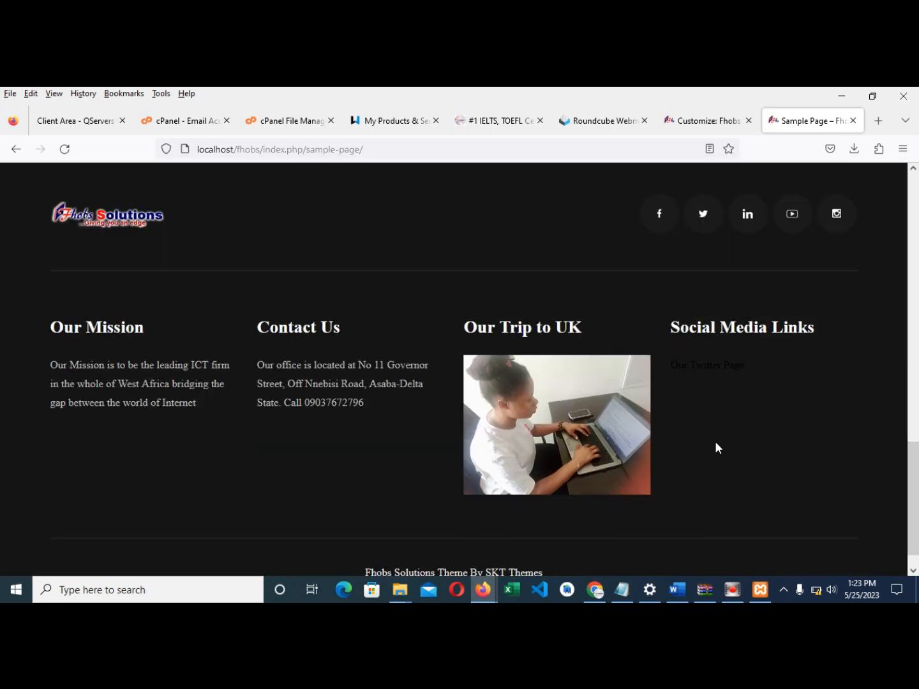
{"action": "scroll", "coordinate": [646, 284], "scroll_direction": "up", "scroll_amount": 2}
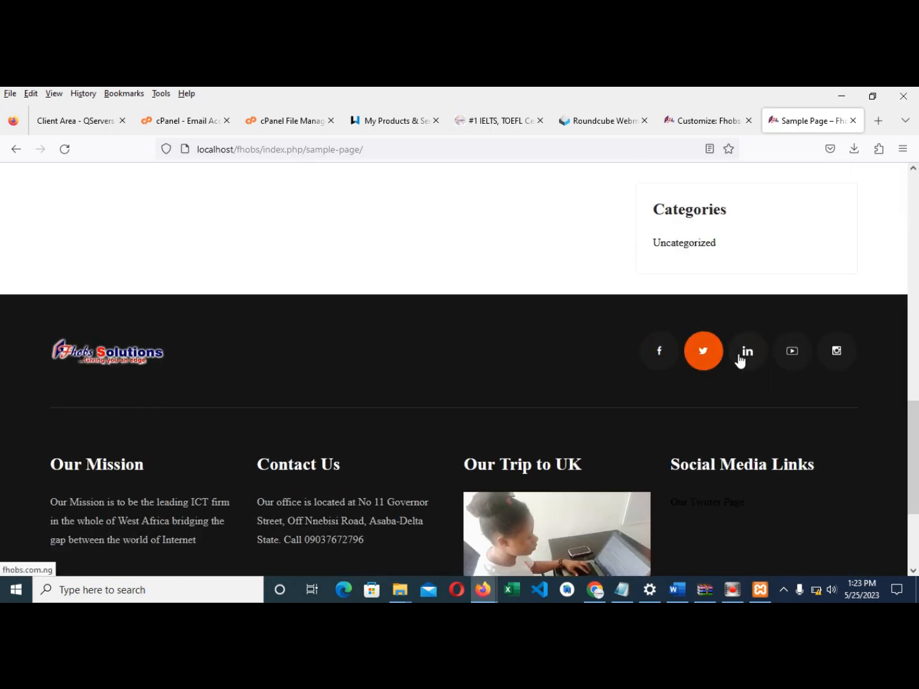
{"action": "left_click", "coordinate": [703, 361]}
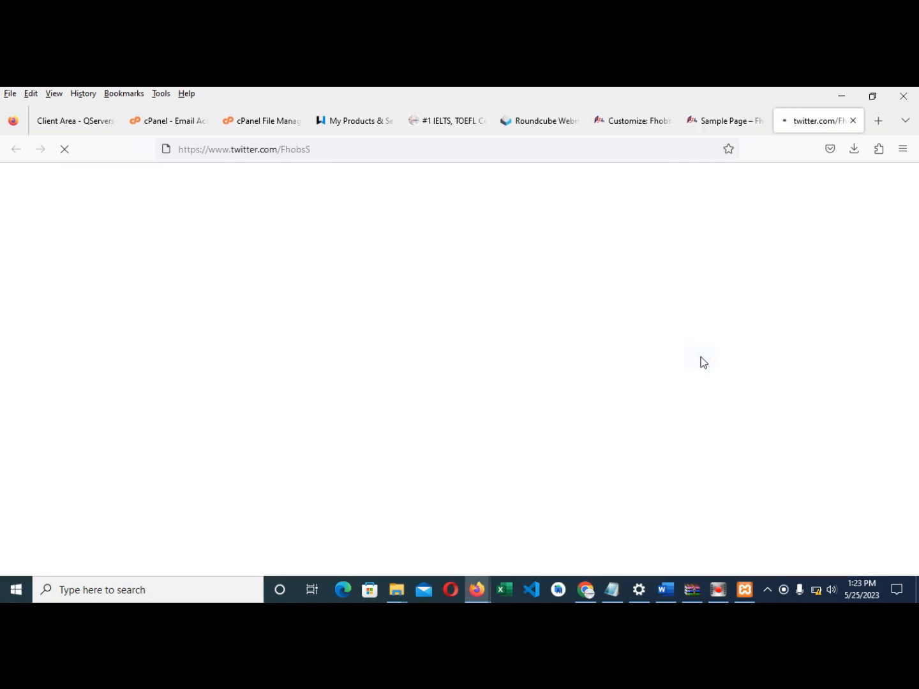
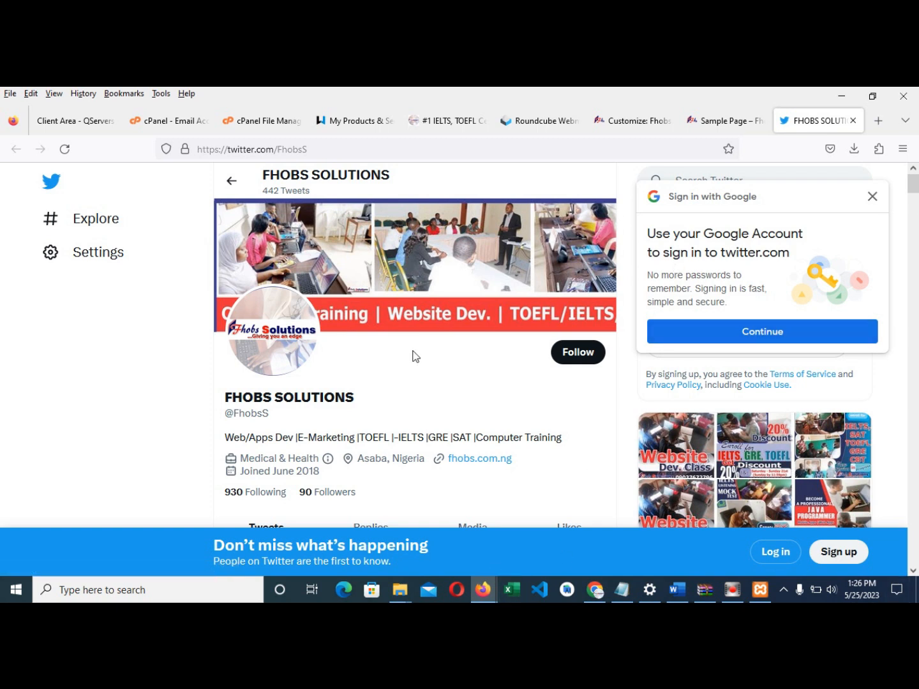
- Scroll through the Sample Page footer to check it, then go back to the Customizer's Footer Info Box
{"action": "left_click", "coordinate": [698, 120]}
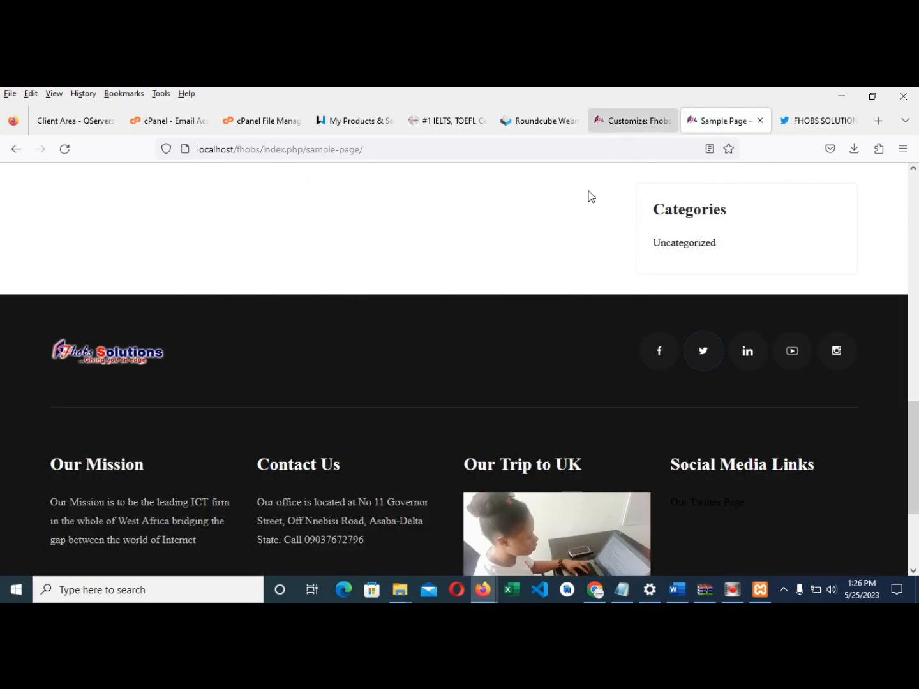
{"action": "scroll", "coordinate": [553, 385], "scroll_direction": "down", "scroll_amount": 3}
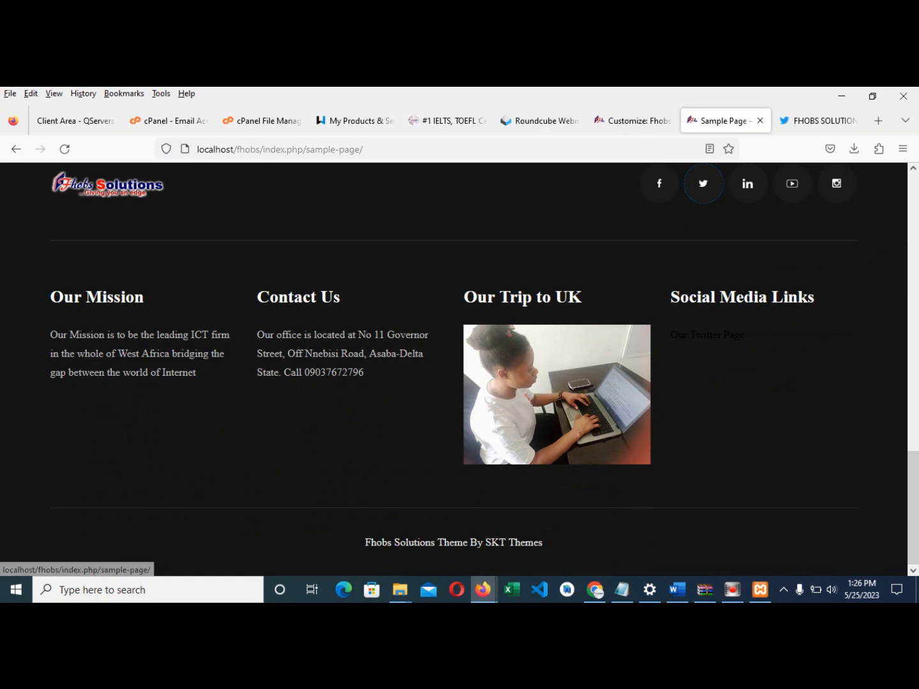
{"action": "scroll", "coordinate": [576, 307], "scroll_direction": "up", "scroll_amount": 3}
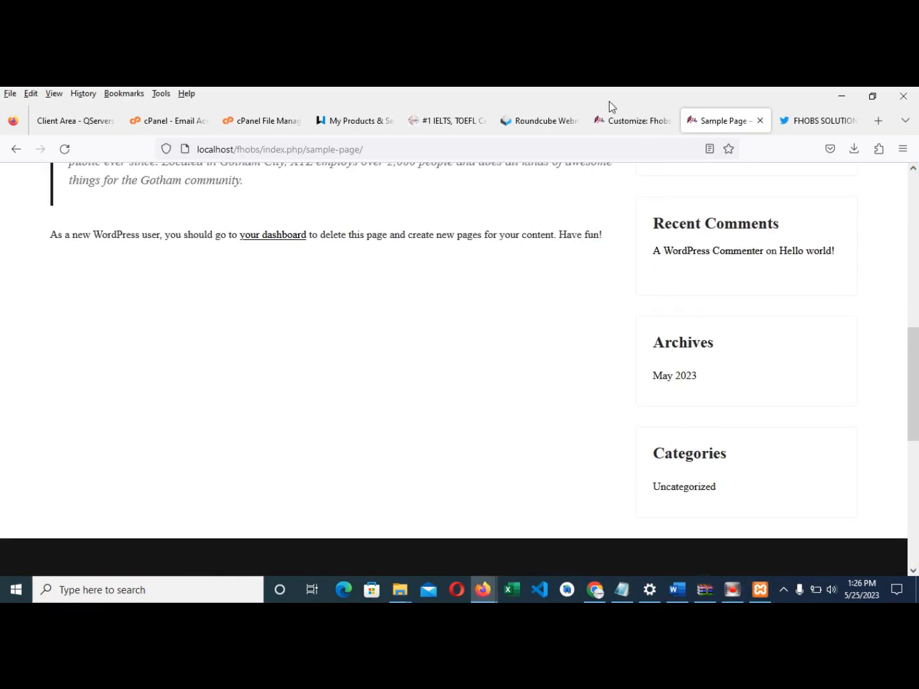
{"action": "left_click", "coordinate": [617, 118]}
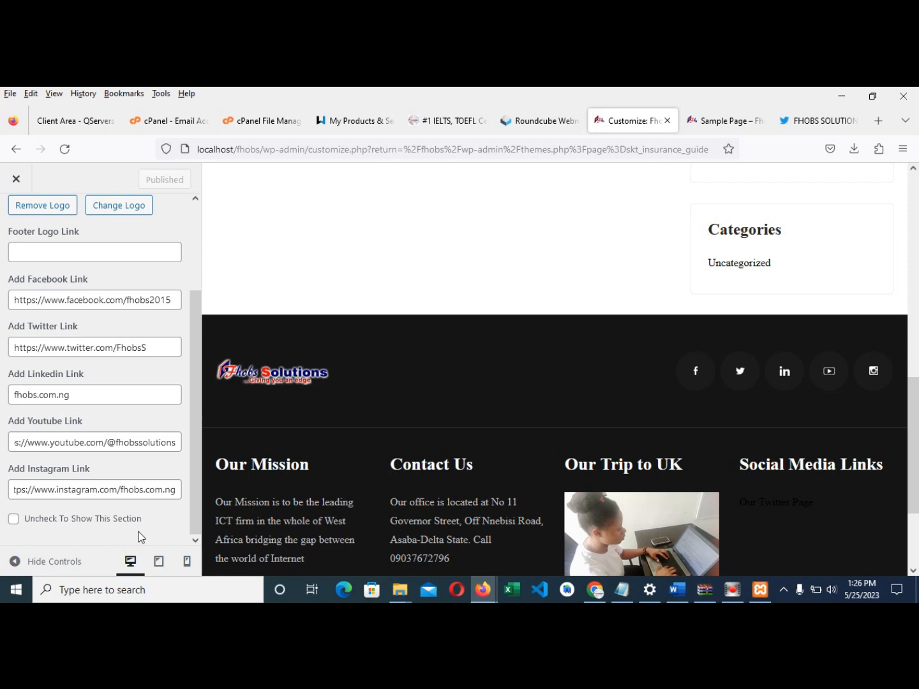
- Set the Footer Copyright Text to 'Copyright (c) FHOBS SOLUTIONS 2023, All rights Reserved' and publish
{"action": "scroll", "coordinate": [85, 336], "scroll_direction": "up", "scroll_amount": 3}
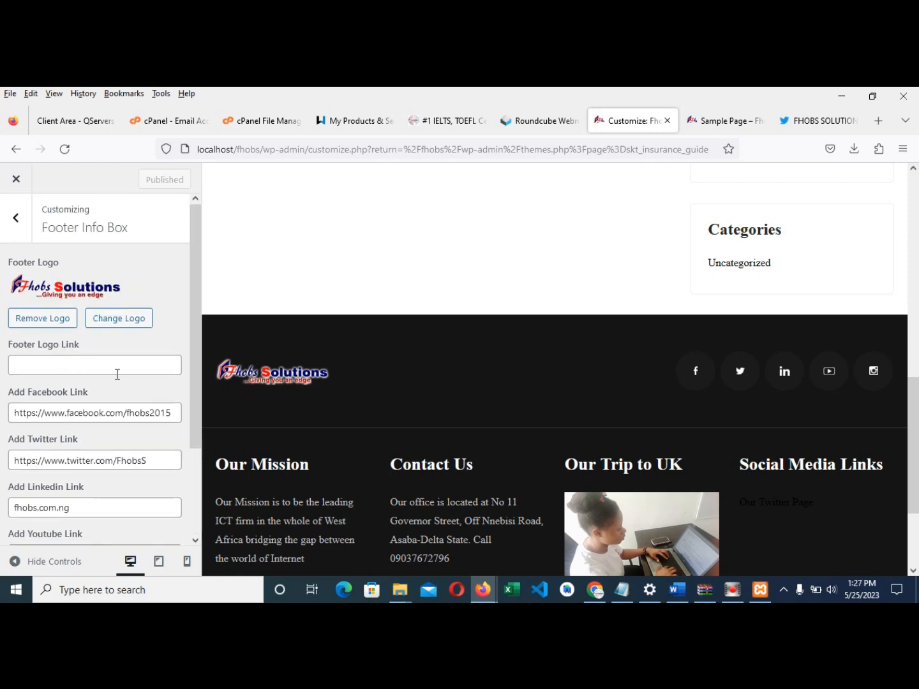
{"action": "left_click", "coordinate": [17, 217]}
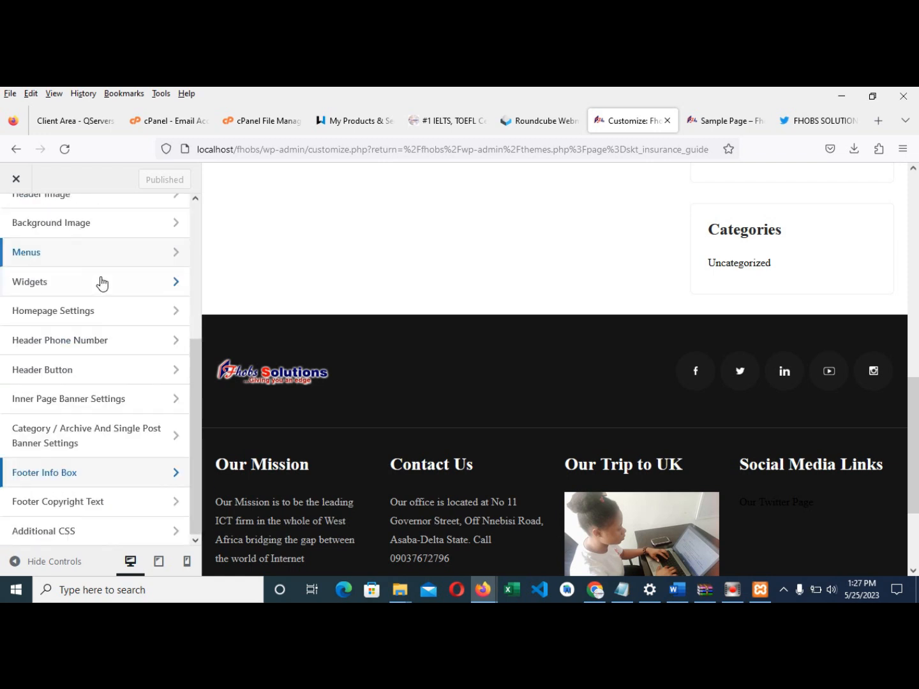
{"action": "left_click", "coordinate": [72, 505]}
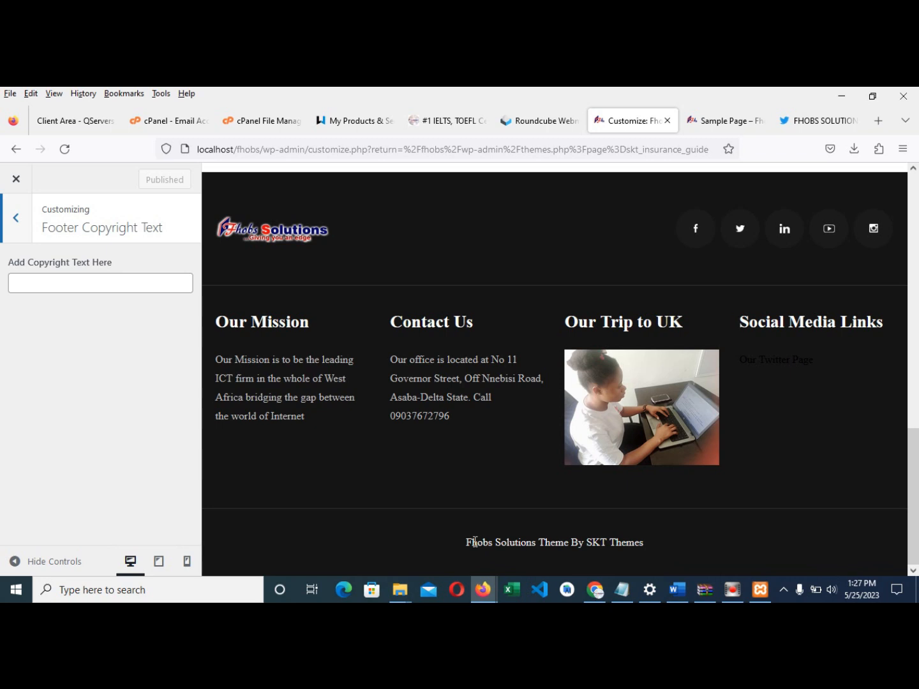
{"action": "left_click", "coordinate": [124, 278]}
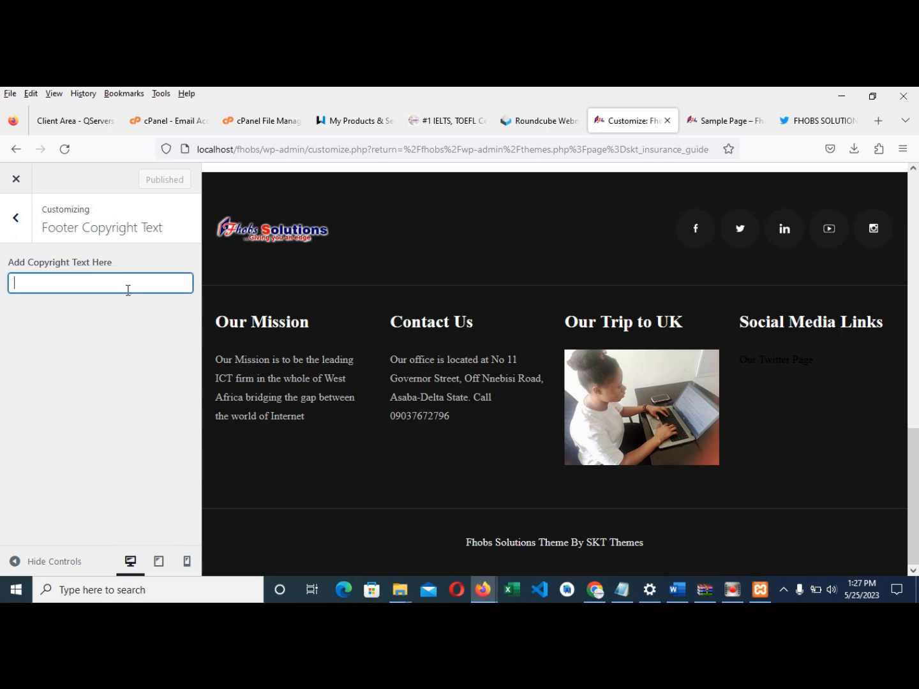
{"action": "type", "text": "Copyright (c)"}
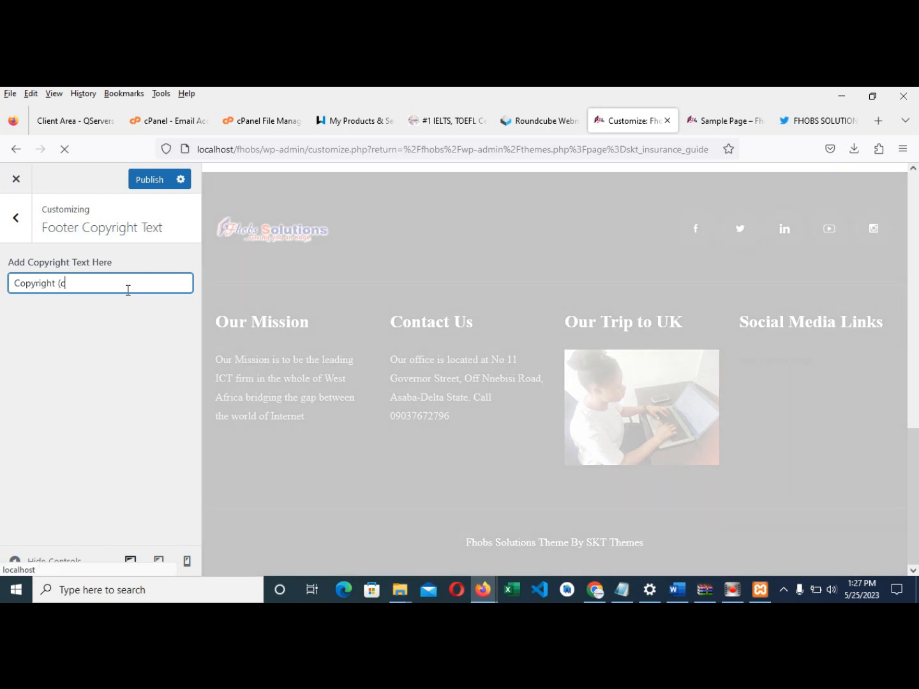
{"action": "type", "text": " FHOBS SOLUTIONS 2023, All rights Reserved"}
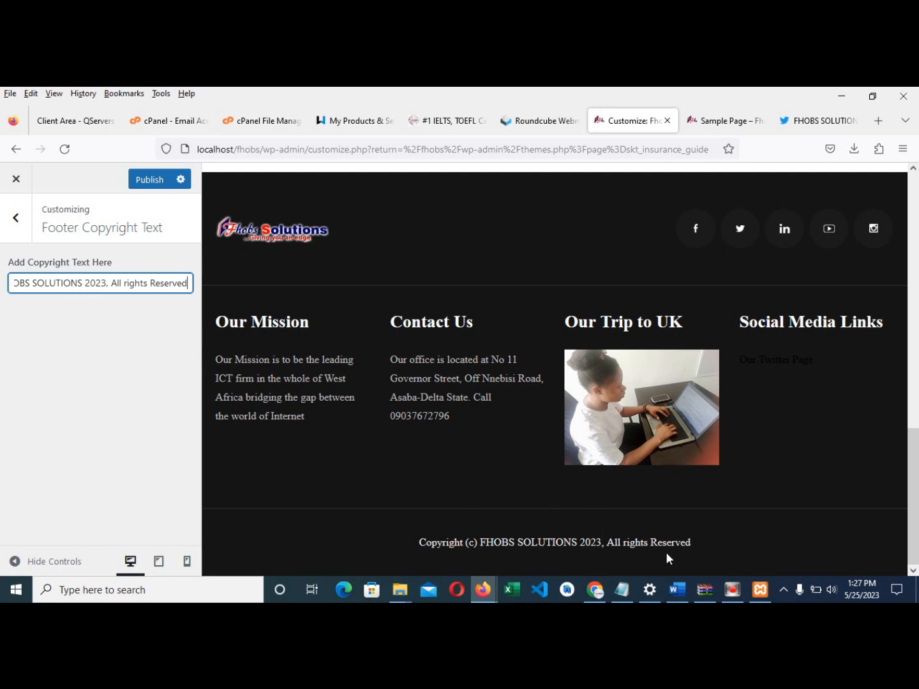
{"action": "left_click", "coordinate": [150, 181]}
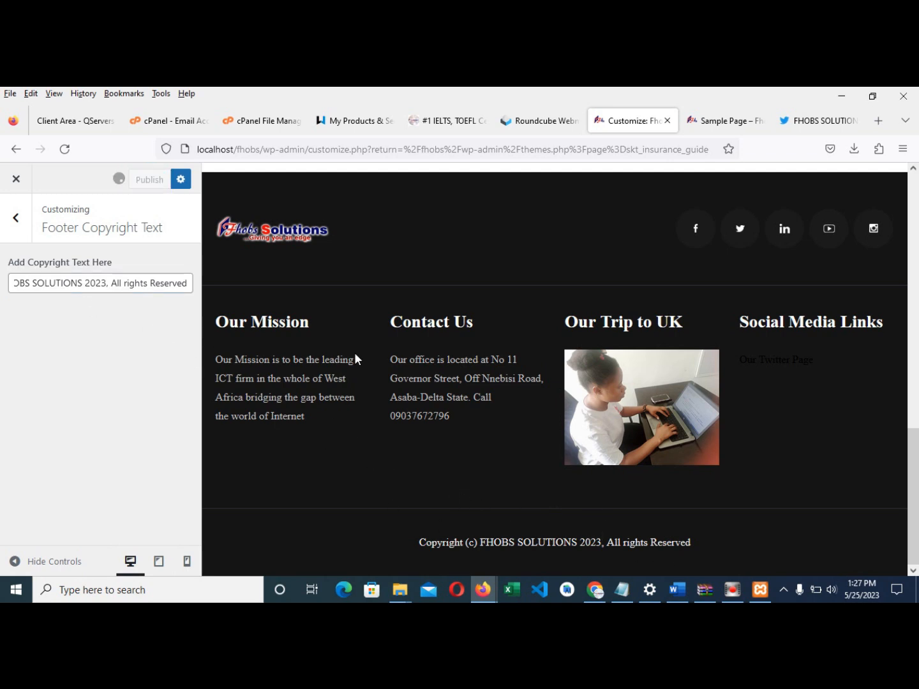
{"action": "left_click", "coordinate": [359, 120]}
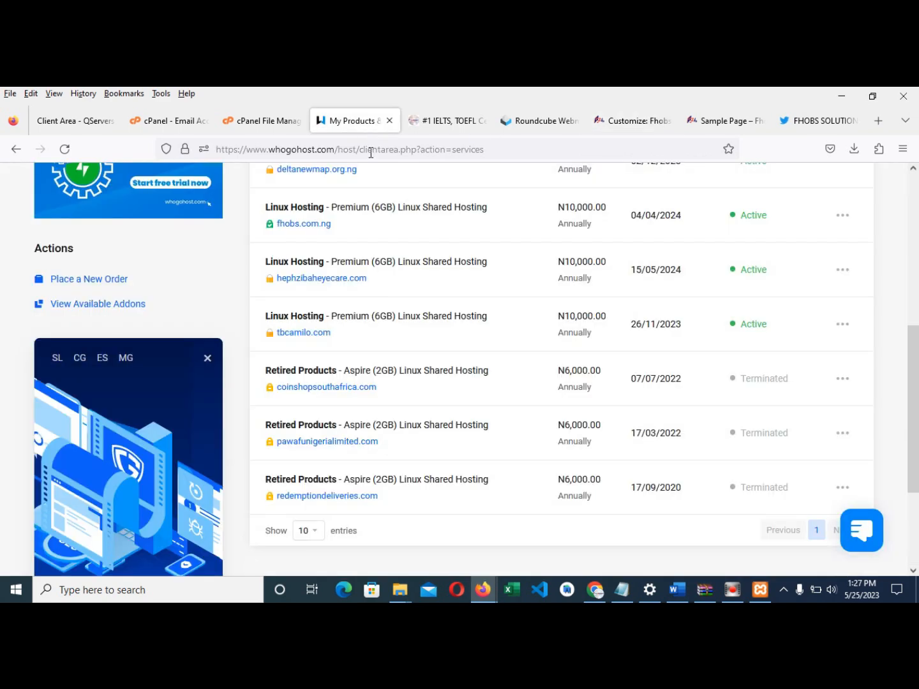
{"action": "left_click", "coordinate": [424, 126]}
{"action": "left_click", "coordinate": [440, 141]}
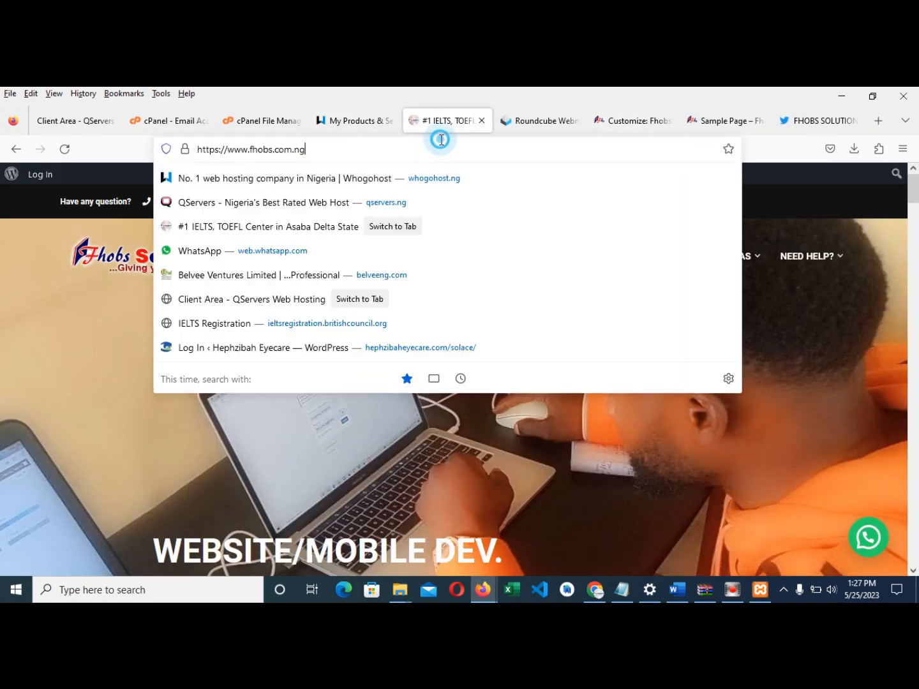
{"action": "left_click", "coordinate": [802, 123]}
{"action": "left_click", "coordinate": [675, 148]}
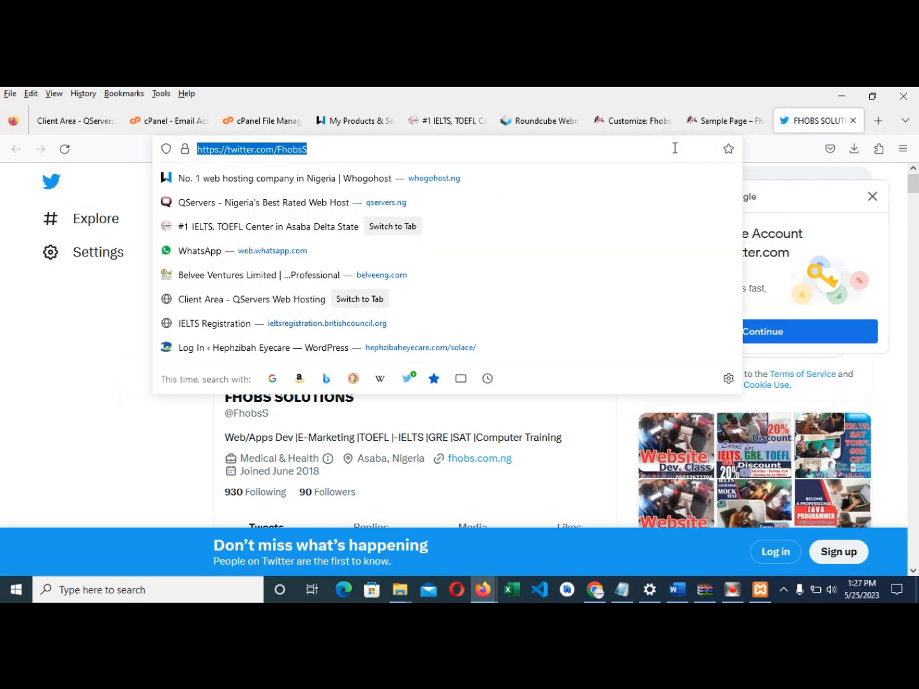
{"action": "type", "text": "be"}
{"action": "key", "text": "Return"}
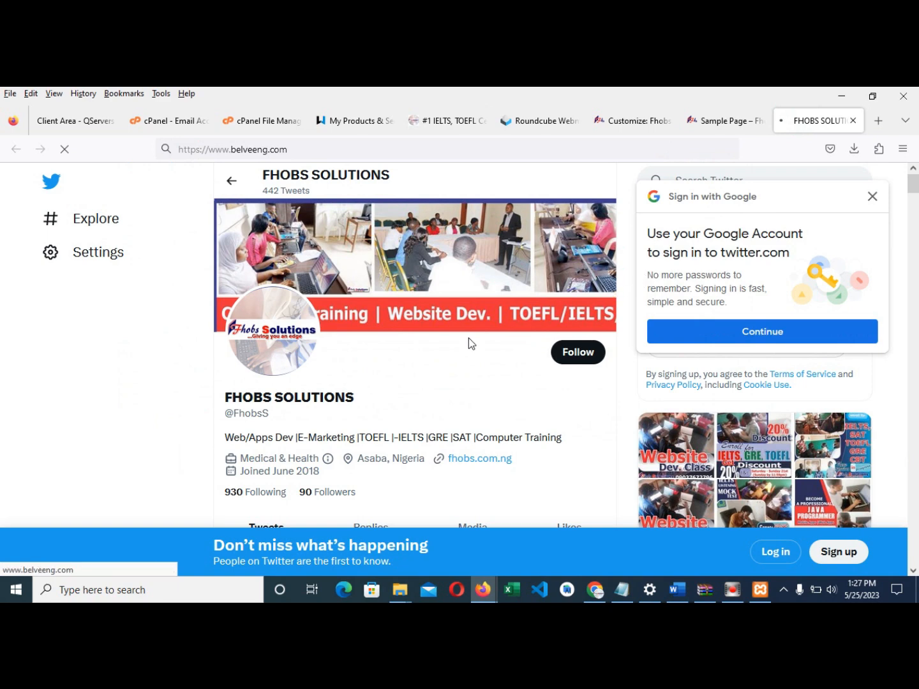
{"action": "scroll", "coordinate": [467, 348], "scroll_direction": "down", "scroll_amount": 1}
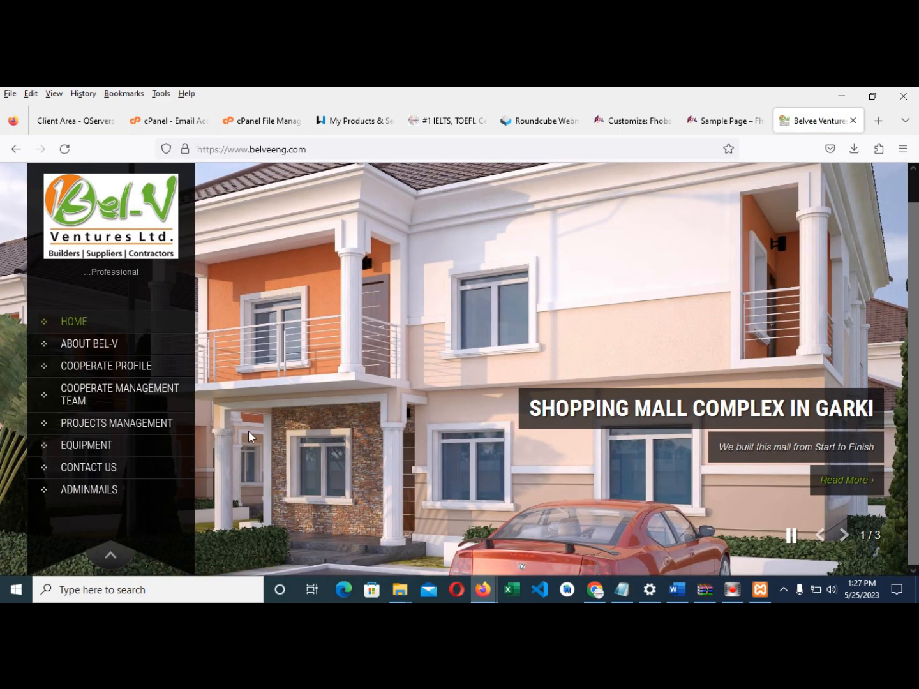
{"action": "left_click", "coordinate": [111, 447]}
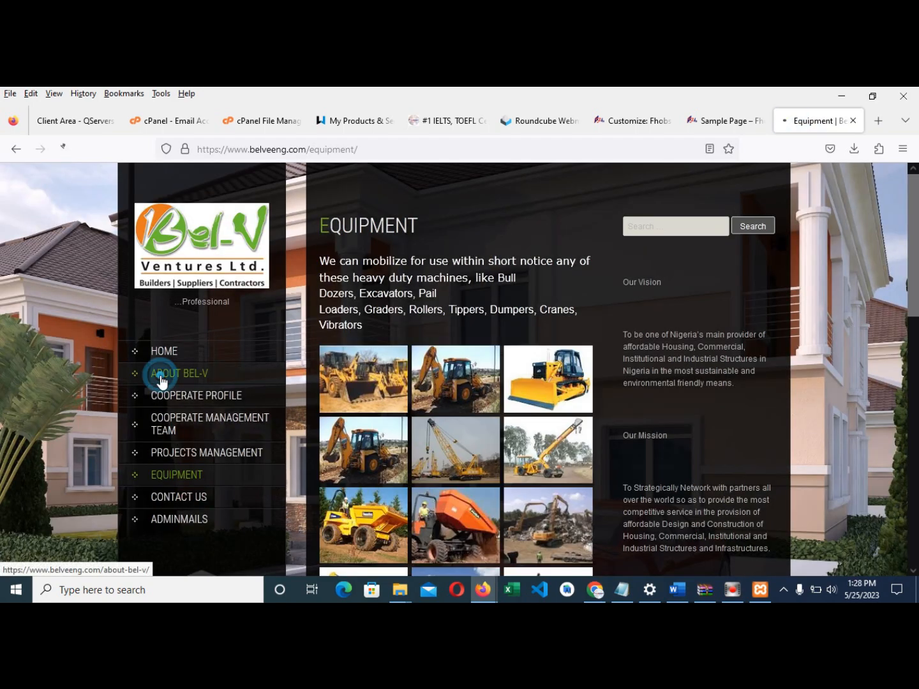
{"action": "scroll", "coordinate": [772, 470], "scroll_direction": "down", "scroll_amount": 10}
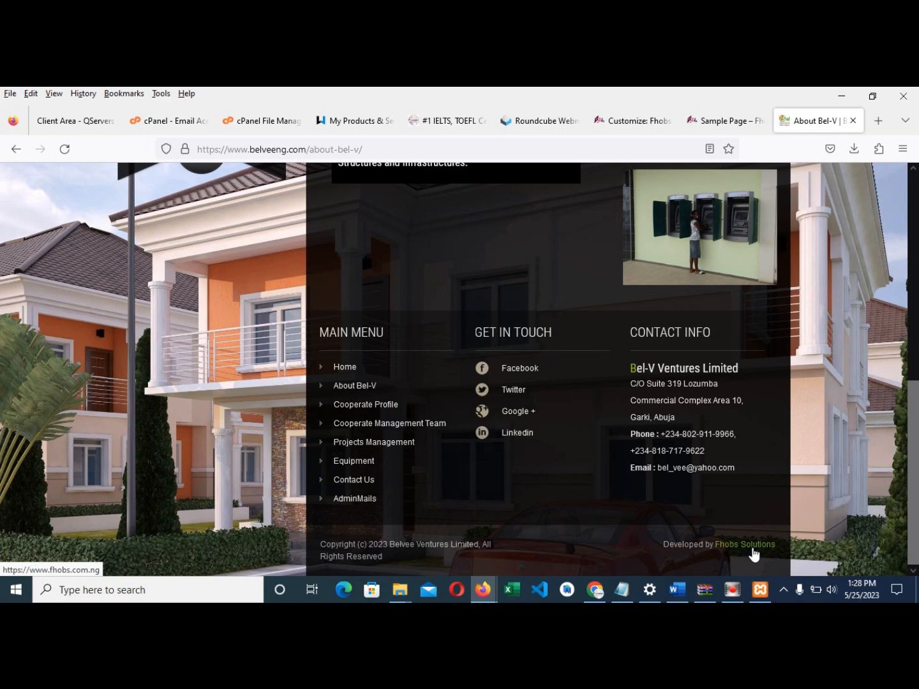
{"action": "left_click", "coordinate": [750, 548]}
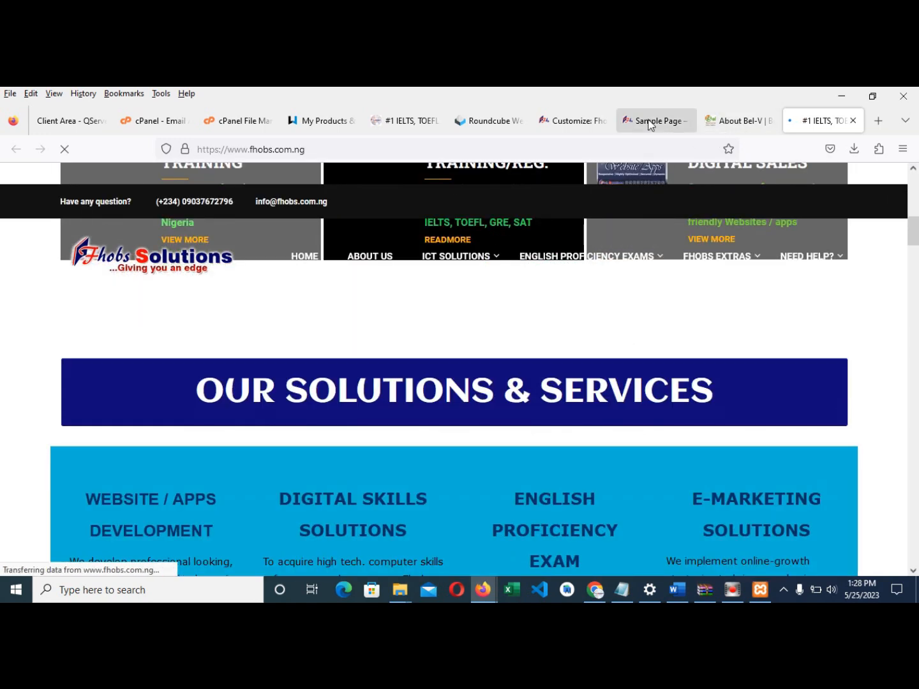
{"action": "left_click", "coordinate": [647, 121]}
{"action": "left_click", "coordinate": [593, 121]}
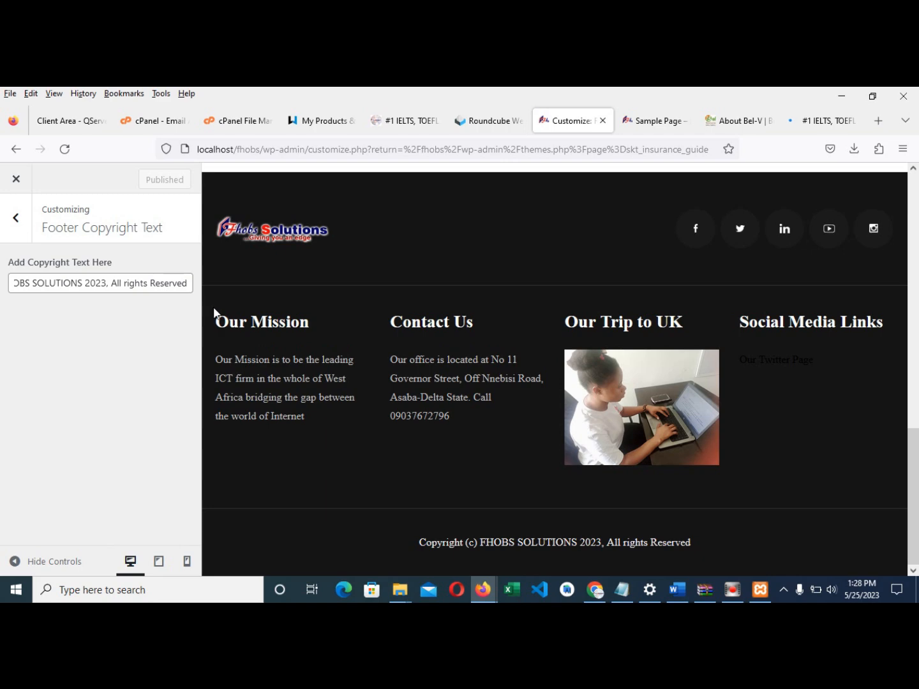
{"action": "left_click", "coordinate": [187, 284]}
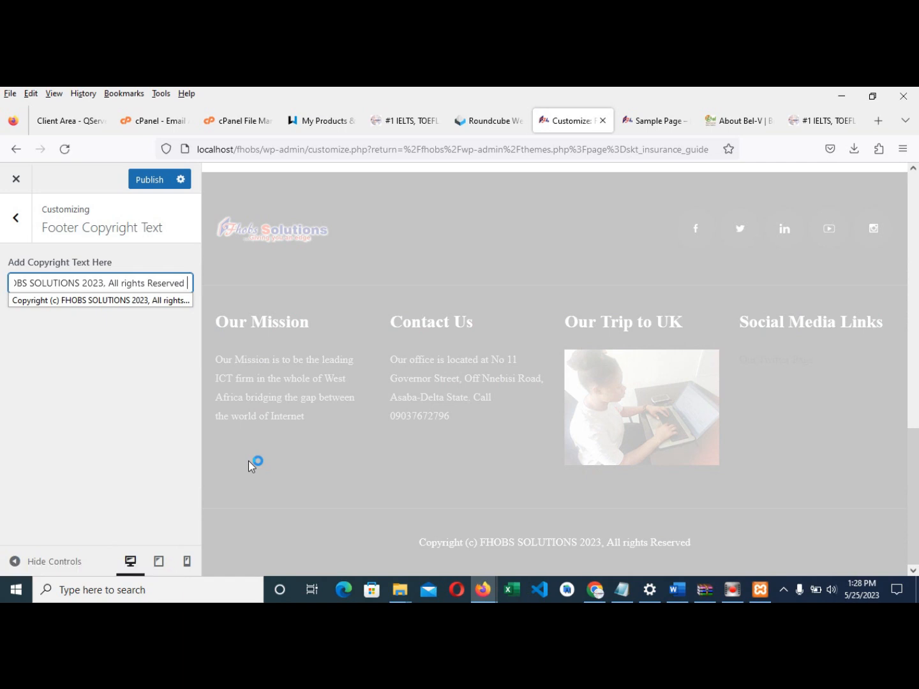
{"action": "key", "text": "BackSpace"}
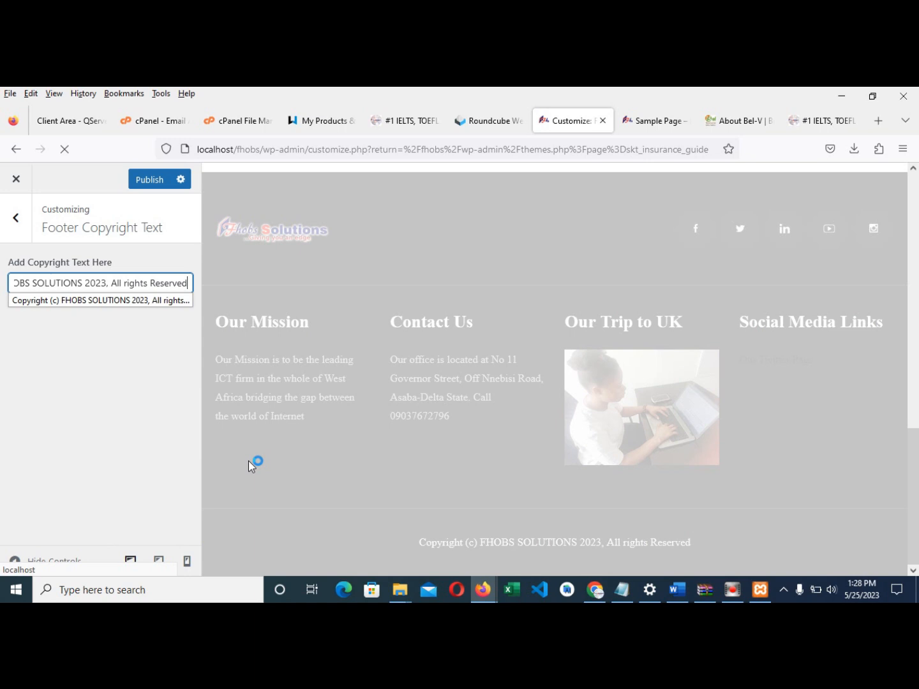
{"action": "type", "text": ". Developed by"}
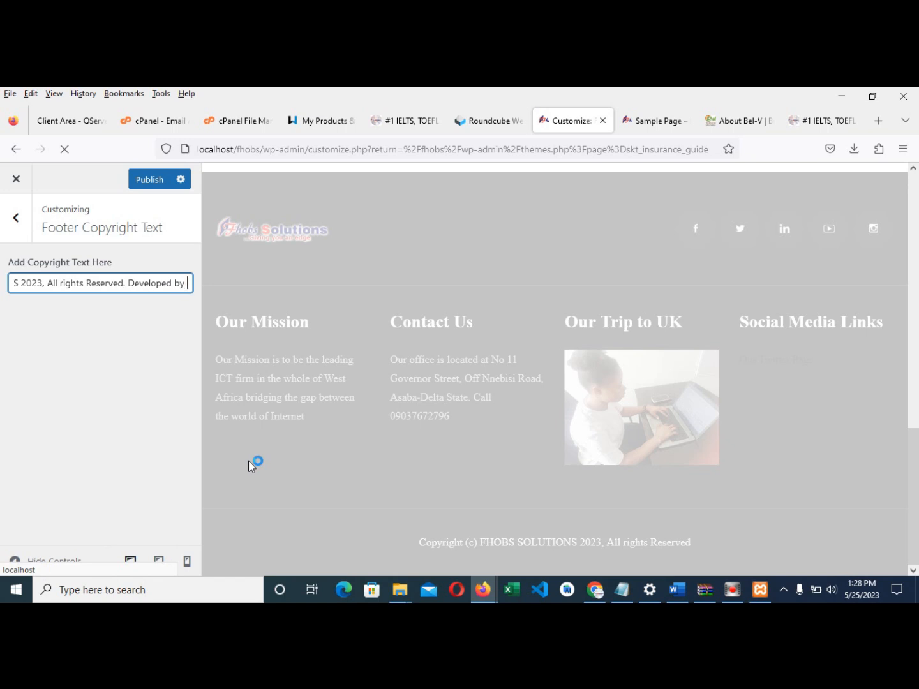
{"action": "type", "text": " <"}
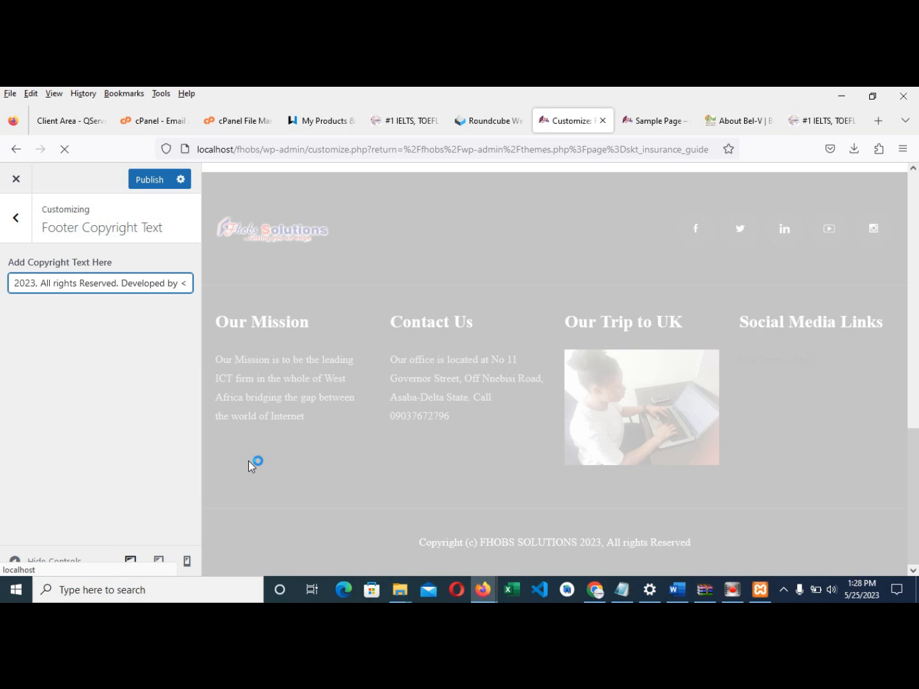
{"action": "type", "text": "a href"}
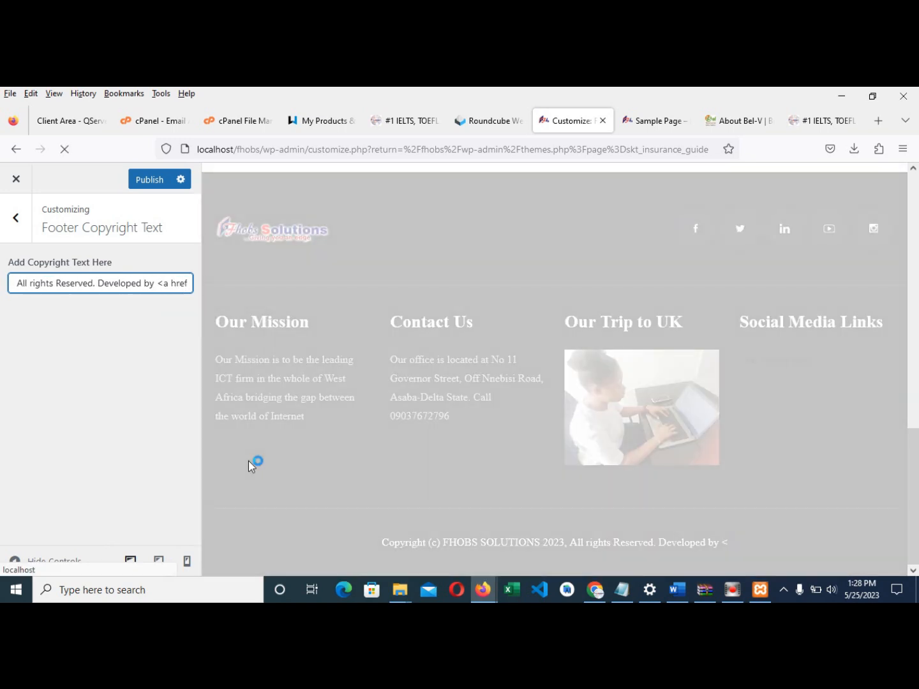
{"action": "type", "text": "=\""}
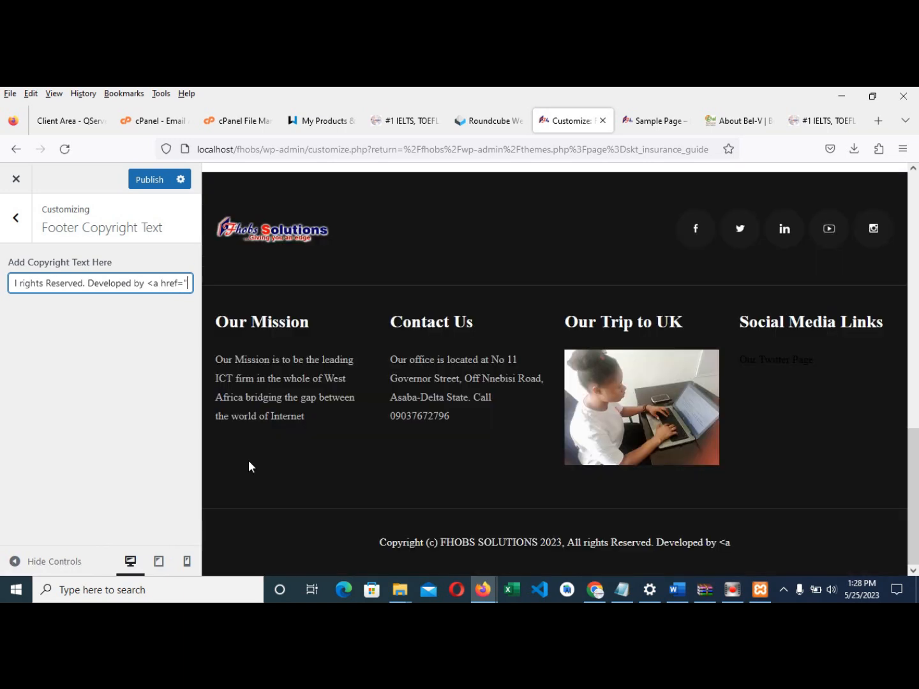
{"action": "type", "text": "https"}
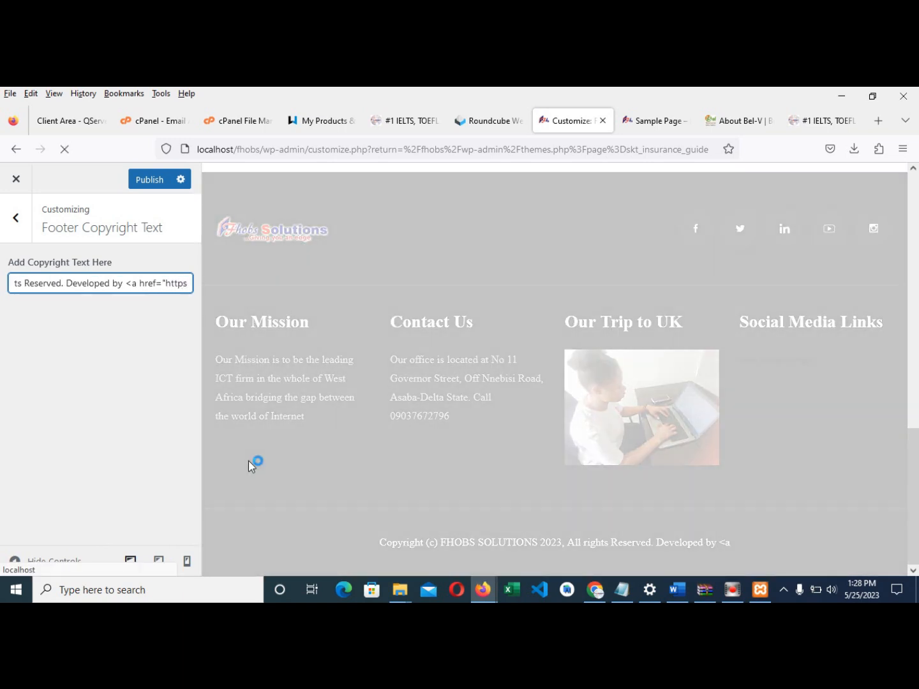
{"action": "type", "text": "://www.f"}
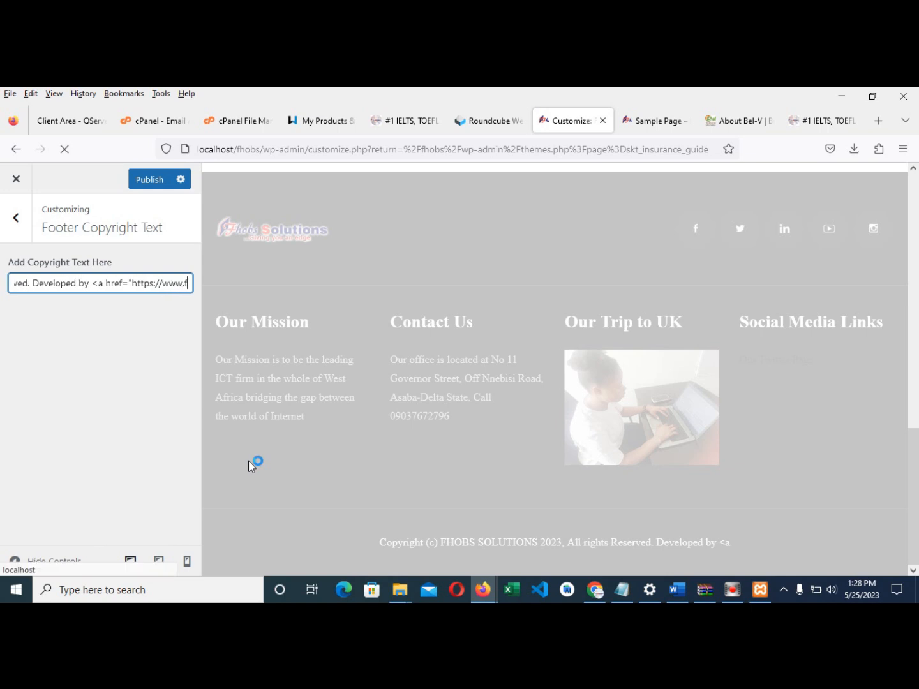
{"action": "type", "text": "hobs.com"}
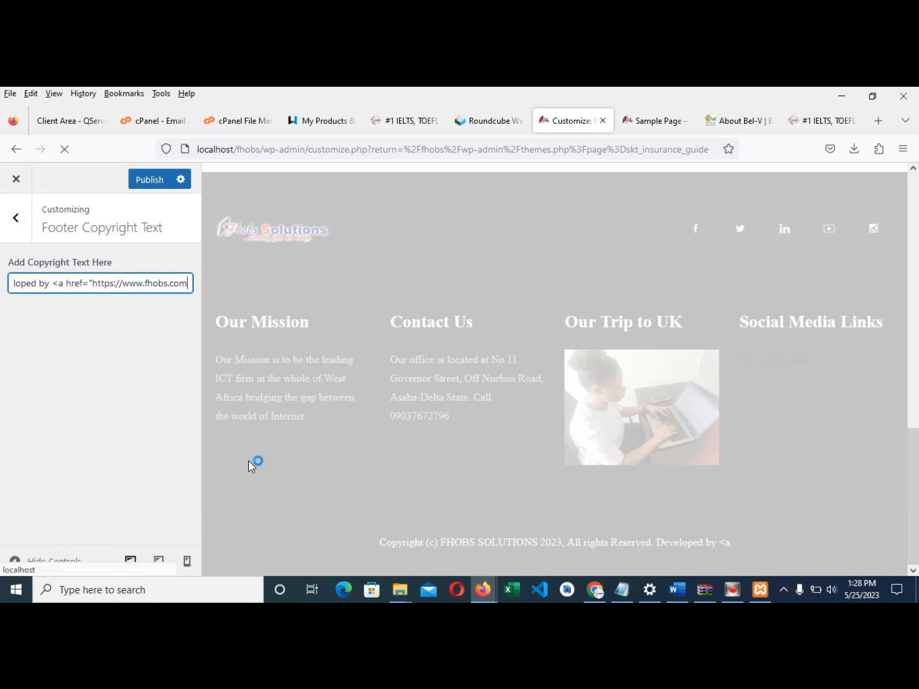
{"action": "type", "text": ".ng\""}
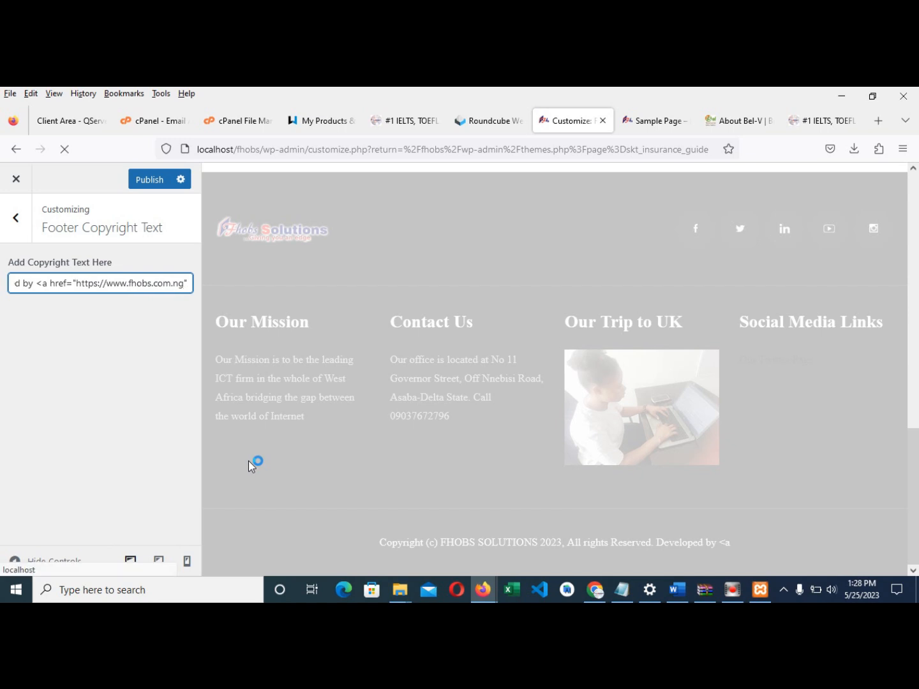
{"action": "type", "text": ">"}
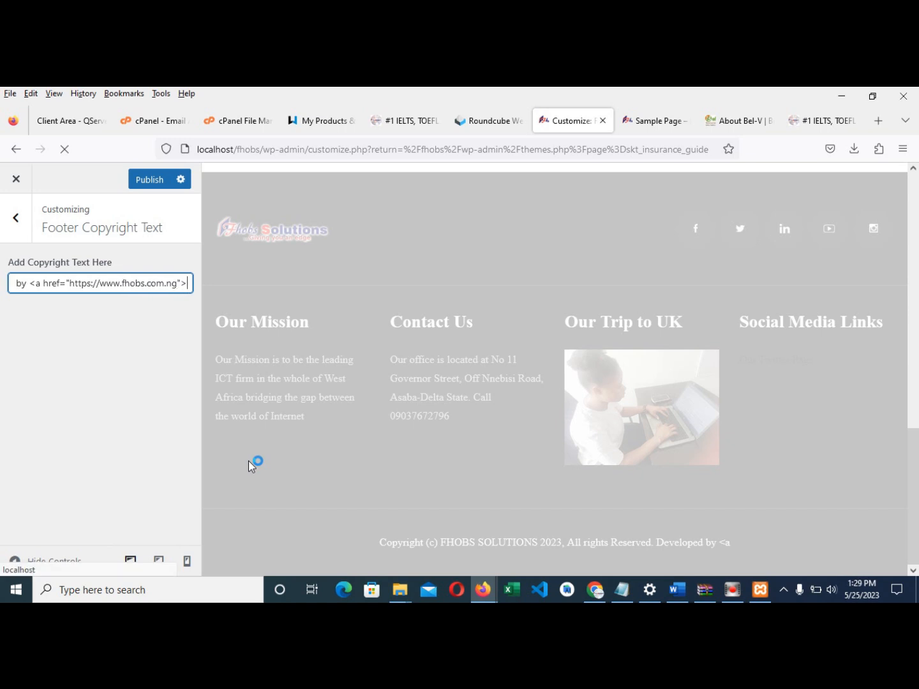
{"action": "type", "text": "Fhobs S"}
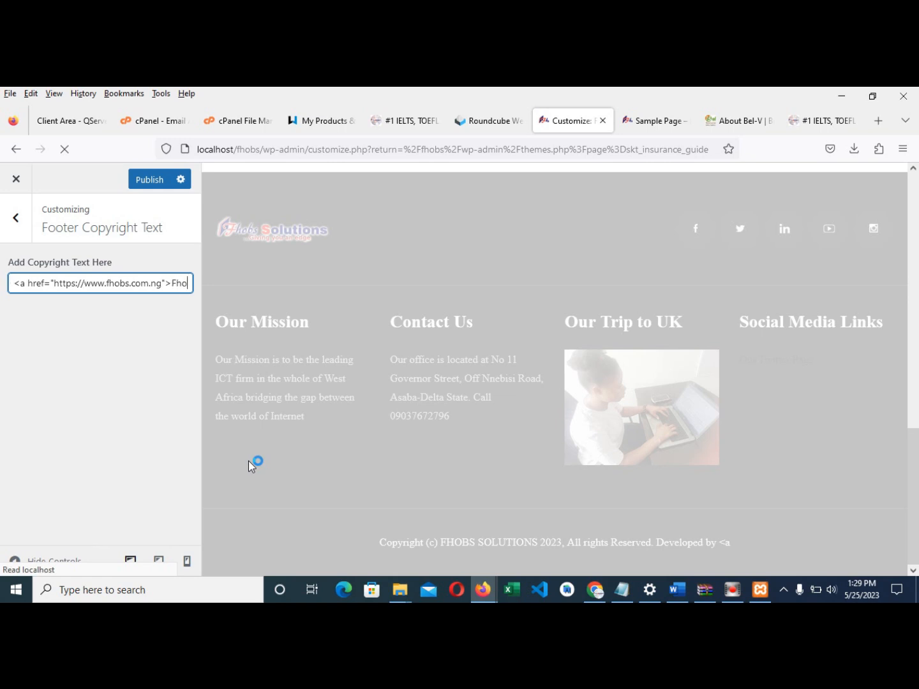
{"action": "key", "text": "BackSpace"}
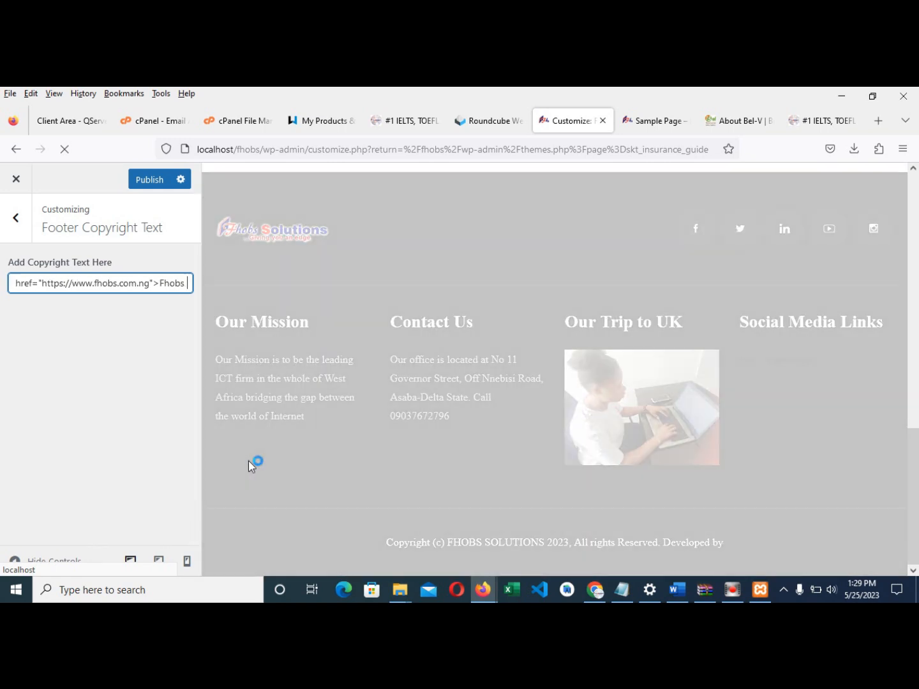
{"action": "type", "text": "</a"}
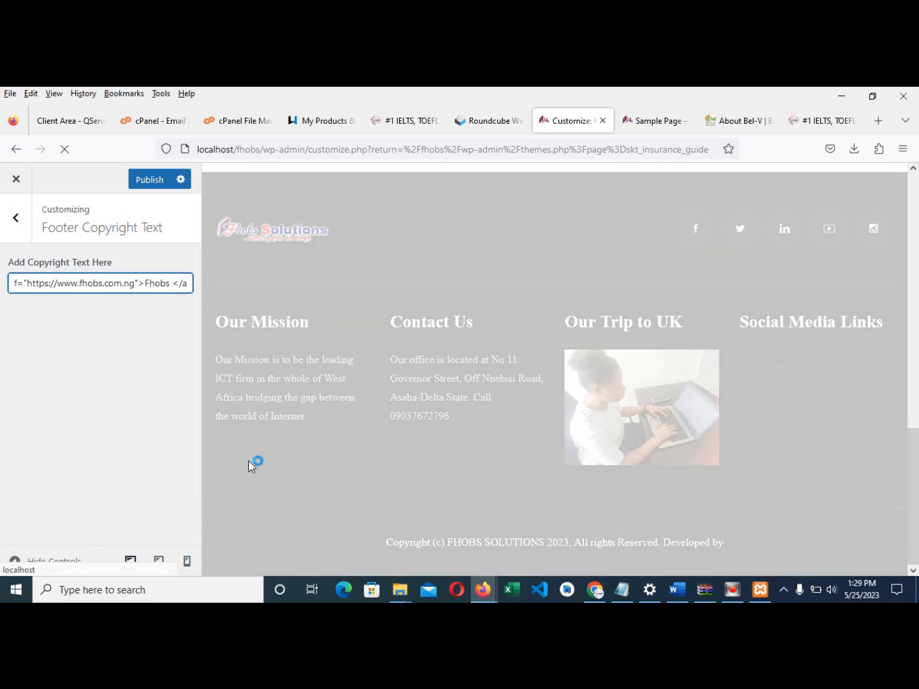
{"action": "type", "text": ">"}
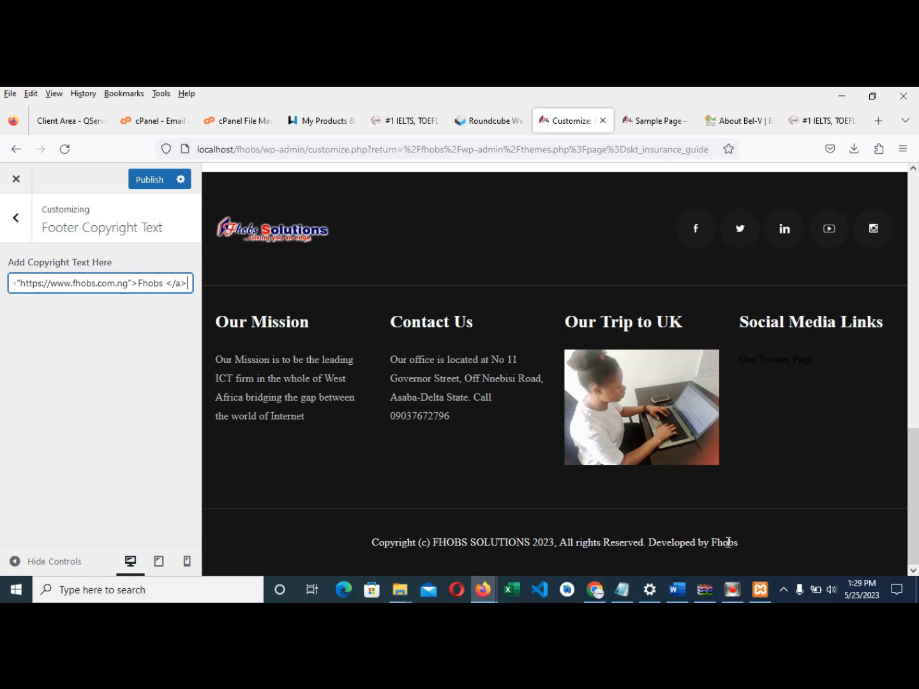
{"action": "left_click", "coordinate": [143, 181]}
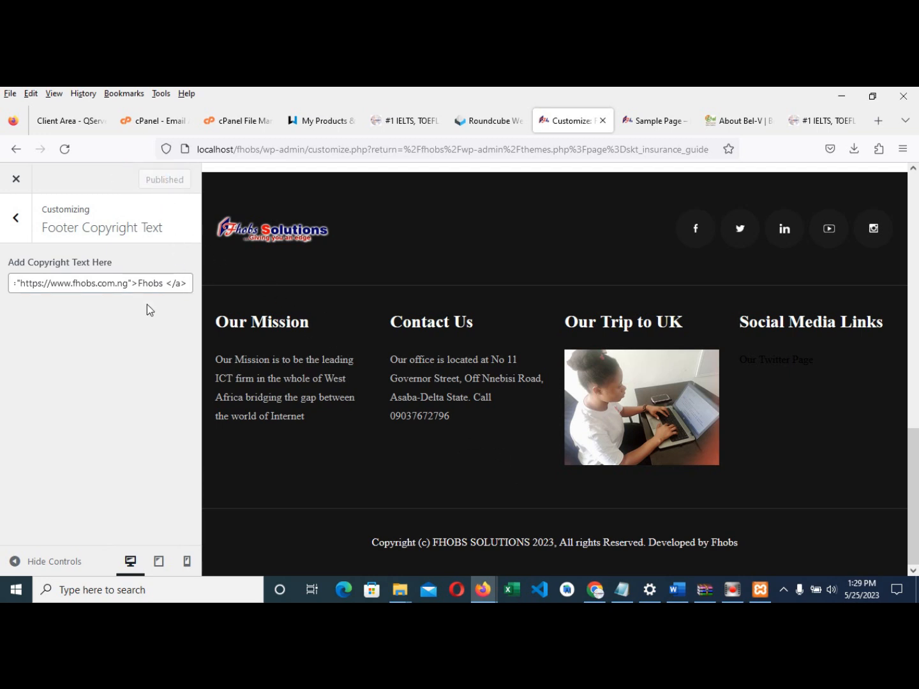
{"action": "left_click", "coordinate": [650, 123]}
{"action": "left_click", "coordinate": [65, 151]}
{"action": "scroll", "coordinate": [482, 359], "scroll_direction": "down", "scroll_amount": 5}
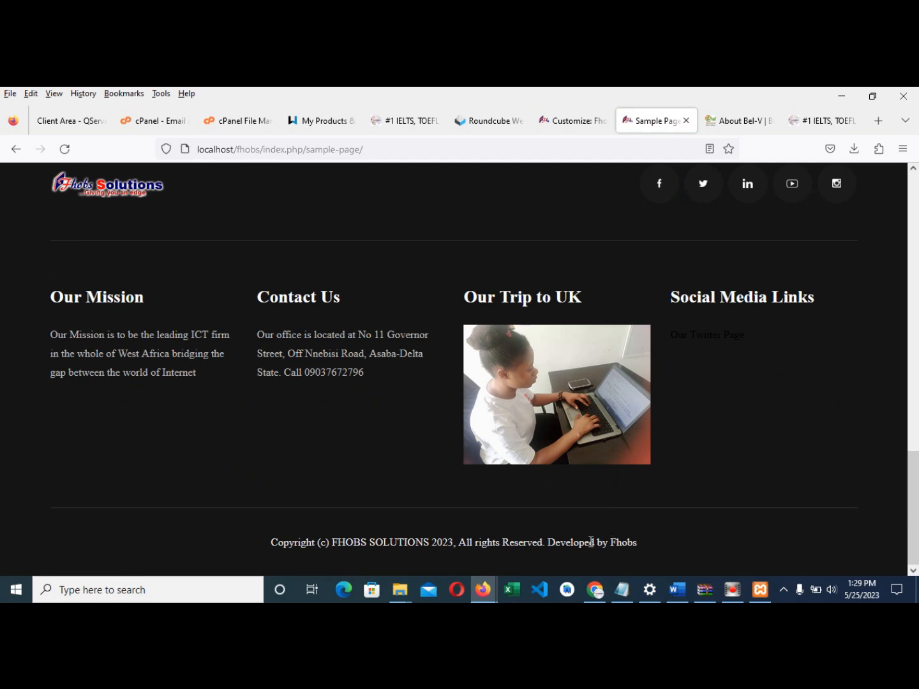
{"action": "left_click", "coordinate": [628, 541]}
{"action": "left_click", "coordinate": [565, 123]}
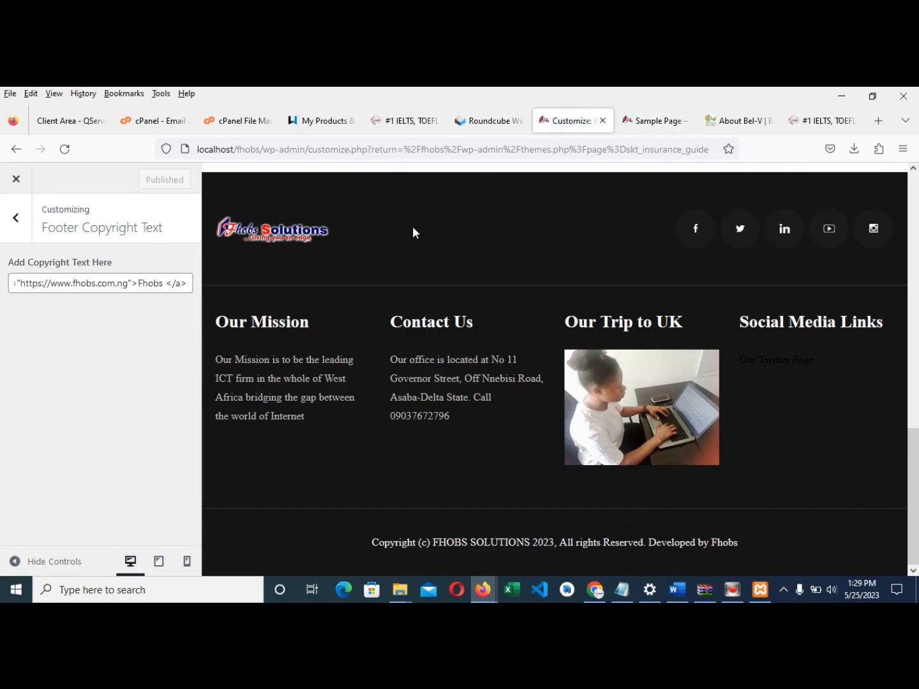
{"action": "left_click", "coordinate": [153, 283]}
{"action": "left_click", "coordinate": [38, 283]}
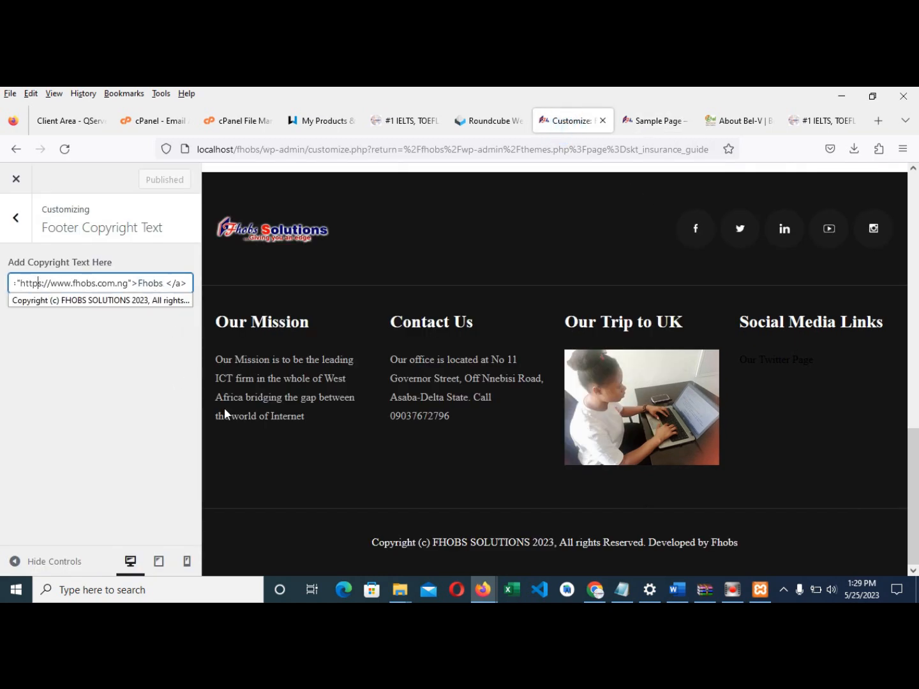
{"action": "key", "text": "Left"}
{"action": "key", "text": "Left"}
{"action": "key", "text": "Left"}
{"action": "key", "text": "Left"}
{"action": "key", "text": "Left"}
{"action": "key", "text": "Left"}
{"action": "key", "text": "Left"}
{"action": "key", "text": "Left"}
{"action": "key", "text": "Left"}
{"action": "key", "text": "Left"}
{"action": "key", "text": "Left"}
{"action": "key", "text": "Left"}
{"action": "key", "text": "Left"}
{"action": "key", "text": "Left"}
{"action": "key", "text": "Left"}
{"action": "key", "text": "Left"}
{"action": "key", "text": "Left"}
{"action": "key", "text": "Left"}
{"action": "key", "text": "Left"}
{"action": "key", "text": "Left"}
{"action": "key", "text": "Right"}
{"action": "key", "text": "Right"}
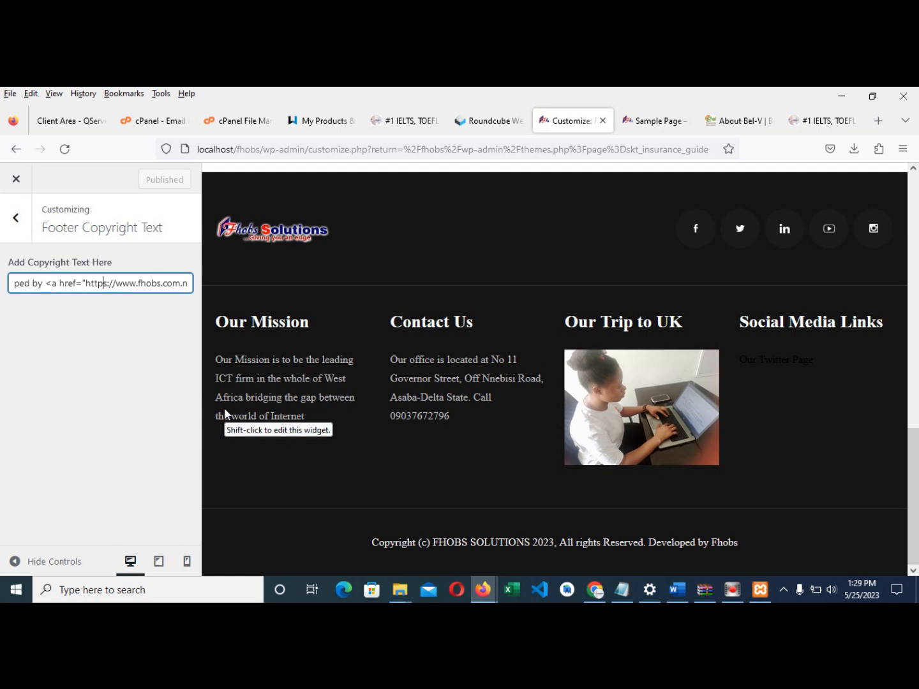
{"action": "key", "text": "Right"}
{"action": "key", "text": "Right"}
{"action": "key", "text": "Right"}
{"action": "key", "text": "Right"}
{"action": "key", "text": "Right"}
{"action": "key", "text": "Right"}
{"action": "key", "text": "Right"}
{"action": "key", "text": "Right"}
{"action": "key", "text": "Right"}
{"action": "key", "text": "Right"}
{"action": "key", "text": "Right"}
{"action": "key", "text": "Right"}
{"action": "key", "text": "Right"}
{"action": "key", "text": "Right"}
{"action": "key", "text": "Right"}
{"action": "key", "text": "Right"}
{"action": "key", "text": "Right"}
{"action": "key", "text": "Right"}
{"action": "key", "text": "Right"}
{"action": "key", "text": "Right"}
{"action": "key", "text": "Right"}
{"action": "key", "text": "Right"}
{"action": "key", "text": "Right"}
{"action": "key", "text": "Right"}
{"action": "key", "text": "Right"}
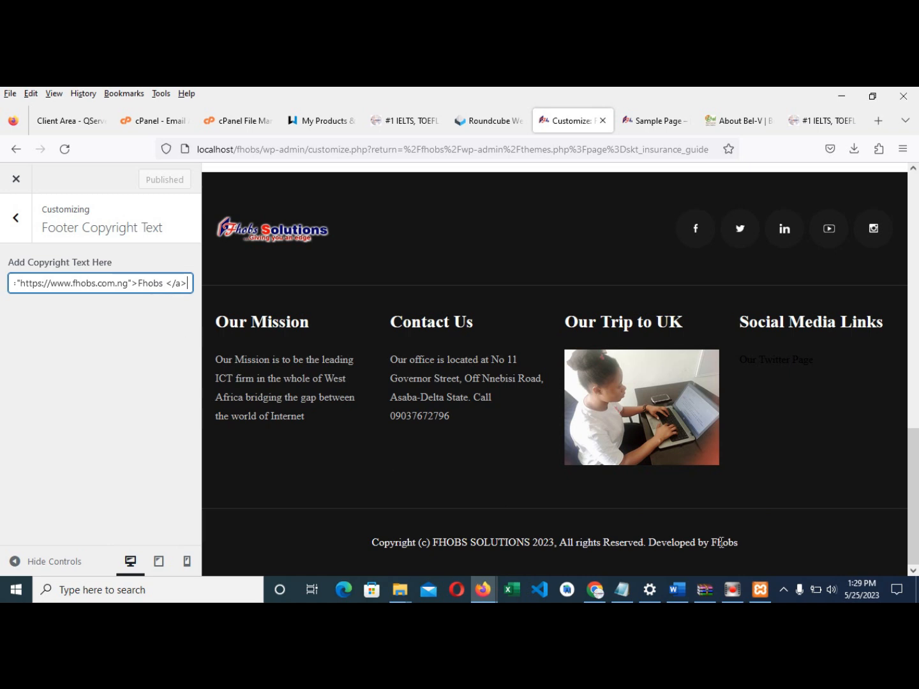
- Leave the copyright settings and open Home from the live site's menu
{"action": "scroll", "coordinate": [488, 461], "scroll_direction": "up", "scroll_amount": 7}
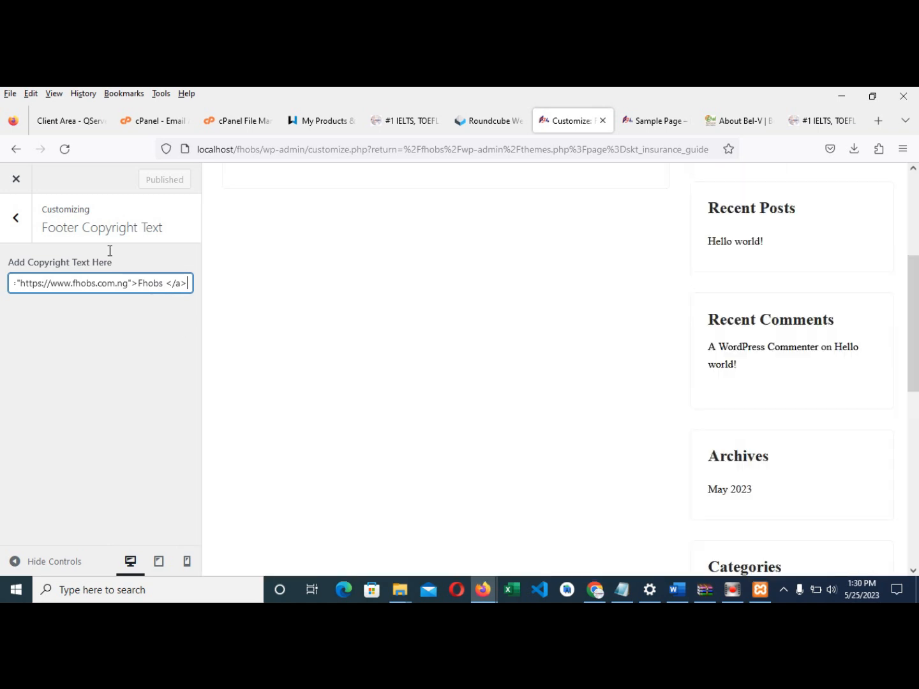
{"action": "left_click", "coordinate": [16, 218]}
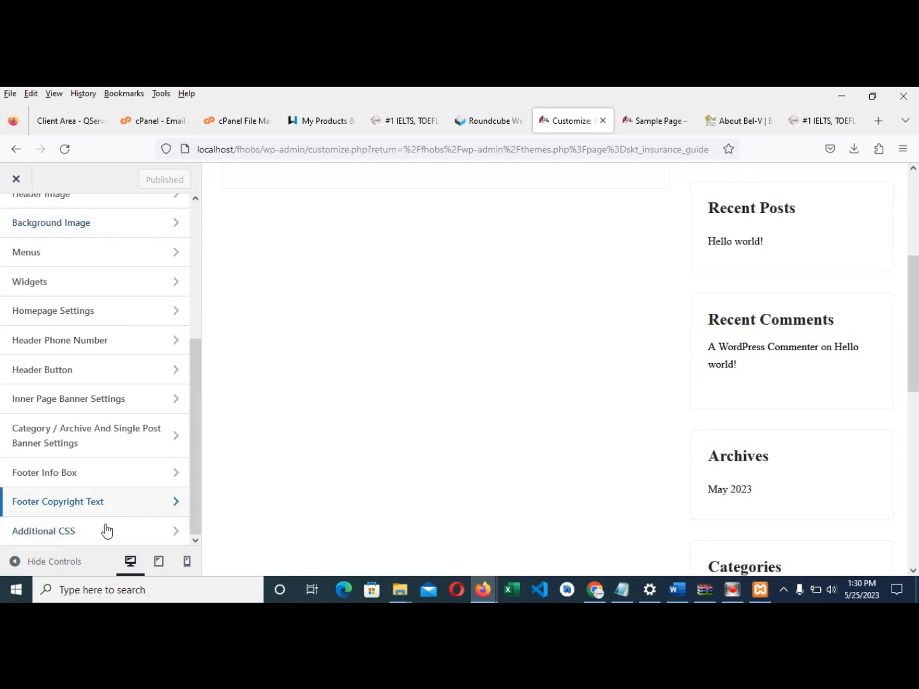
{"action": "scroll", "coordinate": [412, 335], "scroll_direction": "up", "scroll_amount": 3}
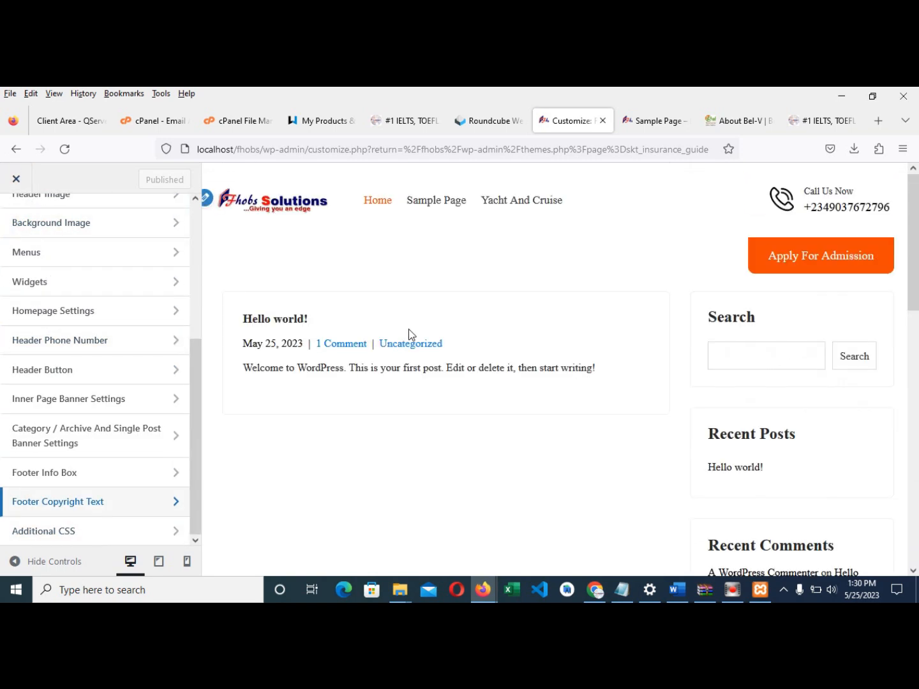
{"action": "left_click", "coordinate": [667, 124]}
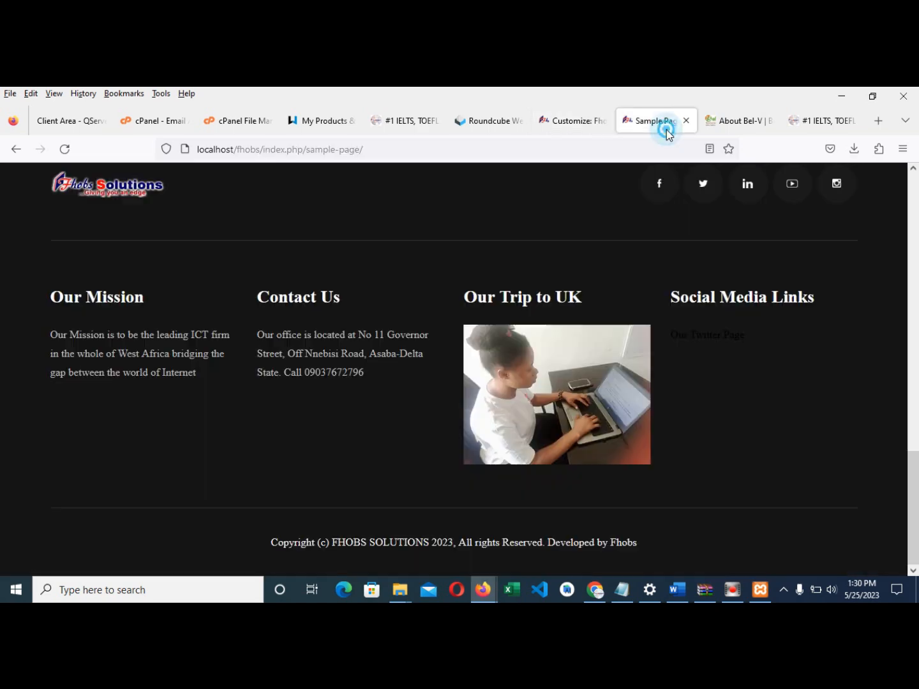
{"action": "scroll", "coordinate": [522, 255], "scroll_direction": "up", "scroll_amount": 15}
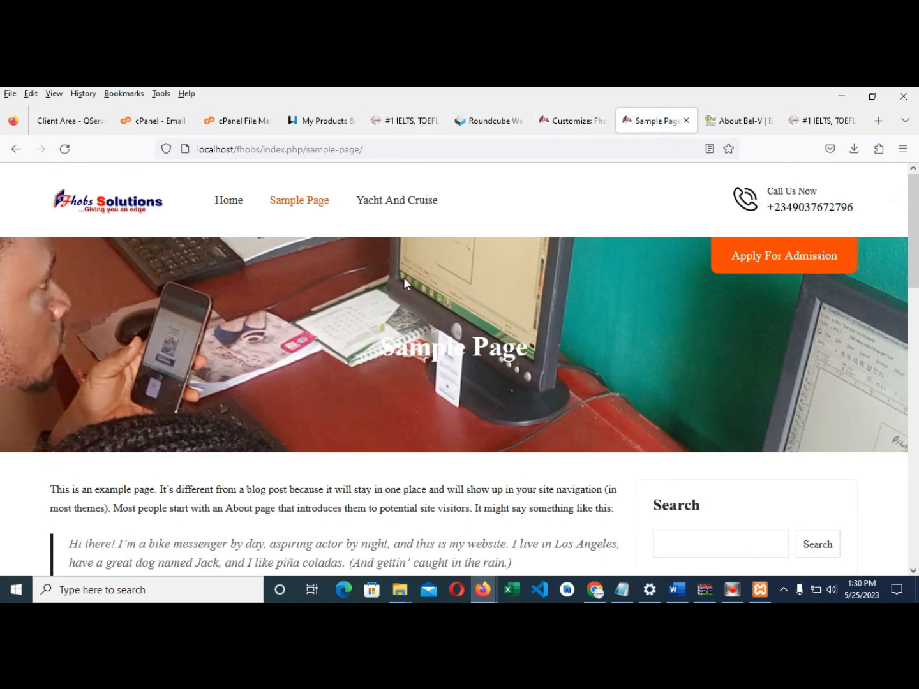
{"action": "left_click", "coordinate": [249, 203]}
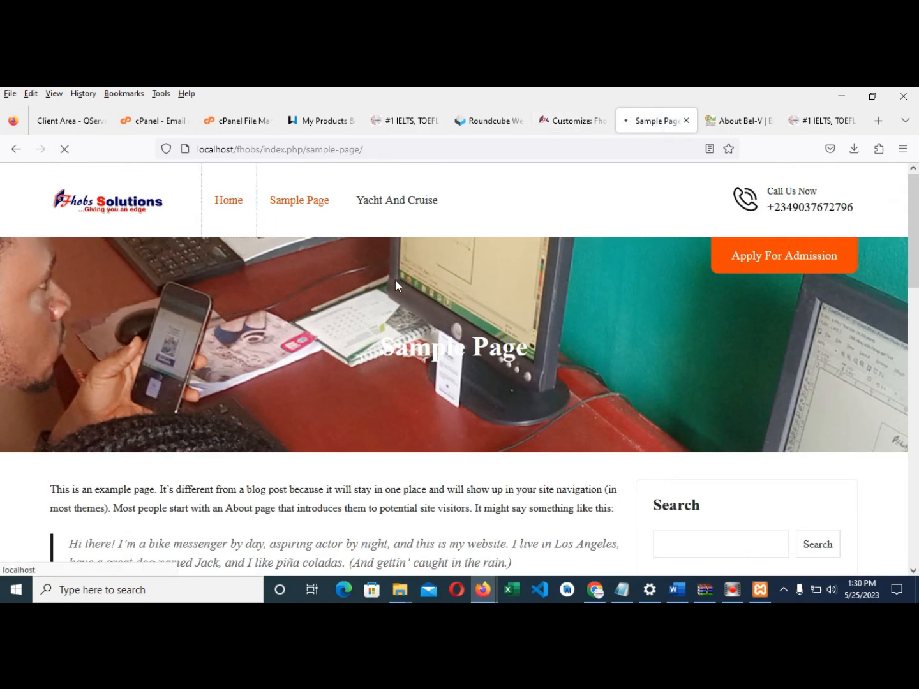
- Scroll through the home page's Hello world post and sidebar widgets, then return to the Customizer
{"action": "scroll", "coordinate": [539, 307], "scroll_direction": "down", "scroll_amount": 5}
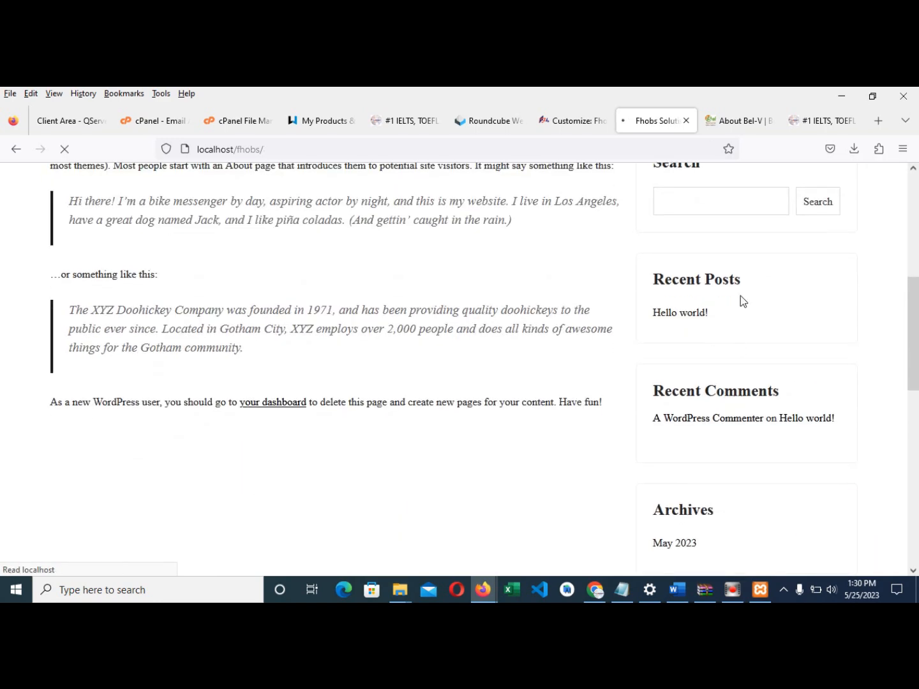
{"action": "scroll", "coordinate": [698, 319], "scroll_direction": "down", "scroll_amount": 5}
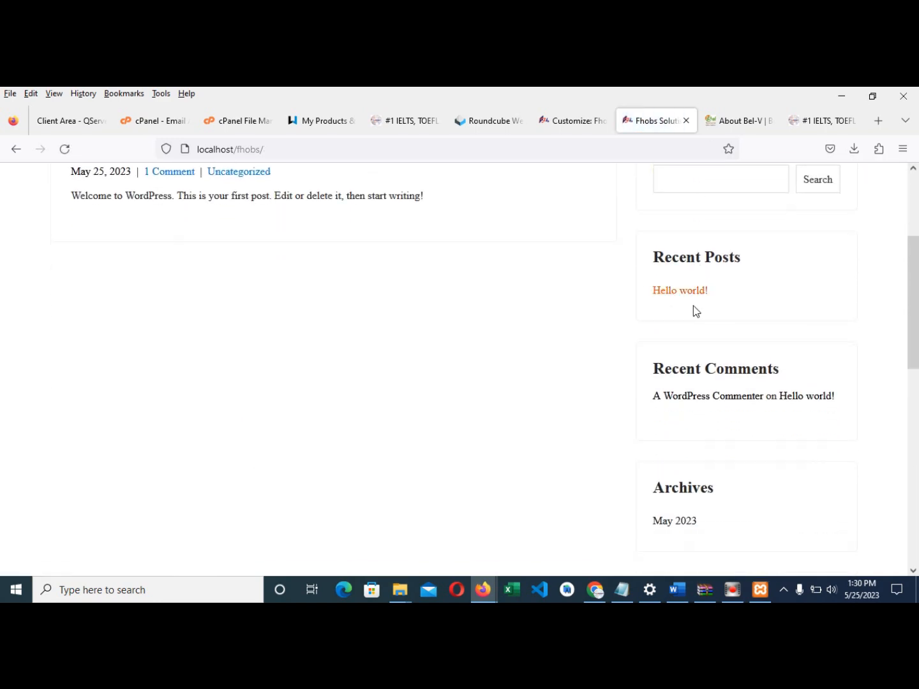
{"action": "scroll", "coordinate": [684, 363], "scroll_direction": "down", "scroll_amount": 2}
{"action": "scroll", "coordinate": [706, 319], "scroll_direction": "up", "scroll_amount": 5}
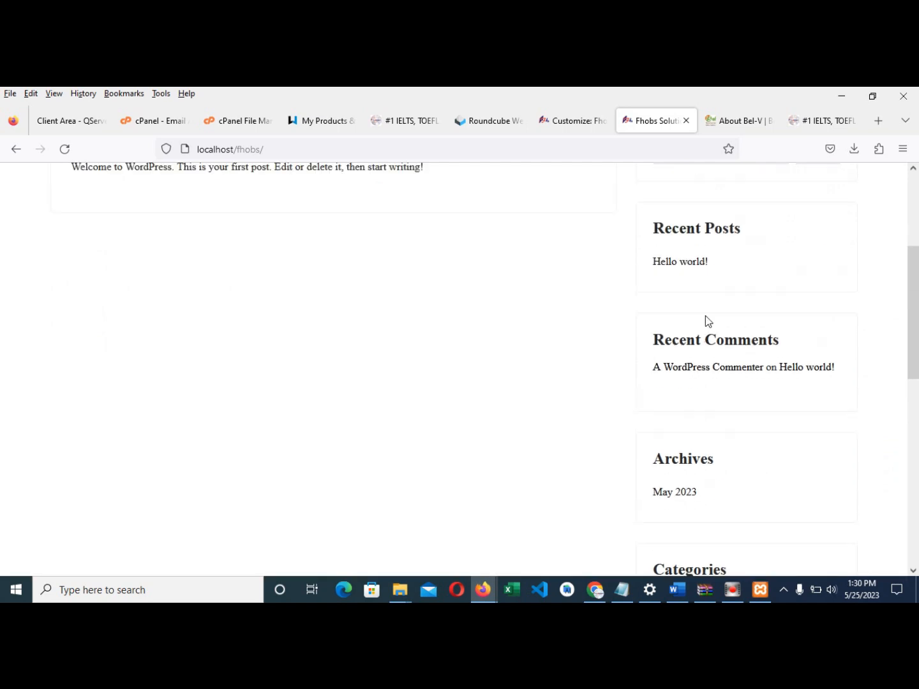
{"action": "scroll", "coordinate": [696, 323], "scroll_direction": "down", "scroll_amount": 2}
{"action": "scroll", "coordinate": [700, 301], "scroll_direction": "up", "scroll_amount": 1}
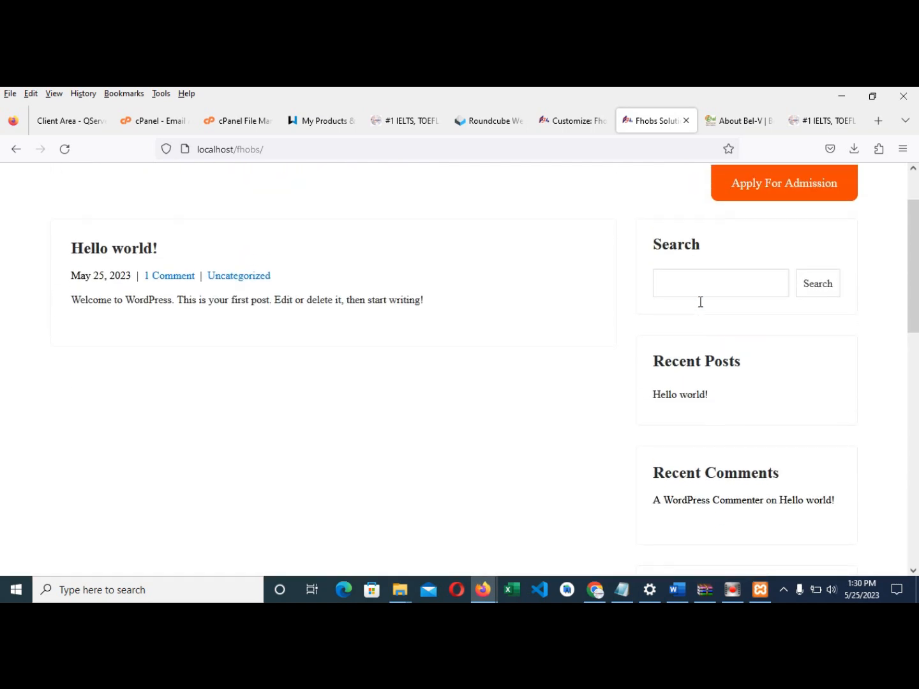
{"action": "scroll", "coordinate": [722, 367], "scroll_direction": "down", "scroll_amount": 4}
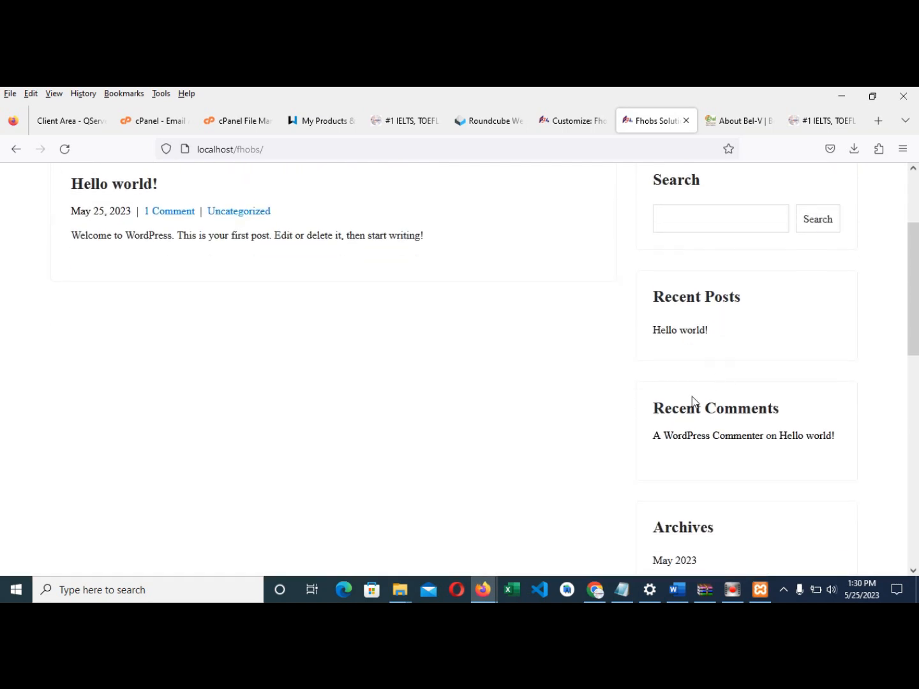
{"action": "scroll", "coordinate": [702, 270], "scroll_direction": "down", "scroll_amount": 3}
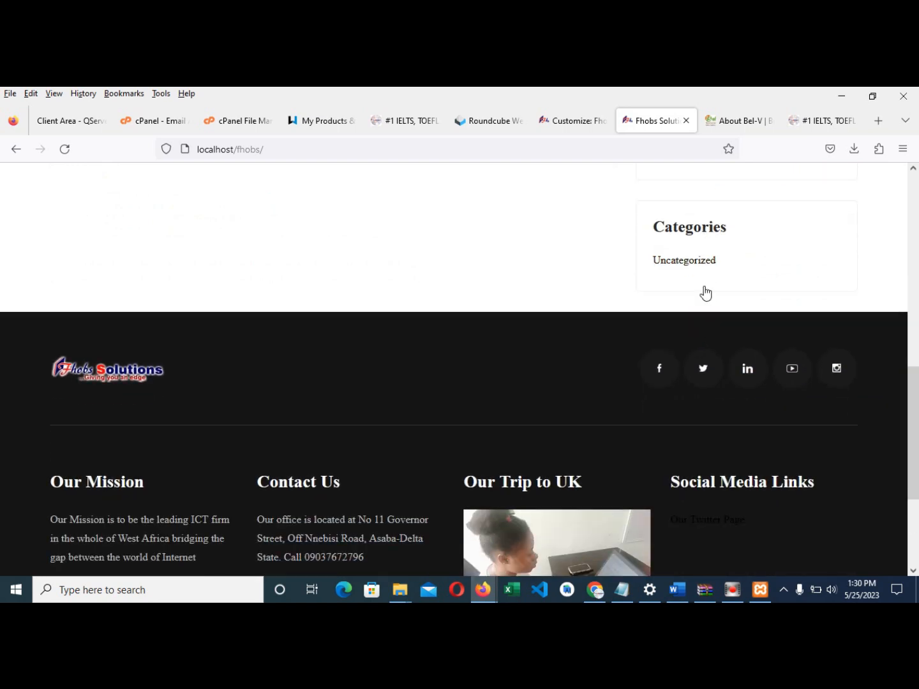
{"action": "scroll", "coordinate": [699, 296], "scroll_direction": "up", "scroll_amount": 7}
{"action": "left_click", "coordinate": [572, 126]}
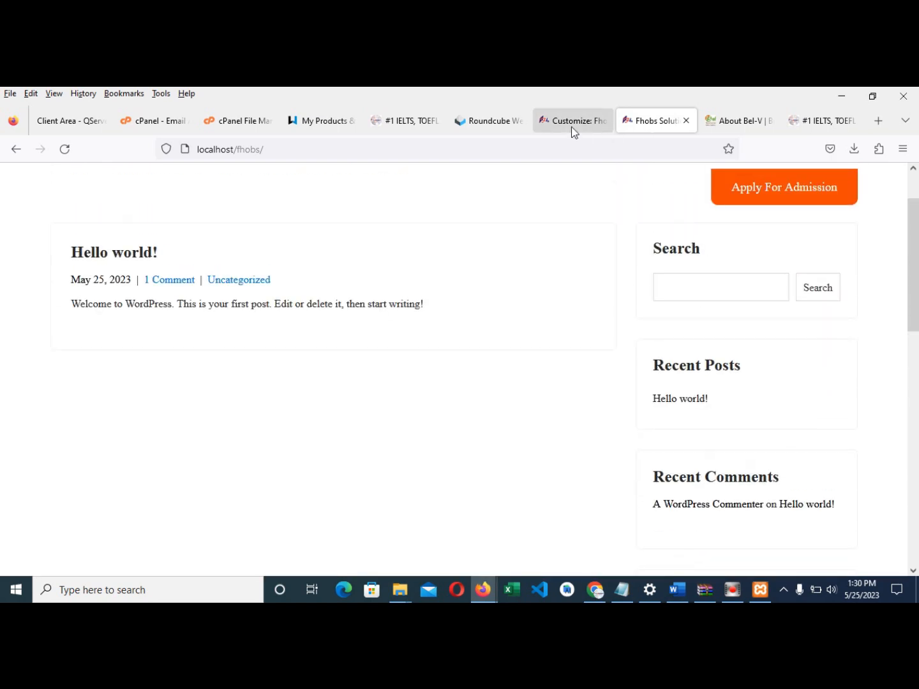
- Close the Customizer and open Appearance > Widgets
{"action": "scroll", "coordinate": [84, 231], "scroll_direction": "up", "scroll_amount": 4}
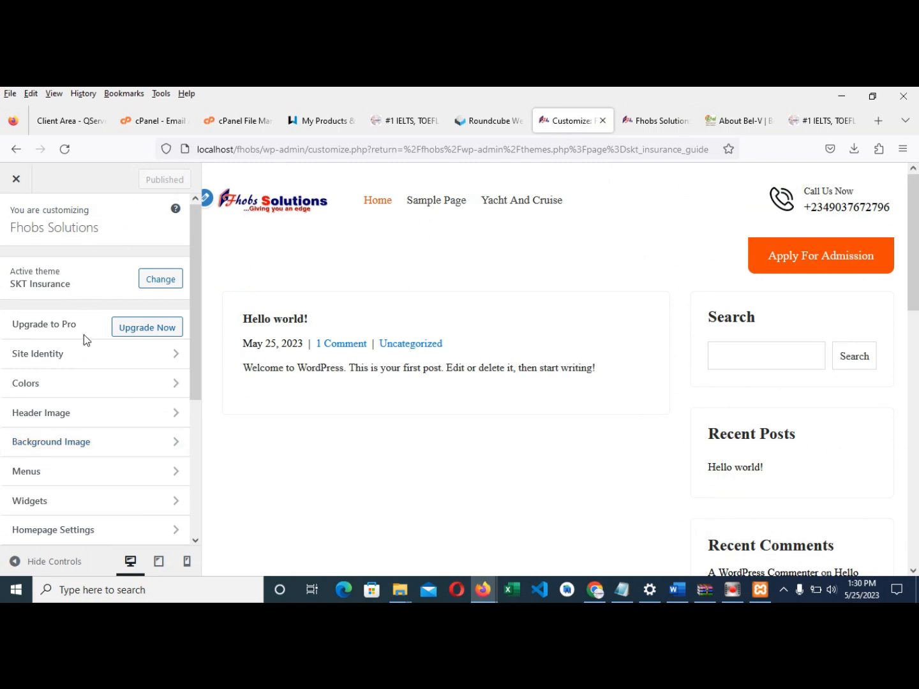
{"action": "left_click", "coordinate": [16, 181]}
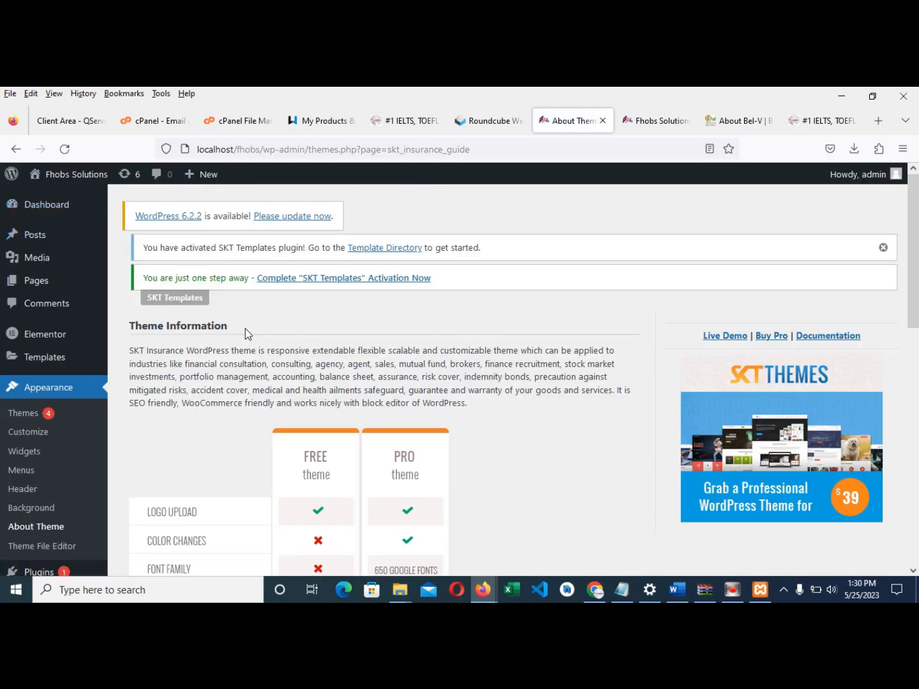
{"action": "left_click", "coordinate": [24, 451]}
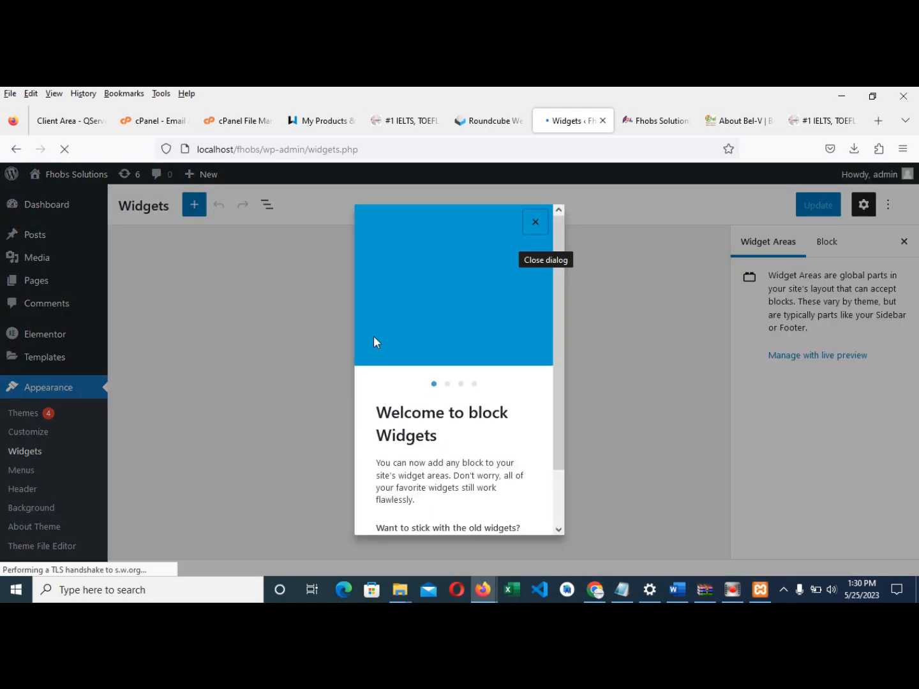
- Dismiss the block Widgets welcome guide and scroll through the Sidebar widgets
{"action": "left_click", "coordinate": [535, 225]}
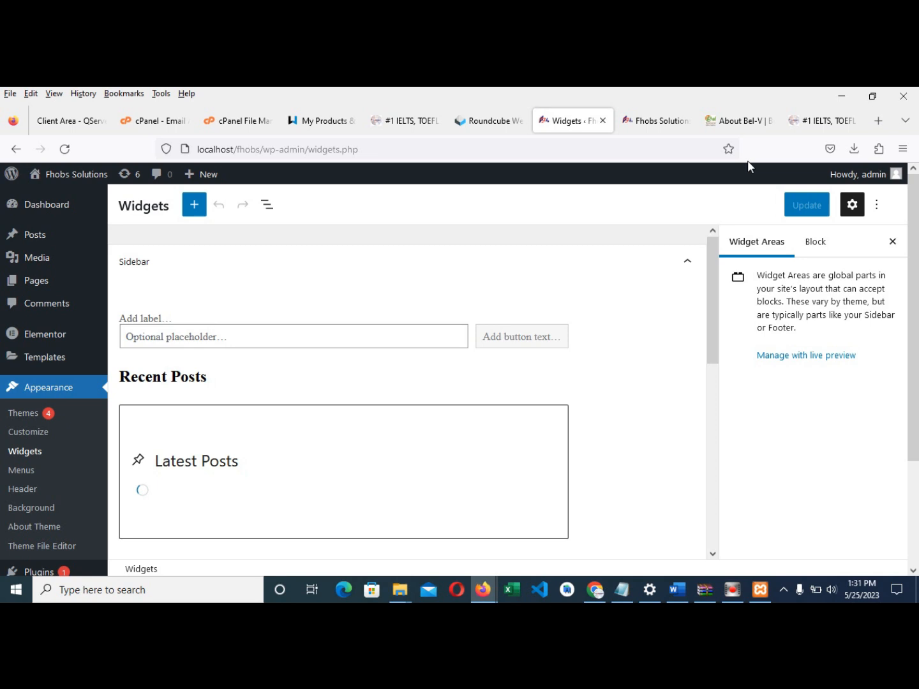
{"action": "scroll", "coordinate": [231, 383], "scroll_direction": "down", "scroll_amount": 1}
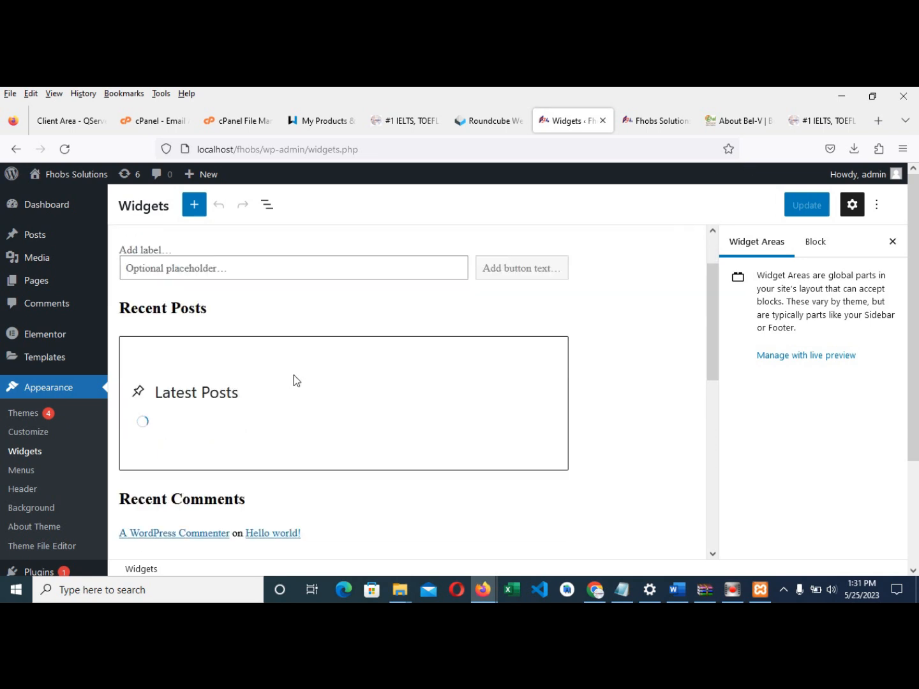
{"action": "scroll", "coordinate": [310, 342], "scroll_direction": "up", "scroll_amount": 1}
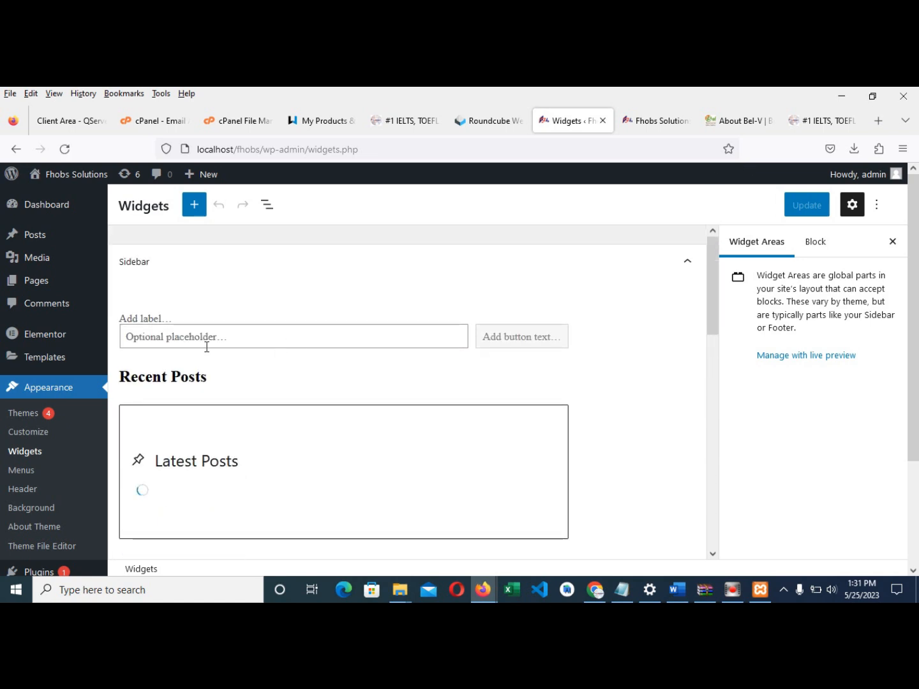
{"action": "scroll", "coordinate": [258, 395], "scroll_direction": "down", "scroll_amount": 4}
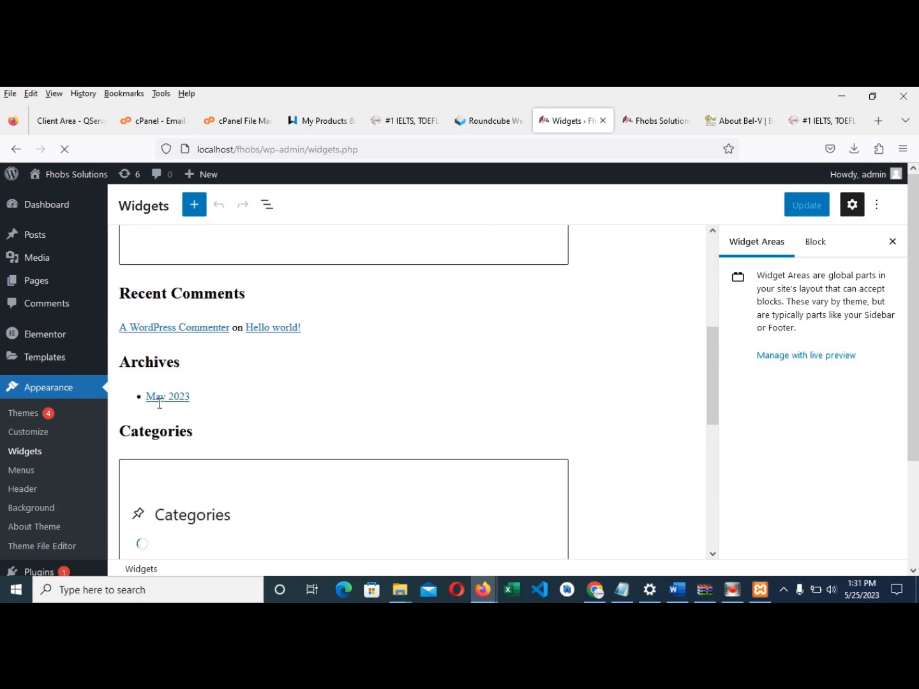
{"action": "scroll", "coordinate": [159, 404], "scroll_direction": "down", "scroll_amount": 2}
{"action": "scroll", "coordinate": [166, 307], "scroll_direction": "up", "scroll_amount": 5}
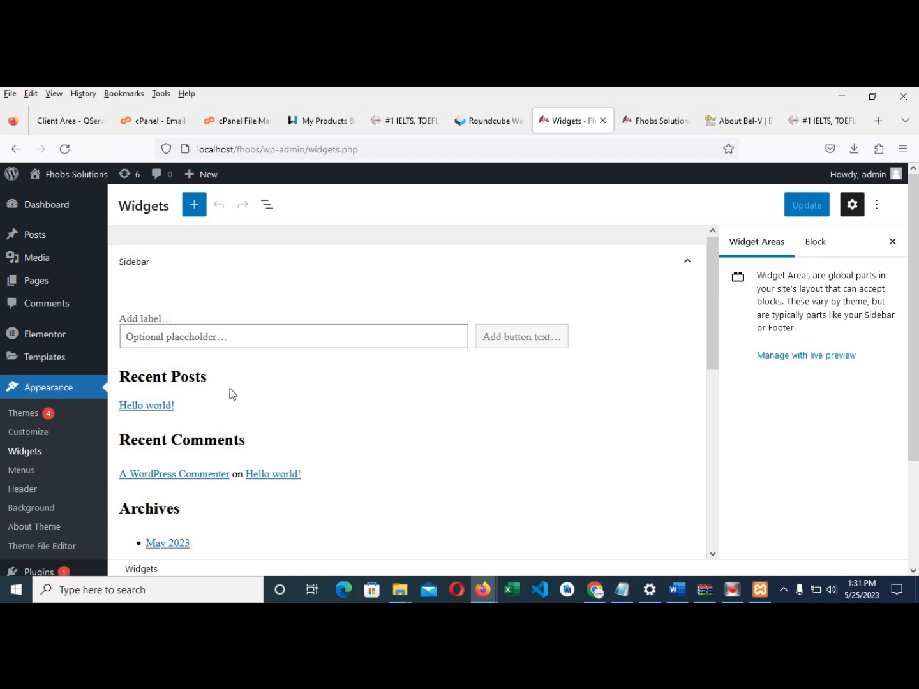
- Compare them with the live site's Archives and Categories sidebar, then return to the widgets editor
{"action": "left_click", "coordinate": [640, 124]}
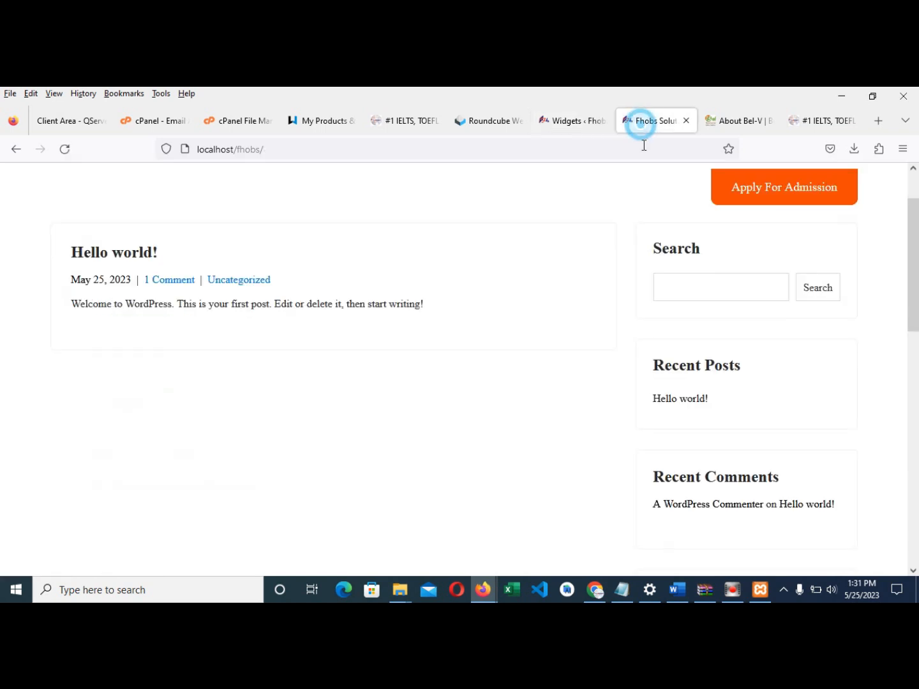
{"action": "scroll", "coordinate": [702, 381], "scroll_direction": "up", "scroll_amount": 2}
{"action": "scroll", "coordinate": [669, 337], "scroll_direction": "down", "scroll_amount": 4}
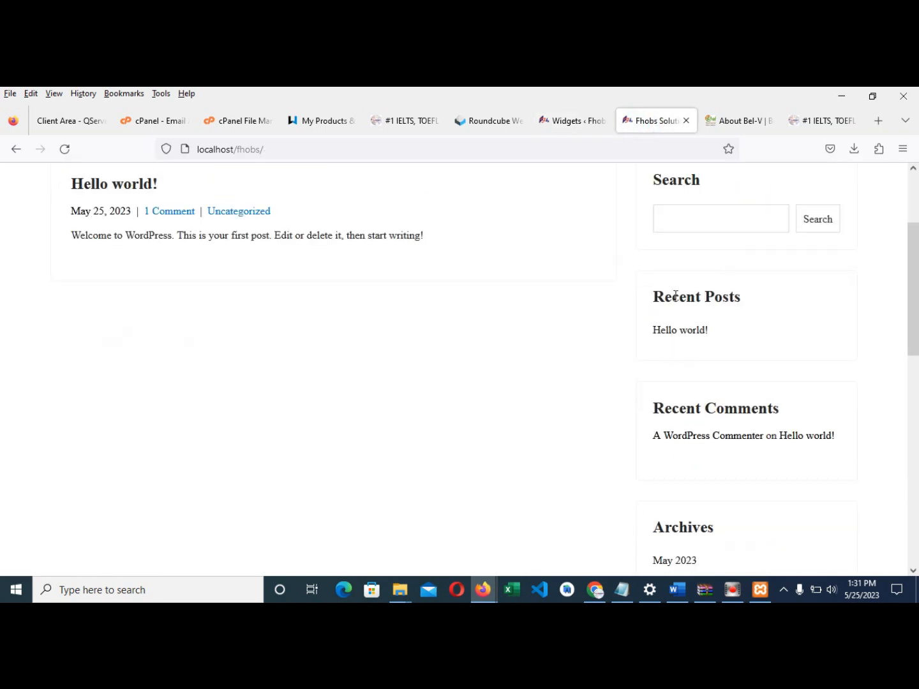
{"action": "scroll", "coordinate": [683, 446], "scroll_direction": "down", "scroll_amount": 5}
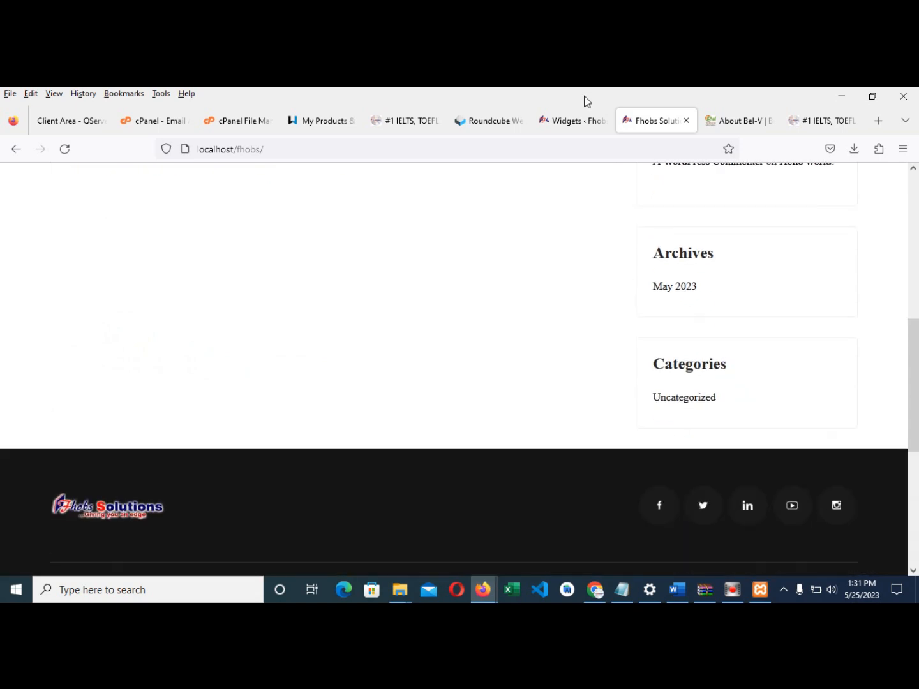
{"action": "left_click", "coordinate": [566, 122]}
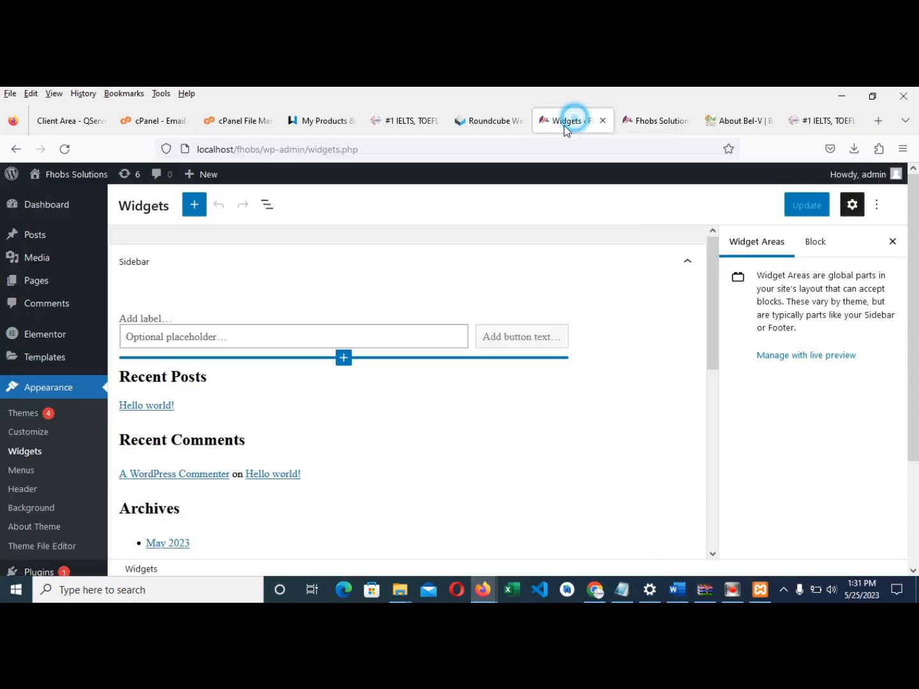
- Remove the Recent Posts and Recent Comments headings, Latest Posts block and recent comments group
{"action": "left_click", "coordinate": [183, 379]}
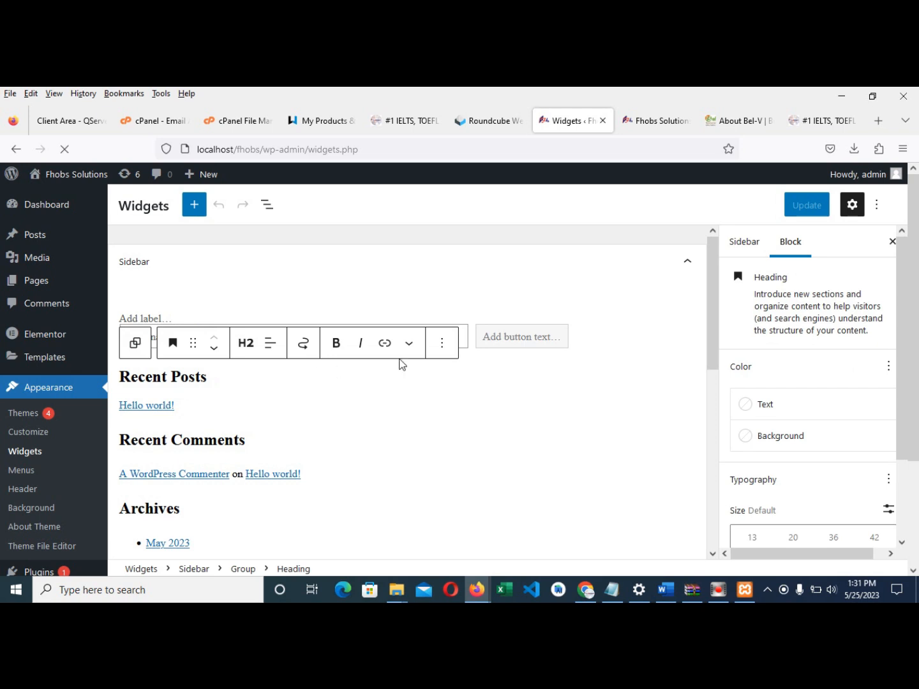
{"action": "left_click", "coordinate": [439, 350]}
{"action": "scroll", "coordinate": [472, 440], "scroll_direction": "down", "scroll_amount": 3}
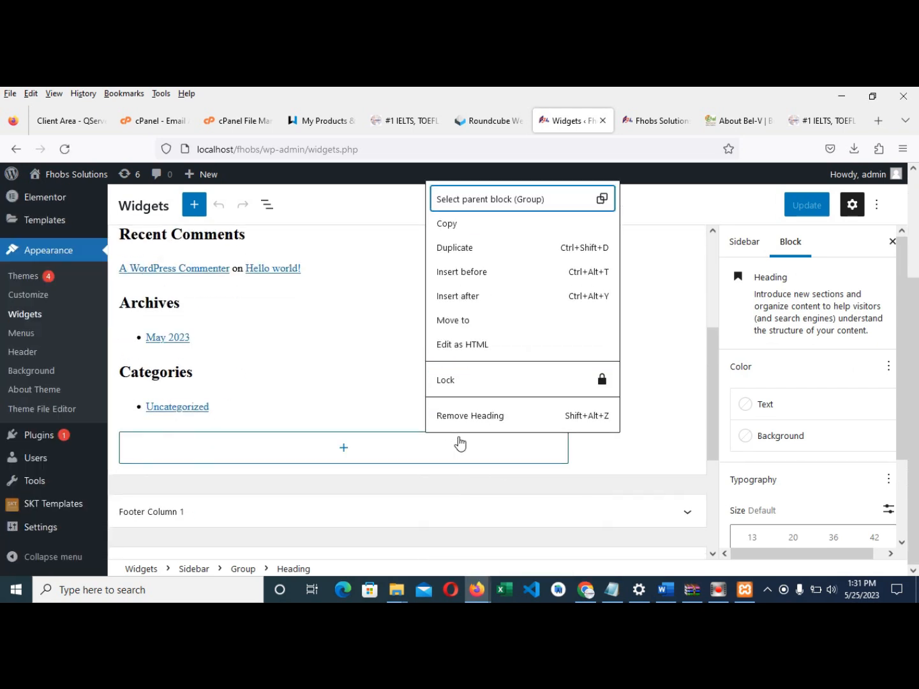
{"action": "left_click", "coordinate": [468, 416]}
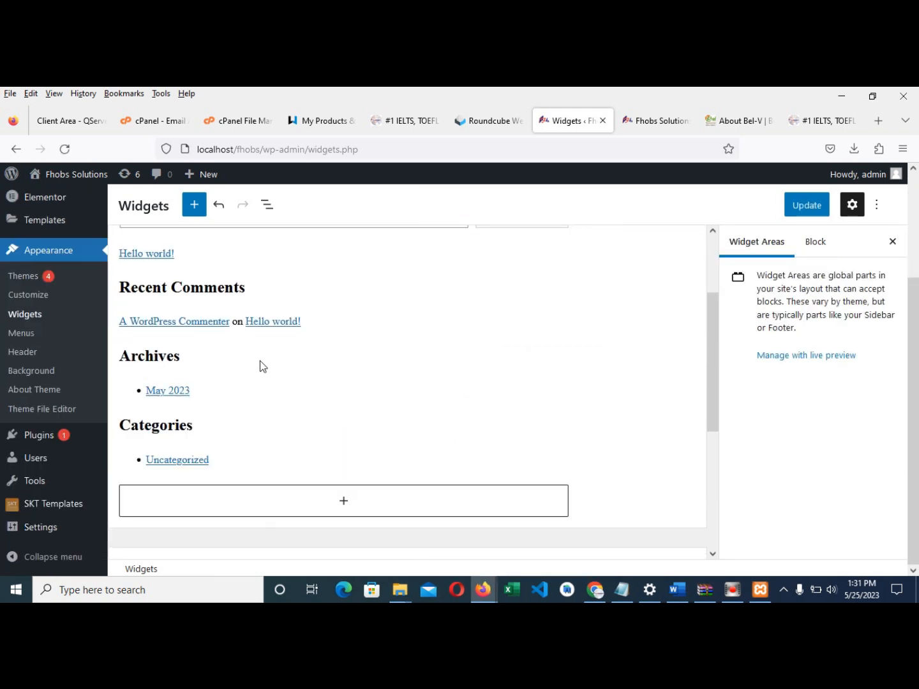
{"action": "left_click", "coordinate": [225, 281]}
{"action": "left_click", "coordinate": [440, 257]}
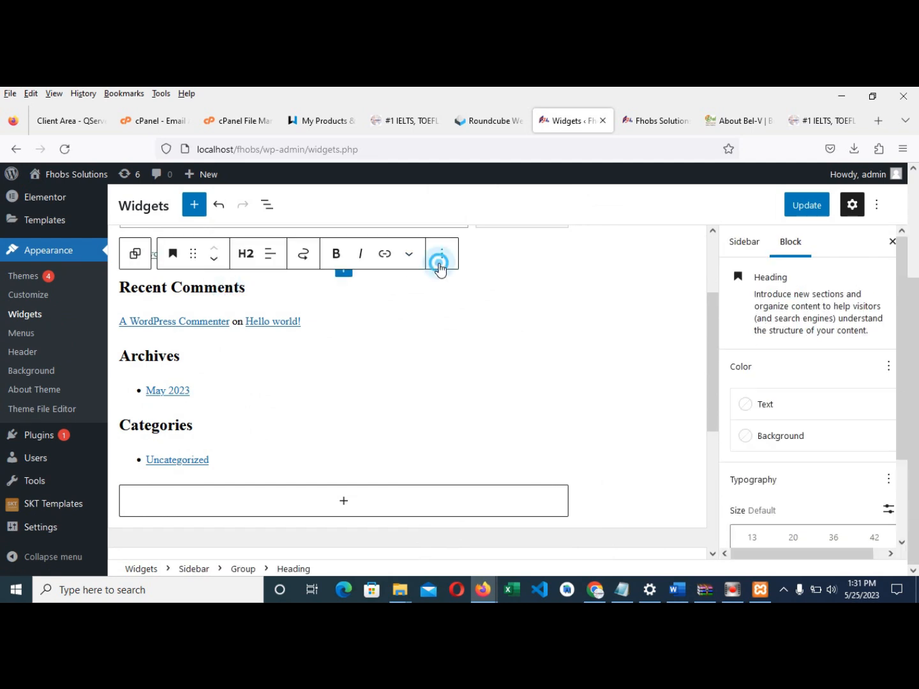
{"action": "left_click", "coordinate": [480, 514]}
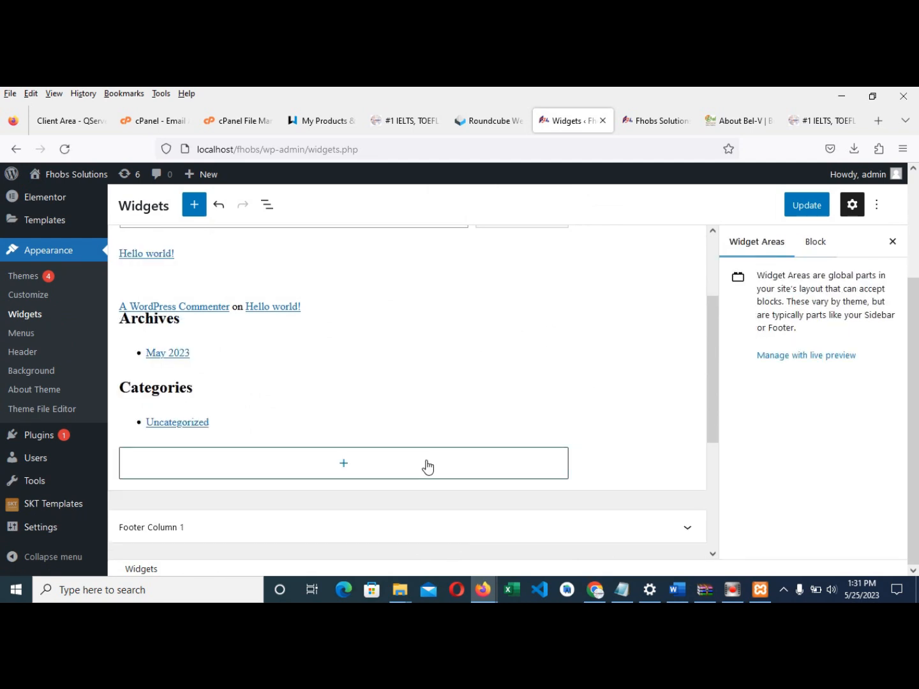
{"action": "left_click", "coordinate": [173, 255]}
{"action": "left_click", "coordinate": [369, 235]}
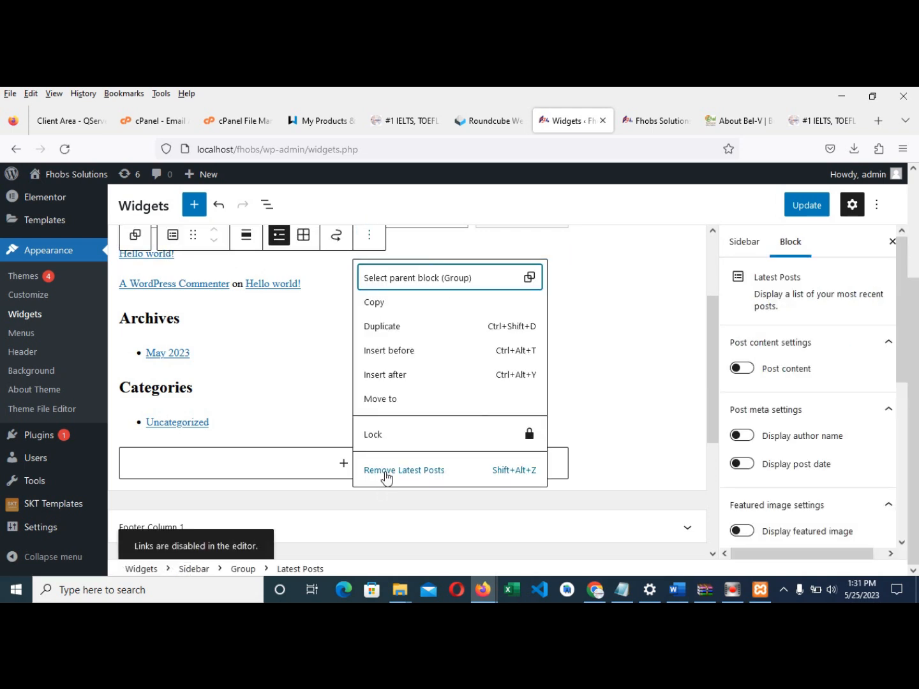
{"action": "key", "text": "Return"}
{"action": "left_click", "coordinate": [206, 290]}
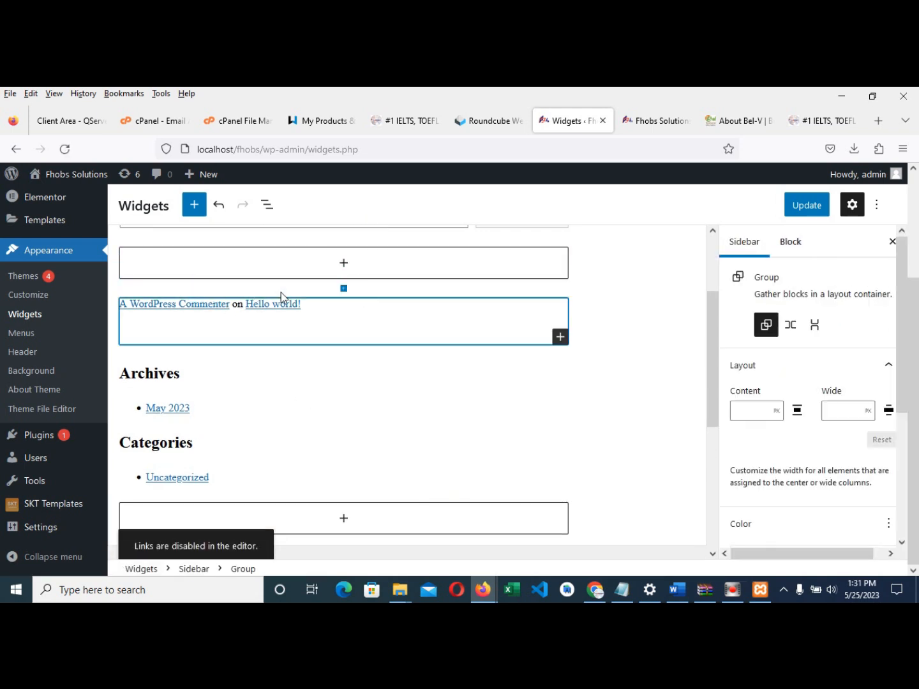
{"action": "left_click", "coordinate": [242, 273]}
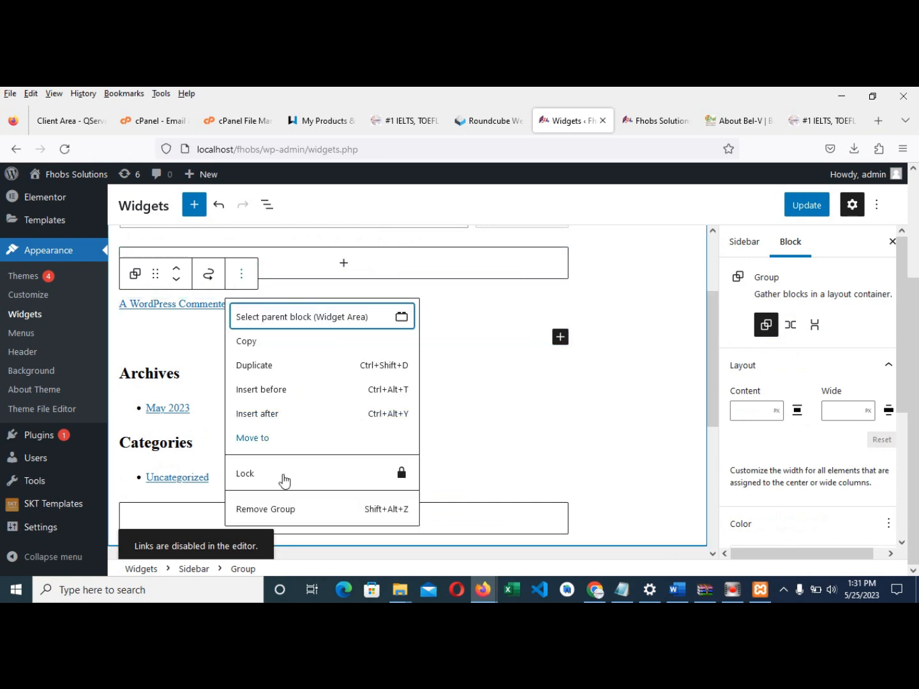
{"action": "left_click", "coordinate": [276, 508]}
- Remove the Archives heading and the Archives list block
{"action": "left_click", "coordinate": [212, 304]}
{"action": "left_click", "coordinate": [441, 274]}
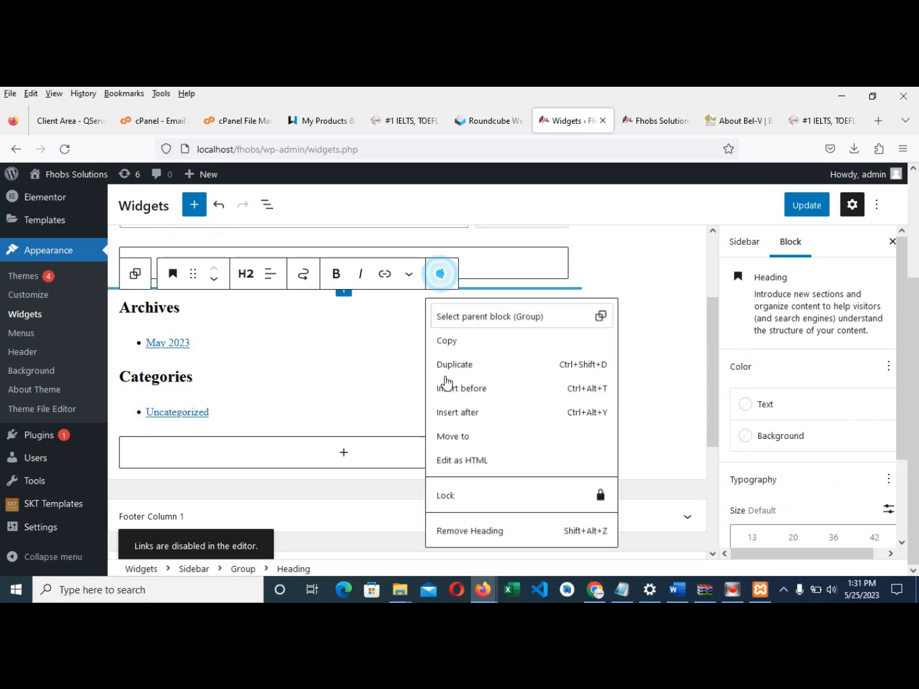
{"action": "key", "text": "shift+alt+z"}
{"action": "left_click", "coordinate": [199, 307]}
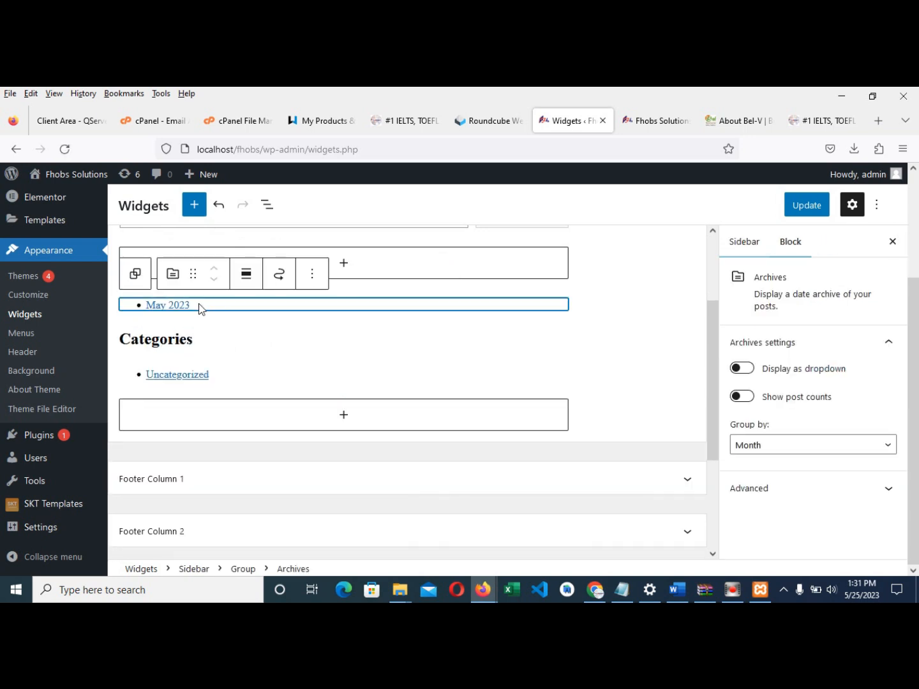
{"action": "left_click", "coordinate": [312, 274]}
{"action": "left_click", "coordinate": [353, 511]}
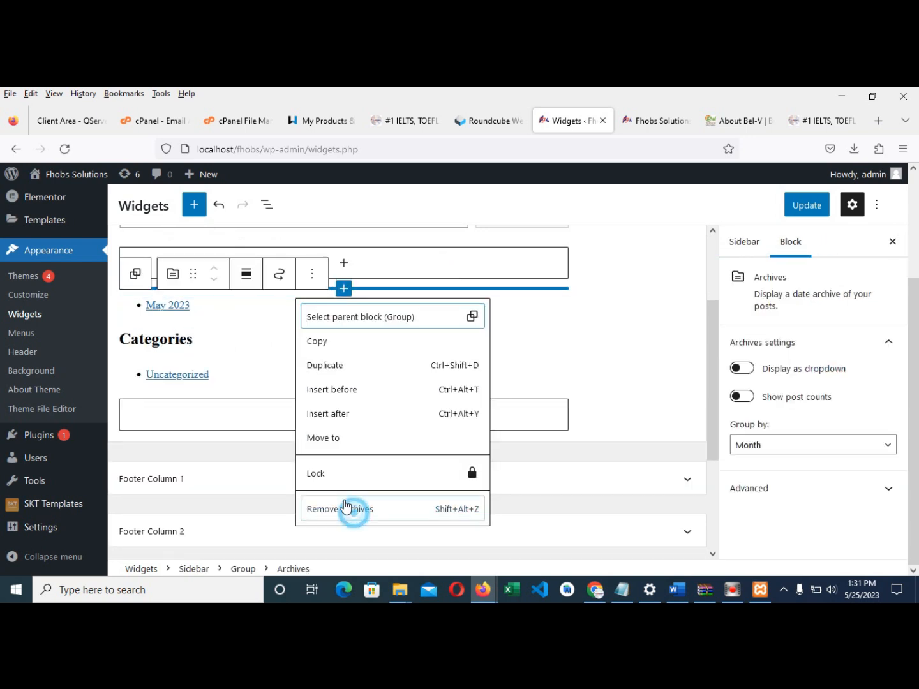
- Remove the Categories heading and list block, then save the Sidebar with Update
{"action": "left_click", "coordinate": [233, 365]}
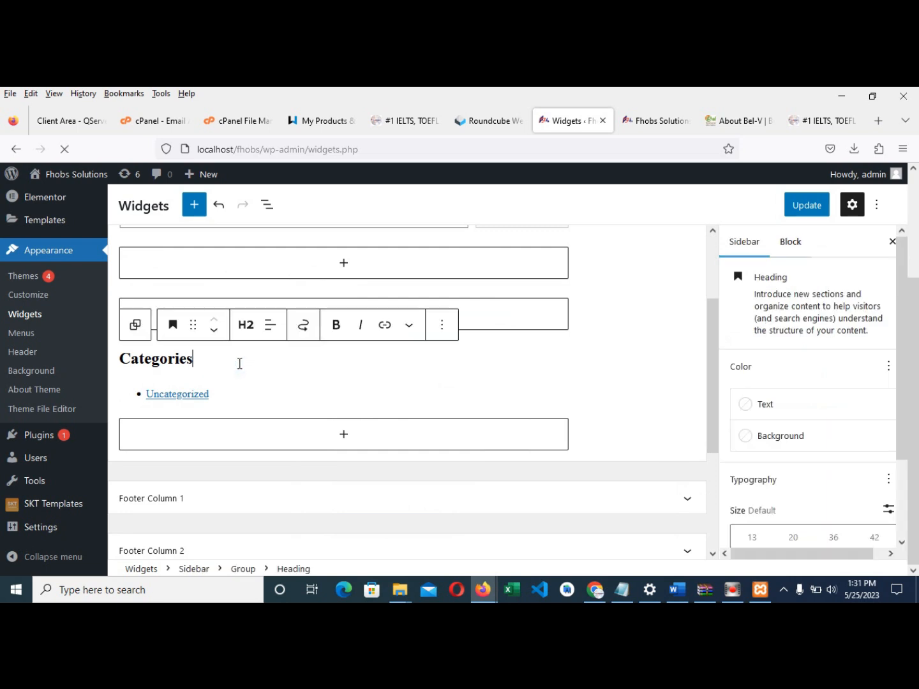
{"action": "left_click", "coordinate": [439, 324]}
{"action": "left_click", "coordinate": [439, 324]}
{"action": "left_click", "coordinate": [439, 325]}
{"action": "scroll", "coordinate": [497, 529], "scroll_direction": "down", "scroll_amount": 1}
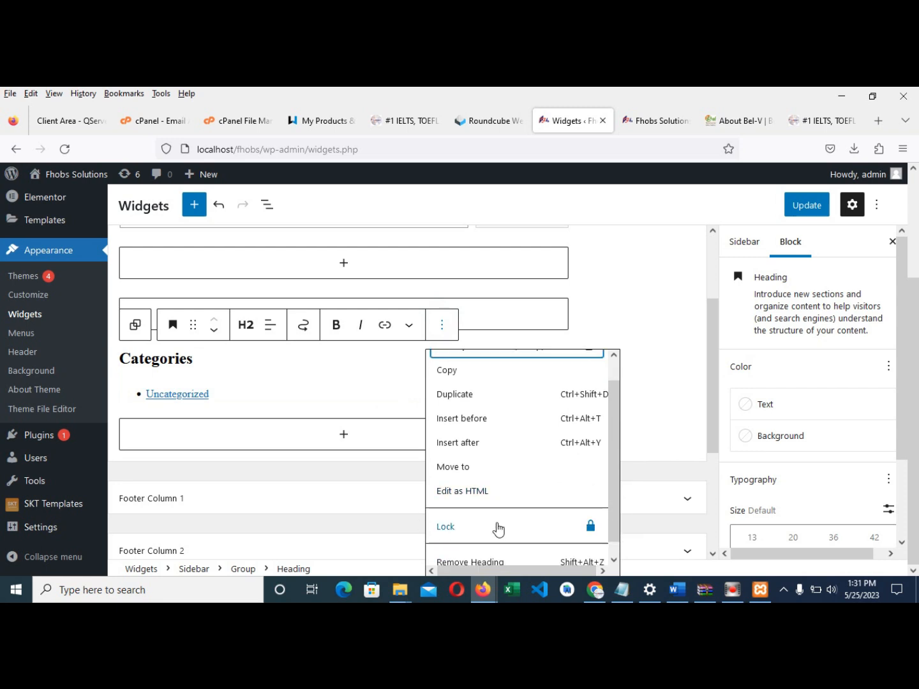
{"action": "left_click", "coordinate": [479, 552]}
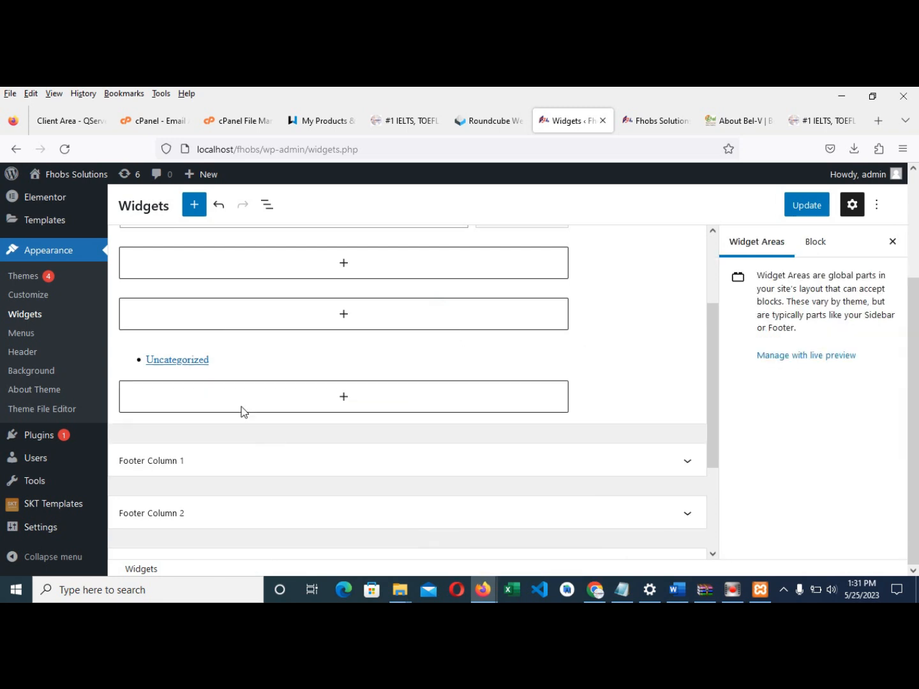
{"action": "left_click", "coordinate": [221, 359]}
{"action": "left_click", "coordinate": [322, 328]}
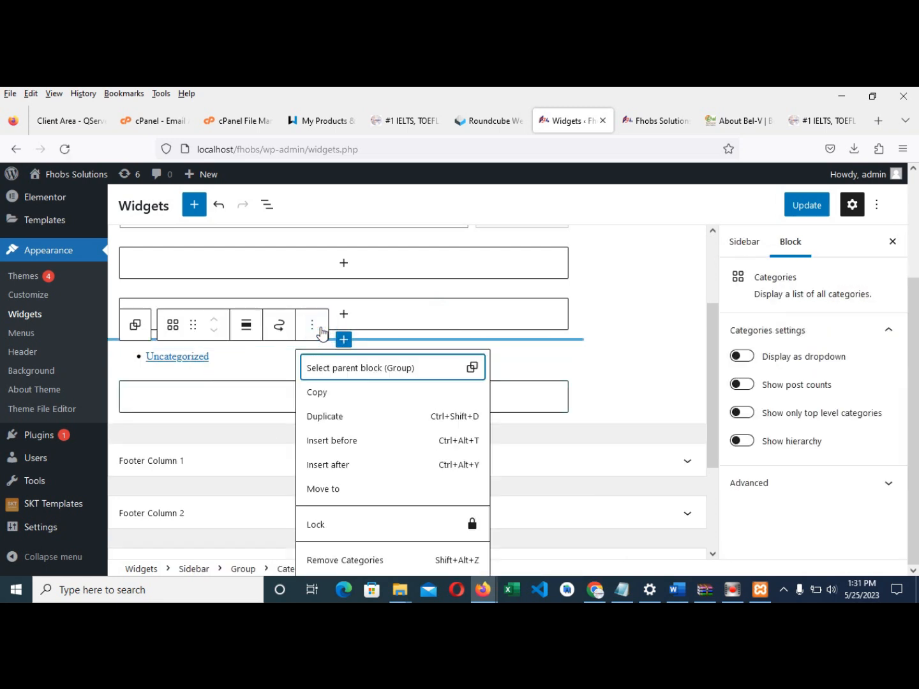
{"action": "left_click", "coordinate": [370, 559]}
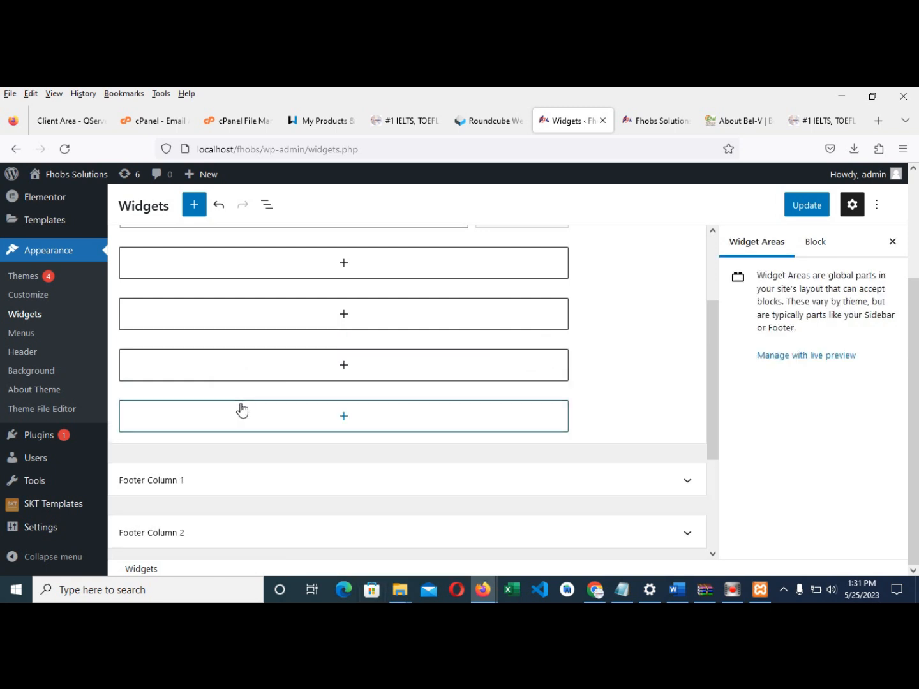
{"action": "scroll", "coordinate": [314, 421], "scroll_direction": "up", "scroll_amount": 2}
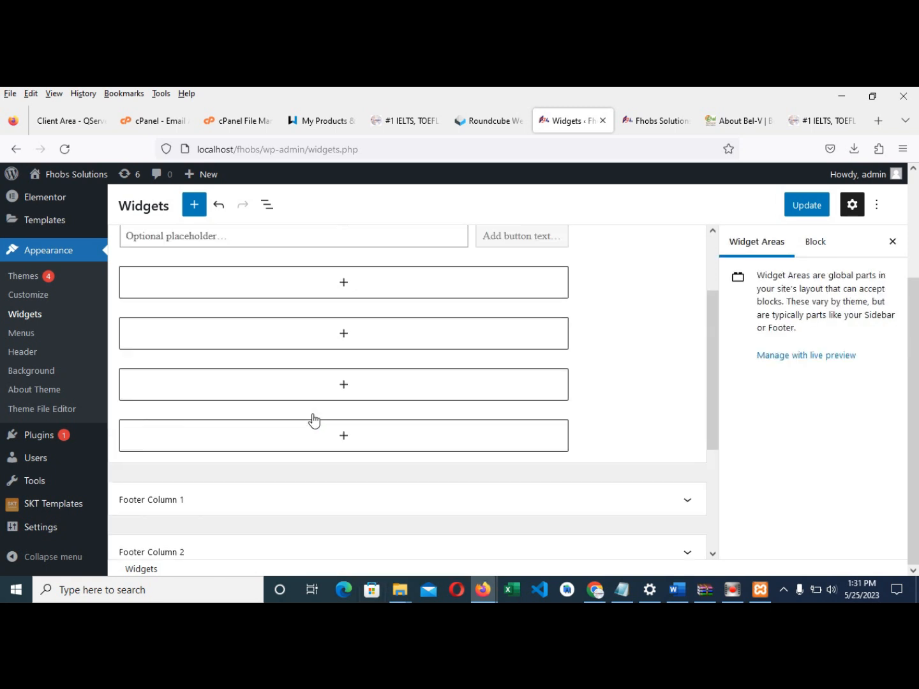
{"action": "left_click", "coordinate": [813, 213]}
{"action": "scroll", "coordinate": [205, 342], "scroll_direction": "up", "scroll_amount": 1}
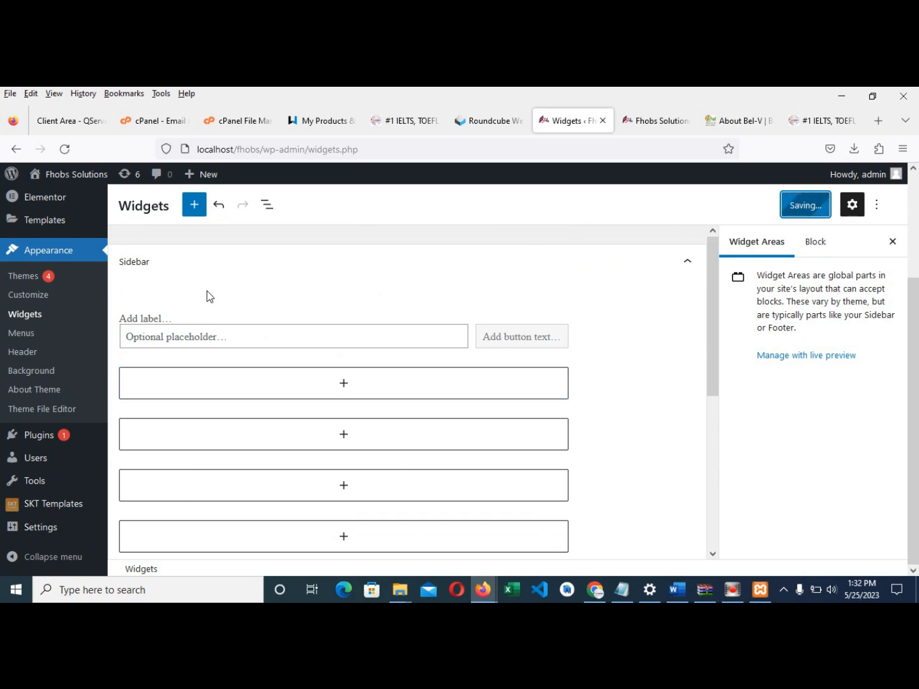
- Reload the live site and confirm its sidebar now shows only the Search widget
{"action": "left_click", "coordinate": [626, 128]}
{"action": "left_click", "coordinate": [64, 149]}
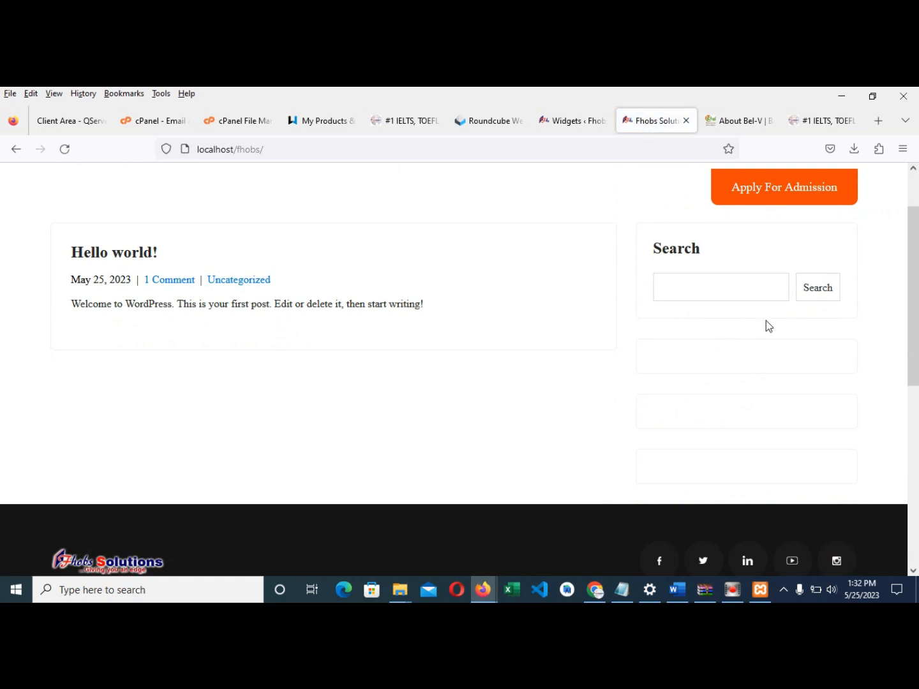
{"action": "scroll", "coordinate": [756, 350], "scroll_direction": "up", "scroll_amount": 1}
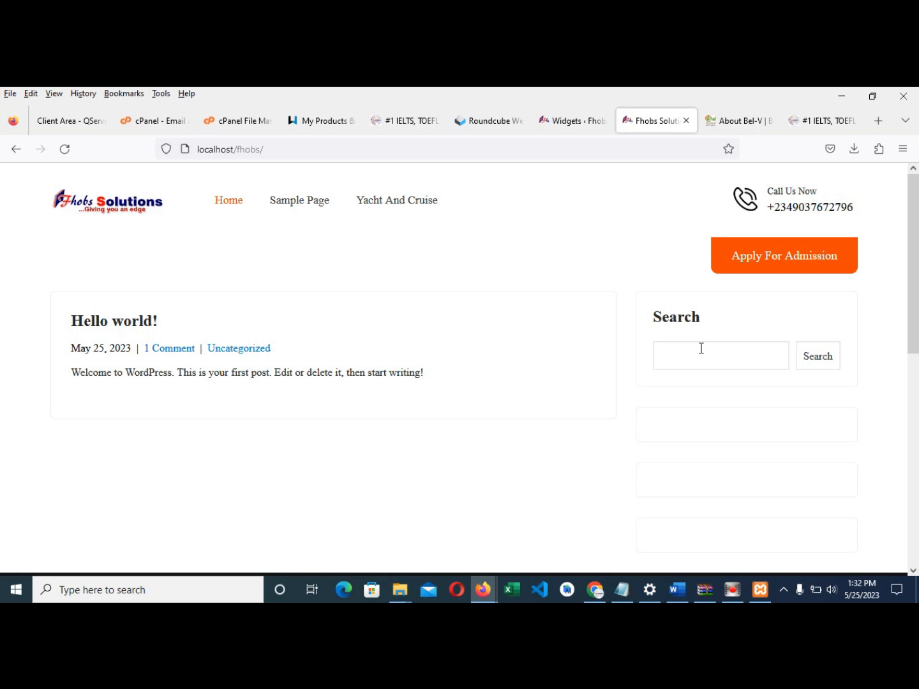
{"action": "scroll", "coordinate": [701, 348], "scroll_direction": "down", "scroll_amount": 6}
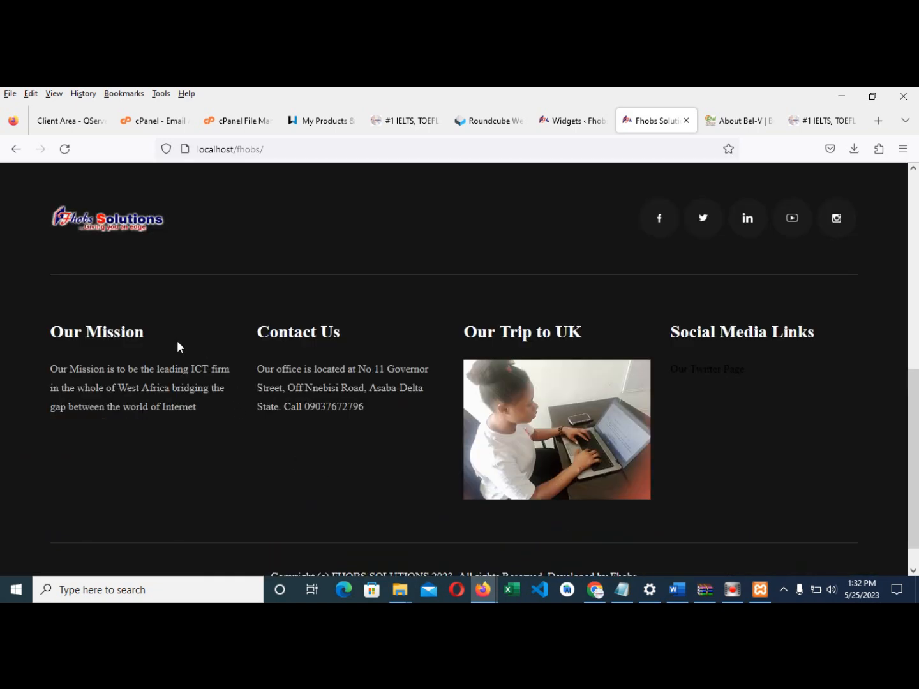
{"action": "scroll", "coordinate": [730, 300], "scroll_direction": "up", "scroll_amount": 6}
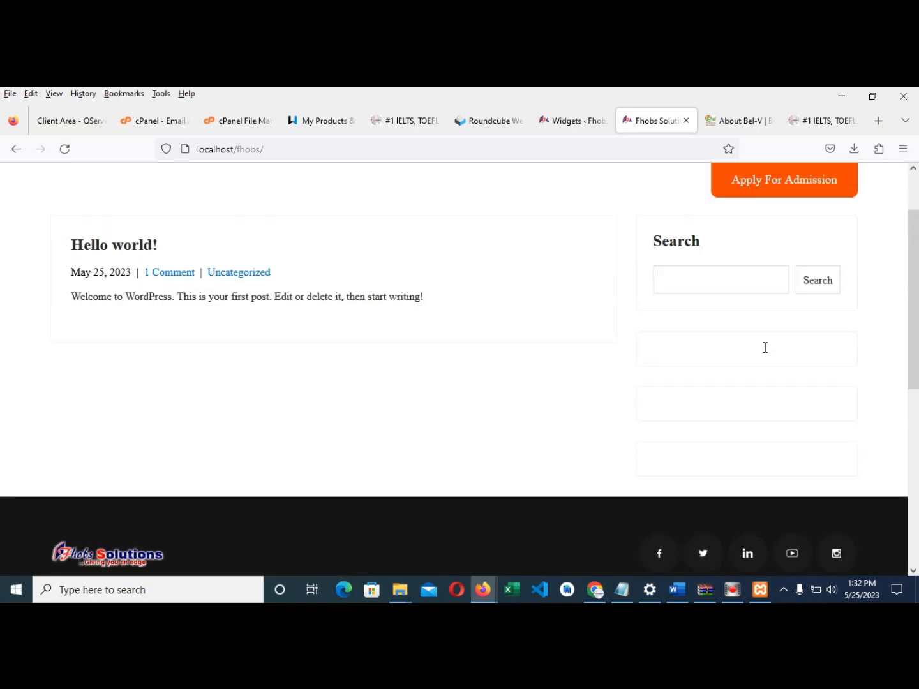
{"action": "scroll", "coordinate": [755, 371], "scroll_direction": "down", "scroll_amount": 3}
{"action": "scroll", "coordinate": [284, 522], "scroll_direction": "down", "scroll_amount": 3}
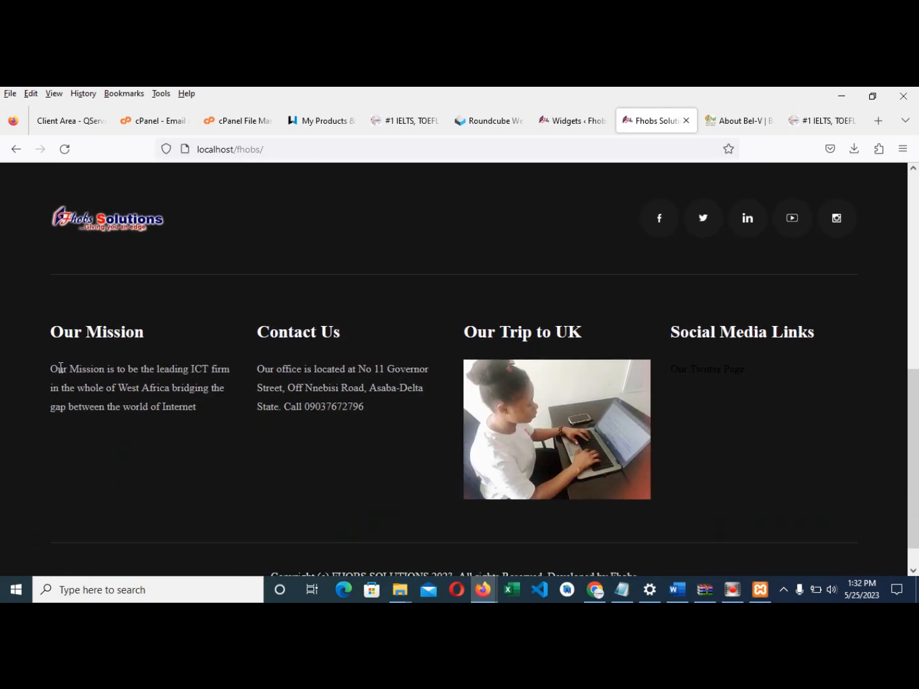
- Select and copy the Our Mission paragraph from the footer
{"action": "left_click_drag", "start_coordinate": [46, 369], "coordinate": [203, 416]}
{"action": "right_click", "coordinate": [195, 379]}
{"action": "left_click", "coordinate": [205, 384]}
- Add an 'Our Mission' heading block to the Sidebar
{"action": "left_click", "coordinate": [560, 122]}
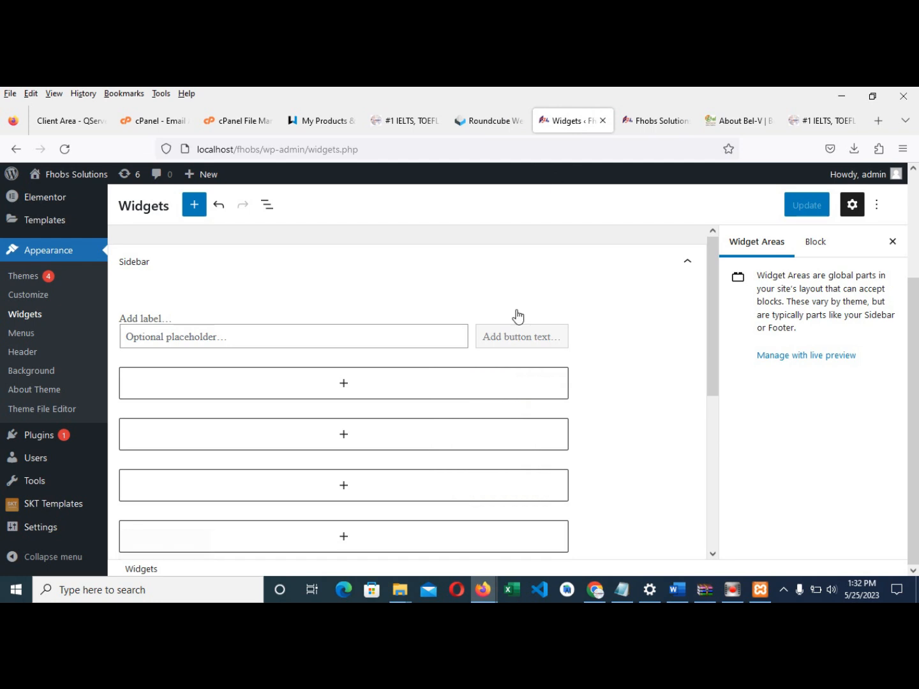
{"action": "left_click", "coordinate": [343, 385]}
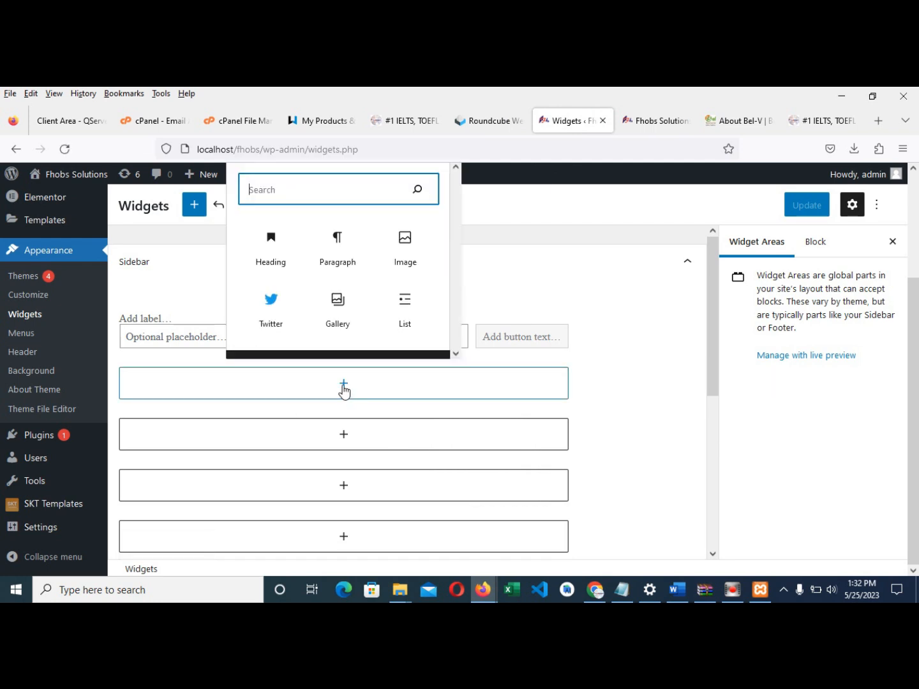
{"action": "left_click", "coordinate": [281, 258]}
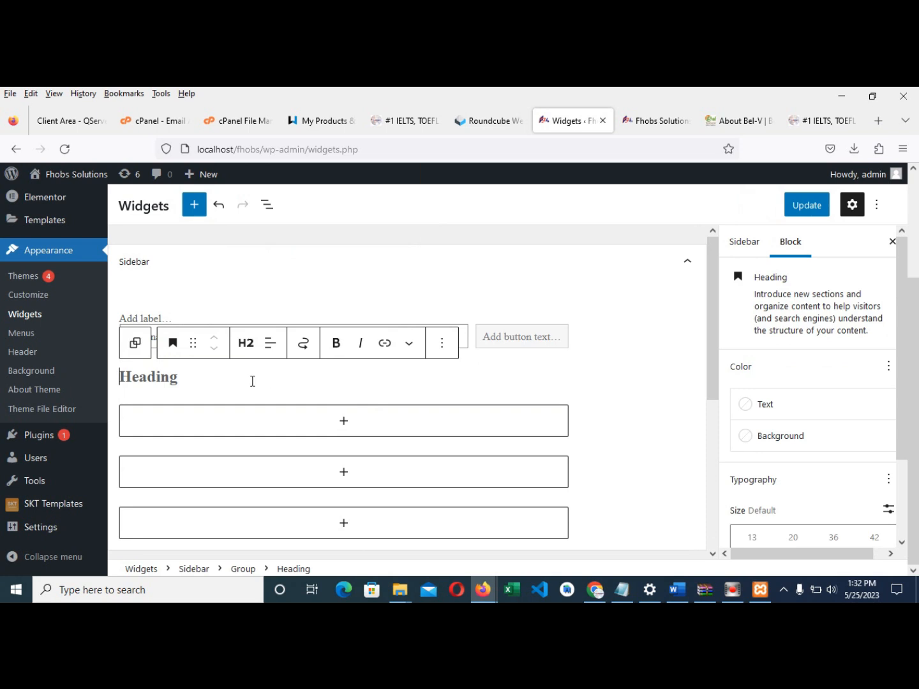
{"action": "type", "text": "Our Mission"}
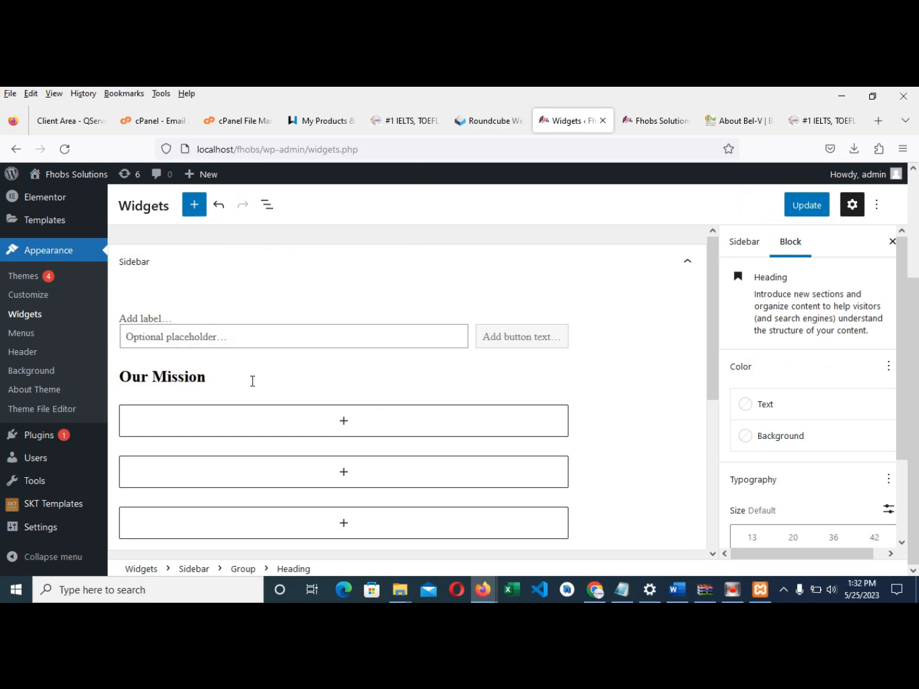
- Add a paragraph below it with the pasted mission text and save the Sidebar
{"action": "left_click", "coordinate": [342, 424]}
{"action": "left_click", "coordinate": [343, 275]}
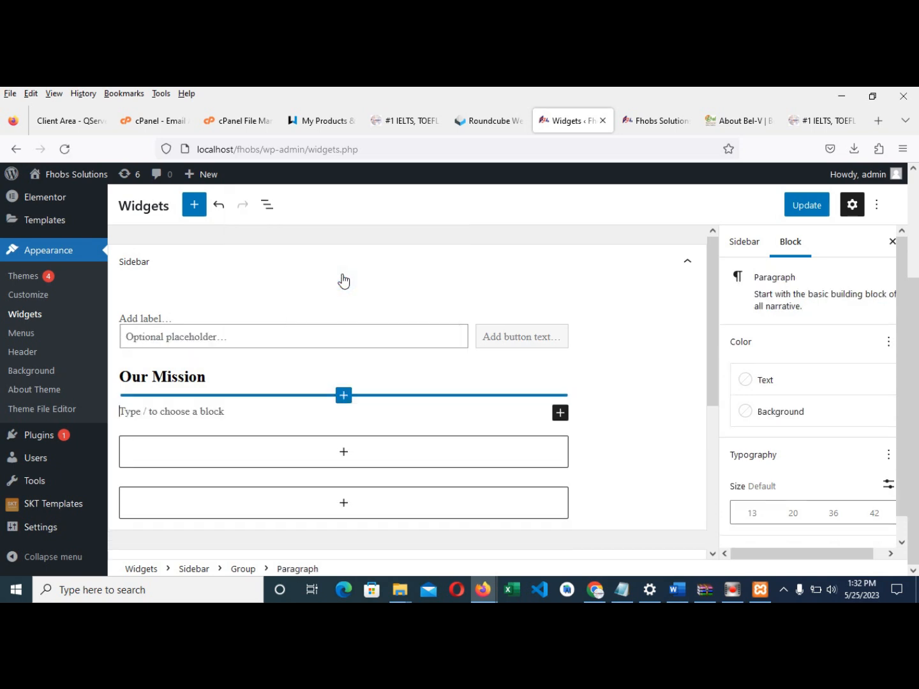
{"action": "left_click", "coordinate": [560, 413]}
{"action": "type", "text": "clas"}
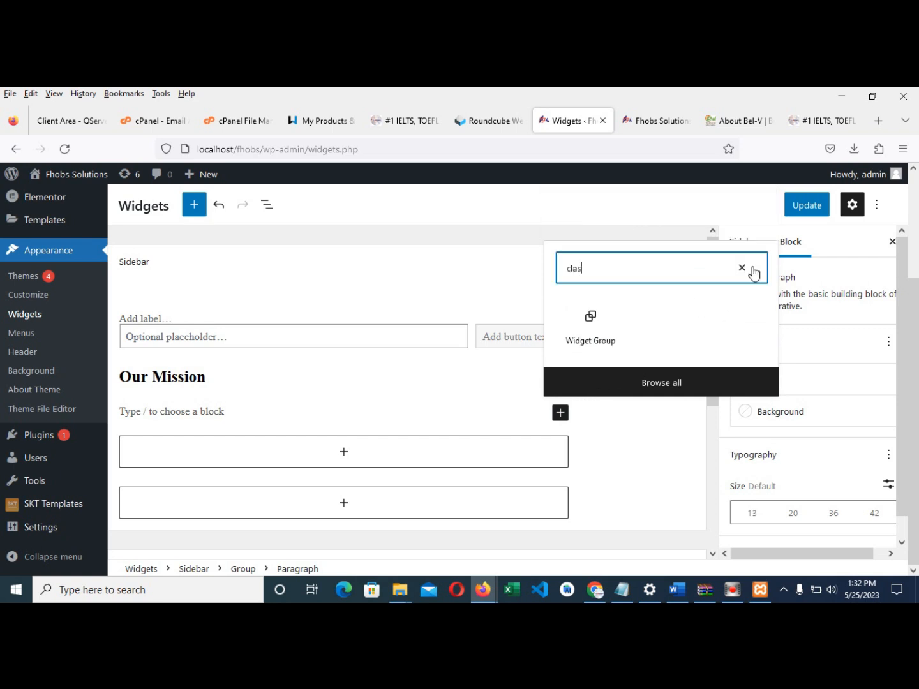
{"action": "left_click", "coordinate": [751, 267]}
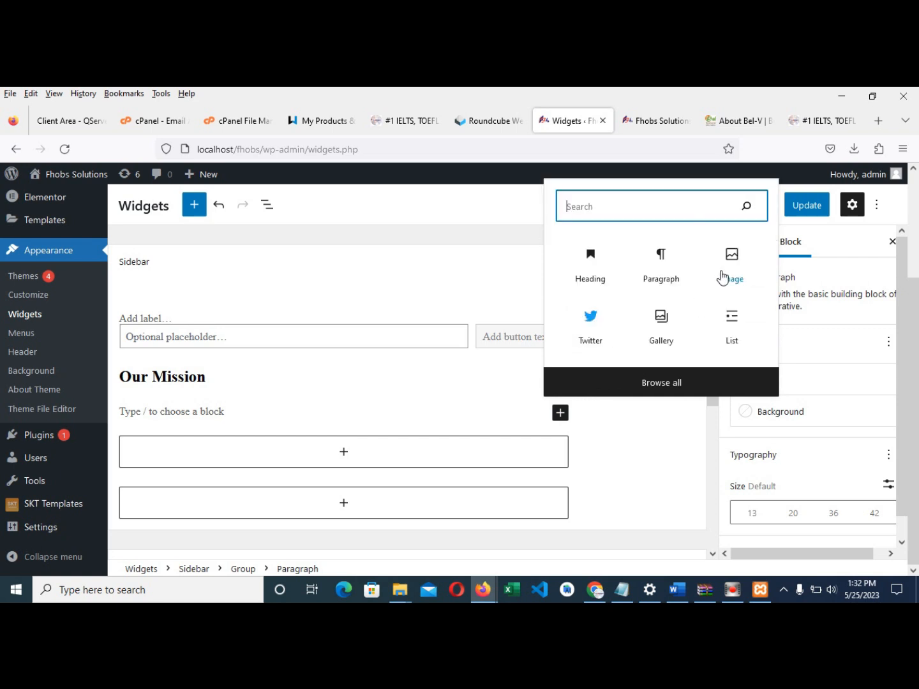
{"action": "left_click", "coordinate": [307, 406]}
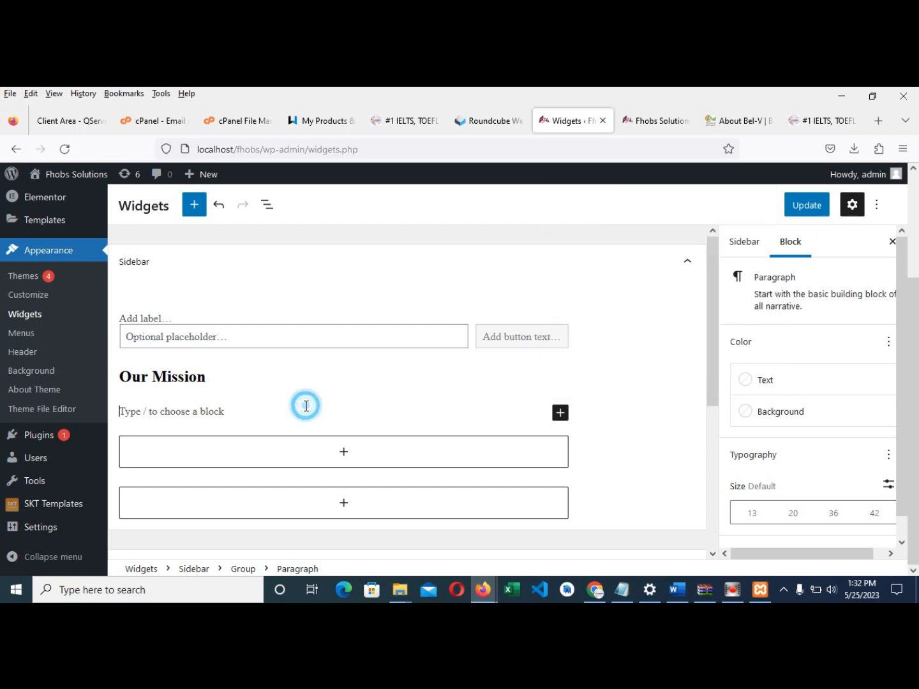
{"action": "key", "text": "ctrl+v"}
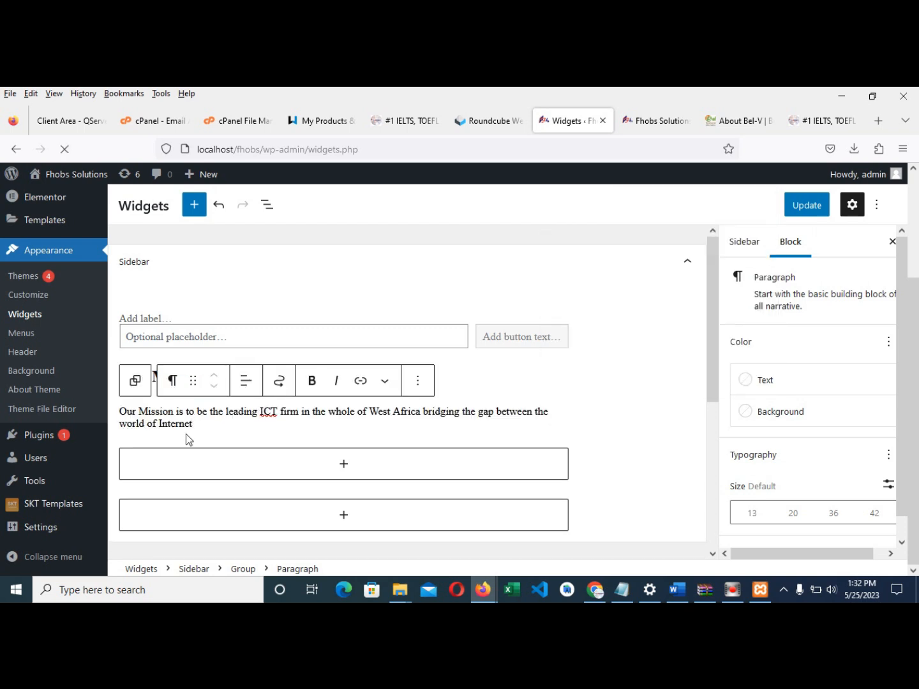
{"action": "left_click", "coordinate": [802, 204]}
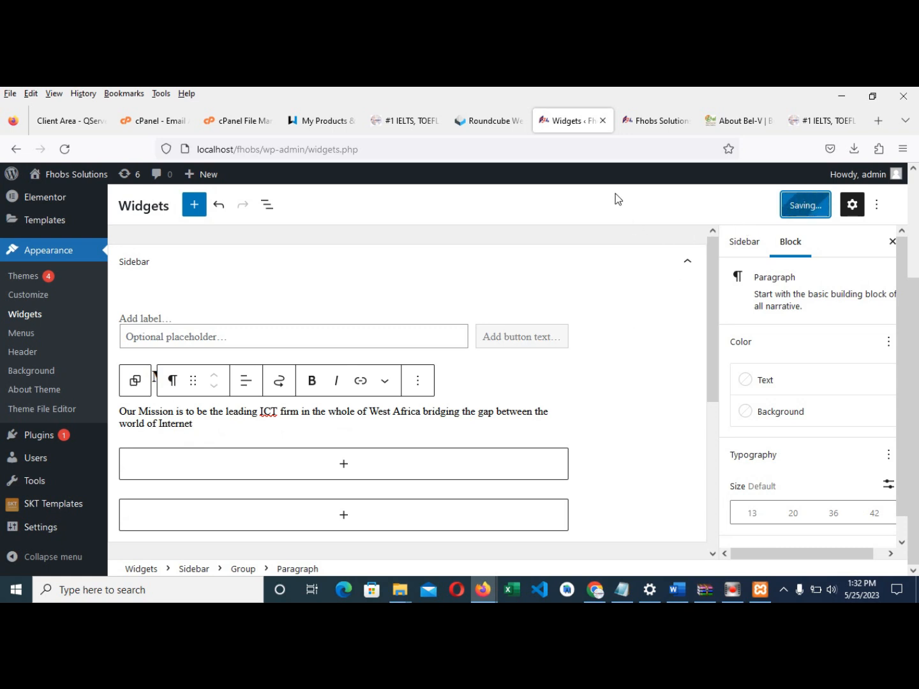
{"action": "left_click", "coordinate": [646, 126]}
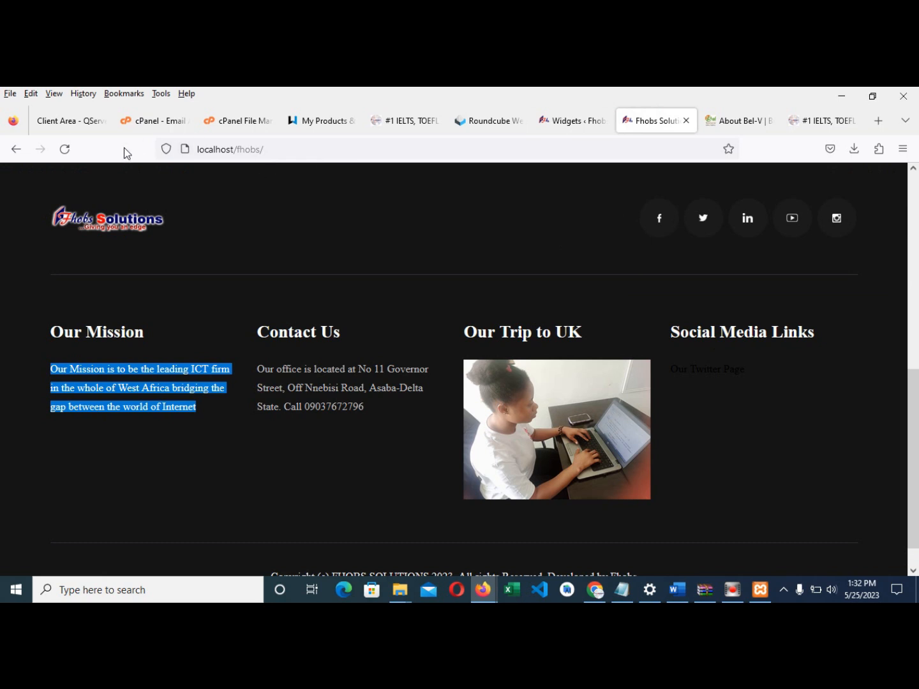
{"action": "left_click", "coordinate": [65, 148]}
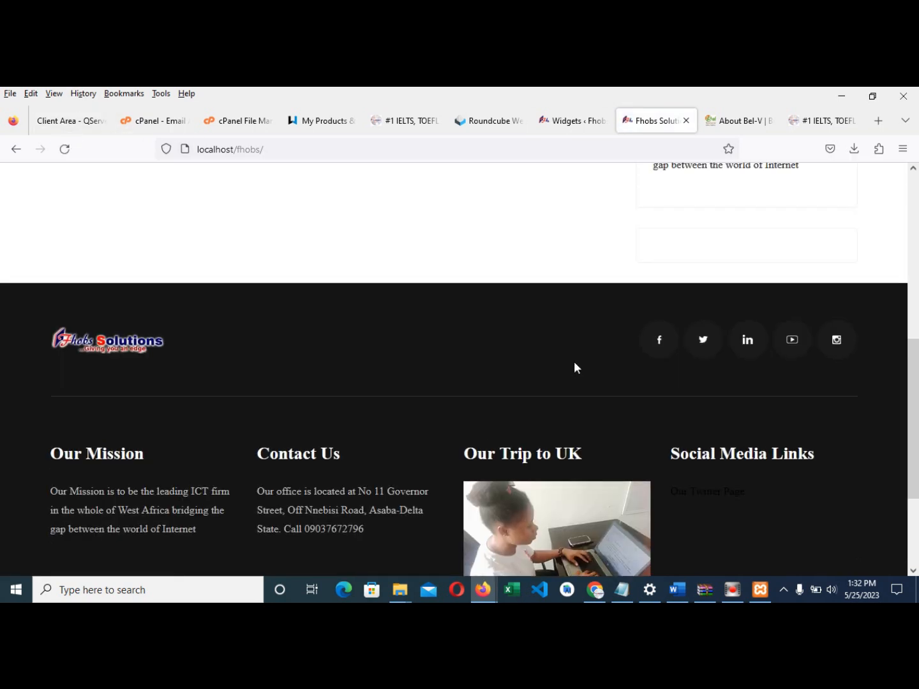
{"action": "scroll", "coordinate": [658, 416], "scroll_direction": "up", "scroll_amount": 2}
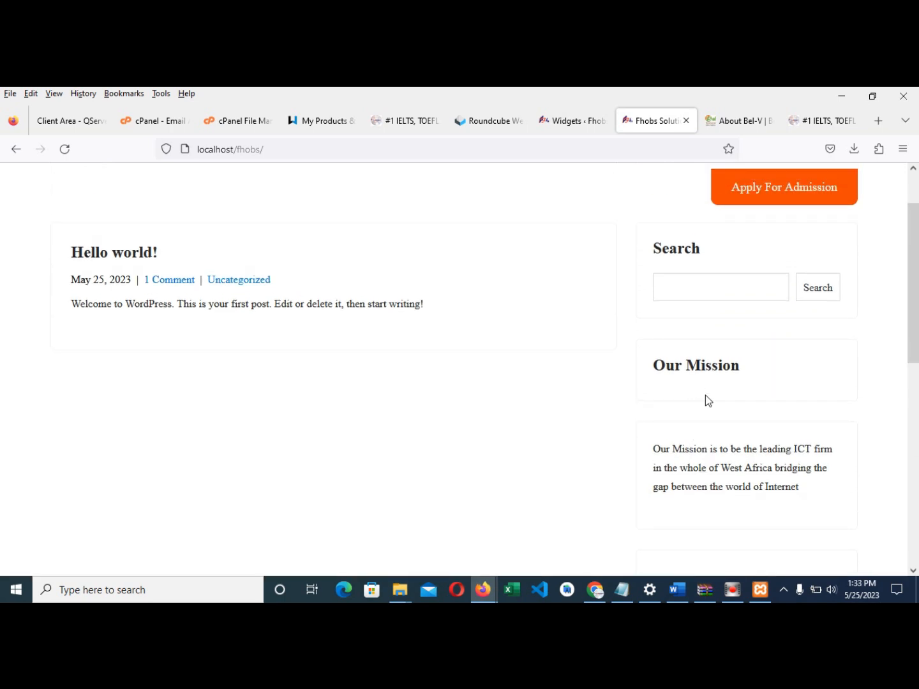
{"action": "left_click", "coordinate": [567, 120]}
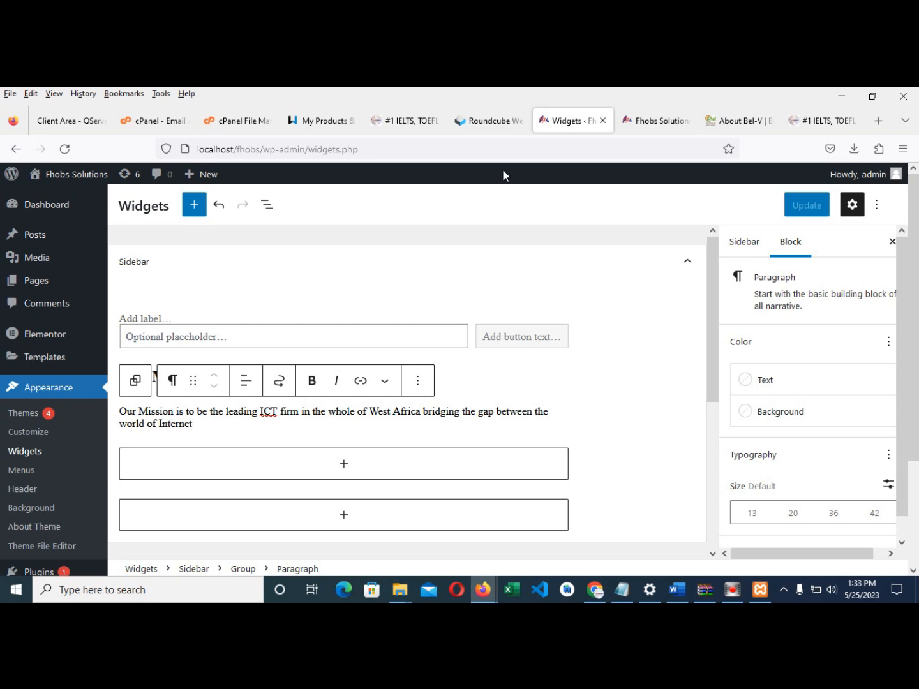
{"action": "left_click", "coordinate": [632, 121]}
{"action": "scroll", "coordinate": [523, 258], "scroll_direction": "up", "scroll_amount": 2}
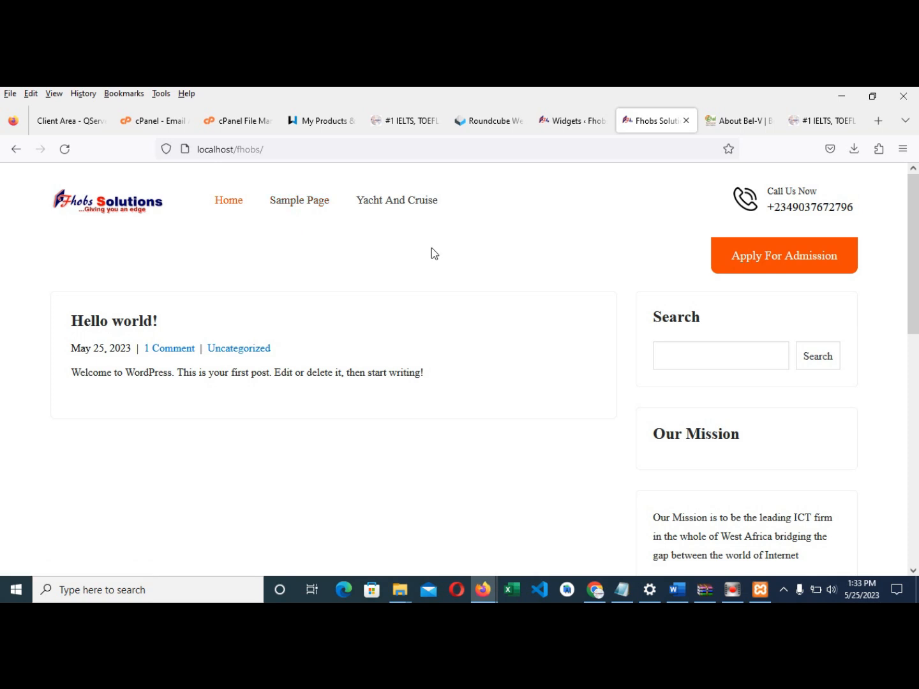
{"action": "left_click", "coordinate": [582, 123]}
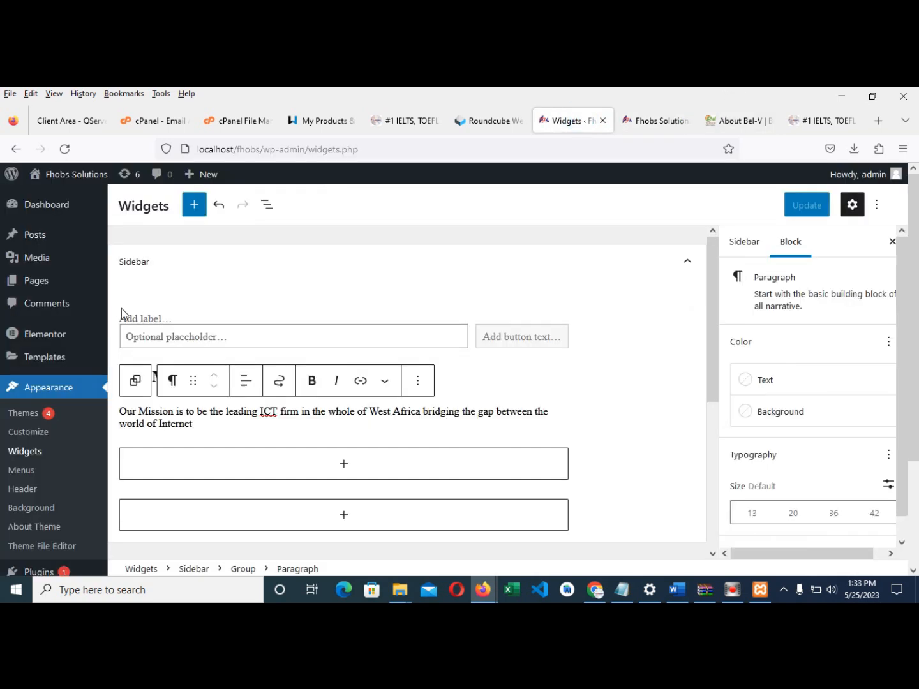
{"action": "mouse_move", "coordinate": [34, 288]}
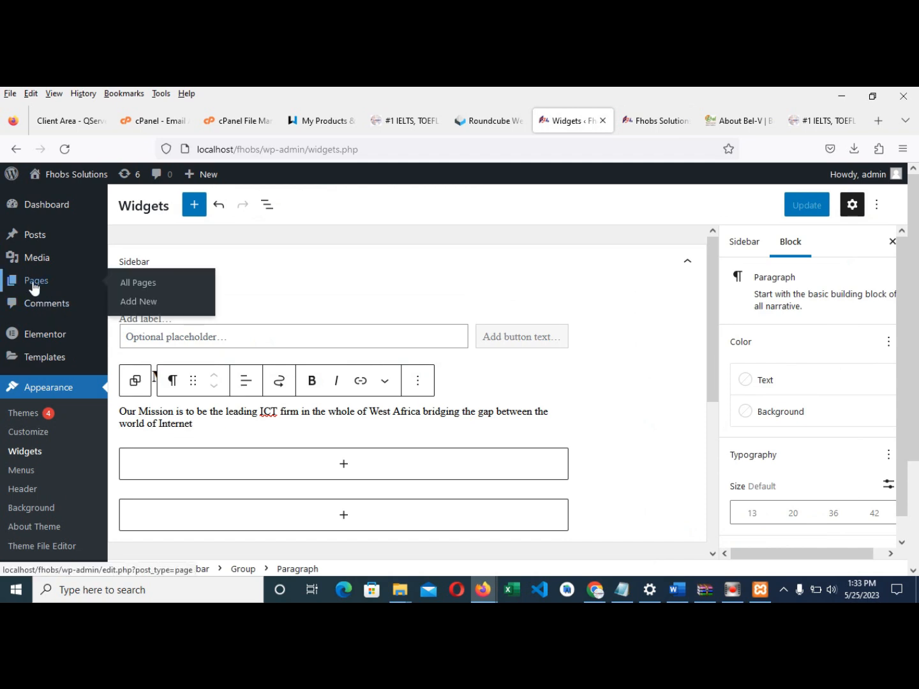
- Move the Sample Page to the Trash from All Pages and begin a new page
{"action": "left_click", "coordinate": [34, 289]}
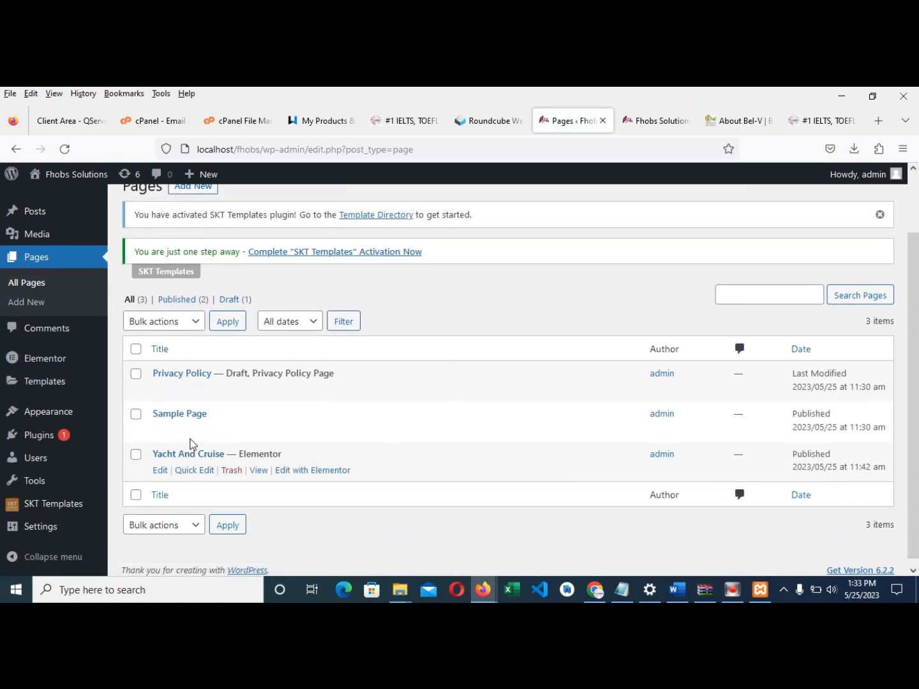
{"action": "left_click", "coordinate": [640, 122]}
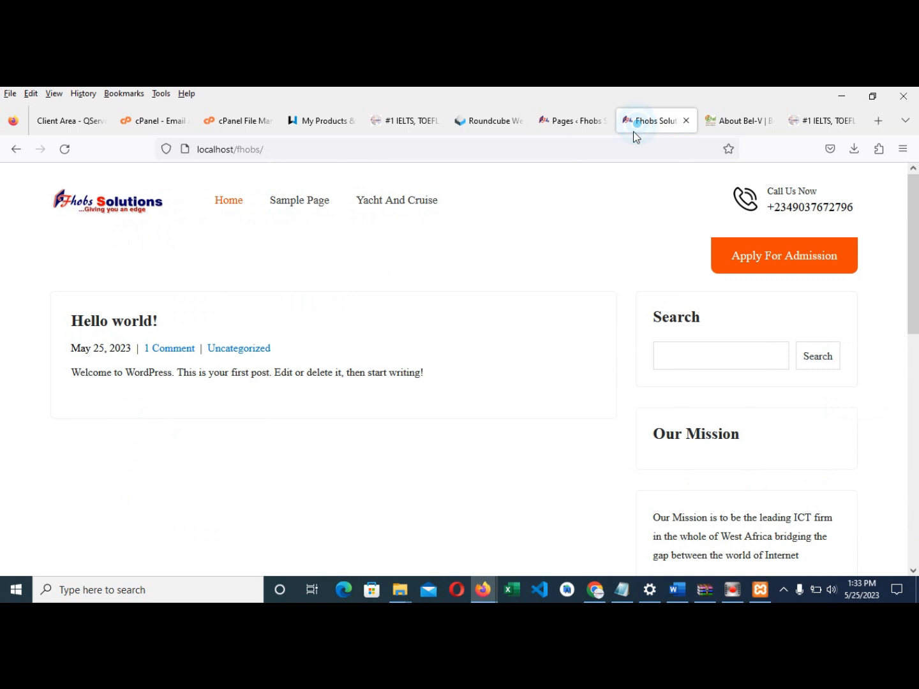
{"action": "left_click", "coordinate": [568, 122]}
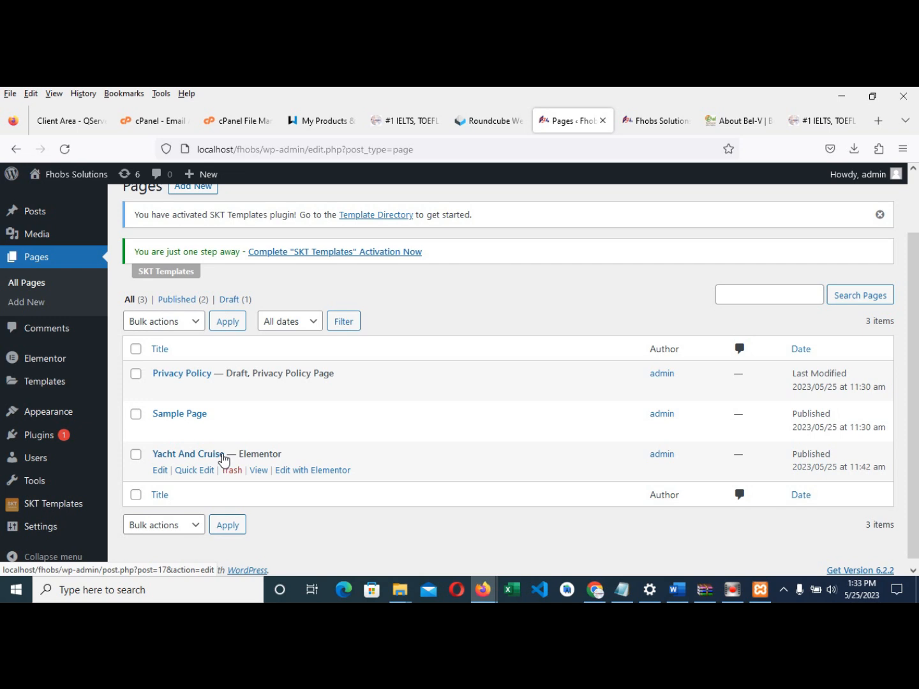
{"action": "scroll", "coordinate": [308, 385], "scroll_direction": "down", "scroll_amount": 1}
{"action": "left_click", "coordinate": [637, 129]}
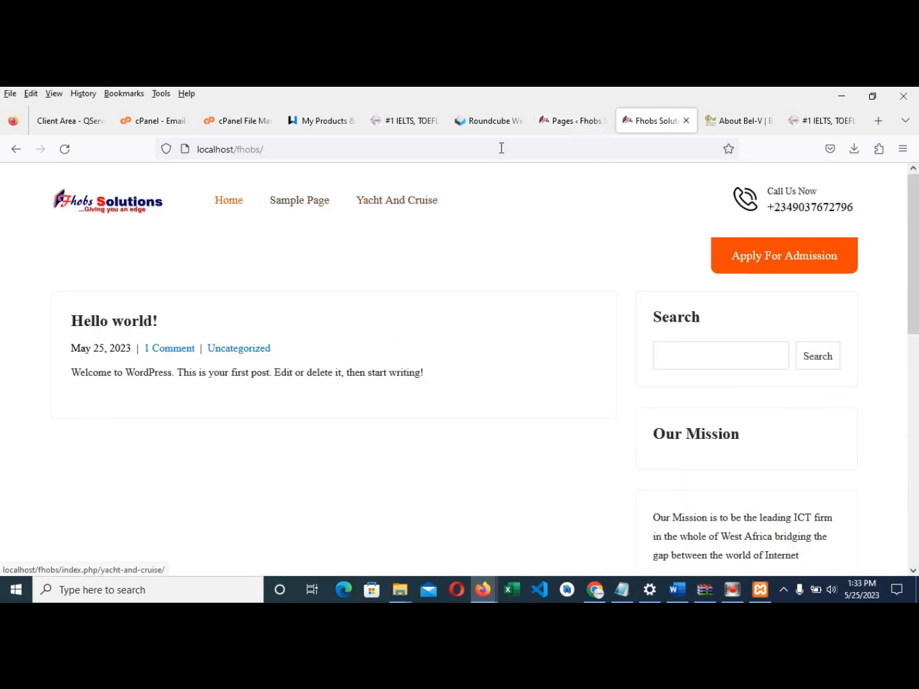
{"action": "left_click", "coordinate": [553, 126]}
{"action": "mouse_move", "coordinate": [175, 410]}
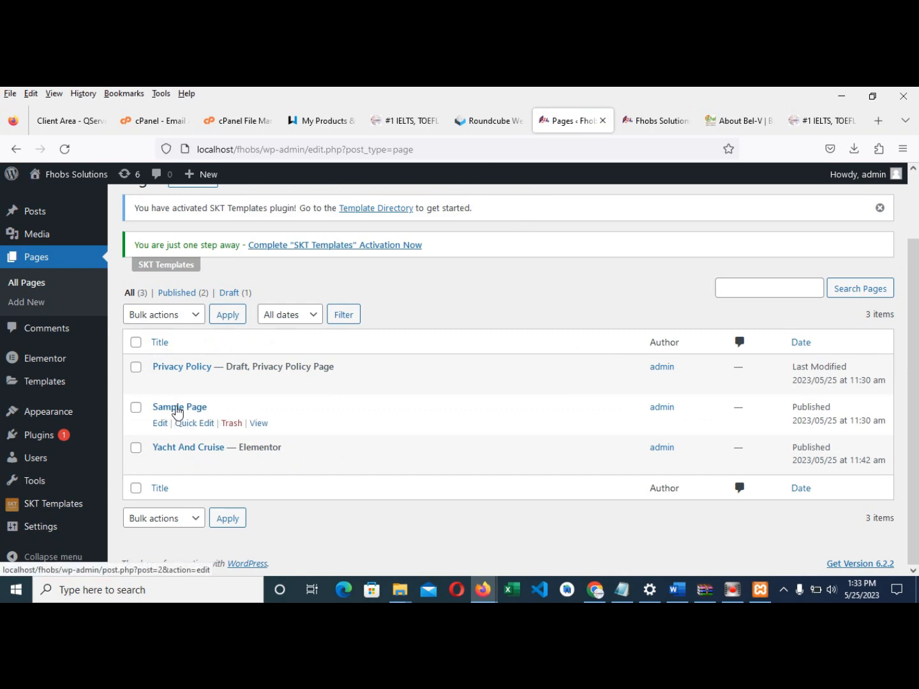
{"action": "left_click", "coordinate": [229, 426]}
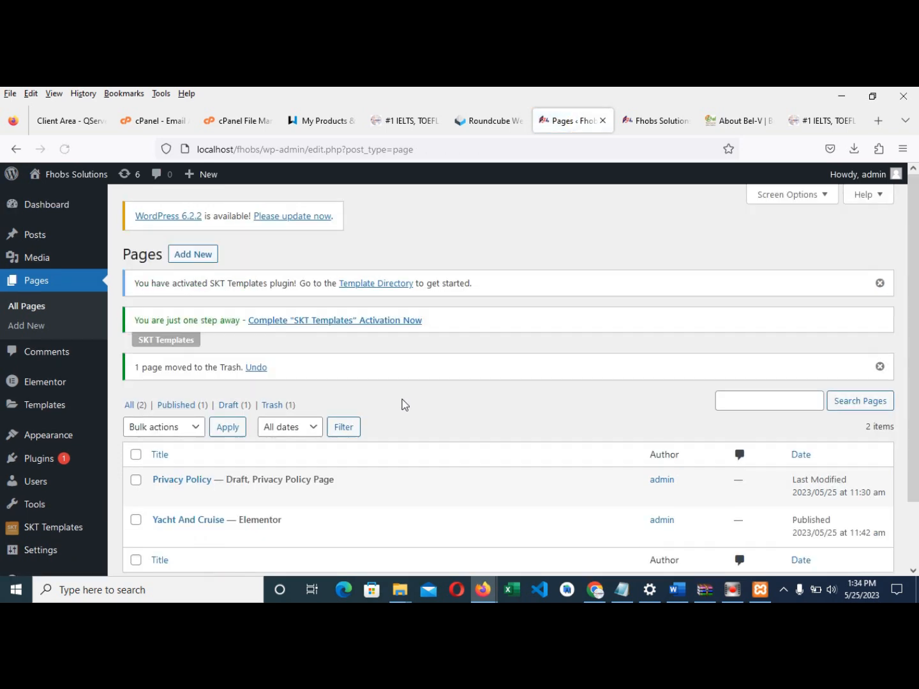
{"action": "left_click", "coordinate": [191, 256]}
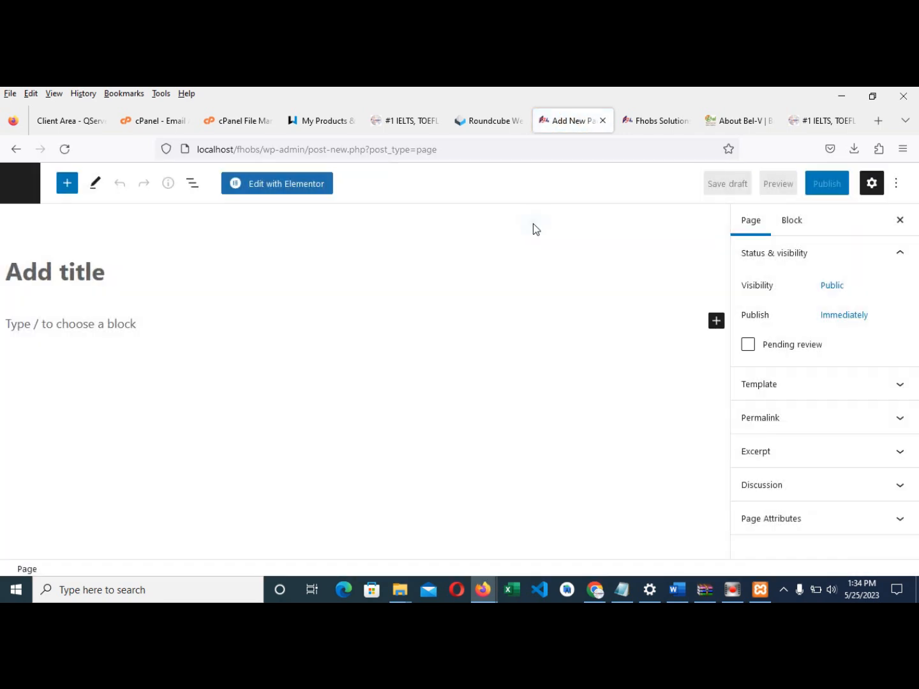
- Dismiss the welcome guide, title the page 'About Us', then bring up the Word notes
{"action": "left_click", "coordinate": [536, 222]}
{"action": "left_click", "coordinate": [83, 282]}
{"action": "type", "text": "Ab"}
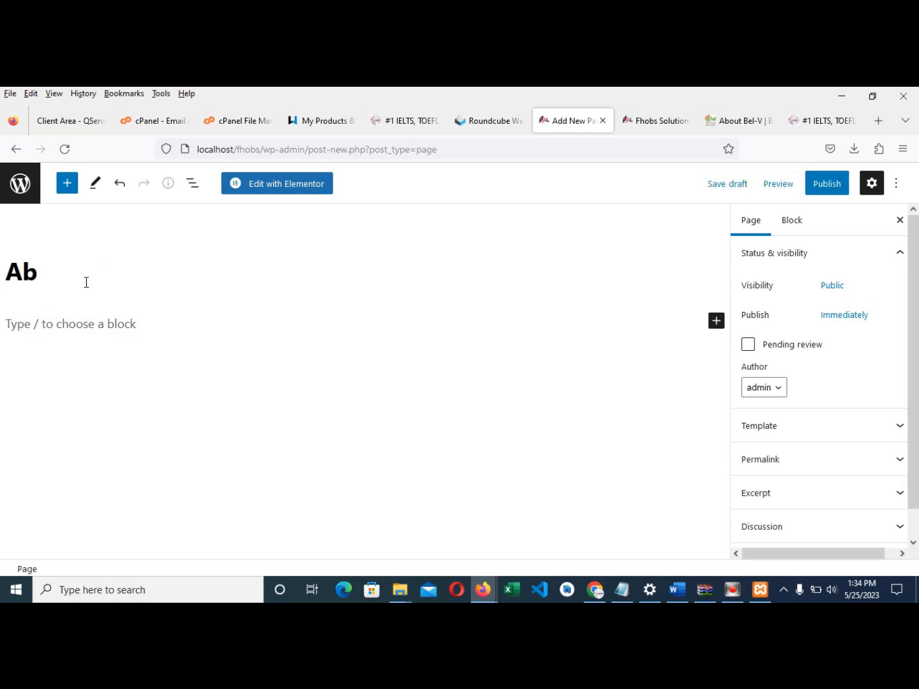
{"action": "type", "text": "out Us"}
{"action": "left_click", "coordinate": [674, 589]}
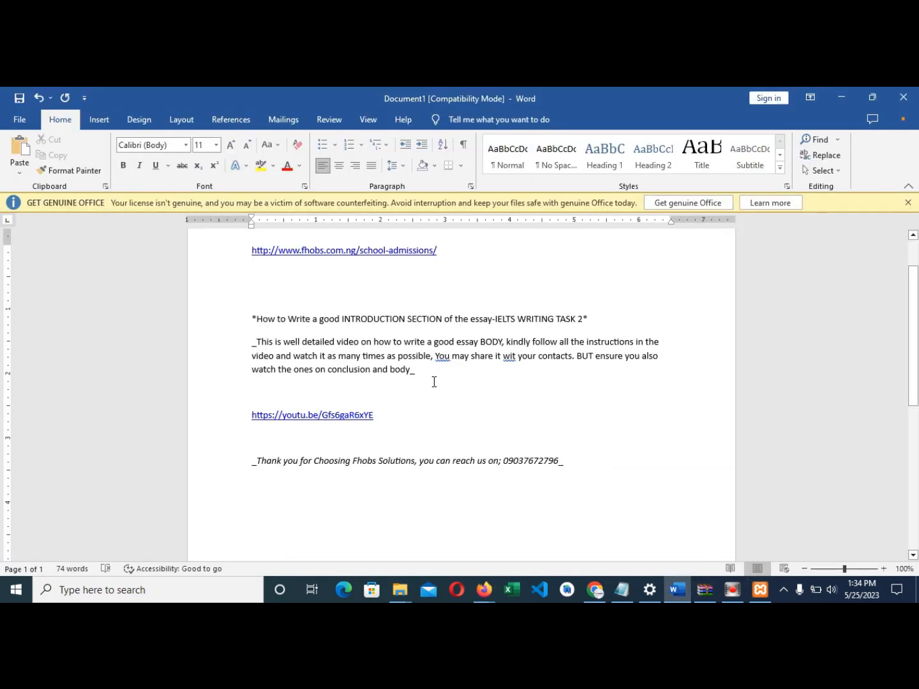
- Below the link in Word, generate a =rand(1) sample paragraph and paste a second copy after it
{"action": "scroll", "coordinate": [433, 384], "scroll_direction": "down", "scroll_amount": 2}
{"action": "scroll", "coordinate": [261, 519], "scroll_direction": "up", "scroll_amount": 5}
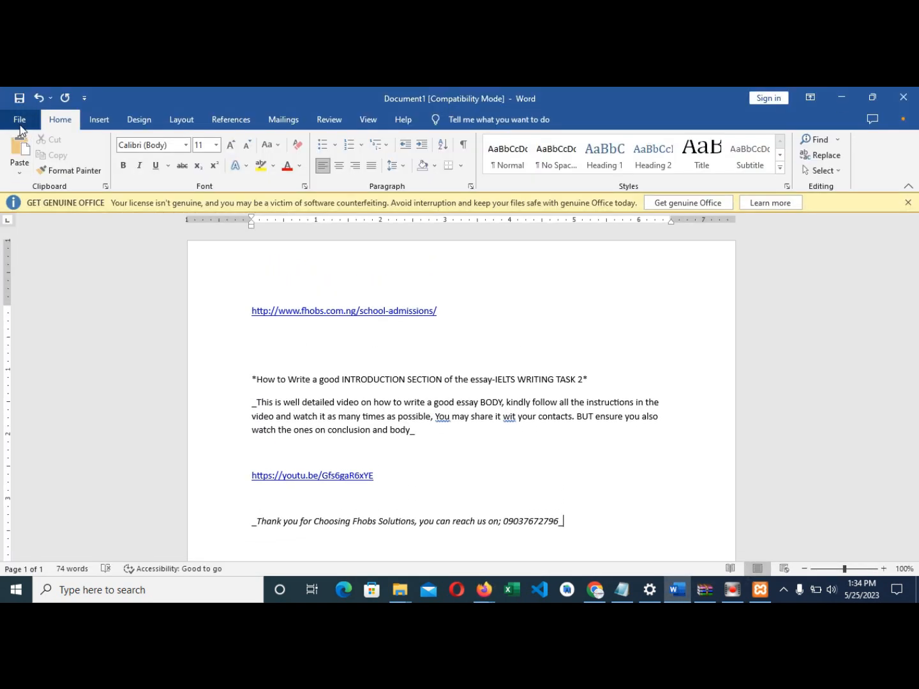
{"action": "left_click", "coordinate": [295, 348]}
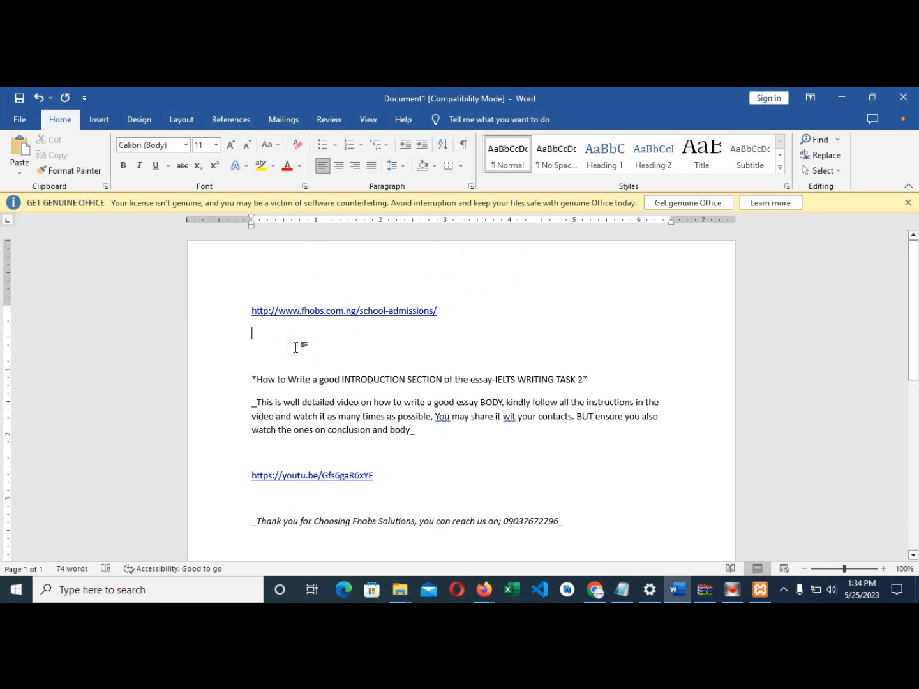
{"action": "key", "text": "Return"}
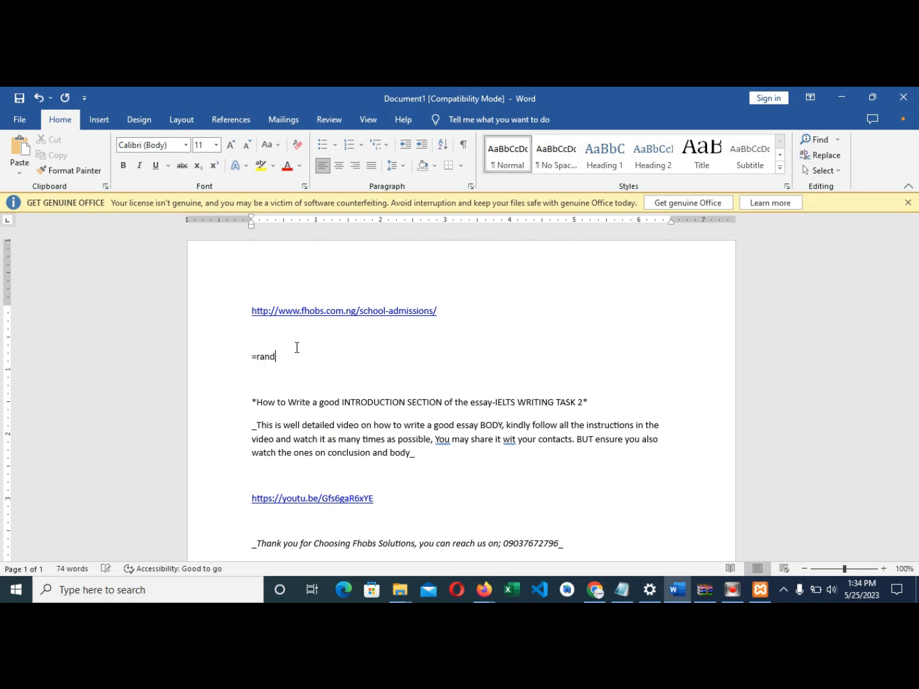
{"action": "type", "text": "=rand(1)"}
{"action": "key", "text": "Return"}
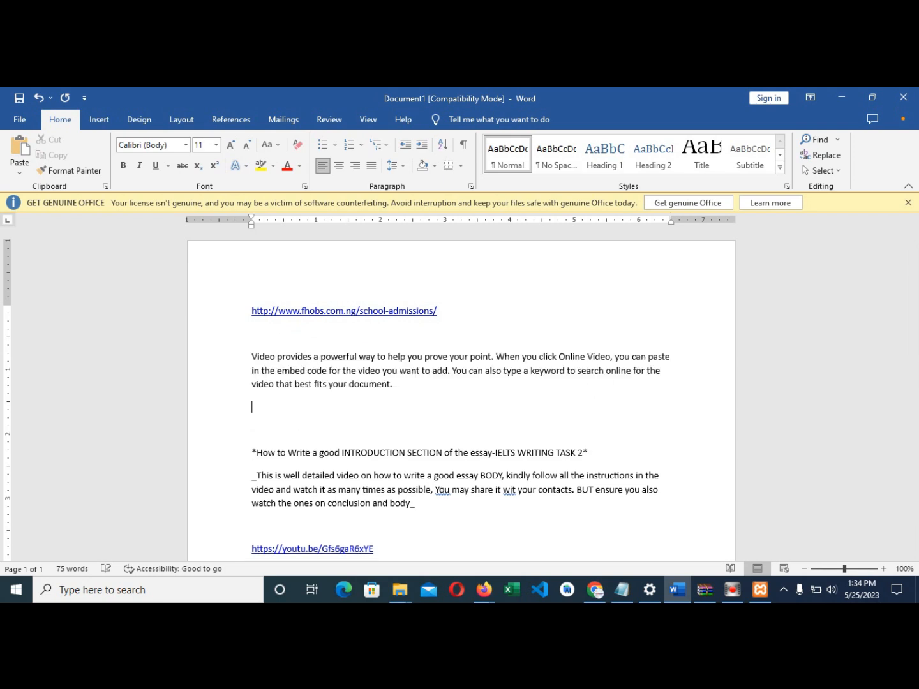
{"action": "left_click_drag", "start_coordinate": [252, 404], "coordinate": [251, 358]}
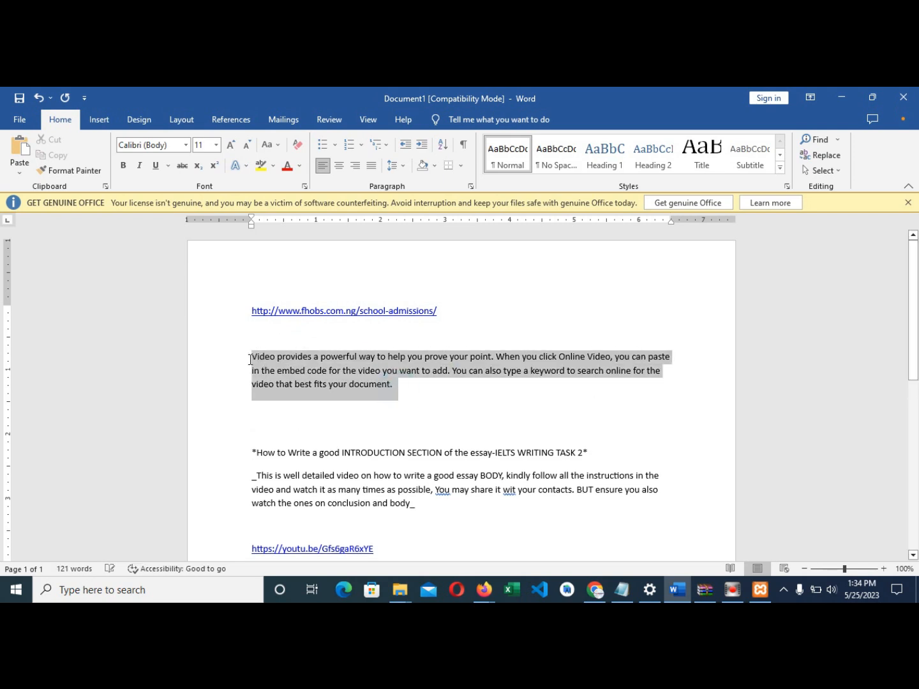
{"action": "key", "text": "ctrl+c"}
{"action": "left_click", "coordinate": [420, 384]}
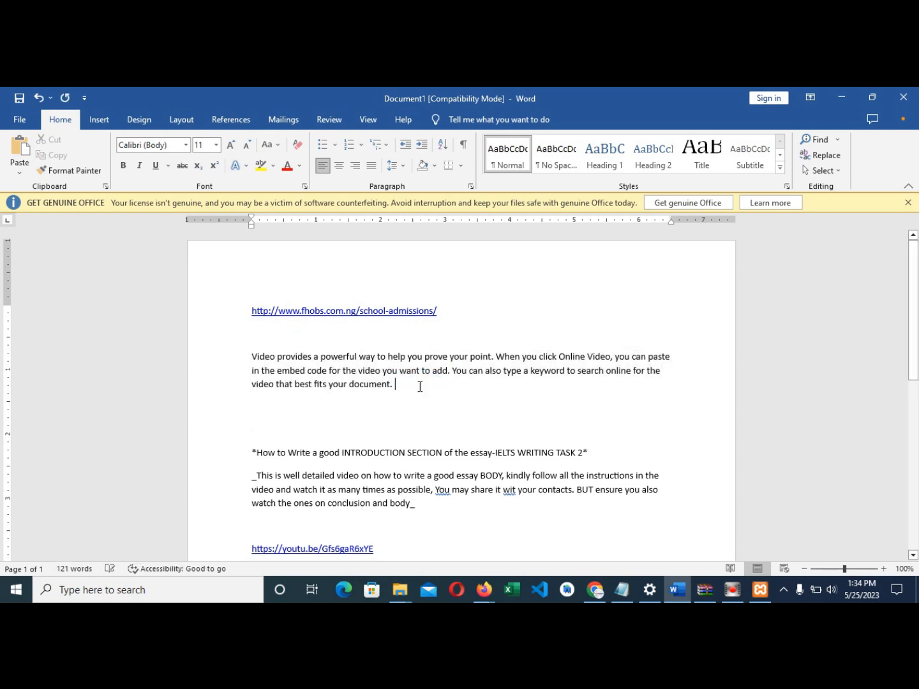
{"action": "key", "text": "ctrl+v"}
- Select the doubled paragraph and return to the empty content block of the About Us page
{"action": "left_click_drag", "start_coordinate": [531, 411], "coordinate": [251, 356]}
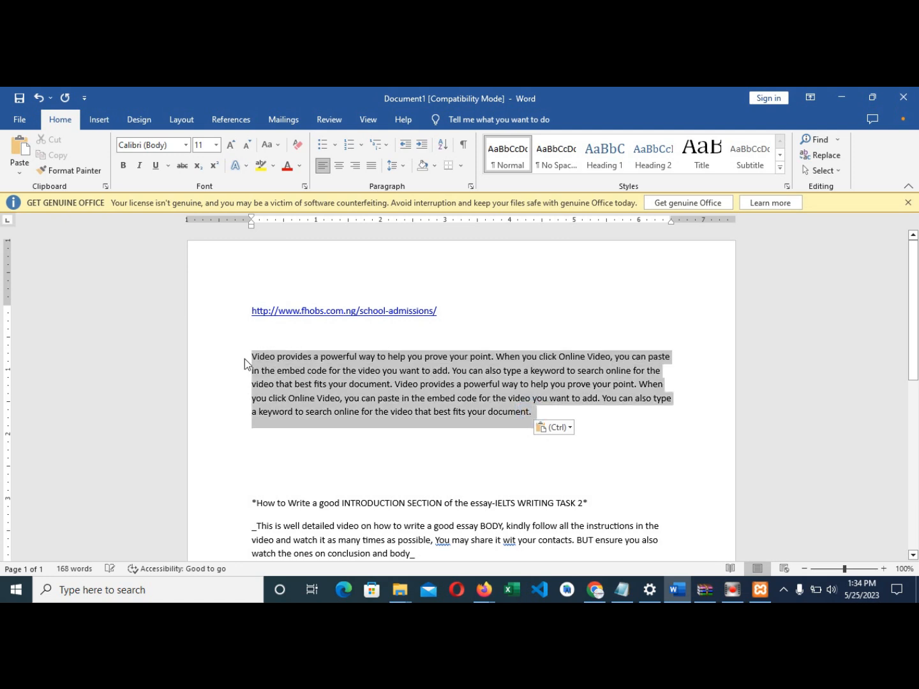
{"action": "left_click", "coordinate": [594, 590]}
{"action": "mouse_move", "coordinate": [484, 589]}
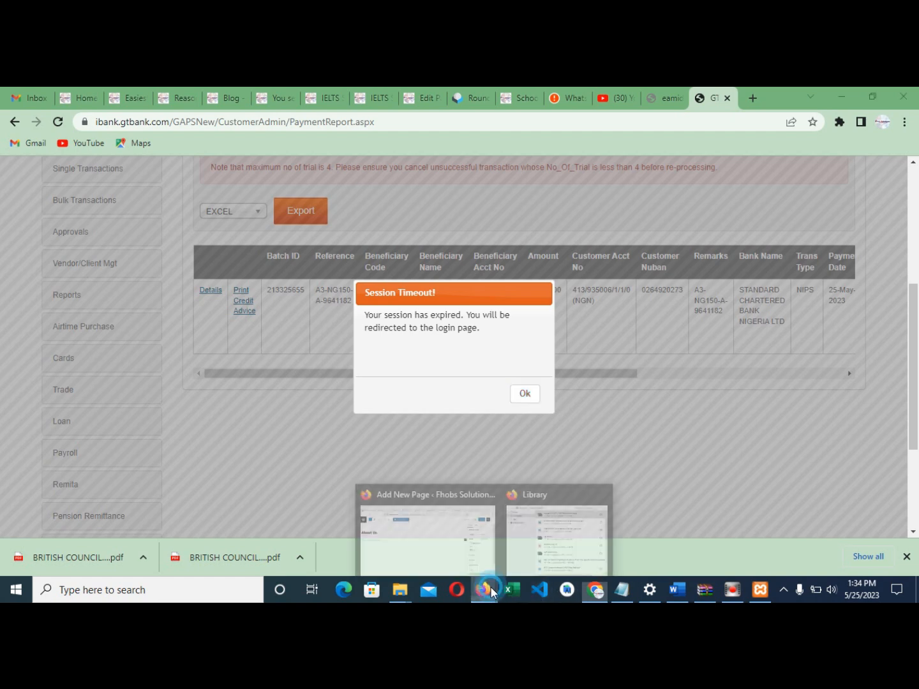
{"action": "left_click", "coordinate": [480, 529]}
{"action": "left_click", "coordinate": [175, 328]}
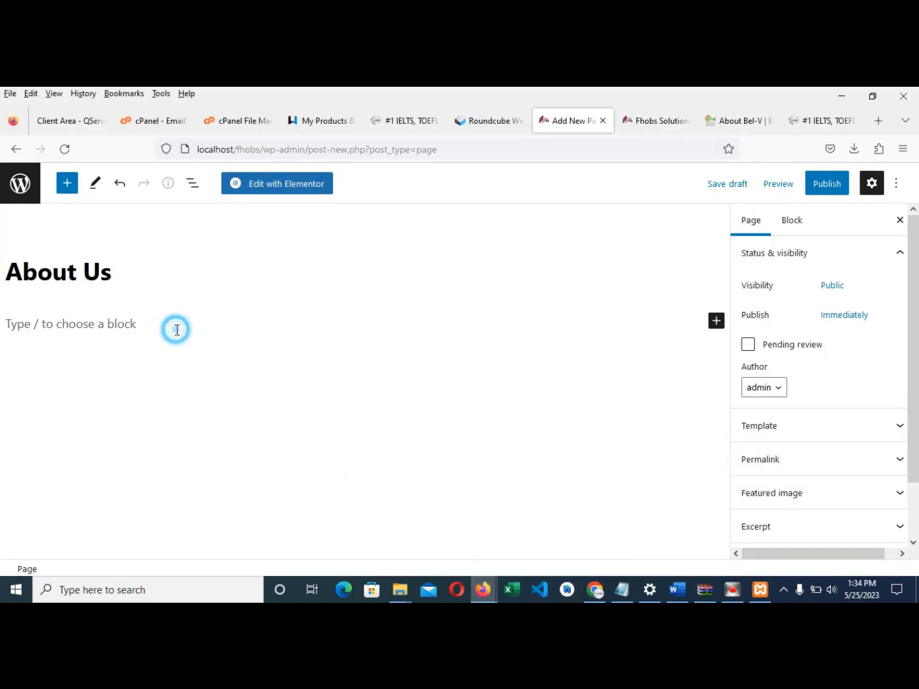
- Insert a Classic block and paste the sample text from Word into it
{"action": "left_click", "coordinate": [717, 325]}
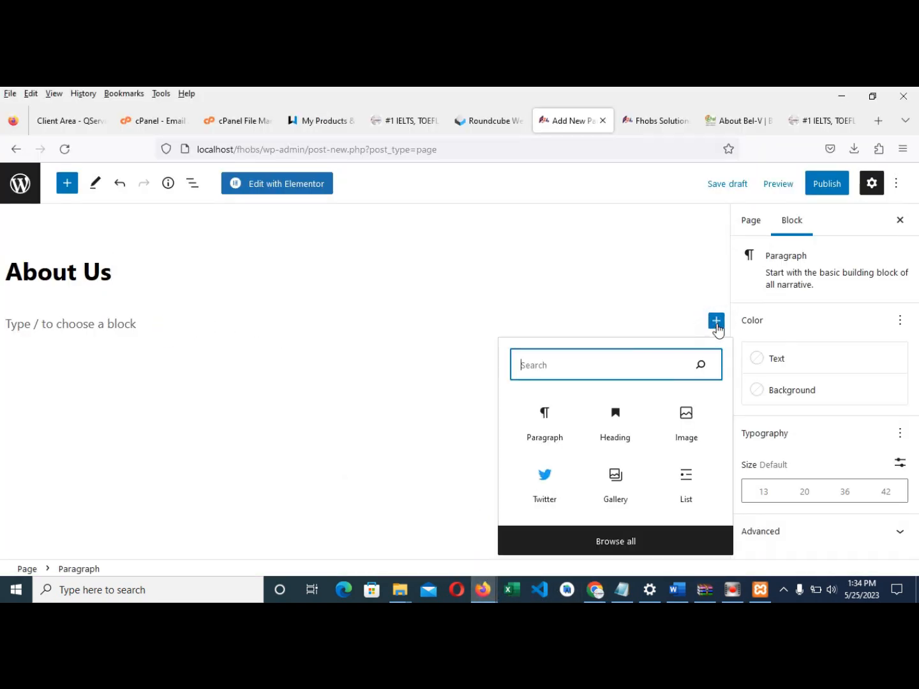
{"action": "type", "text": "clas"}
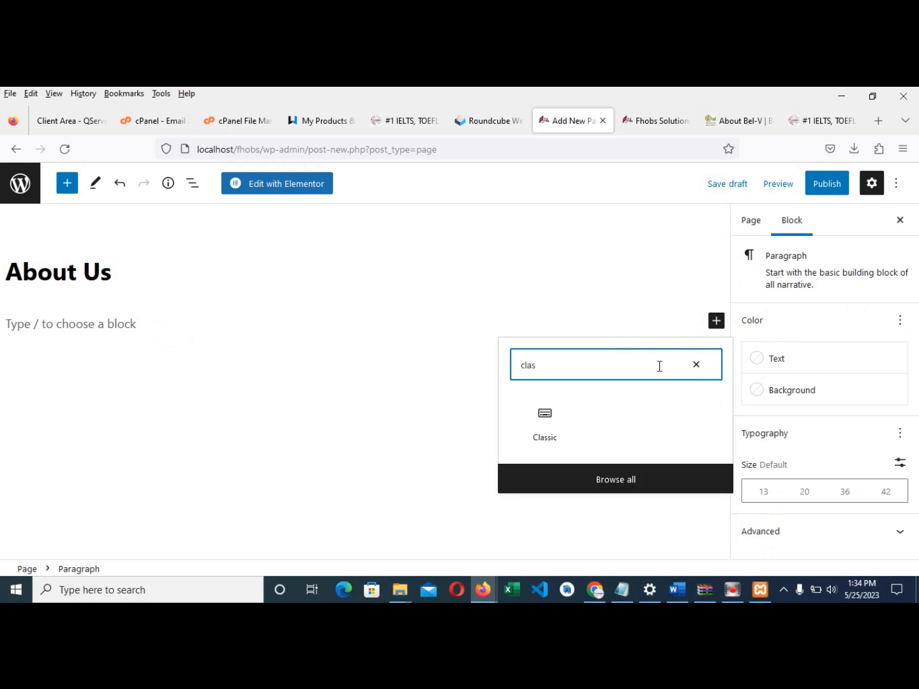
{"action": "left_click", "coordinate": [548, 428]}
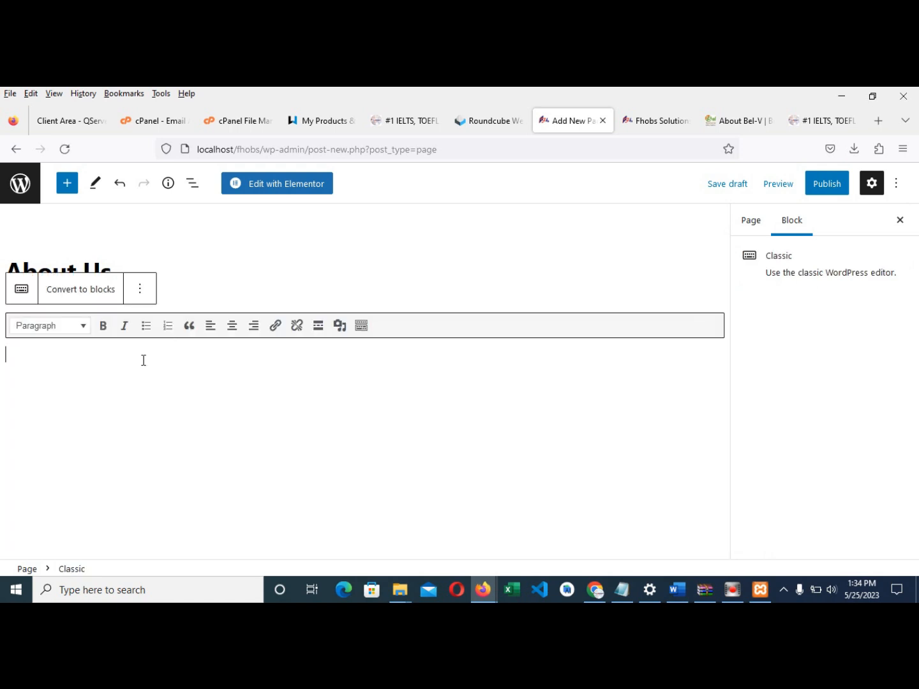
{"action": "key", "text": "ctrl+v"}
- Add an 'About Fhobs' line above the text as a centred, bold Heading 2
{"action": "left_click", "coordinate": [6, 356]}
{"action": "key", "text": "Return"}
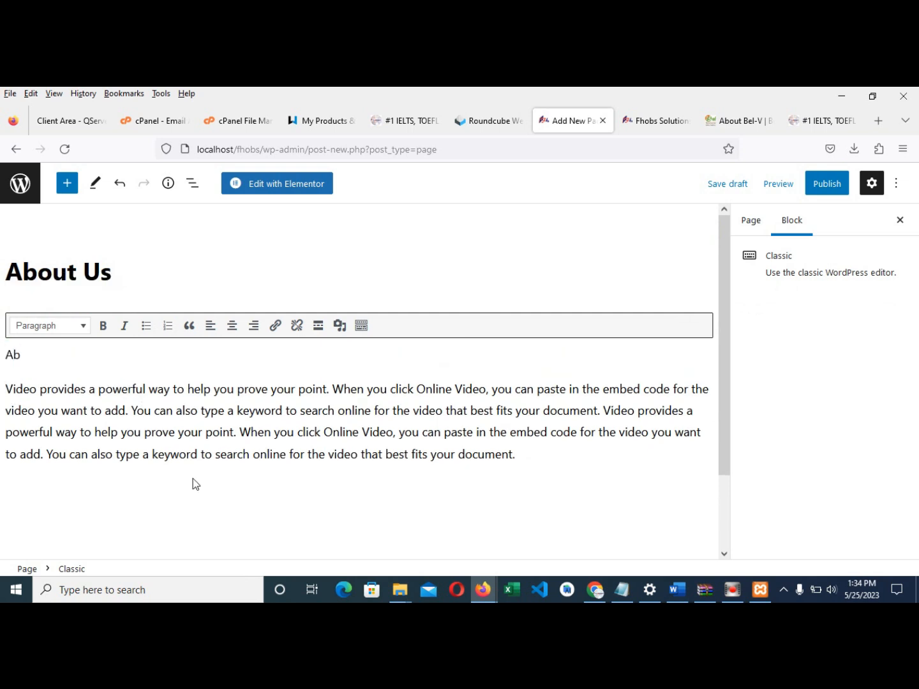
{"action": "type", "text": "About Fhobs"}
{"action": "left_click_drag", "start_coordinate": [76, 354], "coordinate": [2, 362]}
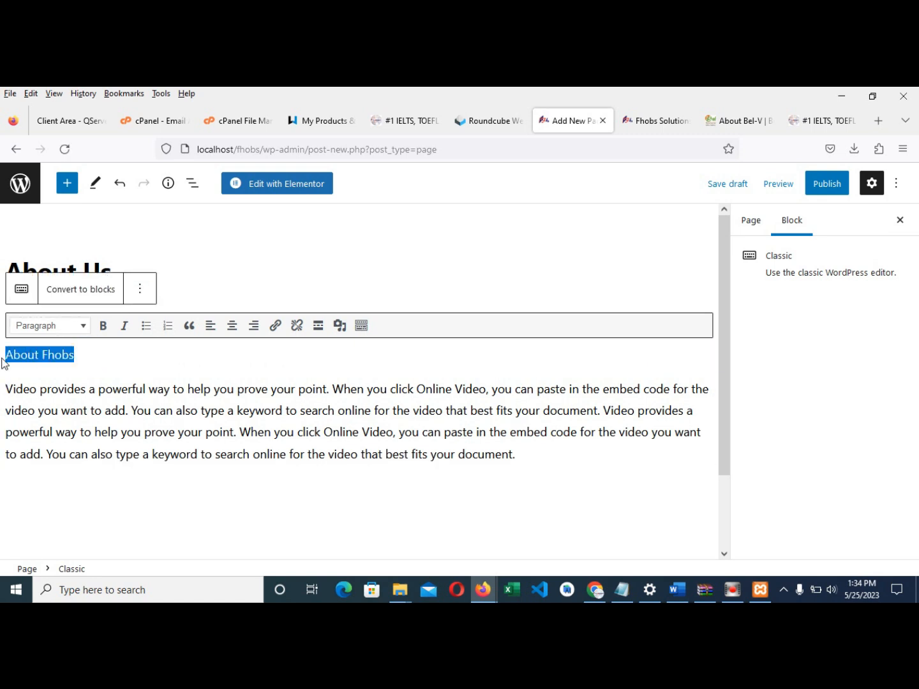
{"action": "left_click", "coordinate": [62, 326]}
{"action": "left_click", "coordinate": [78, 407]}
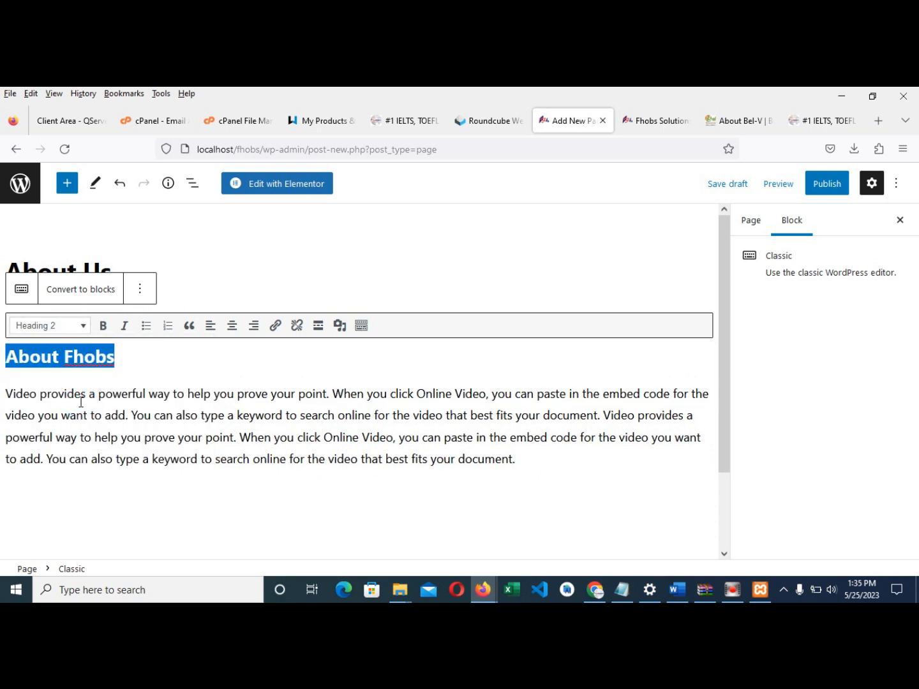
{"action": "left_click", "coordinate": [232, 325]}
{"action": "left_click", "coordinate": [105, 326]}
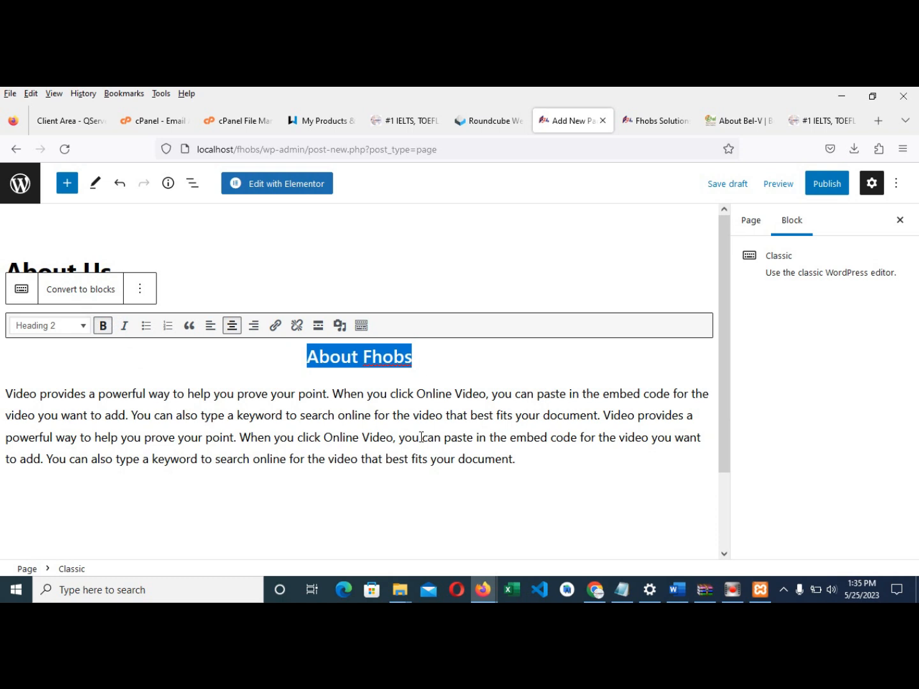
- Split the paragraph before 'You can also', make the first part a centred italic blockquote, then publish
{"action": "left_click", "coordinate": [462, 414]}
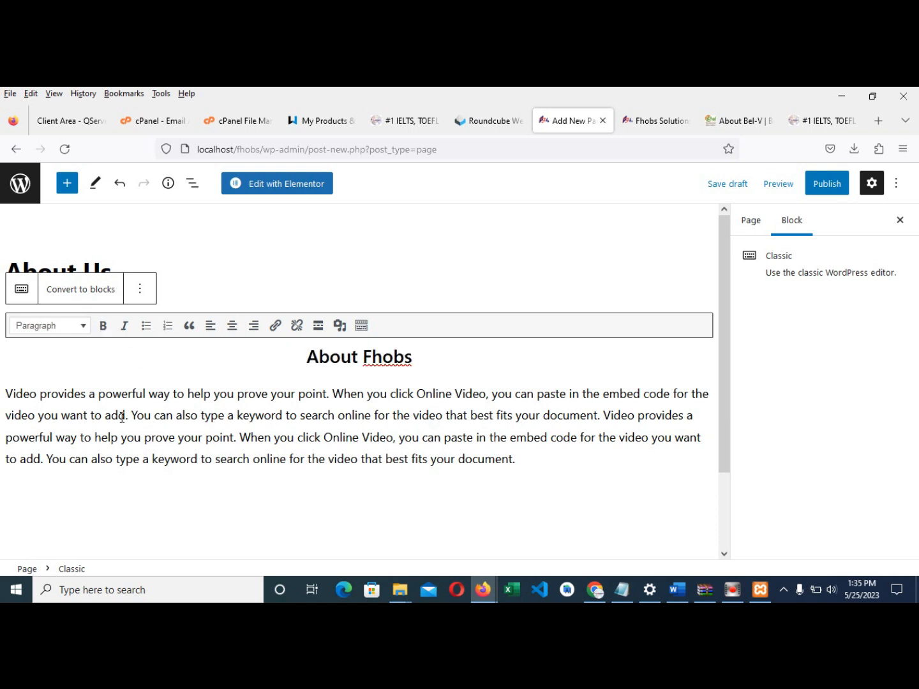
{"action": "key", "text": "Return"}
{"action": "key", "text": "Return"}
{"action": "left_click_drag", "start_coordinate": [155, 408], "coordinate": [2, 405]}
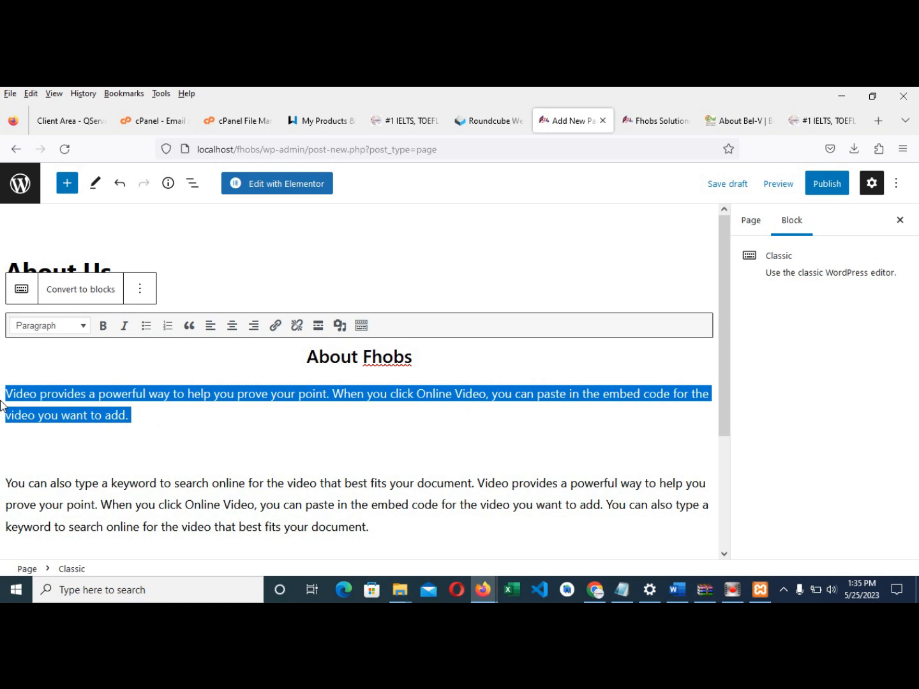
{"action": "left_click", "coordinate": [188, 325]}
{"action": "left_click", "coordinate": [232, 326]}
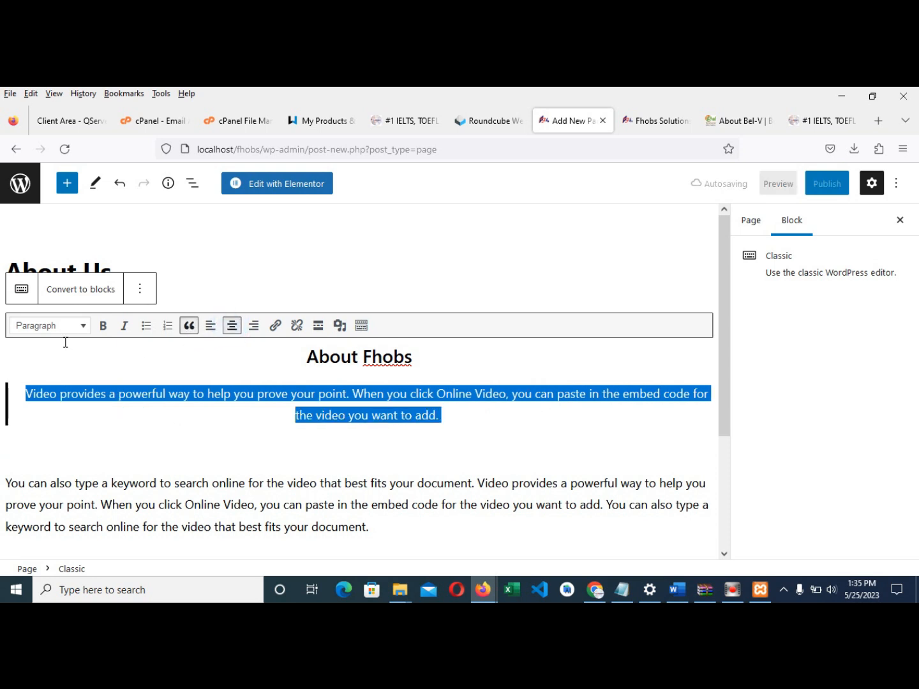
{"action": "left_click", "coordinate": [124, 325]}
{"action": "left_click", "coordinate": [398, 443]}
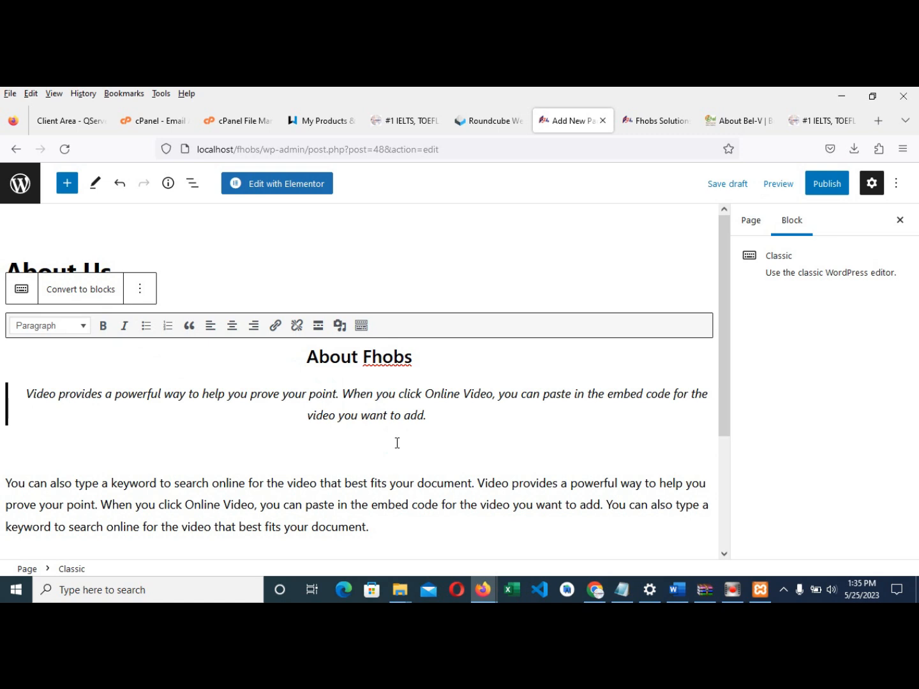
{"action": "scroll", "coordinate": [392, 458], "scroll_direction": "down", "scroll_amount": 2}
{"action": "scroll", "coordinate": [399, 451], "scroll_direction": "up", "scroll_amount": 1}
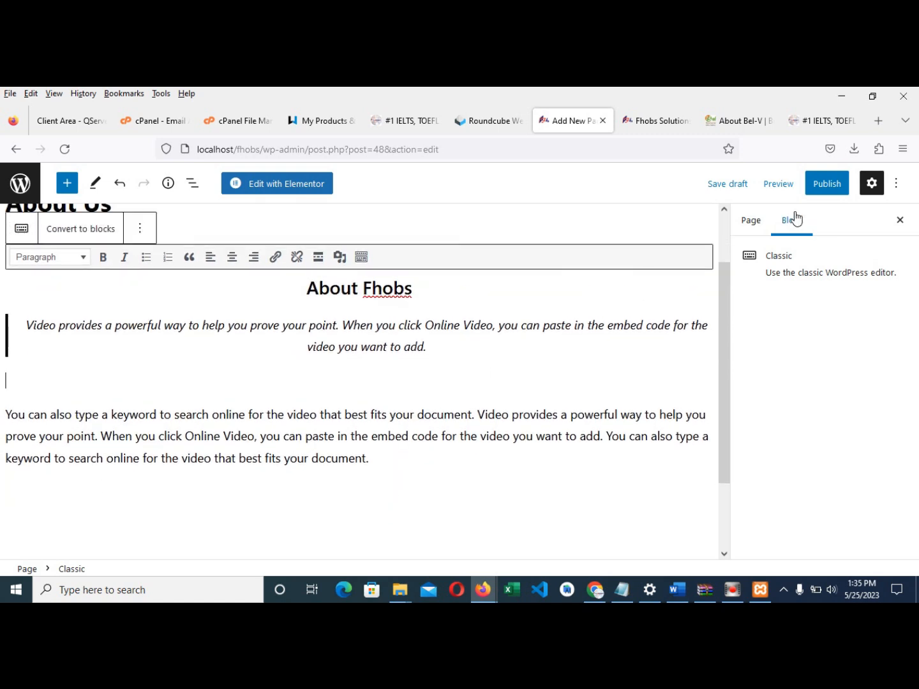
{"action": "left_click", "coordinate": [827, 183]}
- Confirm publishing About Us, then add a new page from the Pages list
{"action": "left_click", "coordinate": [780, 190]}
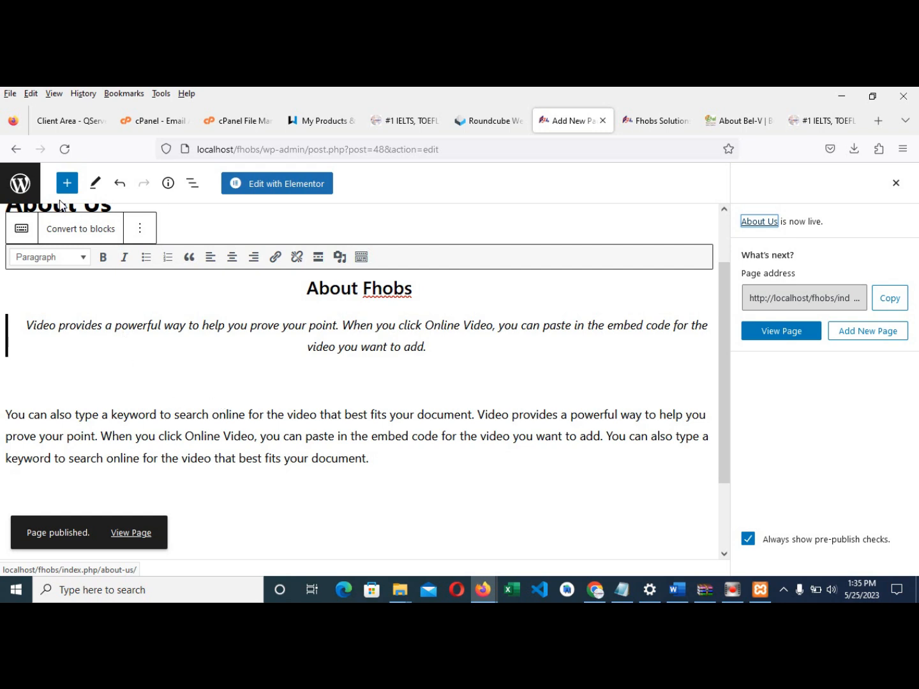
{"action": "left_click", "coordinate": [16, 185]}
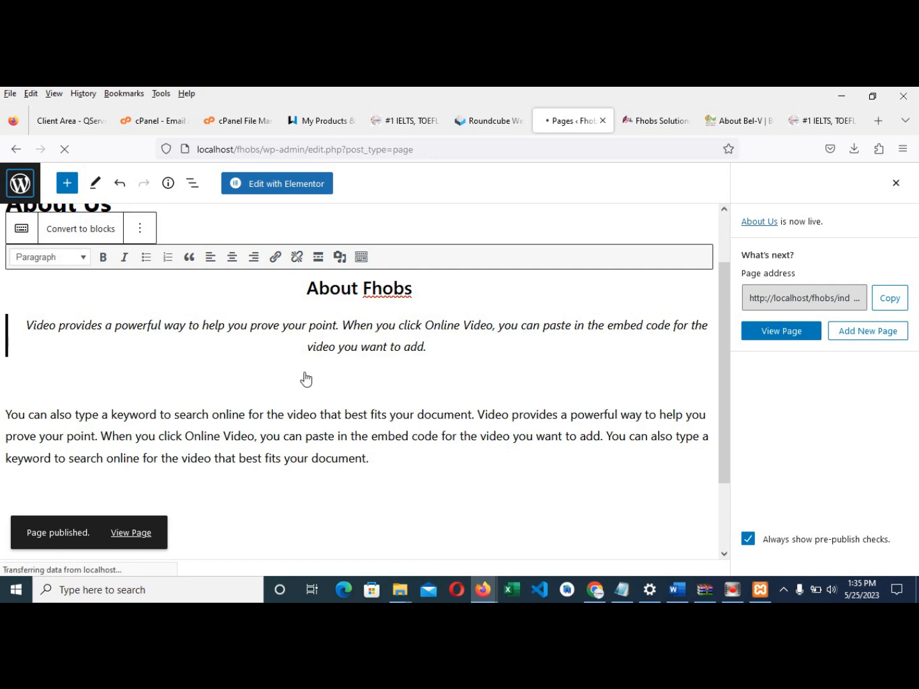
{"action": "scroll", "coordinate": [192, 466], "scroll_direction": "down", "scroll_amount": 2}
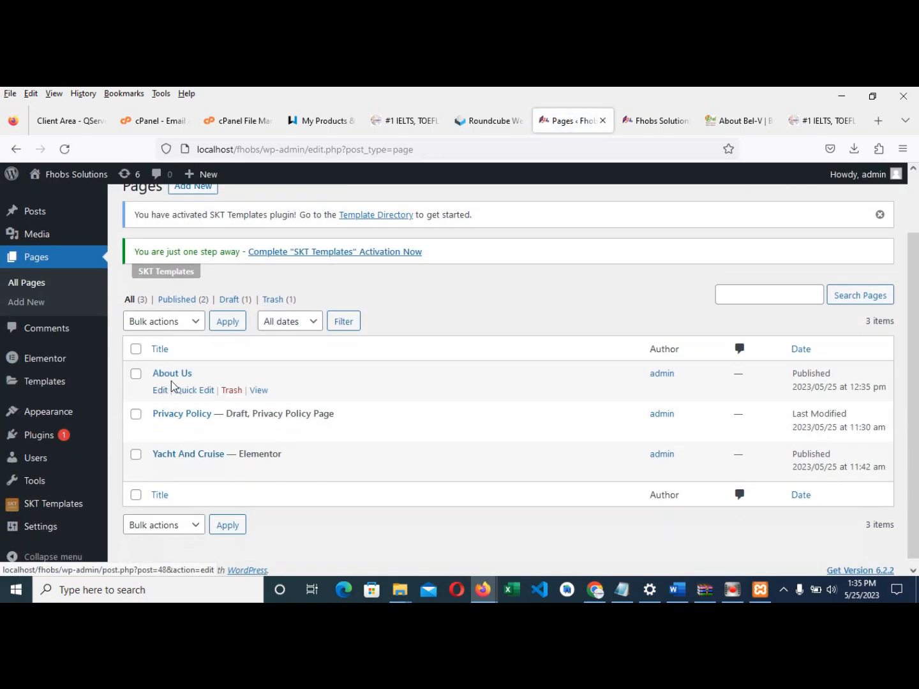
{"action": "scroll", "coordinate": [236, 369], "scroll_direction": "up", "scroll_amount": 2}
{"action": "left_click", "coordinate": [193, 254]}
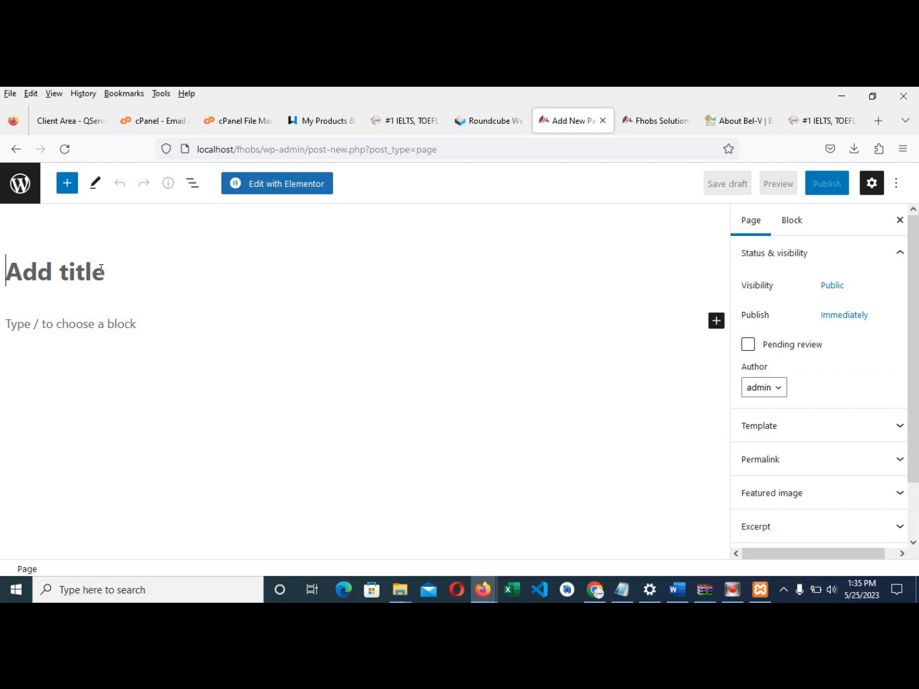
- Title the page 'Training Session' and insert a Classic block
{"action": "type", "text": "Our"}
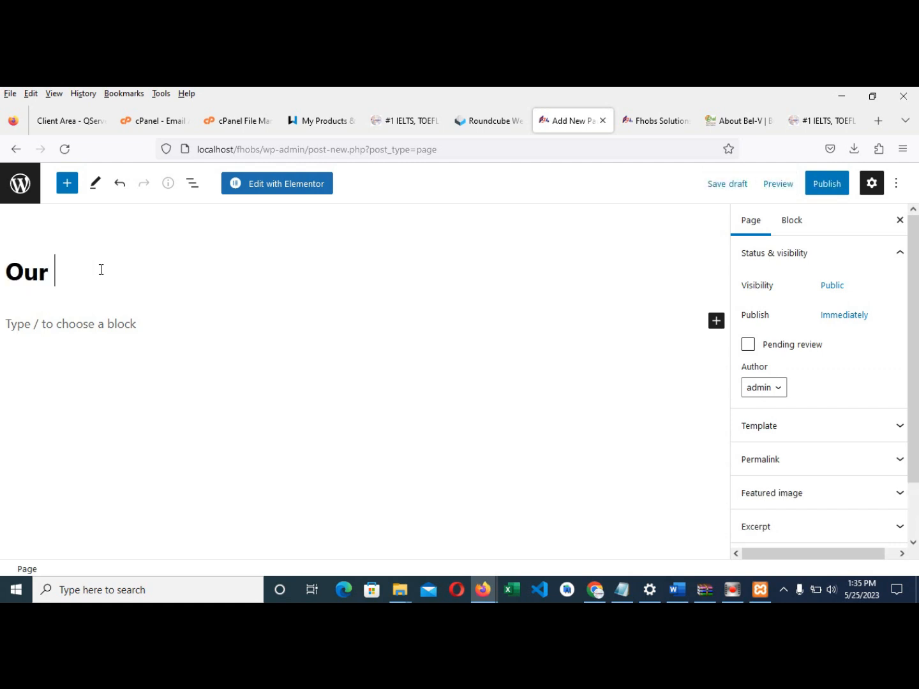
{"action": "type", "text": " Recent Pictu"}
{"action": "key", "text": "BackSpace"}
{"action": "key", "text": "BackSpace"}
{"action": "key", "text": "BackSpace"}
{"action": "key", "text": "BackSpace"}
{"action": "key", "text": "BackSpace"}
{"action": "key", "text": "BackSpace"}
{"action": "key", "text": "BackSpace"}
{"action": "key", "text": "BackSpace"}
{"action": "key", "text": "BackSpace"}
{"action": "key", "text": "BackSpace"}
{"action": "key", "text": "BackSpace"}
{"action": "key", "text": "BackSpace"}
{"action": "key", "text": "BackSpace"}
{"action": "key", "text": "BackSpace"}
{"action": "key", "text": "BackSpace"}
{"action": "key", "text": "BackSpace"}
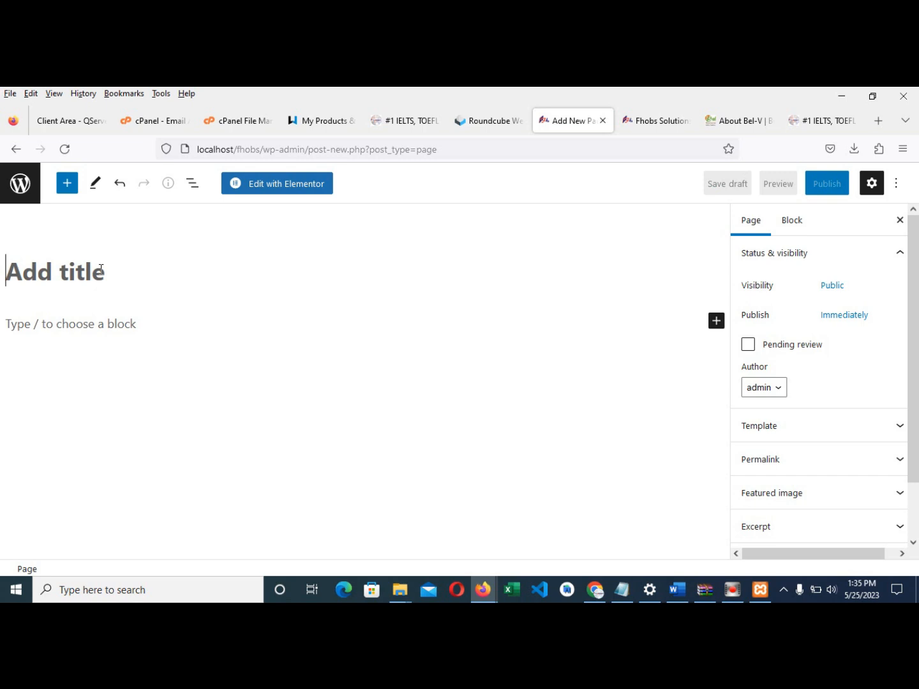
{"action": "type", "text": "Training S"}
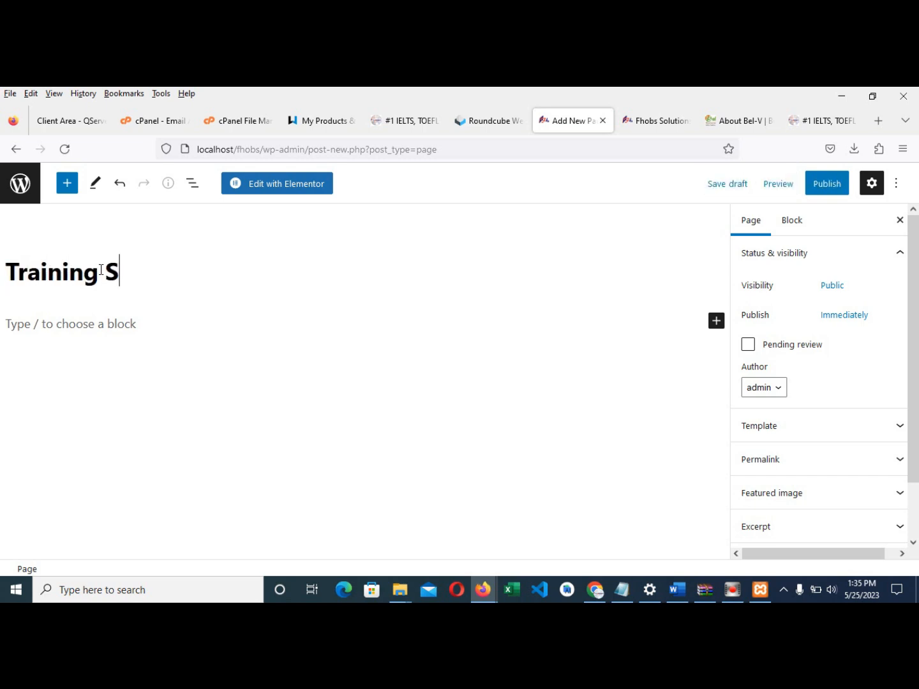
{"action": "type", "text": "ession"}
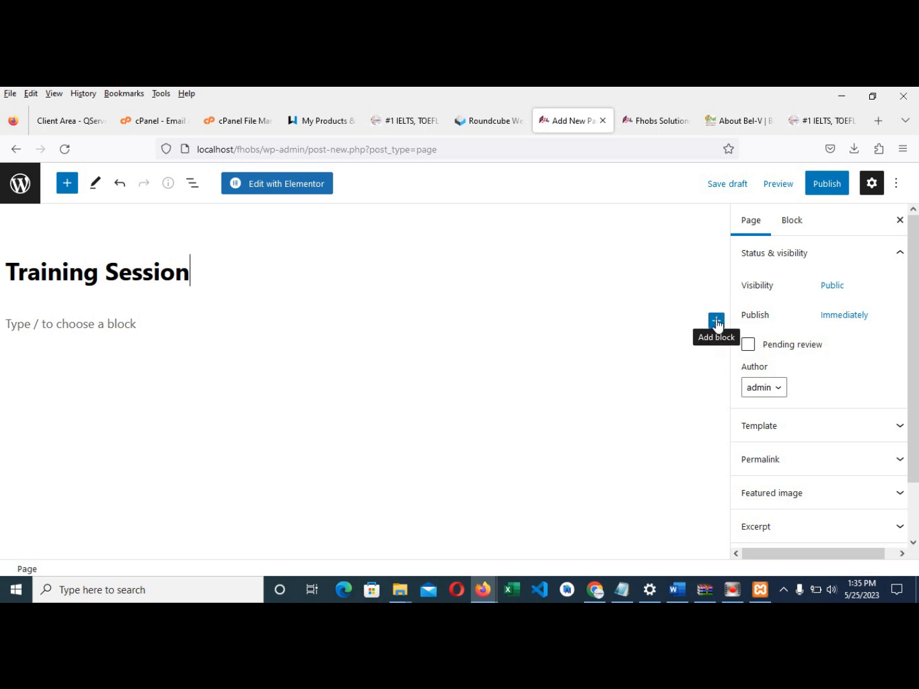
{"action": "left_click", "coordinate": [716, 322]}
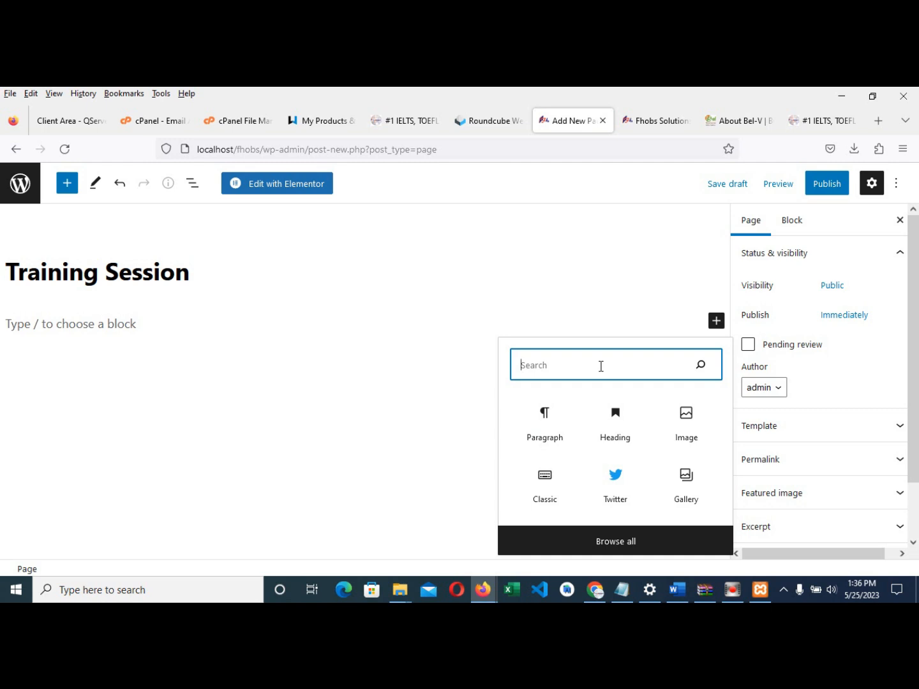
{"action": "type", "text": "class"}
{"action": "left_click", "coordinate": [557, 432]}
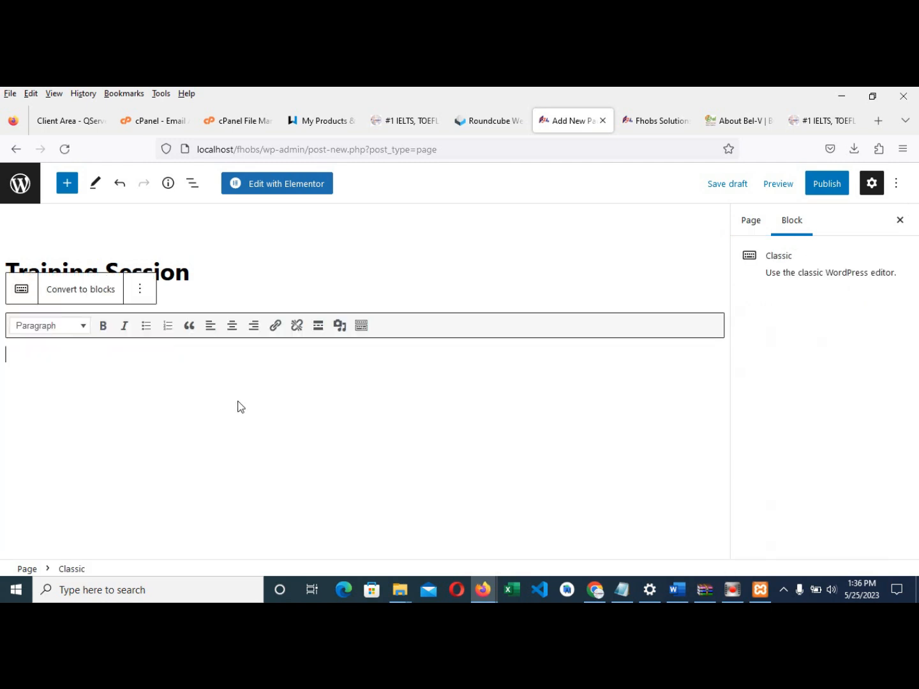
- Add 'Our Recent Images from our oversea training' as a centred italic Heading 2
{"action": "type", "text": "Our Rece"}
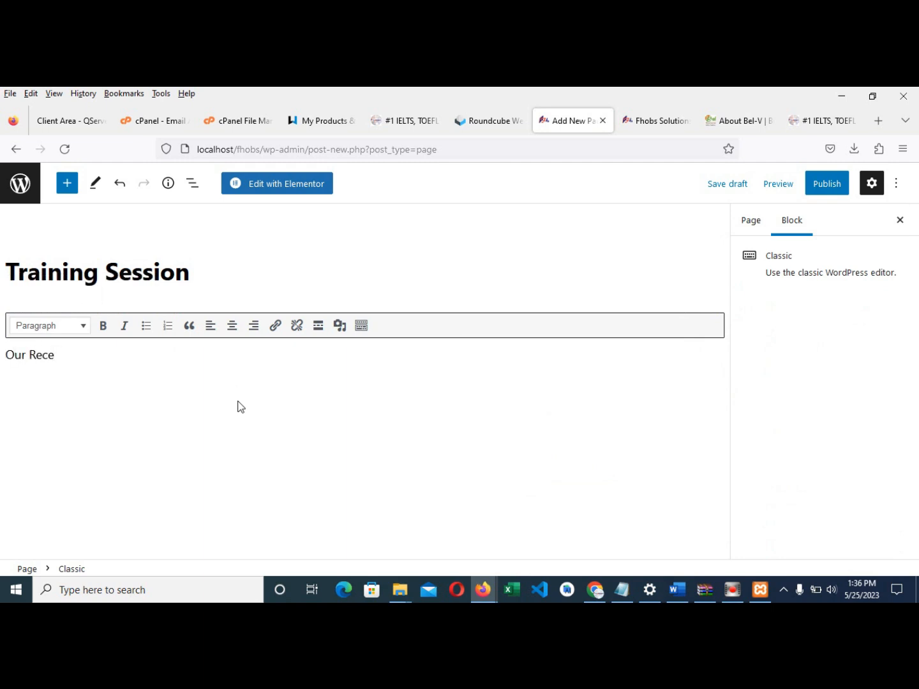
{"action": "type", "text": "nt Images from our oversea"}
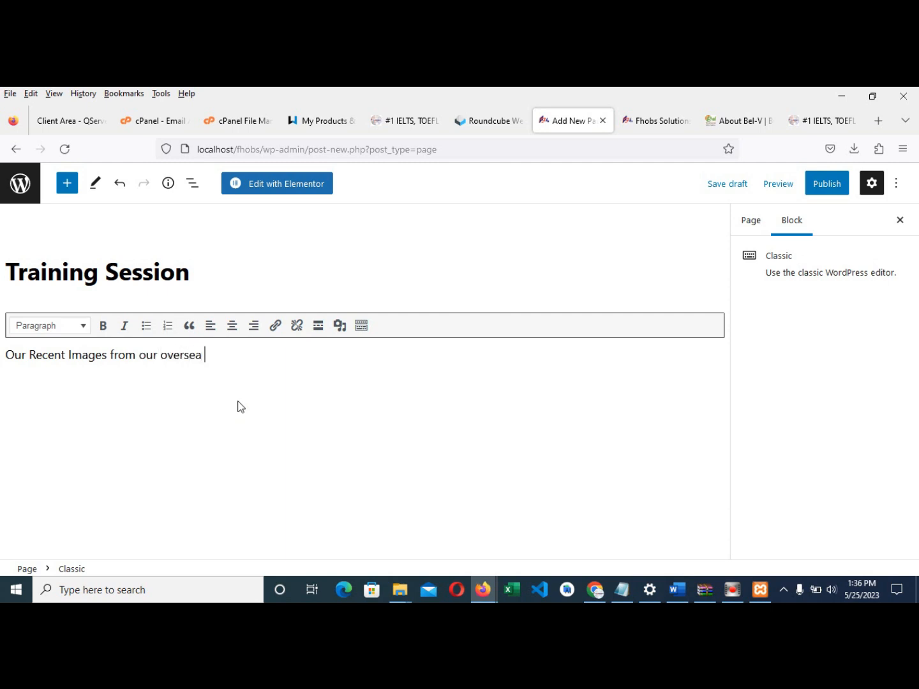
{"action": "type", "text": " training trip"}
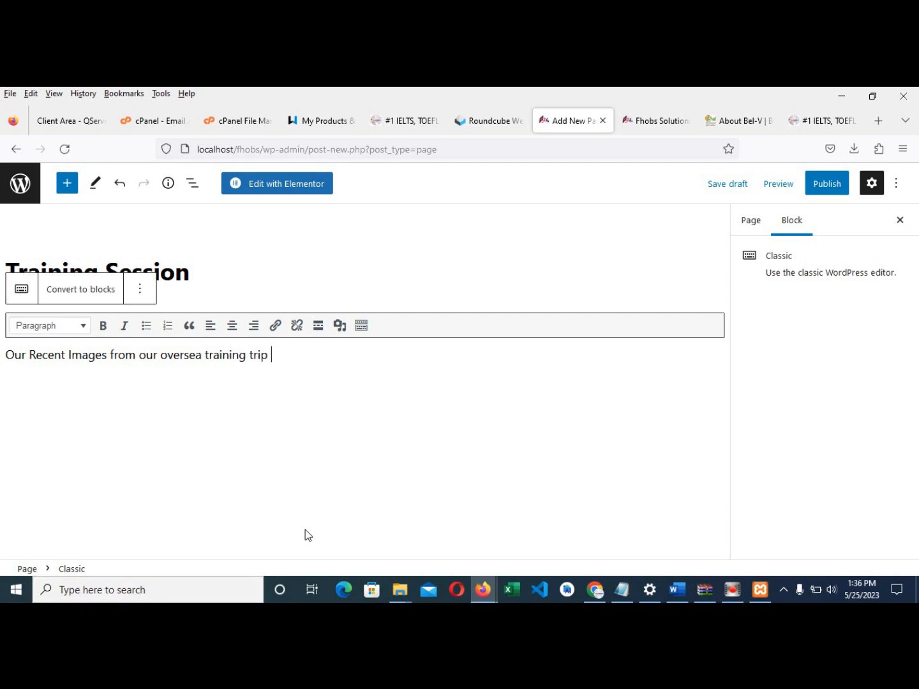
{"action": "left_click_drag", "start_coordinate": [301, 355], "coordinate": [2, 339]}
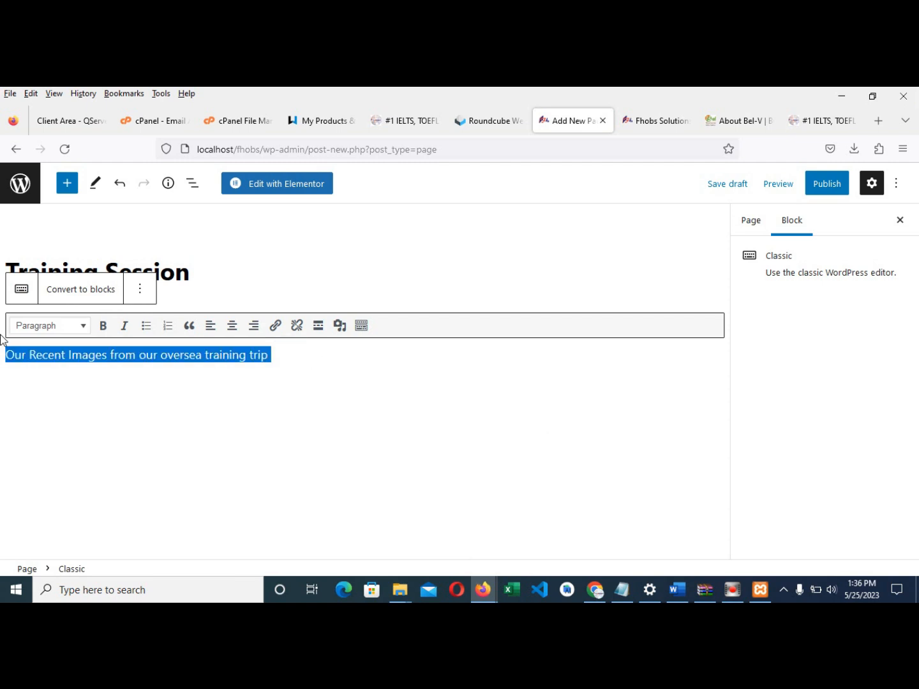
{"action": "left_click", "coordinate": [59, 332]}
{"action": "left_click", "coordinate": [78, 406]}
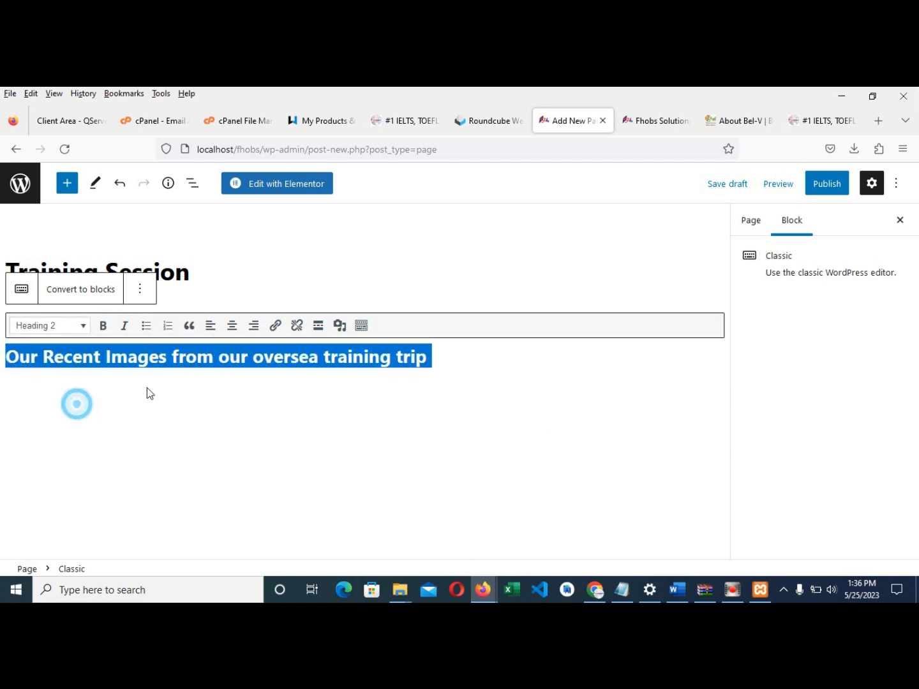
{"action": "left_click", "coordinate": [232, 330]}
{"action": "left_click", "coordinate": [124, 327]}
{"action": "left_click", "coordinate": [306, 427]}
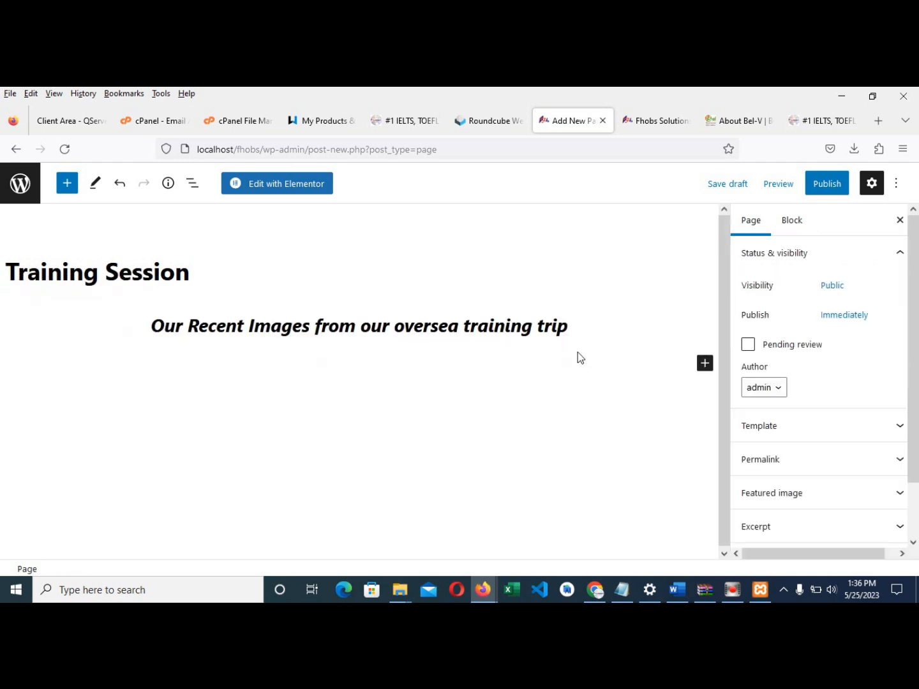
- Add an empty Gallery block below the heading
{"action": "left_click", "coordinate": [705, 365]}
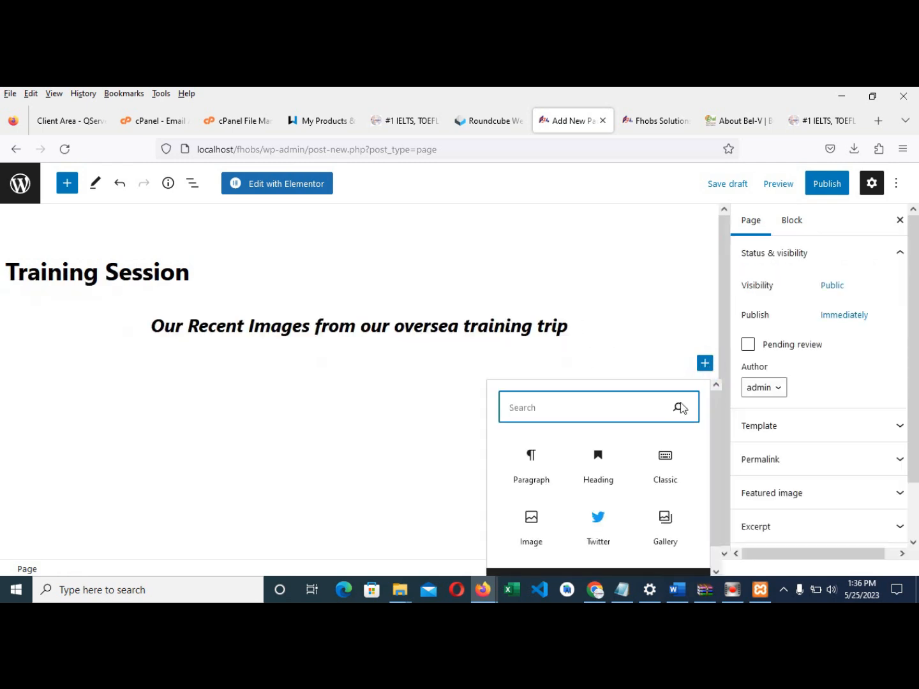
{"action": "scroll", "coordinate": [605, 463], "scroll_direction": "down", "scroll_amount": 1}
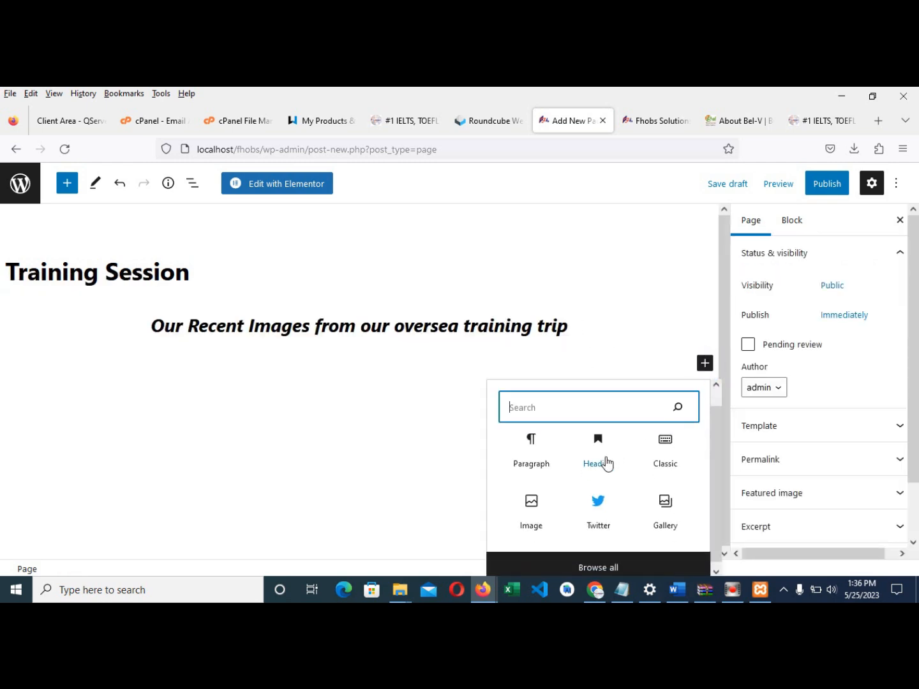
{"action": "left_click", "coordinate": [664, 503]}
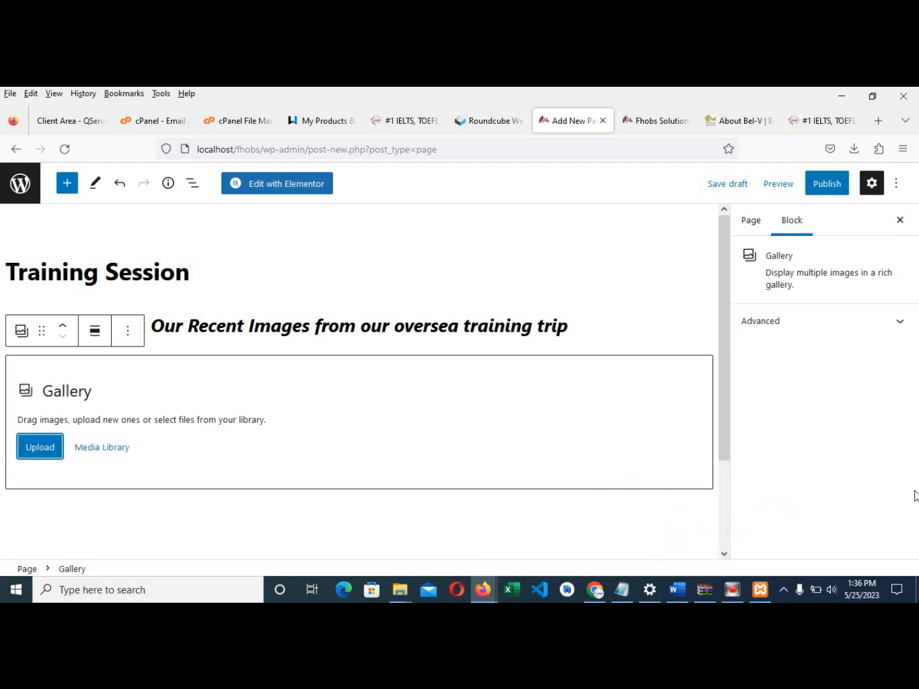
- Start a gallery upload and browse to D:\Clients\fhobs solutions\Refined
{"action": "left_click", "coordinate": [28, 449]}
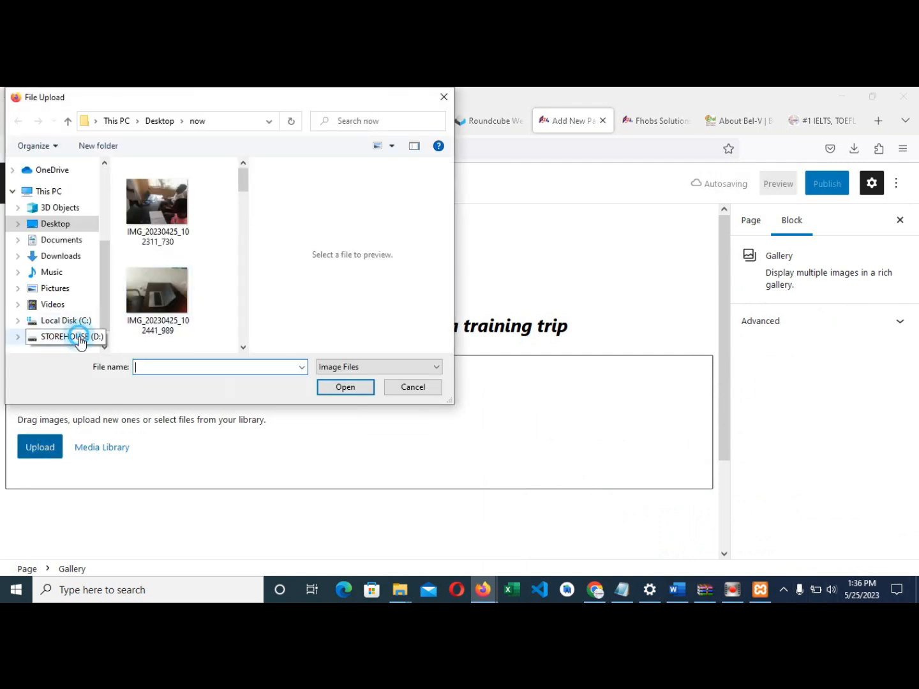
{"action": "left_click", "coordinate": [75, 337]}
{"action": "double_click", "coordinate": [160, 256]}
{"action": "left_click", "coordinate": [169, 242]}
{"action": "key", "text": "f"}
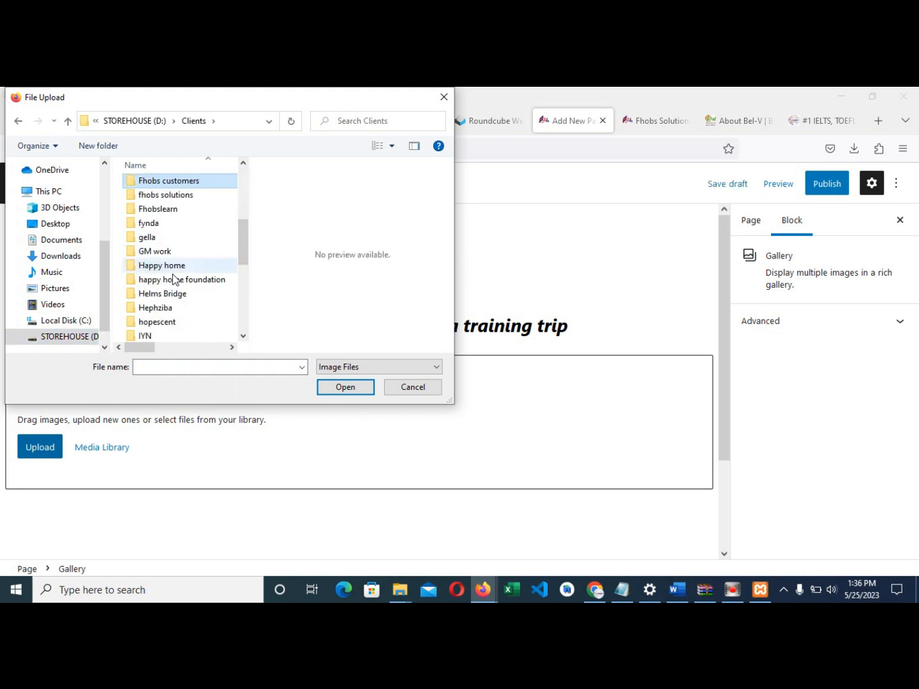
{"action": "scroll", "coordinate": [174, 280], "scroll_direction": "down", "scroll_amount": 1}
{"action": "scroll", "coordinate": [171, 219], "scroll_direction": "up", "scroll_amount": 1}
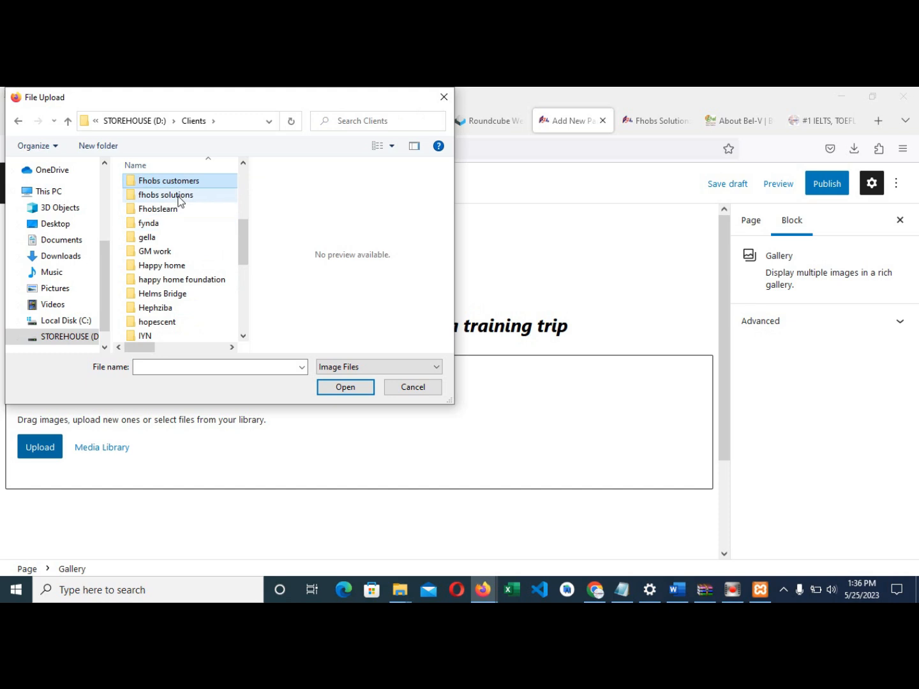
{"action": "double_click", "coordinate": [177, 196]}
{"action": "left_click", "coordinate": [167, 256]}
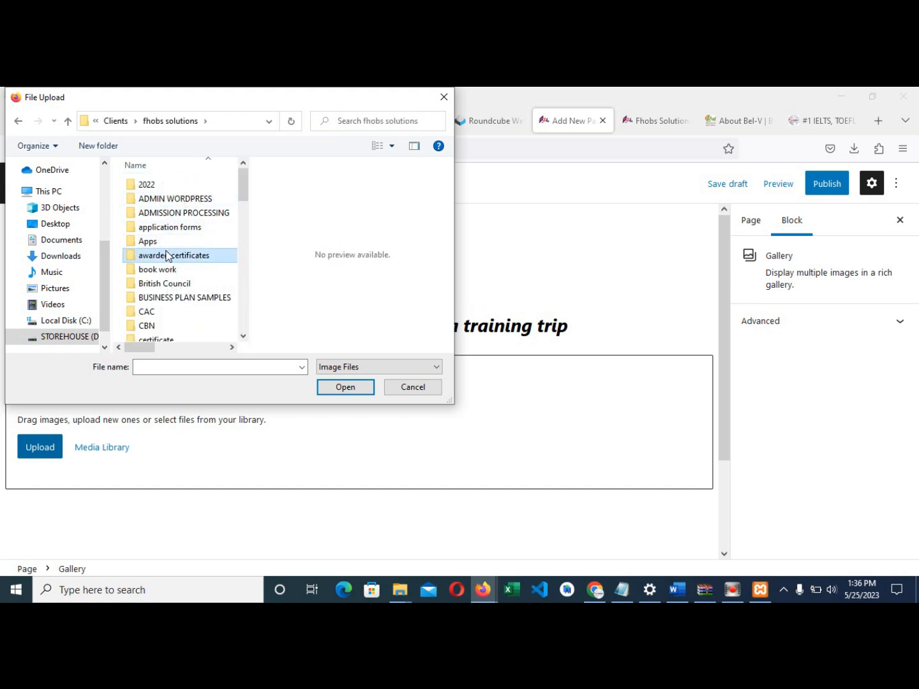
{"action": "scroll", "coordinate": [167, 255], "scroll_direction": "down", "scroll_amount": 6}
{"action": "double_click", "coordinate": [153, 205]}
{"action": "scroll", "coordinate": [192, 248], "scroll_direction": "down", "scroll_amount": 3}
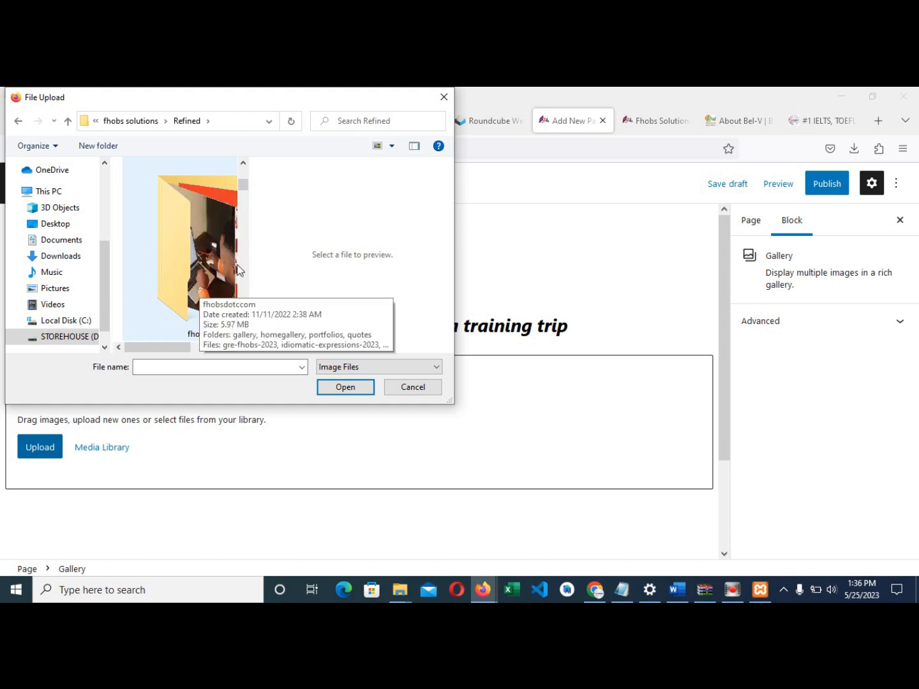
- Open the fhobsdotccom\gallery folder, select all the photos and upload them into the gallery
{"action": "left_click_drag", "start_coordinate": [449, 401], "coordinate": [664, 494]}
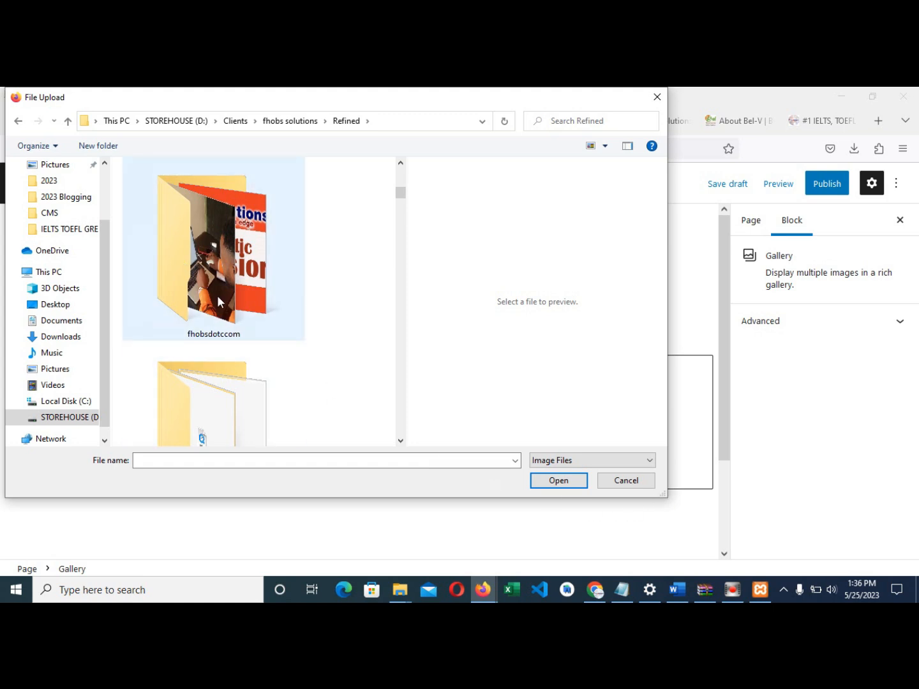
{"action": "scroll", "coordinate": [258, 329], "scroll_direction": "down", "scroll_amount": 3}
{"action": "scroll", "coordinate": [254, 361], "scroll_direction": "up", "scroll_amount": 3}
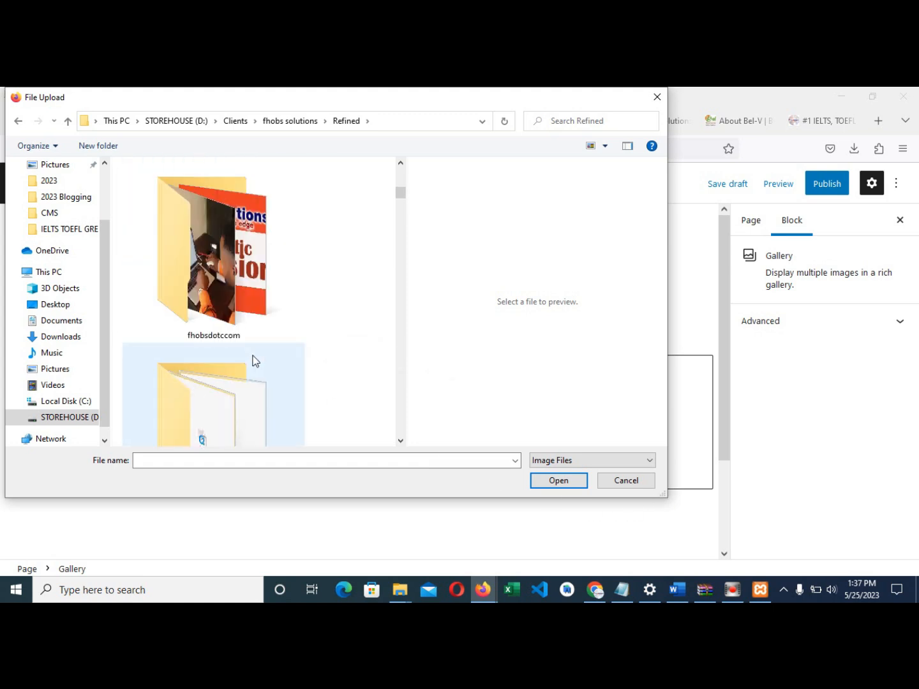
{"action": "double_click", "coordinate": [232, 286]}
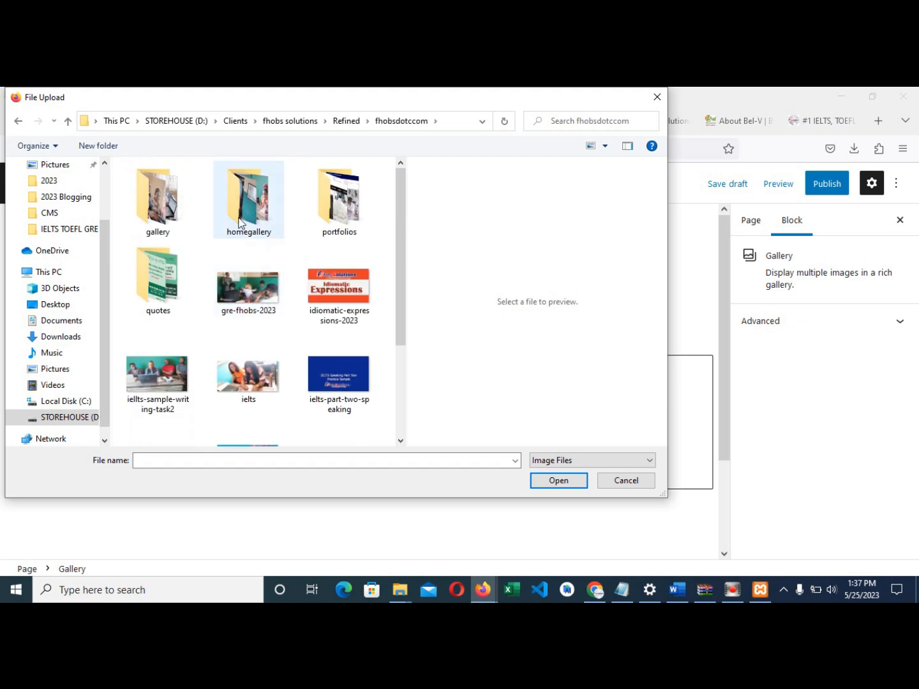
{"action": "double_click", "coordinate": [158, 205]}
{"action": "left_click", "coordinate": [266, 318]}
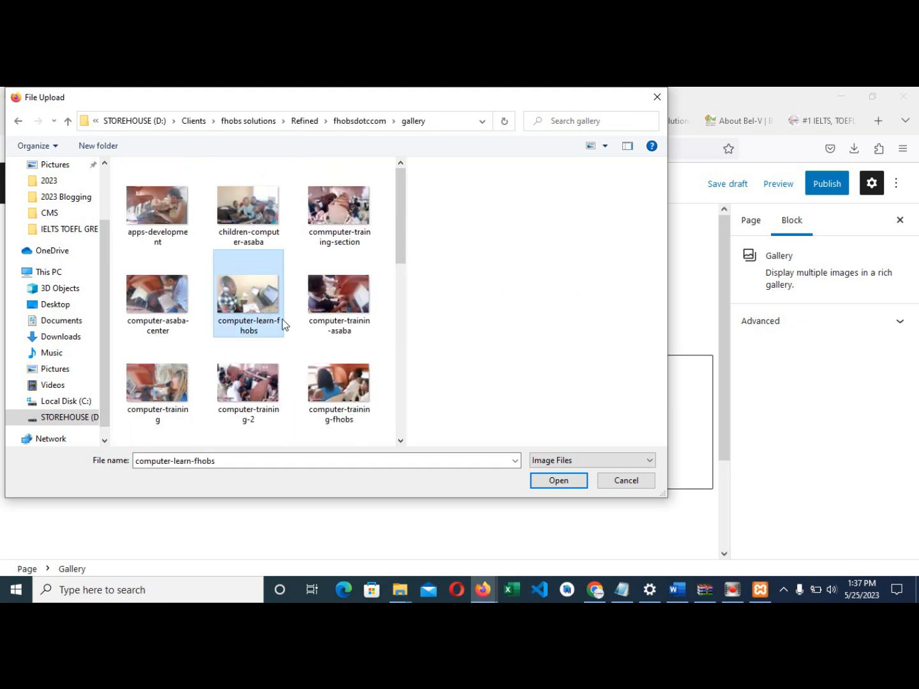
{"action": "scroll", "coordinate": [313, 344], "scroll_direction": "down", "scroll_amount": 5}
{"action": "scroll", "coordinate": [306, 345], "scroll_direction": "up", "scroll_amount": 4}
{"action": "key", "text": "ctrl+a"}
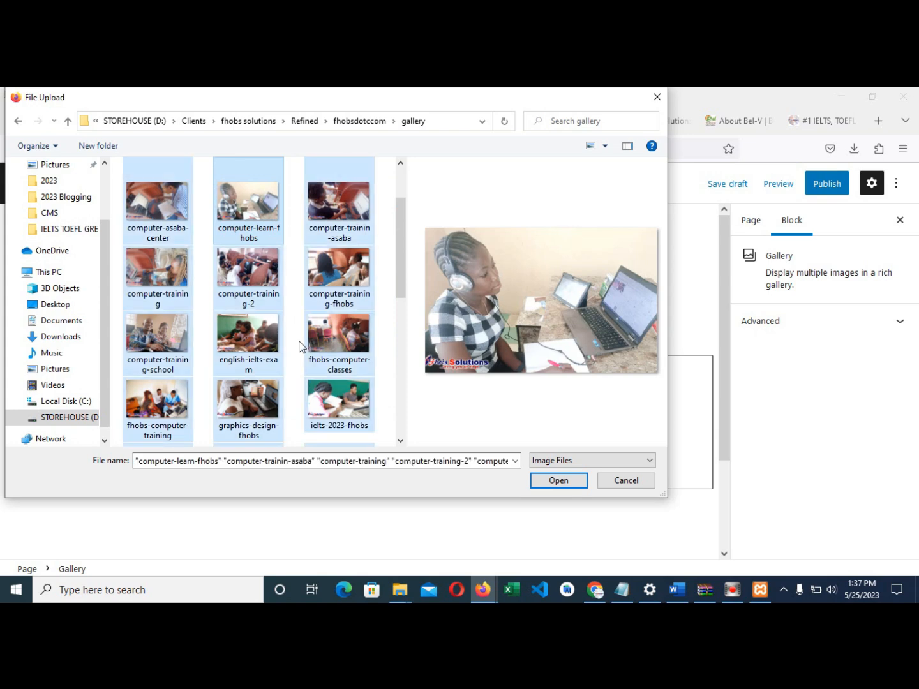
{"action": "left_click", "coordinate": [546, 482]}
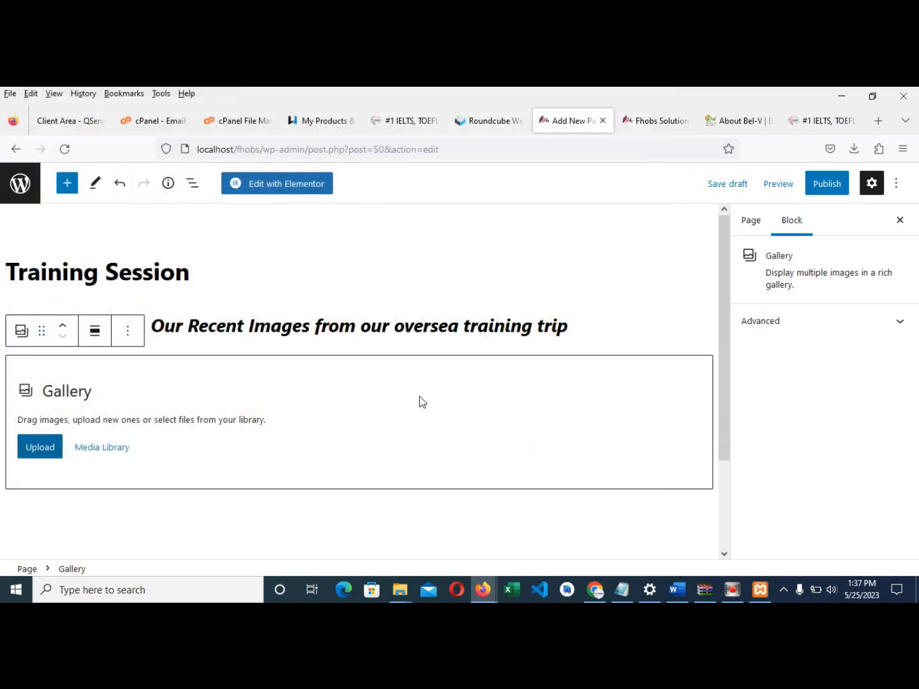
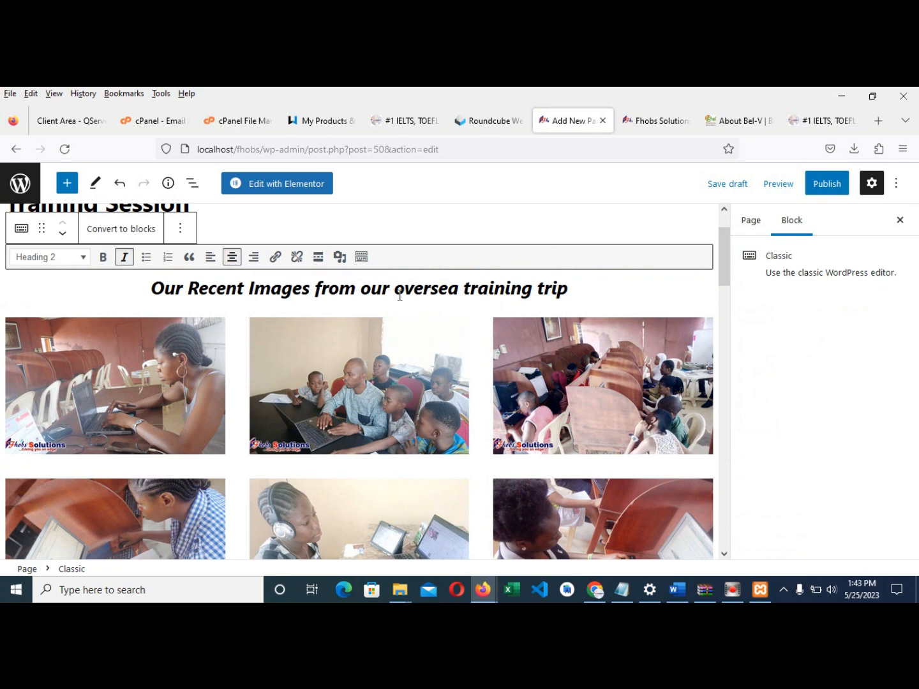
- Select the Training Session gallery block and look over its block conversion options
{"action": "left_click", "coordinate": [631, 298]}
{"action": "left_click_drag", "start_coordinate": [722, 256], "coordinate": [724, 241]}
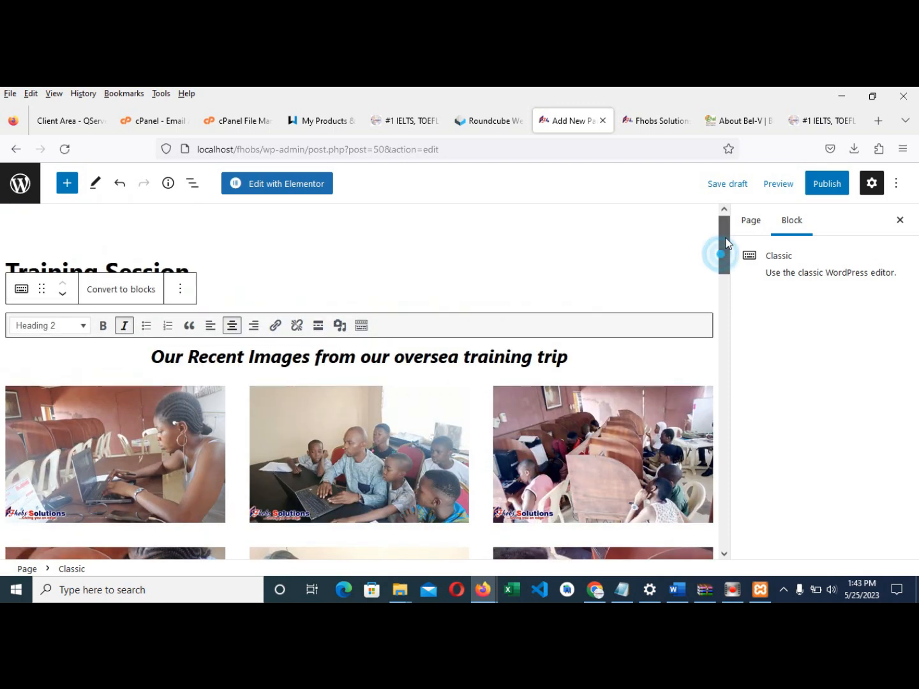
{"action": "scroll", "coordinate": [281, 356], "scroll_direction": "down", "scroll_amount": 2}
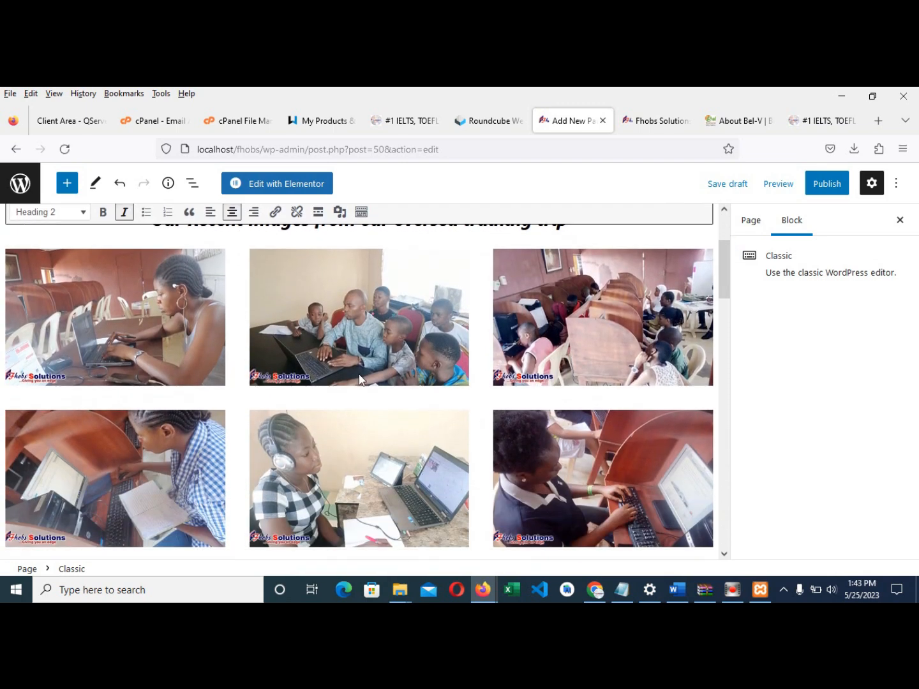
{"action": "scroll", "coordinate": [483, 395], "scroll_direction": "down", "scroll_amount": 4}
{"action": "scroll", "coordinate": [423, 387], "scroll_direction": "up", "scroll_amount": 2}
{"action": "scroll", "coordinate": [427, 387], "scroll_direction": "up", "scroll_amount": 4}
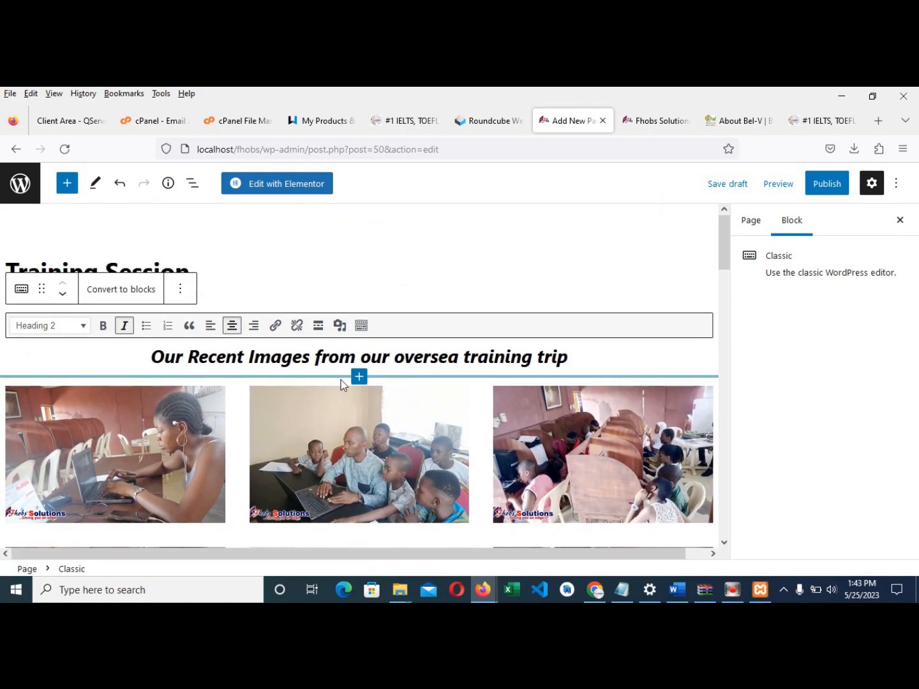
{"action": "scroll", "coordinate": [424, 392], "scroll_direction": "down", "scroll_amount": 4}
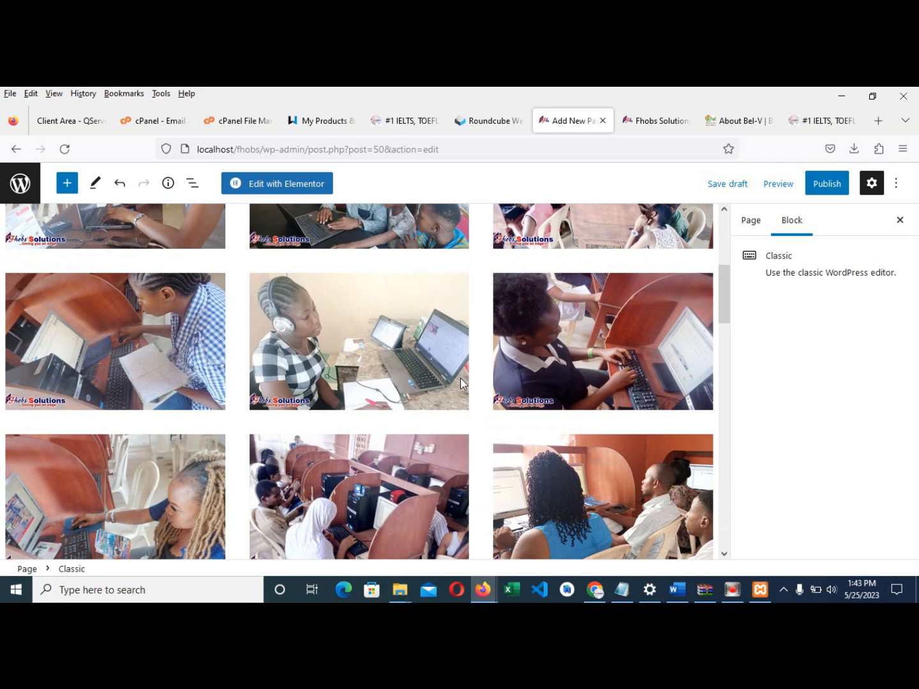
{"action": "scroll", "coordinate": [461, 380], "scroll_direction": "down", "scroll_amount": 1}
{"action": "scroll", "coordinate": [460, 387], "scroll_direction": "down", "scroll_amount": 2}
{"action": "scroll", "coordinate": [461, 392], "scroll_direction": "down", "scroll_amount": 4}
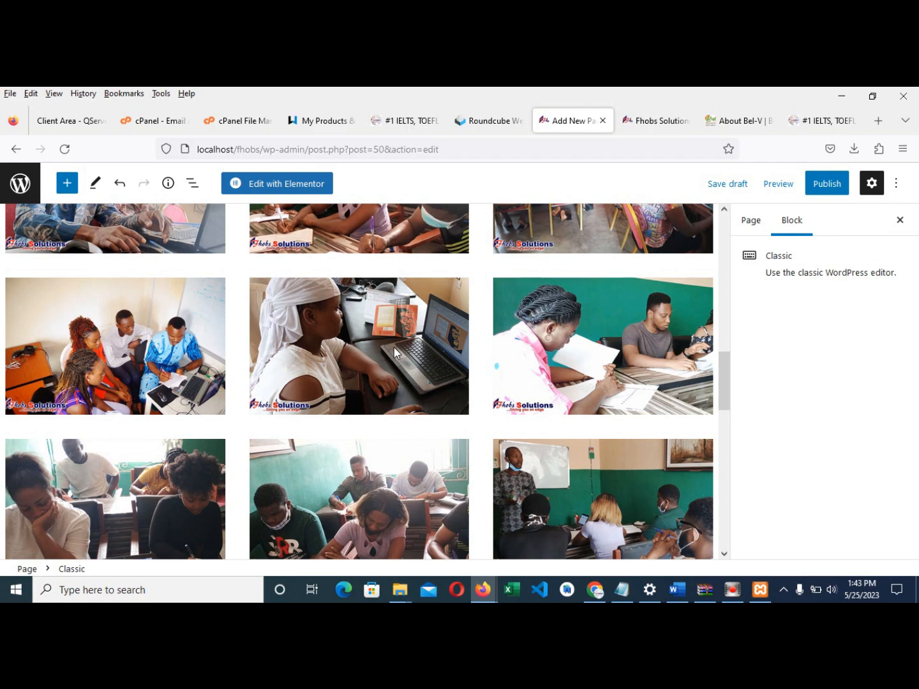
{"action": "scroll", "coordinate": [348, 331], "scroll_direction": "up", "scroll_amount": 8}
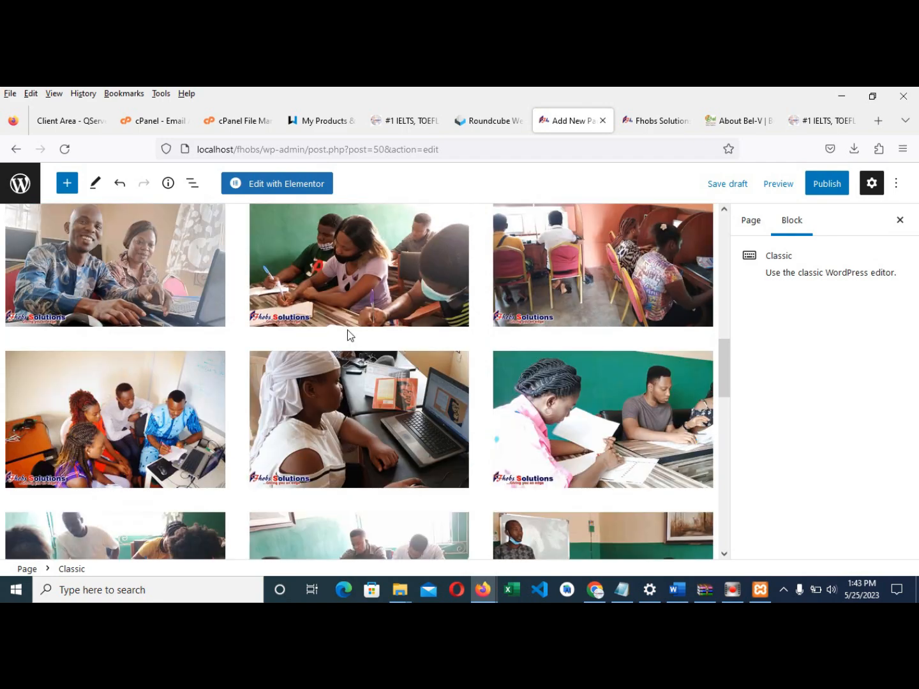
{"action": "scroll", "coordinate": [348, 333], "scroll_direction": "up", "scroll_amount": 5}
{"action": "scroll", "coordinate": [229, 377], "scroll_direction": "down", "scroll_amount": 8}
{"action": "scroll", "coordinate": [558, 425], "scroll_direction": "down", "scroll_amount": 10}
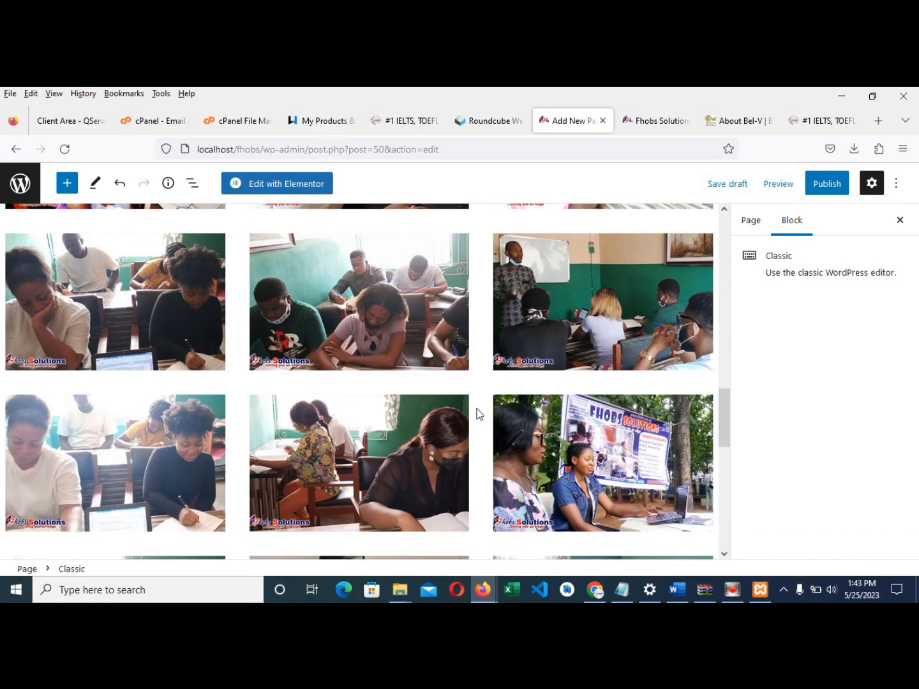
{"action": "scroll", "coordinate": [258, 326], "scroll_direction": "up", "scroll_amount": 8}
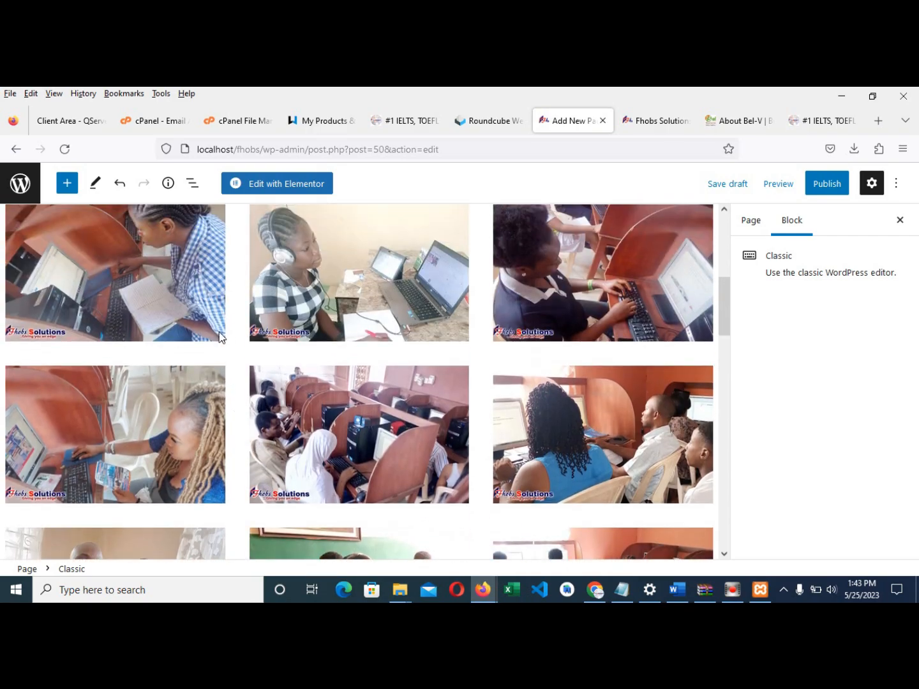
{"action": "left_click", "coordinate": [241, 326]}
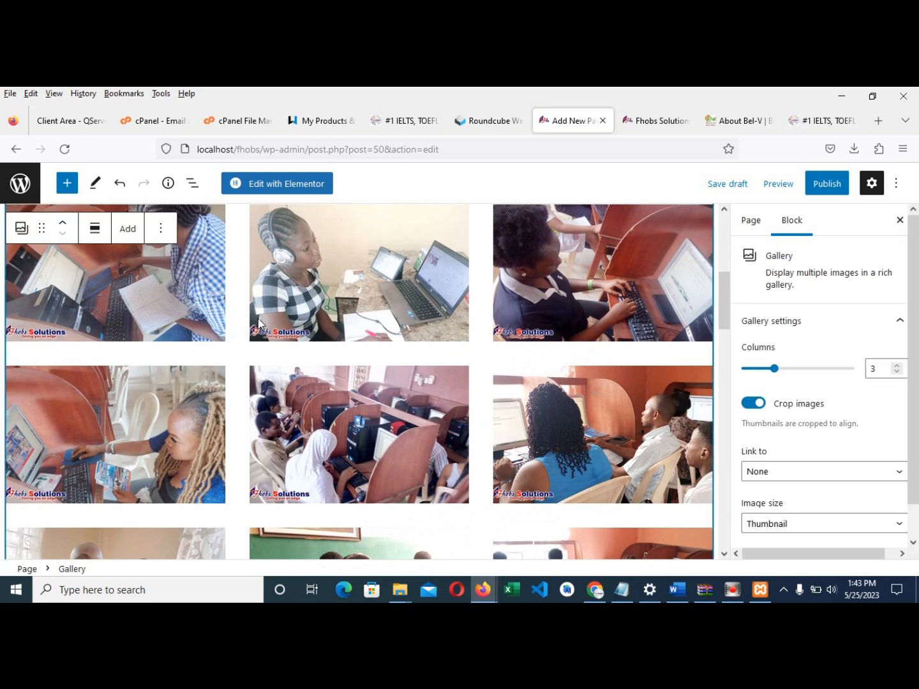
{"action": "scroll", "coordinate": [250, 322], "scroll_direction": "up", "scroll_amount": 3}
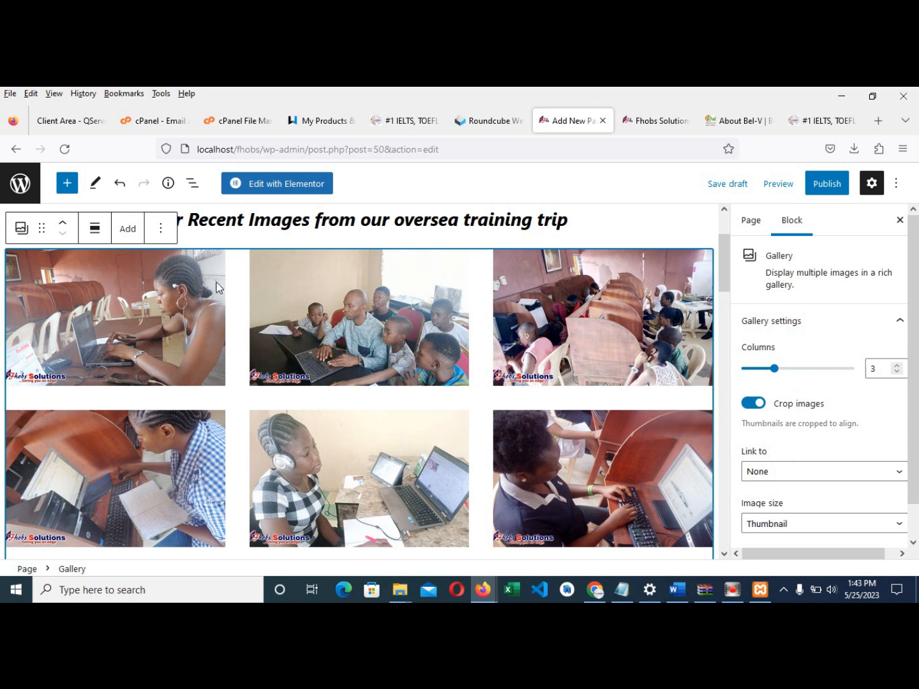
{"action": "left_click", "coordinate": [23, 236]}
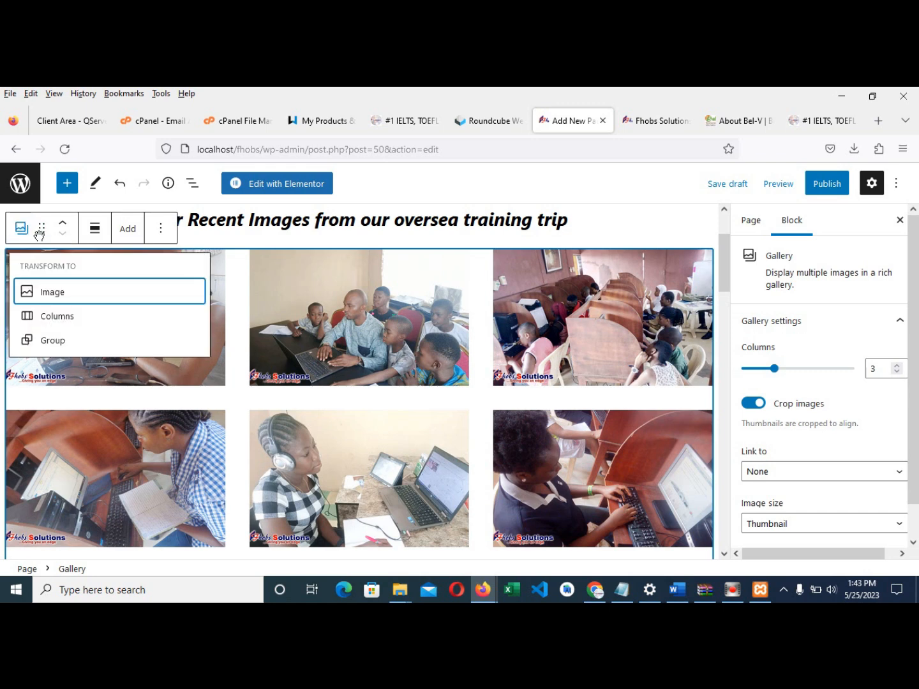
{"action": "left_click", "coordinate": [231, 351]}
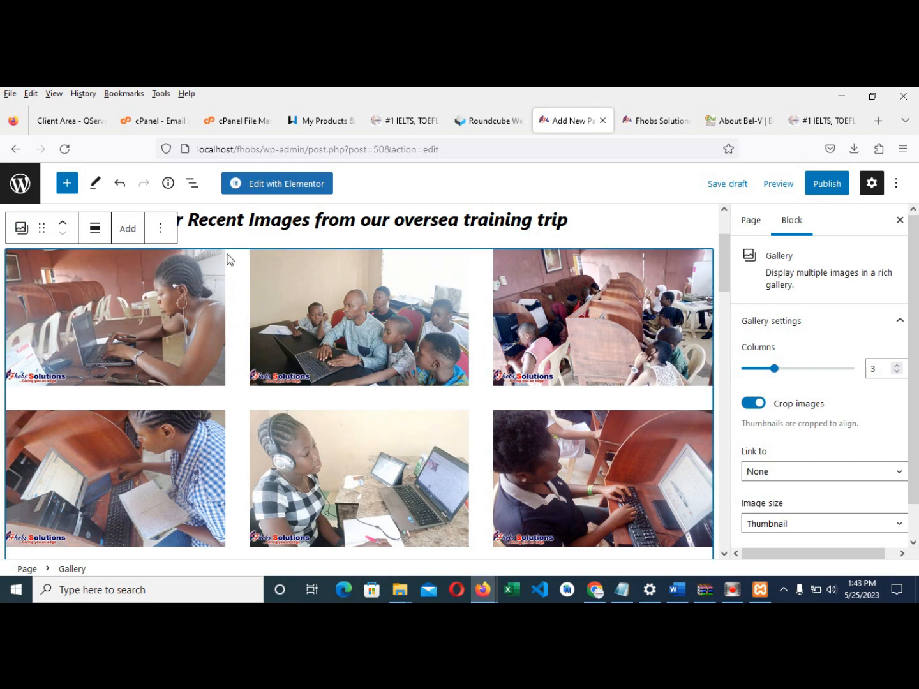
- Set the gallery's Link to option to Media File and turn on Open in new tab
{"action": "scroll", "coordinate": [446, 383], "scroll_direction": "down", "scroll_amount": 3}
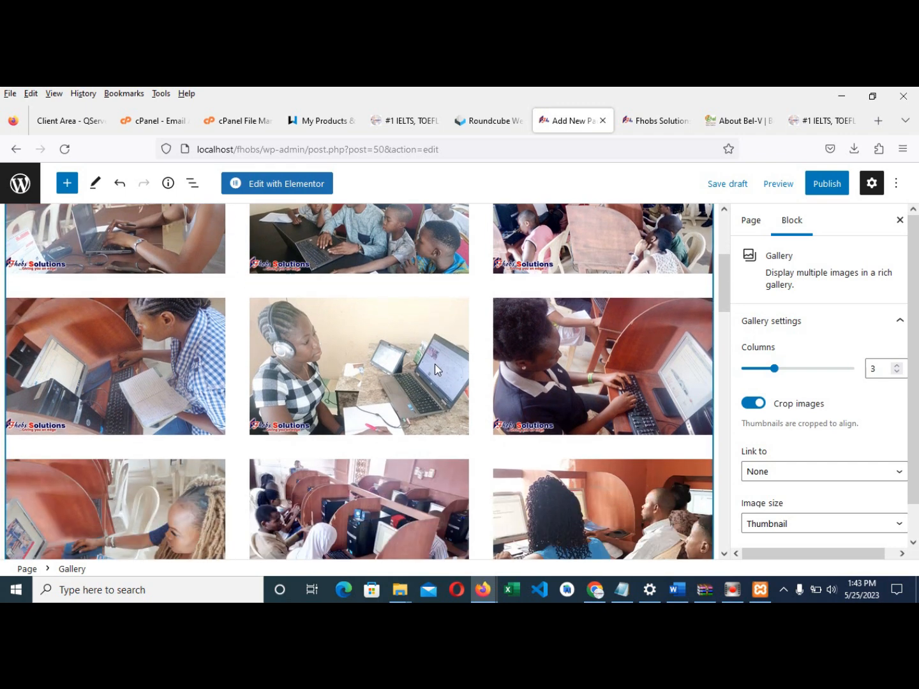
{"action": "scroll", "coordinate": [778, 462], "scroll_direction": "down", "scroll_amount": 1}
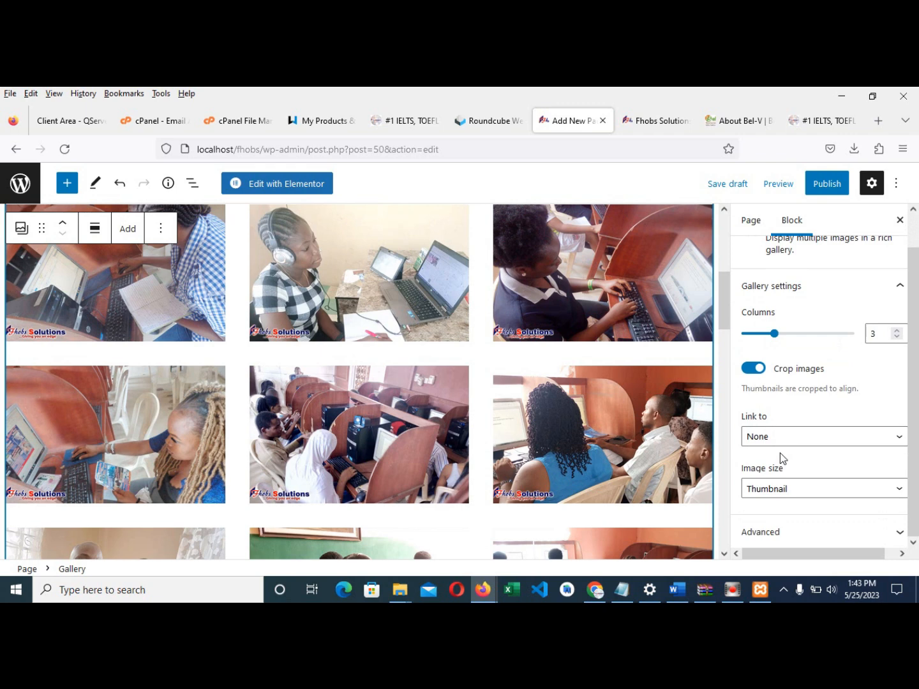
{"action": "left_click", "coordinate": [766, 436]}
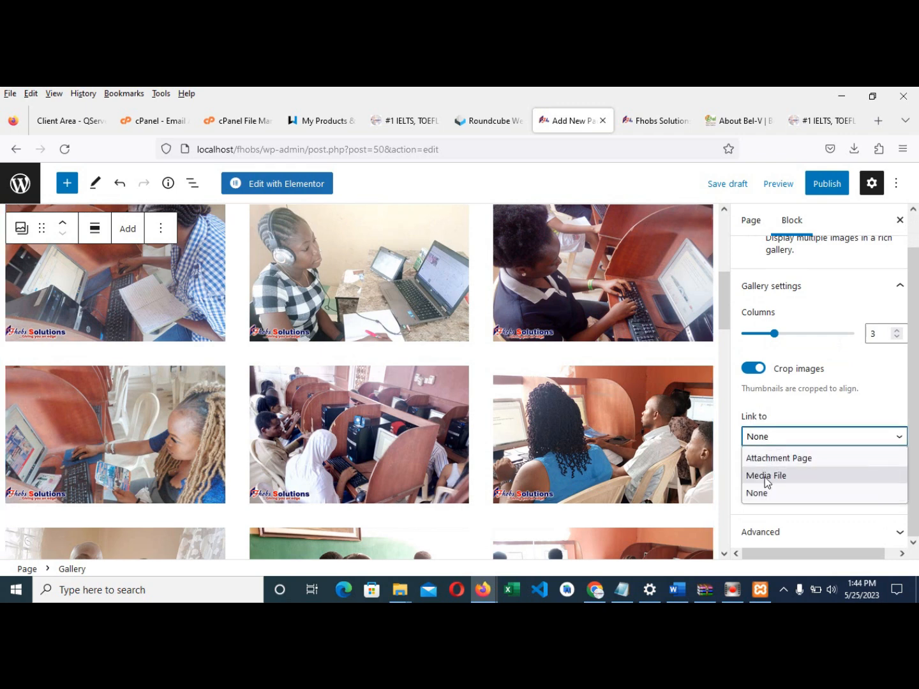
{"action": "left_click", "coordinate": [768, 475]}
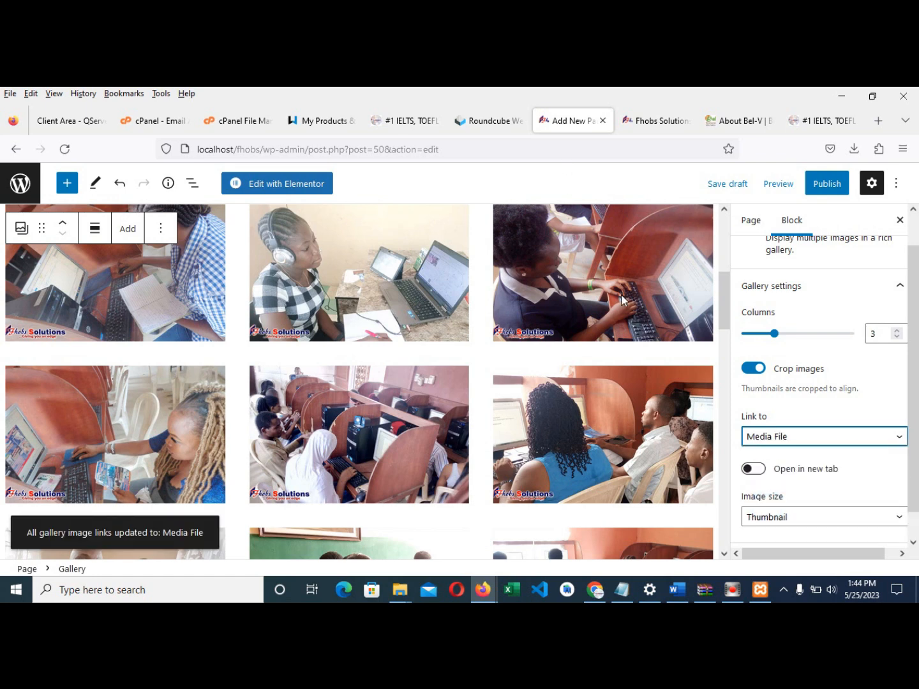
{"action": "left_click", "coordinate": [782, 435]}
{"action": "left_click", "coordinate": [784, 480]}
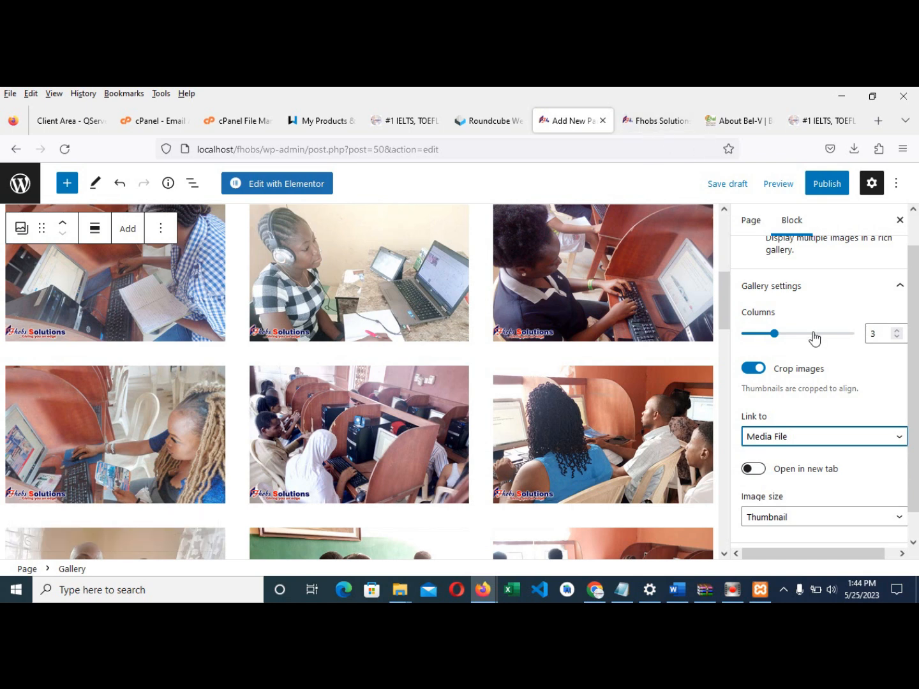
{"action": "left_click", "coordinate": [758, 470]}
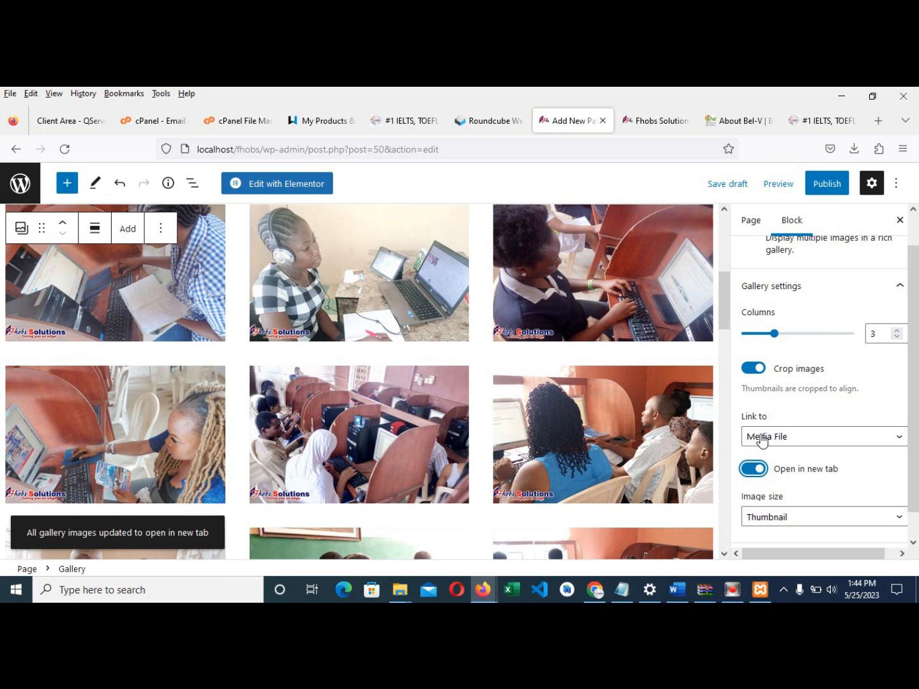
{"action": "scroll", "coordinate": [760, 440], "scroll_direction": "up", "scroll_amount": 1}
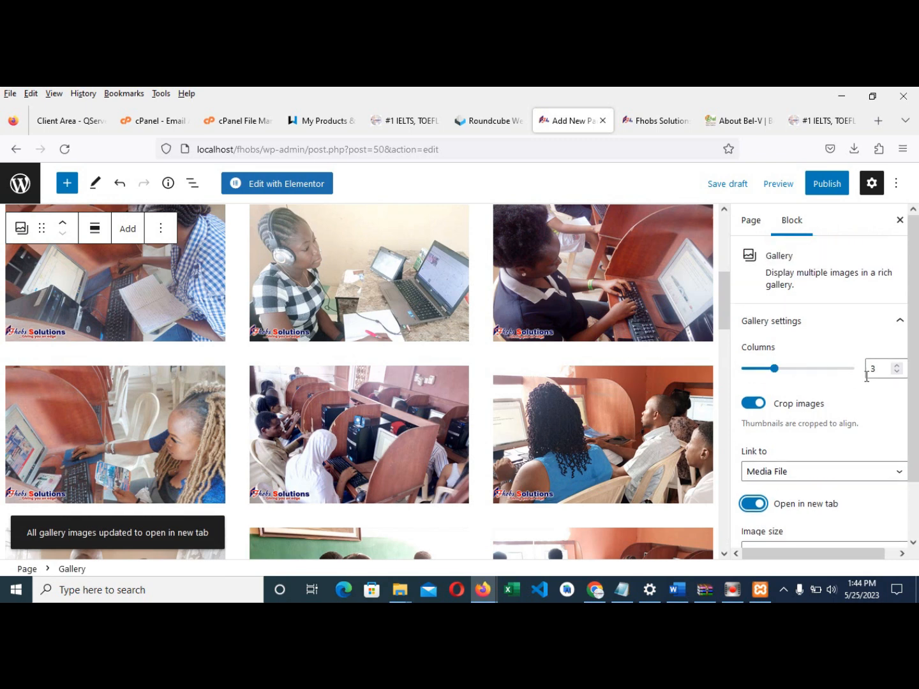
{"action": "scroll", "coordinate": [269, 363], "scroll_direction": "up", "scroll_amount": 2}
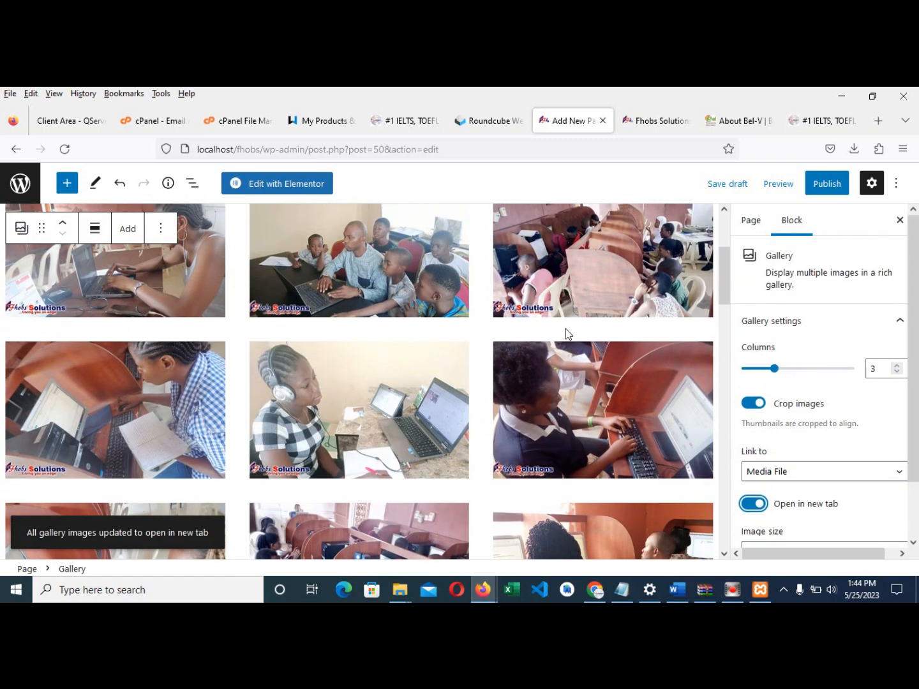
{"action": "scroll", "coordinate": [548, 370], "scroll_direction": "up", "scroll_amount": 3}
{"action": "scroll", "coordinate": [551, 386], "scroll_direction": "down", "scroll_amount": 1}
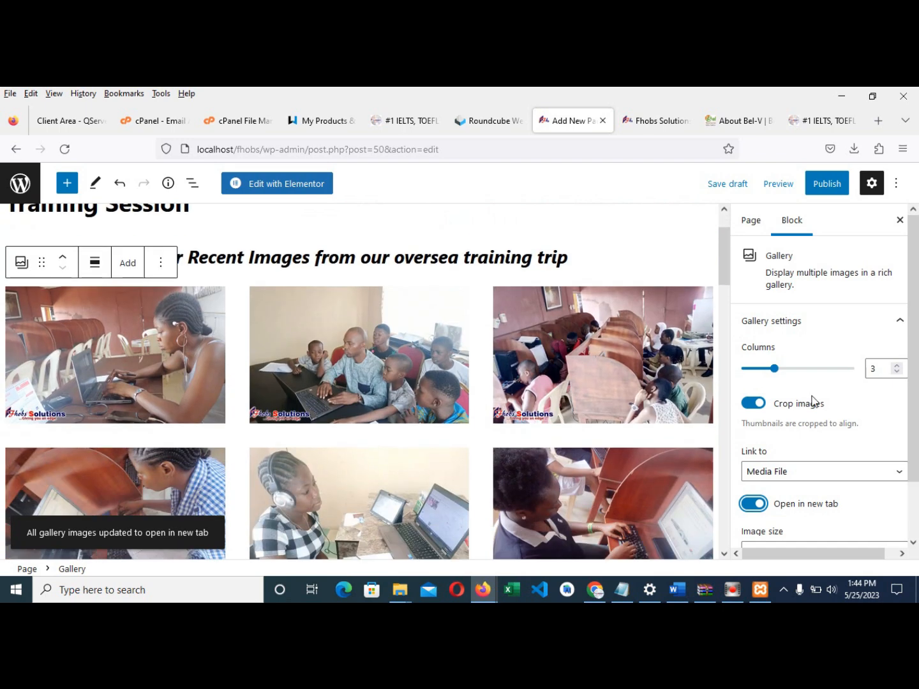
- Try 4 and 2 gallery columns, settle back on 3, and expand the Advanced settings
{"action": "left_click", "coordinate": [896, 366]}
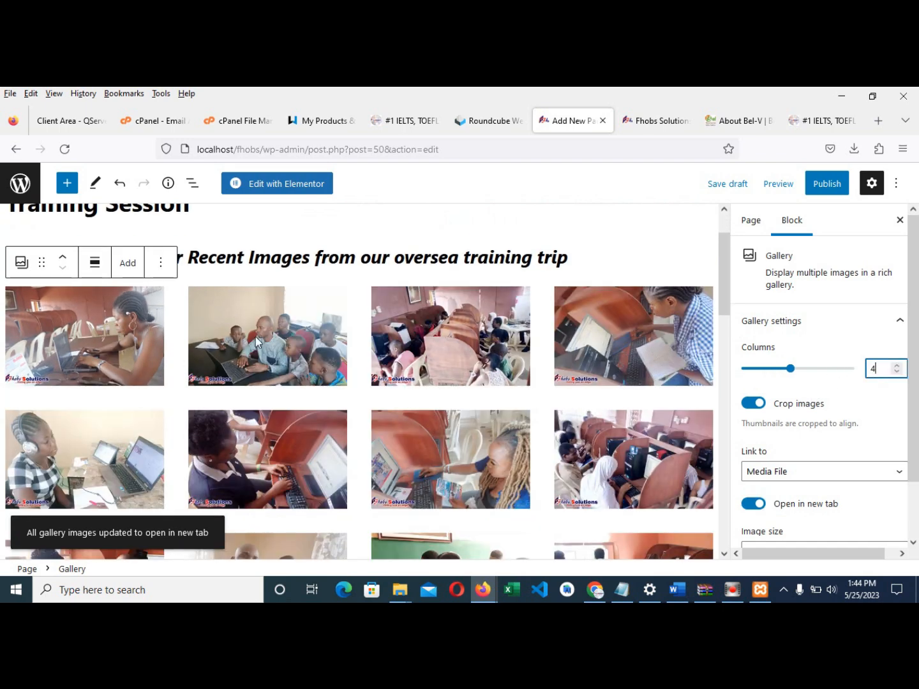
{"action": "left_click", "coordinate": [897, 373]}
{"action": "left_click", "coordinate": [896, 372]}
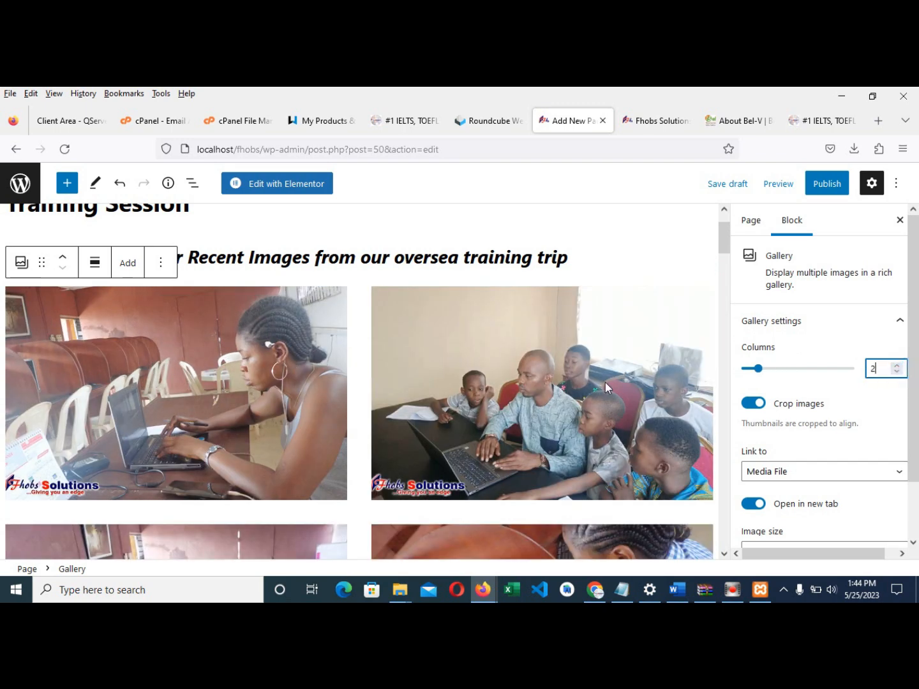
{"action": "left_click", "coordinate": [896, 364]}
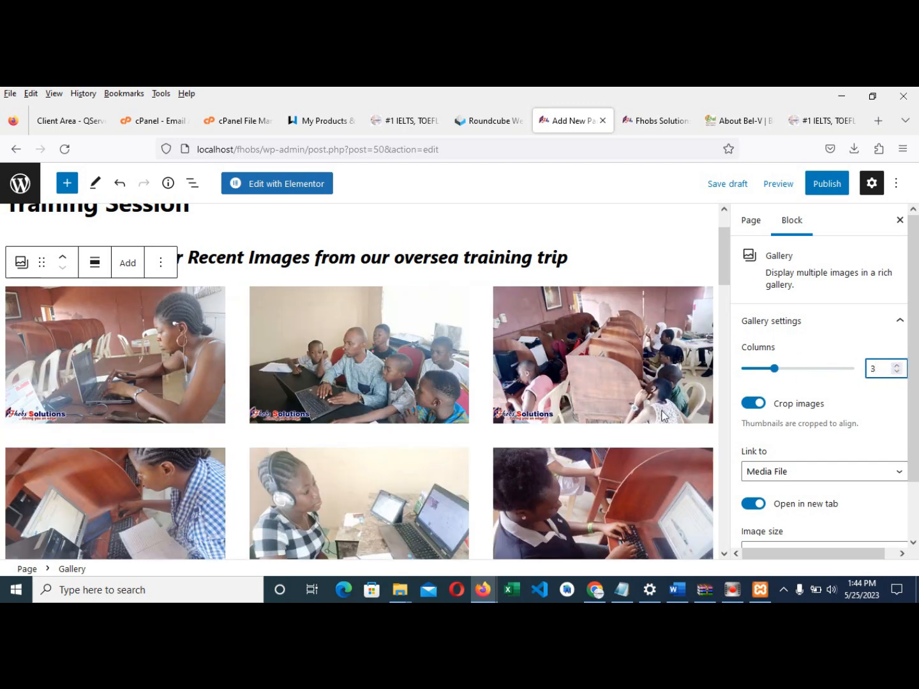
{"action": "scroll", "coordinate": [663, 416], "scroll_direction": "down", "scroll_amount": 2}
{"action": "scroll", "coordinate": [824, 501], "scroll_direction": "down", "scroll_amount": 1}
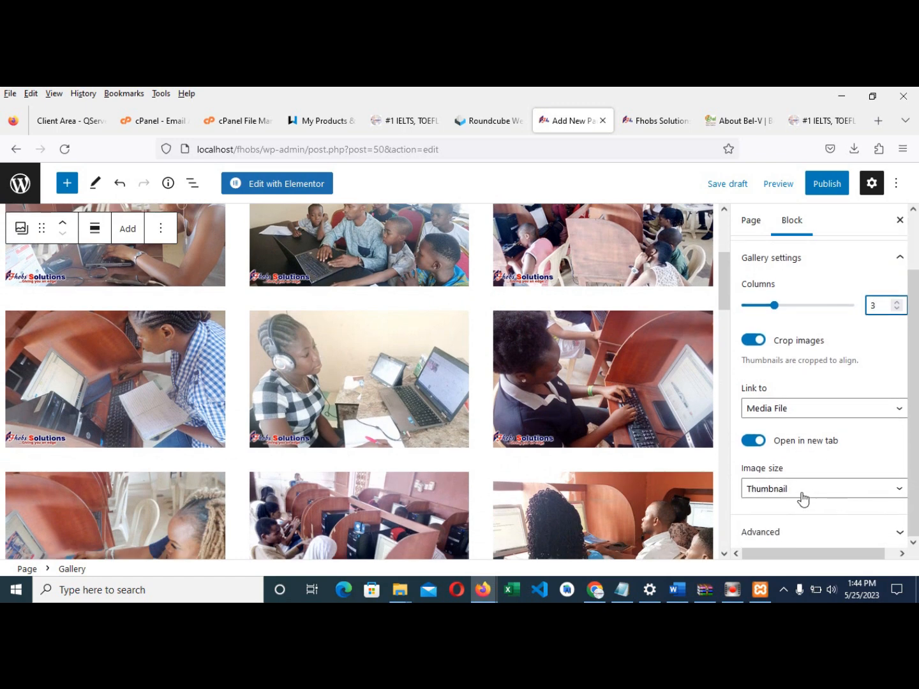
{"action": "left_click", "coordinate": [811, 534]}
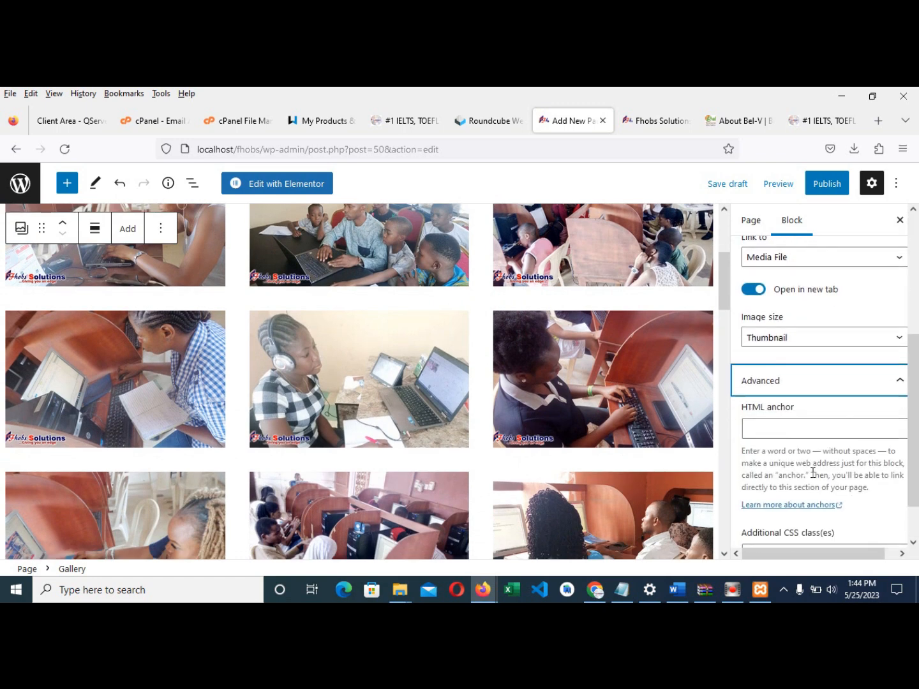
{"action": "scroll", "coordinate": [802, 415], "scroll_direction": "down", "scroll_amount": 1}
{"action": "scroll", "coordinate": [815, 449], "scroll_direction": "up", "scroll_amount": 5}
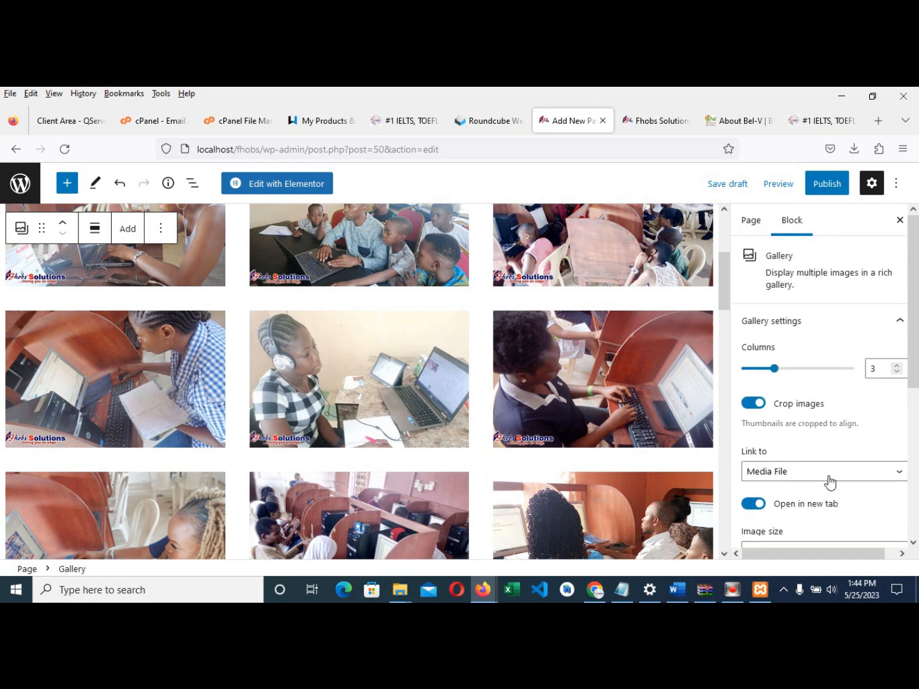
{"action": "scroll", "coordinate": [539, 387], "scroll_direction": "up", "scroll_amount": 3}
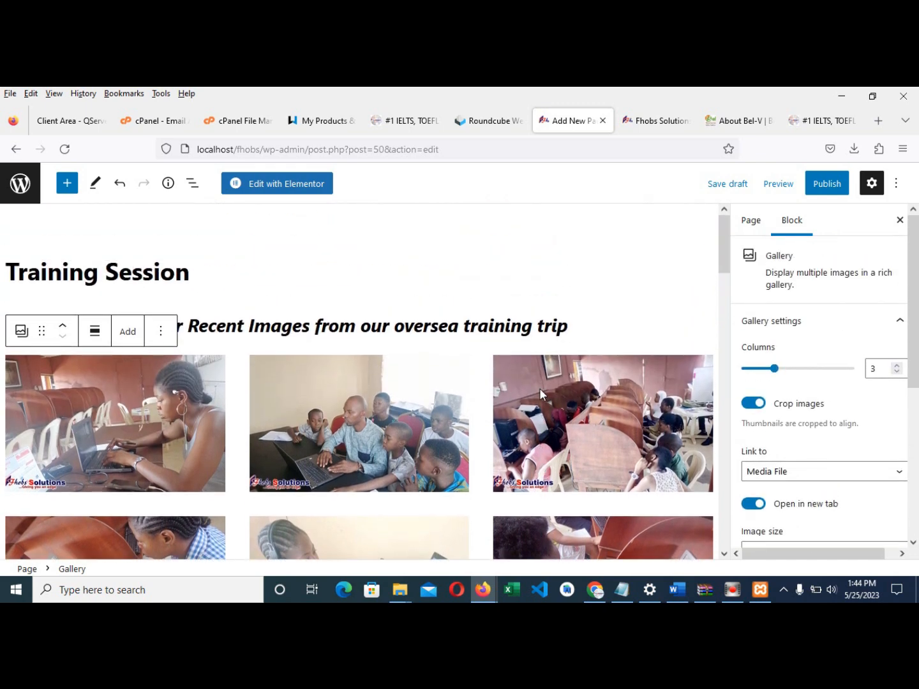
- Publish the Training Session page, confirming in the pre-publish panel, and leave the editor
{"action": "left_click", "coordinate": [829, 183]}
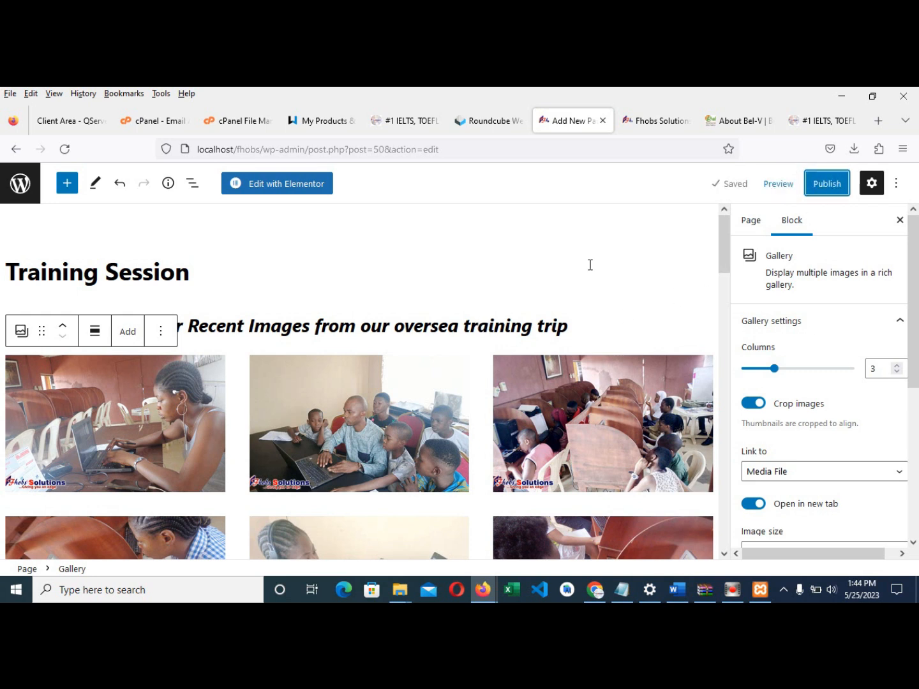
{"action": "left_click", "coordinate": [819, 184]}
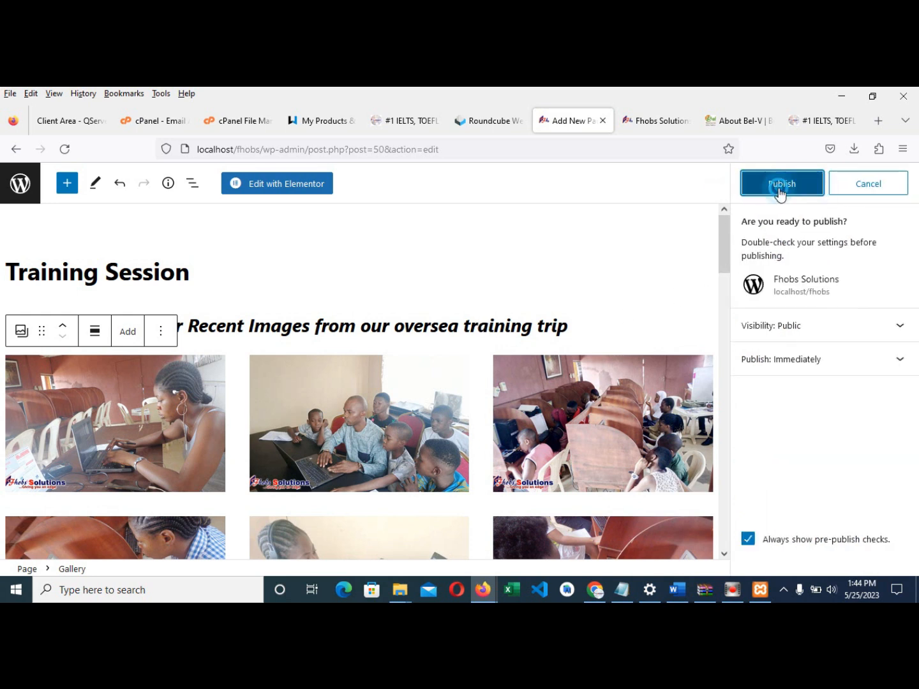
{"action": "left_click", "coordinate": [780, 186]}
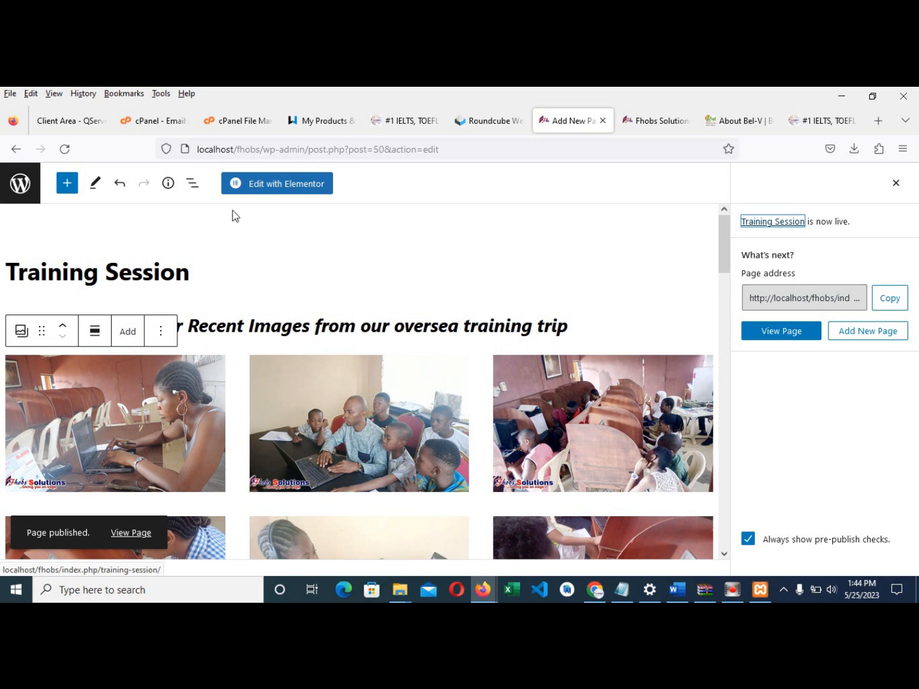
{"action": "left_click", "coordinate": [18, 189]}
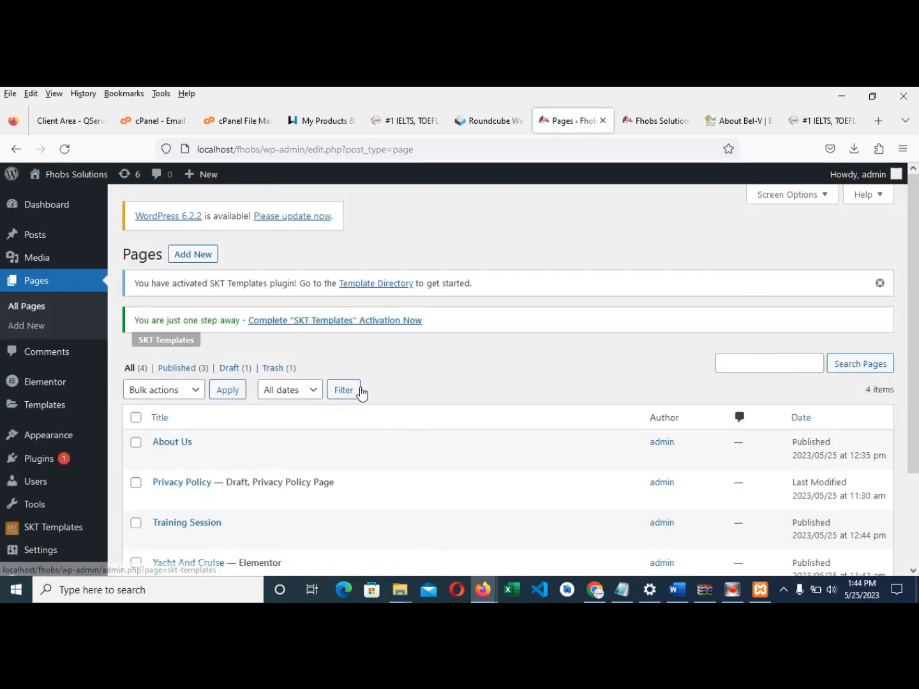
- Review the Pages list: About Us, Training Session, Yacht And Cruise published, Privacy Policy draft
{"action": "scroll", "coordinate": [357, 396], "scroll_direction": "down", "scroll_amount": 2}
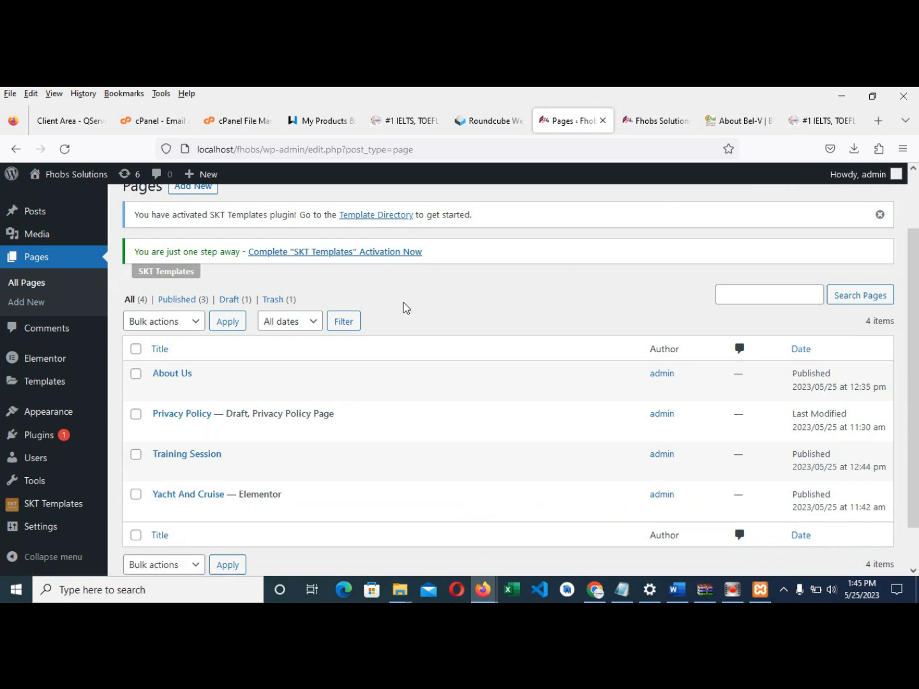
{"action": "scroll", "coordinate": [408, 336], "scroll_direction": "up", "scroll_amount": 2}
{"action": "mouse_move", "coordinate": [57, 444]}
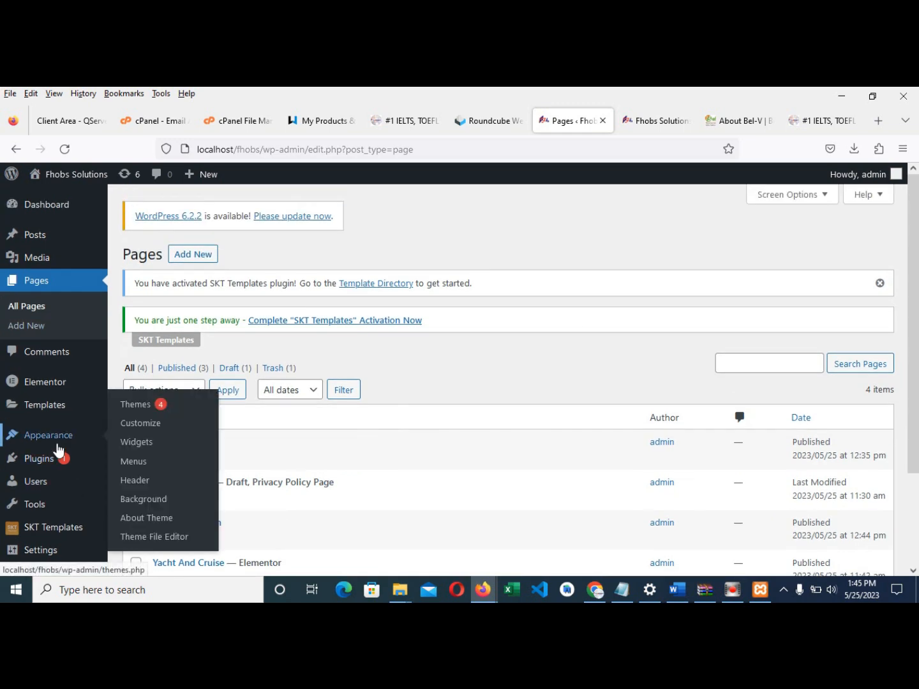
{"action": "scroll", "coordinate": [566, 300], "scroll_direction": "down", "scroll_amount": 1}
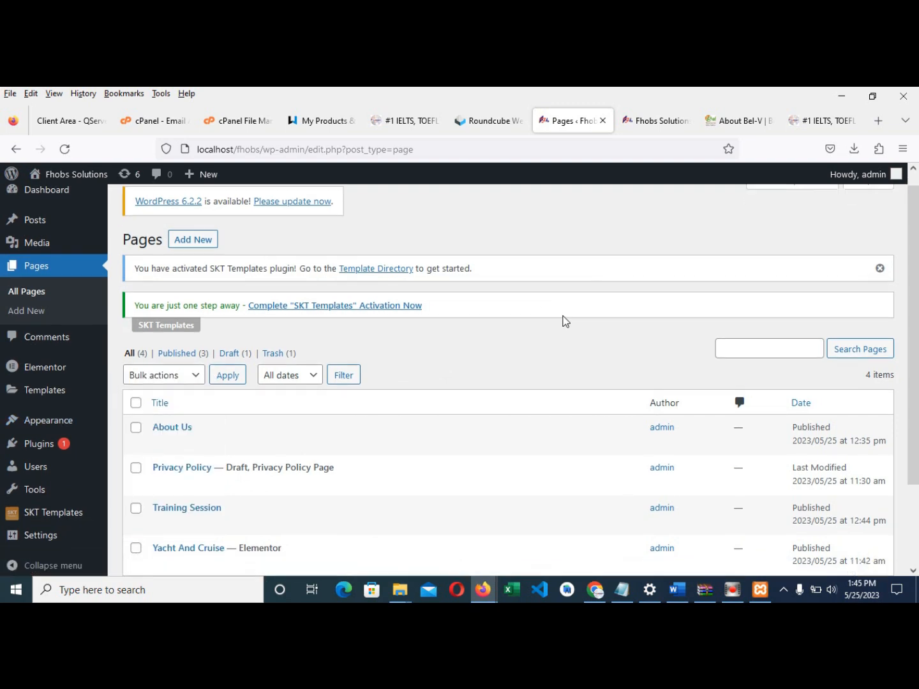
{"action": "scroll", "coordinate": [566, 321], "scroll_direction": "down", "scroll_amount": 2}
{"action": "mouse_move", "coordinate": [28, 441]}
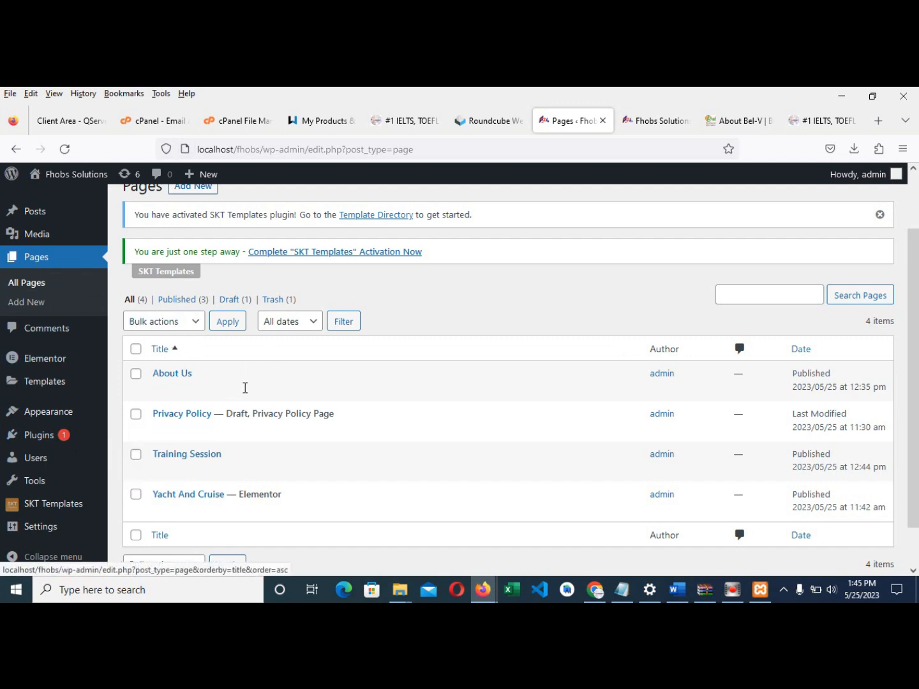
{"action": "scroll", "coordinate": [192, 396], "scroll_direction": "down", "scroll_amount": 2}
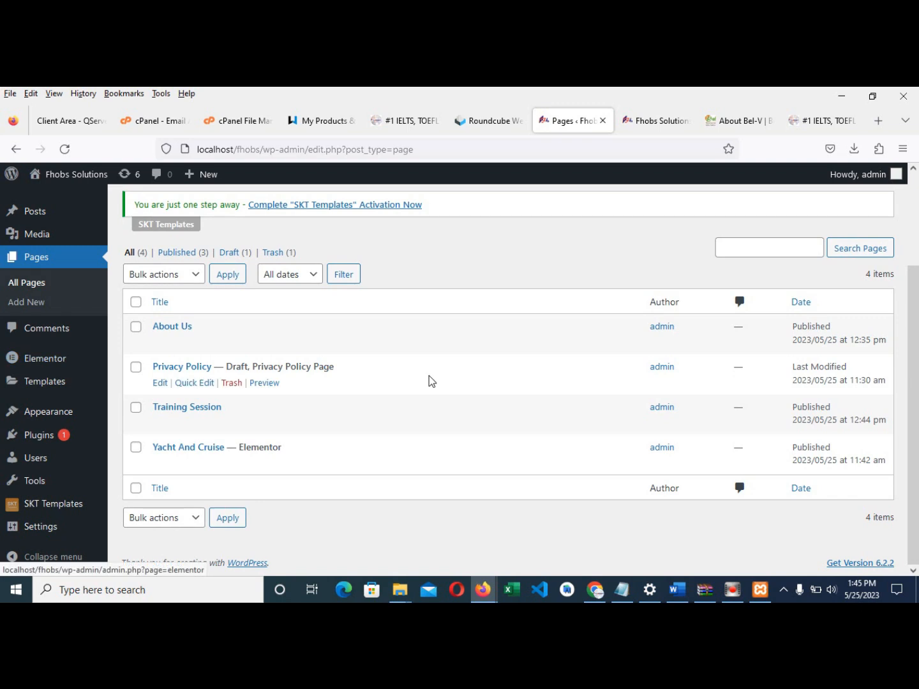
{"action": "scroll", "coordinate": [269, 396], "scroll_direction": "up", "scroll_amount": 2}
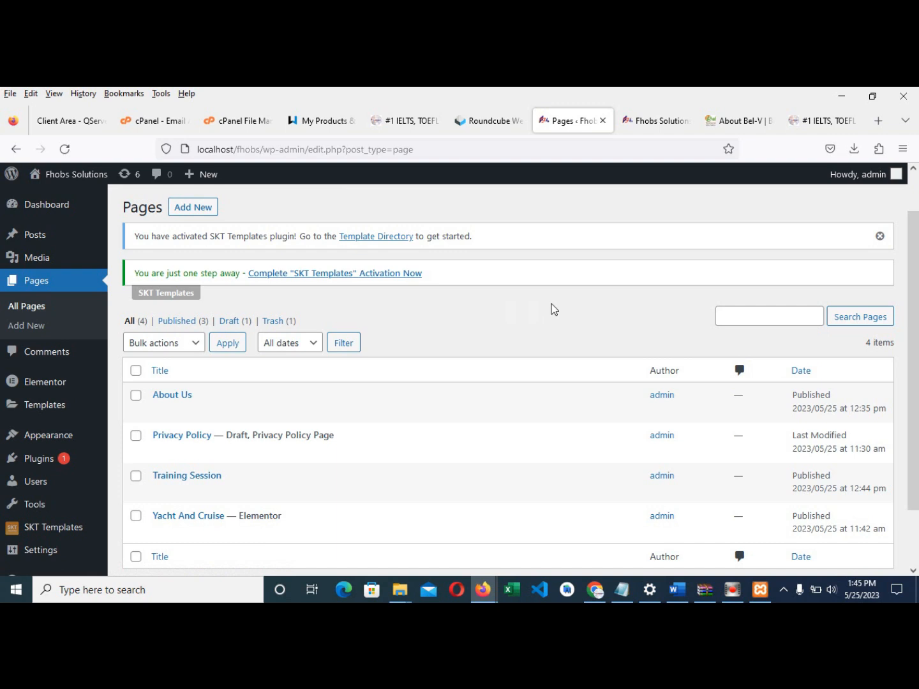
{"action": "left_click", "coordinate": [656, 120]}
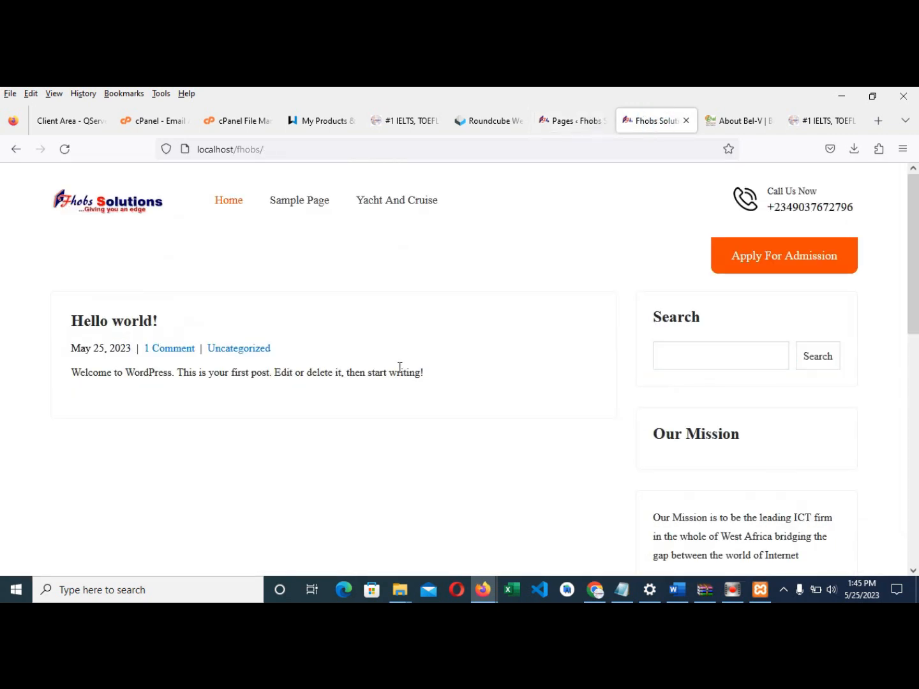
{"action": "scroll", "coordinate": [547, 383], "scroll_direction": "down", "scroll_amount": 5}
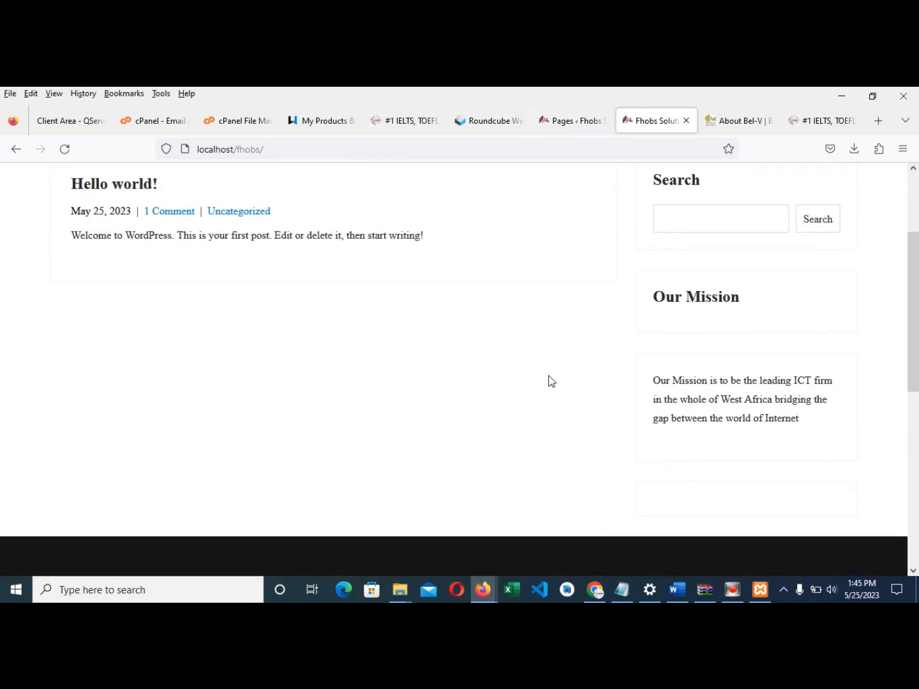
{"action": "scroll", "coordinate": [544, 392], "scroll_direction": "up", "scroll_amount": 6}
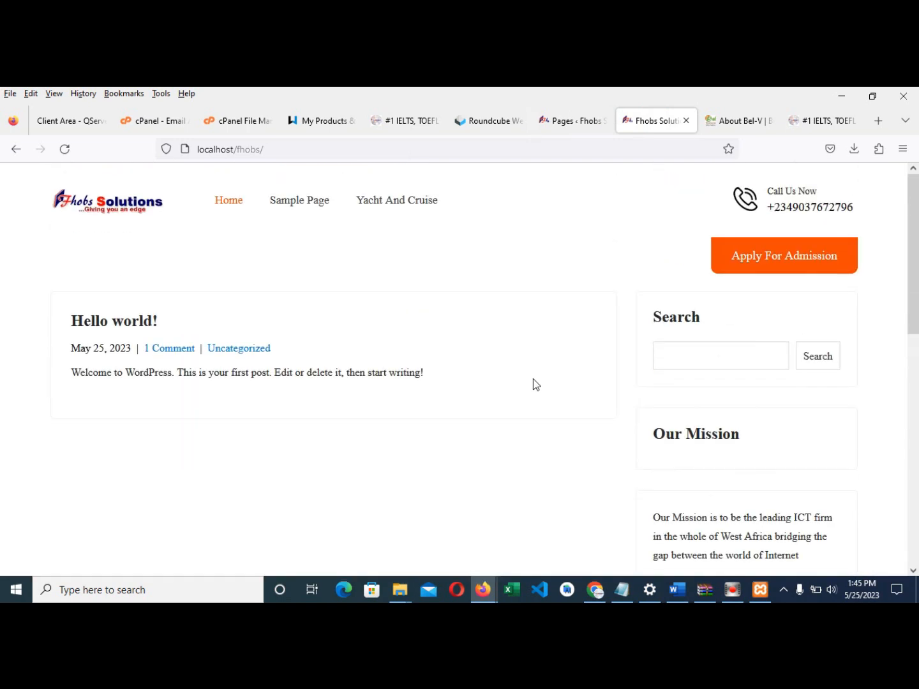
{"action": "left_click", "coordinate": [550, 120]}
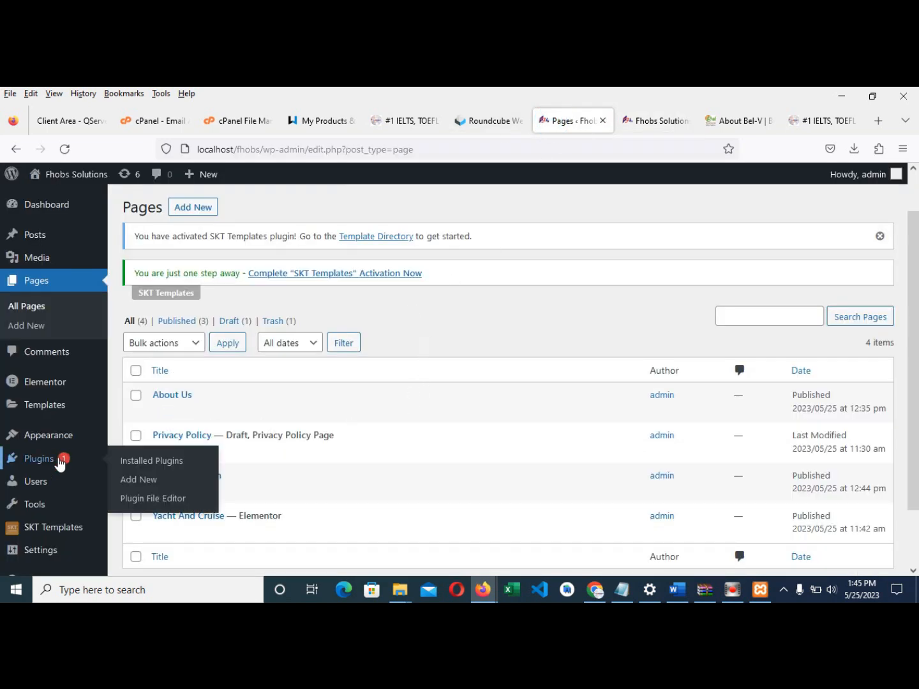
- Go to Plugins > Add New and reconnect the computer to the secured Wi-Fi network
{"action": "left_click", "coordinate": [43, 464]}
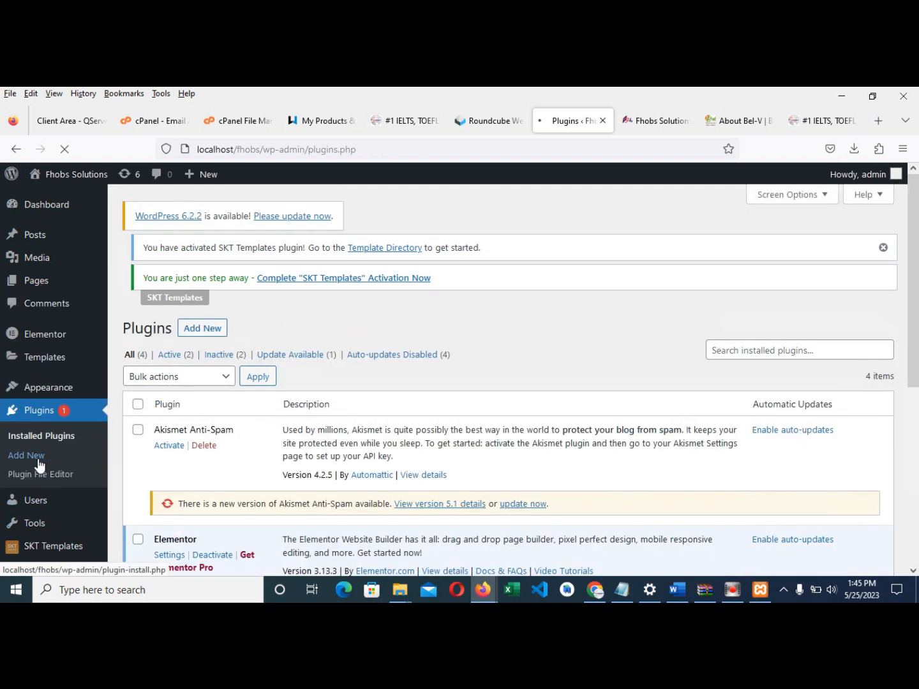
{"action": "left_click", "coordinate": [211, 254]}
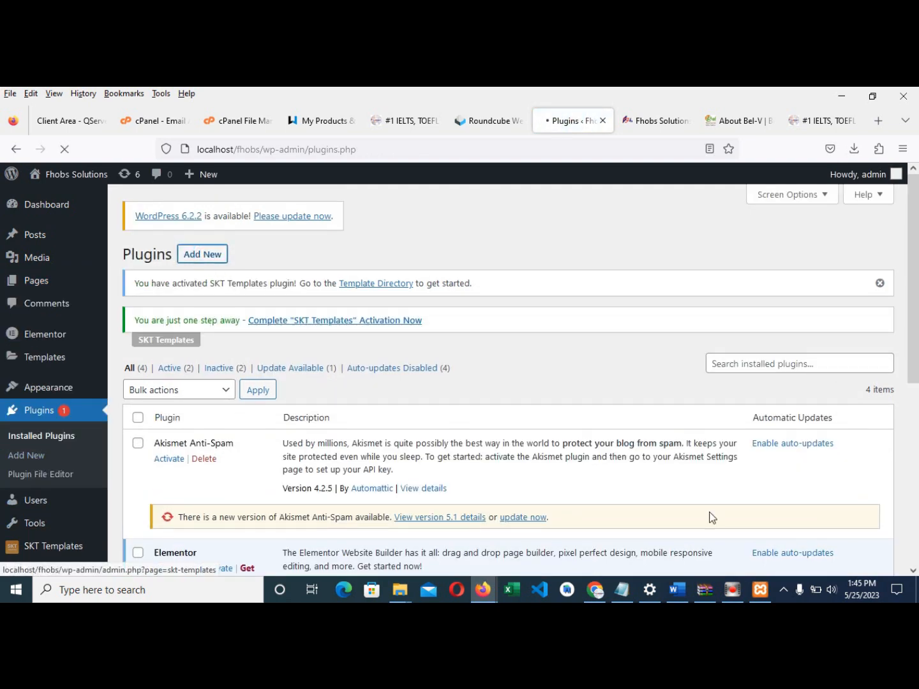
{"action": "left_click", "coordinate": [784, 591]}
{"action": "left_click", "coordinate": [750, 569]}
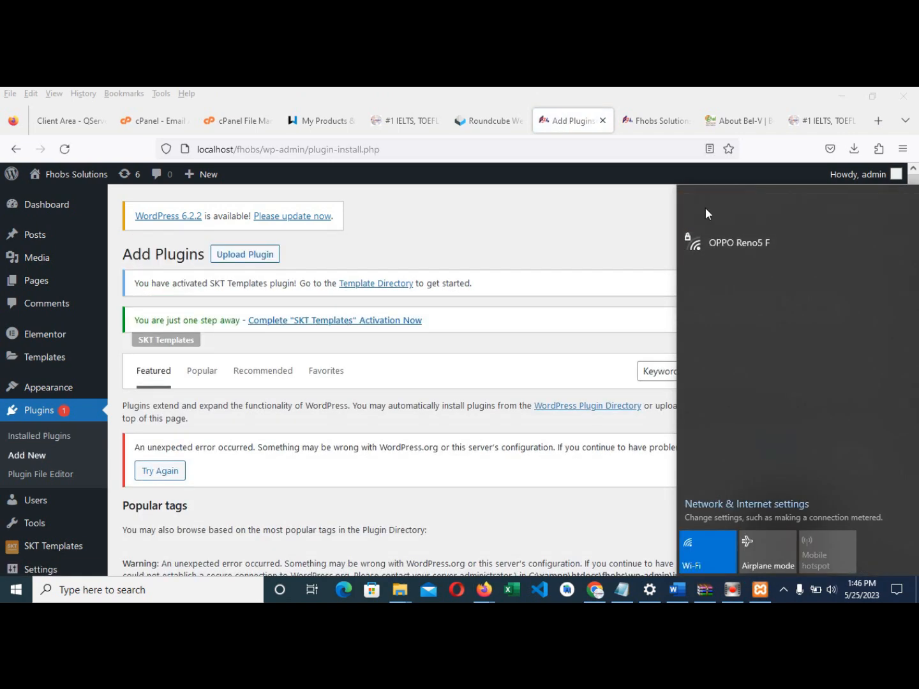
{"action": "left_click", "coordinate": [719, 209]}
{"action": "left_click", "coordinate": [832, 276]}
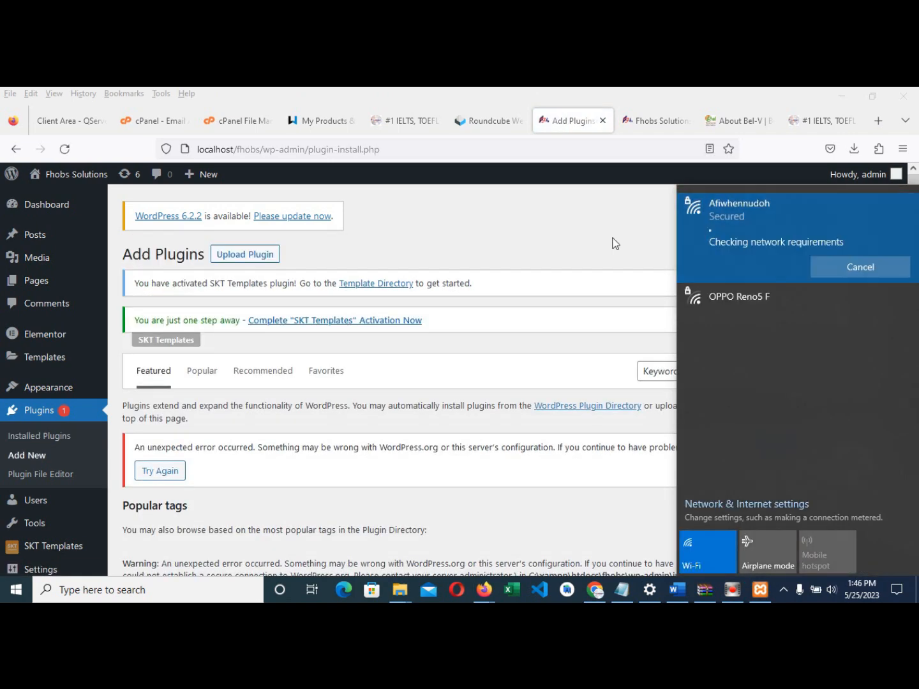
{"action": "left_click", "coordinate": [532, 230]}
- Retry loading the plugin directory, then return to Plugins > Add New
{"action": "left_click", "coordinate": [785, 591]}
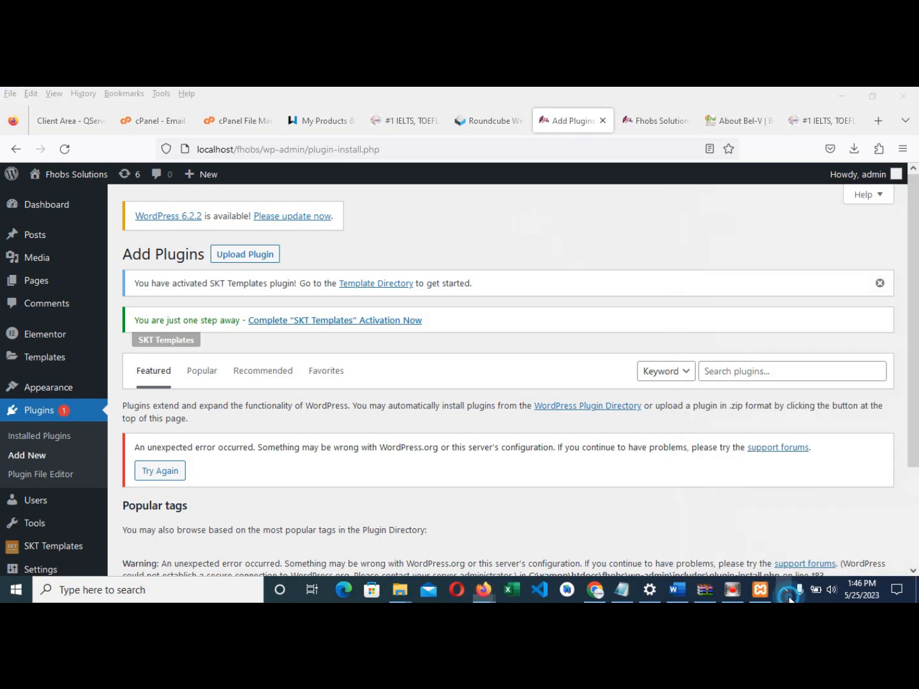
{"action": "left_click", "coordinate": [447, 229]}
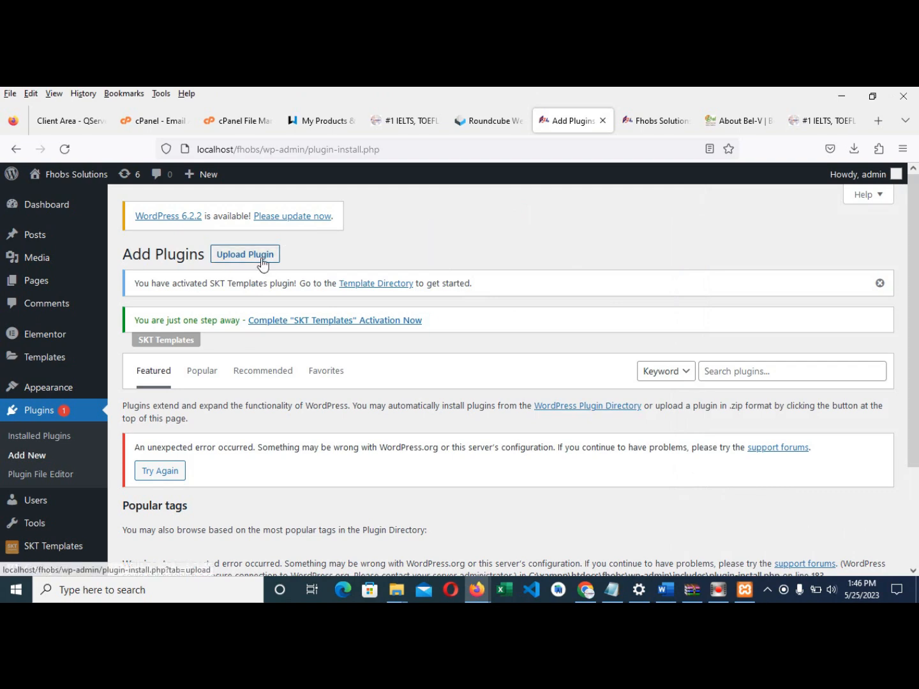
{"action": "scroll", "coordinate": [280, 403], "scroll_direction": "down", "scroll_amount": 2}
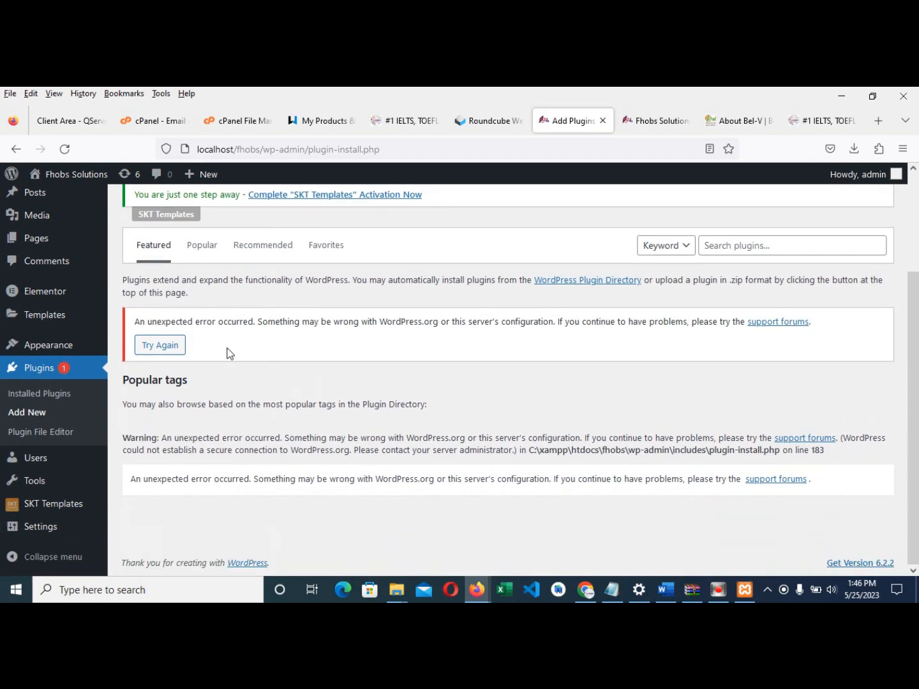
{"action": "left_click", "coordinate": [164, 346]}
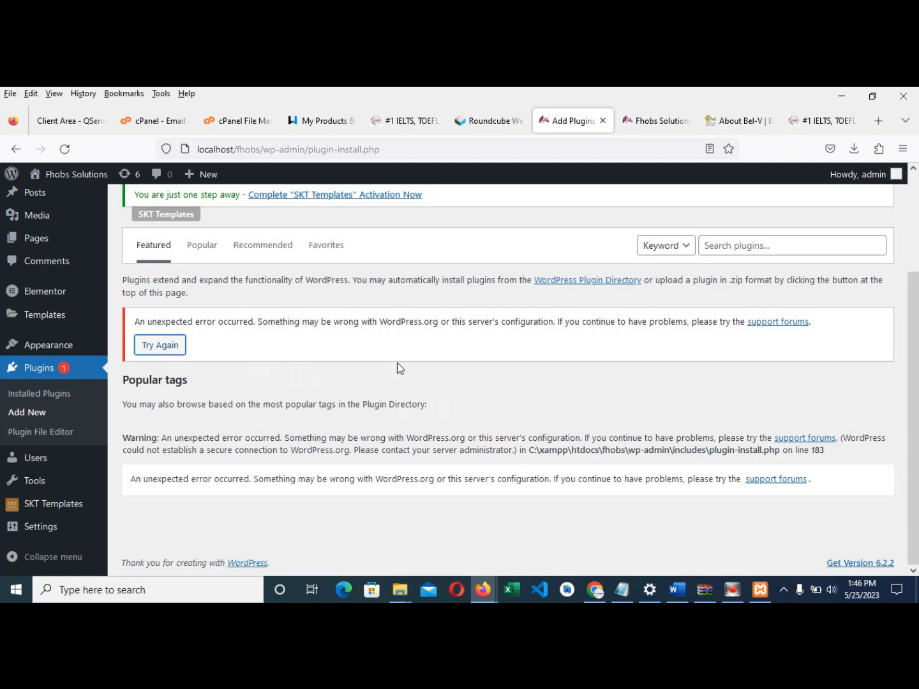
{"action": "scroll", "coordinate": [309, 367], "scroll_direction": "up", "scroll_amount": 3}
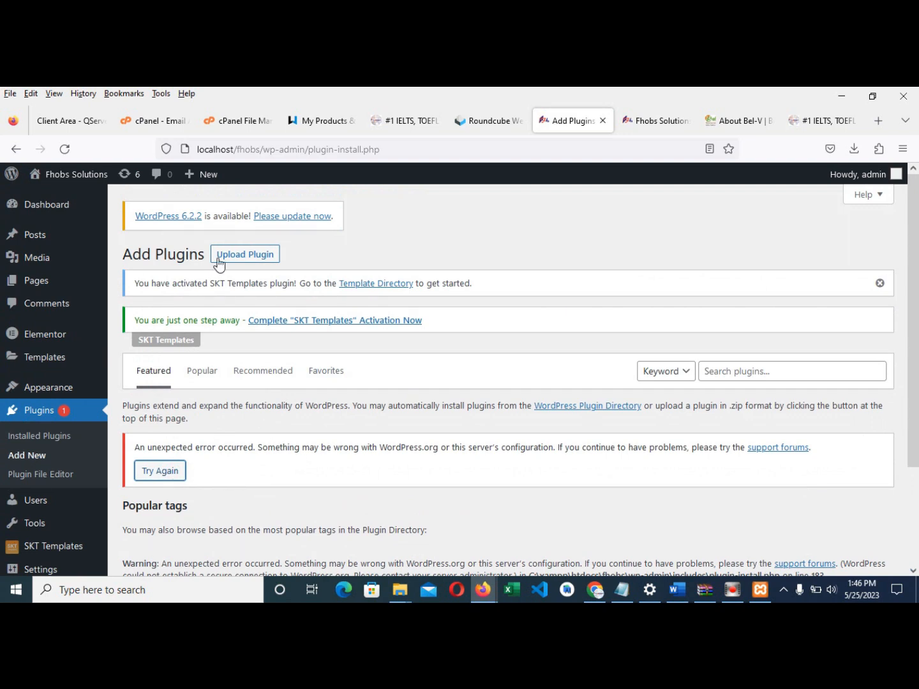
{"action": "left_click", "coordinate": [30, 413]}
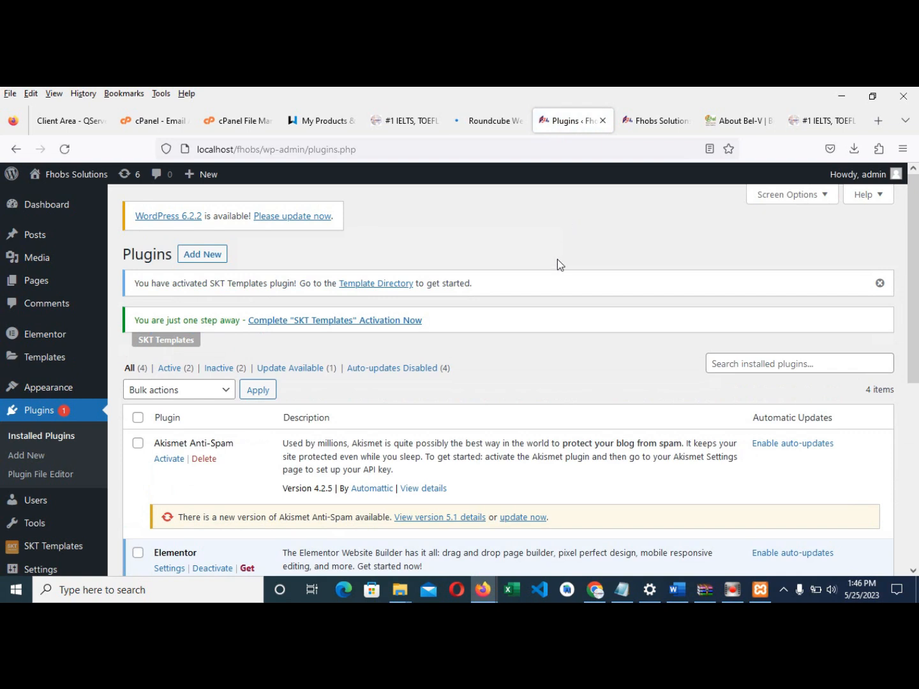
{"action": "left_click", "coordinate": [751, 364]}
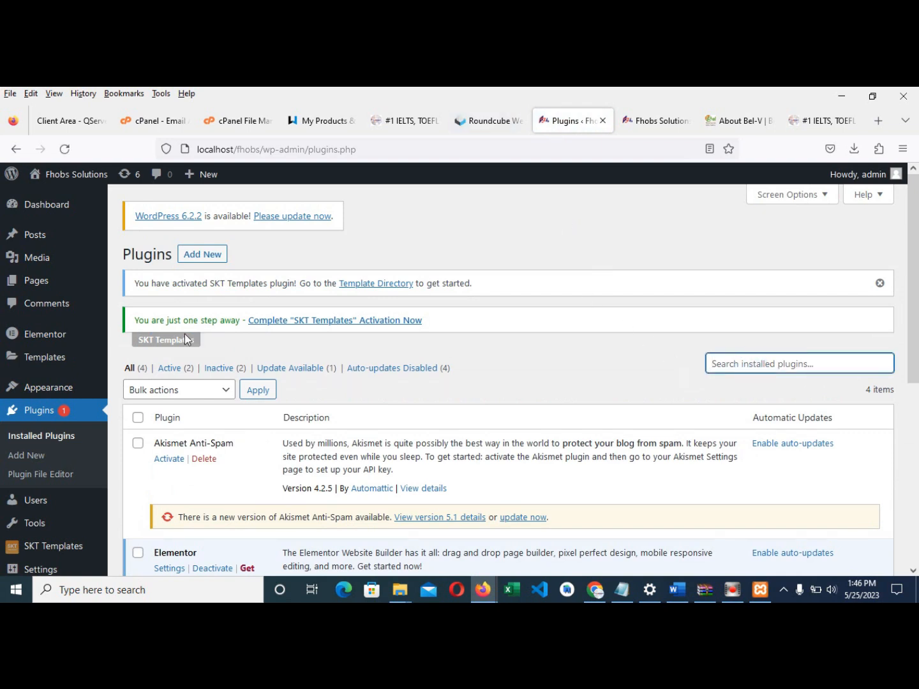
{"action": "left_click", "coordinate": [204, 255]}
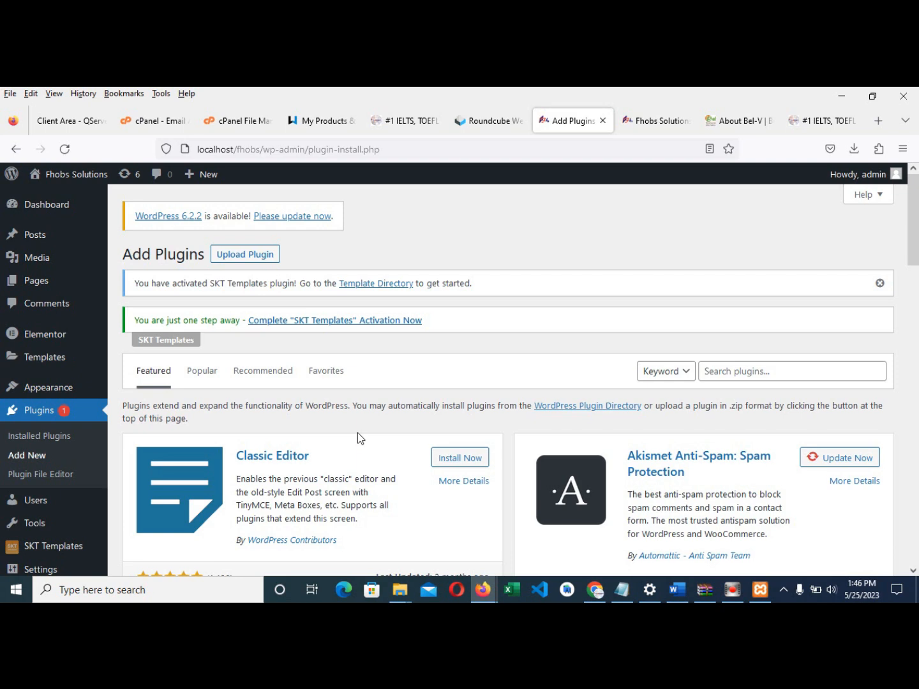
- Search the plugin directory for 'wp forms' and install Contact Form by WPForms
{"action": "scroll", "coordinate": [446, 365], "scroll_direction": "down", "scroll_amount": 2}
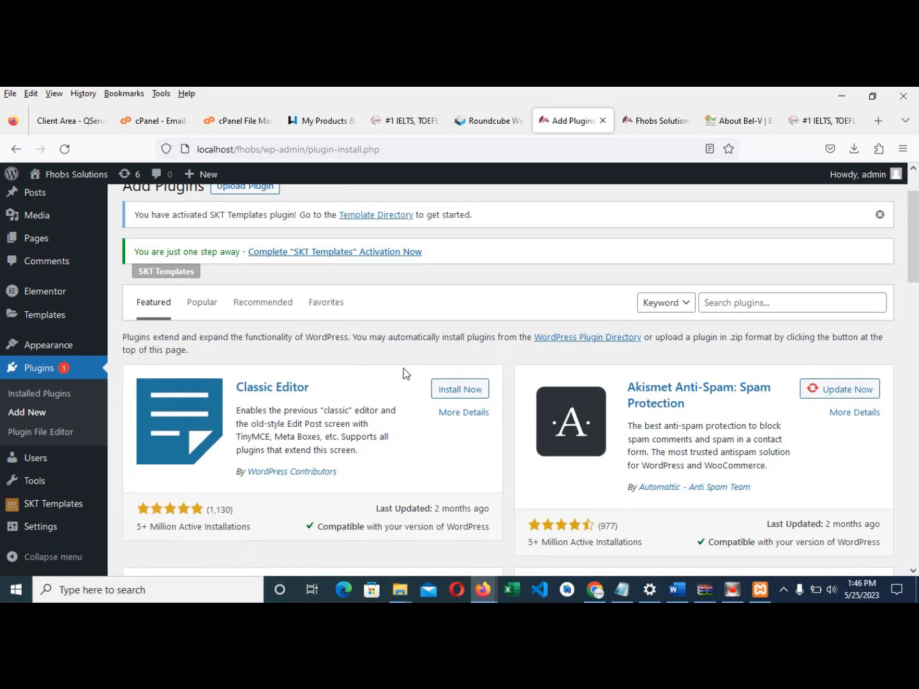
{"action": "left_click", "coordinate": [757, 304]}
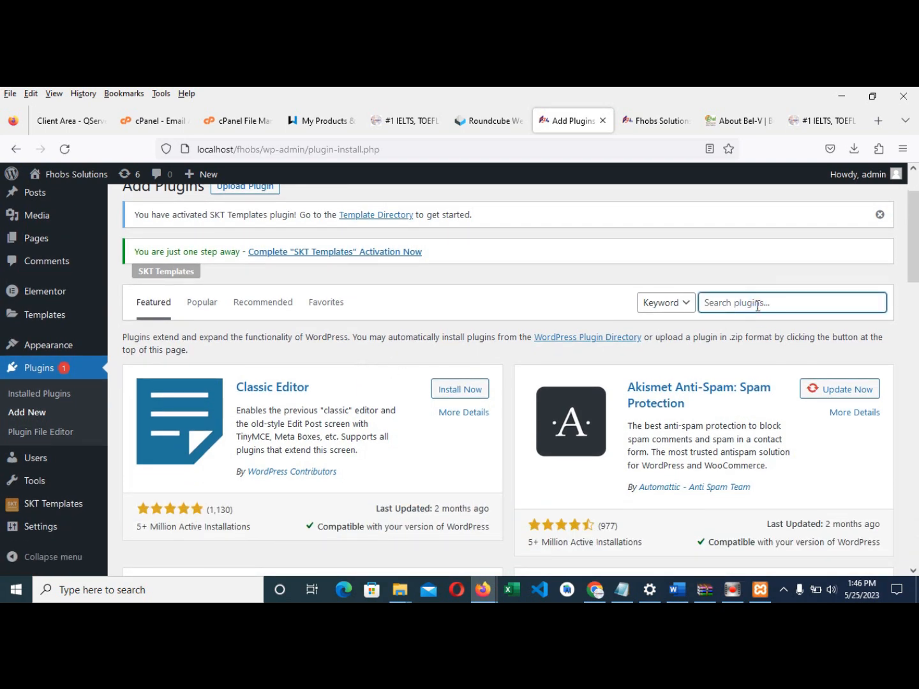
{"action": "type", "text": "w"}
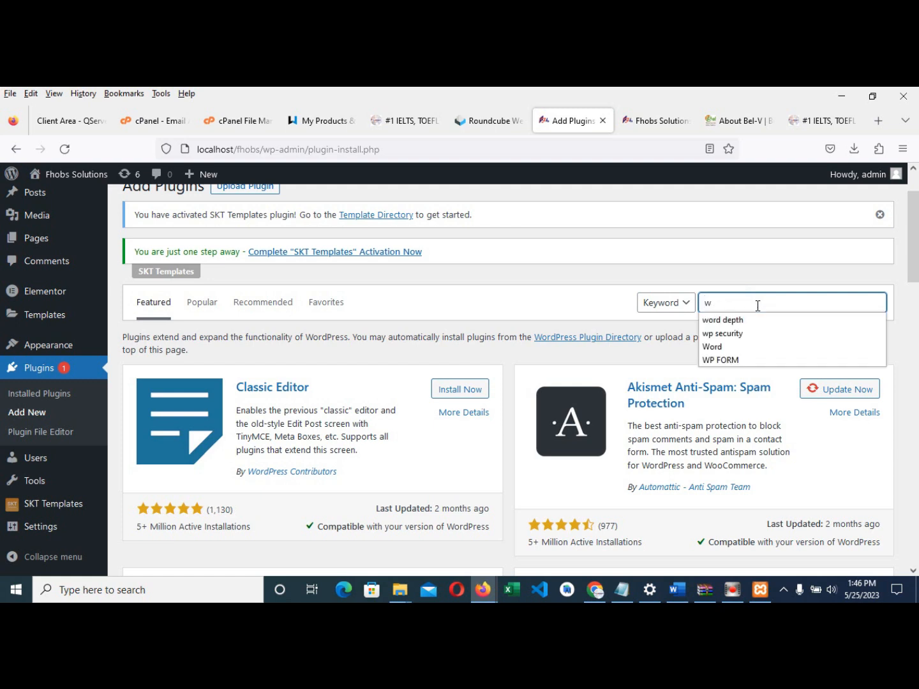
{"action": "type", "text": "p forms"}
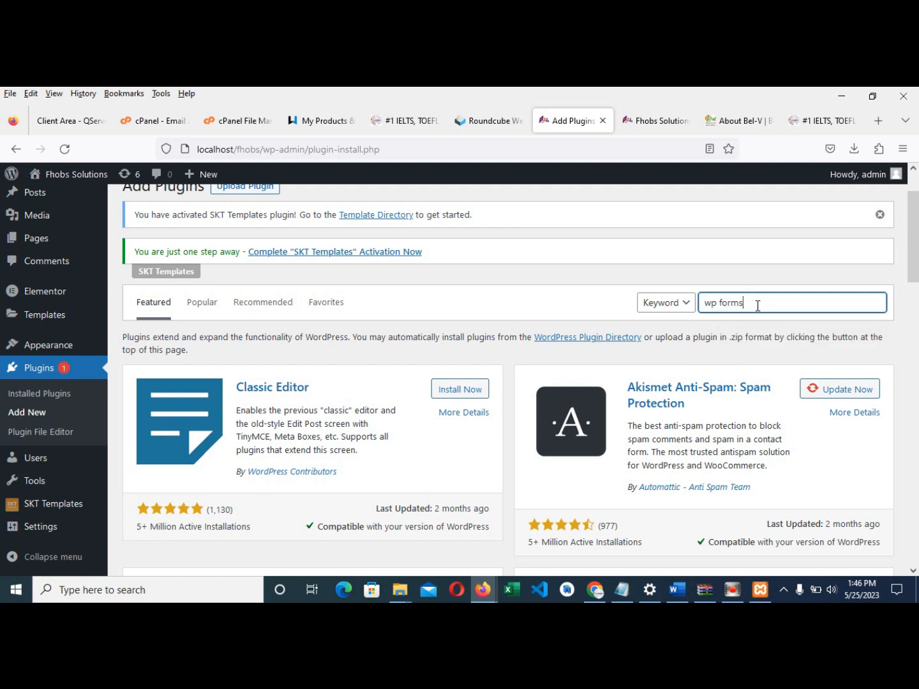
{"action": "key", "text": "Return"}
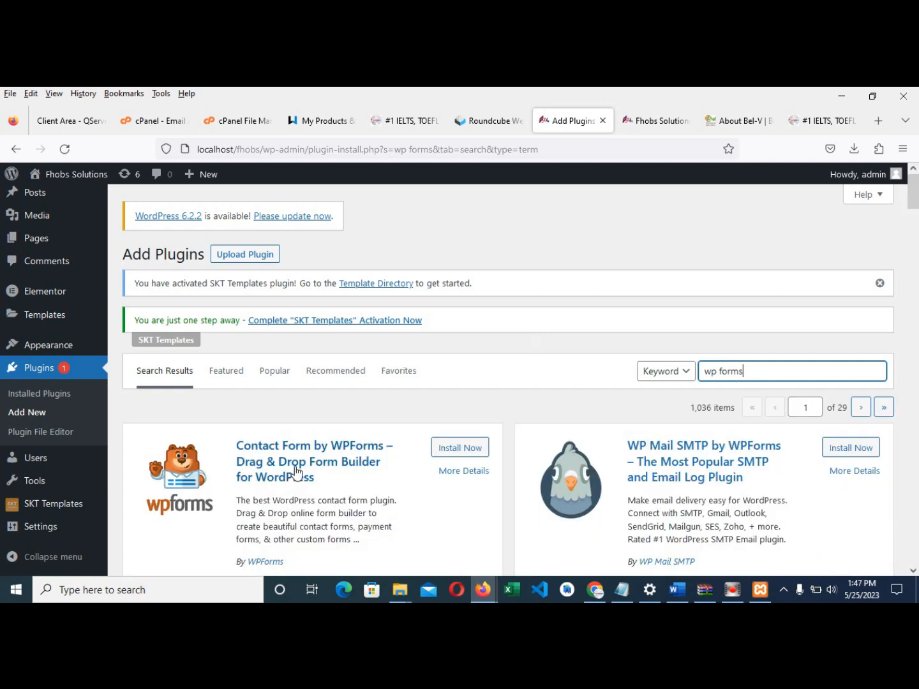
{"action": "scroll", "coordinate": [351, 472], "scroll_direction": "down", "scroll_amount": 2}
{"action": "left_click", "coordinate": [460, 381]}
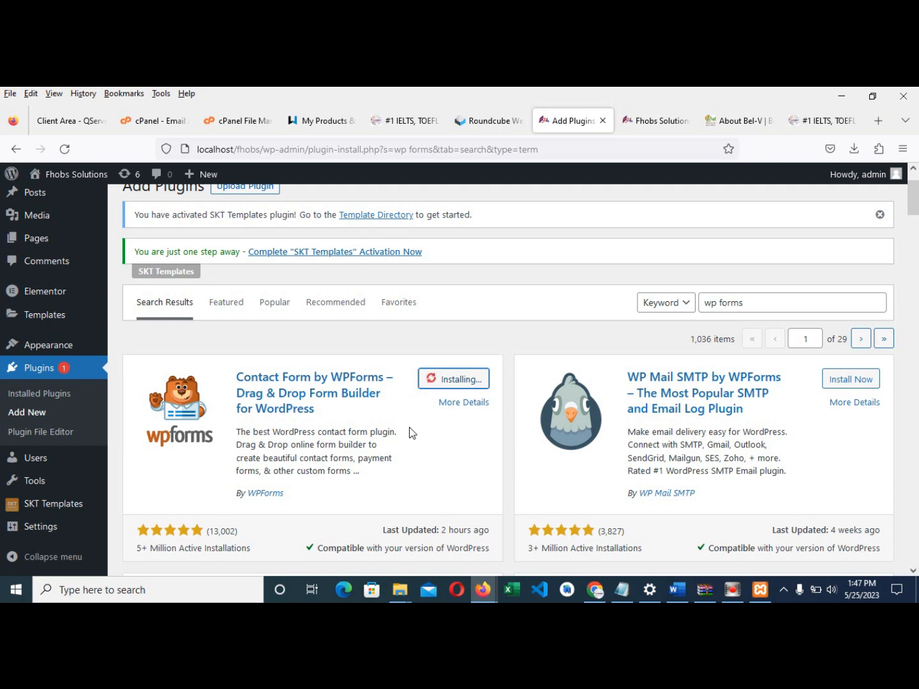
- Wait for the installation to finish and activate the WPForms plugin
{"action": "scroll", "coordinate": [403, 432], "scroll_direction": "down", "scroll_amount": 1}
{"action": "scroll", "coordinate": [402, 437], "scroll_direction": "down", "scroll_amount": 3}
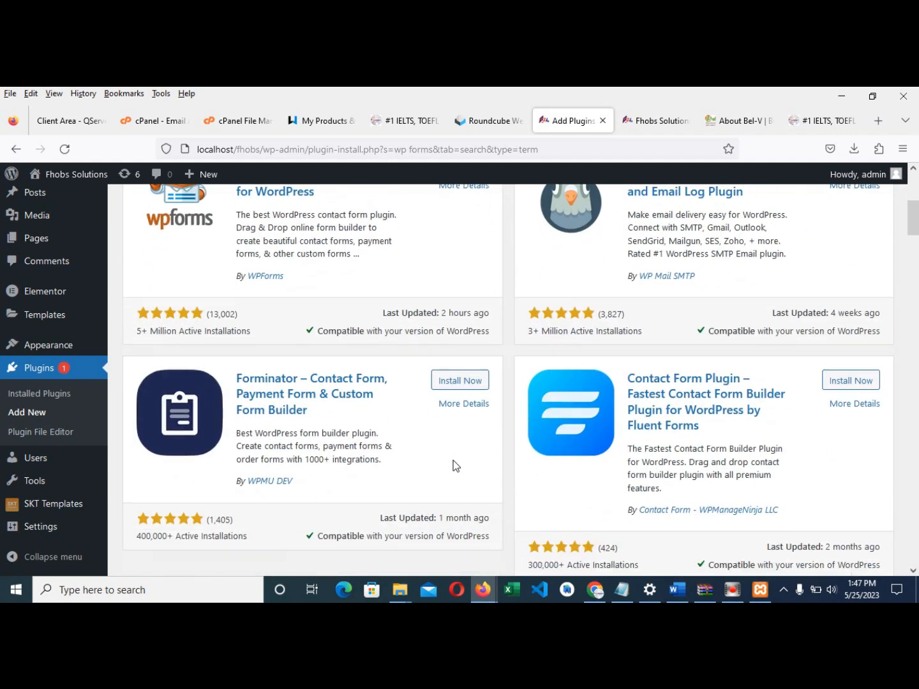
{"action": "scroll", "coordinate": [453, 464], "scroll_direction": "up", "scroll_amount": 4}
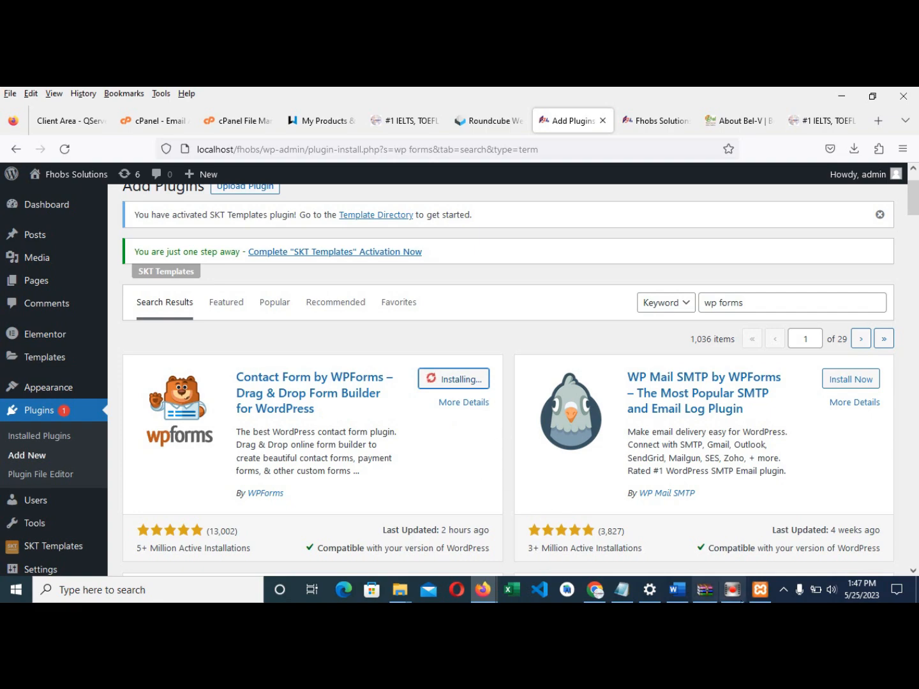
{"action": "mouse_move", "coordinate": [732, 590]}
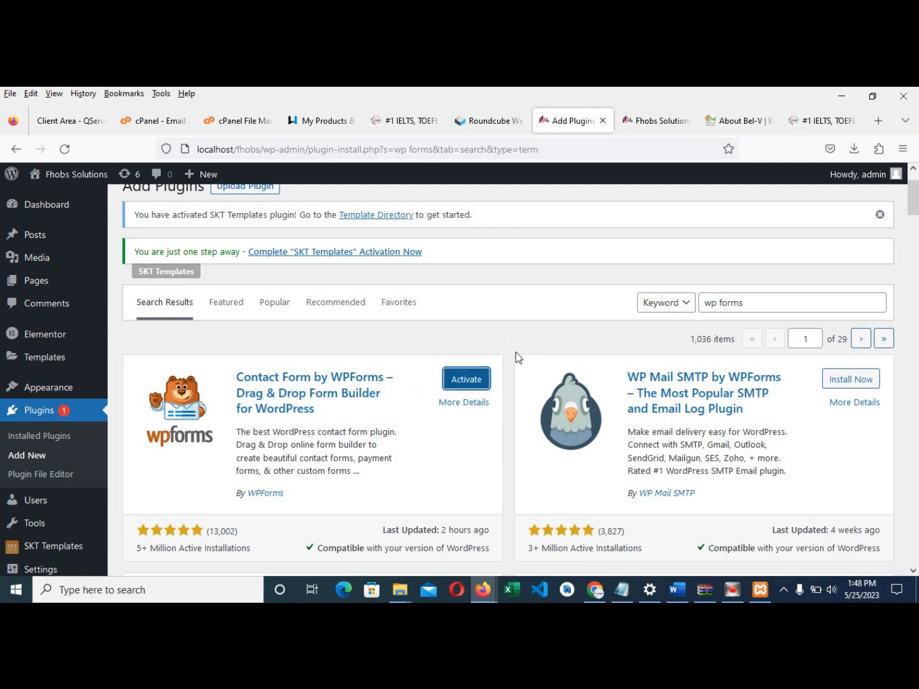
{"action": "left_click", "coordinate": [467, 382]}
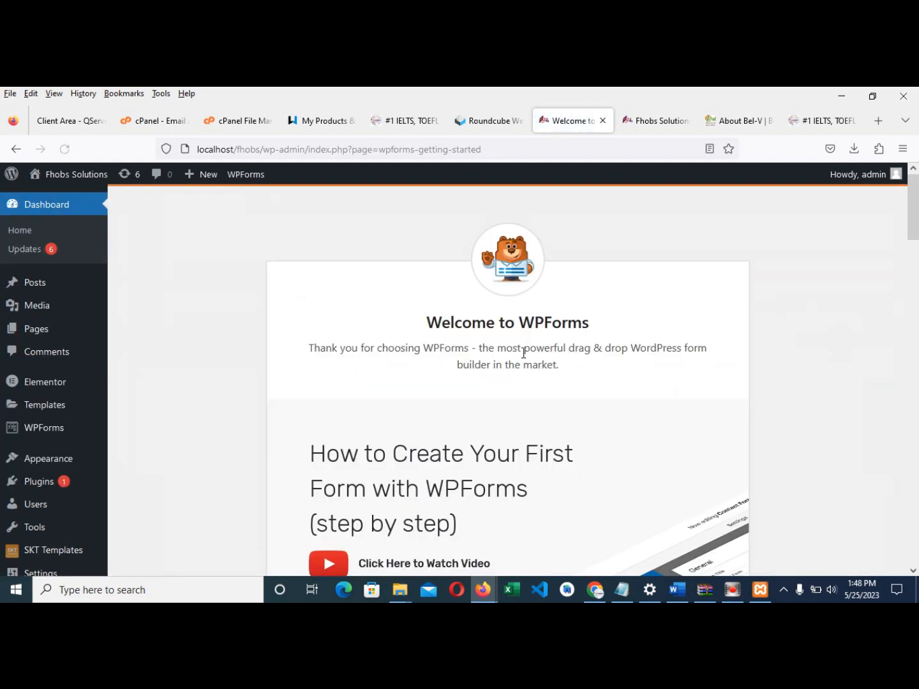
- Choose Create Your First Form on the Welcome to WPForms page
{"action": "scroll", "coordinate": [424, 474], "scroll_direction": "down", "scroll_amount": 5}
{"action": "scroll", "coordinate": [485, 459], "scroll_direction": "down", "scroll_amount": 2}
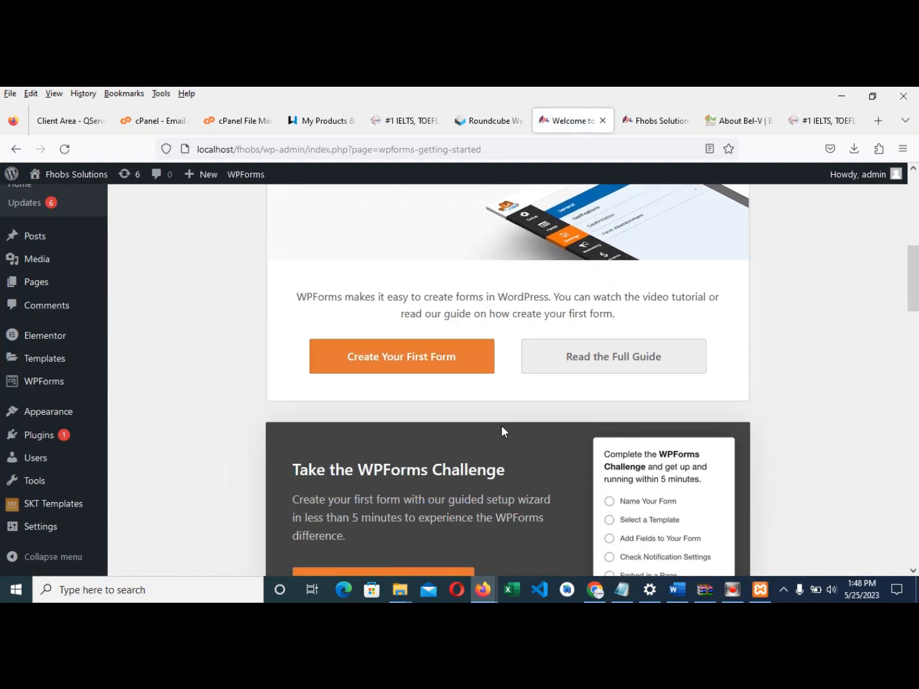
{"action": "left_click", "coordinate": [434, 365]}
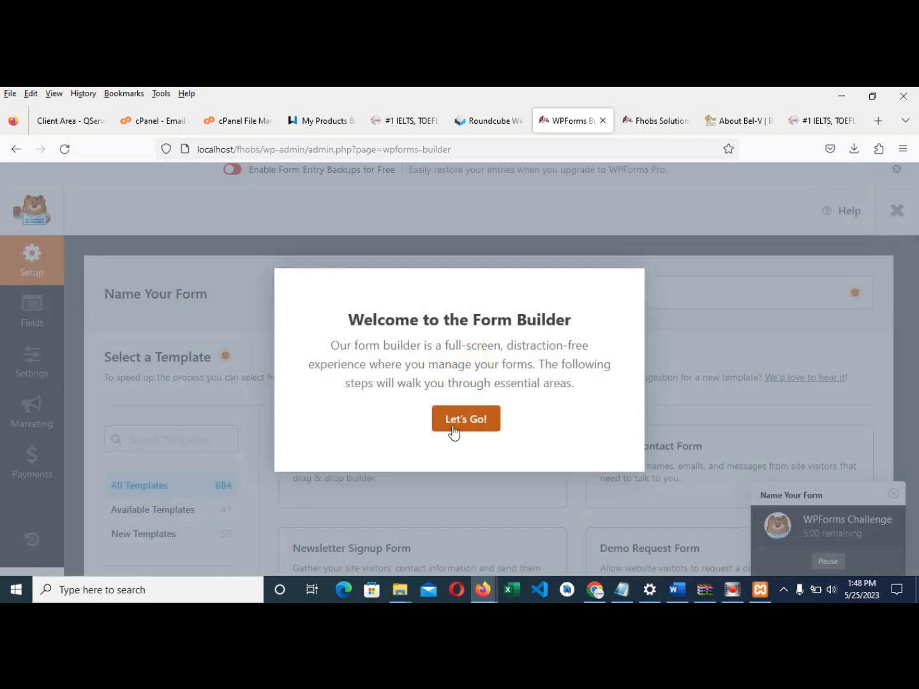
- Dismiss the builder welcome and naming tip, then create a form from the Blank Form template
{"action": "left_click", "coordinate": [459, 424]}
{"action": "left_click", "coordinate": [759, 327]}
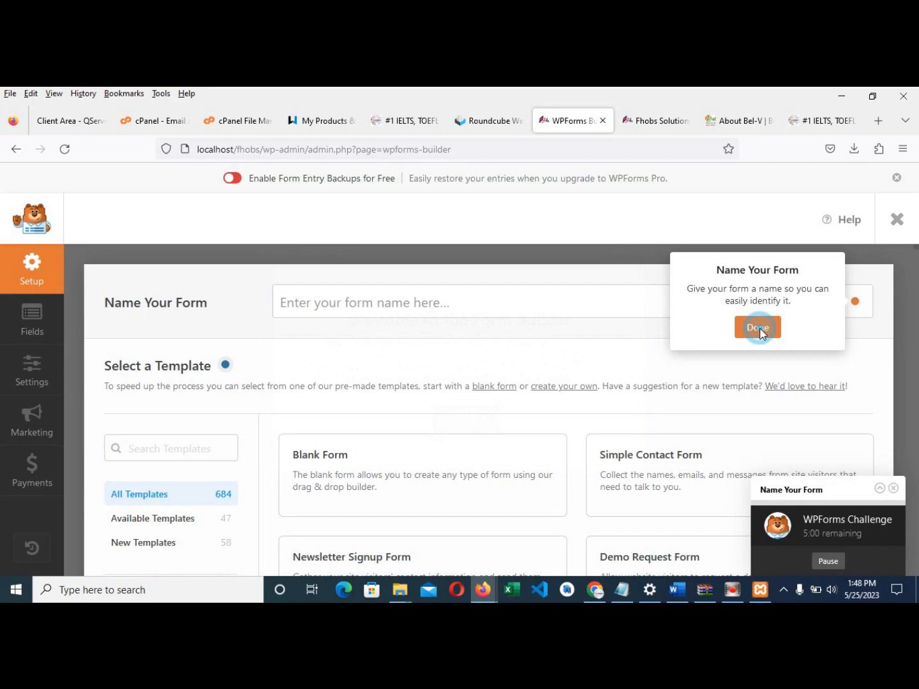
{"action": "scroll", "coordinate": [326, 456], "scroll_direction": "down", "scroll_amount": 3}
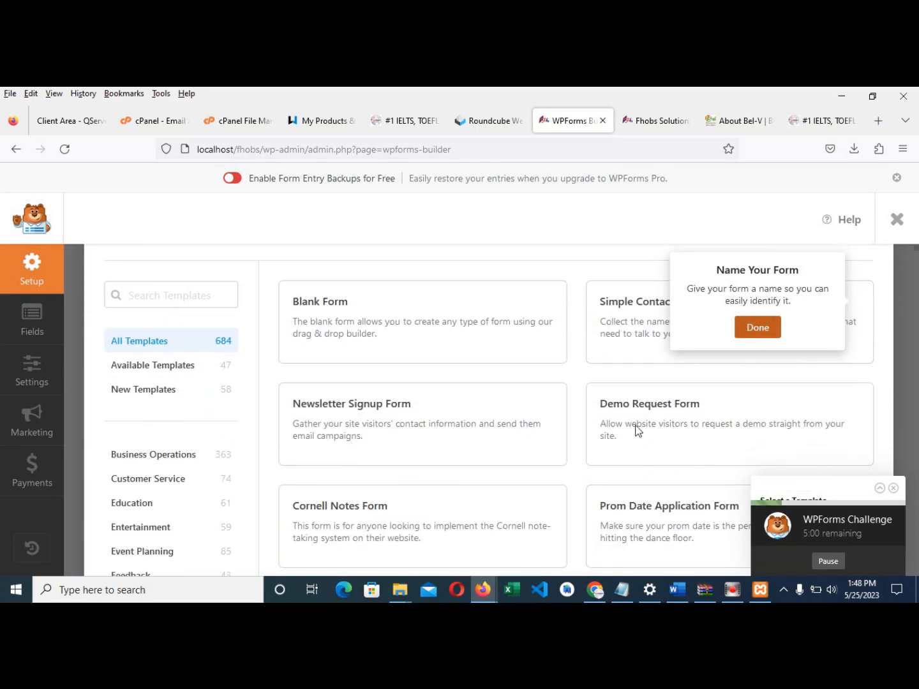
{"action": "scroll", "coordinate": [526, 482], "scroll_direction": "down", "scroll_amount": 2}
{"action": "scroll", "coordinate": [459, 415], "scroll_direction": "up", "scroll_amount": 3}
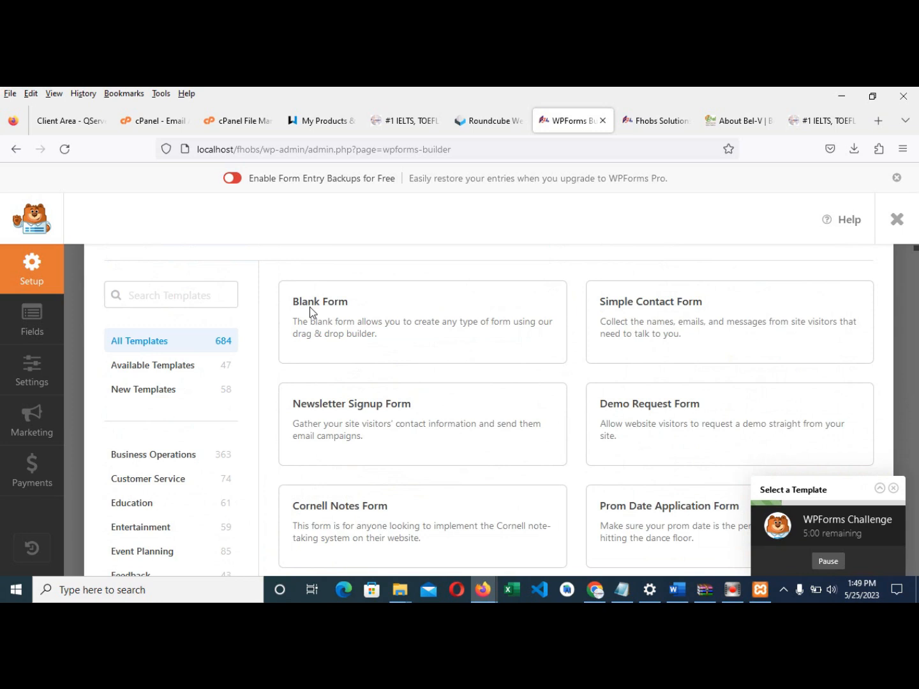
{"action": "left_click", "coordinate": [417, 348]}
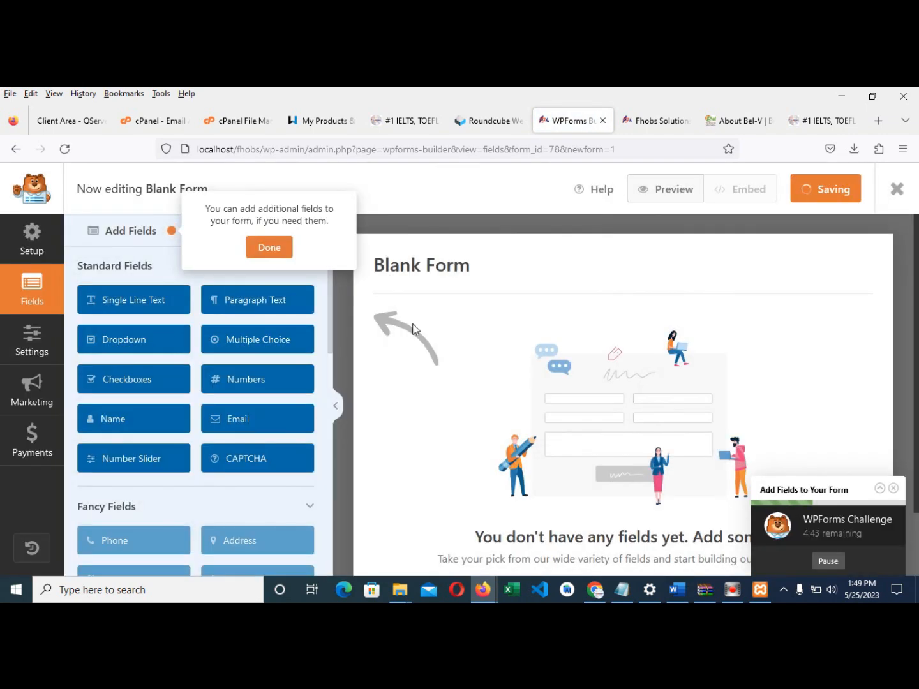
- Clear the fields and notification tips, pick Create New Page, close the Embed popup, return to Fields
{"action": "left_click", "coordinate": [284, 253]}
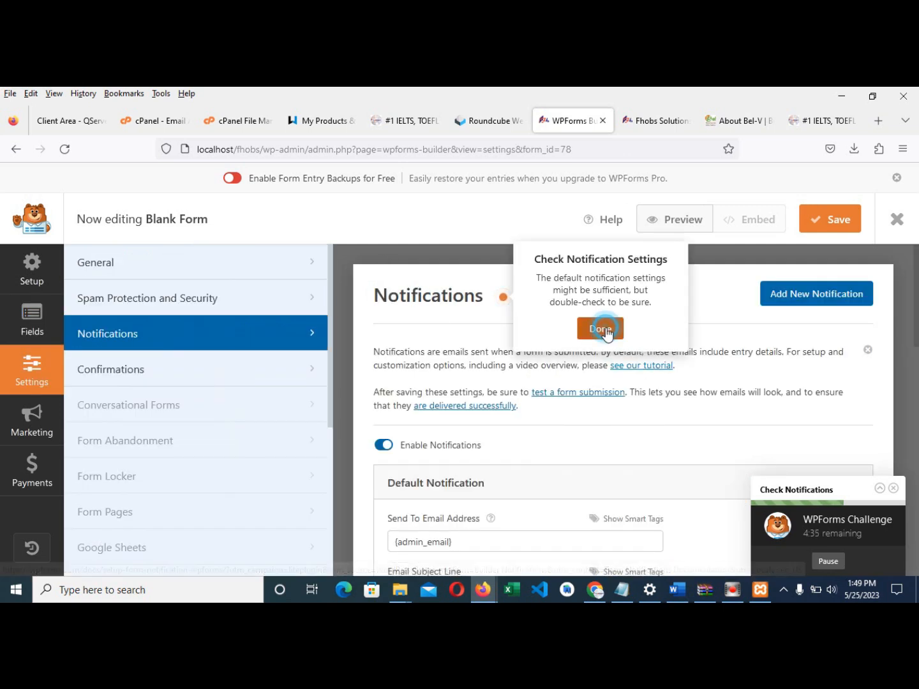
{"action": "left_click", "coordinate": [600, 326]}
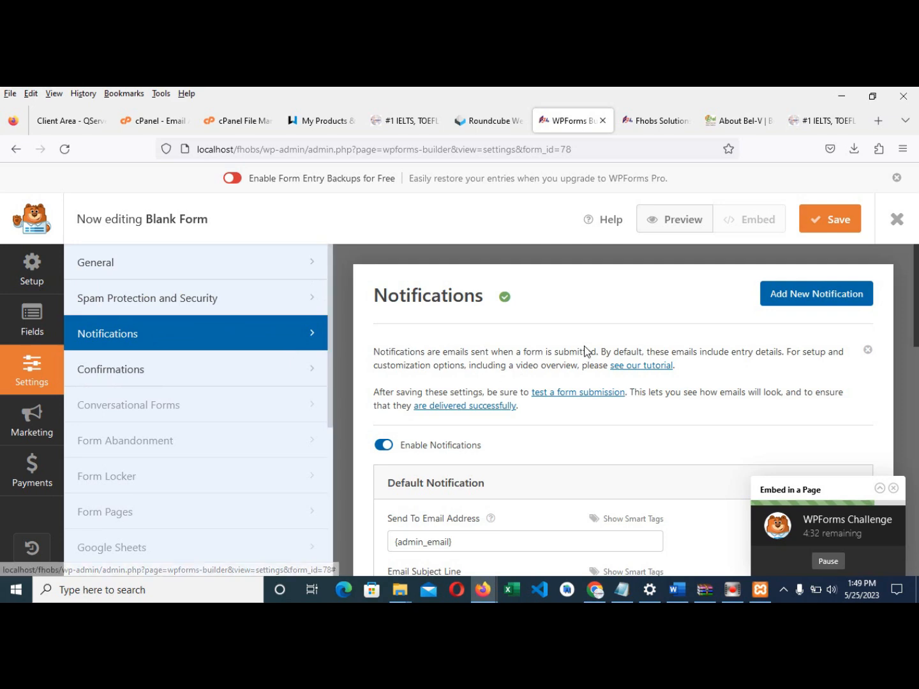
{"action": "scroll", "coordinate": [440, 370], "scroll_direction": "down", "scroll_amount": 2}
{"action": "scroll", "coordinate": [489, 372], "scroll_direction": "up", "scroll_amount": 2}
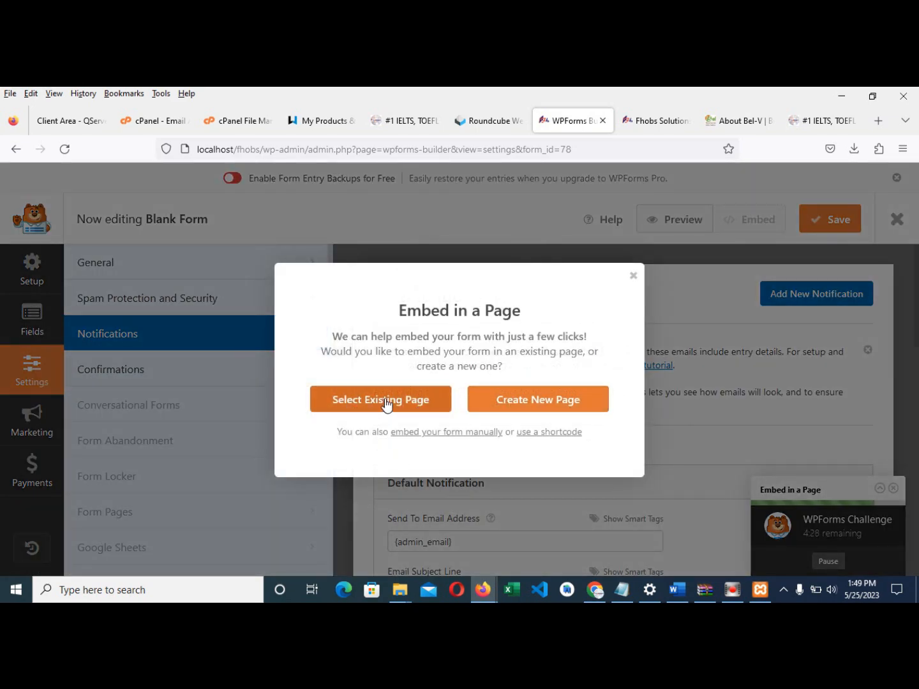
{"action": "left_click", "coordinate": [504, 400]}
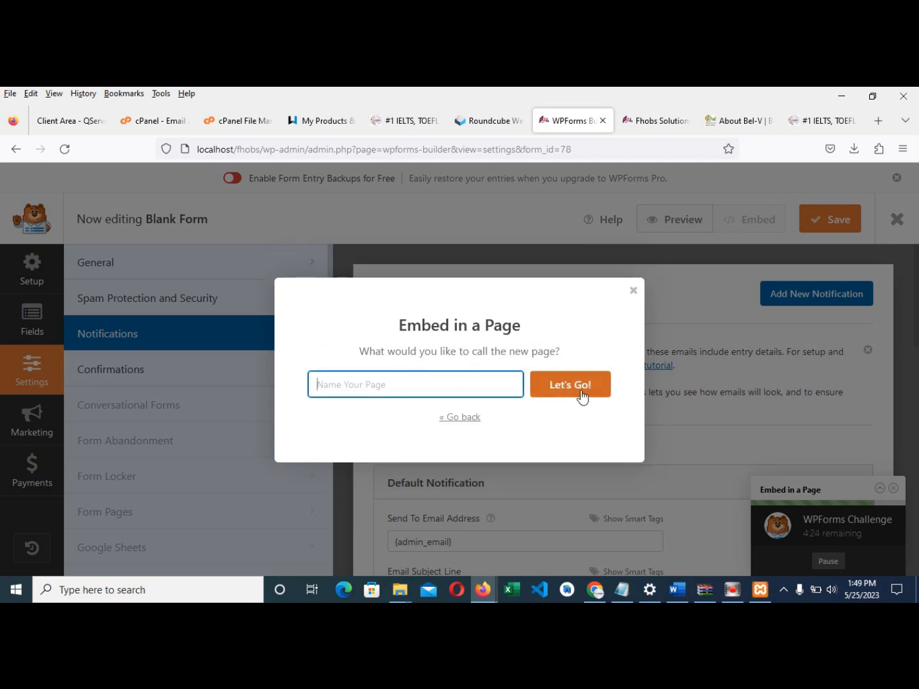
{"action": "left_click", "coordinate": [634, 290]}
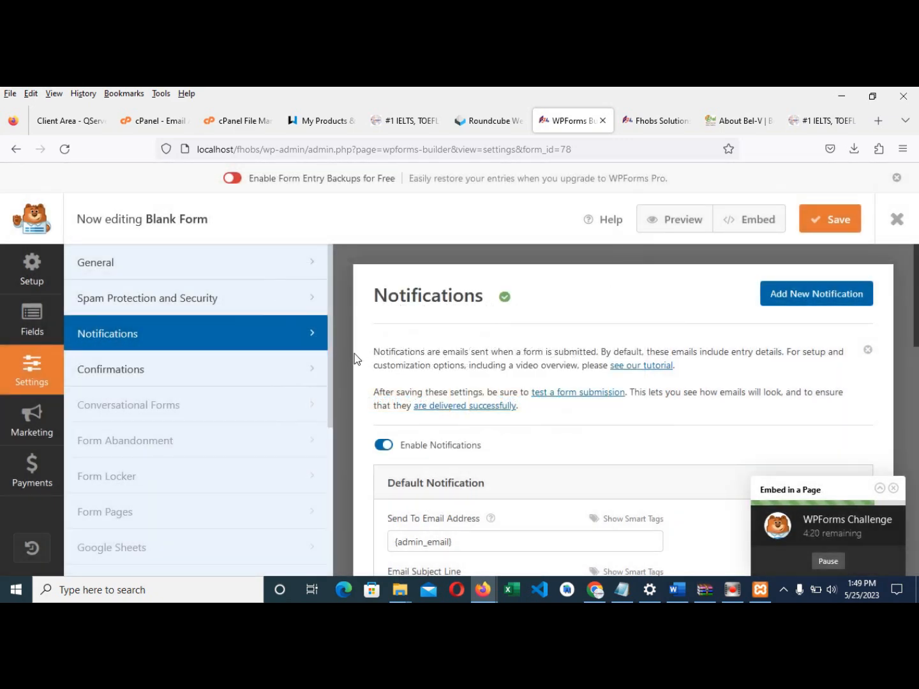
{"action": "left_click", "coordinate": [34, 323]}
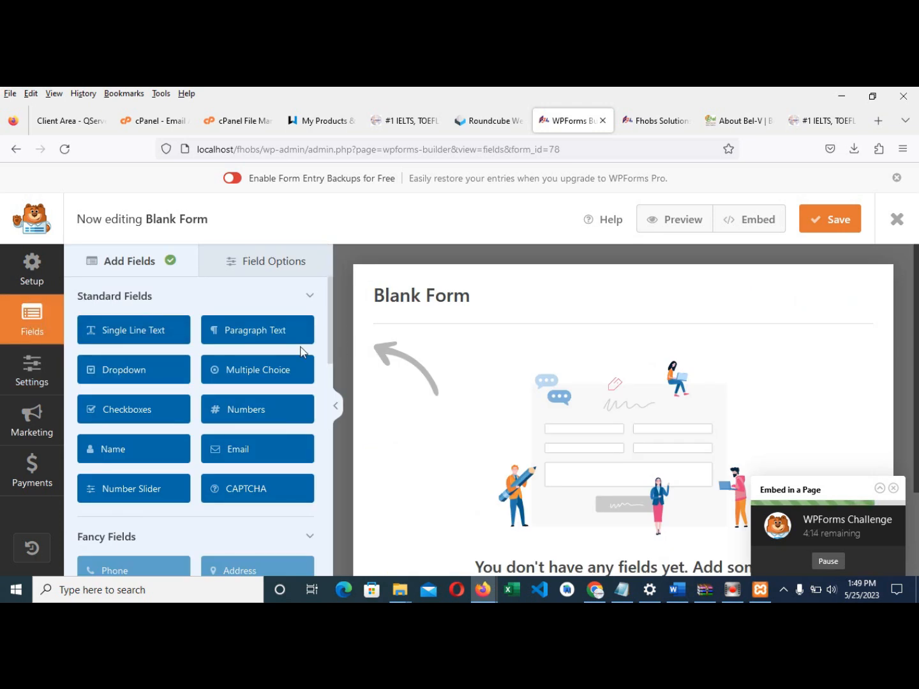
- Add a Name field labelled 'Name in full', First Middle Last format, described 'Enter your correct name'
{"action": "left_click", "coordinate": [123, 455]}
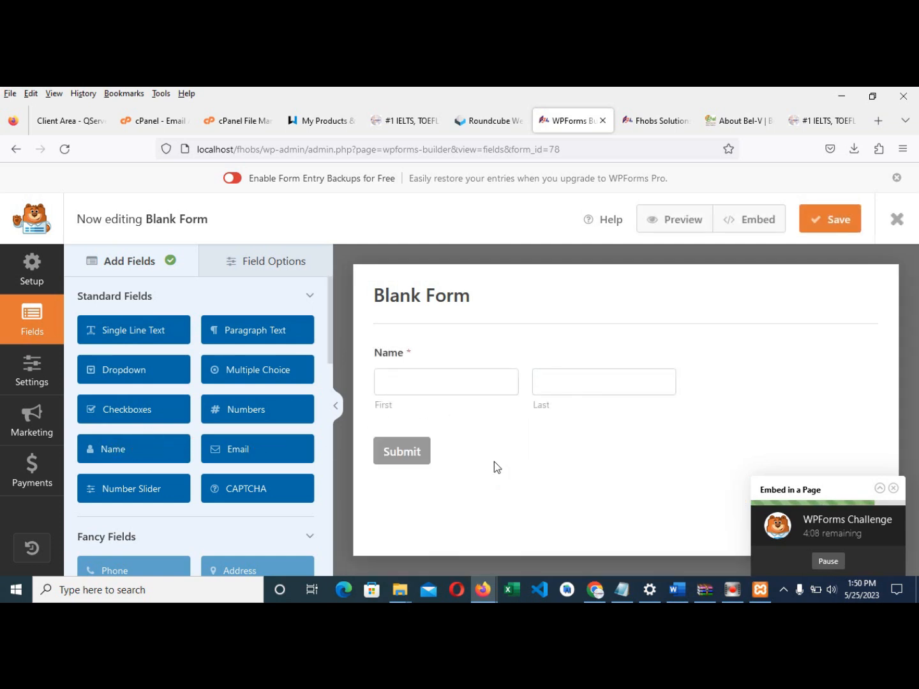
{"action": "left_click", "coordinate": [394, 361]}
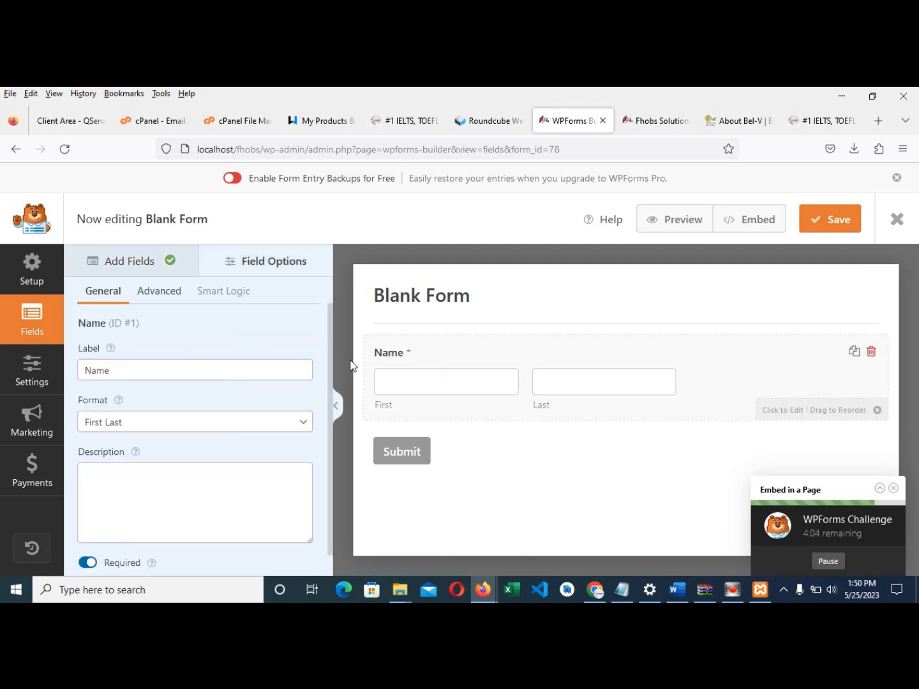
{"action": "left_click", "coordinate": [196, 370]}
{"action": "type", "text": "in full"}
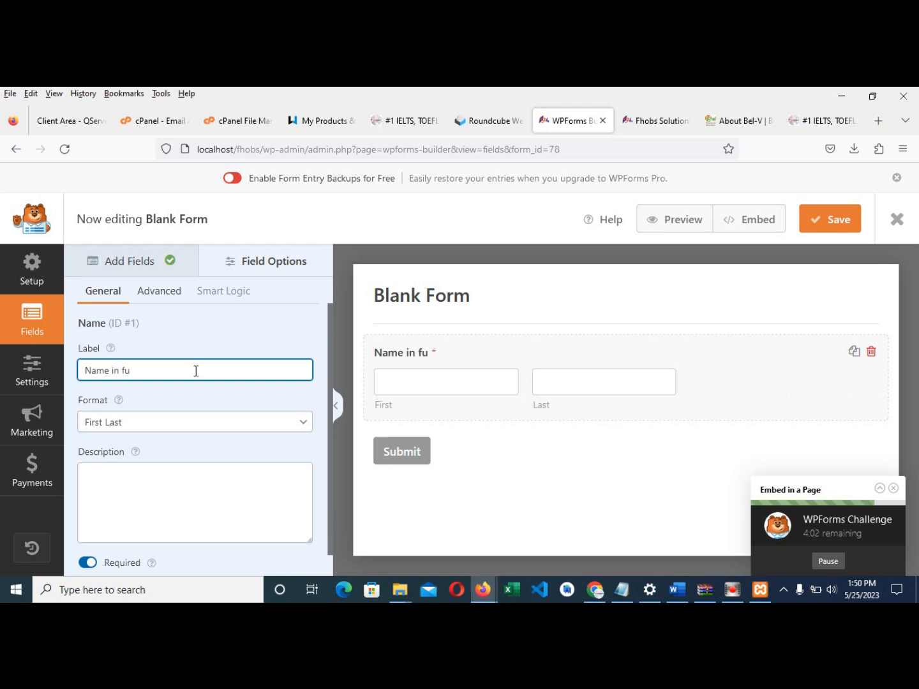
{"action": "left_click", "coordinate": [124, 424]}
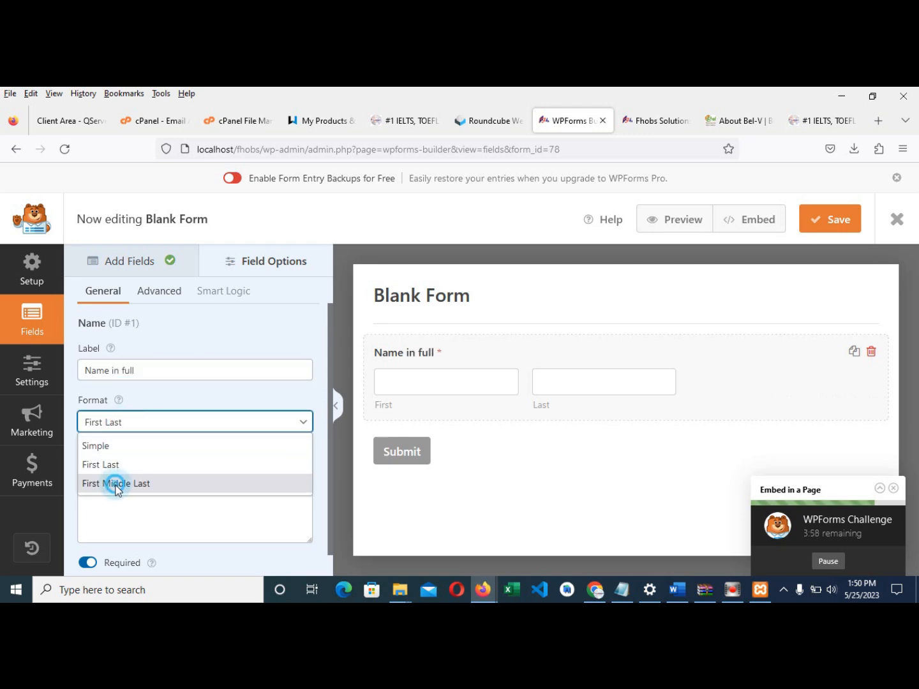
{"action": "left_click", "coordinate": [117, 485]}
{"action": "left_click", "coordinate": [129, 493]}
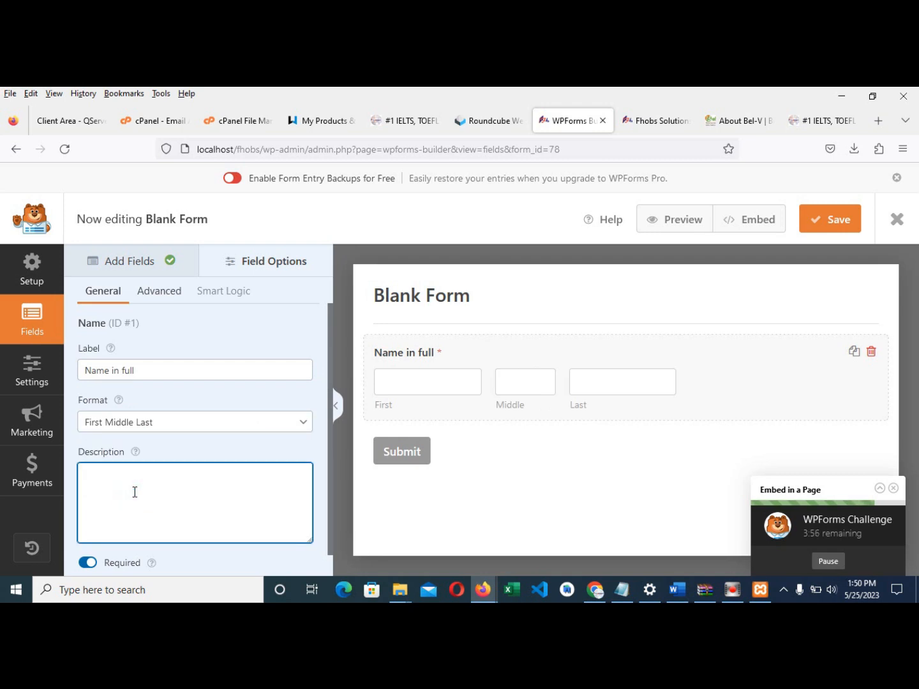
{"action": "type", "text": "Enter yo"}
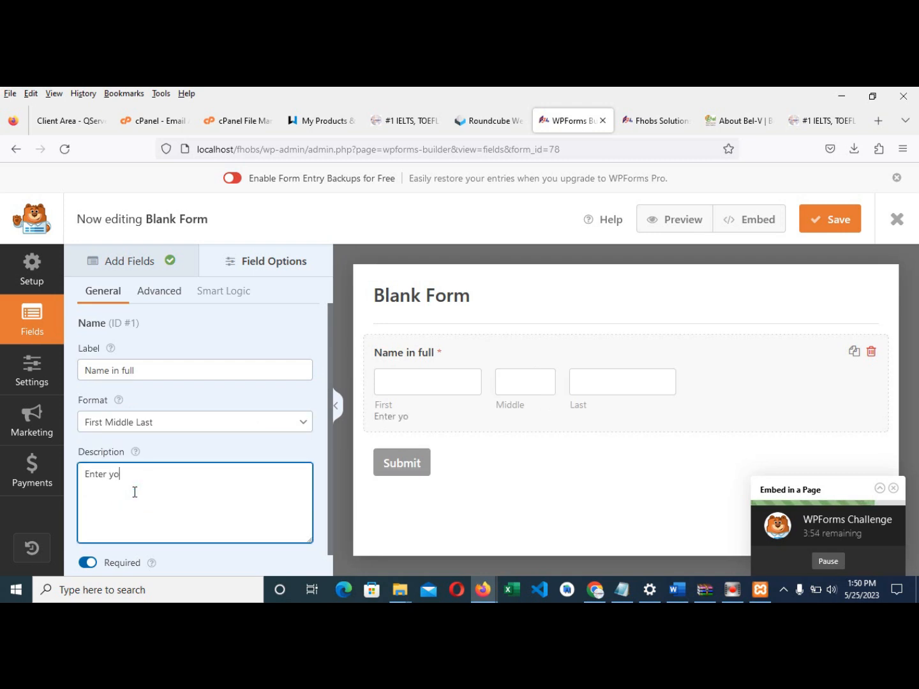
{"action": "type", "text": "ur correct name"}
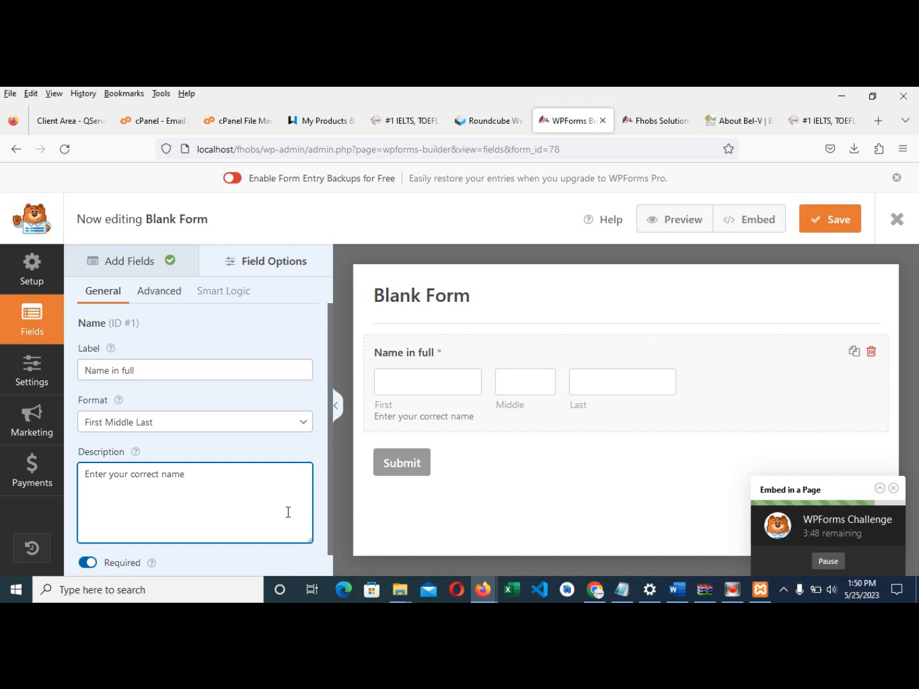
- Drag an Email field onto the form just below the name field
{"action": "left_click", "coordinate": [133, 263]}
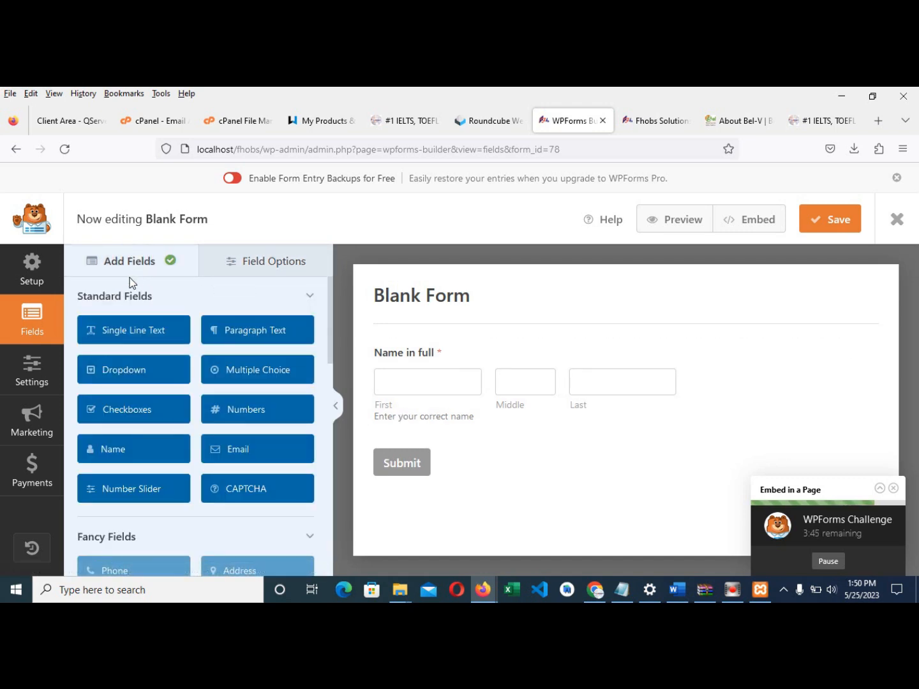
{"action": "left_click_drag", "start_coordinate": [249, 450], "coordinate": [237, 449]}
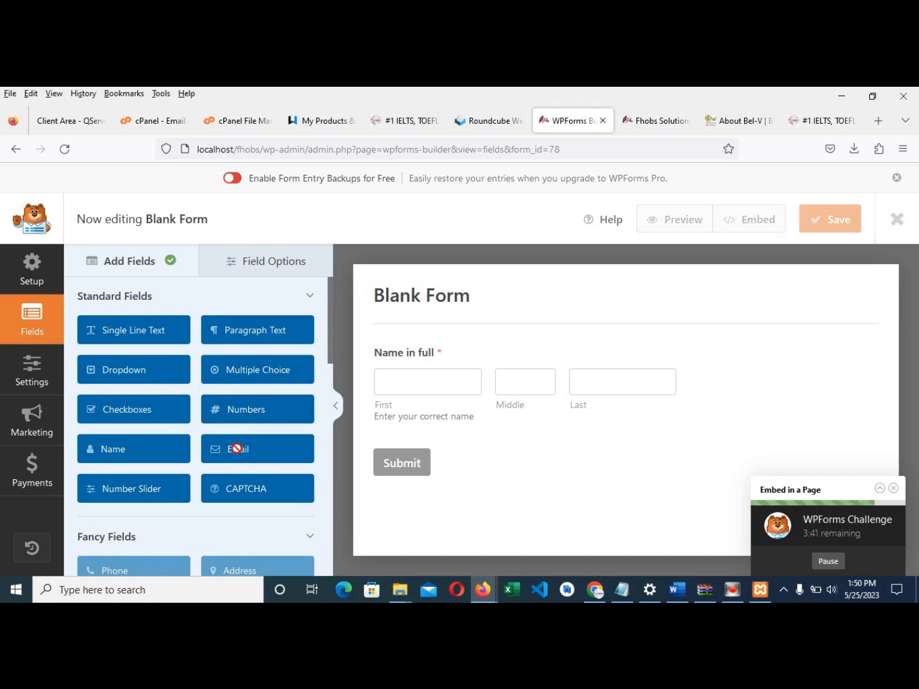
{"action": "left_click_drag", "start_coordinate": [405, 449], "coordinate": [274, 452]}
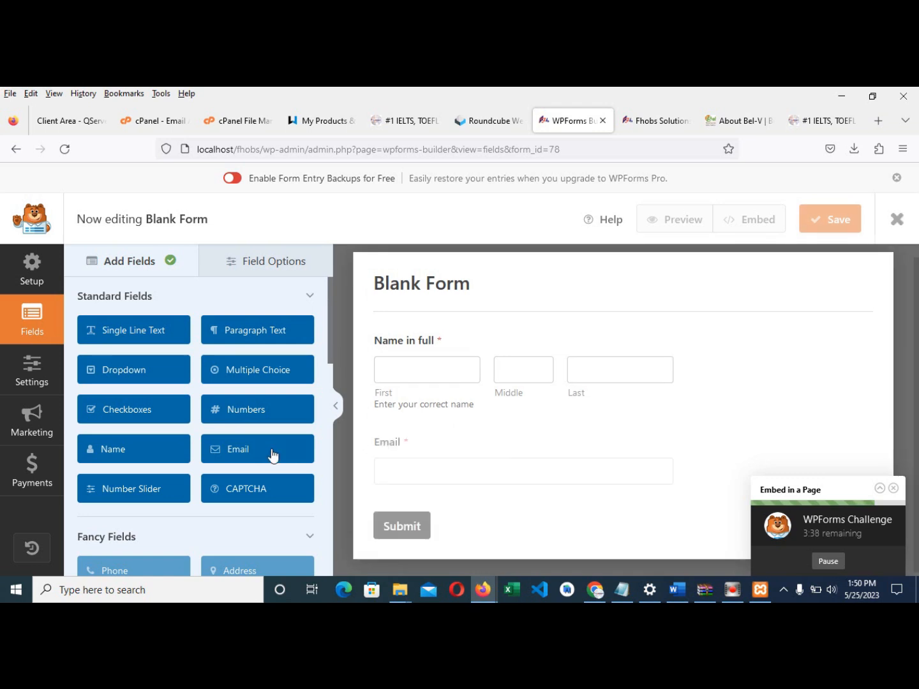
- Relabel the new email field 'Your Email Address'
{"action": "left_click", "coordinate": [383, 445]}
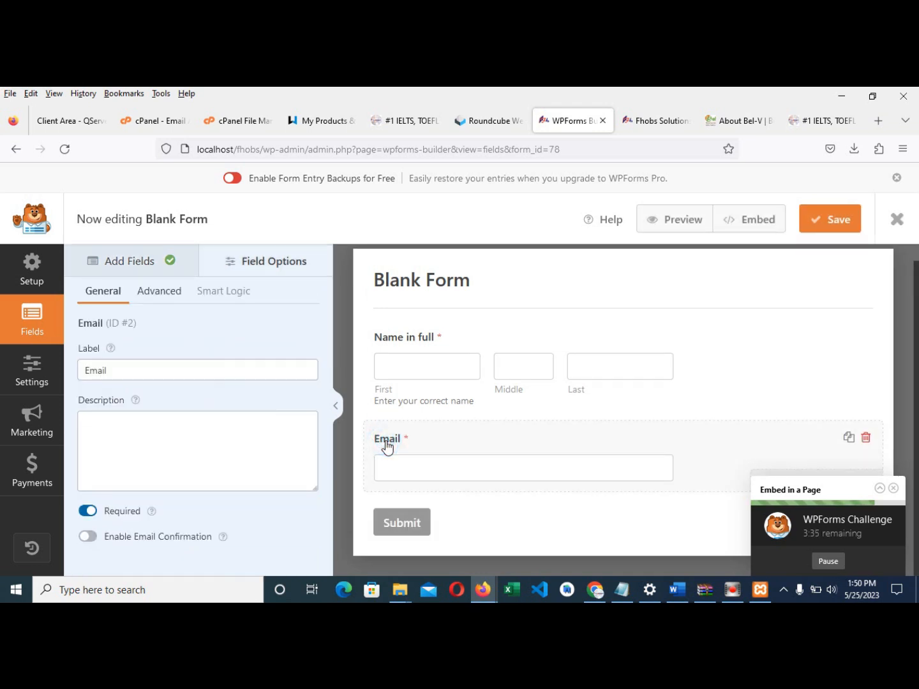
{"action": "left_click", "coordinate": [87, 371]}
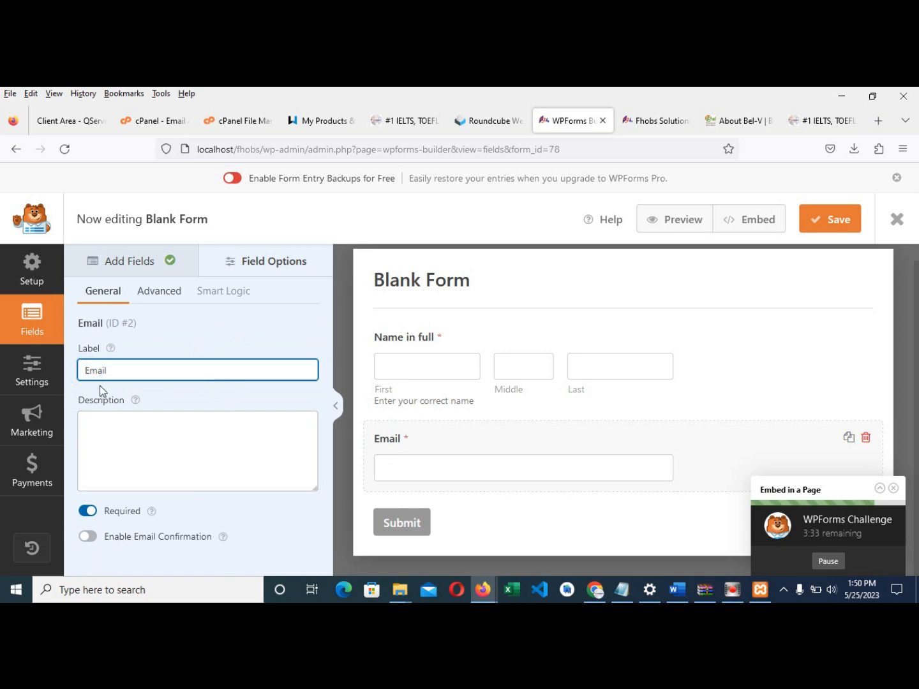
{"action": "type", "text": "Your"}
{"action": "key", "text": "Right"}
{"action": "key", "text": "Right"}
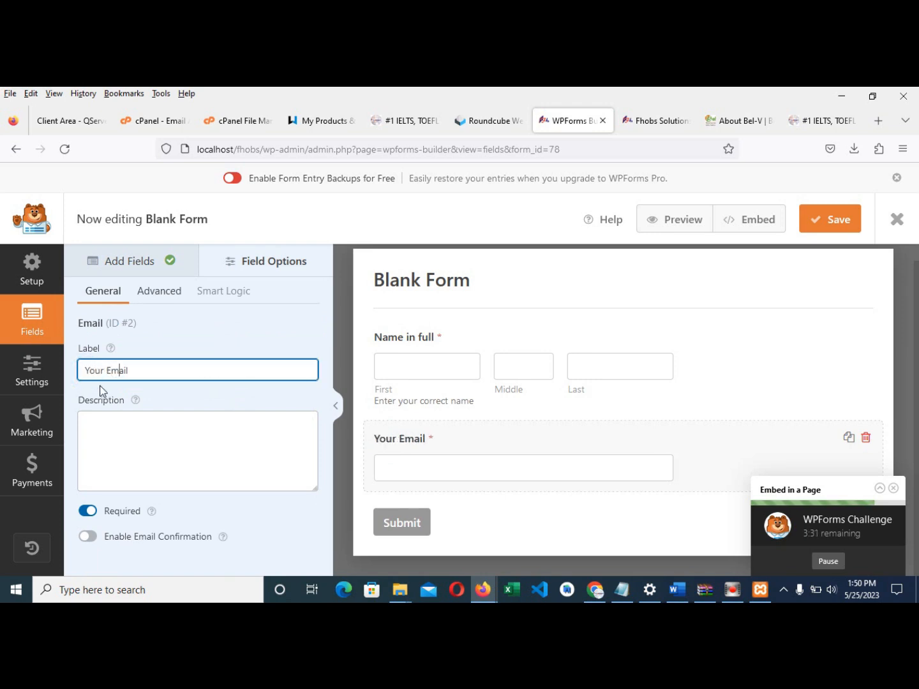
{"action": "key", "text": "Right"}
{"action": "key", "text": "Right"}
{"action": "type", "text": "E"}
{"action": "key", "text": "BackSpace"}
{"action": "type", "text": "Address"}
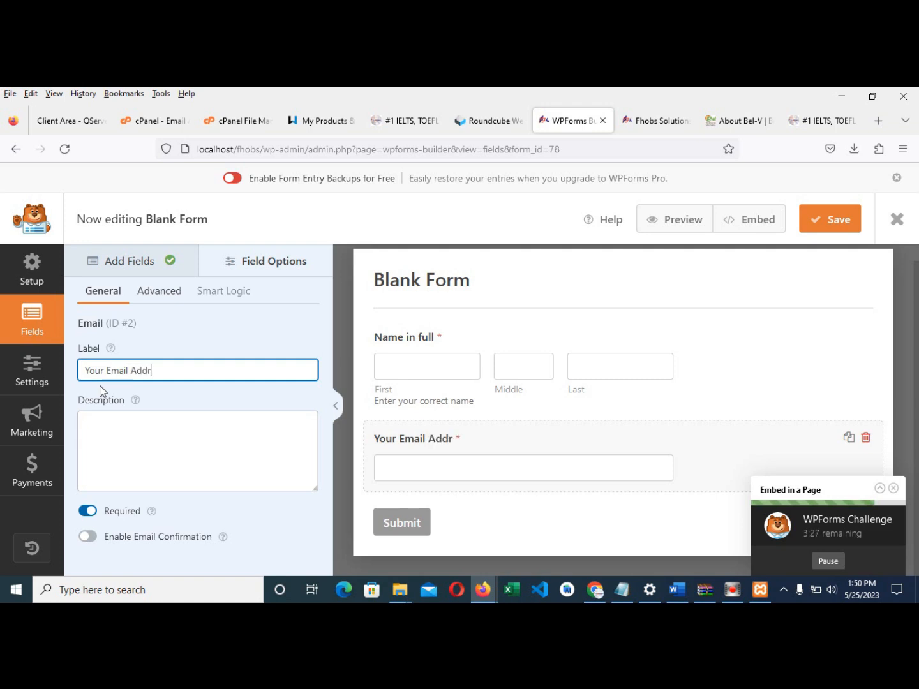
{"action": "left_click", "coordinate": [245, 456]}
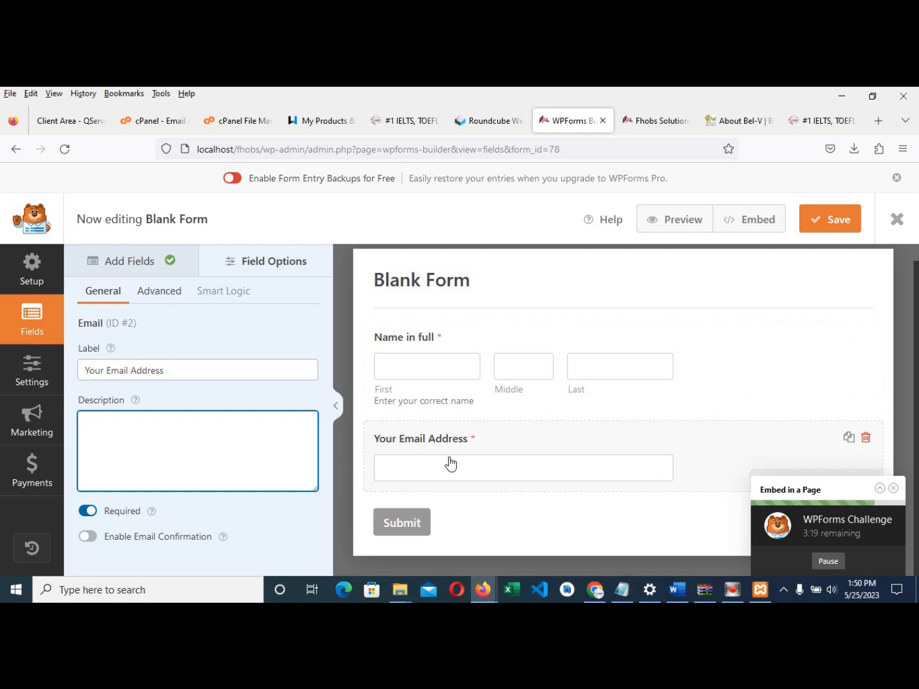
{"action": "left_click", "coordinate": [112, 260]}
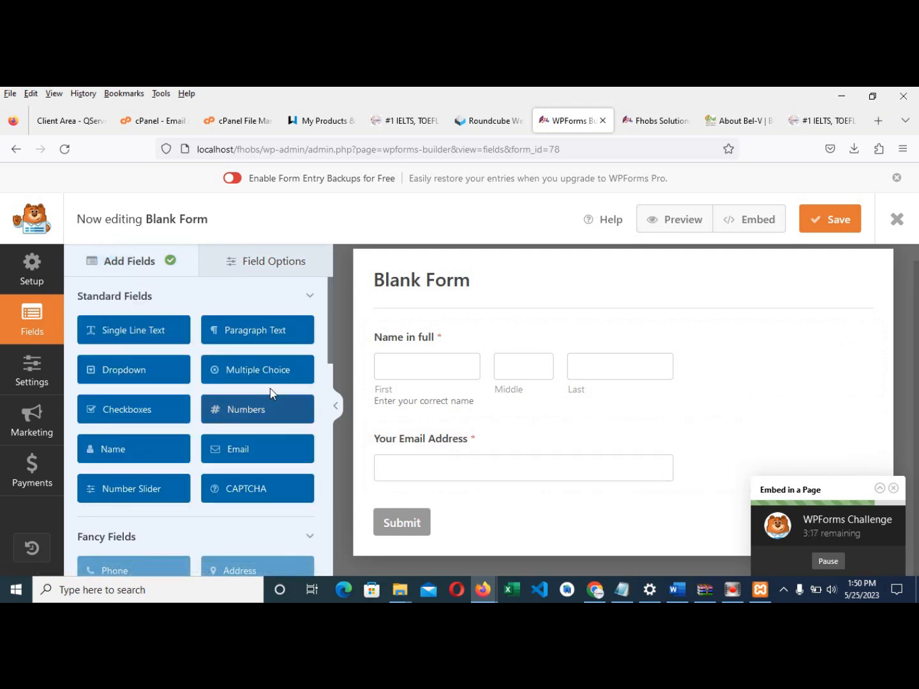
- Add a Dropdown field and label it 'Available Courses'
{"action": "left_click", "coordinate": [141, 375]}
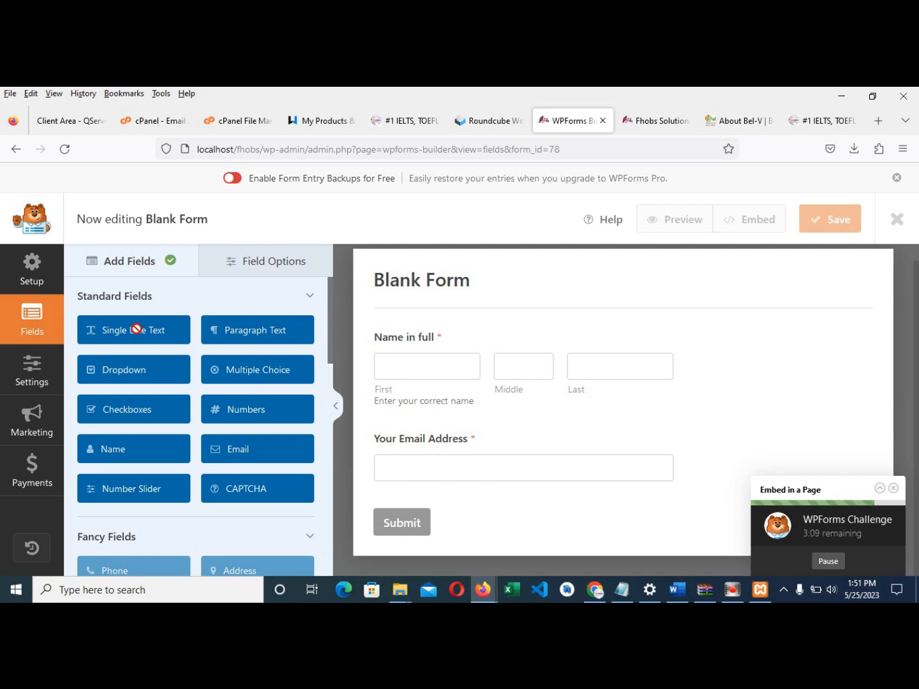
{"action": "left_click", "coordinate": [414, 470]}
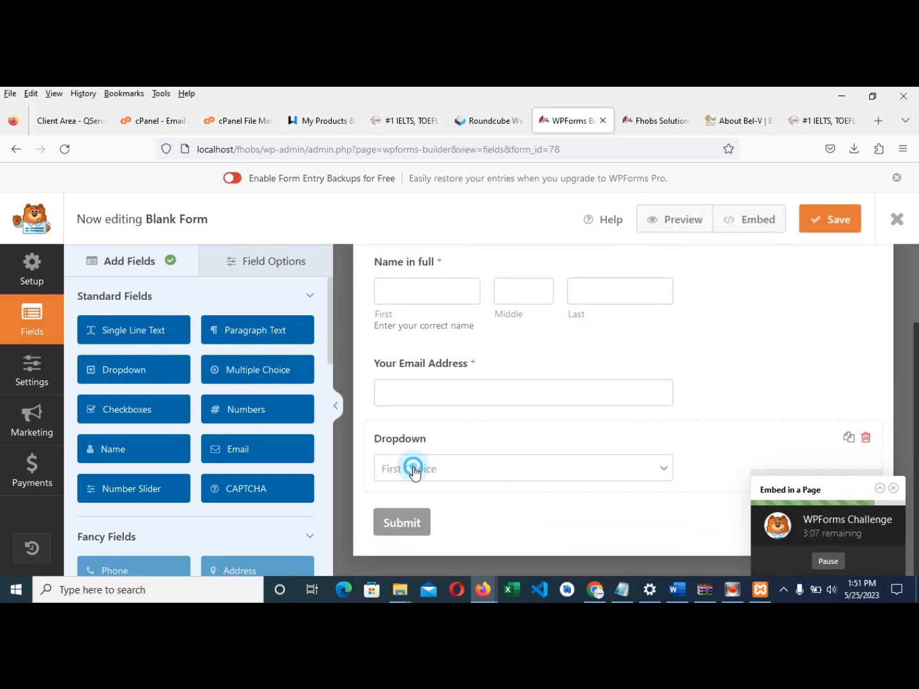
{"action": "left_click_drag", "start_coordinate": [172, 368], "coordinate": [70, 362]}
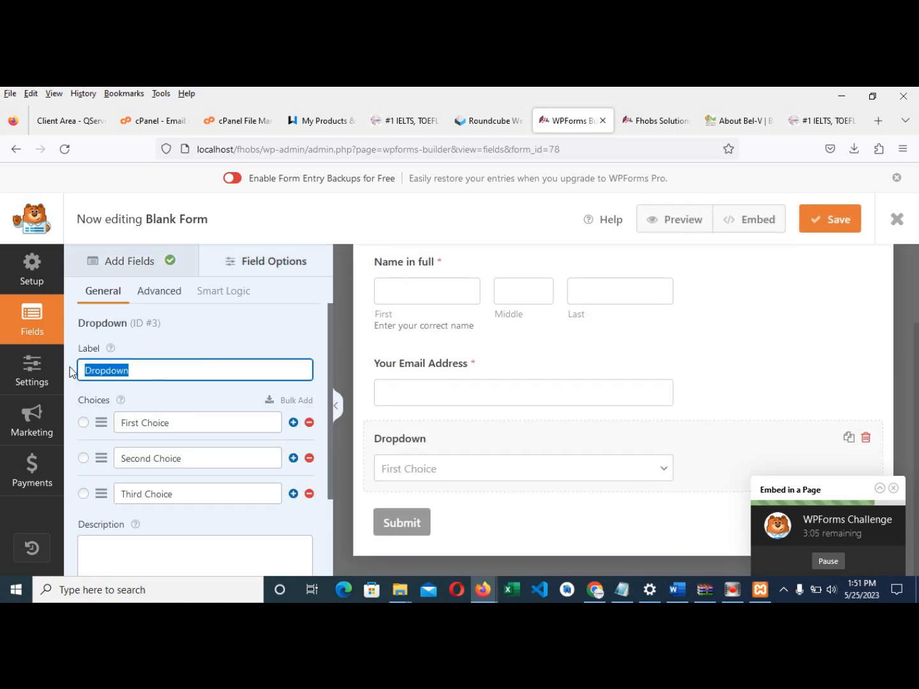
{"action": "type", "text": "Available Cou"}
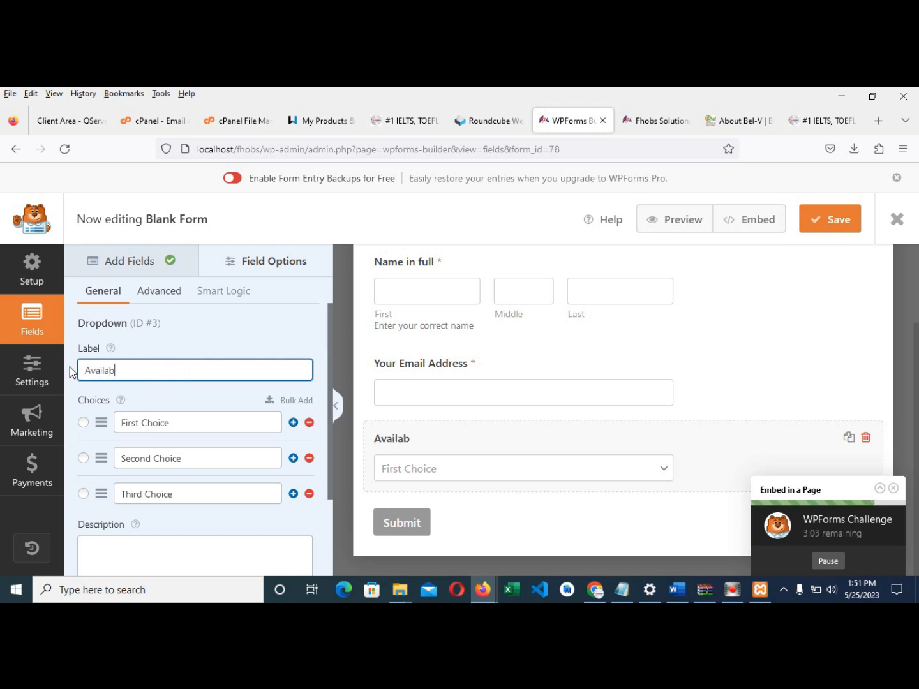
{"action": "key", "text": "BackSpace"}
{"action": "key", "text": "BackSpace"}
{"action": "type", "text": "ourses"}
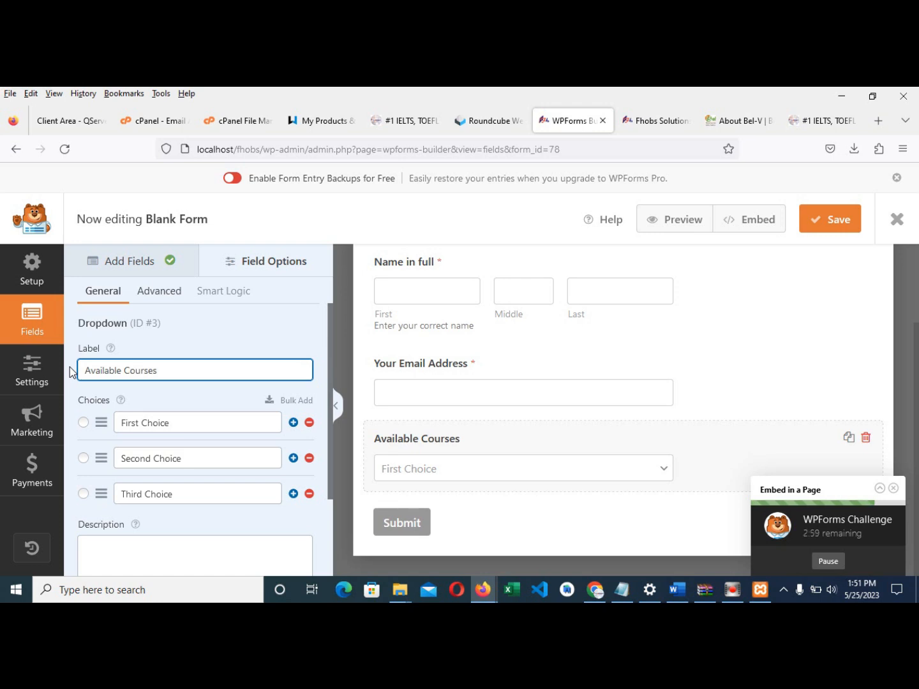
- Set the first three choices to 'Select your desired course here', CCO and DCO
{"action": "left_click", "coordinate": [185, 426]}
{"action": "key", "text": "ctrl+a"}
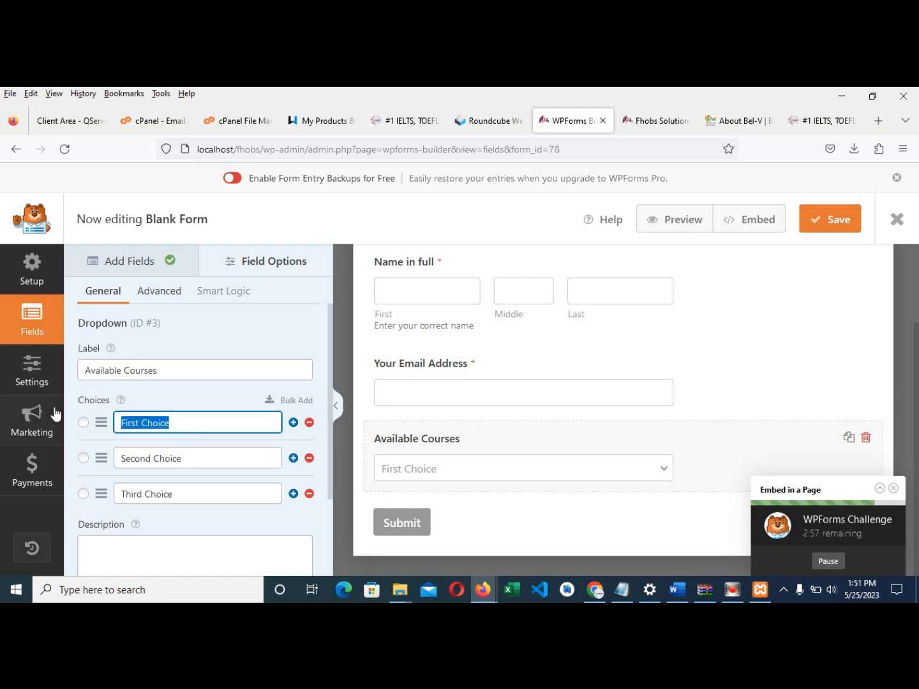
{"action": "type", "text": "Select yo"}
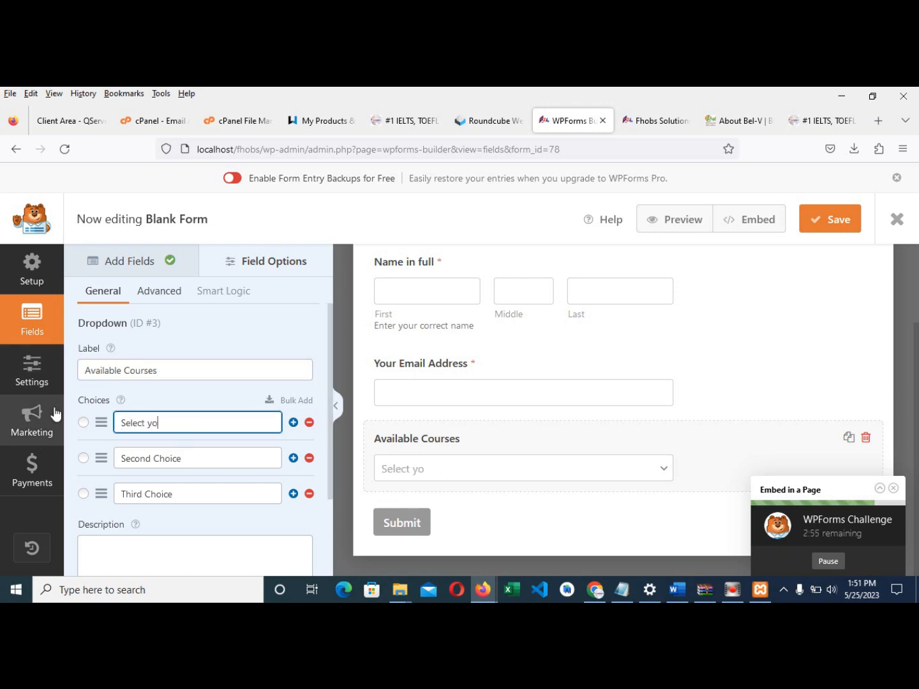
{"action": "type", "text": "ur desired course here"}
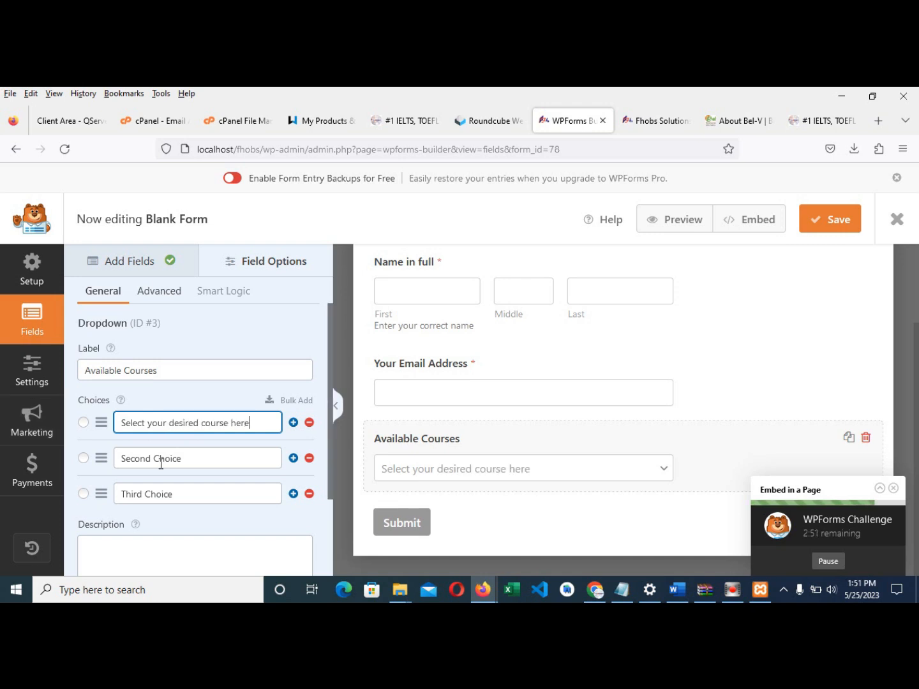
{"action": "left_click", "coordinate": [201, 458]}
{"action": "left_click_drag", "start_coordinate": [202, 459], "coordinate": [71, 458]}
{"action": "type", "text": "CCO"}
{"action": "left_click_drag", "start_coordinate": [166, 491], "coordinate": [96, 492]}
{"action": "type", "text": "DCO"}
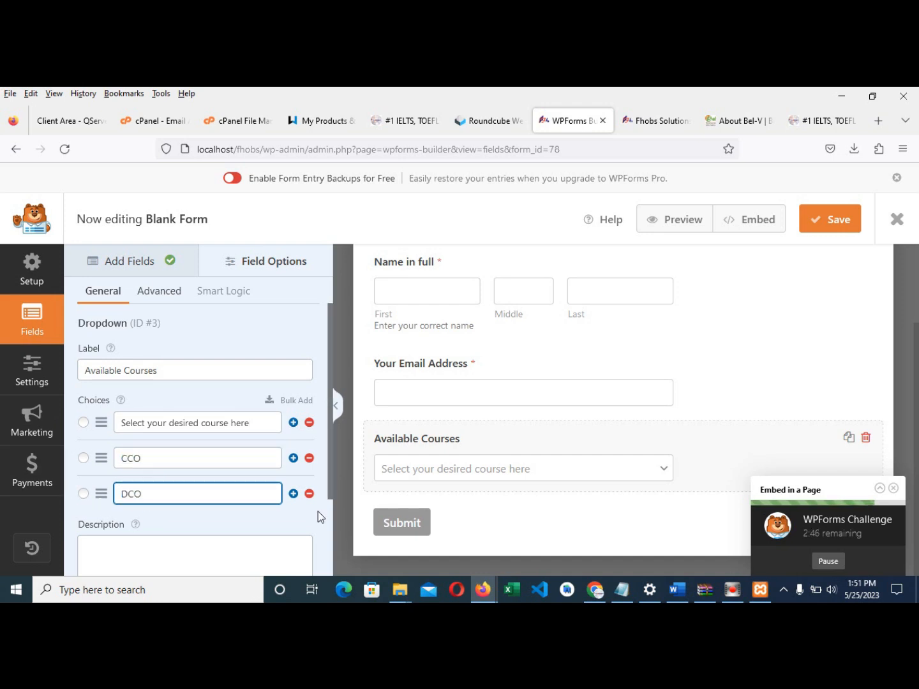
- Add WEB and APPS as fourth and fifth choices and make the dropdown required
{"action": "left_click", "coordinate": [293, 493]}
{"action": "left_click", "coordinate": [213, 523]}
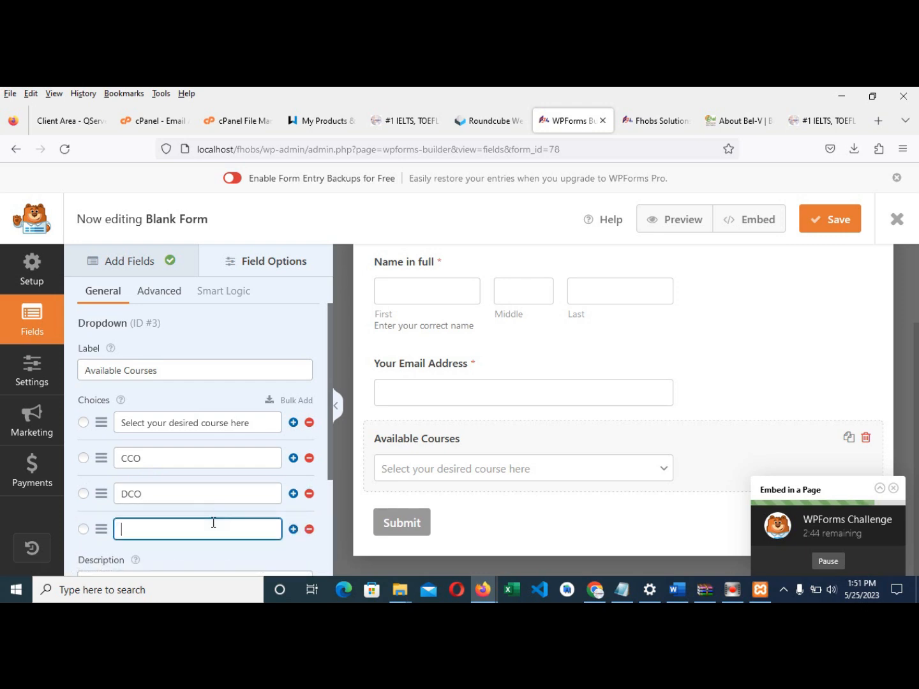
{"action": "type", "text": "WEB"}
{"action": "scroll", "coordinate": [279, 508], "scroll_direction": "down", "scroll_amount": 2}
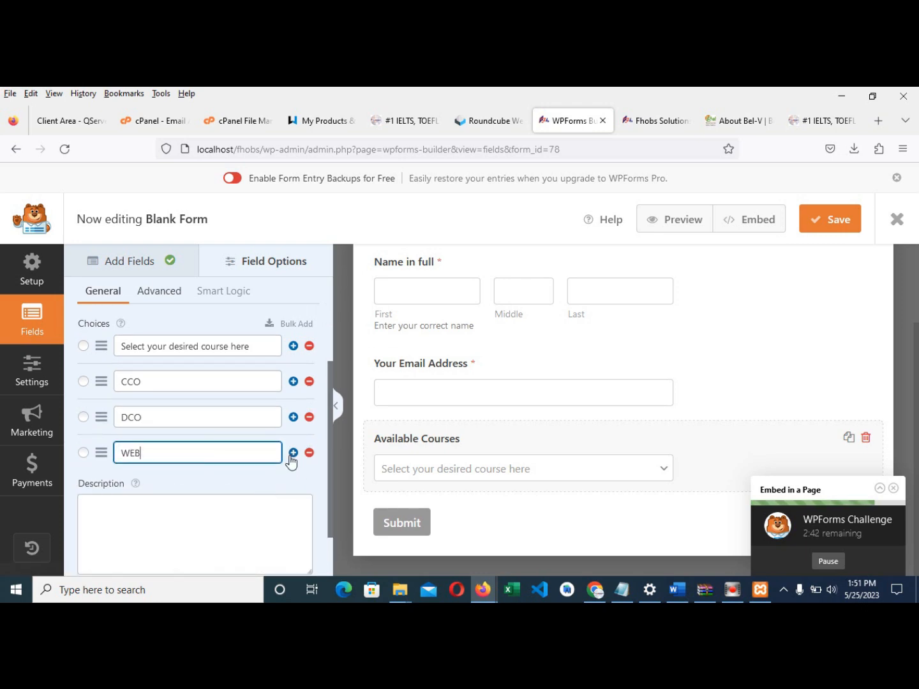
{"action": "left_click", "coordinate": [293, 453]}
{"action": "left_click", "coordinate": [194, 496]}
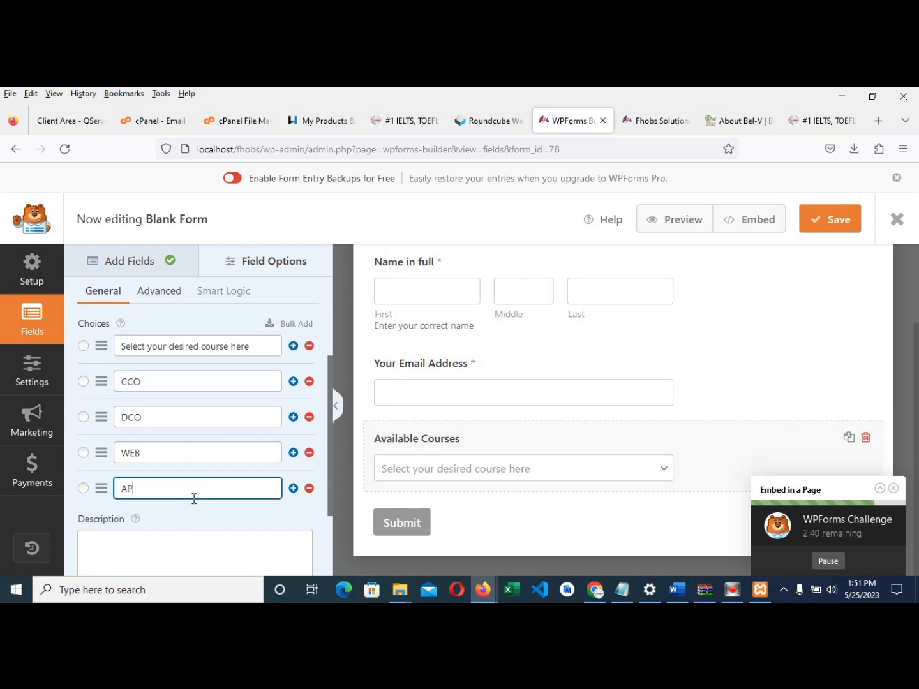
{"action": "type", "text": "APPS"}
{"action": "scroll", "coordinate": [148, 515], "scroll_direction": "down", "scroll_amount": 2}
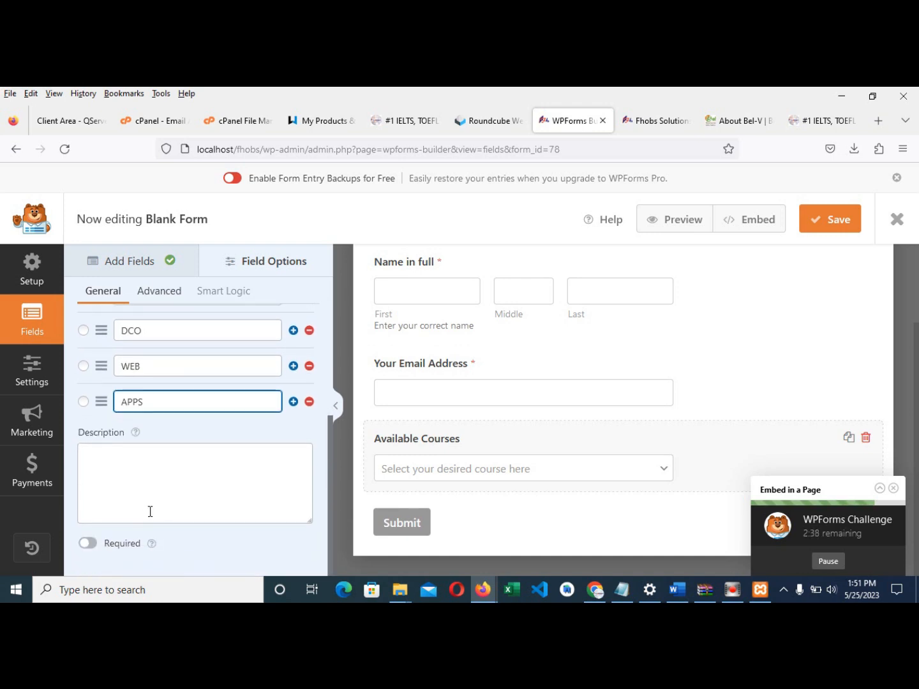
{"action": "left_click", "coordinate": [94, 546]}
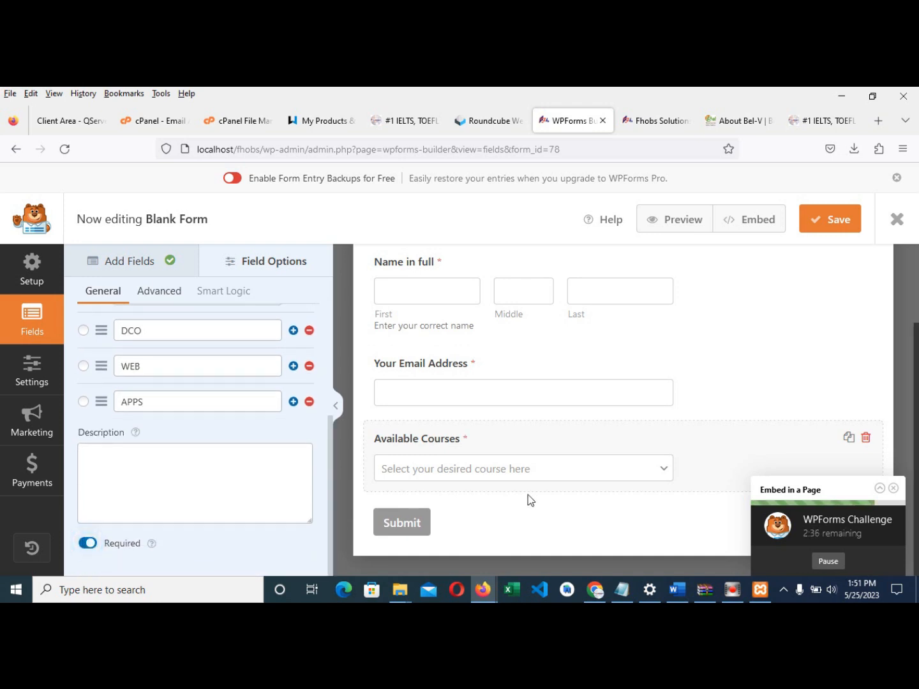
{"action": "scroll", "coordinate": [629, 521], "scroll_direction": "up", "scroll_amount": 3}
- Add a Paragraph Text field labelled 'Additional Information Here' below the dropdown, then save the form
{"action": "left_click", "coordinate": [131, 261]}
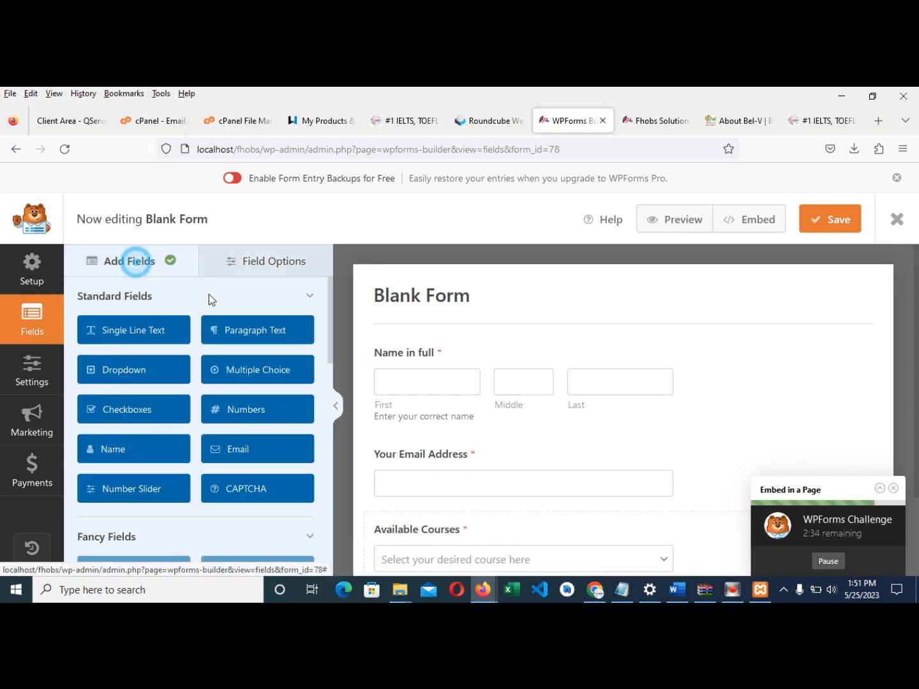
{"action": "left_click", "coordinate": [247, 330]}
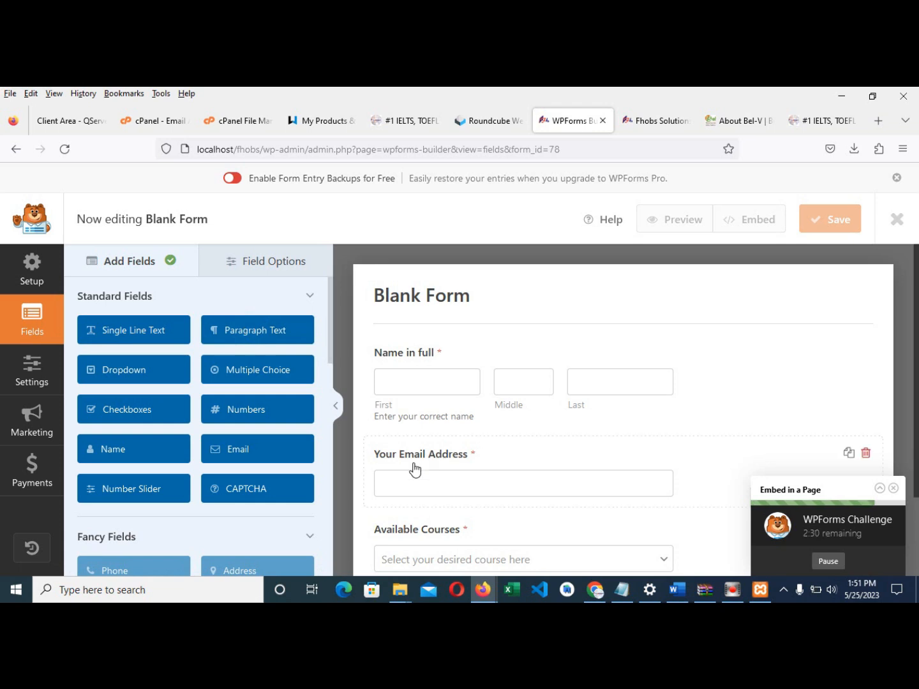
{"action": "scroll", "coordinate": [466, 482], "scroll_direction": "down", "scroll_amount": 2}
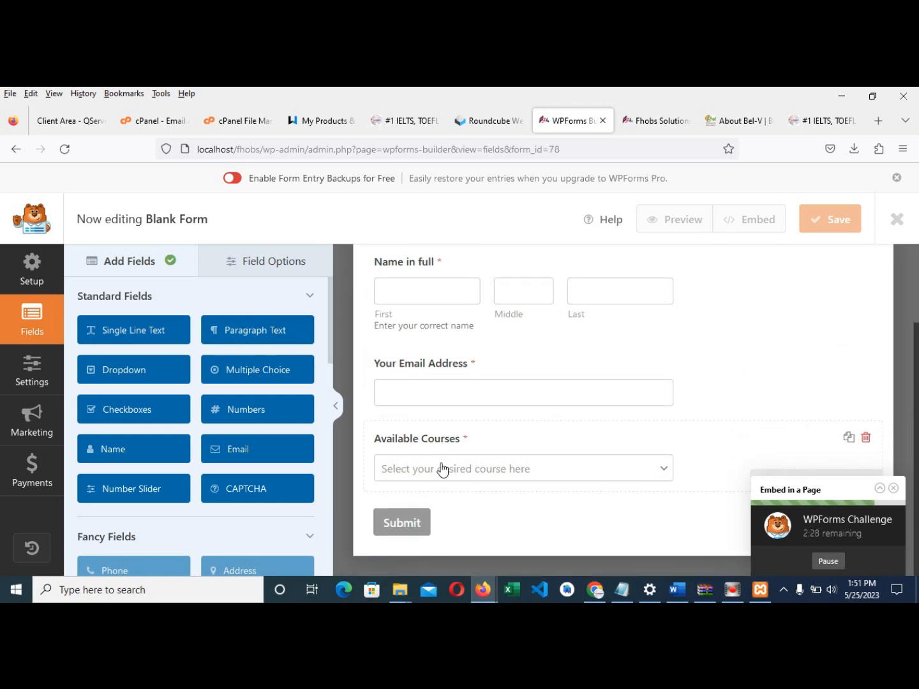
{"action": "left_click", "coordinate": [422, 447]}
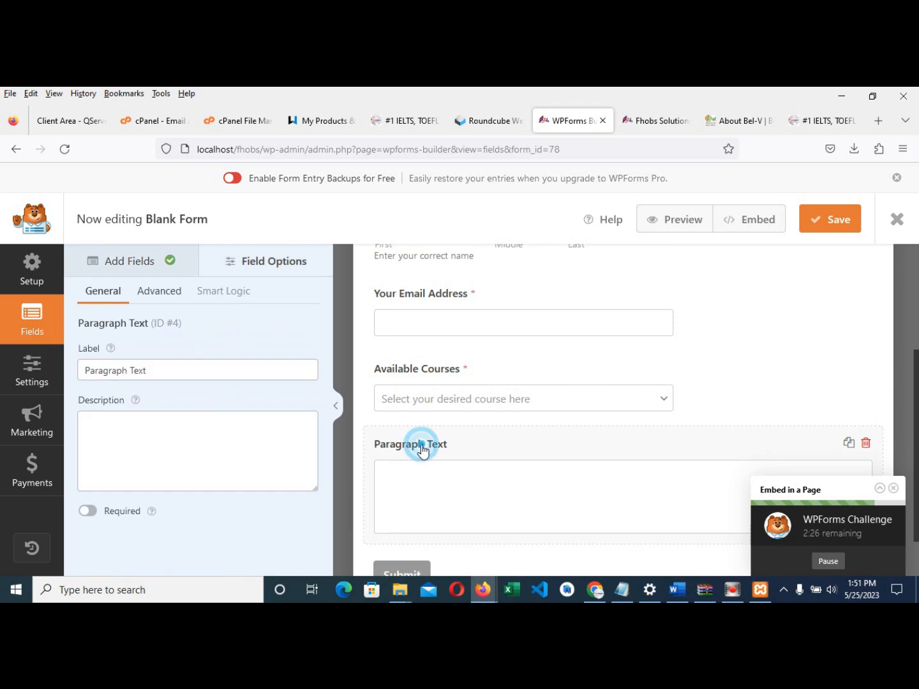
{"action": "triple_click", "coordinate": [185, 369]}
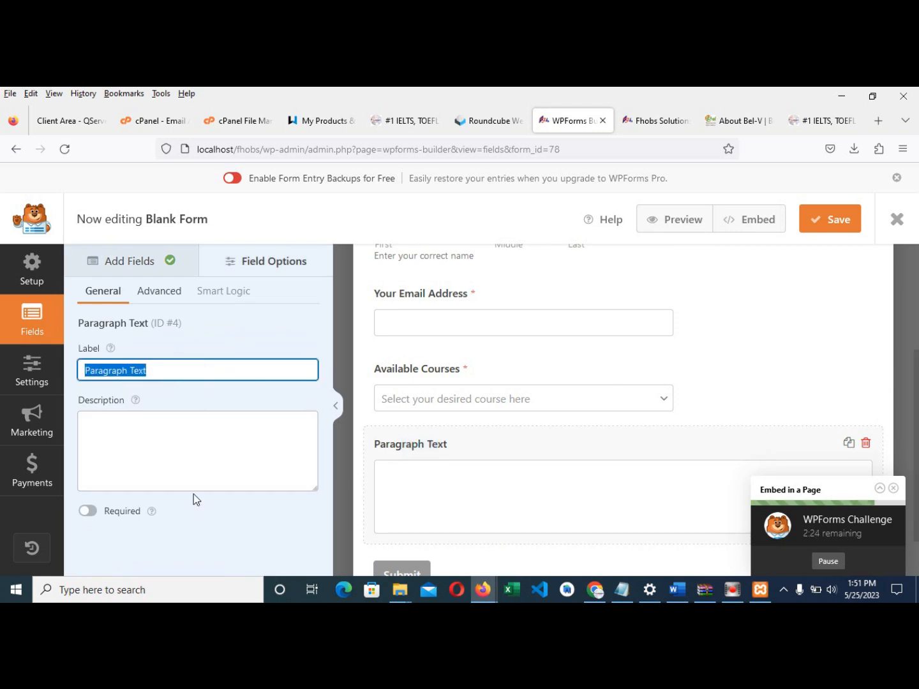
{"action": "type", "text": "Addition"}
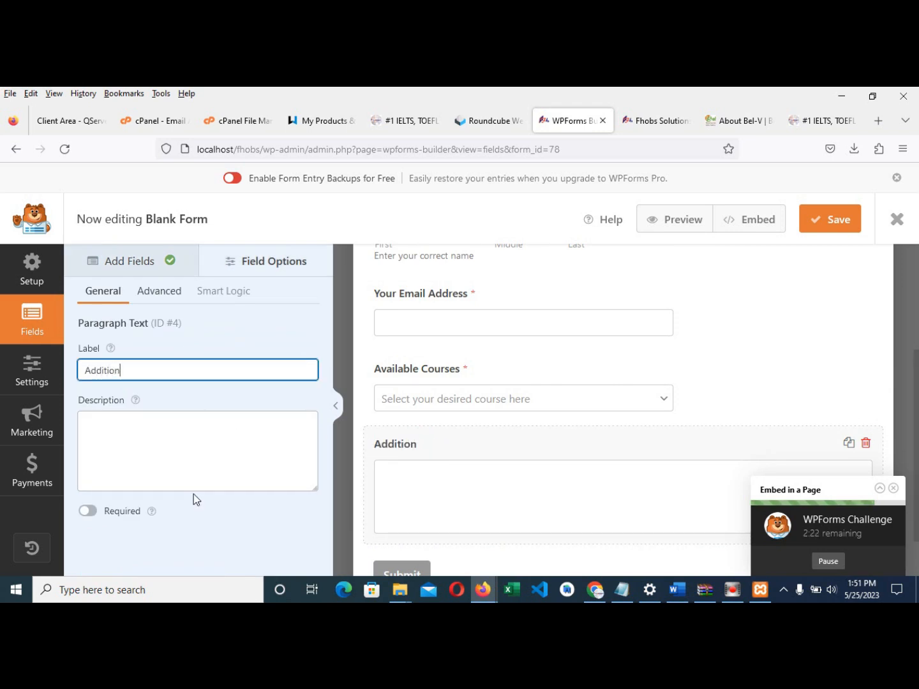
{"action": "type", "text": "al Information Here"}
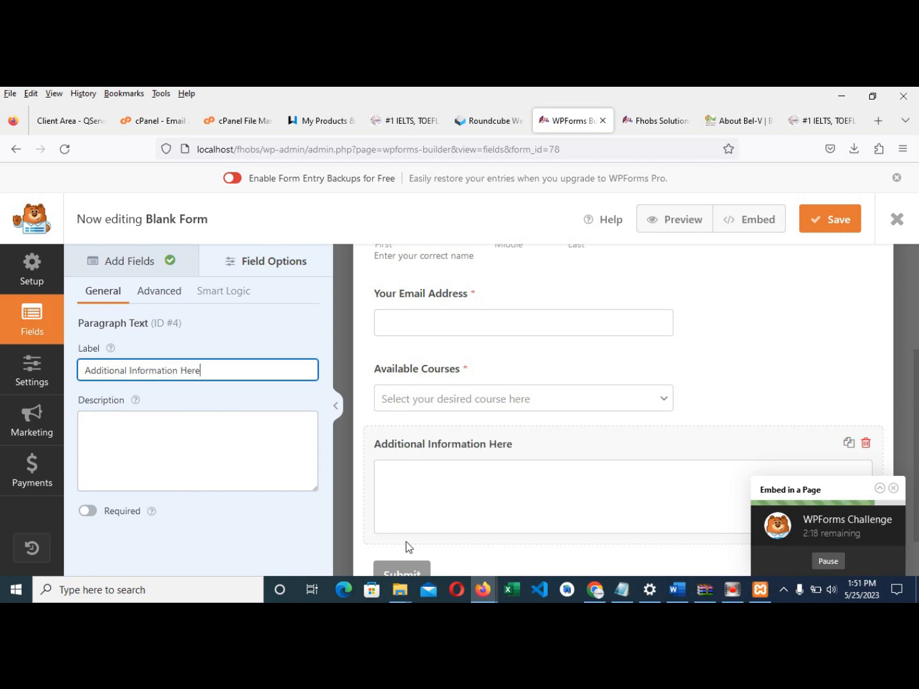
{"action": "scroll", "coordinate": [632, 447], "scroll_direction": "up", "scroll_amount": 3}
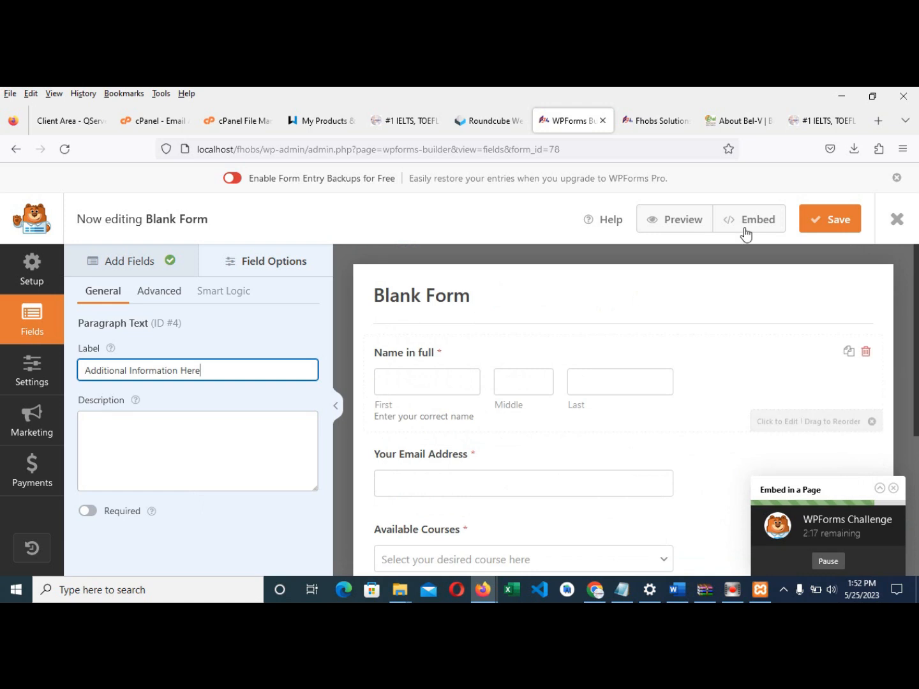
{"action": "left_click", "coordinate": [824, 220]}
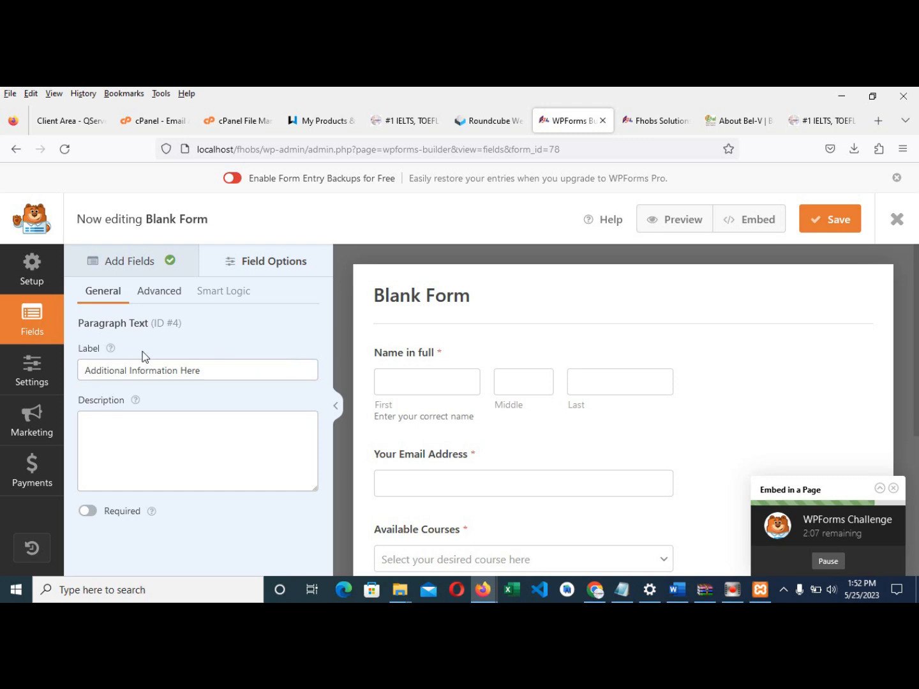
- In the form's General settings, rename the form to 'Fhobs Contact Form'
{"action": "left_click", "coordinate": [38, 286]}
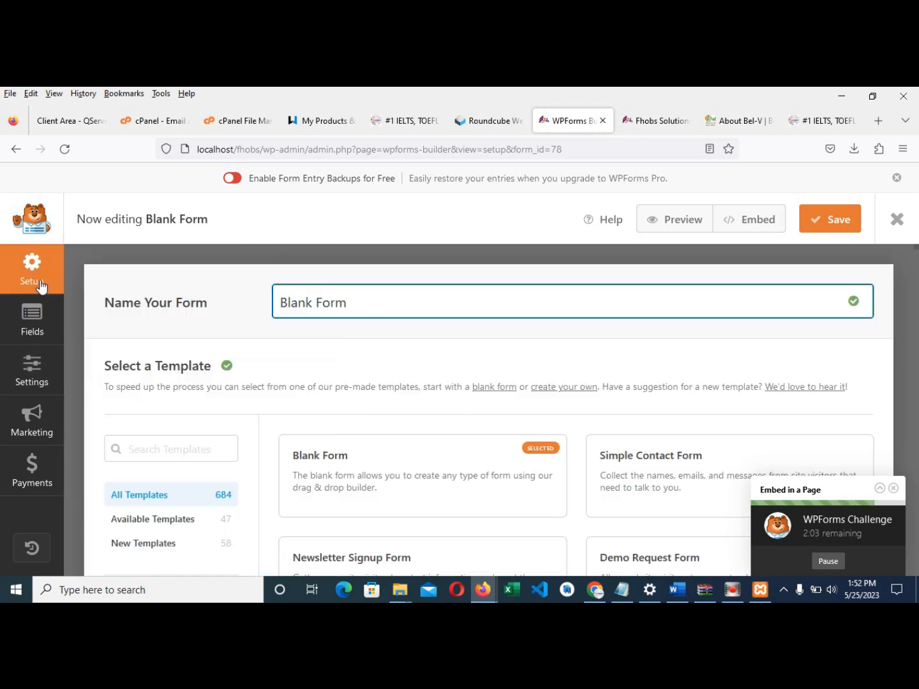
{"action": "left_click", "coordinate": [33, 364]}
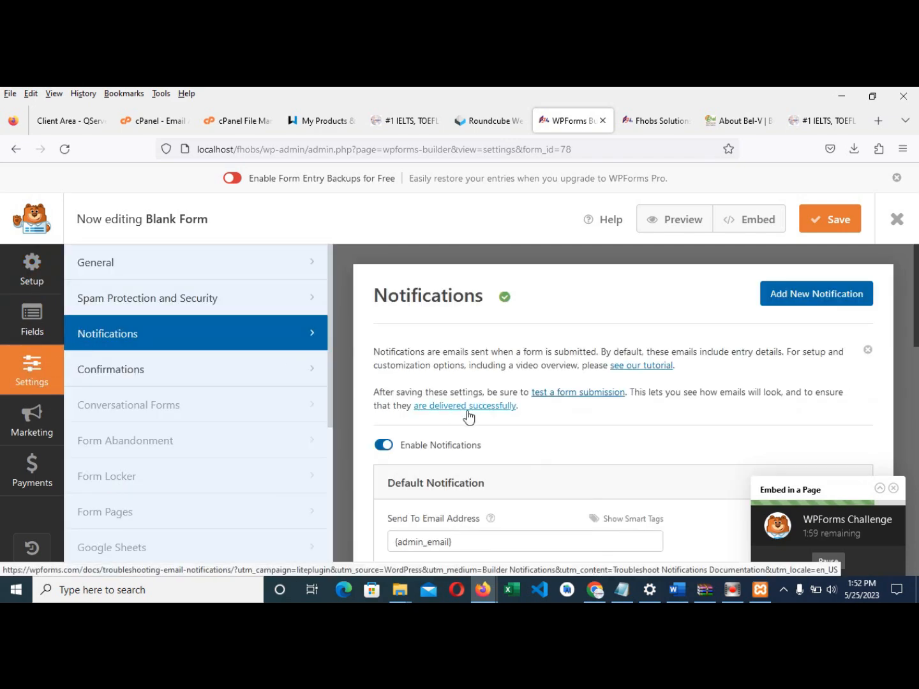
{"action": "scroll", "coordinate": [468, 417], "scroll_direction": "down", "scroll_amount": 8}
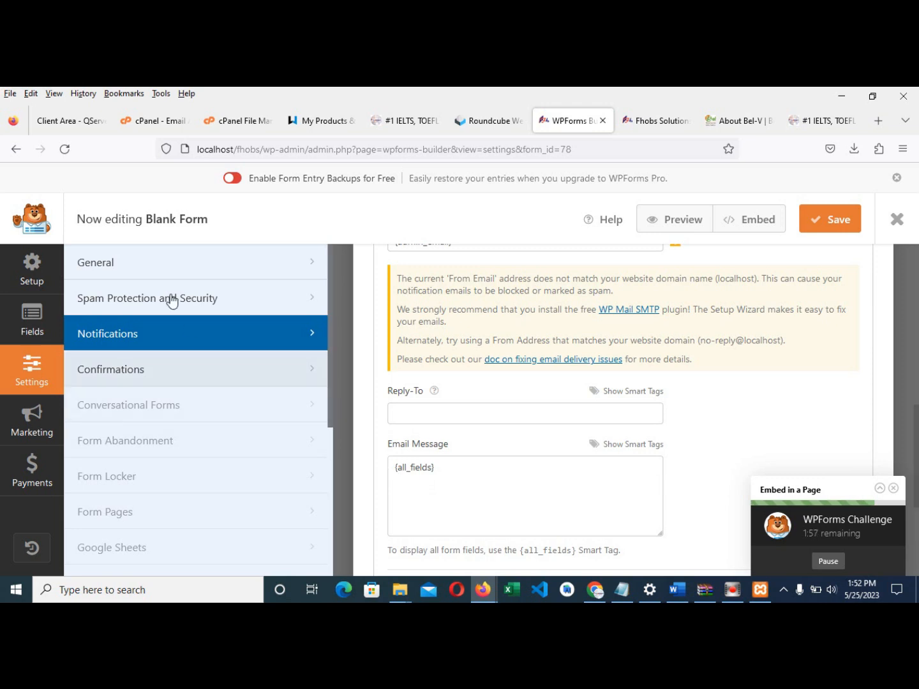
{"action": "left_click", "coordinate": [127, 266]}
{"action": "scroll", "coordinate": [511, 365], "scroll_direction": "up", "scroll_amount": 3}
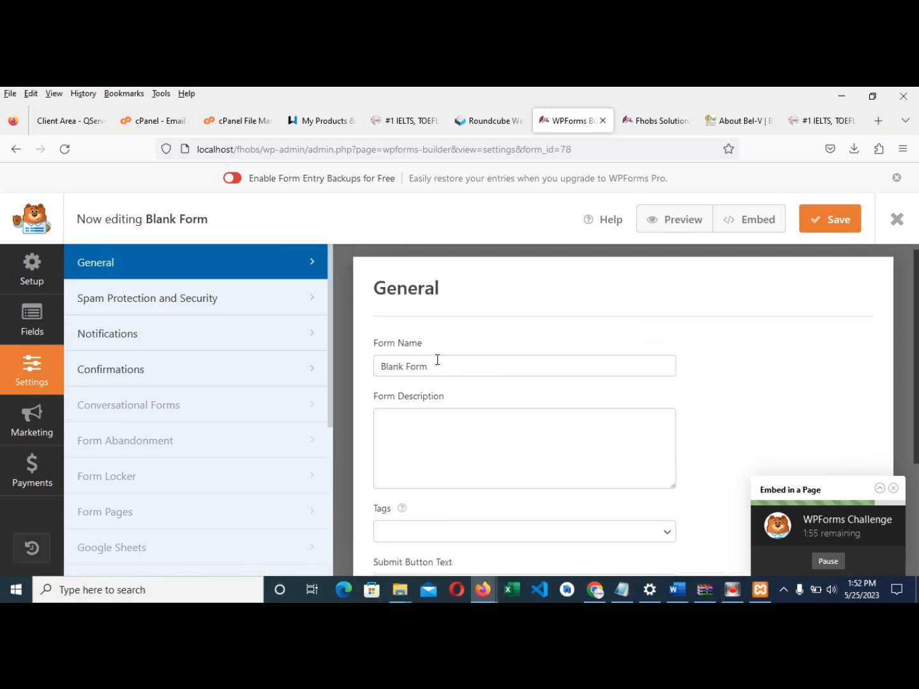
{"action": "left_click_drag", "start_coordinate": [437, 361], "coordinate": [332, 357]}
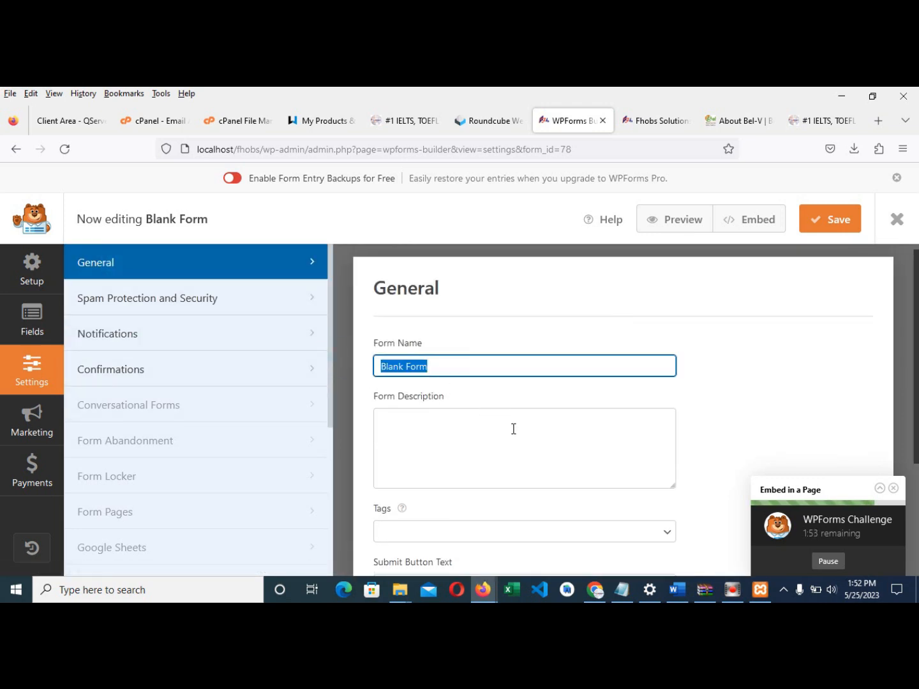
{"action": "type", "text": "Fho"}
{"action": "type", "text": "cs"}
{"action": "type", "text": "b"}
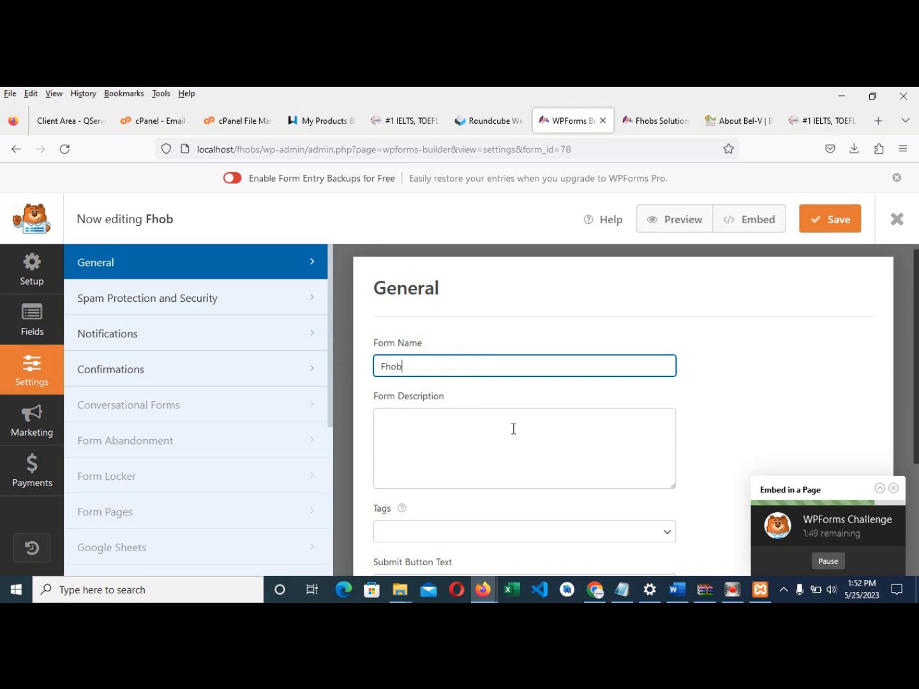
{"action": "type", "text": "s Contact F"}
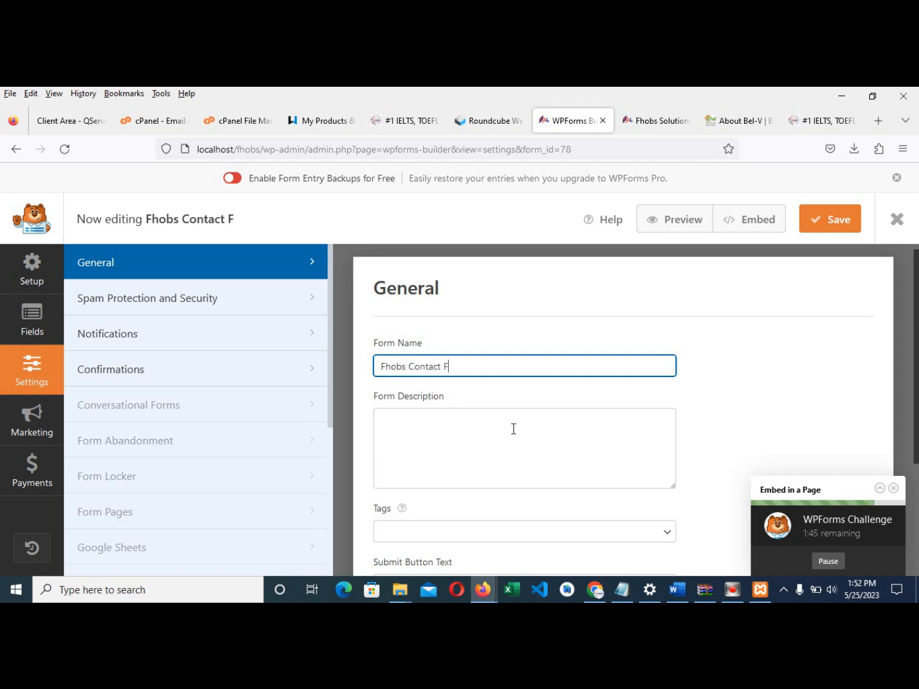
{"action": "type", "text": "orm"}
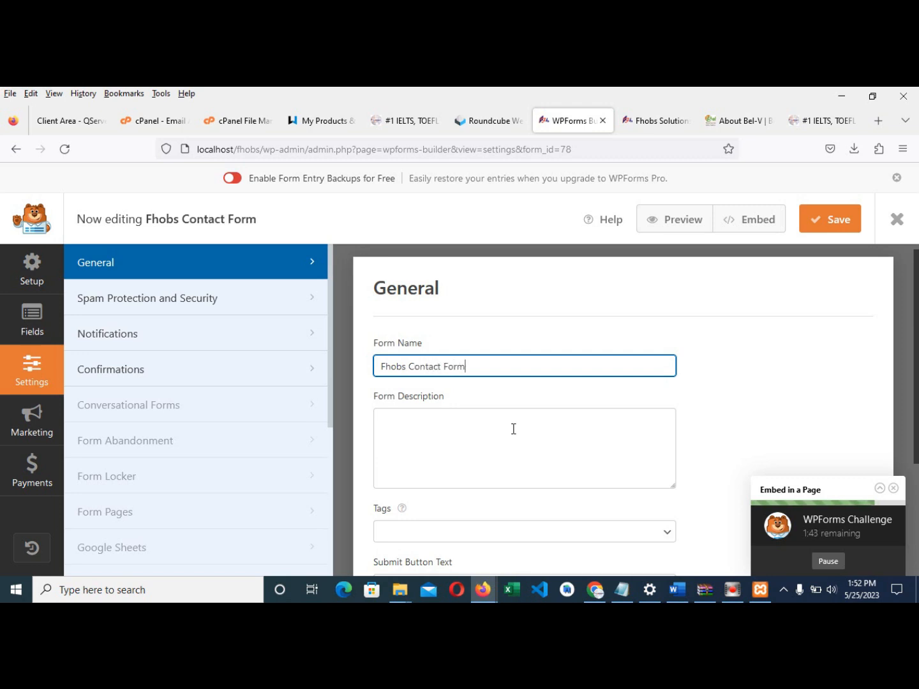
- Write the form description 'This is official contact form of Fhobs Solutions'
{"action": "scroll", "coordinate": [487, 439], "scroll_direction": "down", "scroll_amount": 2}
{"action": "left_click", "coordinate": [473, 365]}
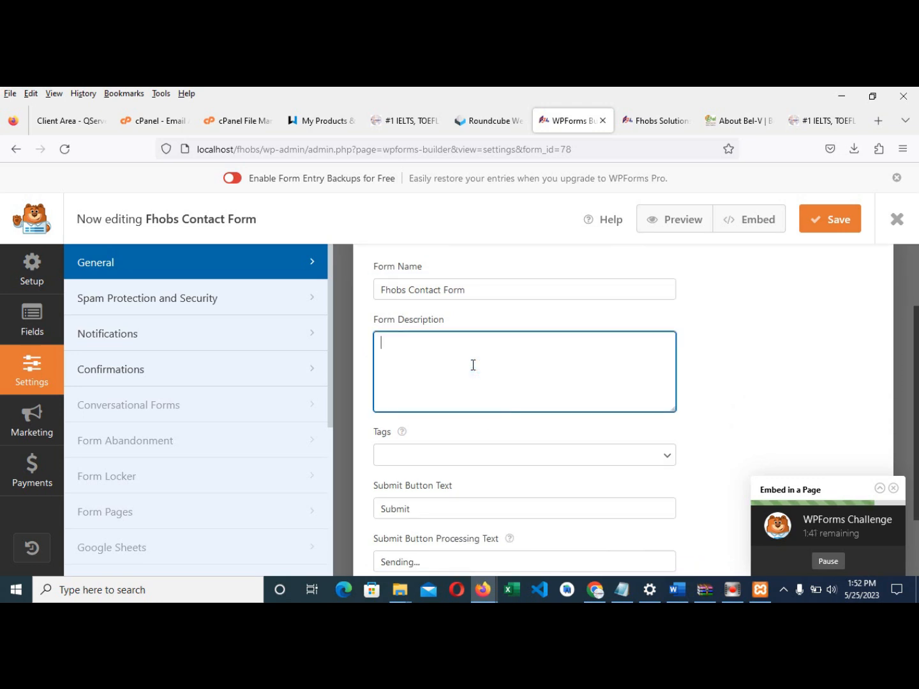
{"action": "type", "text": "This si the "}
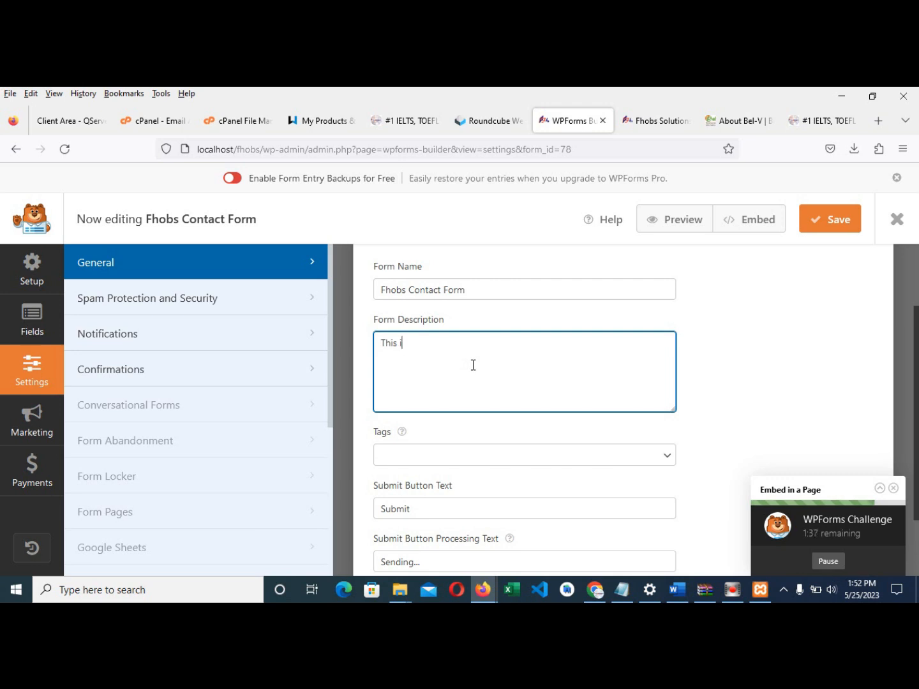
{"action": "type", "text": "fficial contact"}
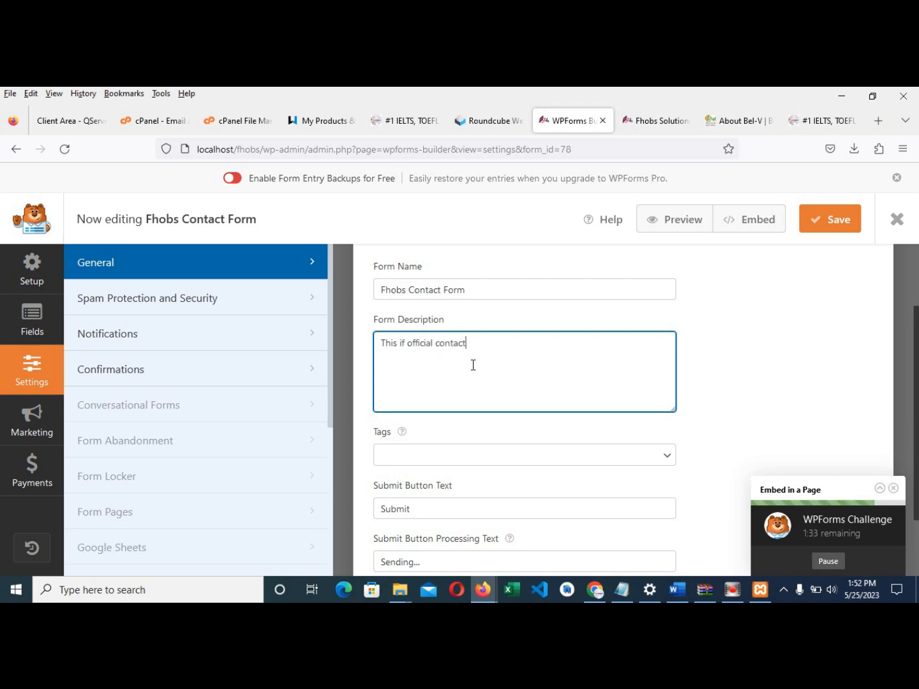
{"action": "type", "text": " form of Fhobs Solutions"}
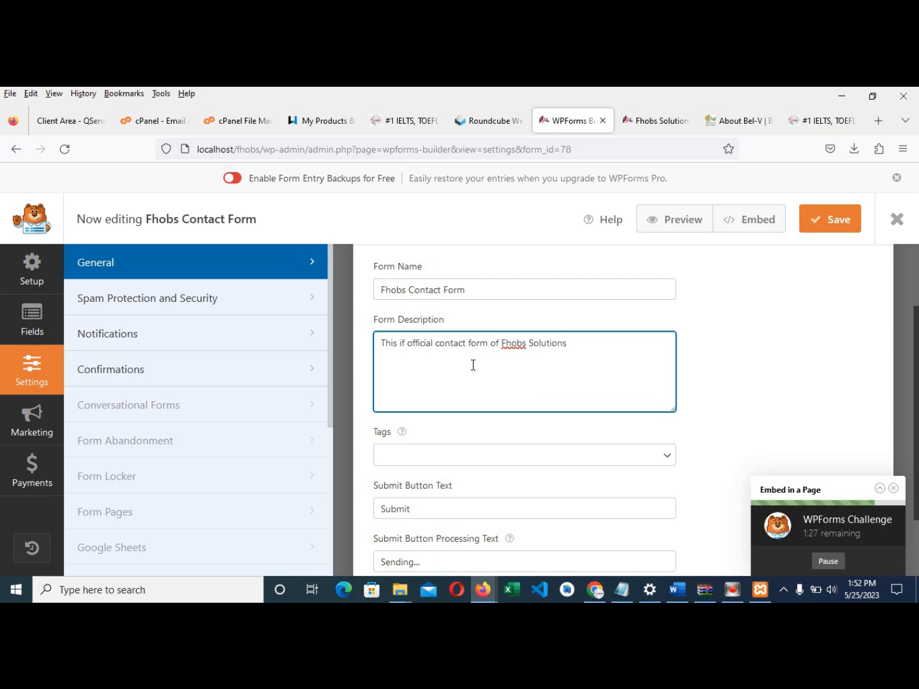
{"action": "scroll", "coordinate": [508, 458], "scroll_direction": "down", "scroll_amount": 2}
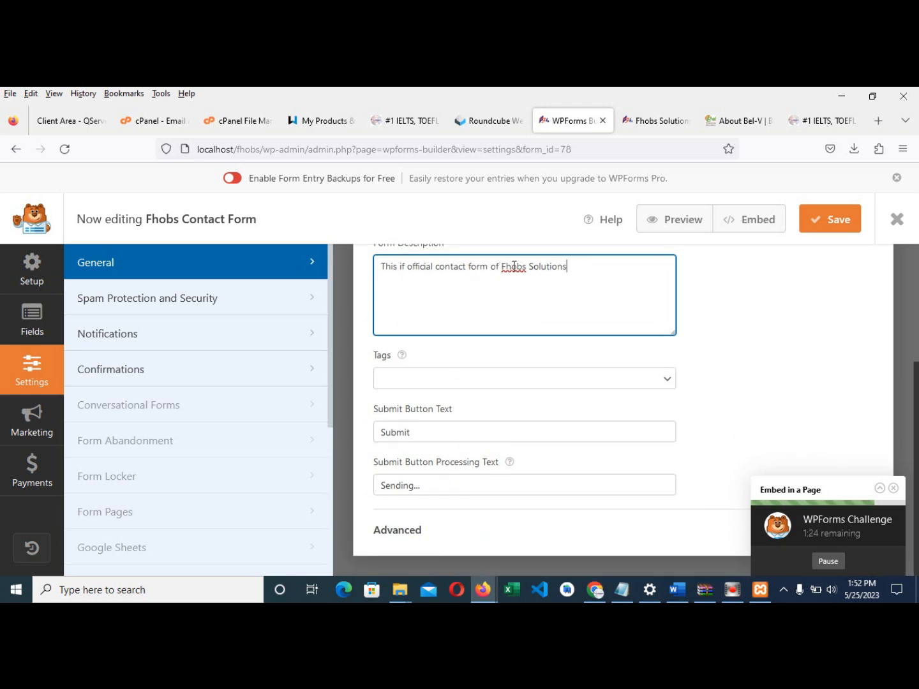
{"action": "left_click", "coordinate": [403, 267]}
{"action": "type", "text": "s"}
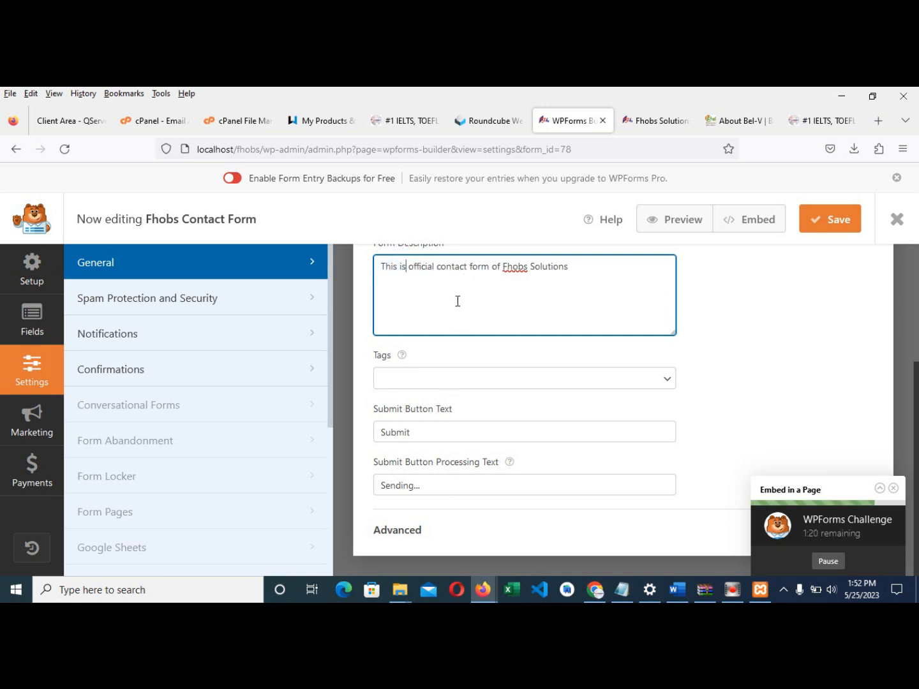
- Keep the submit button text as 'Submit'
{"action": "scroll", "coordinate": [433, 447], "scroll_direction": "up", "scroll_amount": 2}
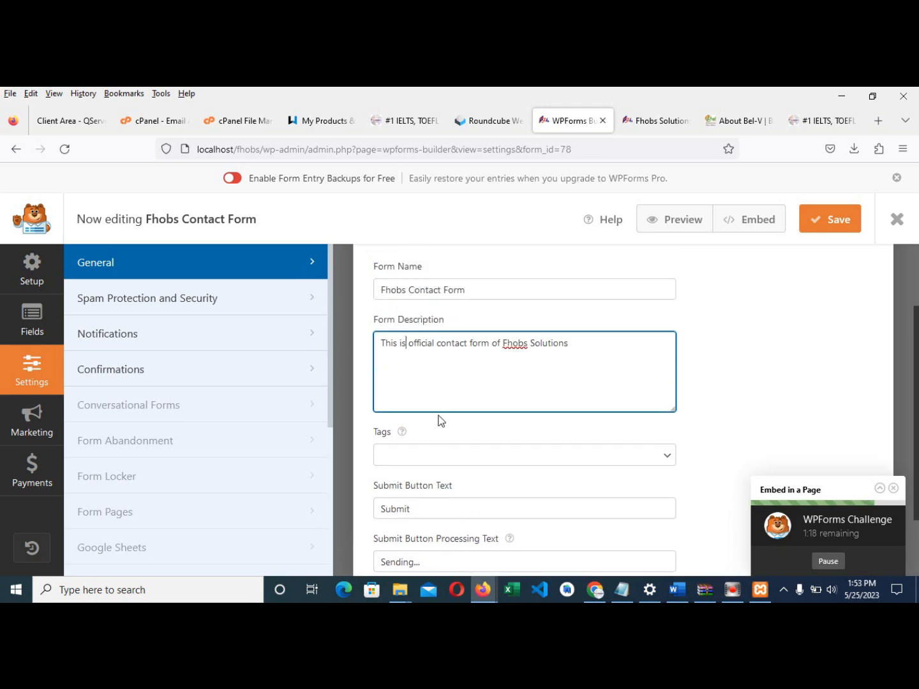
{"action": "scroll", "coordinate": [457, 375], "scroll_direction": "up", "scroll_amount": 1}
{"action": "scroll", "coordinate": [498, 381], "scroll_direction": "down", "scroll_amount": 1}
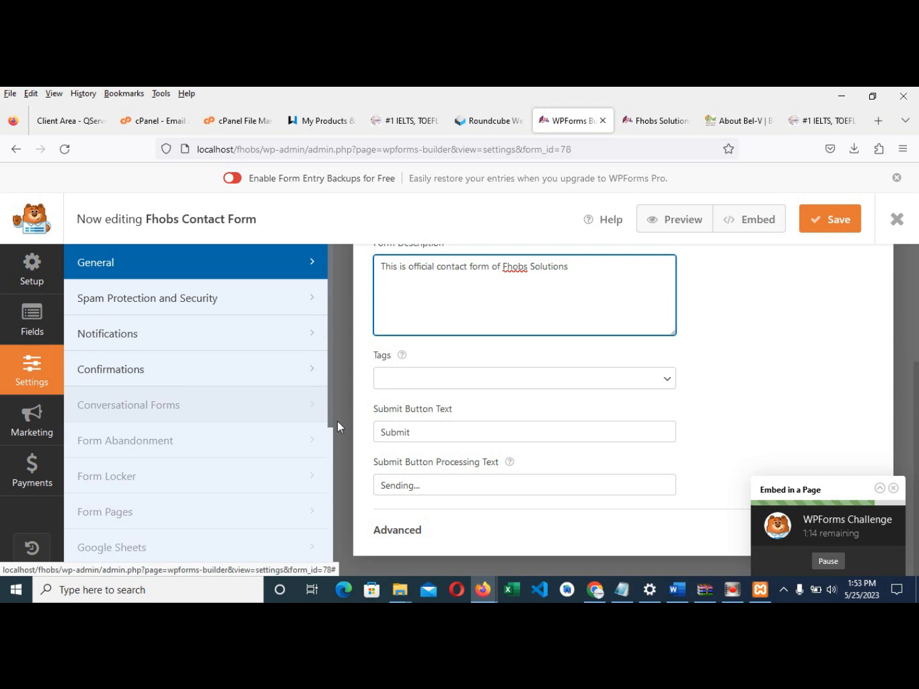
{"action": "left_click_drag", "start_coordinate": [425, 434], "coordinate": [361, 428]}
{"action": "type", "text": "Apply"}
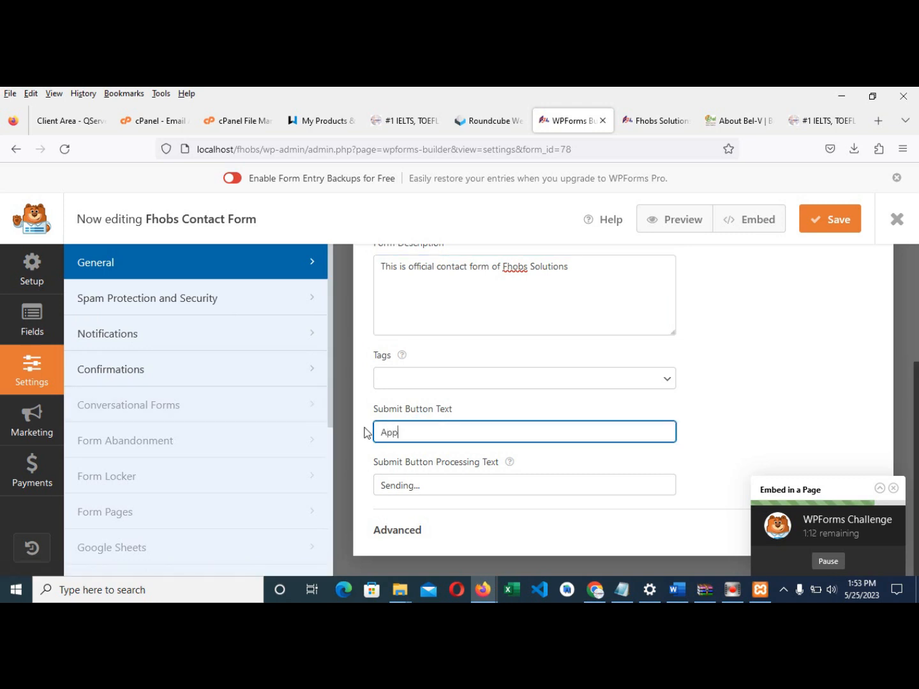
{"action": "key", "text": "BackSpace"}
{"action": "key", "text": "BackSpace"}
{"action": "key", "text": "BackSpace"}
{"action": "key", "text": "BackSpace"}
{"action": "type", "text": "Submit"}
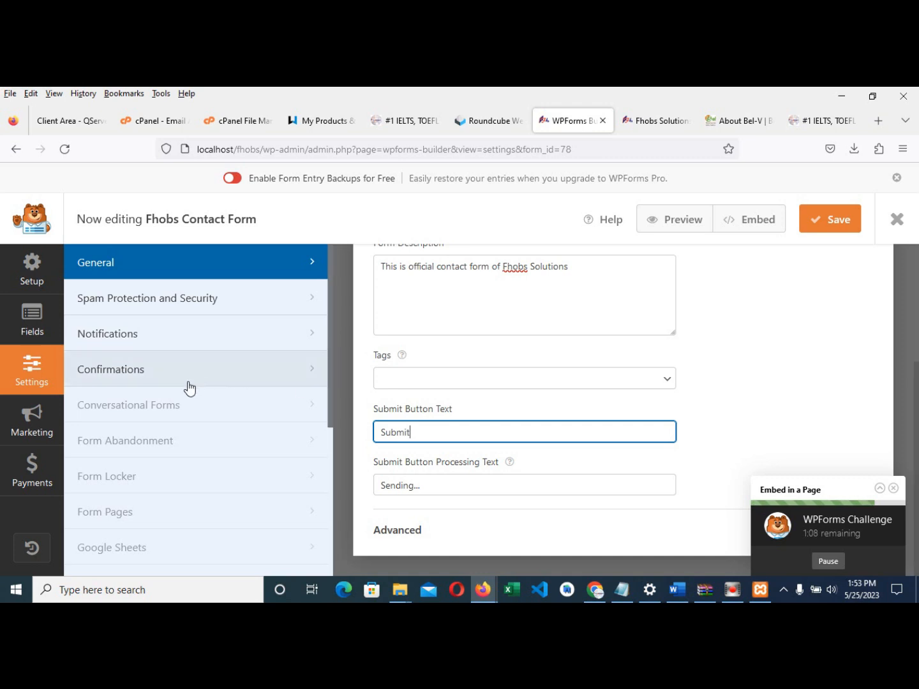
- Replace the confirmation message with 'Thank you for banking with us, we will get back to you shortly. Follow US on Facebook HERE'
{"action": "left_click", "coordinate": [124, 371]}
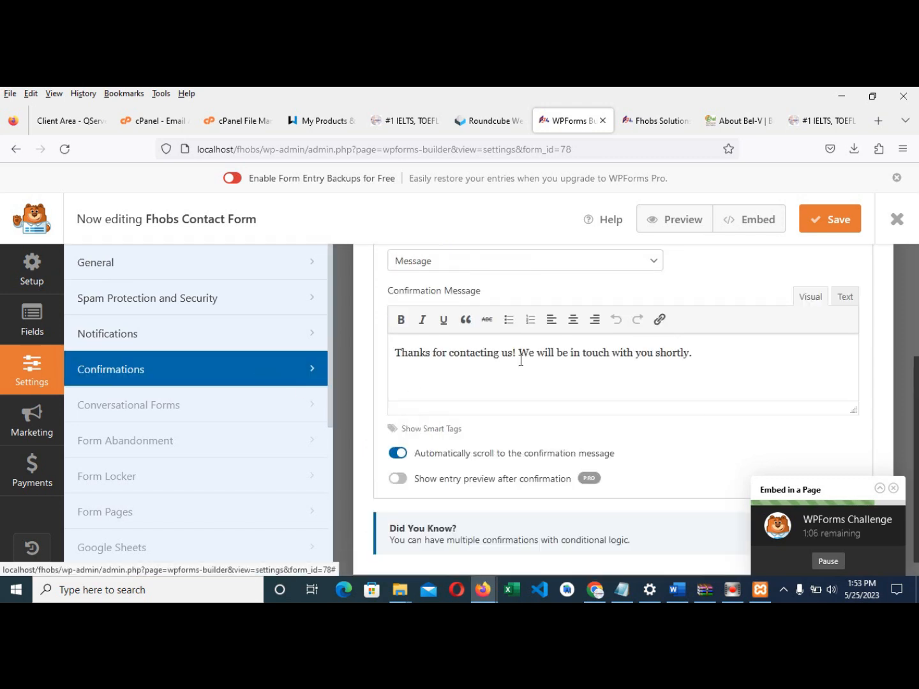
{"action": "left_click_drag", "start_coordinate": [714, 356], "coordinate": [374, 357]}
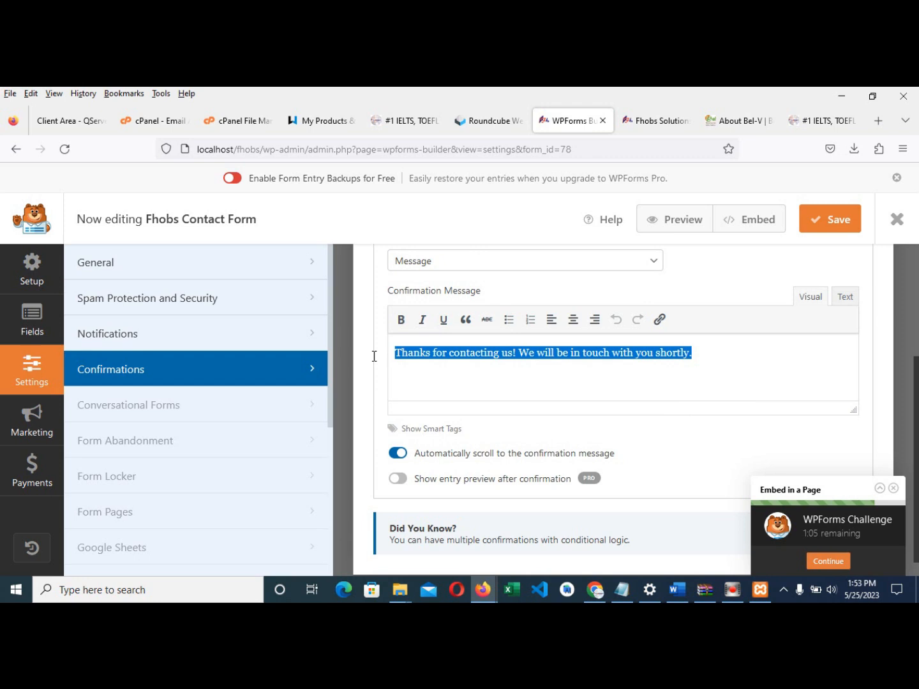
{"action": "type", "text": "Thank yo"}
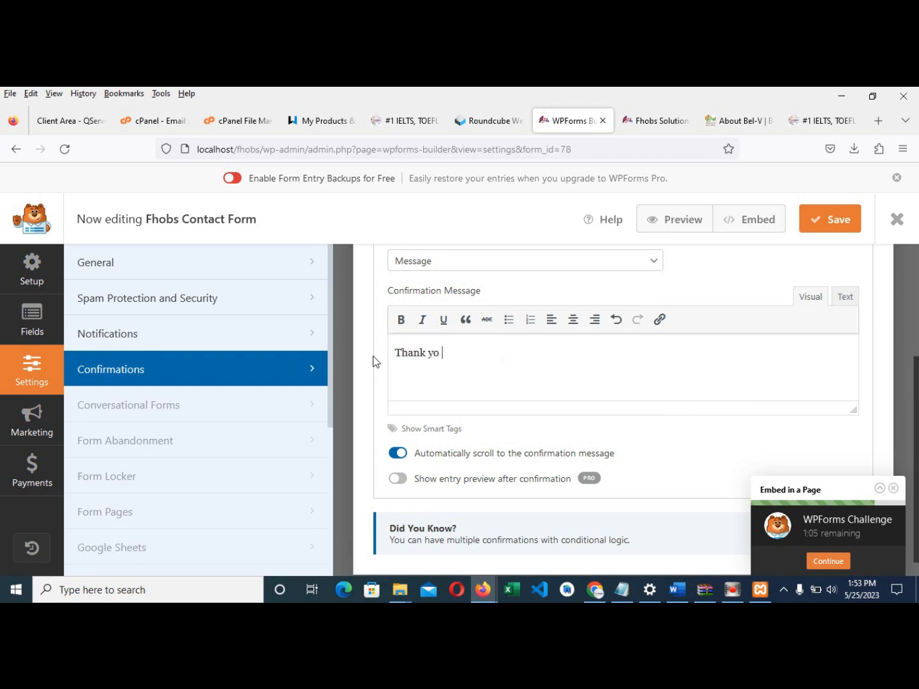
{"action": "type", "text": "u for banking with us"}
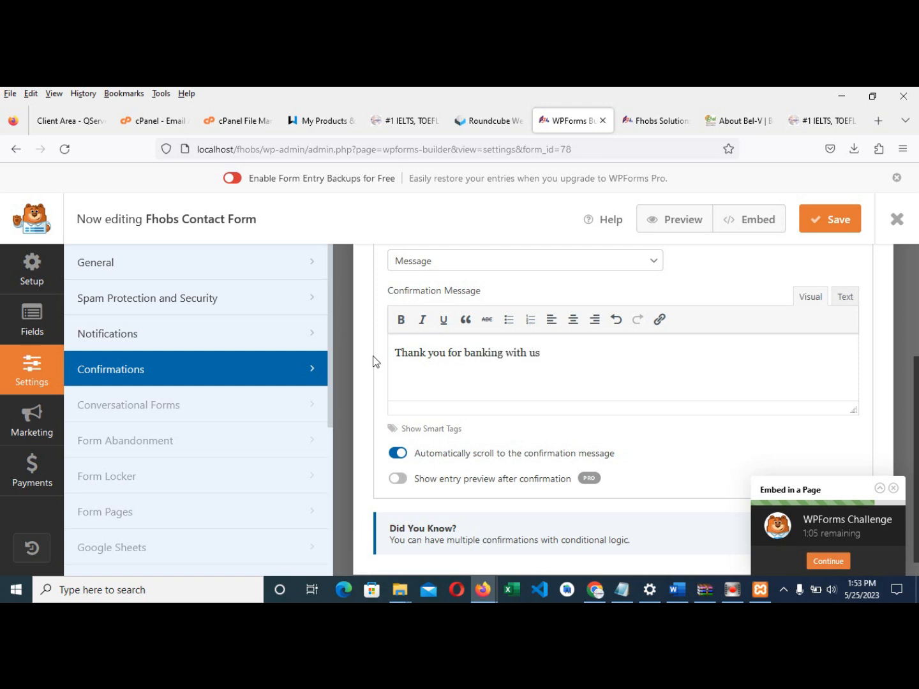
{"action": "type", "text": " ca"}
{"action": "type", "text": "et back"}
{"action": "type", "text": " to you shortly"}
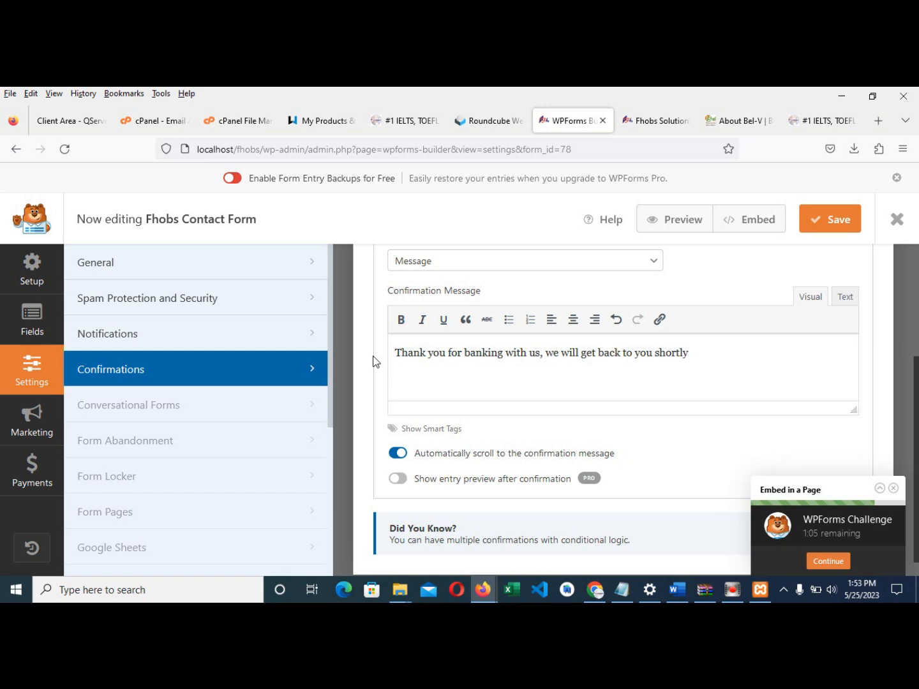
{"action": "scroll", "coordinate": [374, 361], "scroll_direction": "up", "scroll_amount": 2}
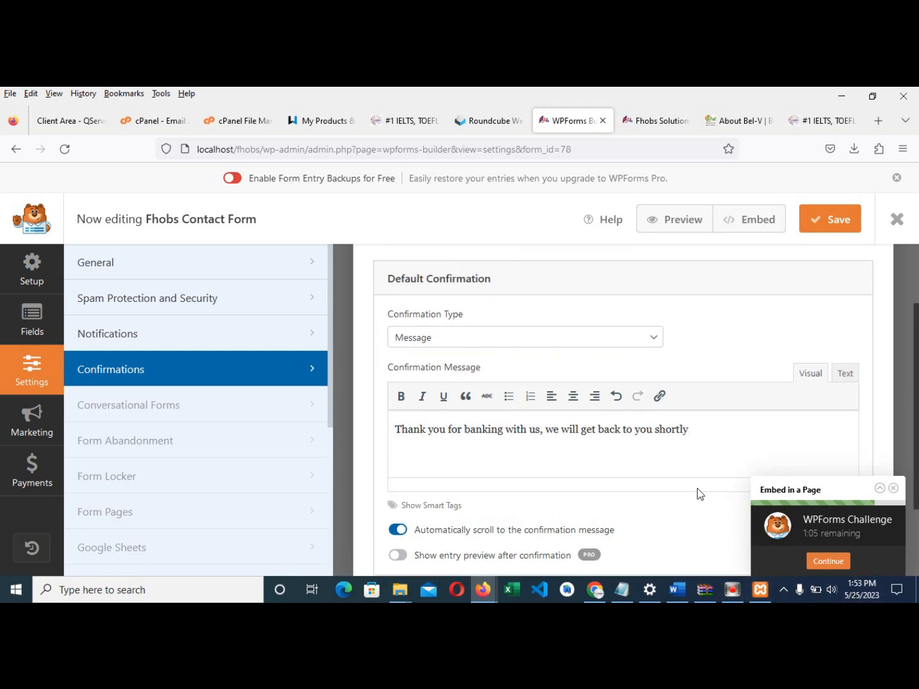
{"action": "scroll", "coordinate": [701, 443], "scroll_direction": "down", "scroll_amount": 2}
{"action": "scroll", "coordinate": [507, 401], "scroll_direction": "down", "scroll_amount": 1}
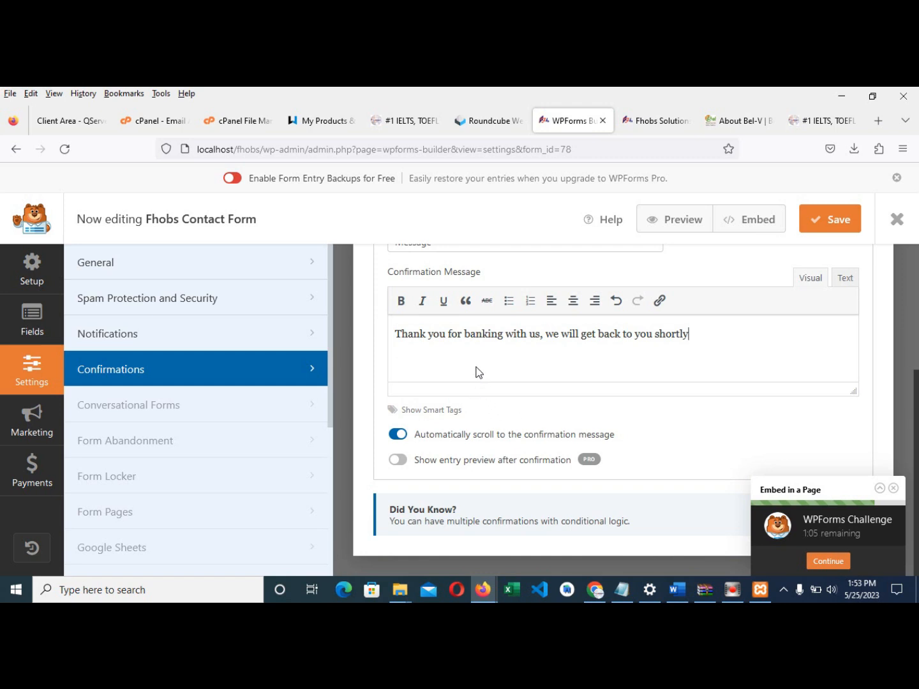
{"action": "scroll", "coordinate": [479, 372], "scroll_direction": "up", "scroll_amount": 2}
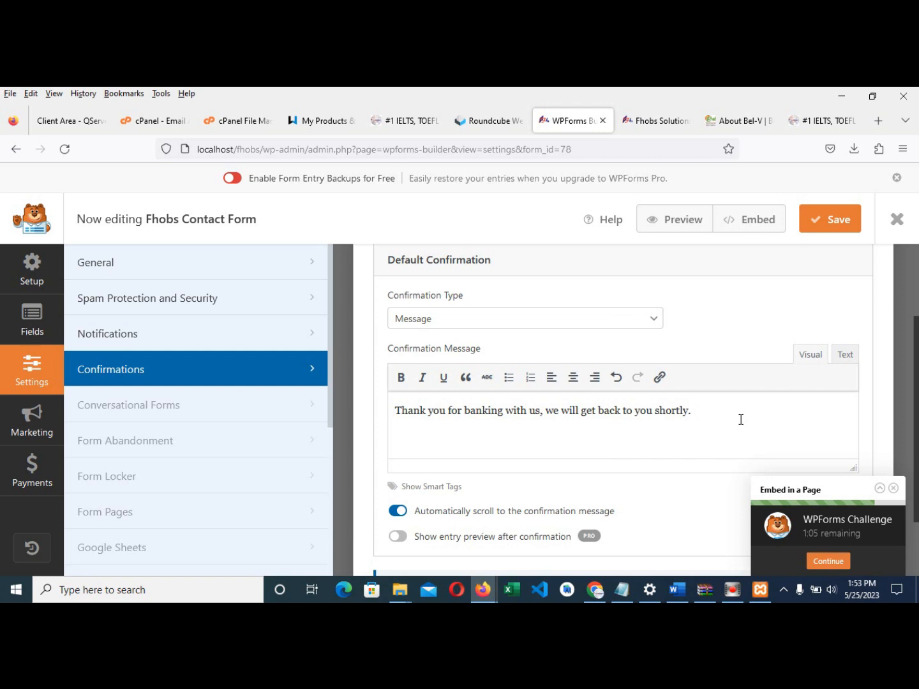
{"action": "type", "text": "ollow US on Facebook HERE"}
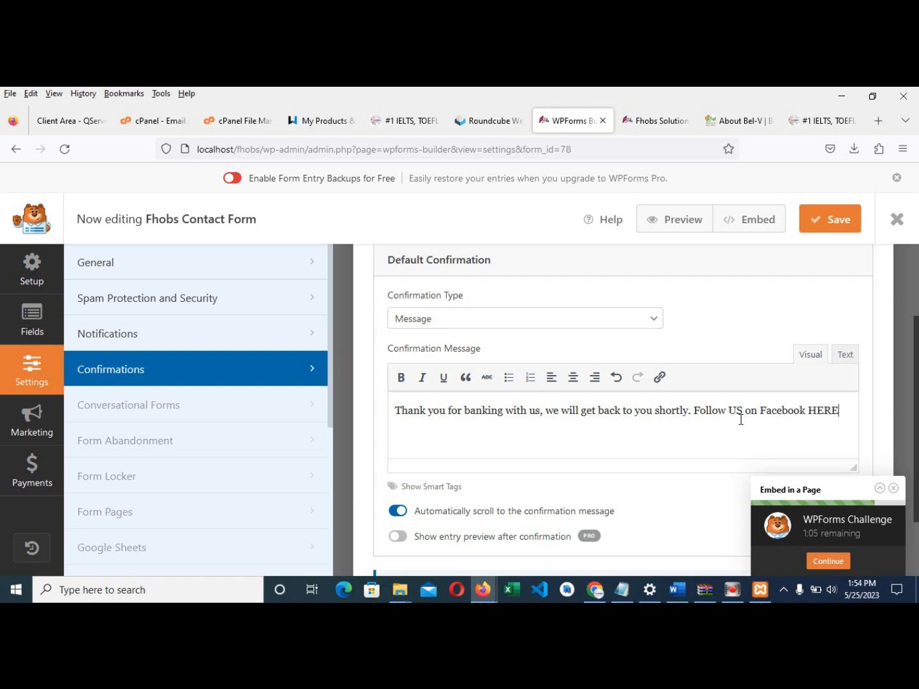
{"action": "left_click_drag", "start_coordinate": [694, 412], "coordinate": [849, 411]}
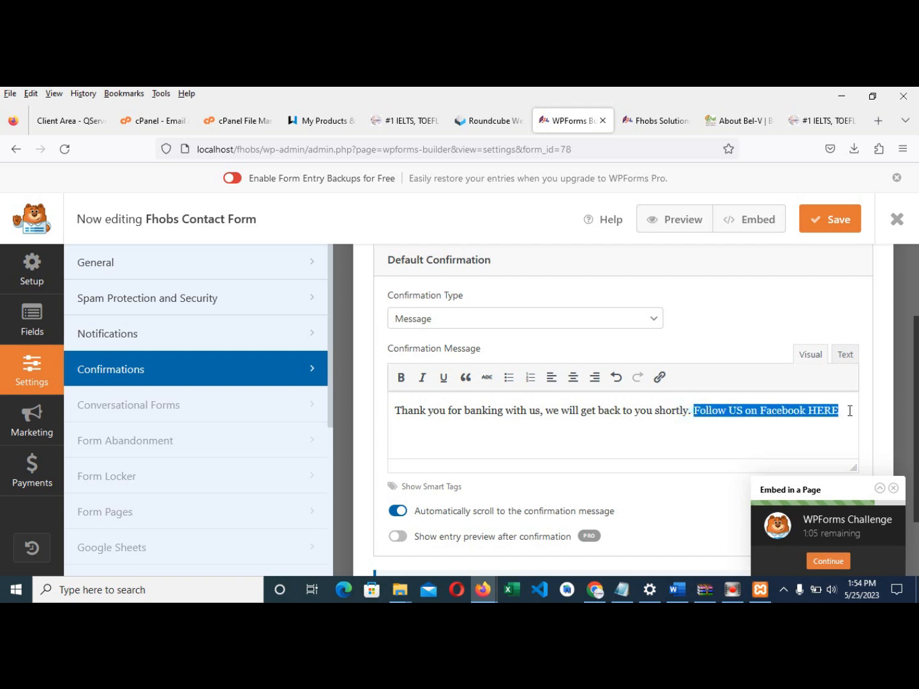
{"action": "left_click", "coordinate": [659, 376]}
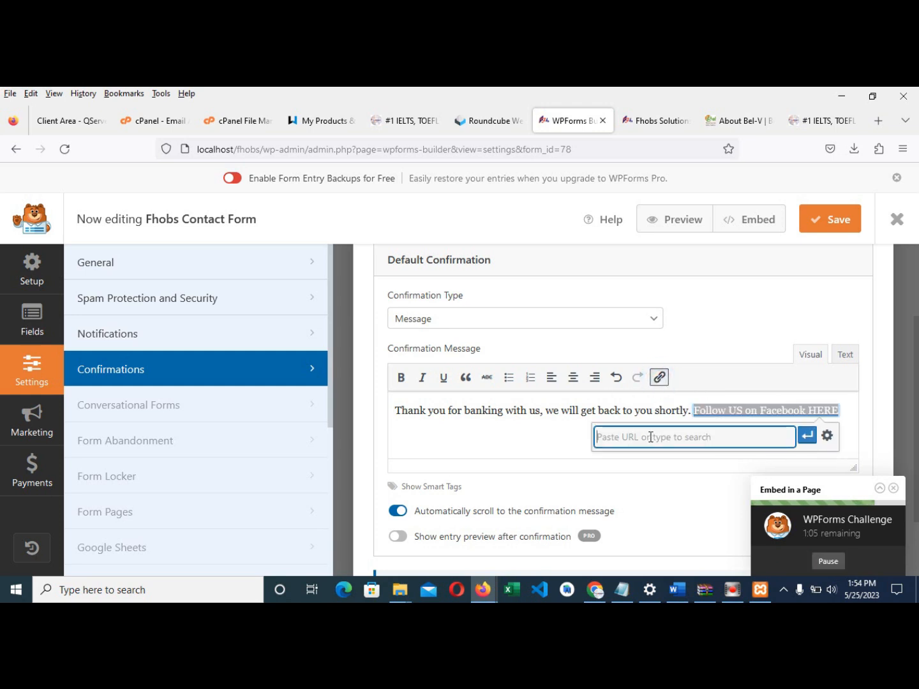
{"action": "type", "text": "https://"}
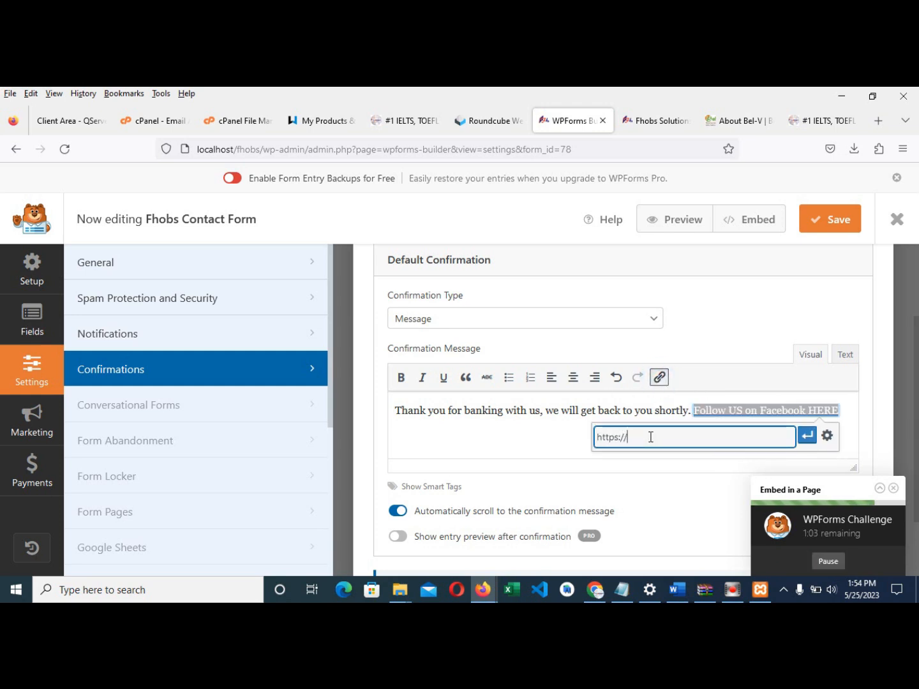
{"action": "type", "text": "www."}
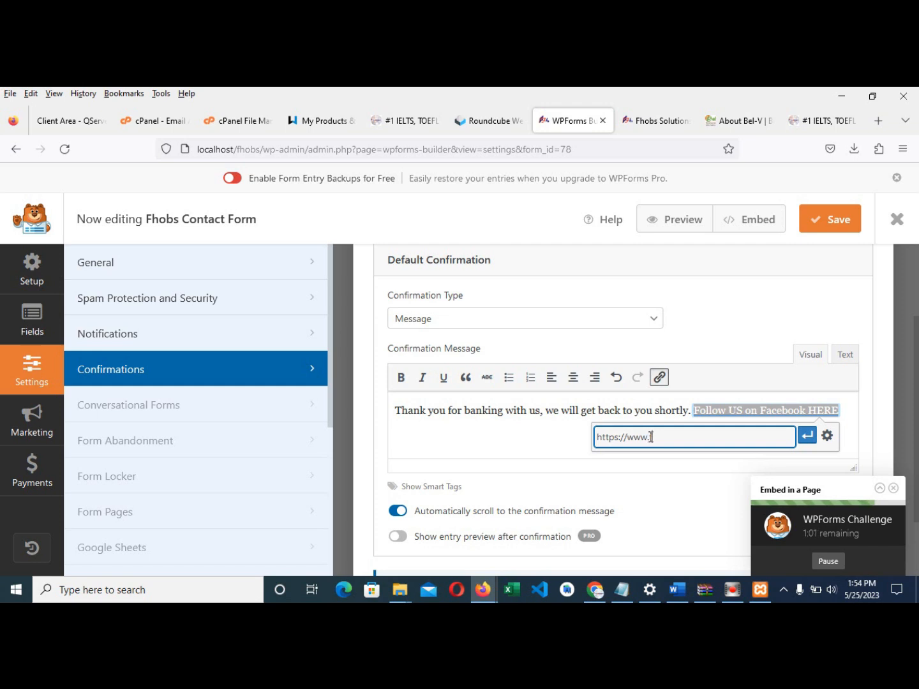
{"action": "type", "text": "faceboo"}
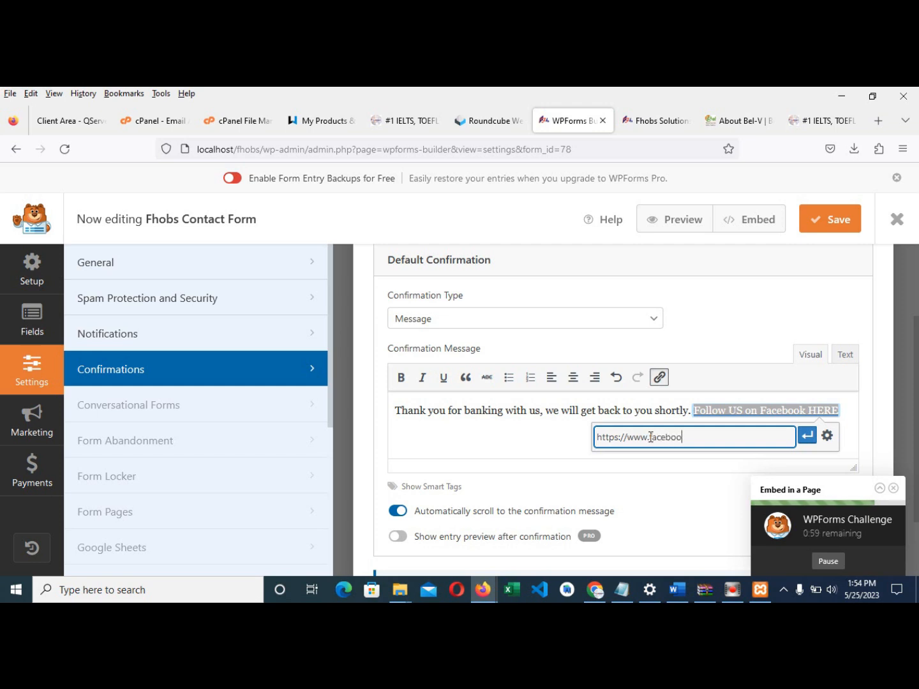
{"action": "type", "text": "k.com/"}
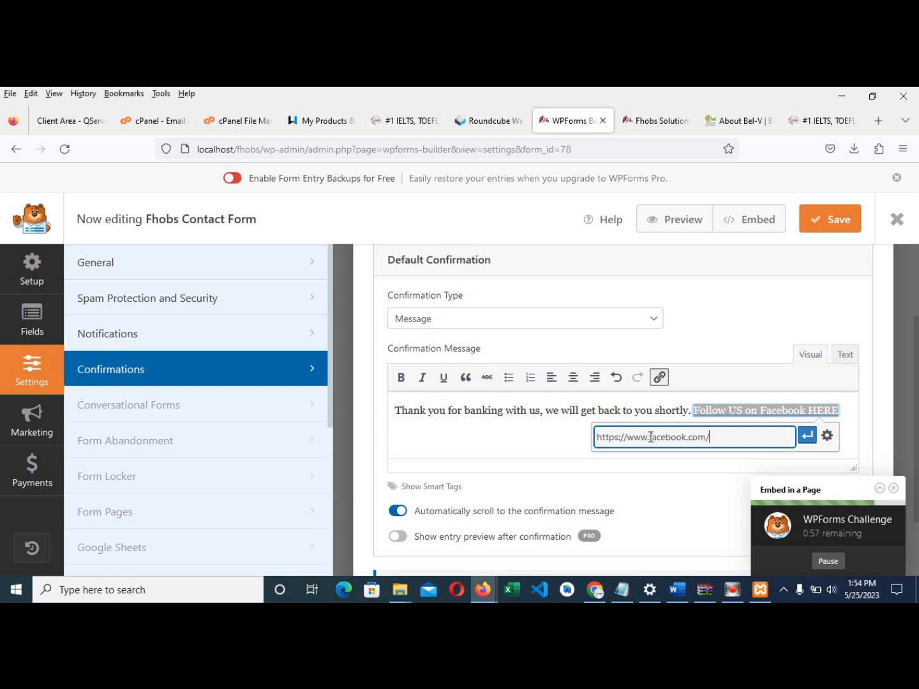
{"action": "type", "text": "fhobs"}
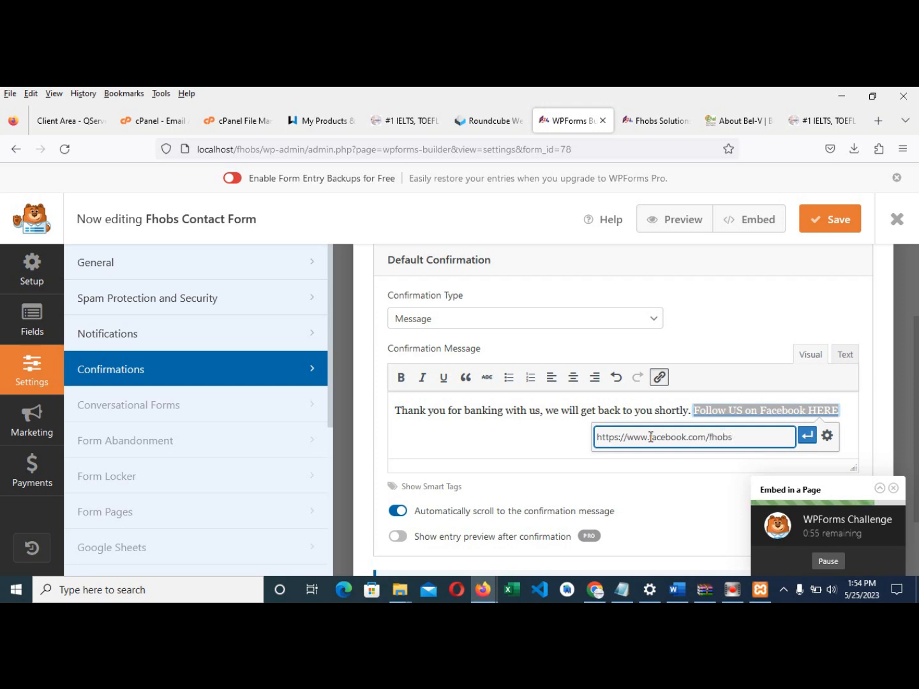
{"action": "type", "text": "2015"}
{"action": "left_click", "coordinate": [808, 438]}
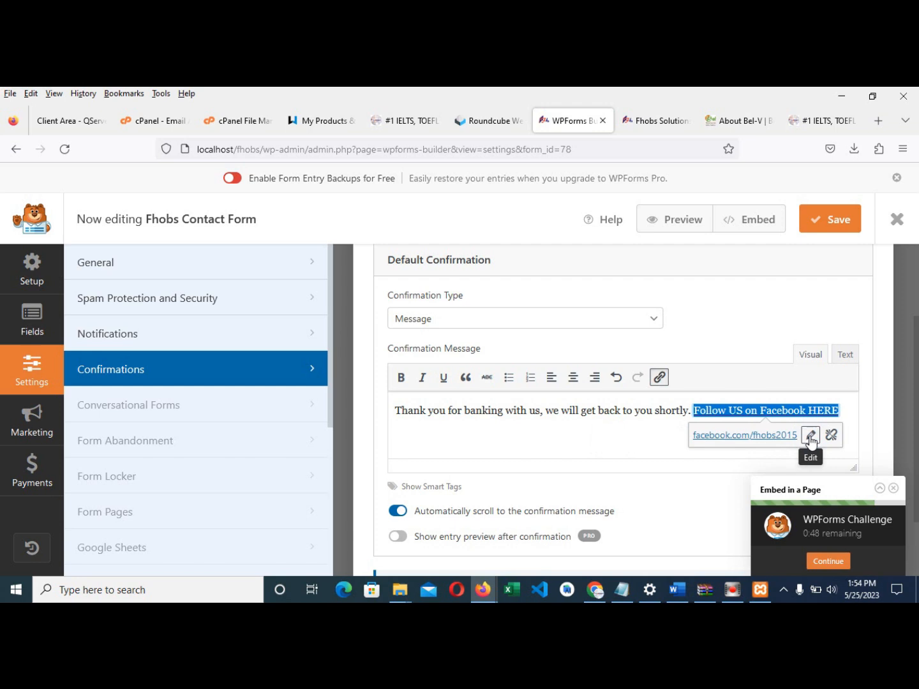
{"action": "left_click", "coordinate": [641, 439]}
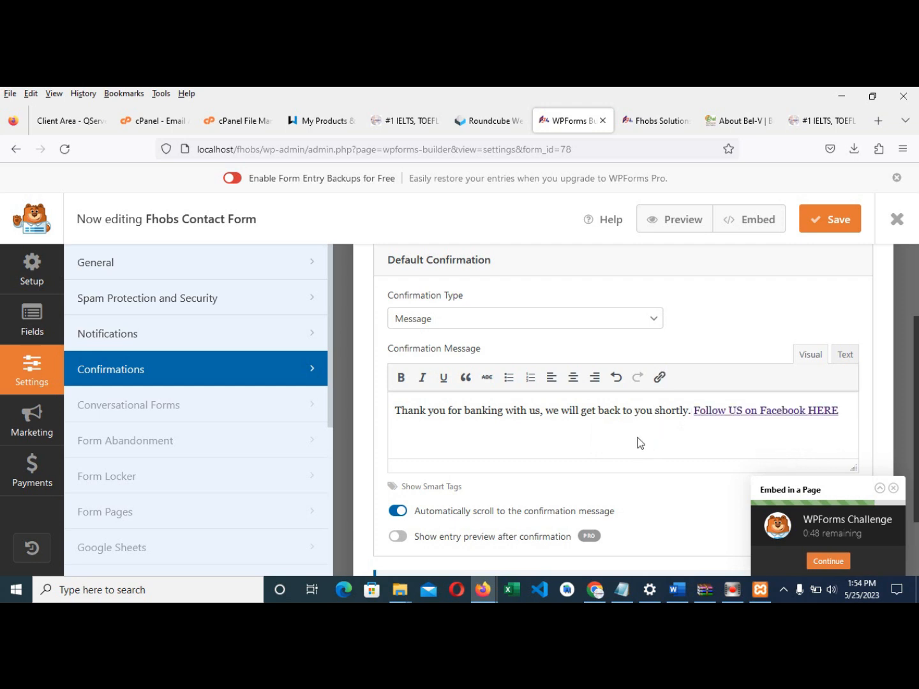
{"action": "scroll", "coordinate": [472, 423], "scroll_direction": "up", "scroll_amount": 2}
{"action": "scroll", "coordinate": [472, 427], "scroll_direction": "down", "scroll_amount": 3}
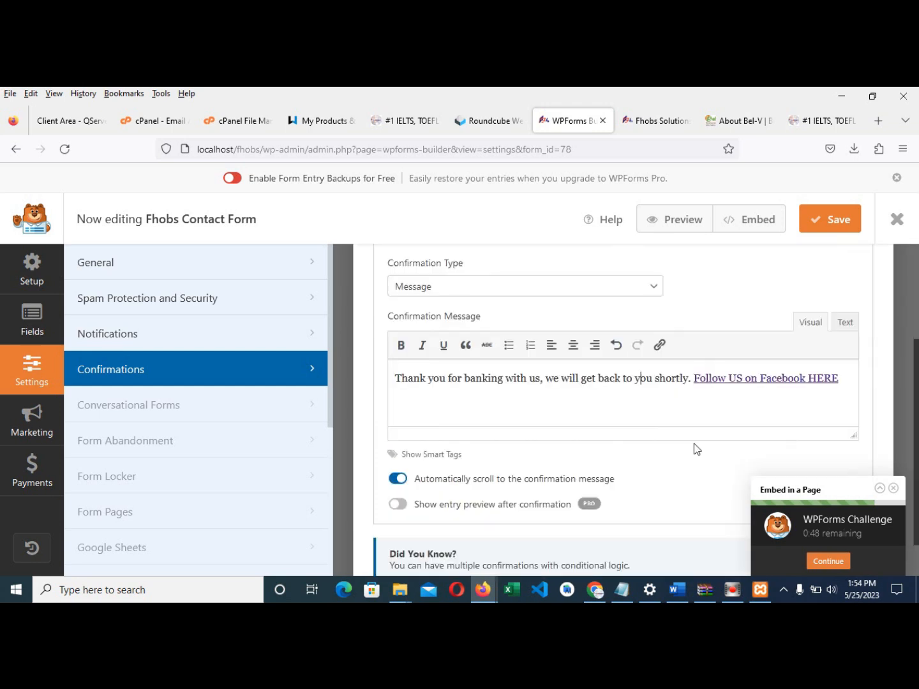
{"action": "scroll", "coordinate": [569, 371], "scroll_direction": "up", "scroll_amount": 3}
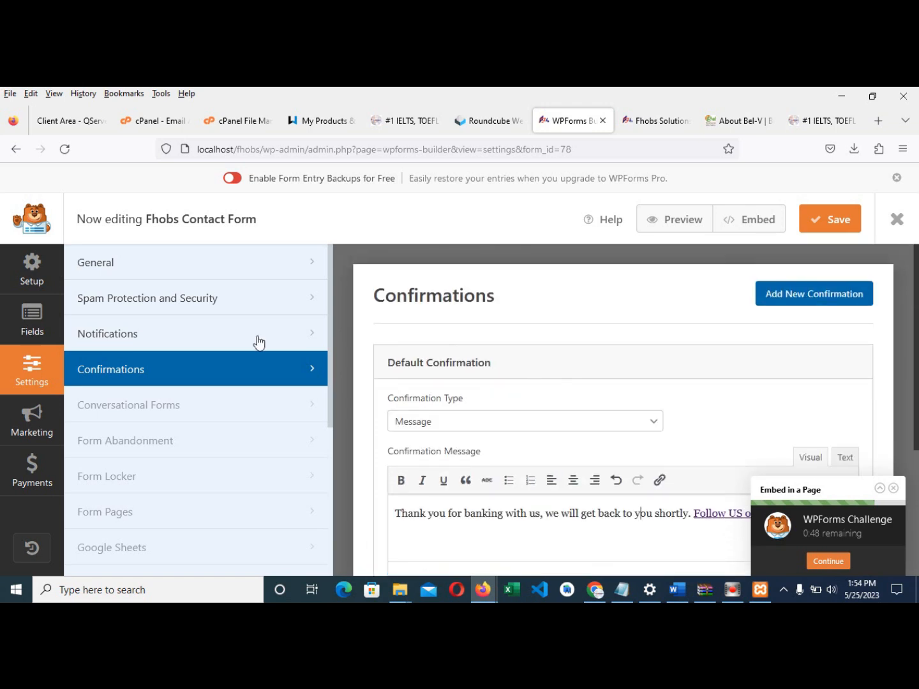
- Save the settings, copy the form's embed shortcode, and close the form builder
{"action": "left_click", "coordinate": [836, 227]}
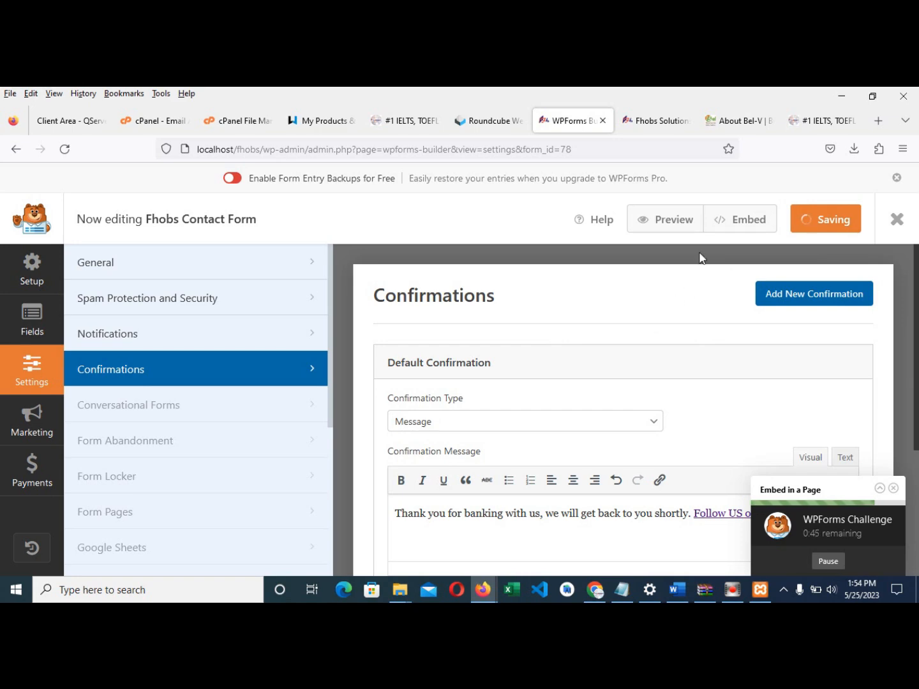
{"action": "left_click", "coordinate": [742, 222]}
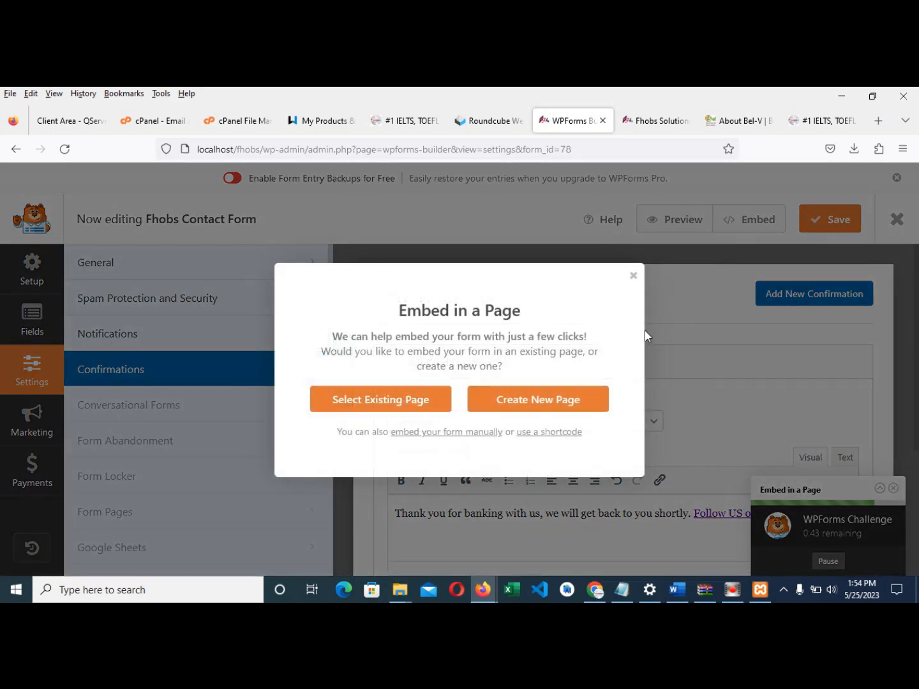
{"action": "left_click", "coordinate": [530, 434]}
{"action": "left_click", "coordinate": [577, 444]}
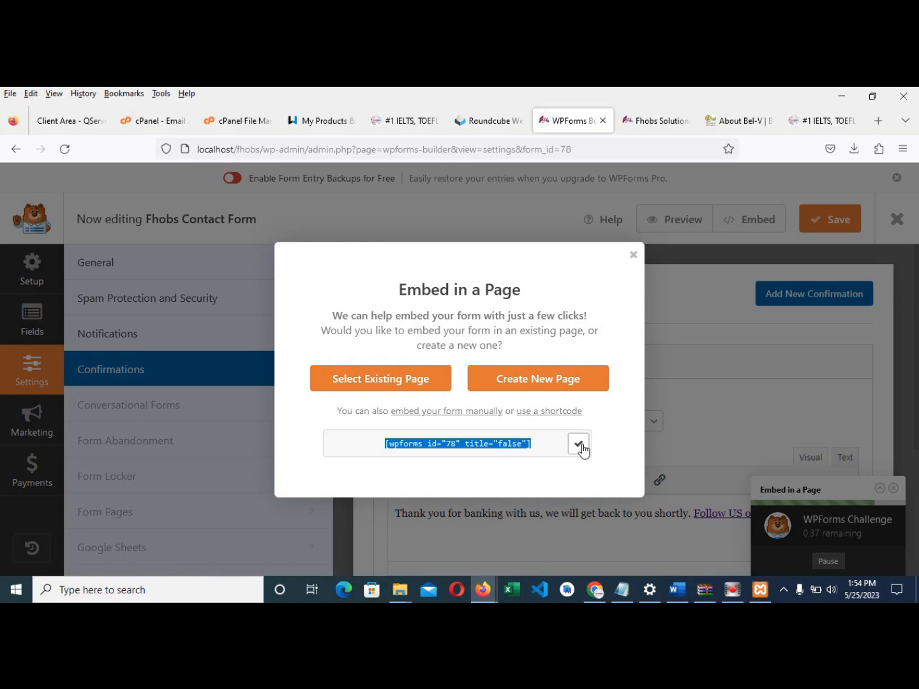
{"action": "left_click", "coordinate": [634, 255]}
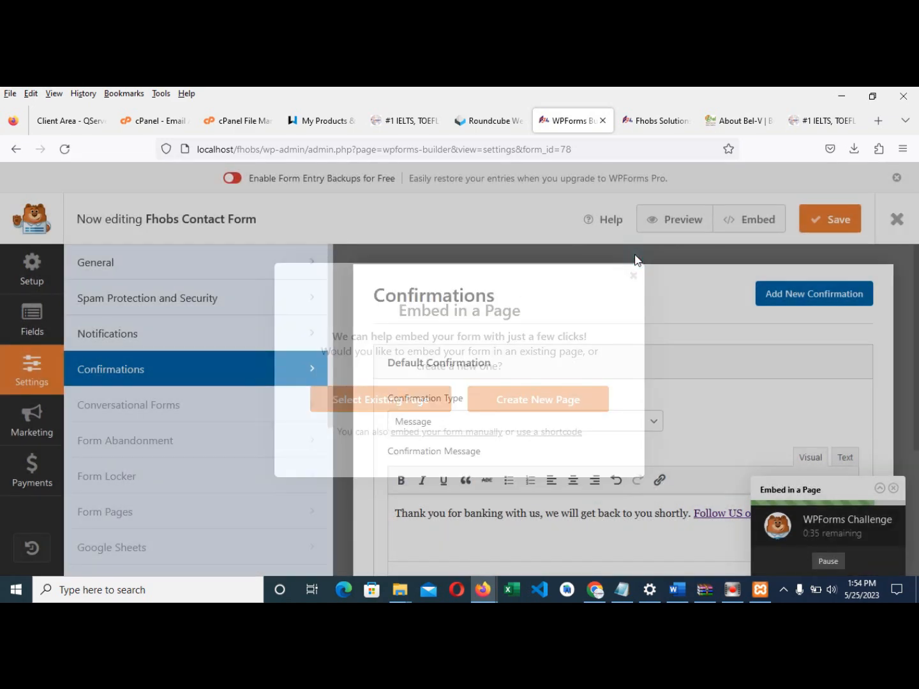
{"action": "left_click", "coordinate": [894, 221]}
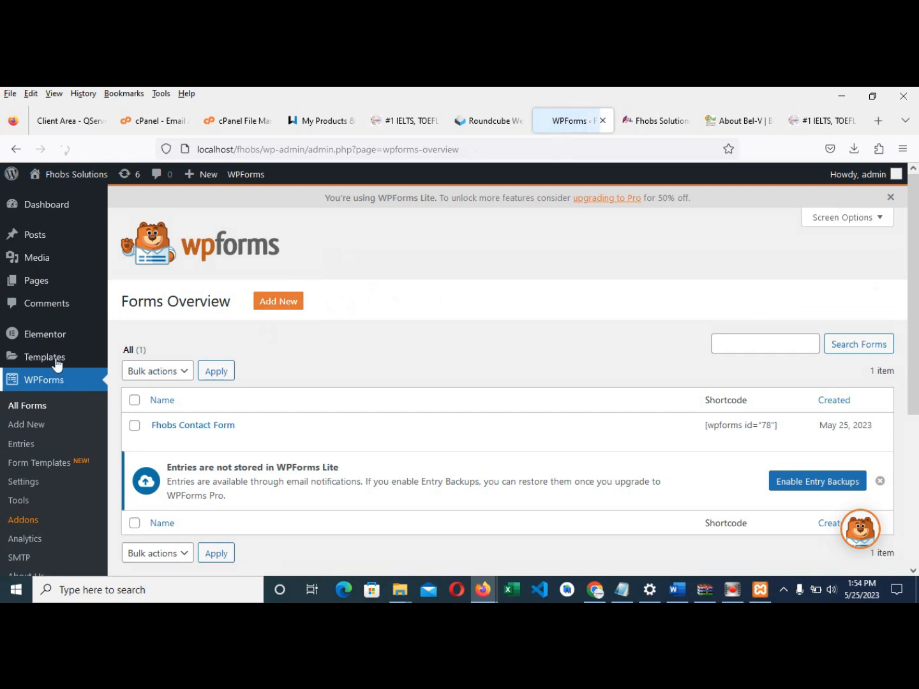
- Create a new page titled 'Contact Us', dismissing the WPForms congratulations popup
{"action": "mouse_move", "coordinate": [40, 281]}
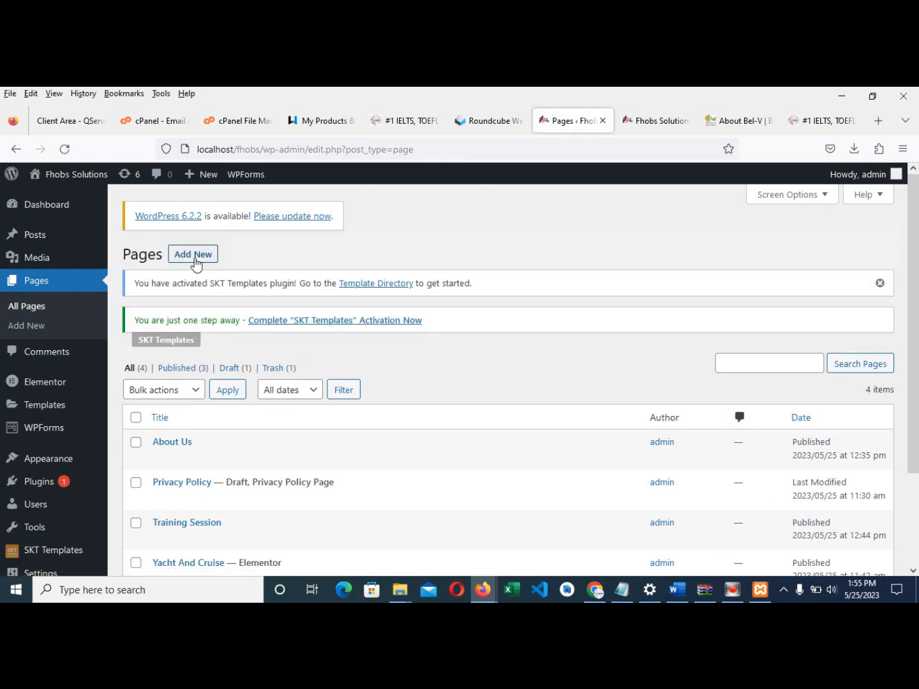
{"action": "left_click", "coordinate": [194, 256]}
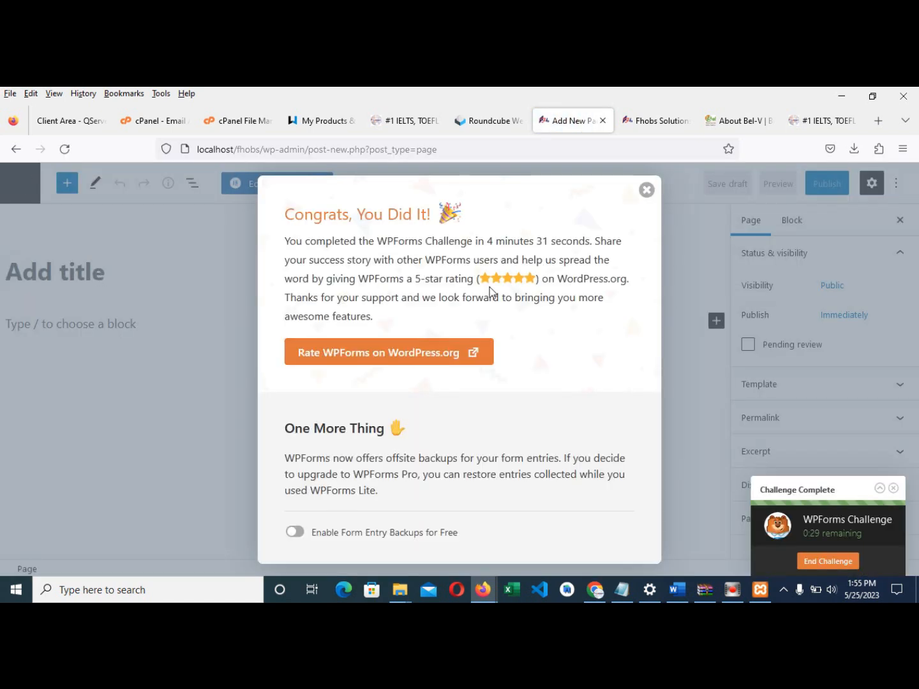
{"action": "left_click", "coordinate": [645, 190]}
{"action": "left_click", "coordinate": [147, 272]}
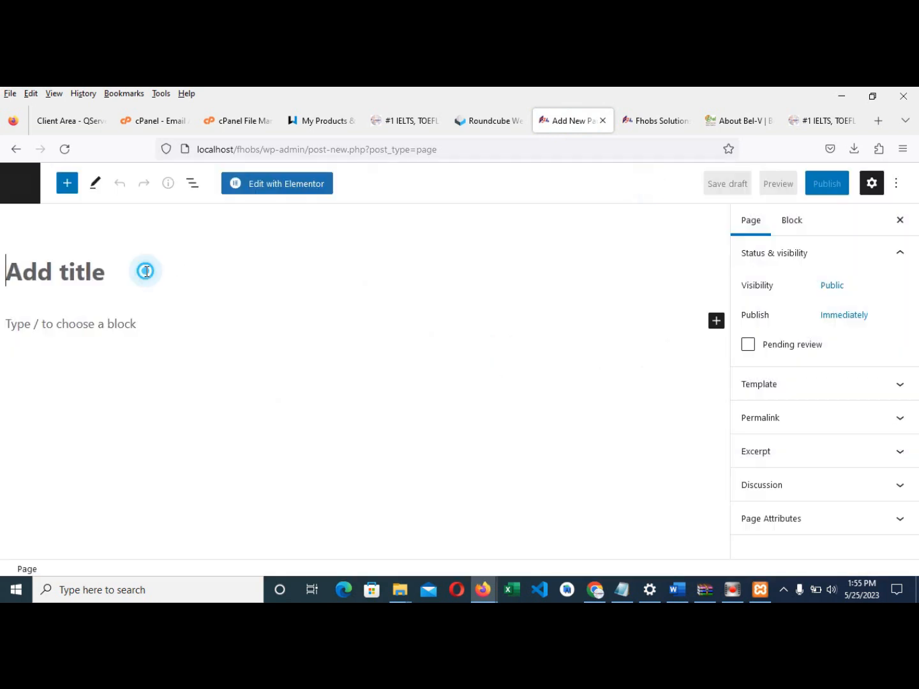
{"action": "type", "text": "Contact Us"}
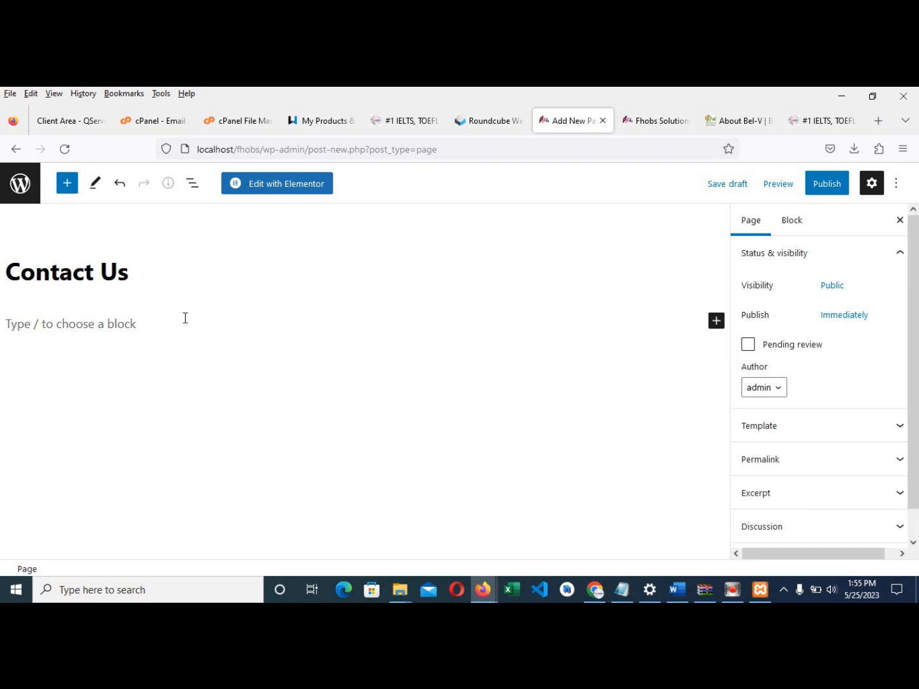
- Insert a Classic block containing 'Fhobs Official Contact Form'
{"action": "left_click", "coordinate": [714, 327]}
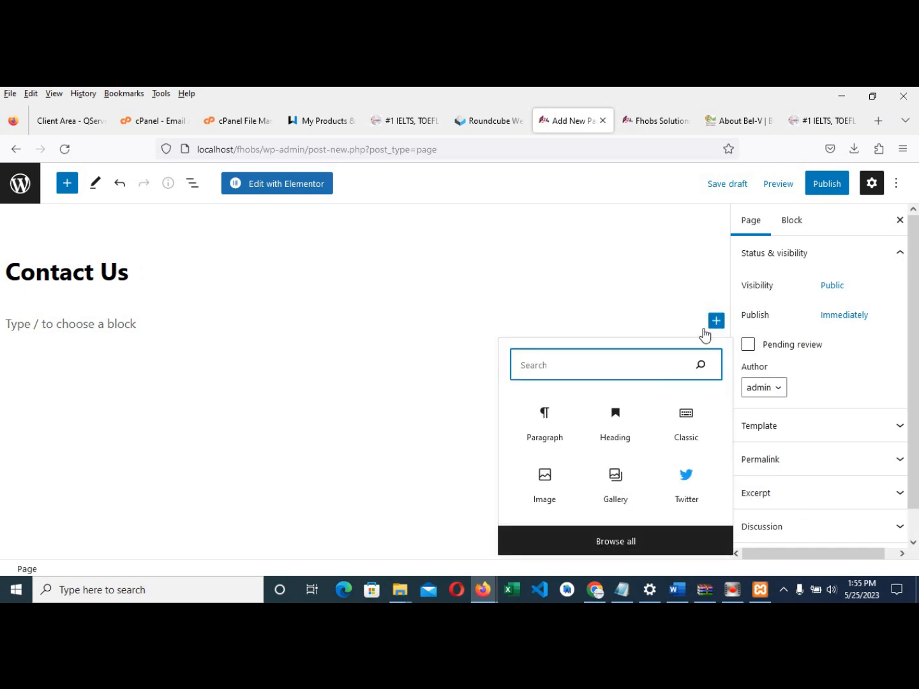
{"action": "left_click", "coordinate": [677, 428]}
{"action": "left_click", "coordinate": [677, 421]}
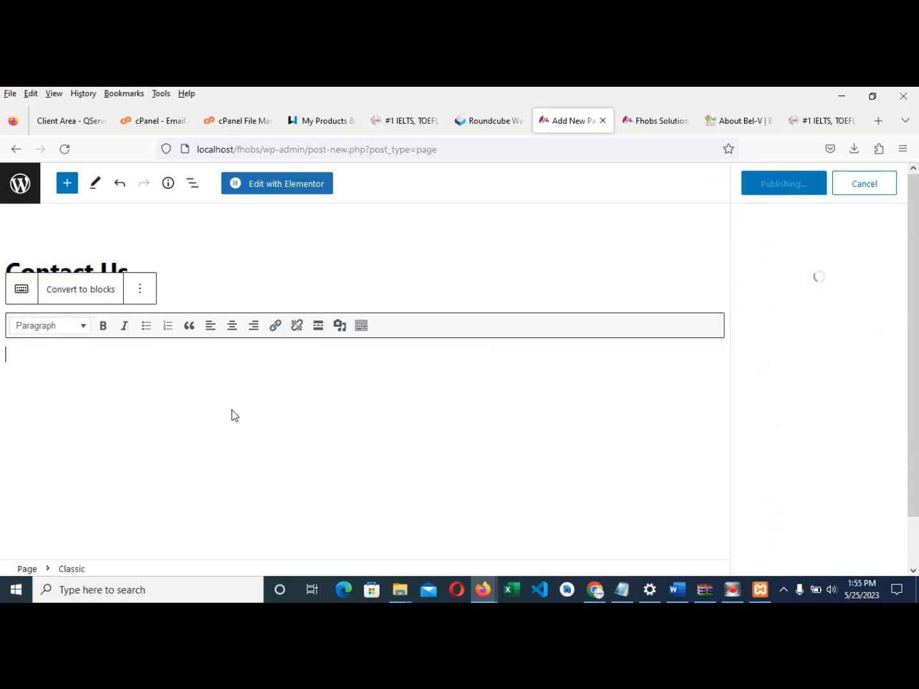
{"action": "type", "text": "Fhobs Official Cont"}
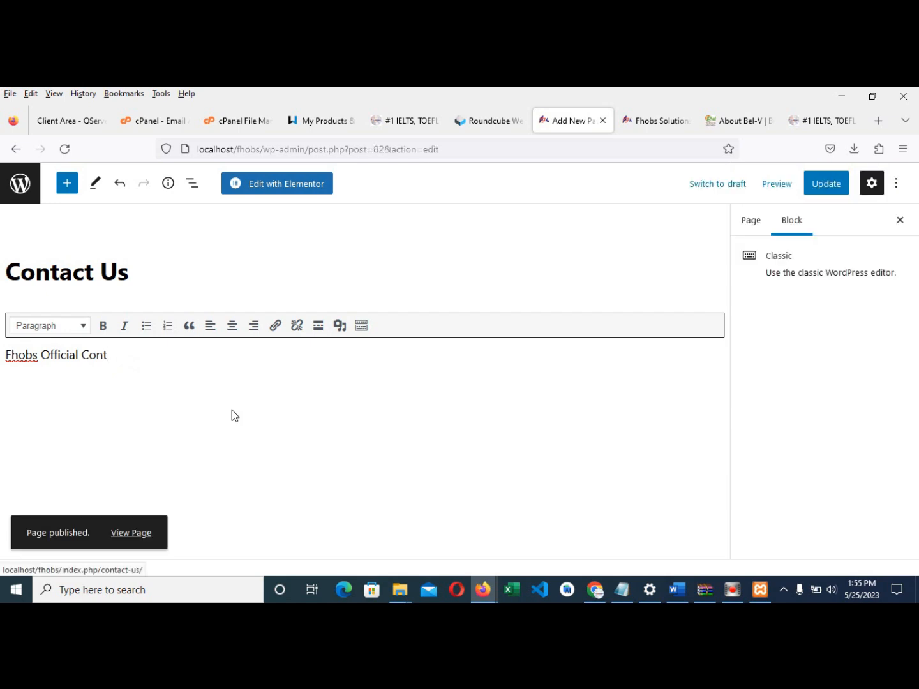
{"action": "left_click", "coordinate": [206, 376]}
{"action": "left_click", "coordinate": [153, 330]}
{"action": "type", "text": "act Form"}
- Add the line asking visitors to fill the form with proper capitalization, then paste the form shortcode below
{"action": "key", "text": "Return"}
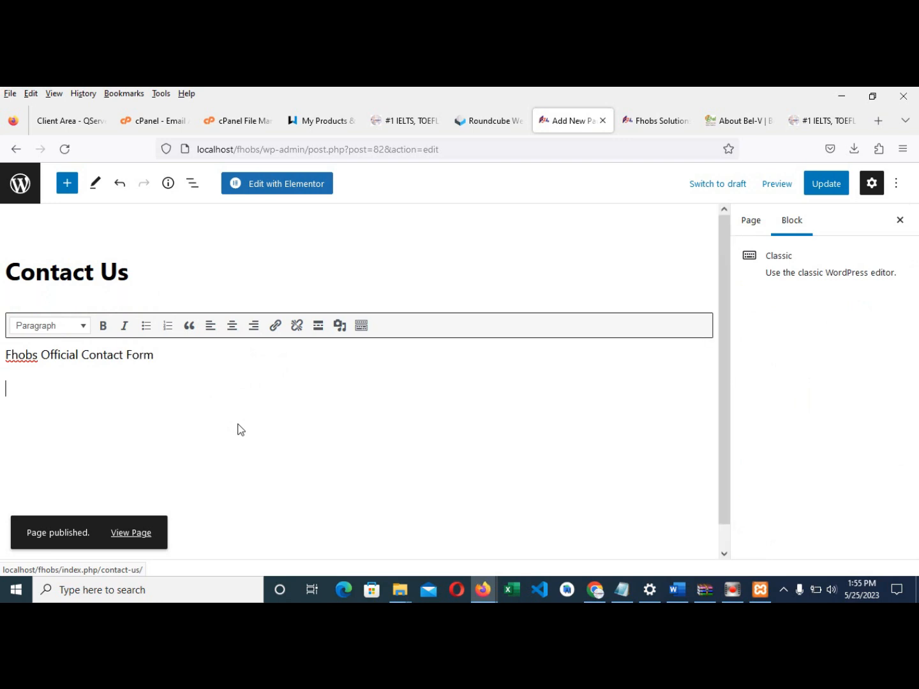
{"action": "type", "text": "Kindly fill the form"}
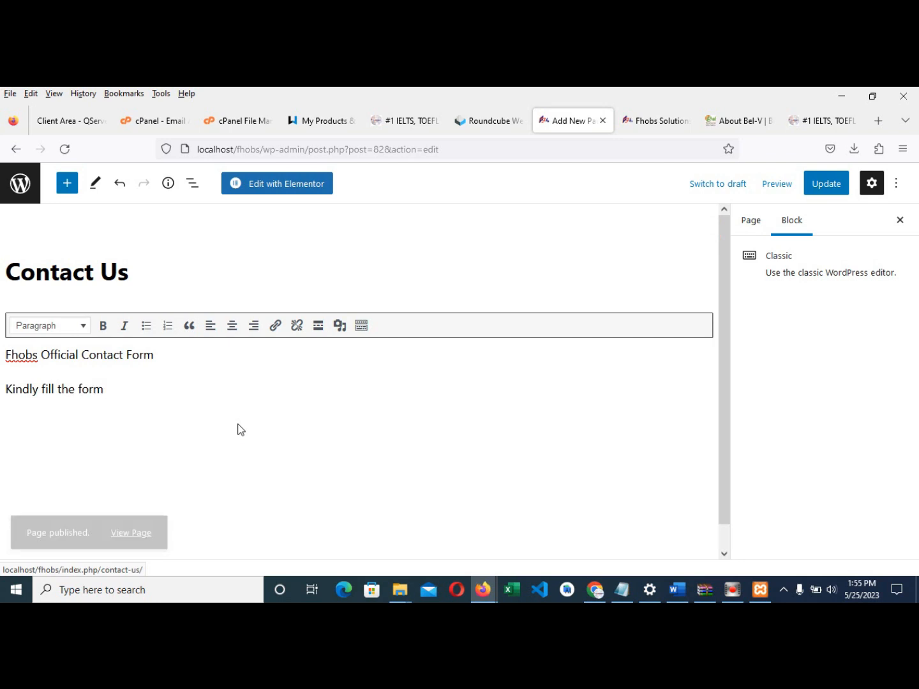
{"action": "type", "text": " below with yo"}
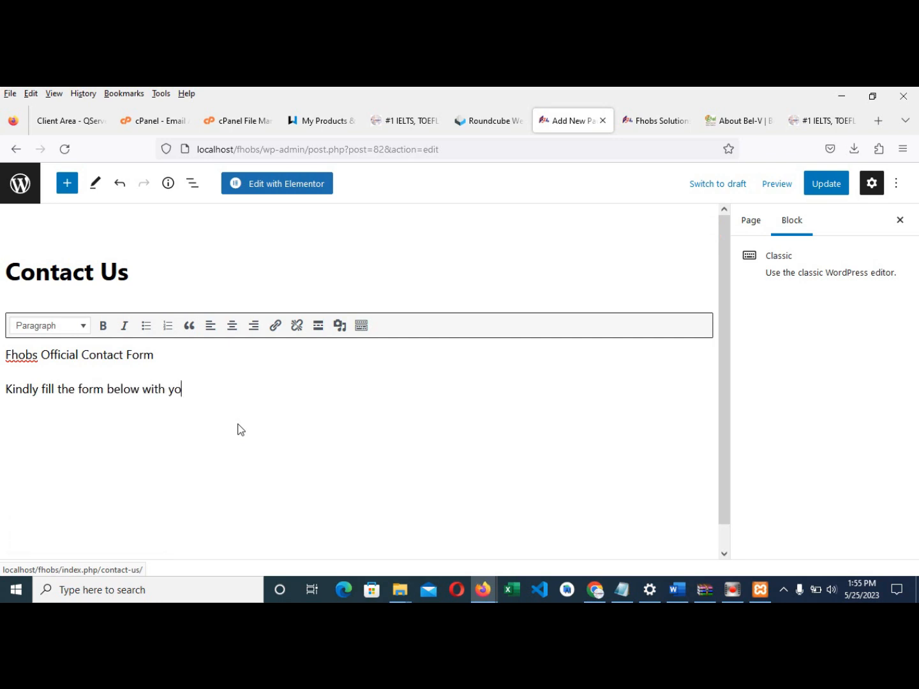
{"action": "type", "text": "ur most recent i"}
{"action": "key", "text": "BackSpace"}
{"action": "type", "text": "ost recent inform"}
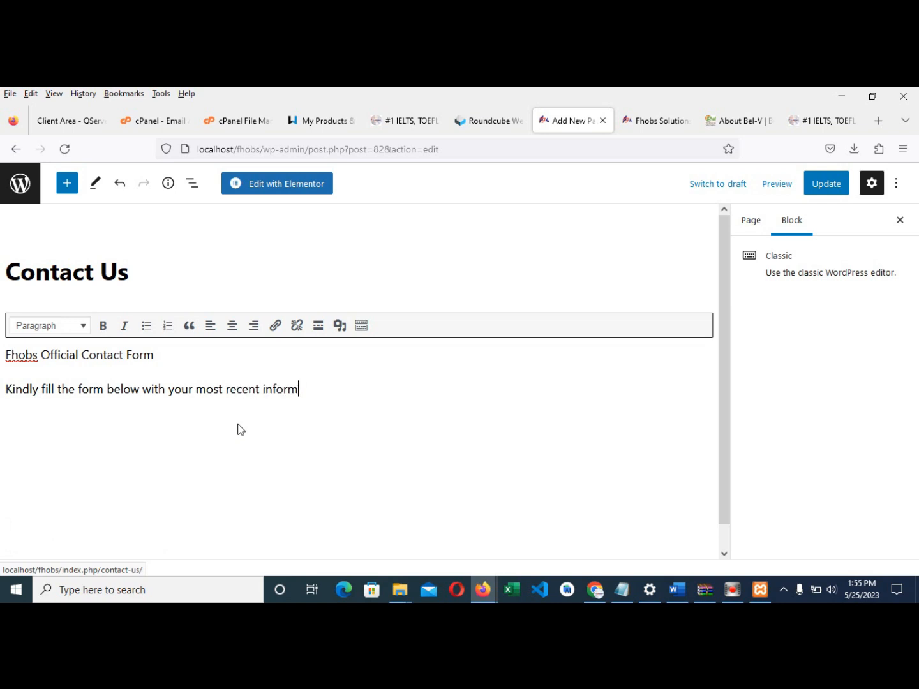
{"action": "type", "text": "ation be sure to obs"}
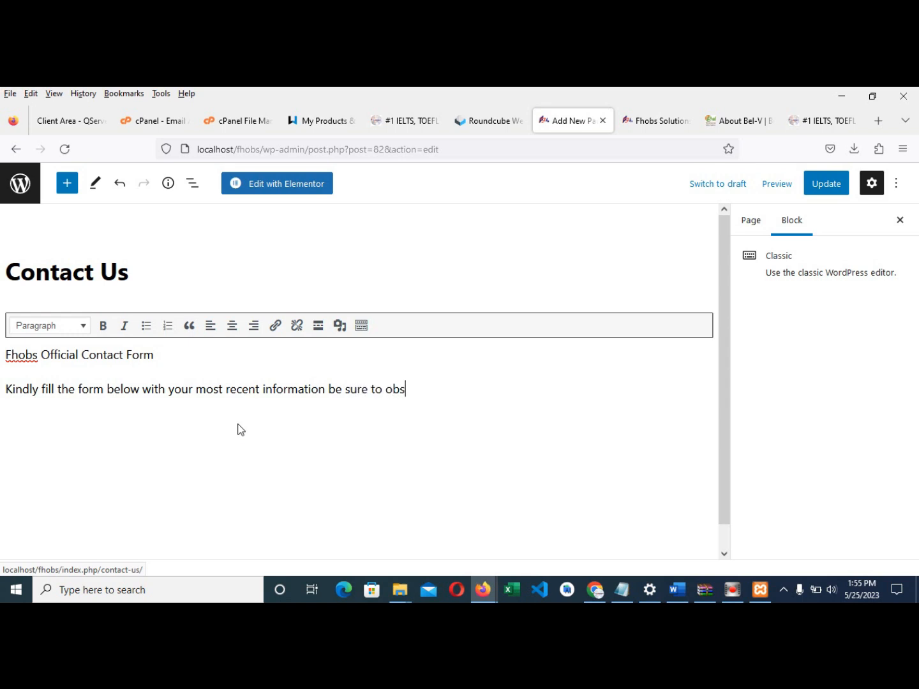
{"action": "type", "text": "erve proper capitali"}
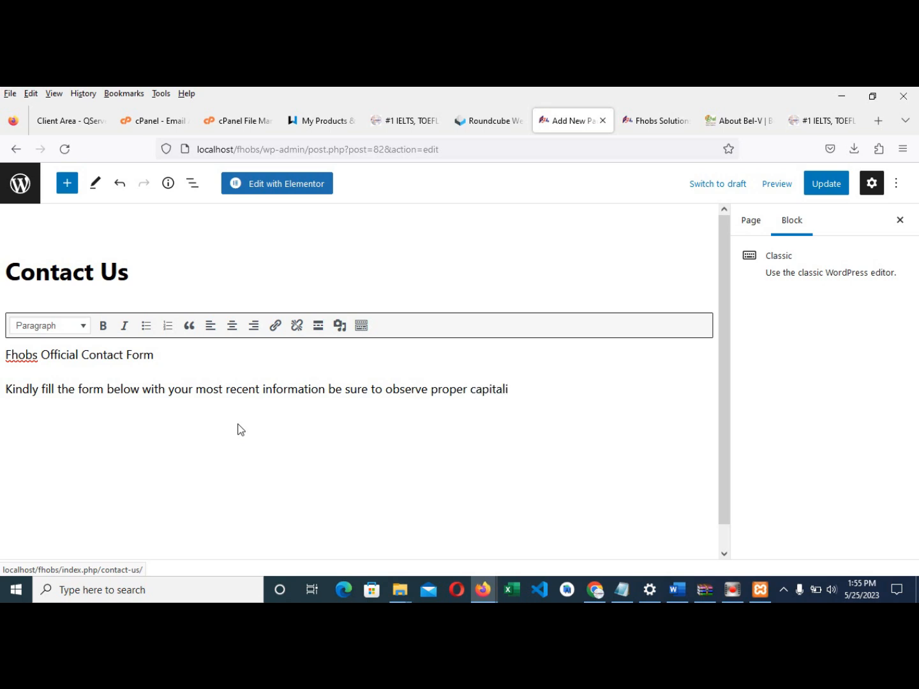
{"action": "type", "text": "zation"}
{"action": "key", "text": "Return"}
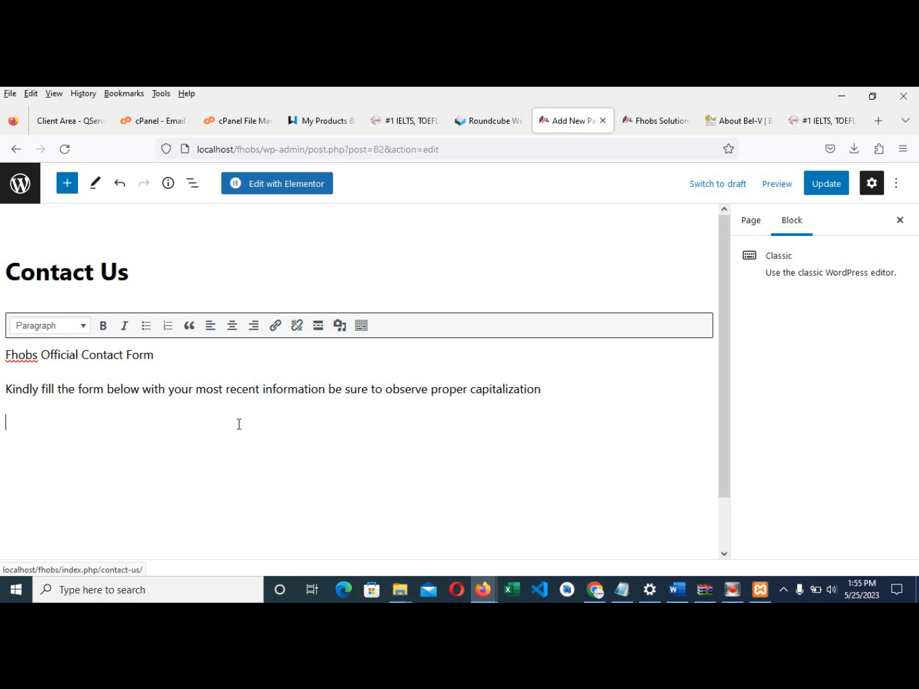
{"action": "key", "text": "Return"}
{"action": "key", "text": "ctrl+v"}
- Make 'Fhobs Official Contact Form' a centered Heading 2 without quote styling
{"action": "left_click", "coordinate": [242, 481]}
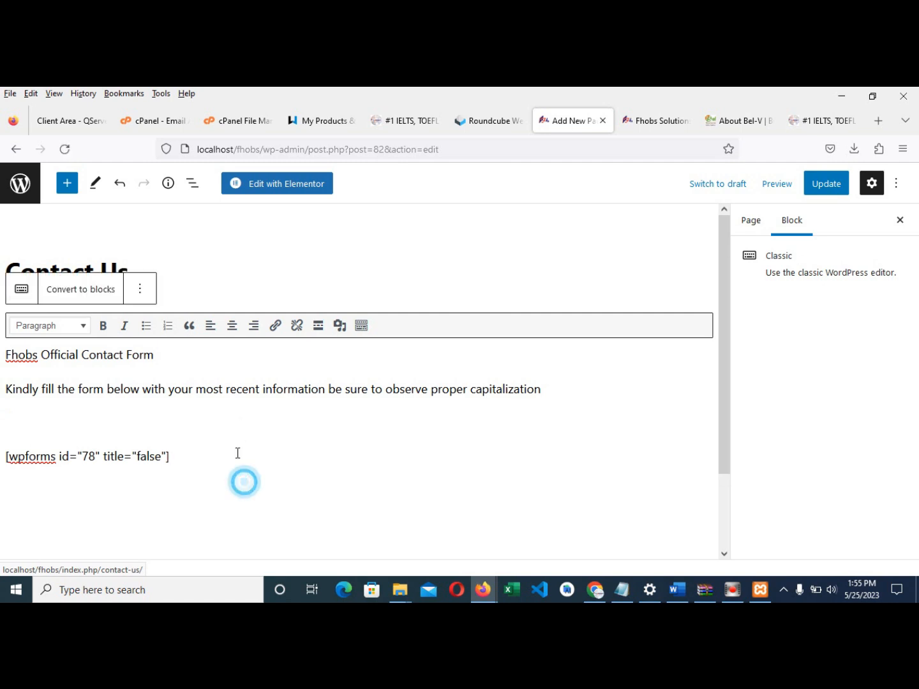
{"action": "left_click", "coordinate": [166, 326]}
{"action": "left_click_drag", "start_coordinate": [154, 354], "coordinate": [7, 353]}
{"action": "left_click", "coordinate": [45, 324]}
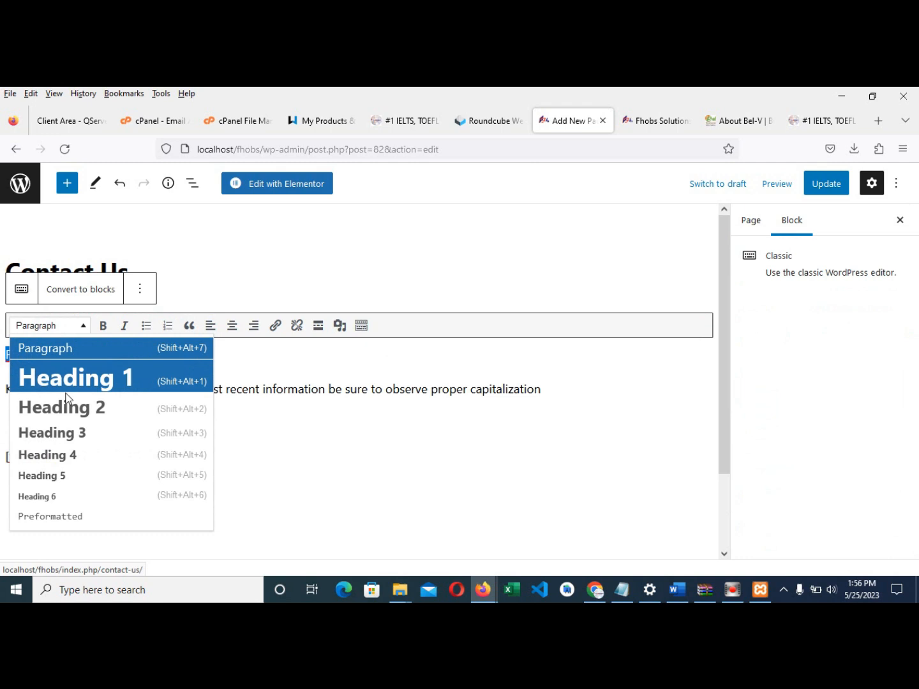
{"action": "left_click", "coordinate": [62, 405]}
{"action": "left_click", "coordinate": [233, 324]}
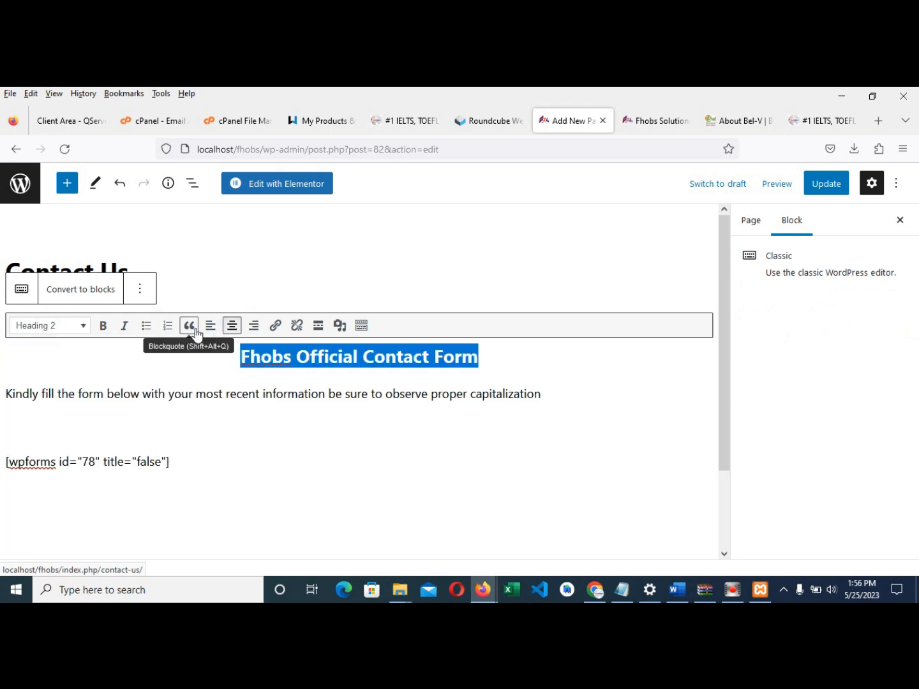
{"action": "left_click", "coordinate": [189, 326]}
{"action": "left_click", "coordinate": [288, 385]}
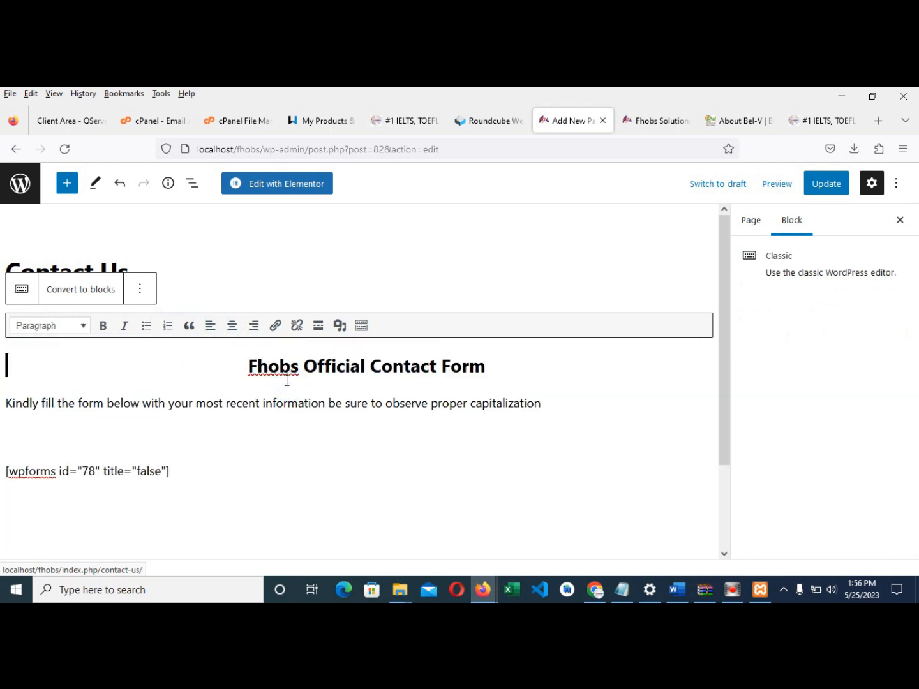
{"action": "left_click", "coordinate": [239, 368]}
{"action": "left_click_drag", "start_coordinate": [249, 370], "coordinate": [510, 369]}
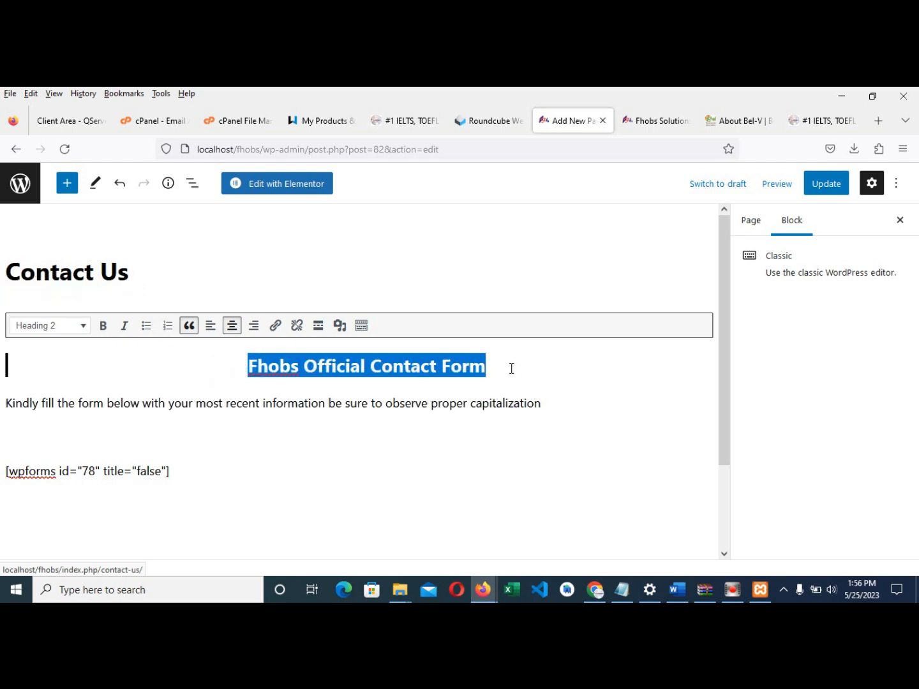
{"action": "key", "text": "Left"}
{"action": "left_click", "coordinate": [195, 333]}
- Make the instruction sentence a centered italic Heading 3, then update the page
{"action": "left_click", "coordinate": [313, 418]}
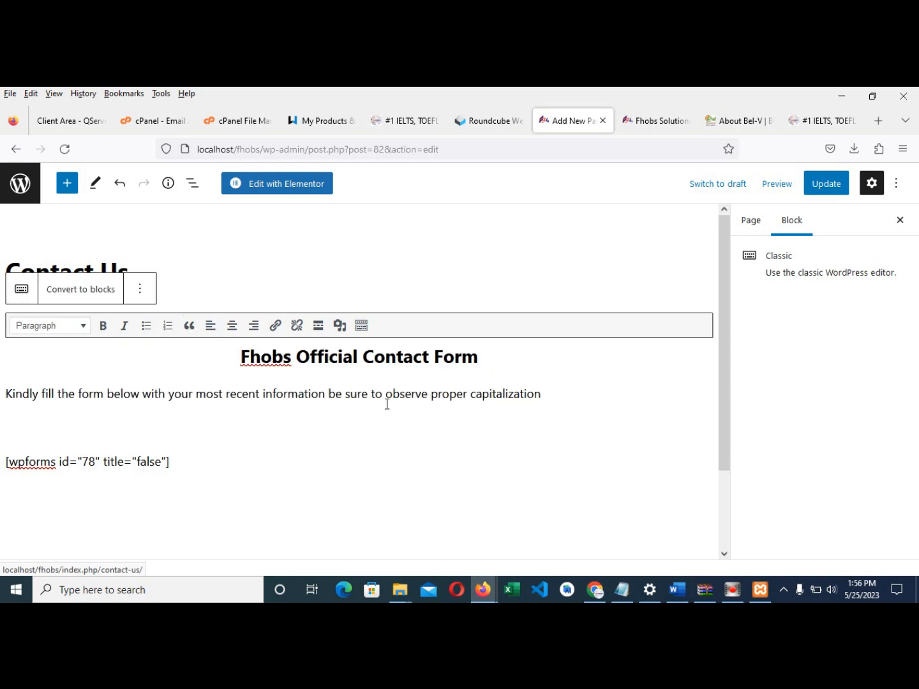
{"action": "left_click_drag", "start_coordinate": [556, 395], "coordinate": [5, 393]}
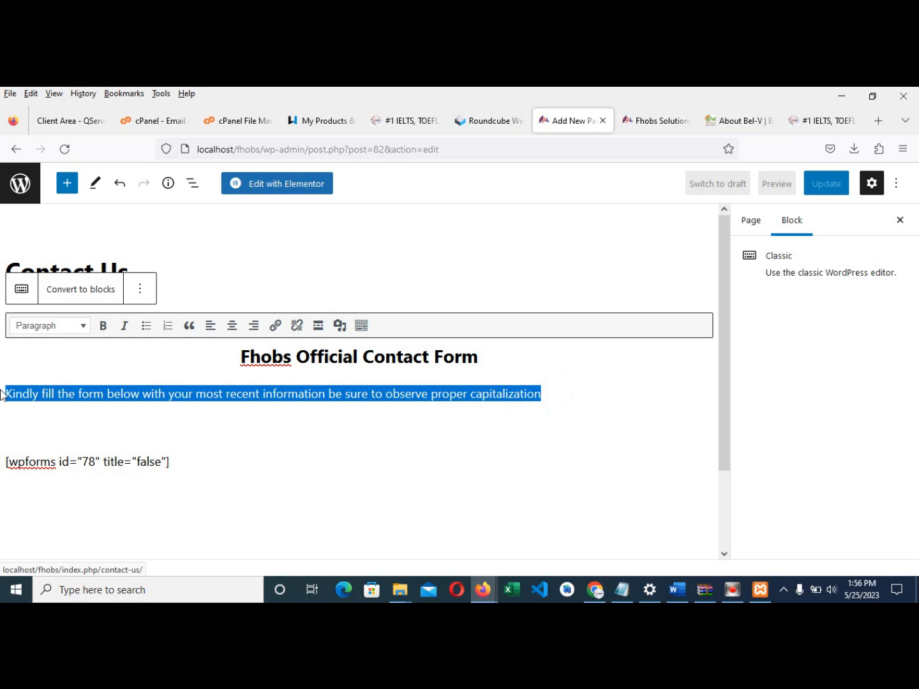
{"action": "left_click", "coordinate": [44, 327]}
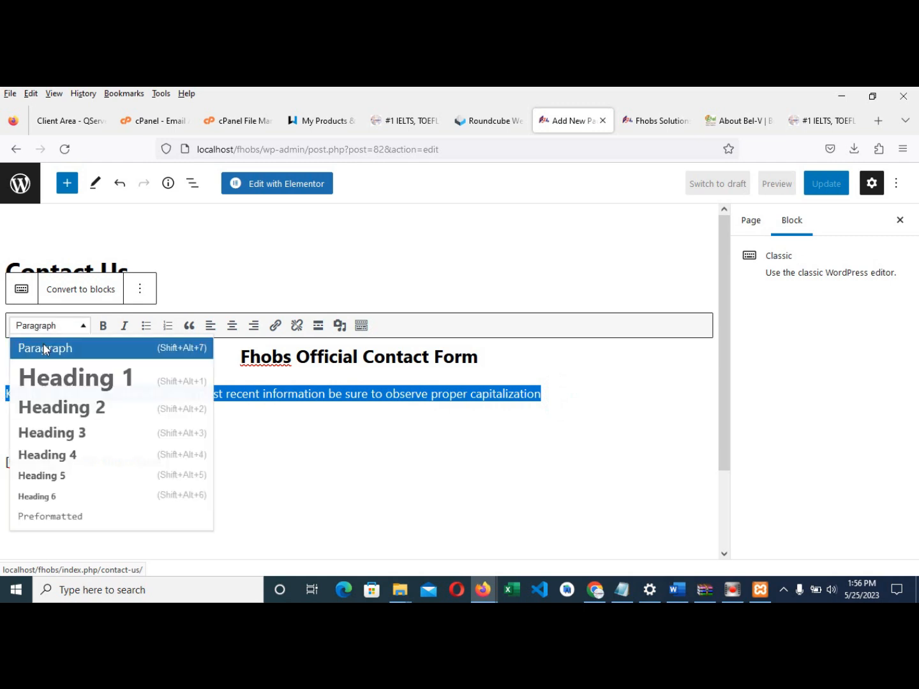
{"action": "left_click", "coordinate": [68, 434]}
{"action": "left_click", "coordinate": [232, 326]}
{"action": "left_click", "coordinate": [124, 326]}
{"action": "left_click", "coordinate": [320, 448]}
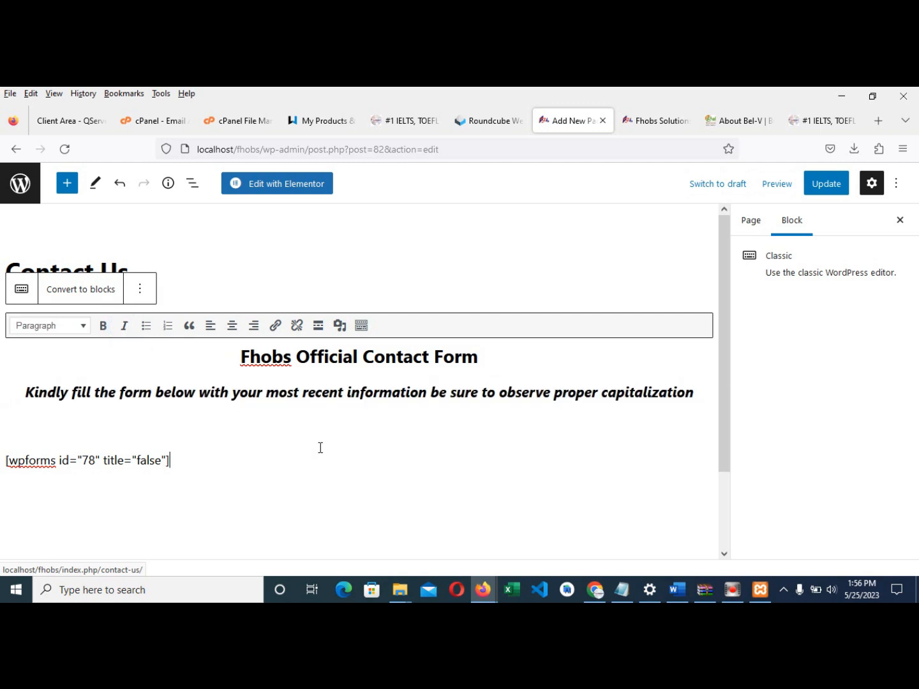
{"action": "left_click", "coordinate": [824, 191]}
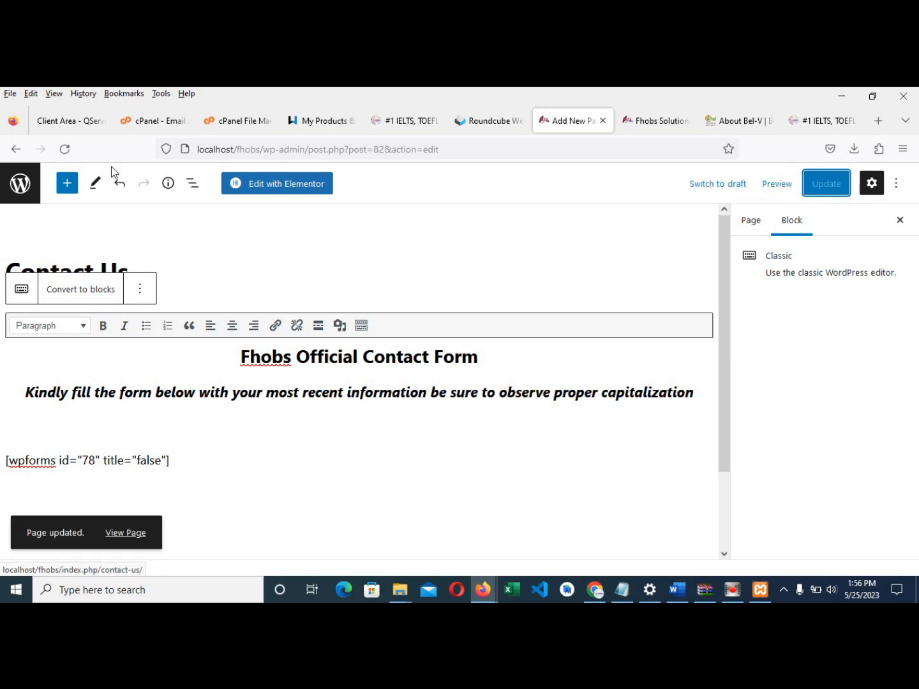
{"action": "left_click", "coordinate": [16, 192]}
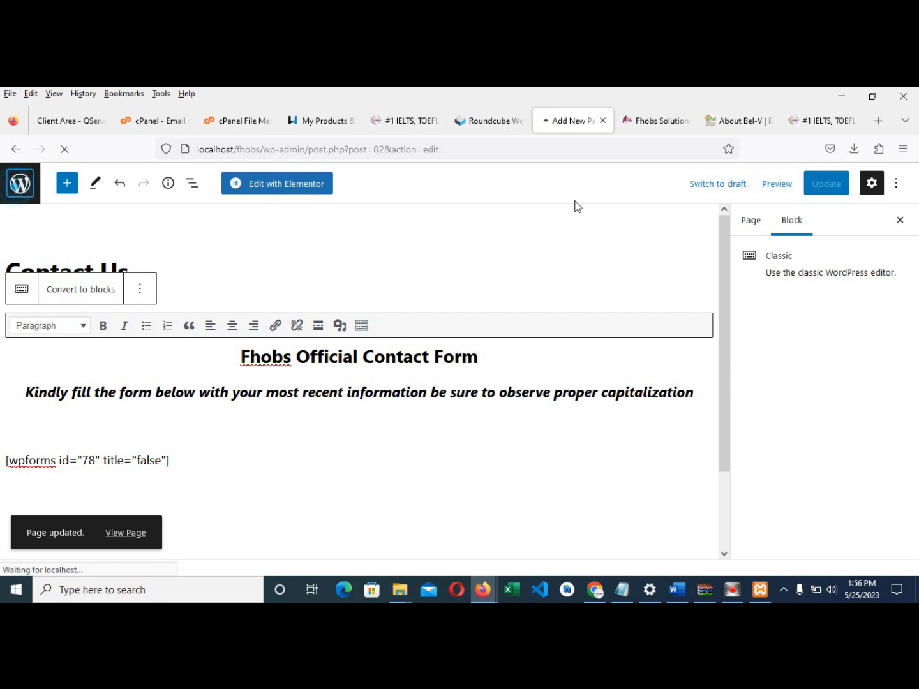
{"action": "left_click", "coordinate": [642, 122]}
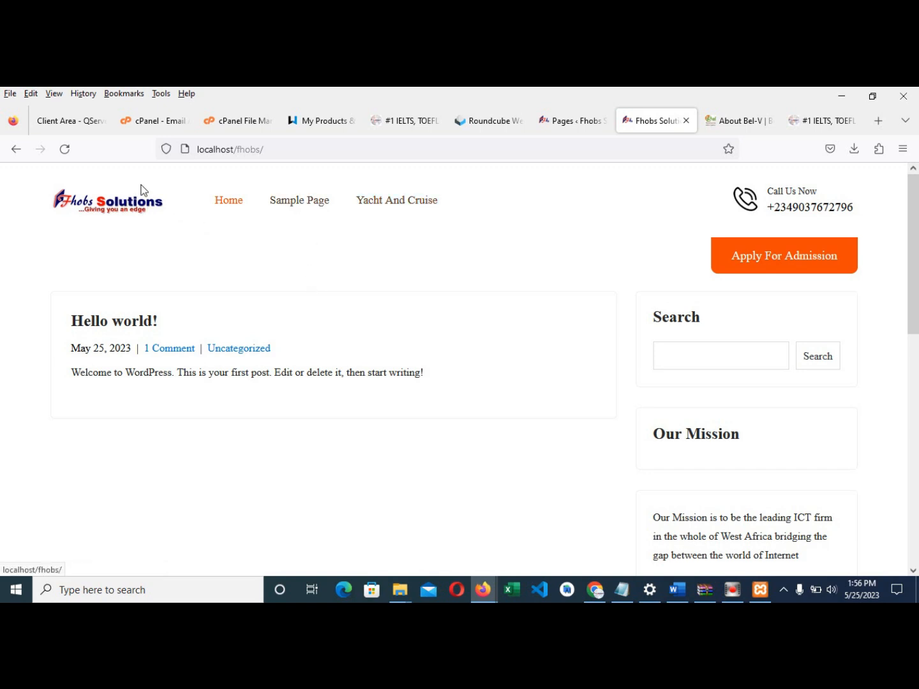
{"action": "left_click", "coordinate": [66, 150]}
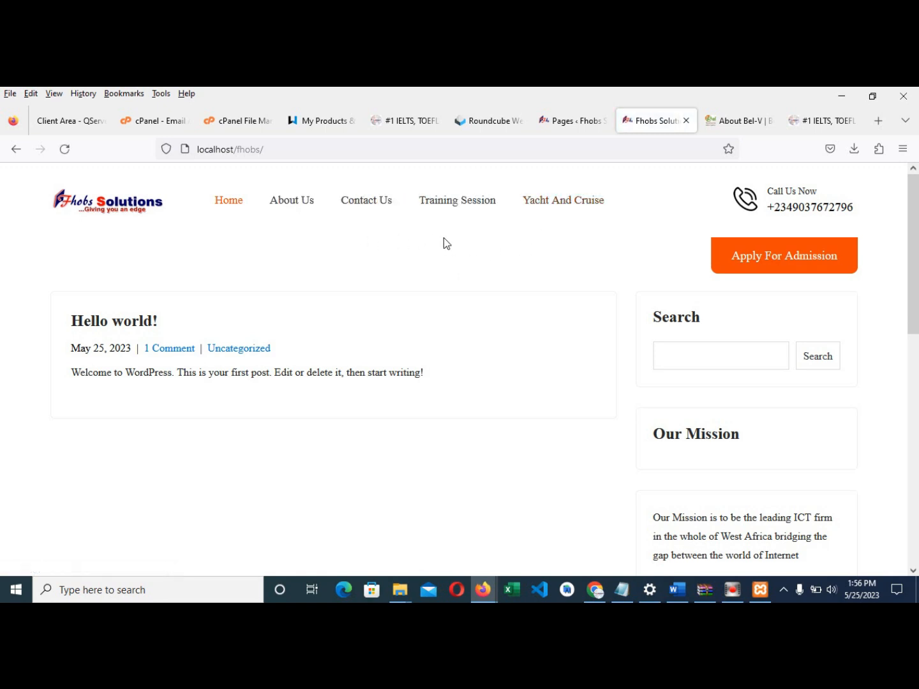
{"action": "left_click", "coordinate": [739, 120]}
{"action": "left_click", "coordinate": [653, 126]}
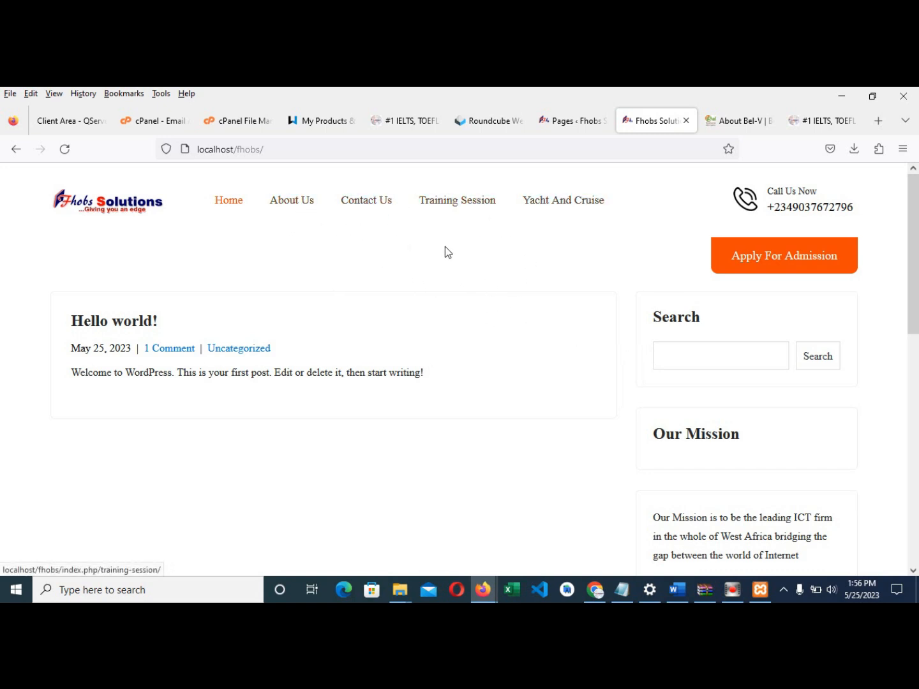
{"action": "left_click", "coordinate": [744, 124]}
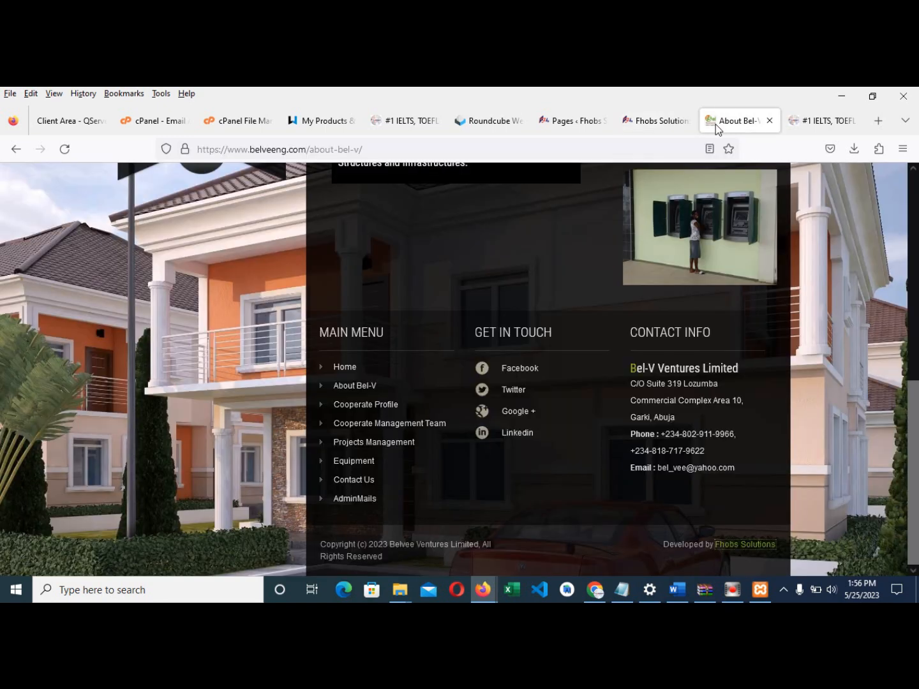
{"action": "left_click", "coordinate": [654, 124]}
{"action": "scroll", "coordinate": [440, 298], "scroll_direction": "down", "scroll_amount": 1}
{"action": "scroll", "coordinate": [437, 305], "scroll_direction": "up", "scroll_amount": 1}
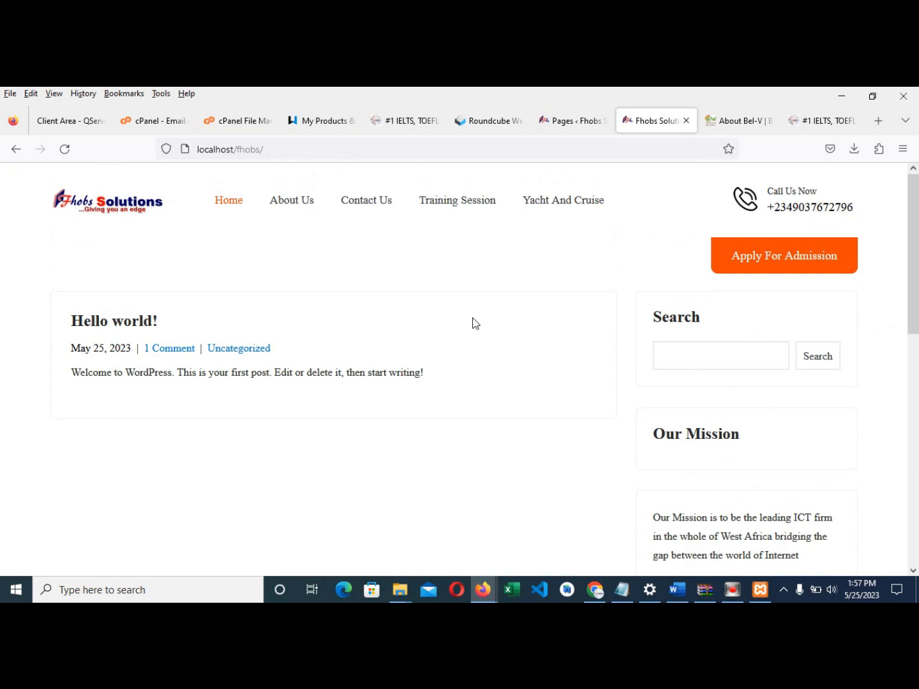
{"action": "left_click", "coordinate": [570, 120]}
{"action": "left_click", "coordinate": [643, 114]}
{"action": "scroll", "coordinate": [462, 323], "scroll_direction": "down", "scroll_amount": 1}
{"action": "scroll", "coordinate": [462, 324], "scroll_direction": "up", "scroll_amount": 1}
{"action": "left_click", "coordinate": [568, 120]}
{"action": "left_click", "coordinate": [654, 119]}
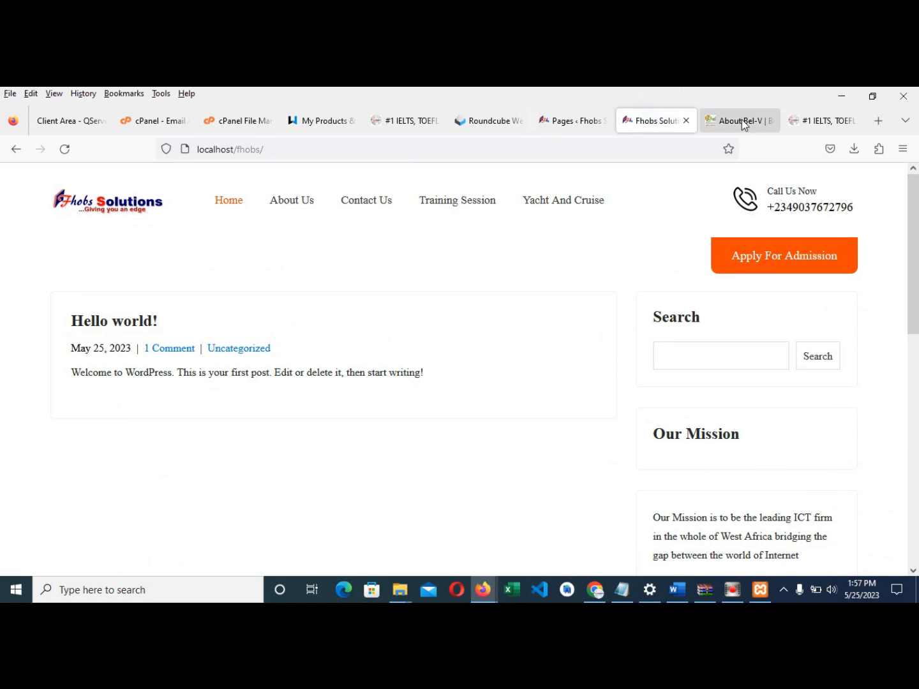
{"action": "left_click", "coordinate": [568, 120]}
{"action": "left_click", "coordinate": [492, 123]}
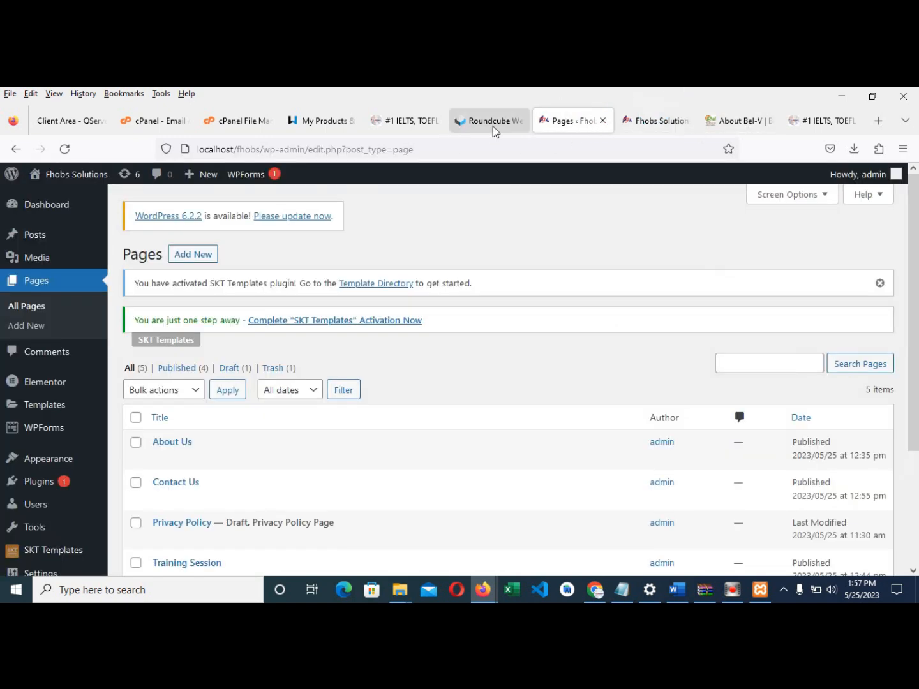
{"action": "left_click", "coordinate": [582, 125]}
{"action": "left_click", "coordinate": [635, 123]}
{"action": "left_click", "coordinate": [573, 121]}
{"action": "left_click", "coordinate": [635, 121]}
{"action": "left_click", "coordinate": [584, 121]}
{"action": "left_click", "coordinate": [654, 118]}
{"action": "left_click", "coordinate": [578, 123]}
{"action": "left_click", "coordinate": [663, 120]}
{"action": "left_click", "coordinate": [590, 128]}
{"action": "left_click", "coordinate": [649, 119]}
{"action": "left_click", "coordinate": [588, 126]}
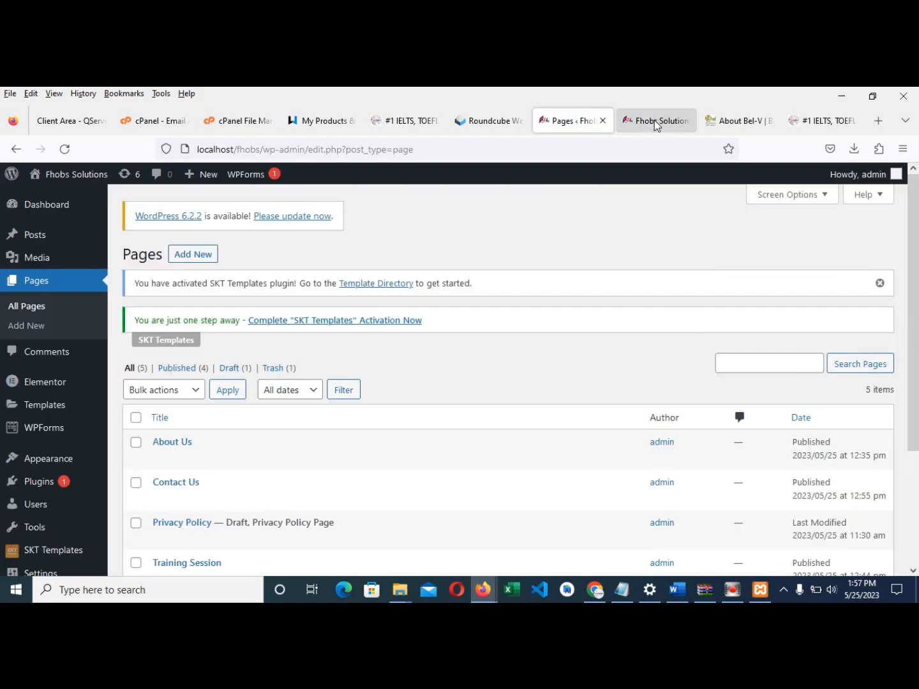
{"action": "left_click", "coordinate": [653, 122]}
{"action": "left_click", "coordinate": [570, 127]}
{"action": "left_click", "coordinate": [634, 125]}
{"action": "left_click", "coordinate": [570, 127]}
{"action": "left_click", "coordinate": [644, 118]}
{"action": "left_click", "coordinate": [567, 129]}
{"action": "left_click", "coordinate": [653, 120]}
{"action": "left_click", "coordinate": [578, 128]}
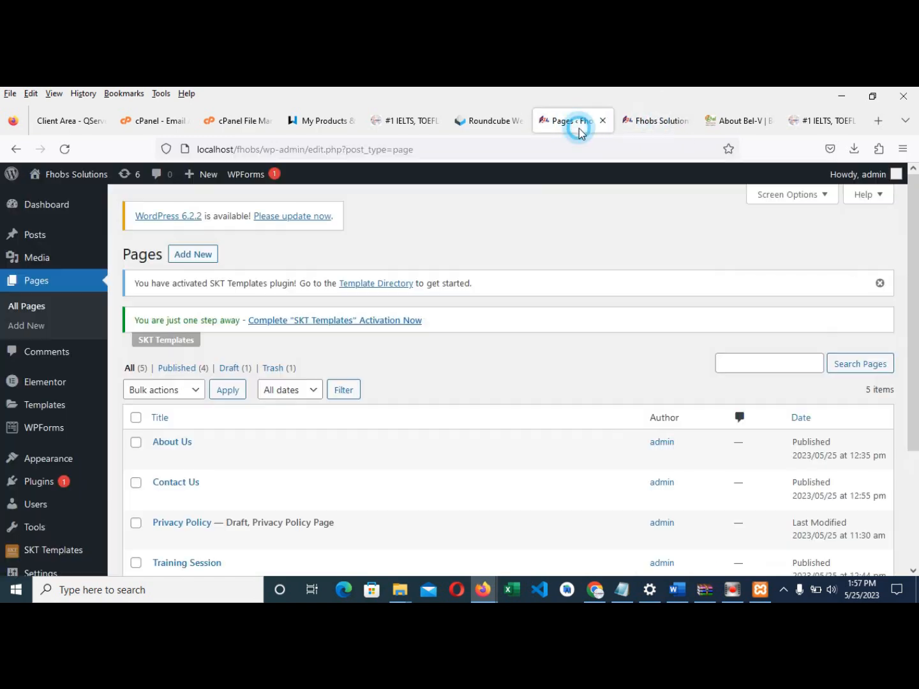
{"action": "left_click", "coordinate": [629, 120]}
{"action": "left_click", "coordinate": [481, 122]}
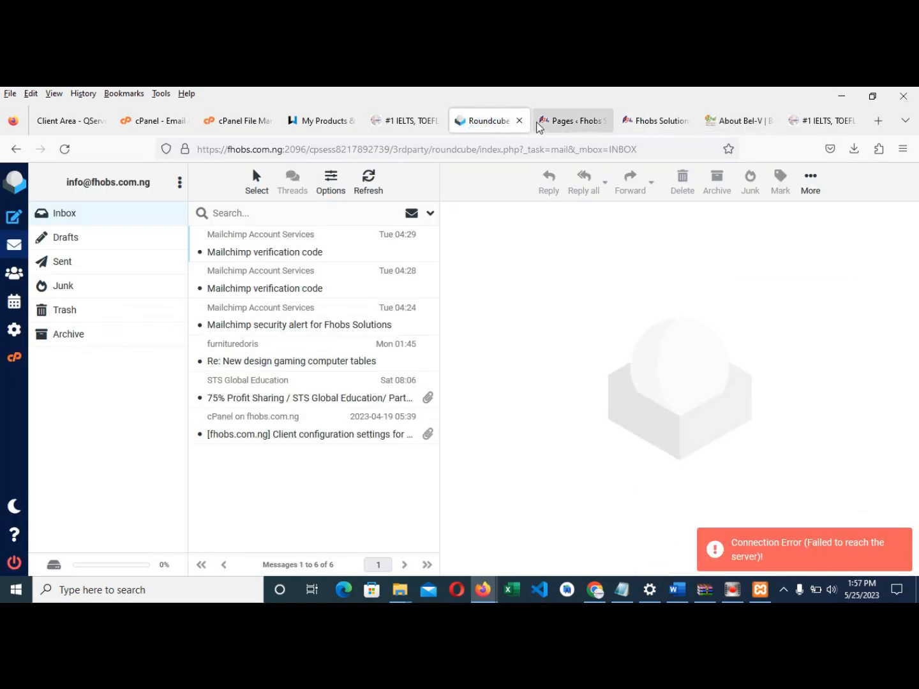
{"action": "left_click", "coordinate": [623, 123]}
{"action": "scroll", "coordinate": [508, 302], "scroll_direction": "down", "scroll_amount": 5}
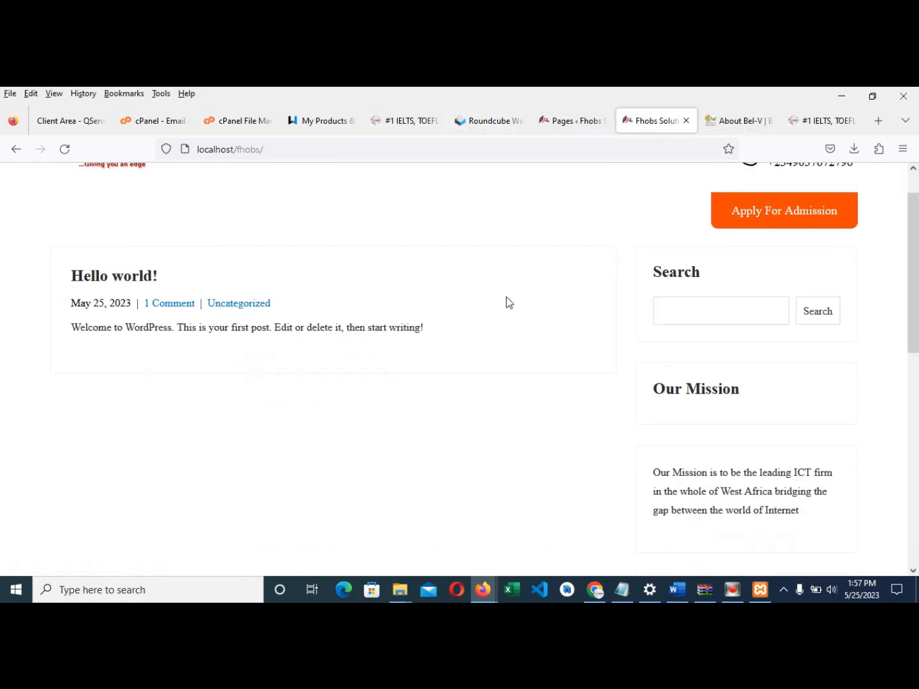
{"action": "scroll", "coordinate": [507, 325], "scroll_direction": "up", "scroll_amount": 5}
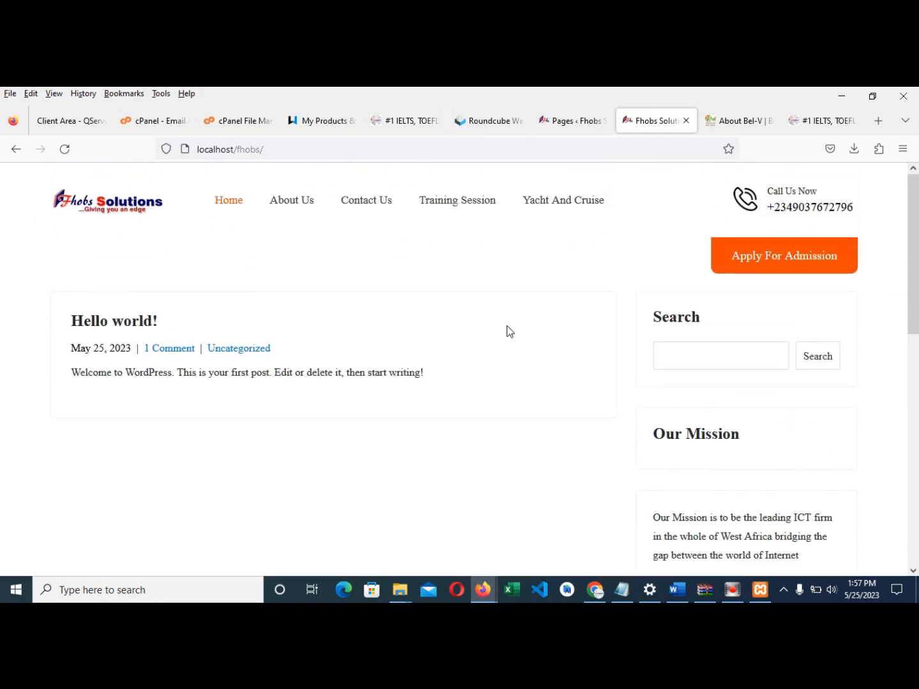
{"action": "left_click", "coordinate": [573, 120]}
{"action": "left_click", "coordinate": [647, 120]}
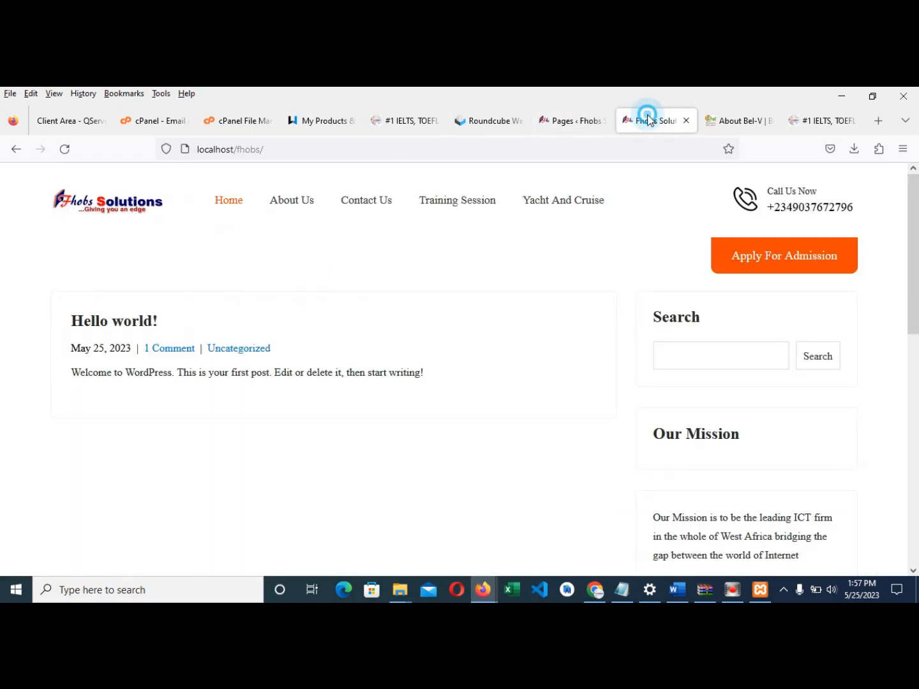
{"action": "left_click", "coordinate": [561, 119]}
{"action": "left_click", "coordinate": [651, 120]}
{"action": "left_click", "coordinate": [572, 121]}
{"action": "left_click", "coordinate": [651, 119]}
{"action": "left_click", "coordinate": [574, 122]}
{"action": "left_click", "coordinate": [641, 123]}
{"action": "left_click", "coordinate": [567, 123]}
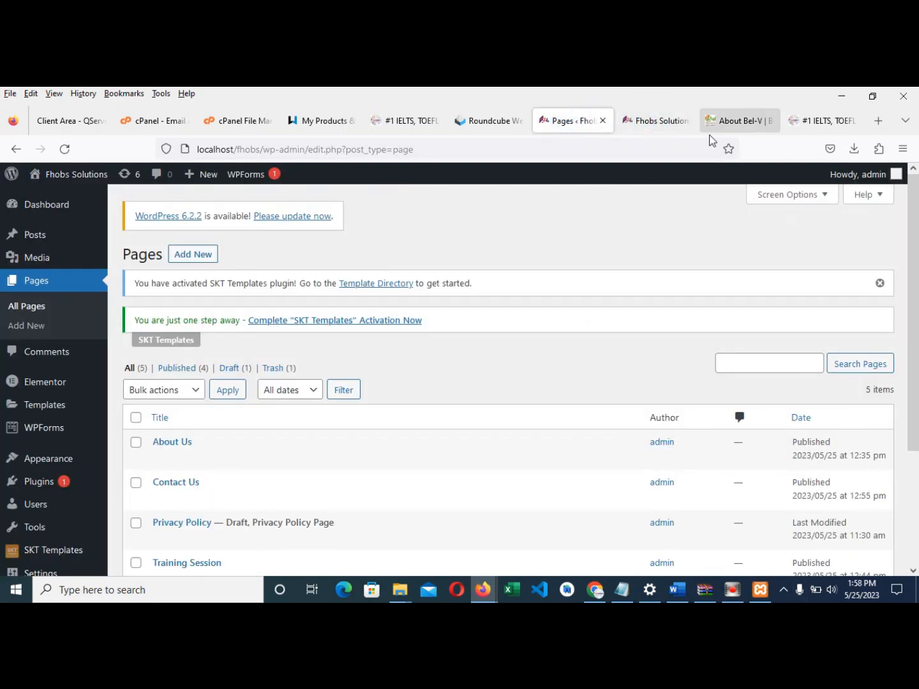
{"action": "left_click", "coordinate": [645, 120]}
{"action": "left_click", "coordinate": [587, 121]}
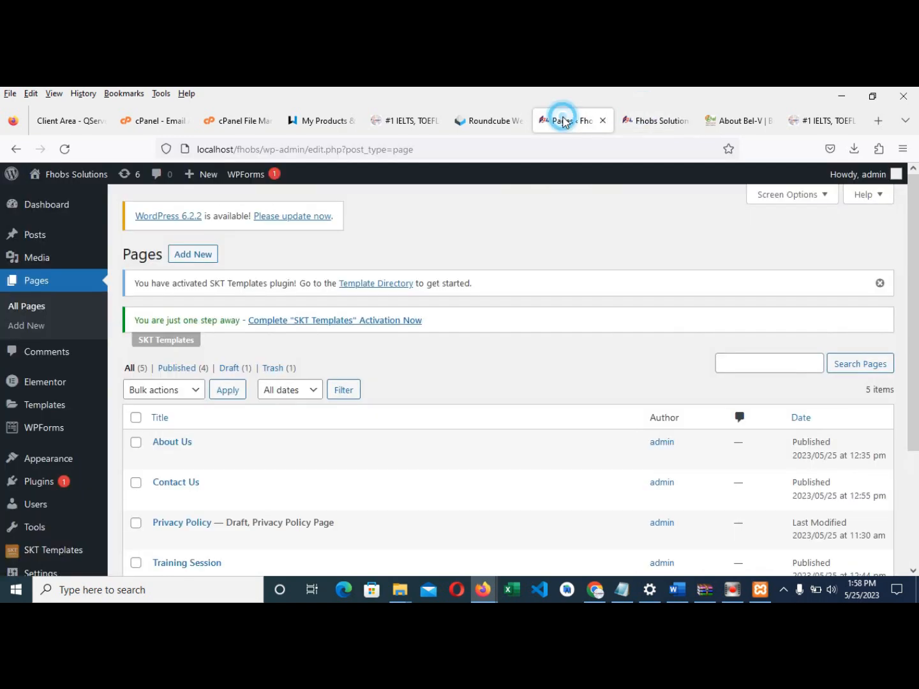
{"action": "left_click", "coordinate": [646, 121]}
{"action": "left_click", "coordinate": [570, 120]}
{"action": "left_click", "coordinate": [652, 120]}
{"action": "left_click", "coordinate": [577, 120]}
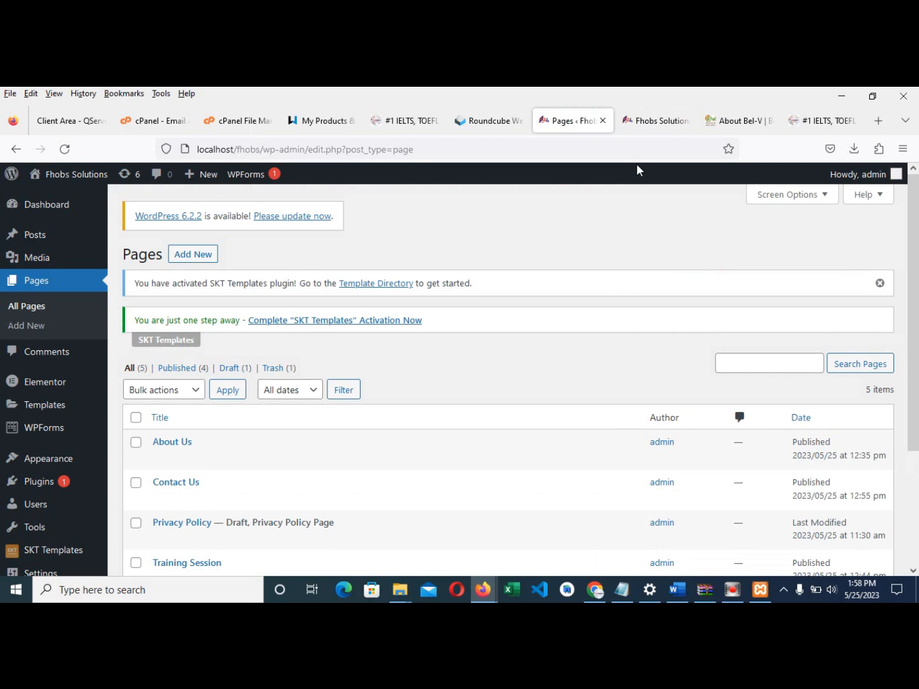
{"action": "left_click", "coordinate": [648, 121]}
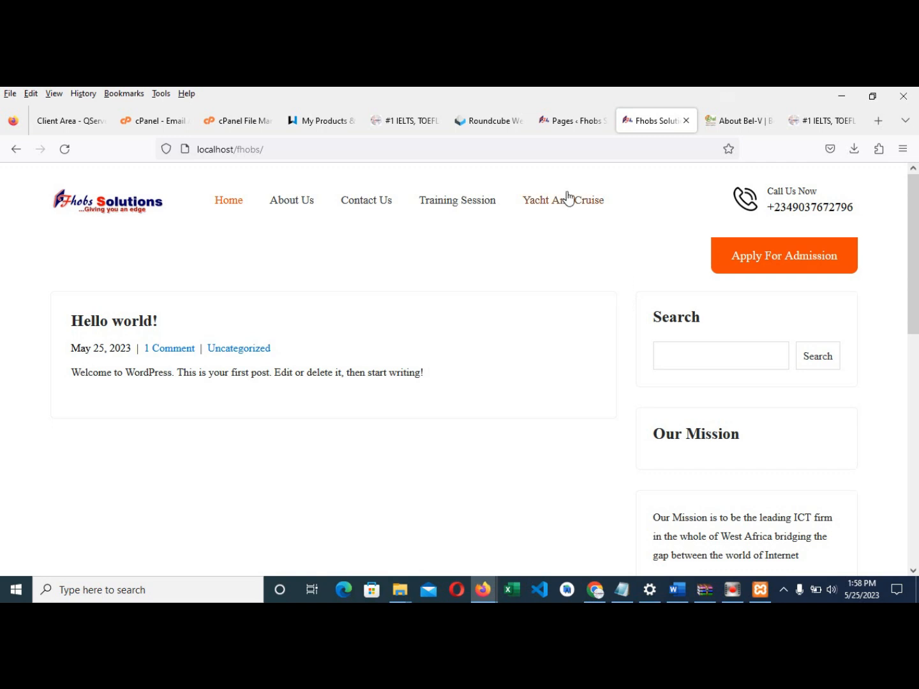
{"action": "left_click", "coordinate": [568, 123]}
{"action": "left_click", "coordinate": [485, 121]}
{"action": "left_click", "coordinate": [566, 121]}
{"action": "left_click", "coordinate": [634, 121]}
{"action": "left_click", "coordinate": [569, 121]}
{"action": "left_click", "coordinate": [645, 121]}
{"action": "left_click", "coordinate": [567, 120]}
{"action": "left_click", "coordinate": [647, 123]}
{"action": "left_click", "coordinate": [568, 120]}
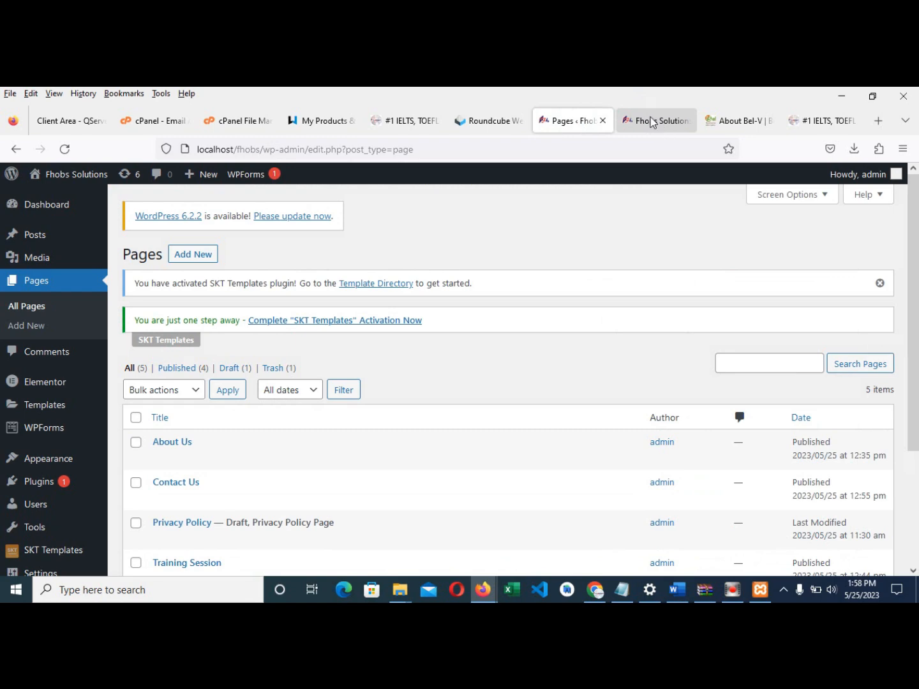
{"action": "left_click", "coordinate": [645, 122]}
{"action": "left_click", "coordinate": [569, 121]}
{"action": "left_click", "coordinate": [641, 124]}
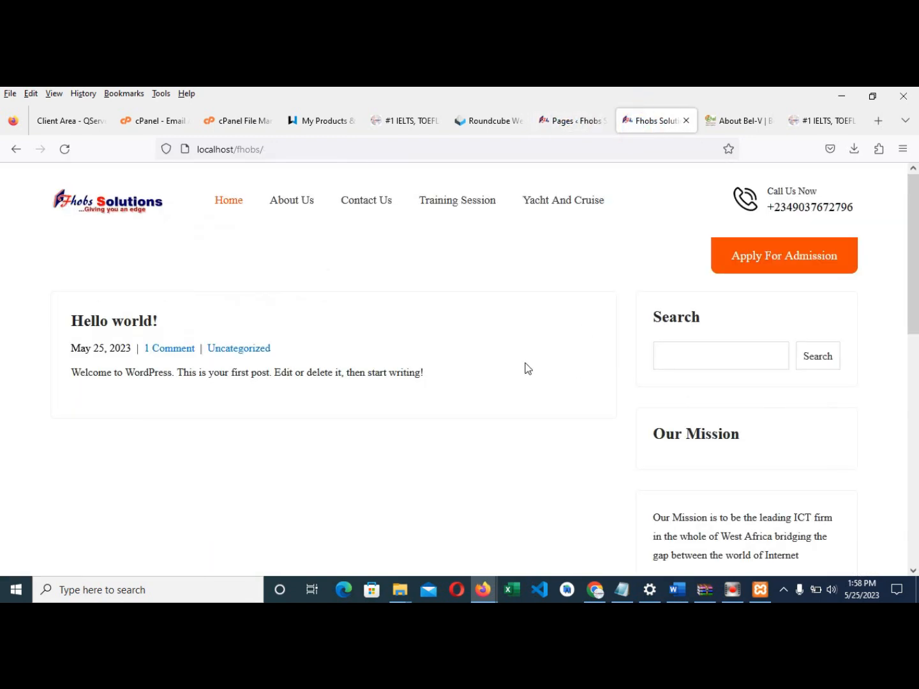
- Check the live About Us page and the Contact Us page's form by scrolling through each
{"action": "left_click", "coordinate": [294, 195]}
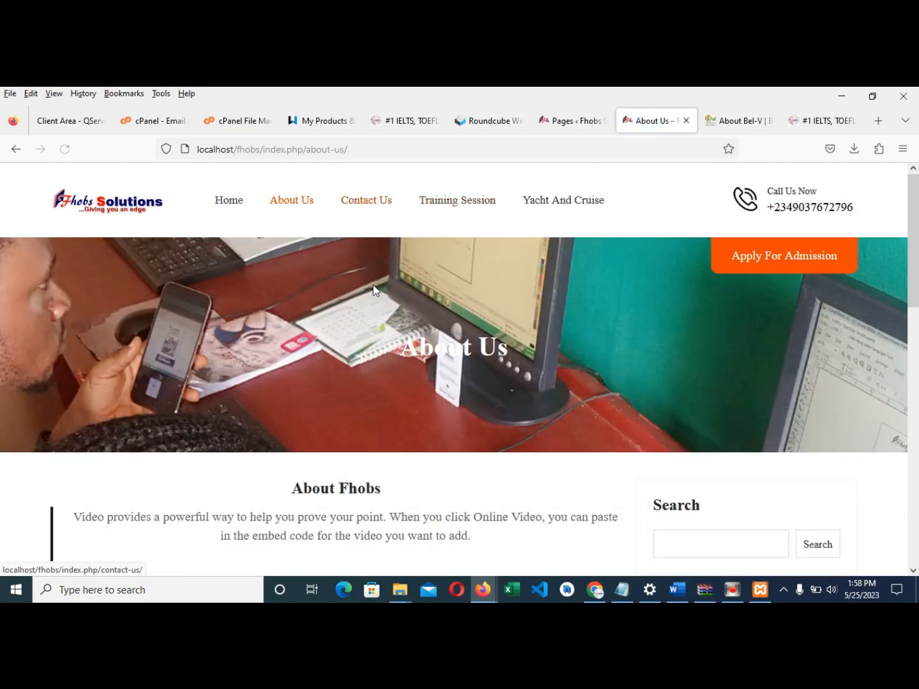
{"action": "scroll", "coordinate": [374, 303], "scroll_direction": "down", "scroll_amount": 2}
{"action": "scroll", "coordinate": [372, 306], "scroll_direction": "down", "scroll_amount": 3}
{"action": "scroll", "coordinate": [383, 268], "scroll_direction": "up", "scroll_amount": 4}
{"action": "scroll", "coordinate": [392, 224], "scroll_direction": "up", "scroll_amount": 1}
{"action": "left_click", "coordinate": [387, 204]}
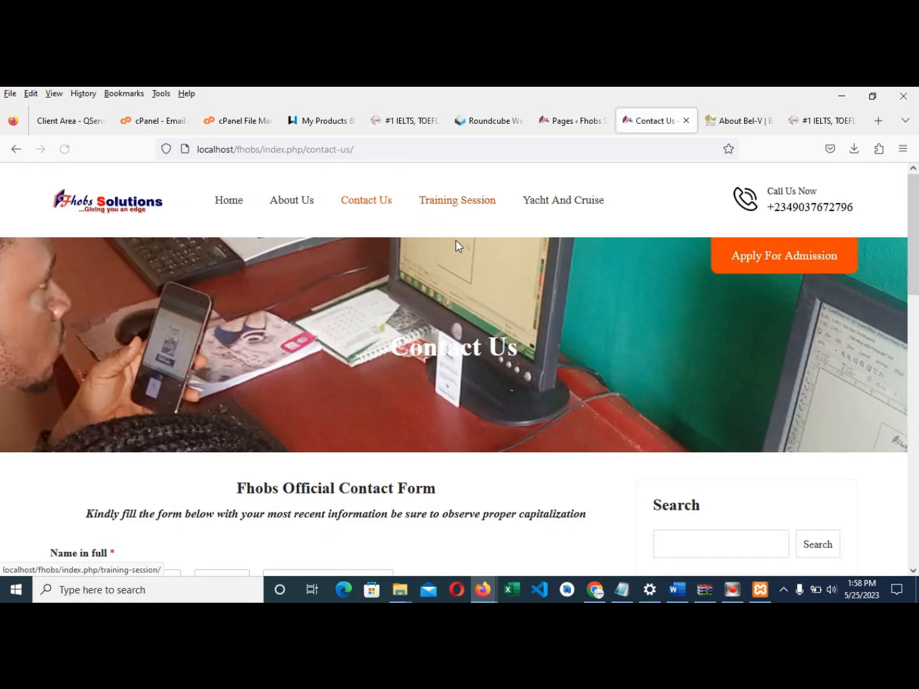
{"action": "scroll", "coordinate": [458, 251], "scroll_direction": "down", "scroll_amount": 8}
{"action": "scroll", "coordinate": [465, 329], "scroll_direction": "up", "scroll_amount": 8}
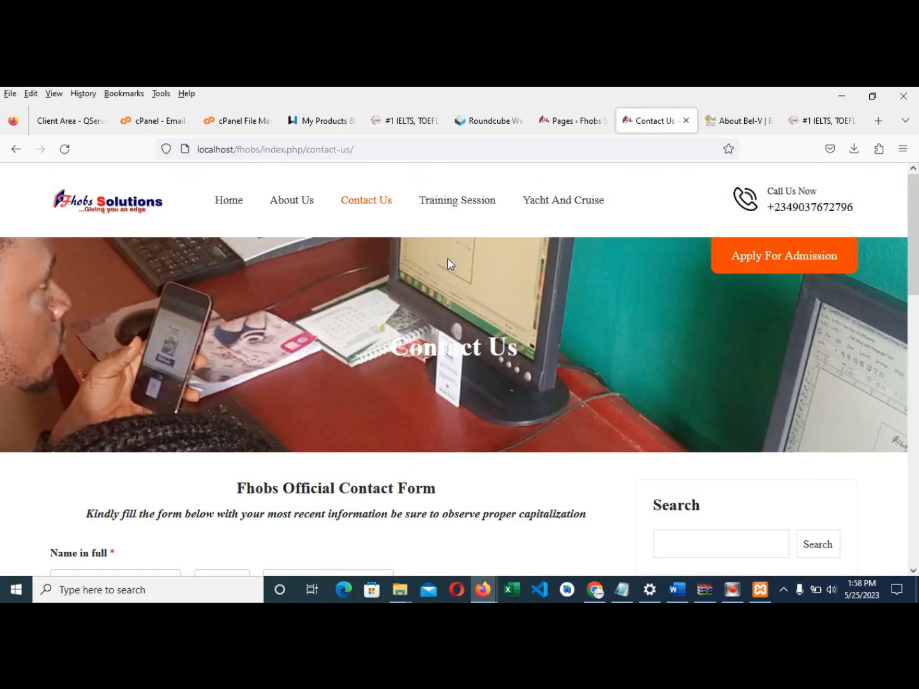
- Look over the Training Session gallery page, then return to the admin Pages list
{"action": "left_click", "coordinate": [447, 203]}
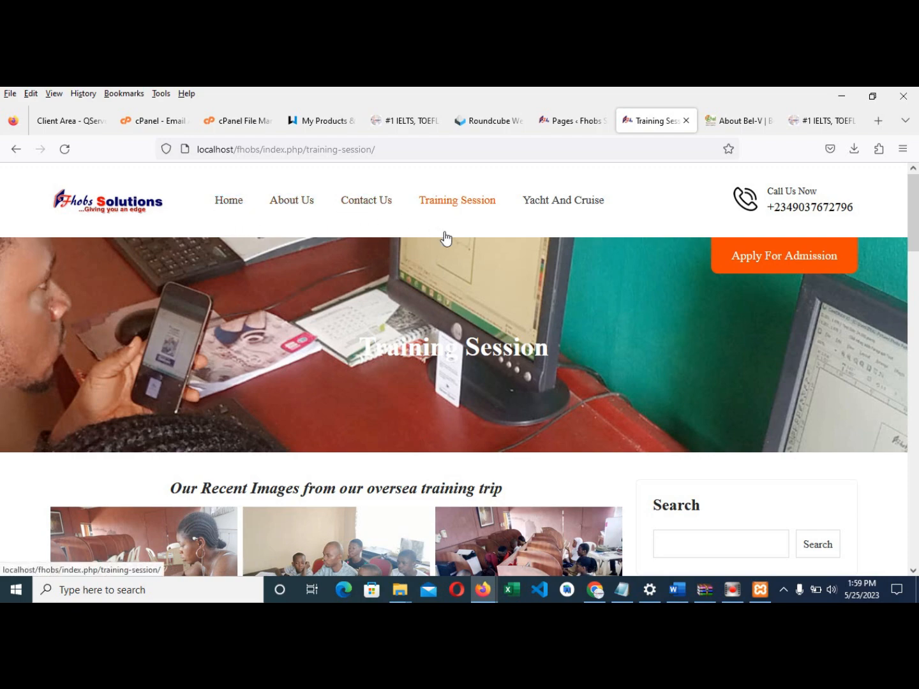
{"action": "scroll", "coordinate": [529, 249], "scroll_direction": "down", "scroll_amount": 10}
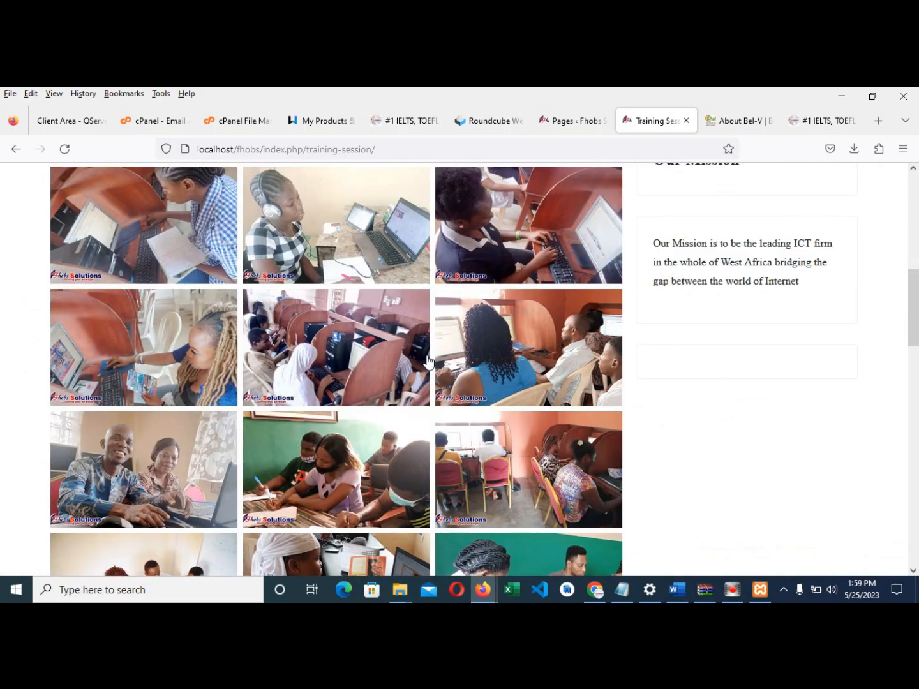
{"action": "scroll", "coordinate": [432, 361], "scroll_direction": "down", "scroll_amount": 6}
{"action": "scroll", "coordinate": [451, 409], "scroll_direction": "up", "scroll_amount": 8}
{"action": "scroll", "coordinate": [451, 408], "scroll_direction": "up", "scroll_amount": 10}
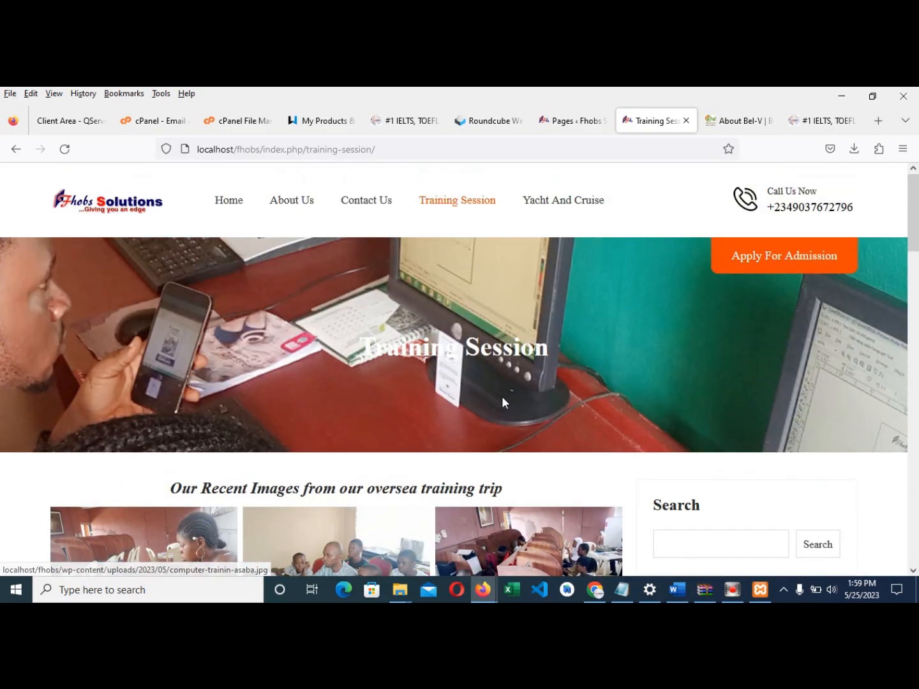
{"action": "left_click", "coordinate": [558, 117]}
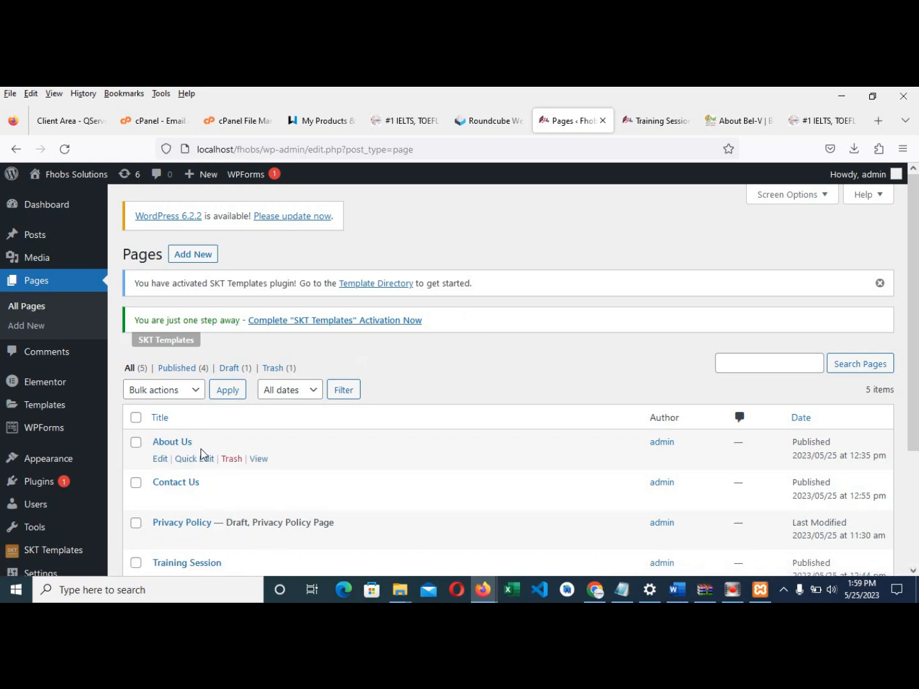
- In Appearance > Menus, replace 'Menu 1' with 'primary menu' and create the menu
{"action": "mouse_move", "coordinate": [57, 466]}
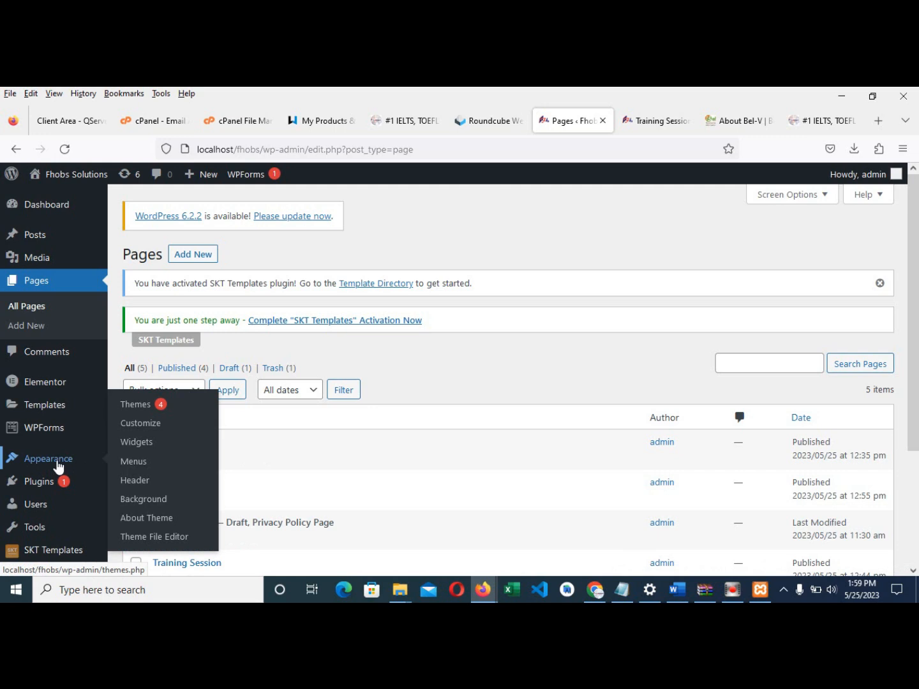
{"action": "left_click", "coordinate": [130, 468]}
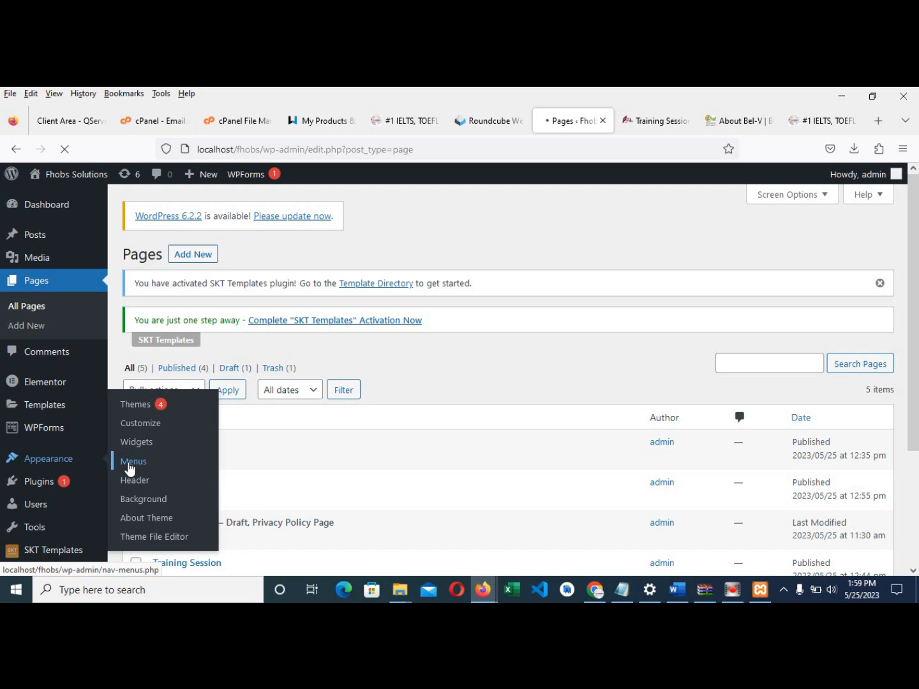
{"action": "scroll", "coordinate": [427, 389], "scroll_direction": "down", "scroll_amount": 4}
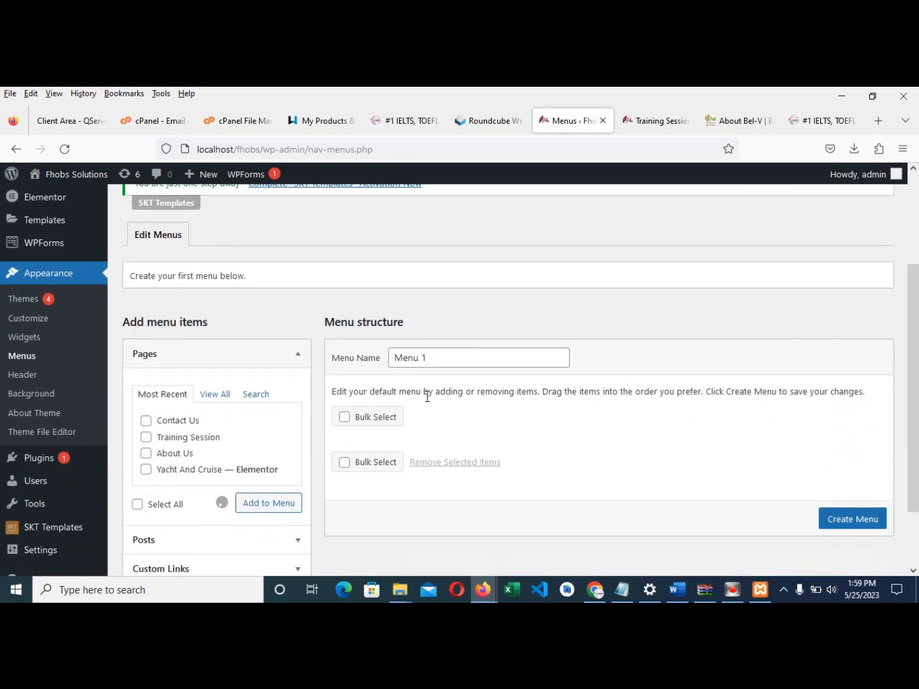
{"action": "left_click", "coordinate": [440, 357]}
{"action": "left_click_drag", "start_coordinate": [436, 353], "coordinate": [376, 352]}
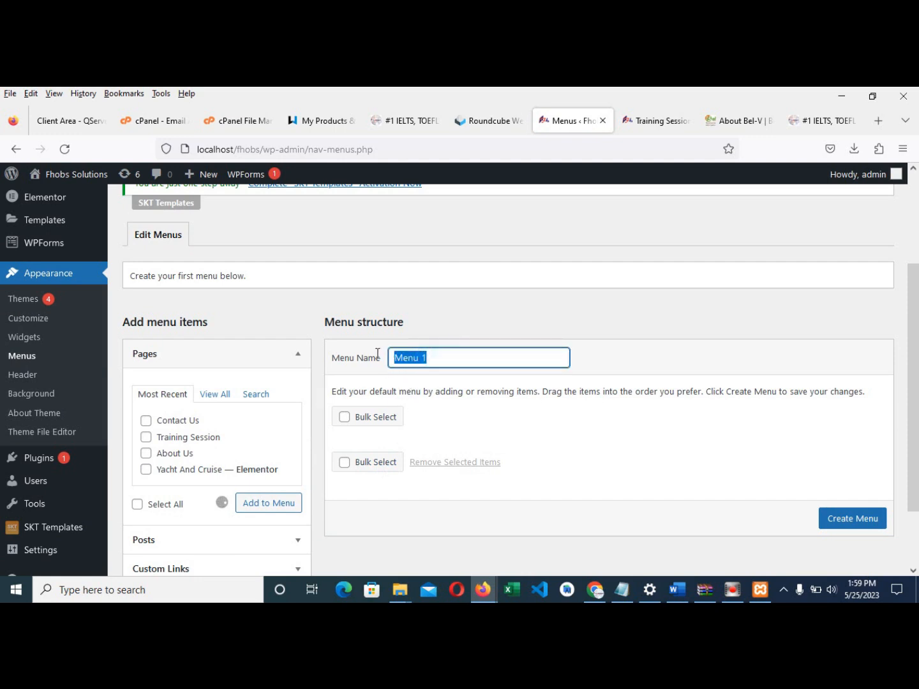
{"action": "type", "text": "primary menu"}
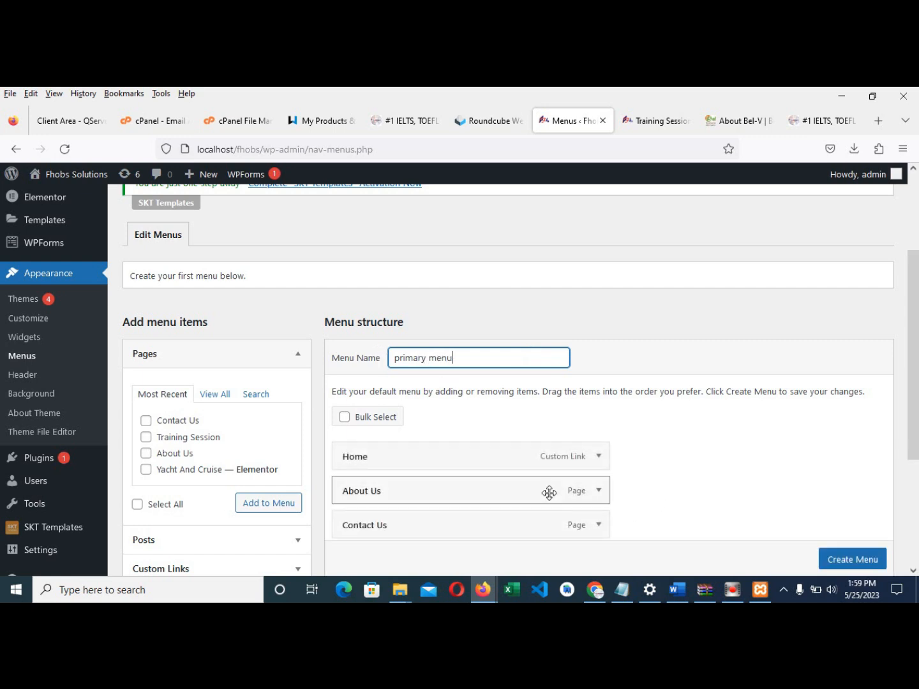
{"action": "scroll", "coordinate": [411, 447], "scroll_direction": "down", "scroll_amount": 2}
{"action": "scroll", "coordinate": [413, 446], "scroll_direction": "down", "scroll_amount": 1}
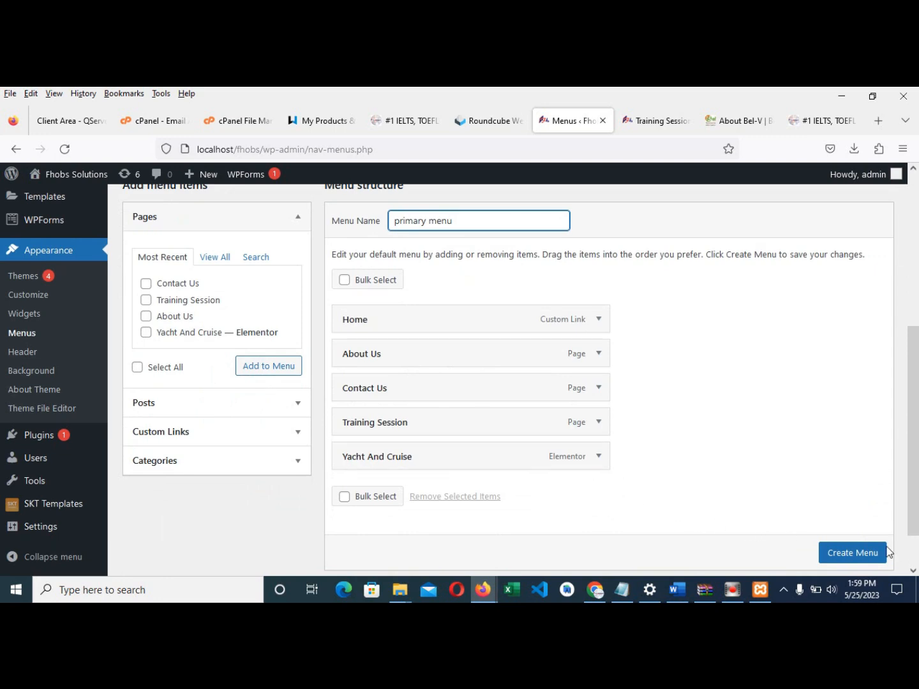
{"action": "left_click", "coordinate": [856, 549]}
{"action": "left_click", "coordinate": [859, 520]}
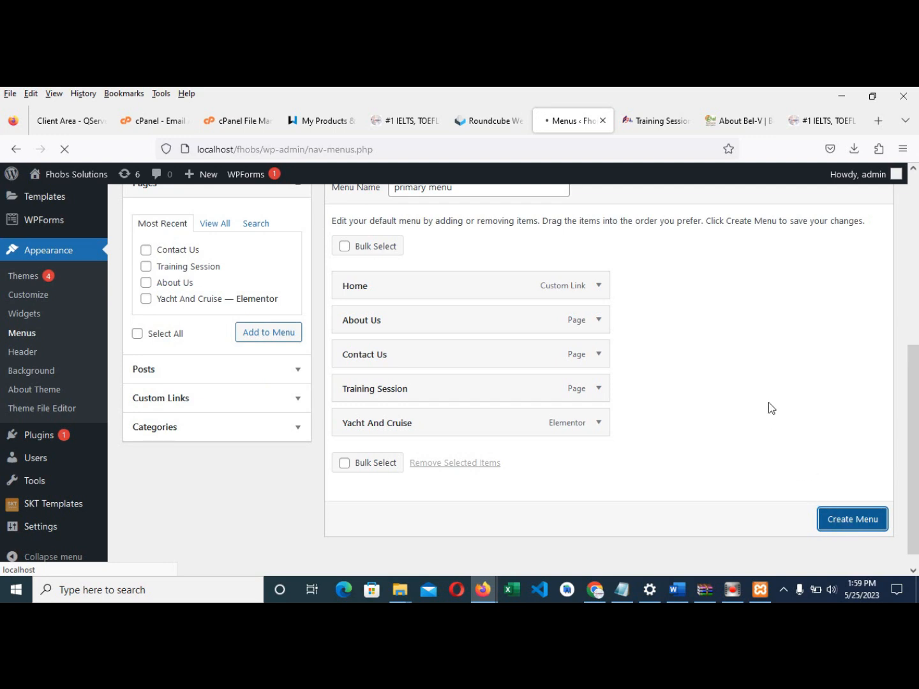
- Assign the primary menu to the Primary Menu display location, glancing at the live Training Session page
{"action": "scroll", "coordinate": [636, 429], "scroll_direction": "down", "scroll_amount": 5}
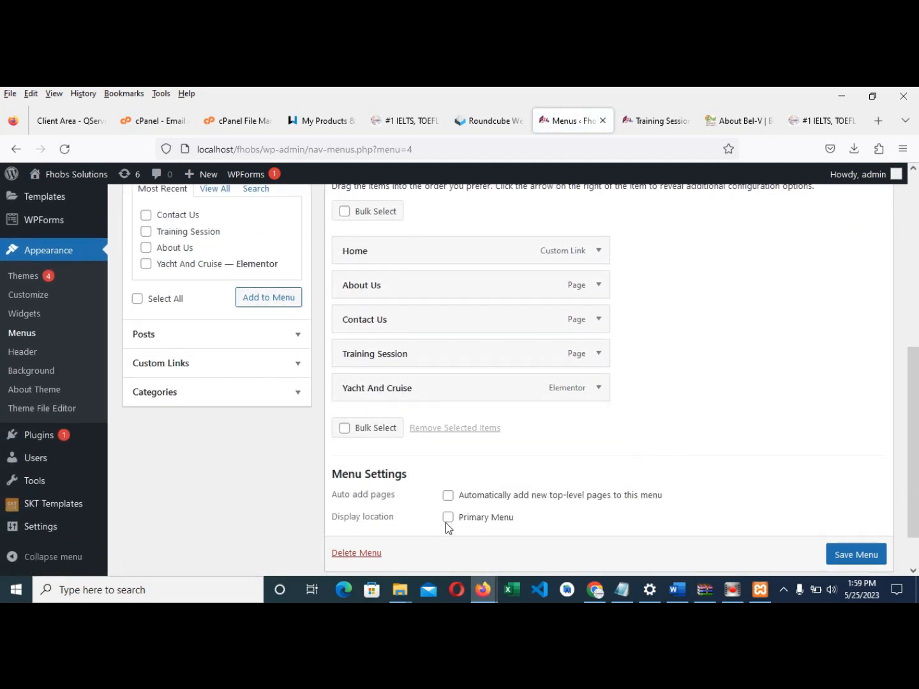
{"action": "left_click", "coordinate": [448, 518]}
{"action": "left_click", "coordinate": [650, 120]}
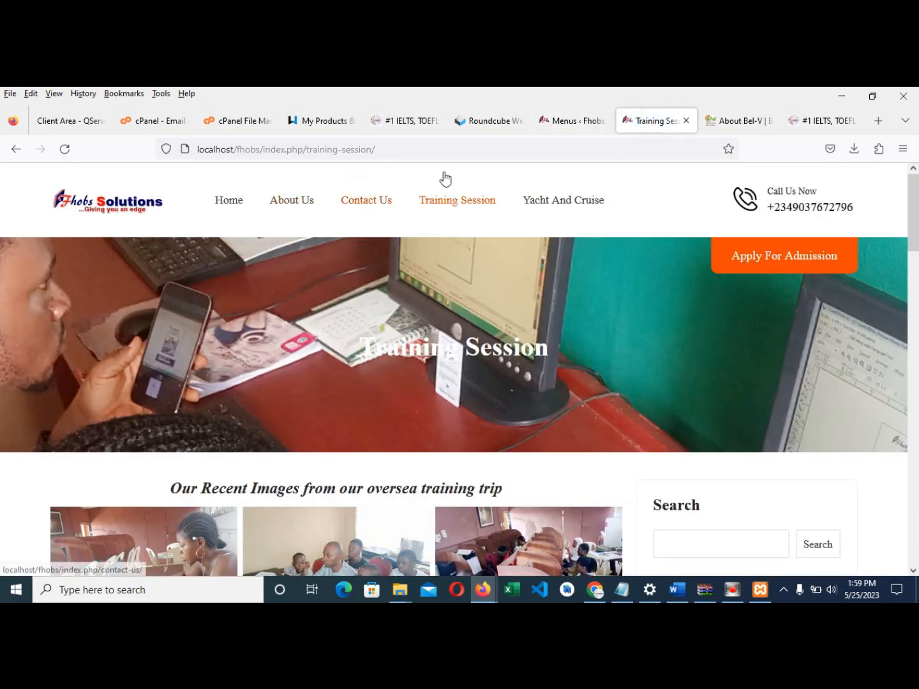
{"action": "left_click", "coordinate": [570, 120]}
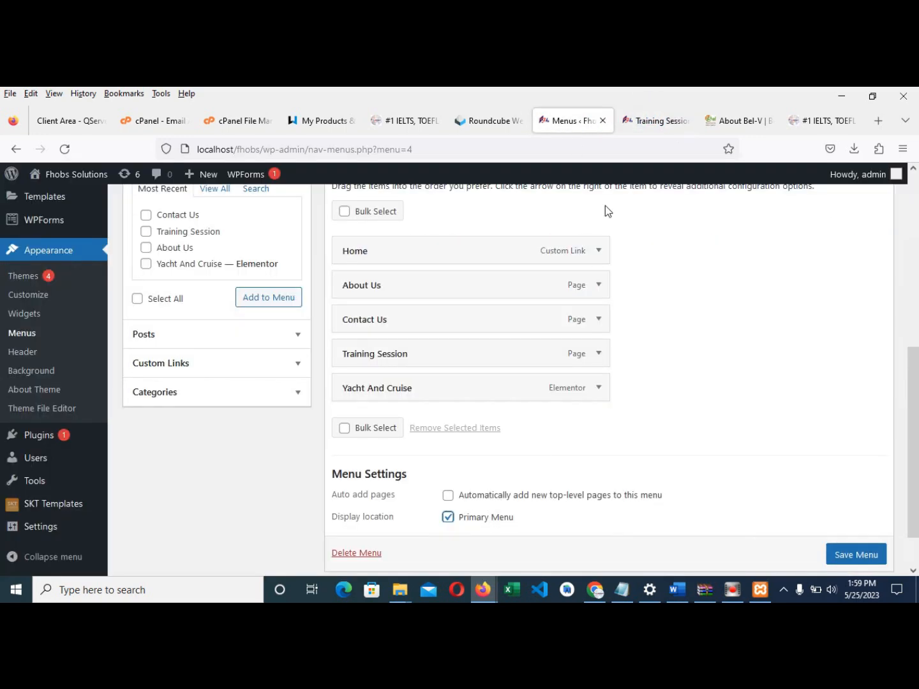
{"action": "left_click", "coordinate": [637, 123]}
{"action": "left_click", "coordinate": [563, 121]}
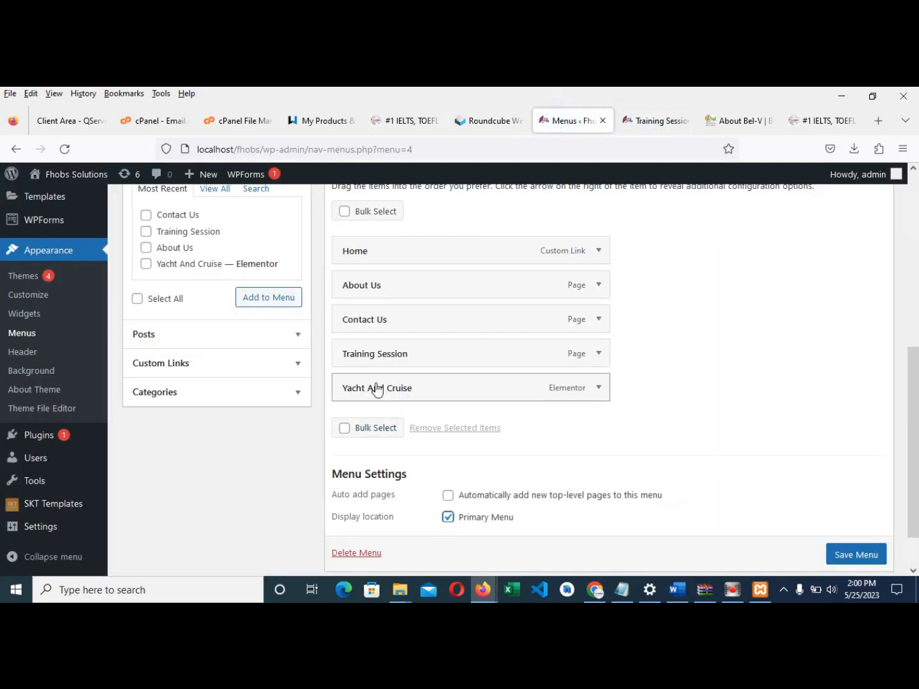
- Remove Yacht And Cruise, move Training Session above Contact Us, and save the menu
{"action": "left_click", "coordinate": [598, 391]}
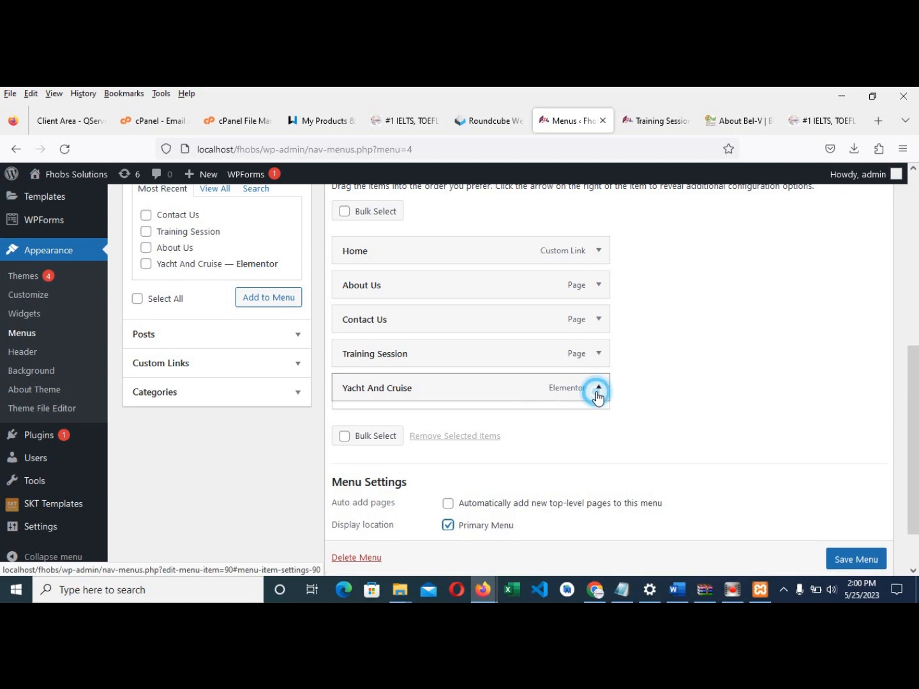
{"action": "left_click", "coordinate": [353, 512]}
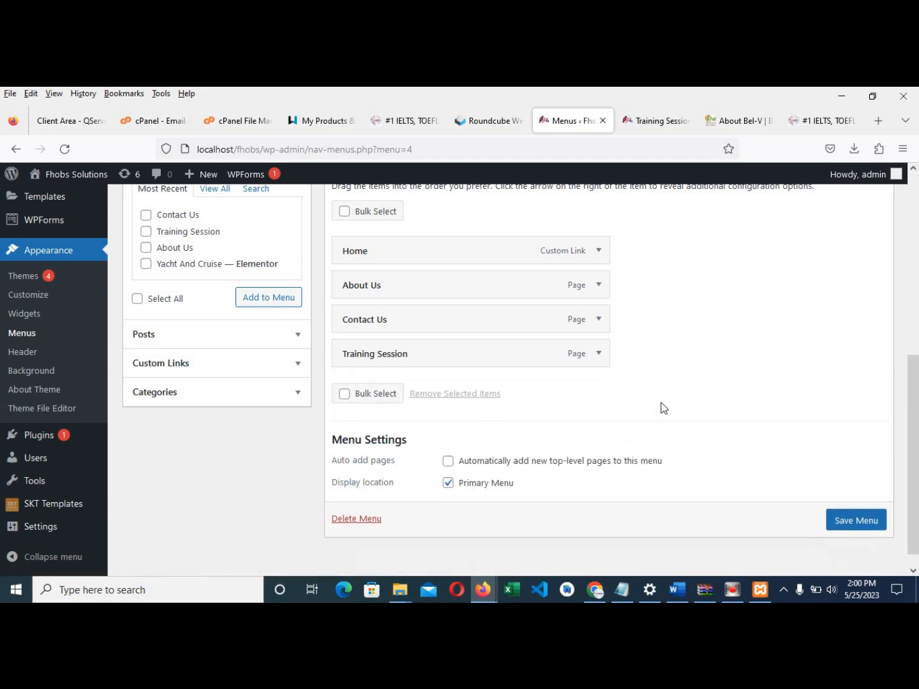
{"action": "scroll", "coordinate": [663, 407], "scroll_direction": "up", "scroll_amount": 2}
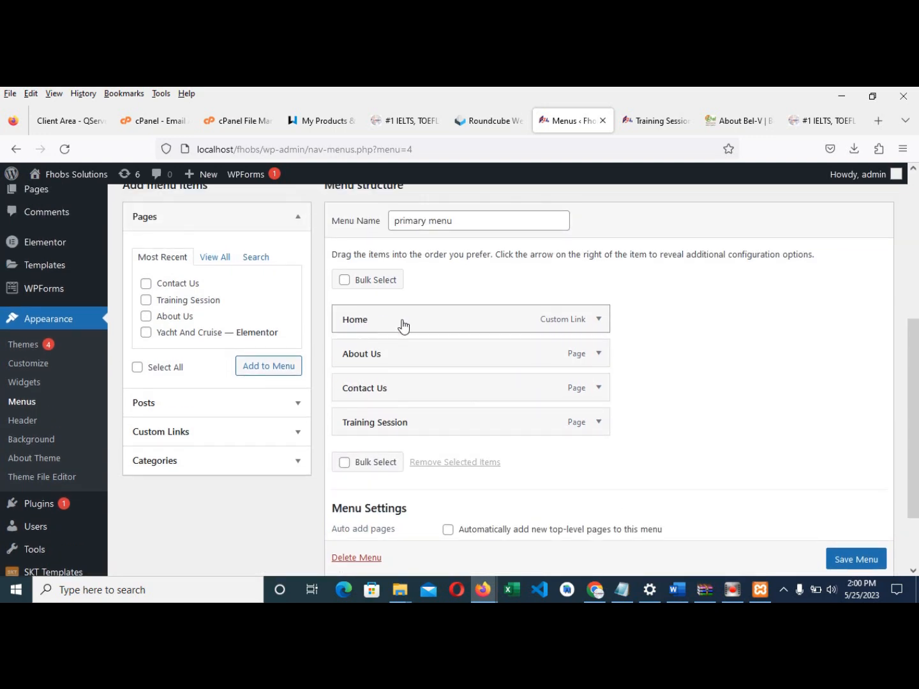
{"action": "left_click_drag", "start_coordinate": [400, 422], "coordinate": [397, 394]}
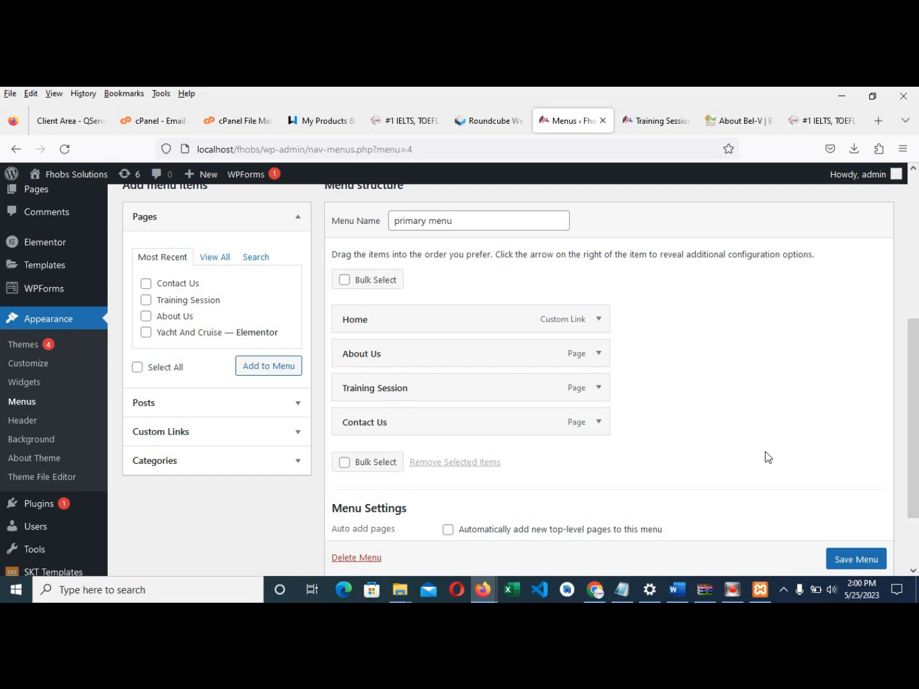
{"action": "scroll", "coordinate": [859, 559], "scroll_direction": "down", "scroll_amount": 1}
{"action": "left_click", "coordinate": [863, 561]}
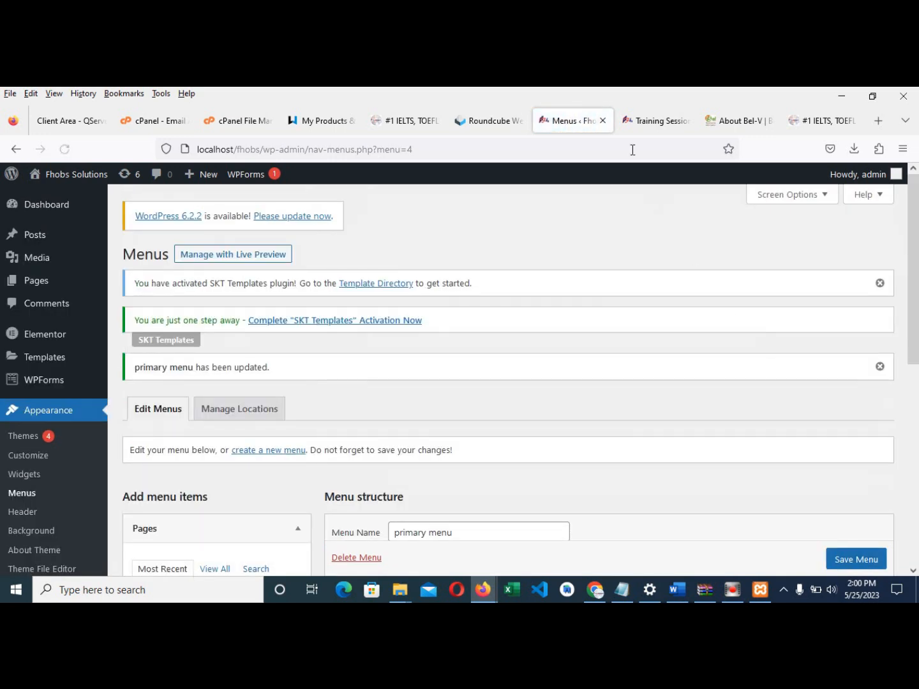
- Reload the live site to show the new header menu and check the Home page
{"action": "left_click", "coordinate": [647, 116]}
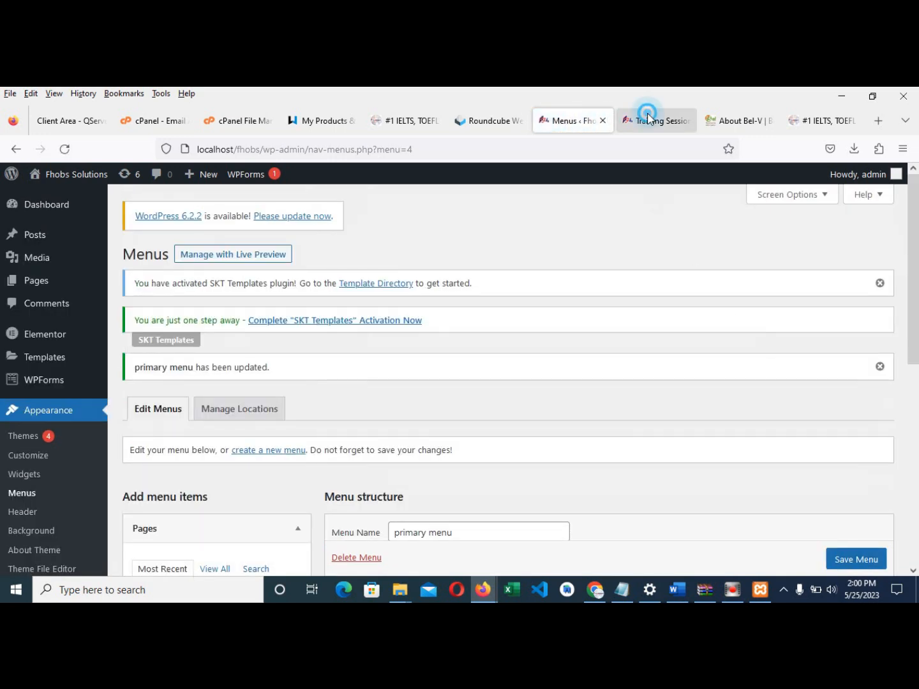
{"action": "left_click", "coordinate": [65, 149]}
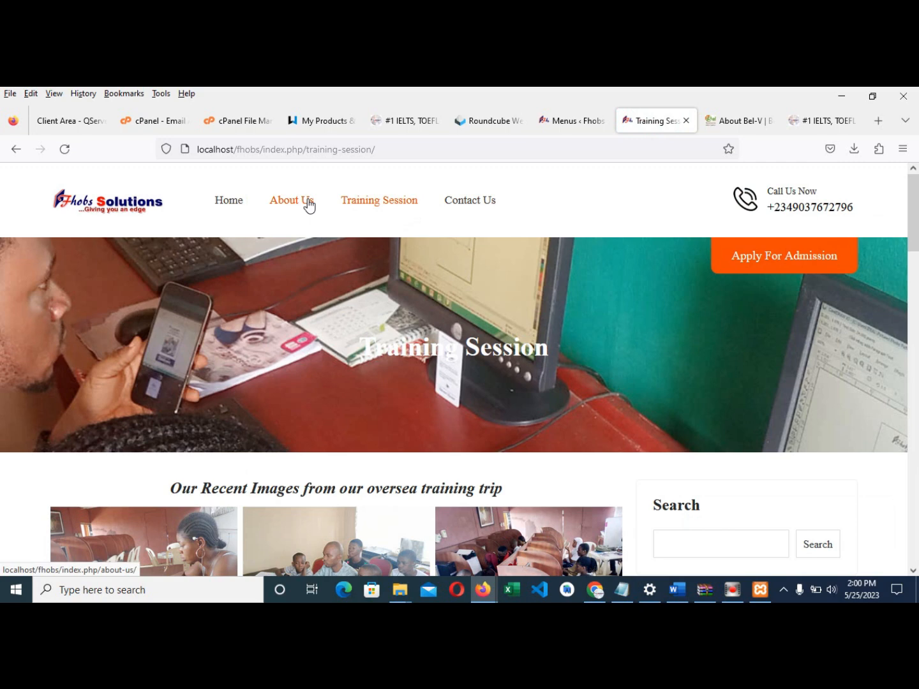
{"action": "left_click", "coordinate": [238, 203]}
{"action": "scroll", "coordinate": [428, 385], "scroll_direction": "down", "scroll_amount": 3}
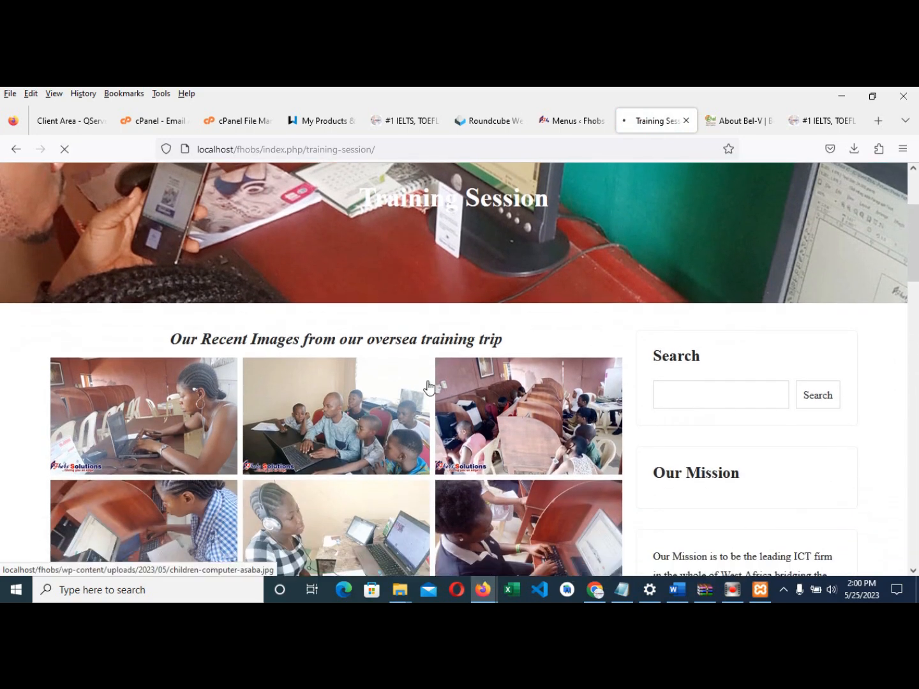
{"action": "scroll", "coordinate": [429, 385], "scroll_direction": "down", "scroll_amount": 6}
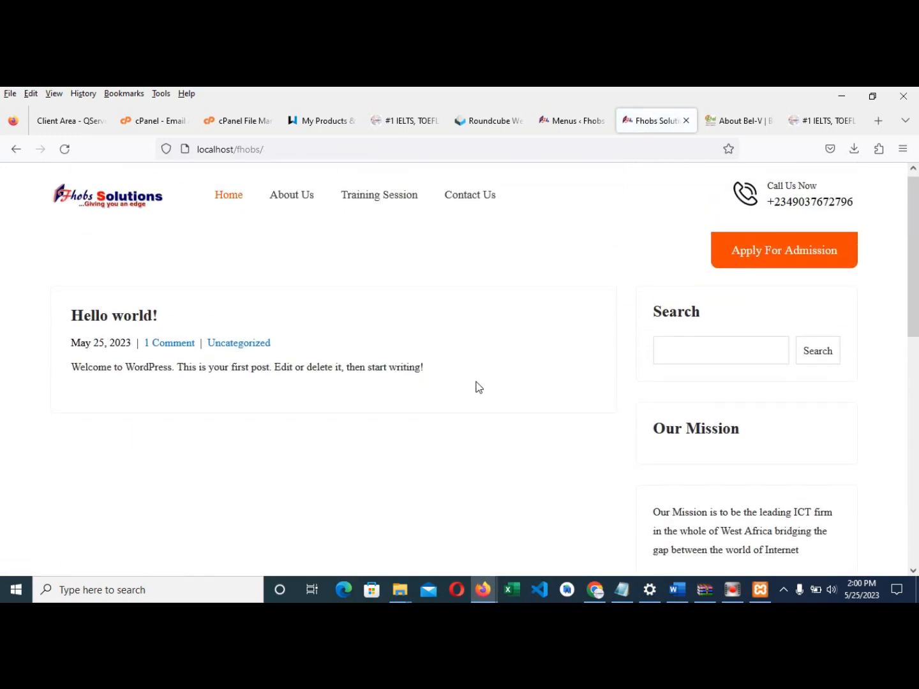
- Check the About Us and Training Session pages through the header menu
{"action": "left_click", "coordinate": [302, 199]}
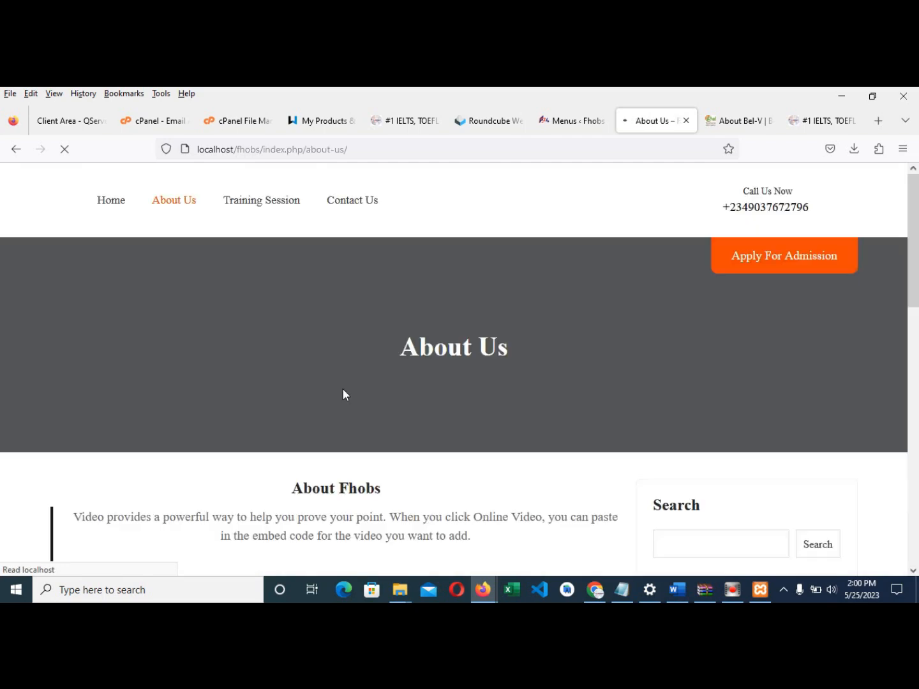
{"action": "scroll", "coordinate": [359, 373], "scroll_direction": "down", "scroll_amount": 2}
{"action": "scroll", "coordinate": [363, 386], "scroll_direction": "down", "scroll_amount": 4}
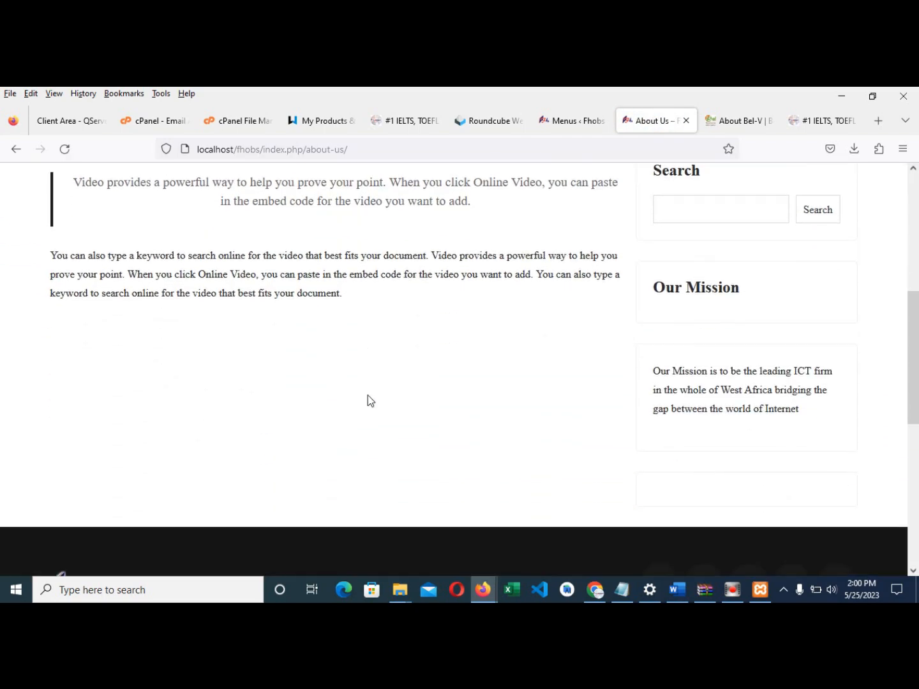
{"action": "scroll", "coordinate": [359, 369], "scroll_direction": "up", "scroll_amount": 6}
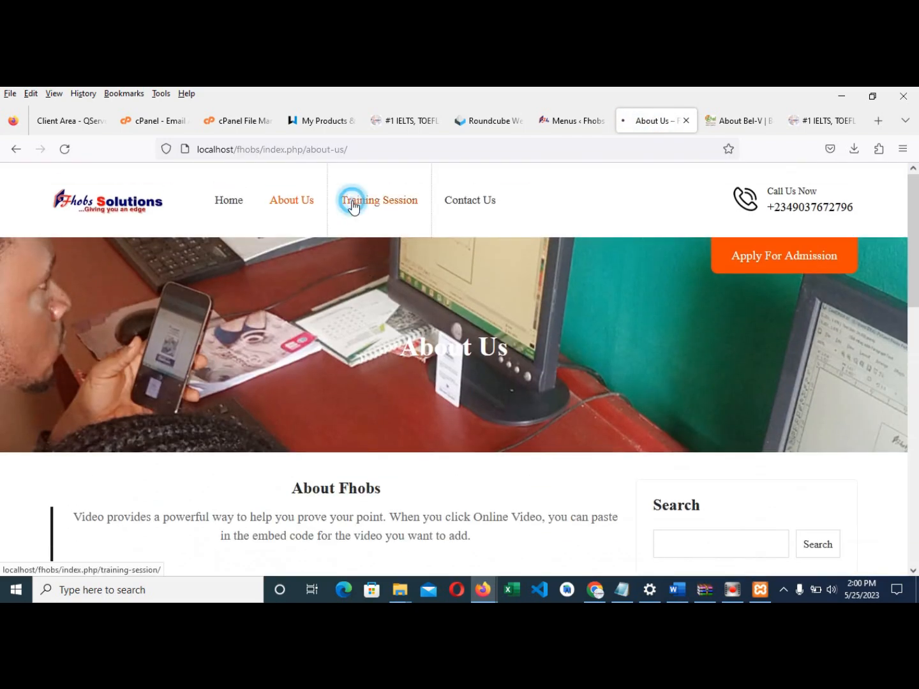
{"action": "left_click", "coordinate": [349, 200]}
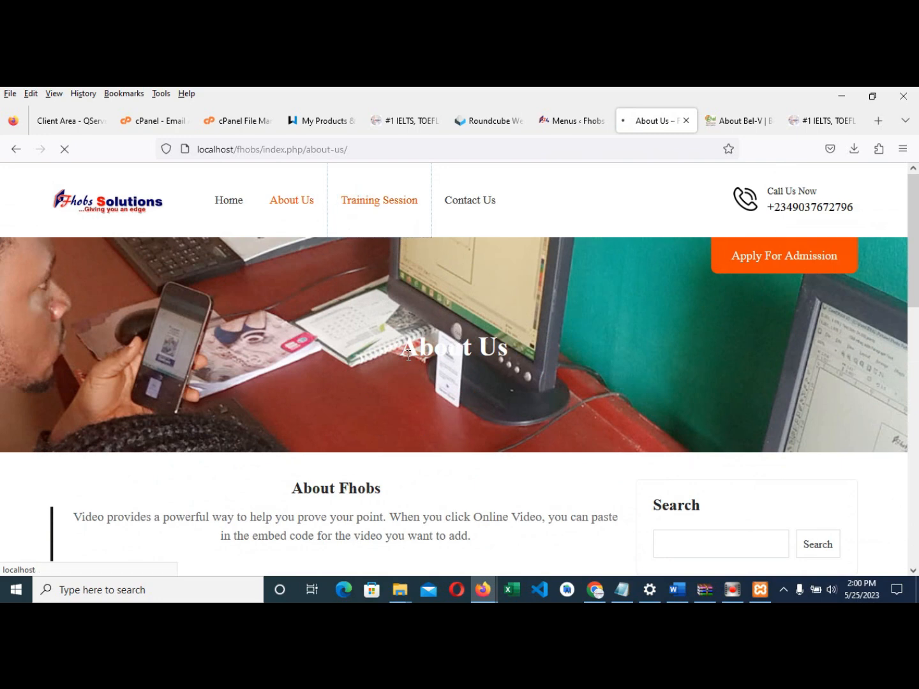
{"action": "scroll", "coordinate": [408, 390], "scroll_direction": "down", "scroll_amount": 7}
{"action": "scroll", "coordinate": [463, 446], "scroll_direction": "down", "scroll_amount": 1}
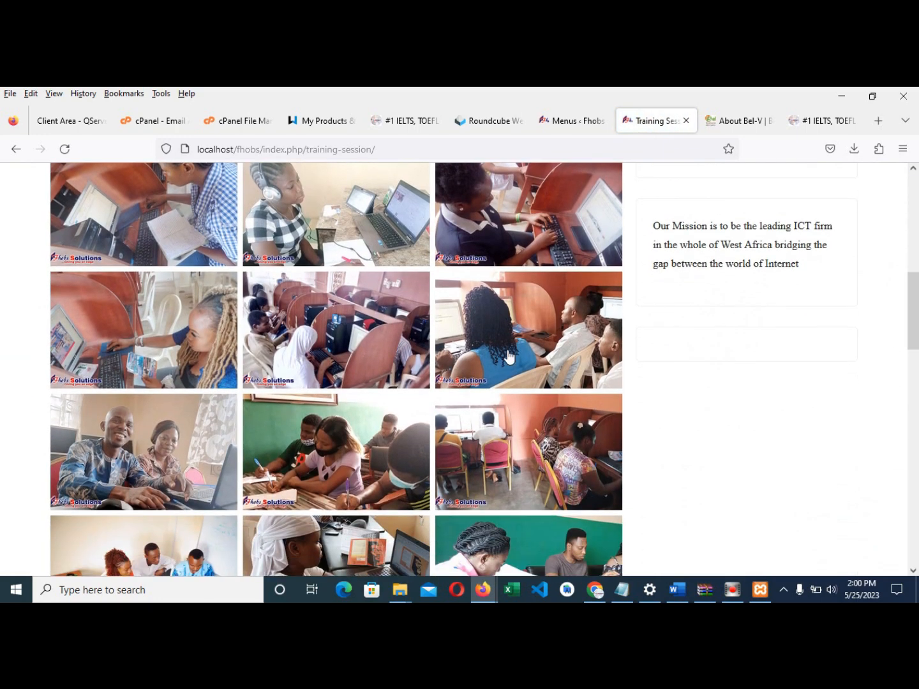
{"action": "scroll", "coordinate": [514, 341], "scroll_direction": "up", "scroll_amount": 8}
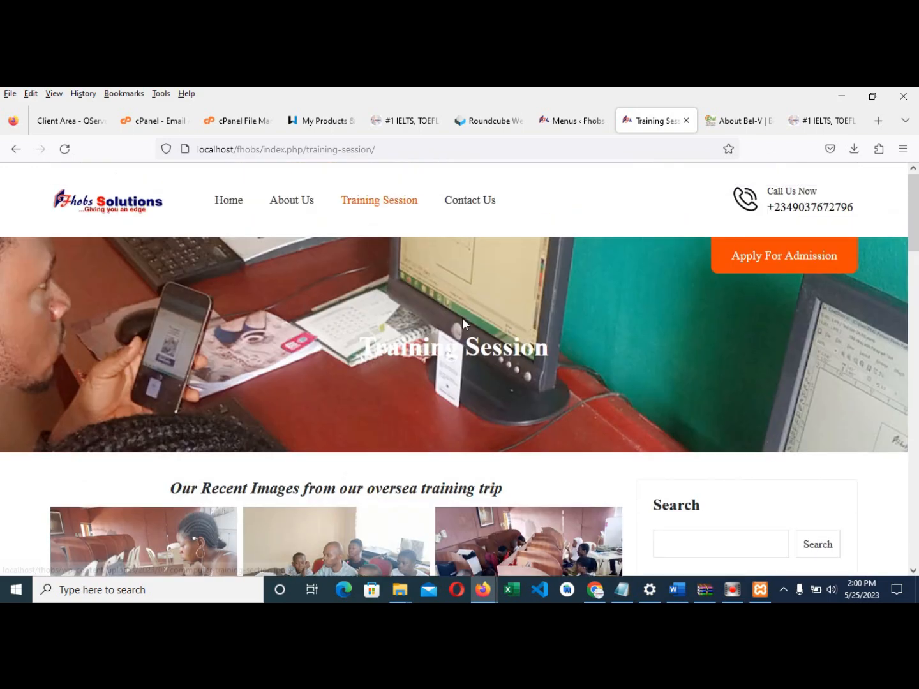
- Check the Contact Us page and its contact form from the header menu
{"action": "left_click", "coordinate": [475, 217]}
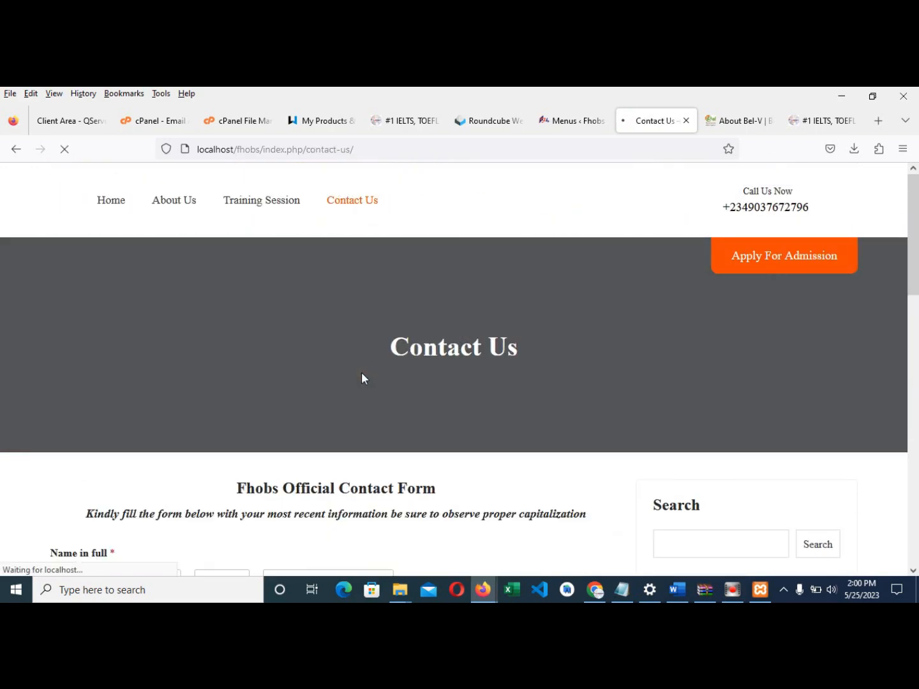
{"action": "scroll", "coordinate": [347, 402], "scroll_direction": "down", "scroll_amount": 3}
{"action": "scroll", "coordinate": [211, 402], "scroll_direction": "down", "scroll_amount": 5}
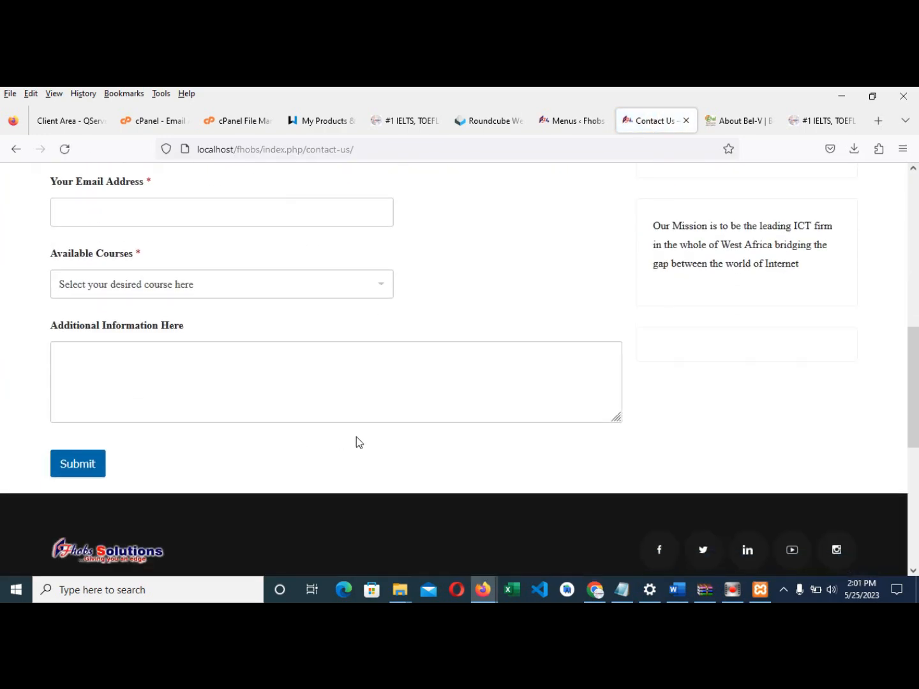
{"action": "scroll", "coordinate": [474, 468], "scroll_direction": "up", "scroll_amount": 3}
{"action": "scroll", "coordinate": [482, 469], "scroll_direction": "up", "scroll_amount": 1}
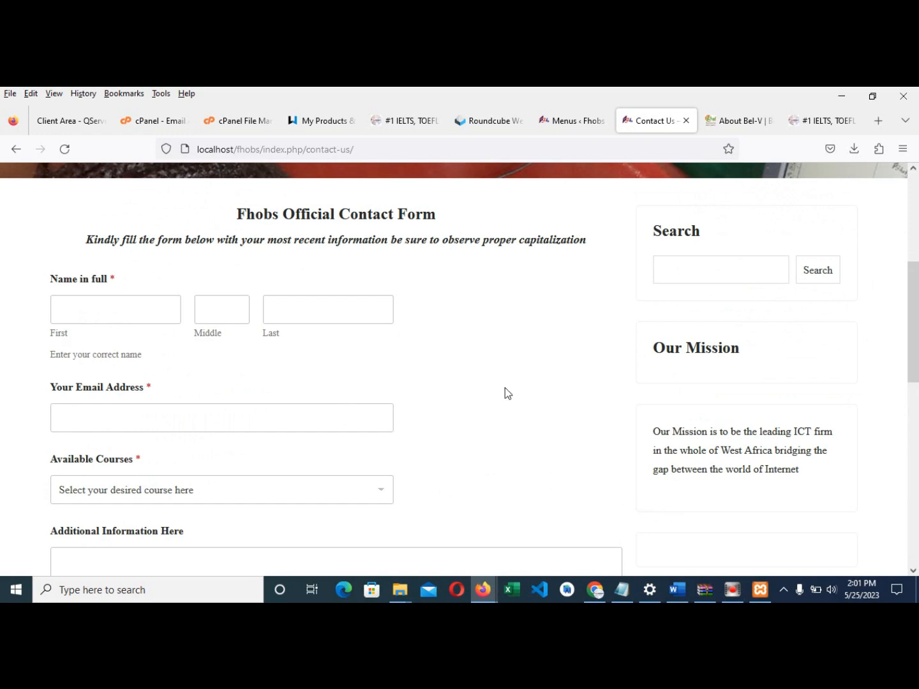
{"action": "left_click", "coordinate": [565, 120]}
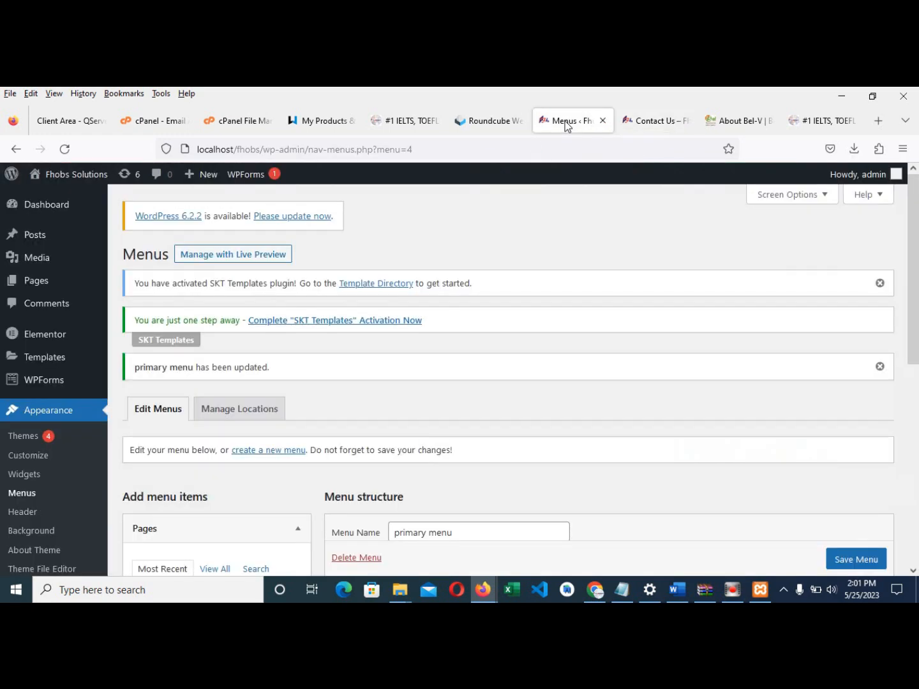
{"action": "left_click", "coordinate": [640, 128]}
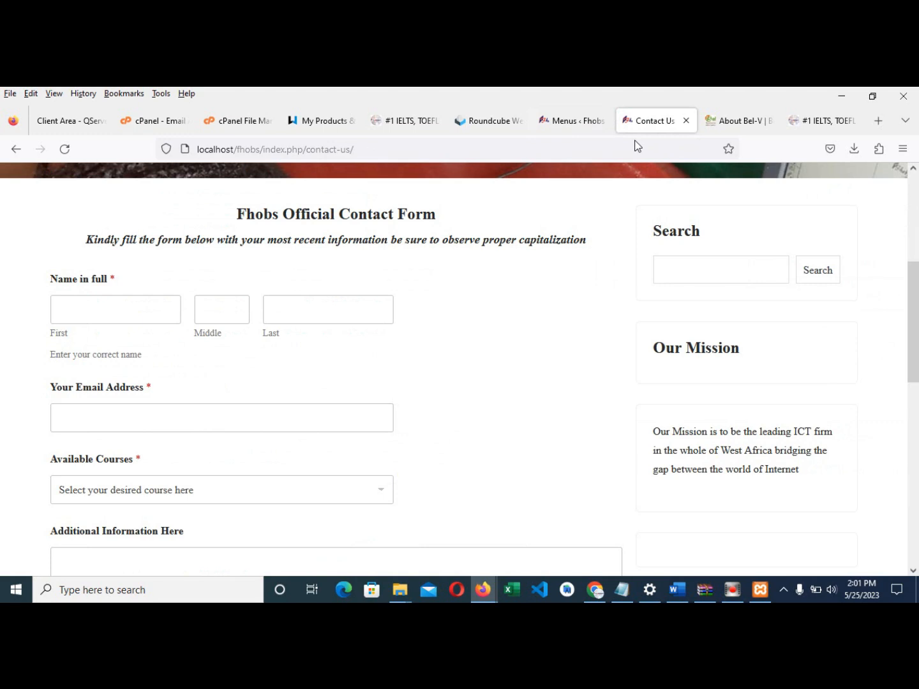
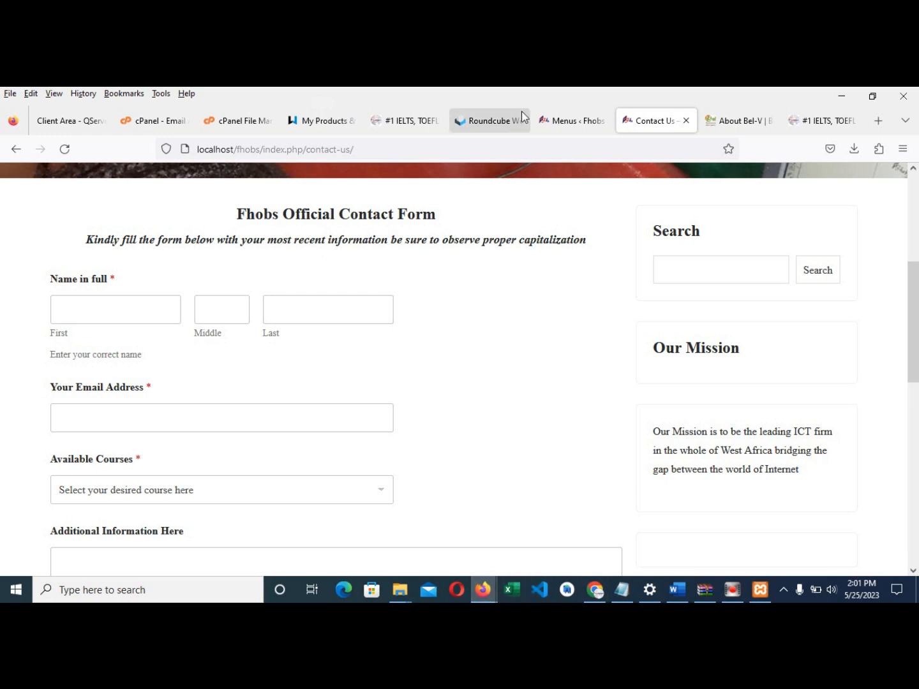
- On the live Fhobs site, preview the ENGLISH PROFICIENCY EXAMS, ICT SOLUTIONS and NEED HELP? dropdowns
{"action": "left_click", "coordinate": [415, 121]}
{"action": "mouse_move", "coordinate": [536, 259]}
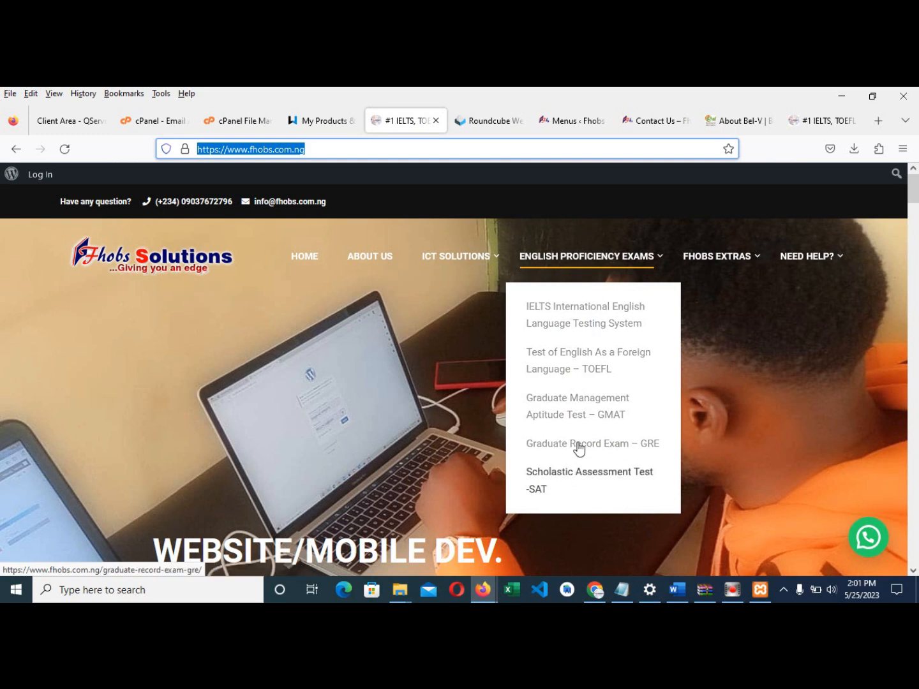
{"action": "mouse_move", "coordinate": [478, 266]}
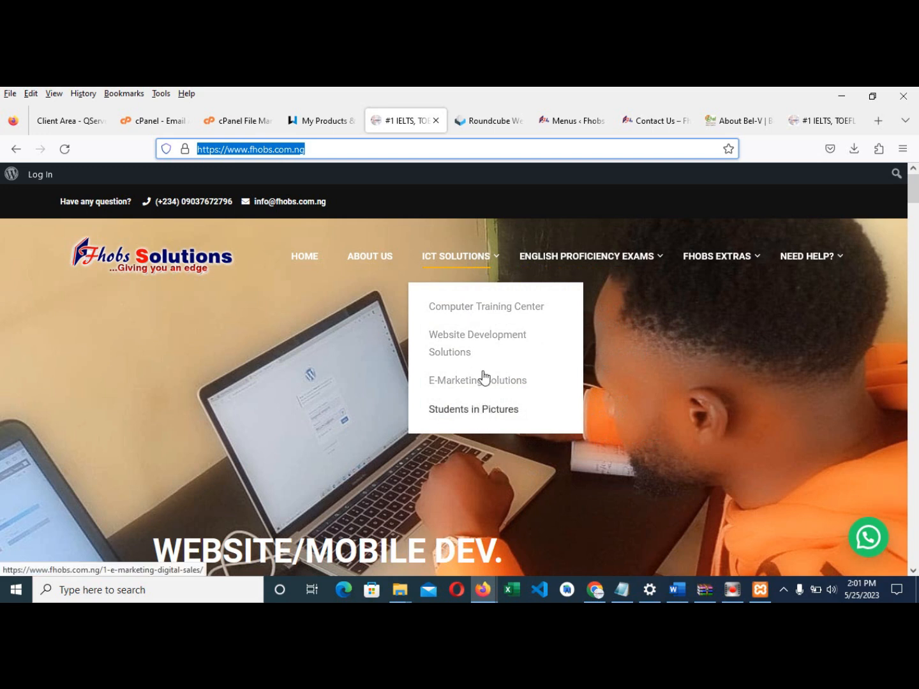
{"action": "mouse_move", "coordinate": [801, 261]}
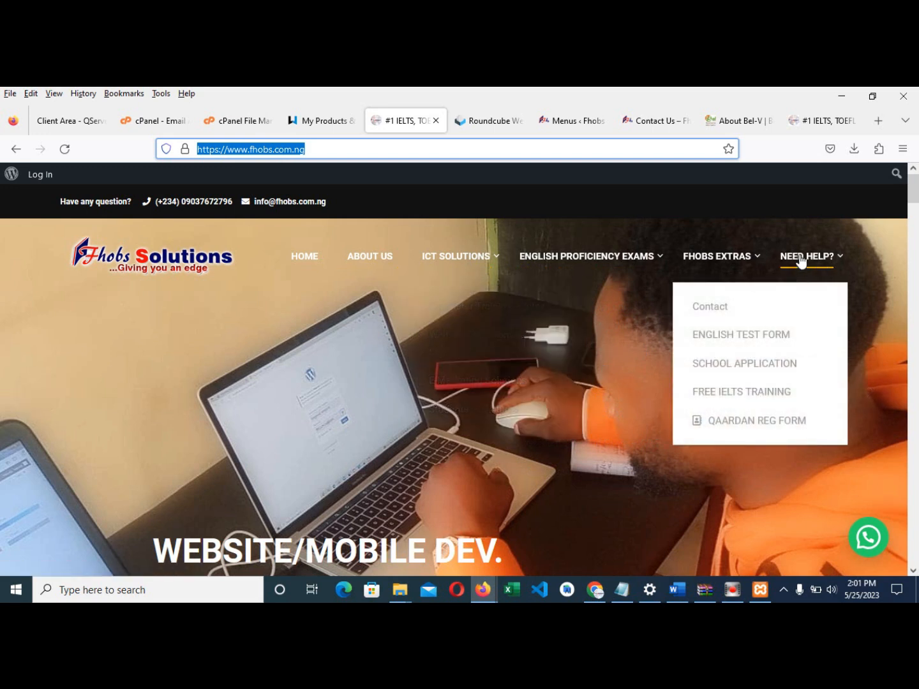
{"action": "mouse_move", "coordinate": [732, 261]}
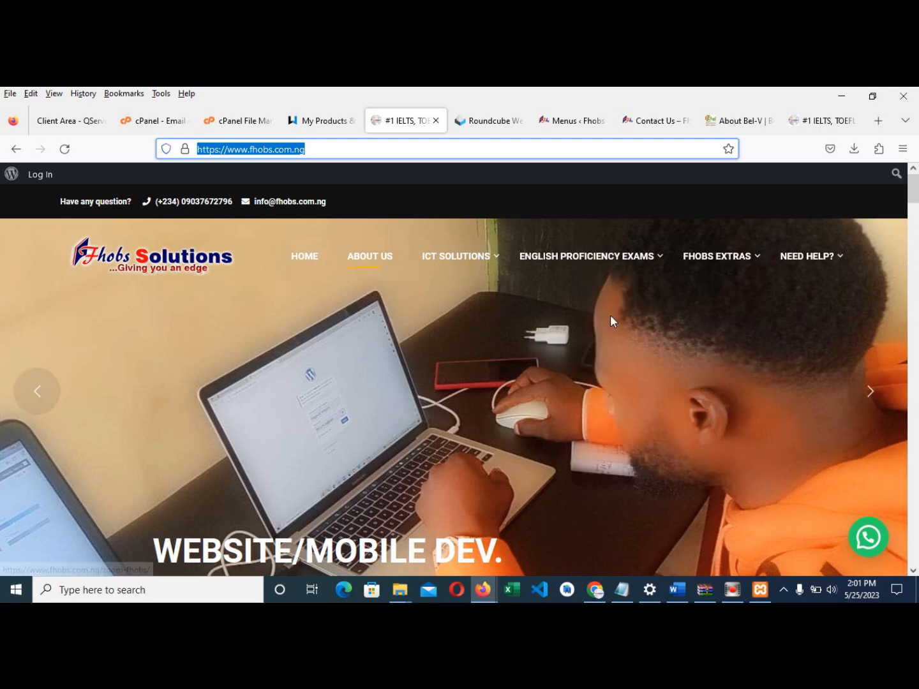
{"action": "mouse_move", "coordinate": [610, 283]}
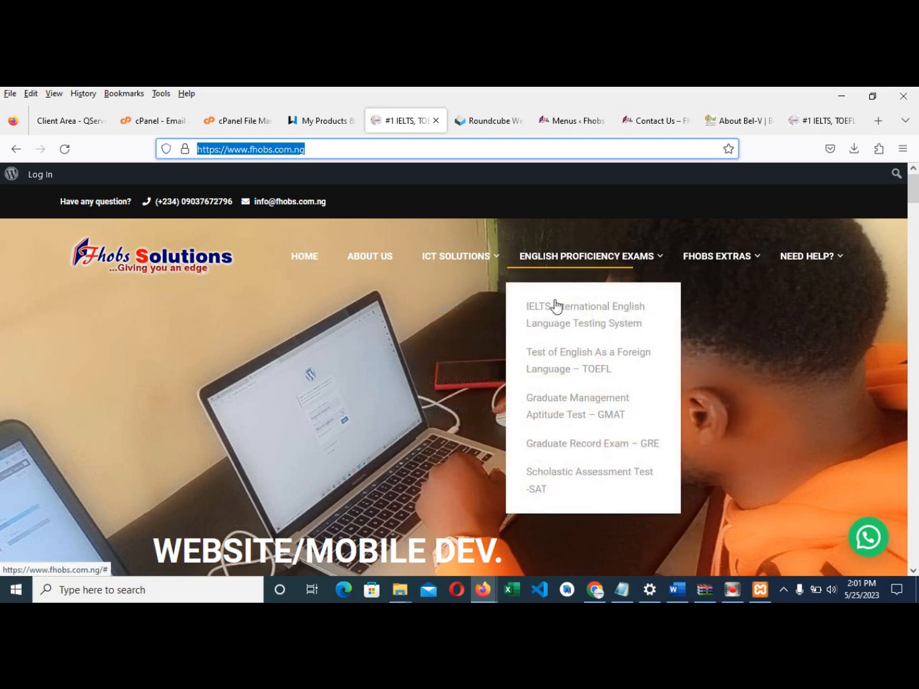
{"action": "mouse_move", "coordinate": [578, 272]}
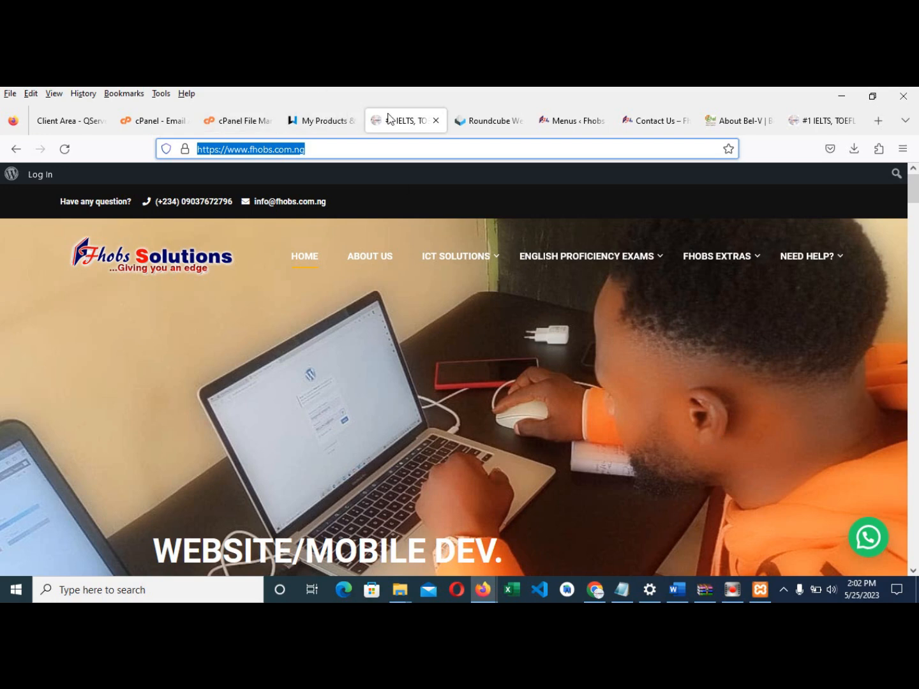
- Look over the admin Pages list and the live site's menu for reference
{"action": "left_click", "coordinate": [582, 127]}
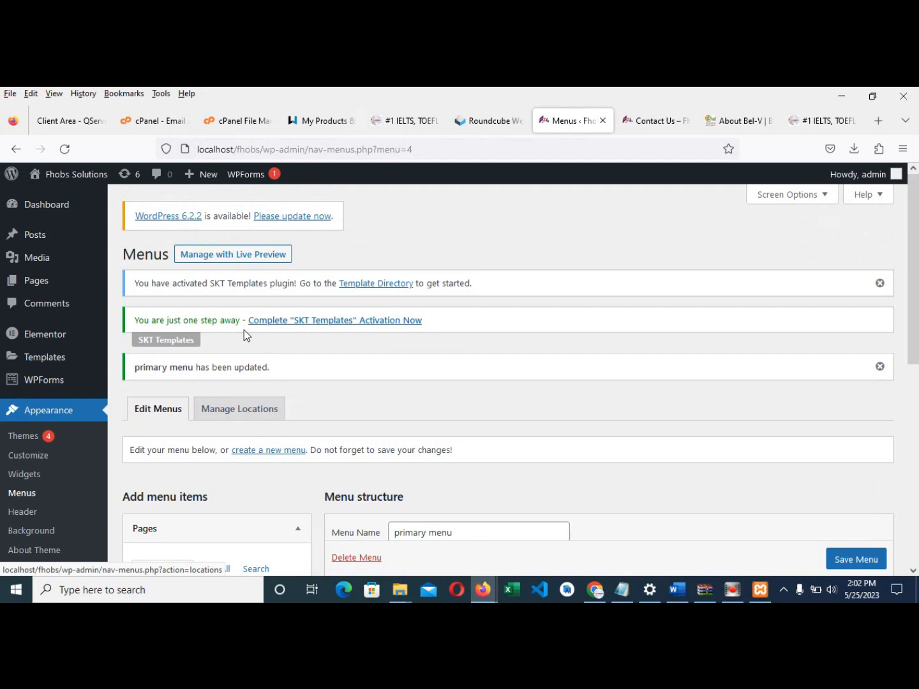
{"action": "left_click", "coordinate": [38, 287]}
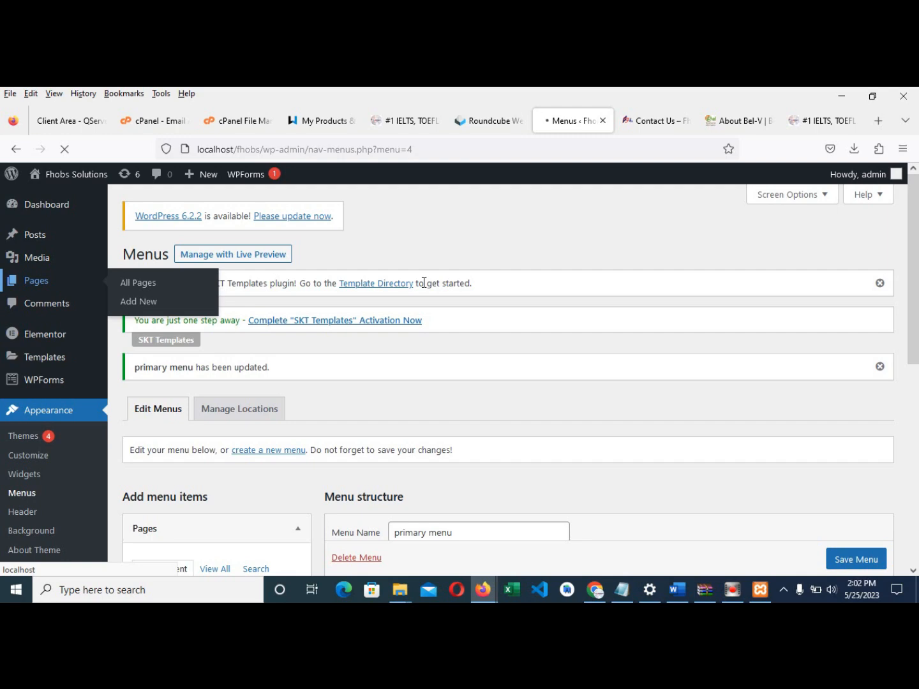
{"action": "left_click", "coordinate": [384, 123]}
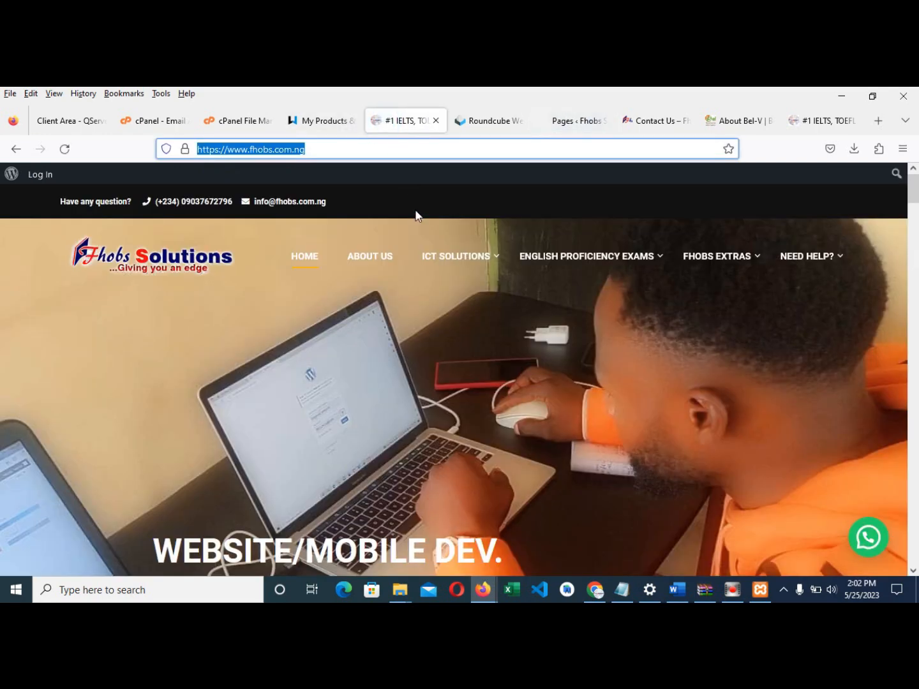
{"action": "mouse_move", "coordinate": [440, 254]}
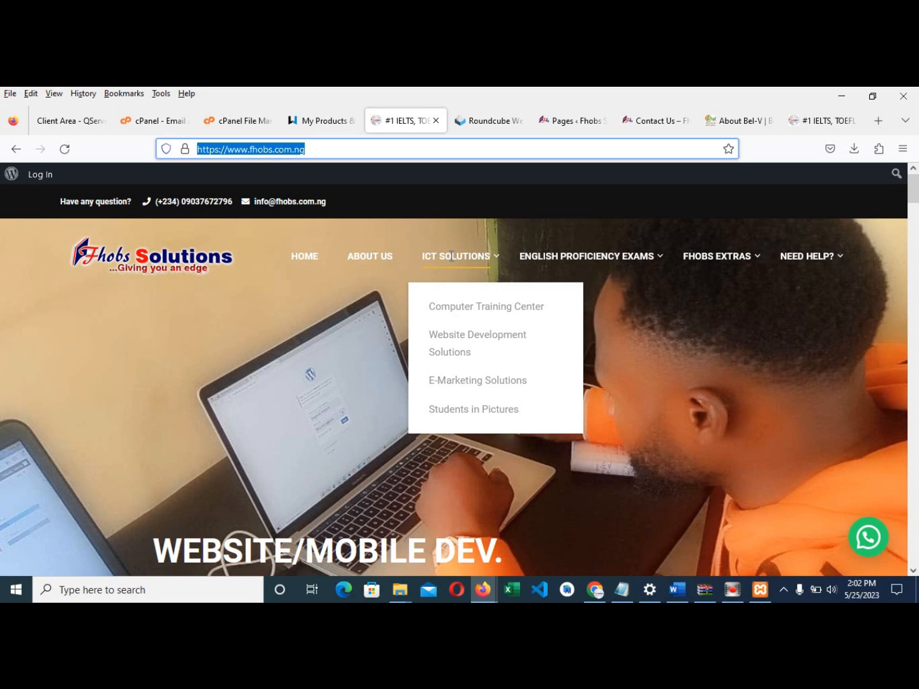
- Start a new blank page and bring up the Word document with the text
{"action": "left_click", "coordinate": [571, 124]}
{"action": "left_click", "coordinate": [193, 258]}
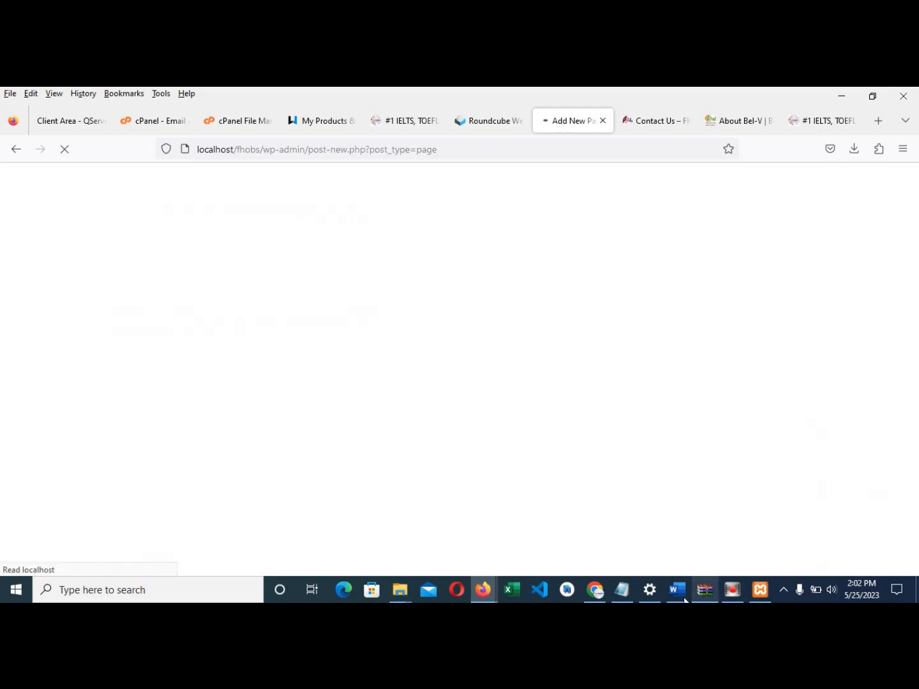
{"action": "left_click", "coordinate": [677, 589]}
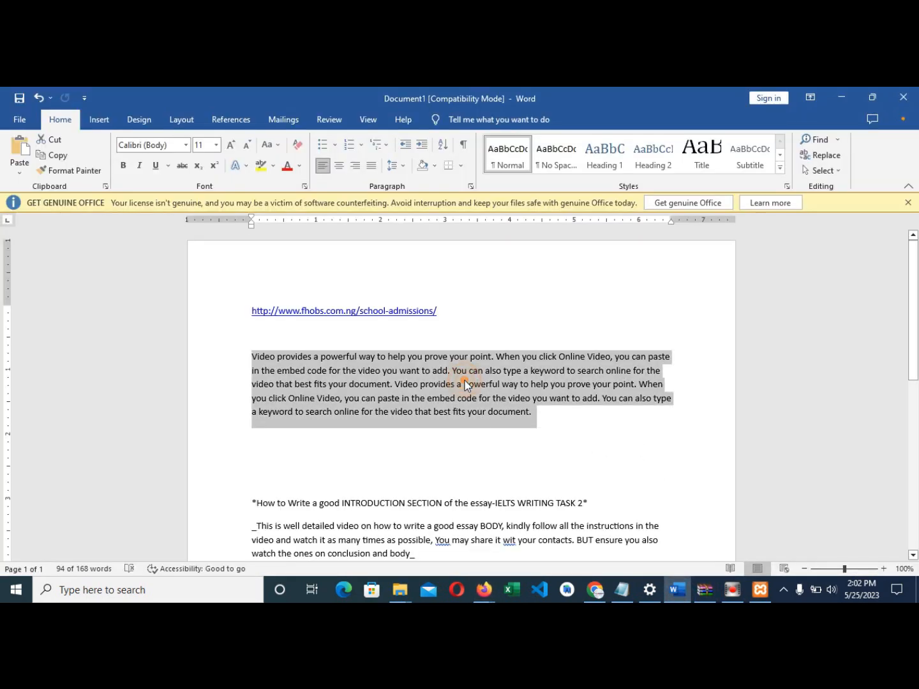
- Copy the repeated Online Video paragraph from the Word document
{"action": "right_click", "coordinate": [464, 383]}
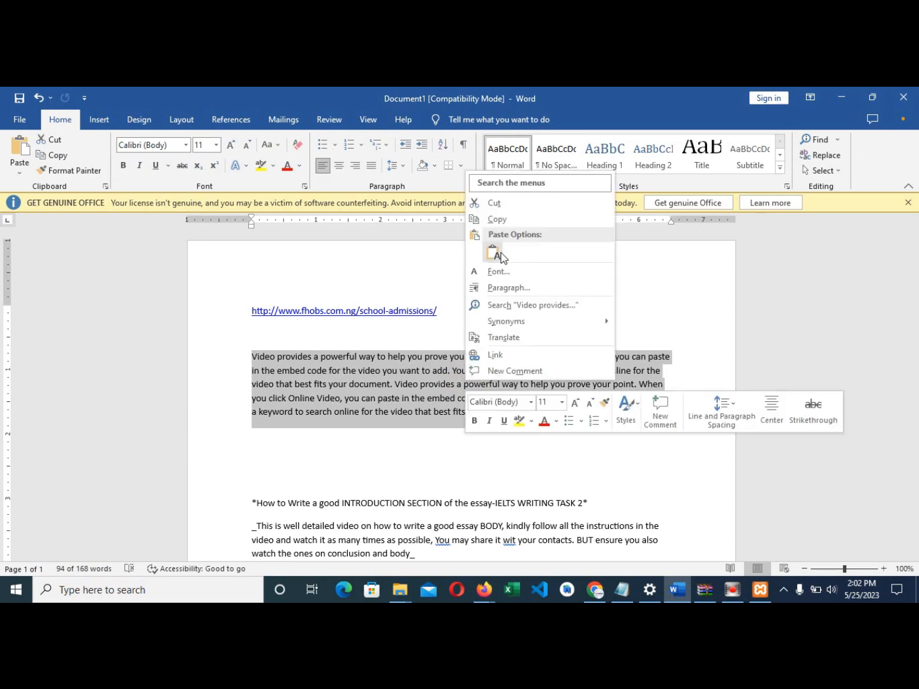
{"action": "left_click", "coordinate": [501, 221]}
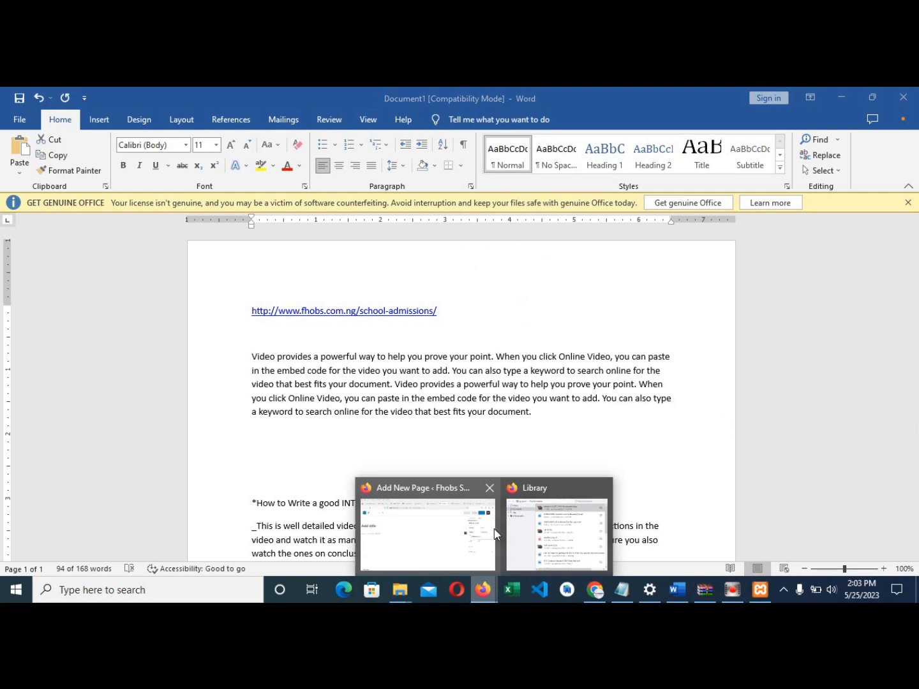
{"action": "left_click", "coordinate": [475, 531]}
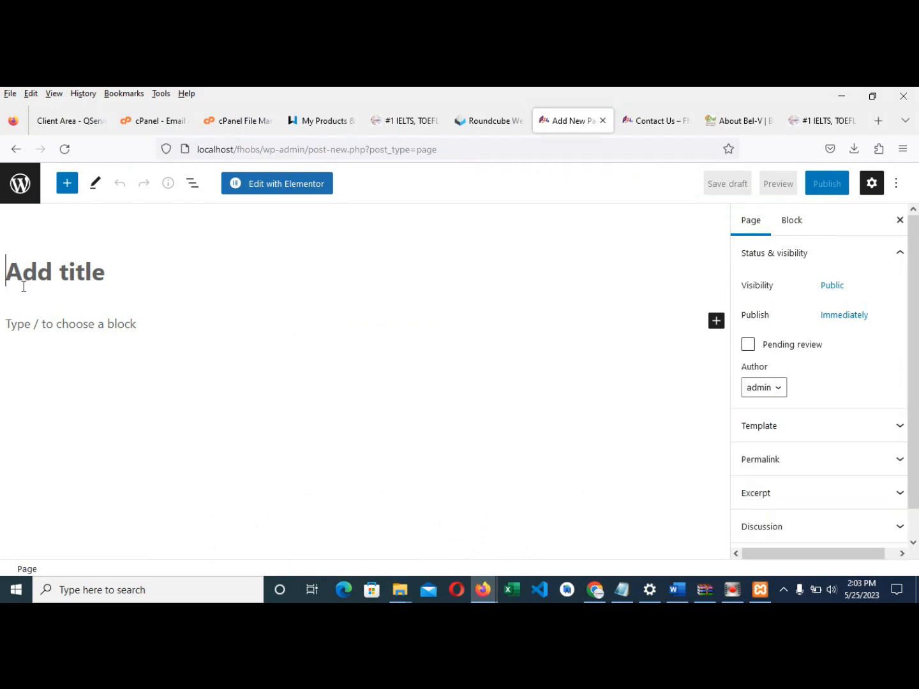
- Title the new page 'English Proficiency Exam' and paste the Online Video paragraph as its body
{"action": "type", "text": "E"}
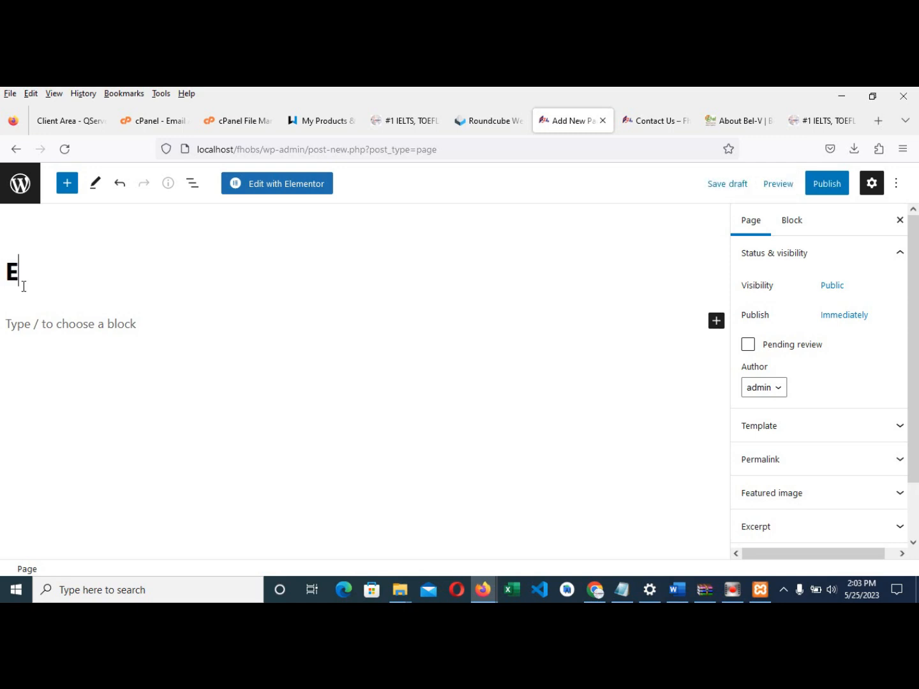
{"action": "type", "text": "nglish Pro"}
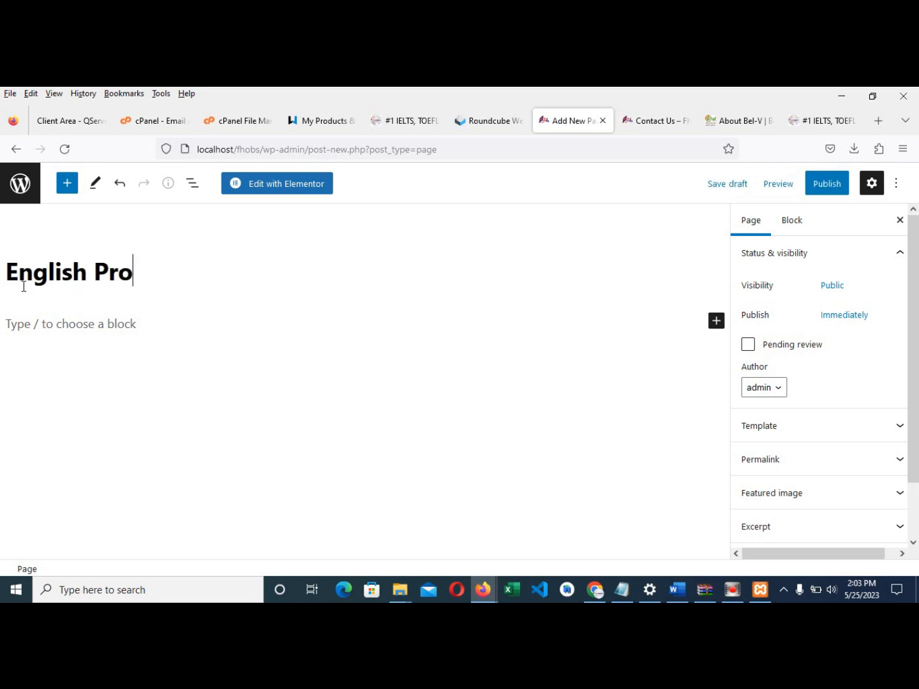
{"action": "type", "text": "ficienct"}
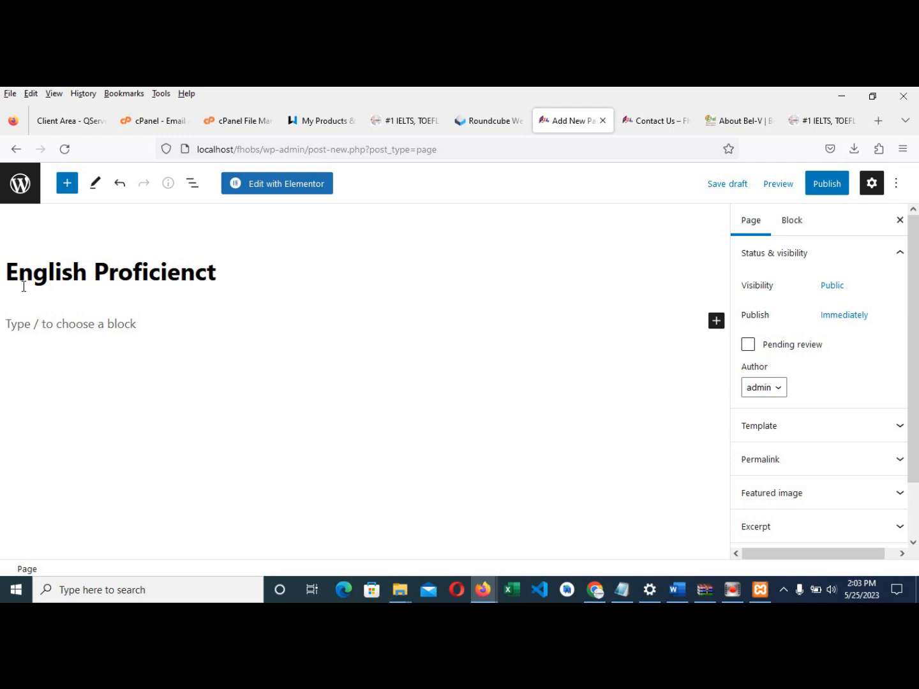
{"action": "key", "text": "BackSpace"}
{"action": "type", "text": "y Exam"}
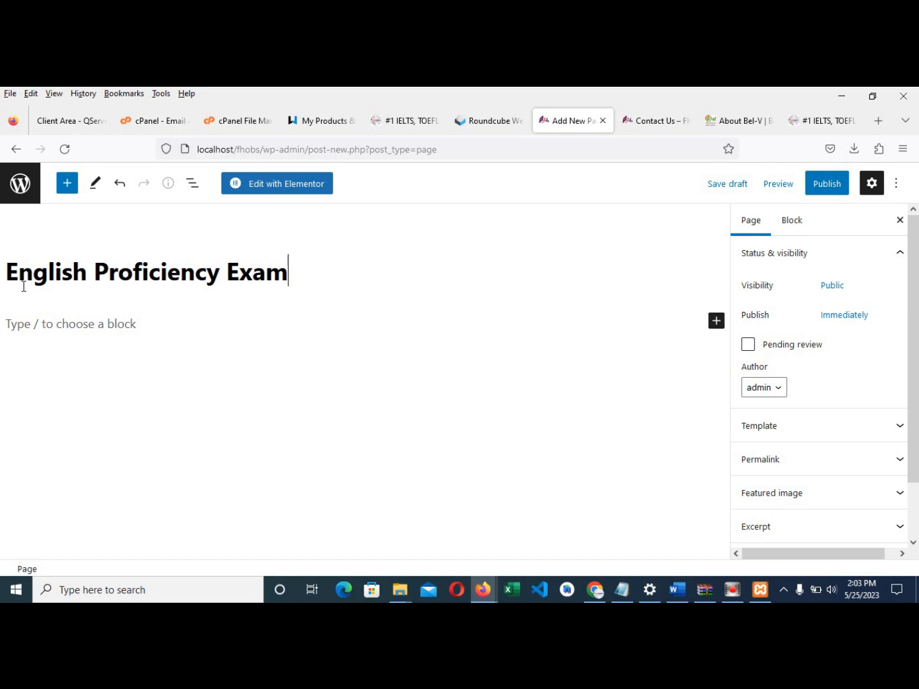
{"action": "left_click", "coordinate": [41, 325]}
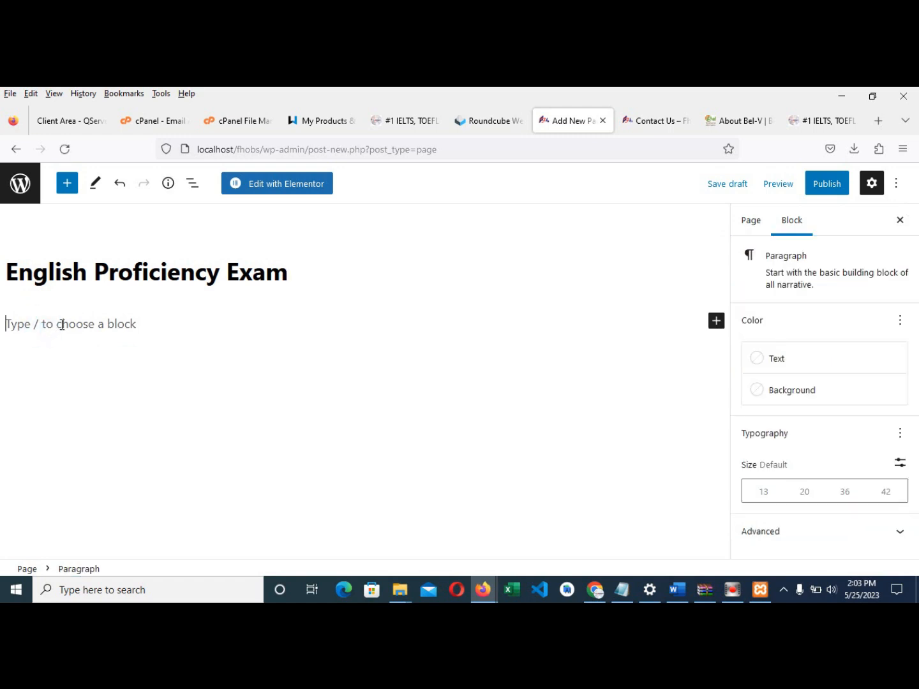
{"action": "key", "text": "ctrl+v"}
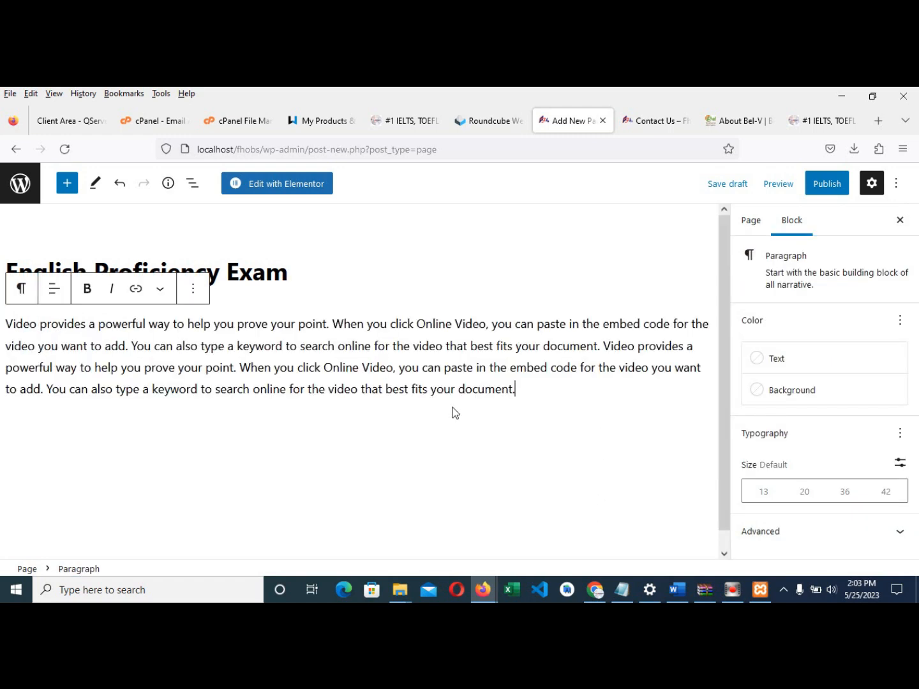
{"action": "left_click", "coordinate": [324, 324]}
- Publish the English Proficiency Exam page
{"action": "left_click", "coordinate": [827, 185]}
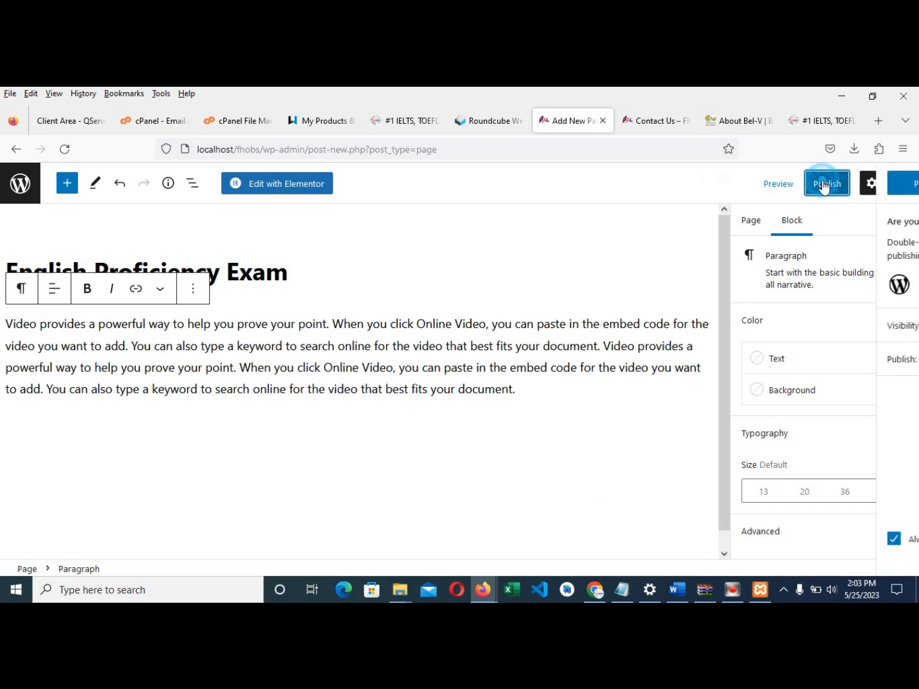
{"action": "left_click", "coordinate": [783, 186]}
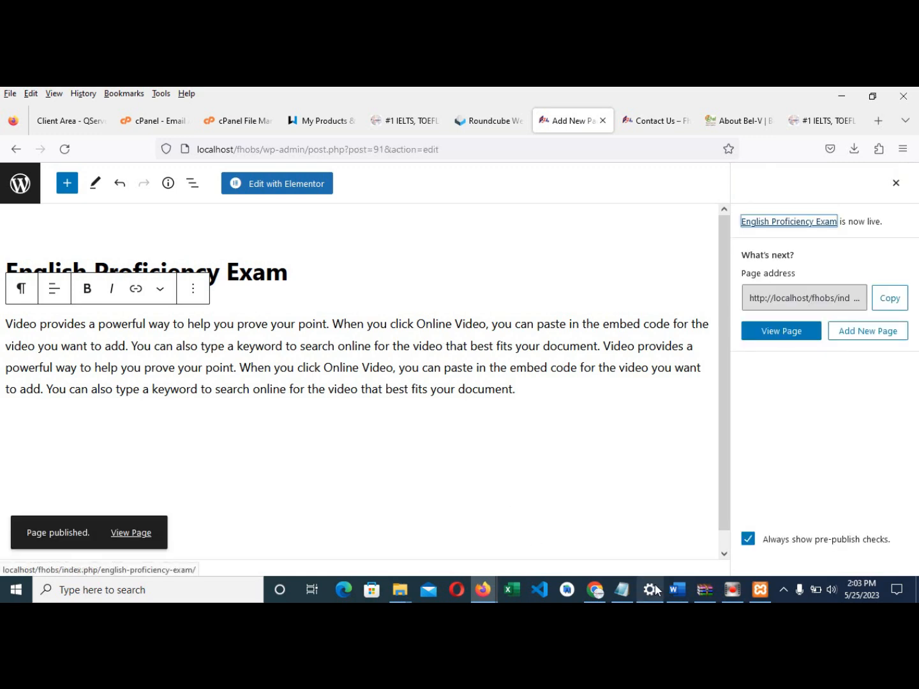
{"action": "mouse_move", "coordinate": [678, 590]}
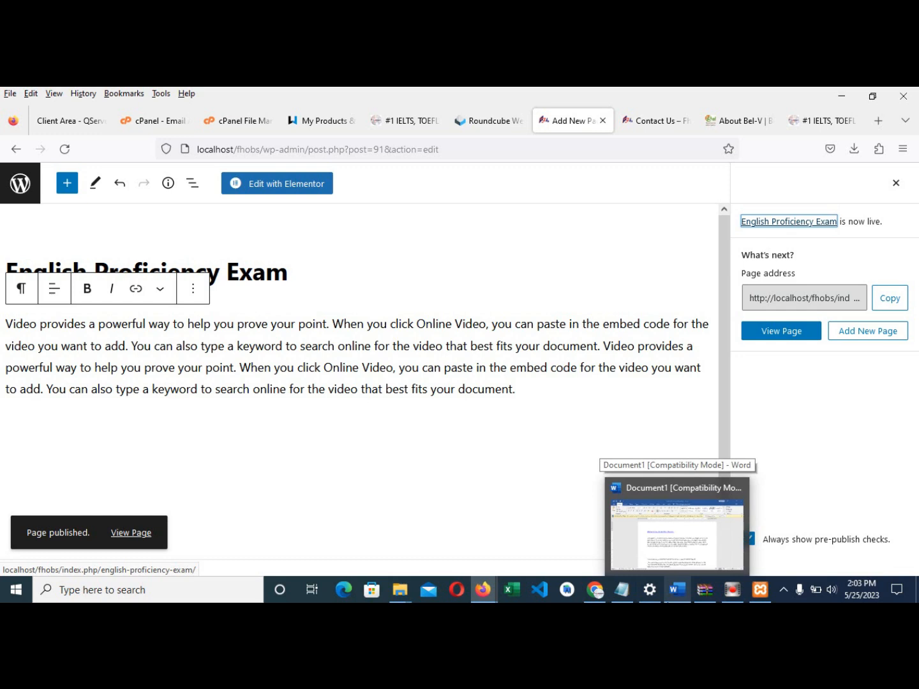
- Create a new page titled 'ICT Solutions' with the Online Video paragraph pasted as its body
{"action": "left_click", "coordinate": [9, 192]}
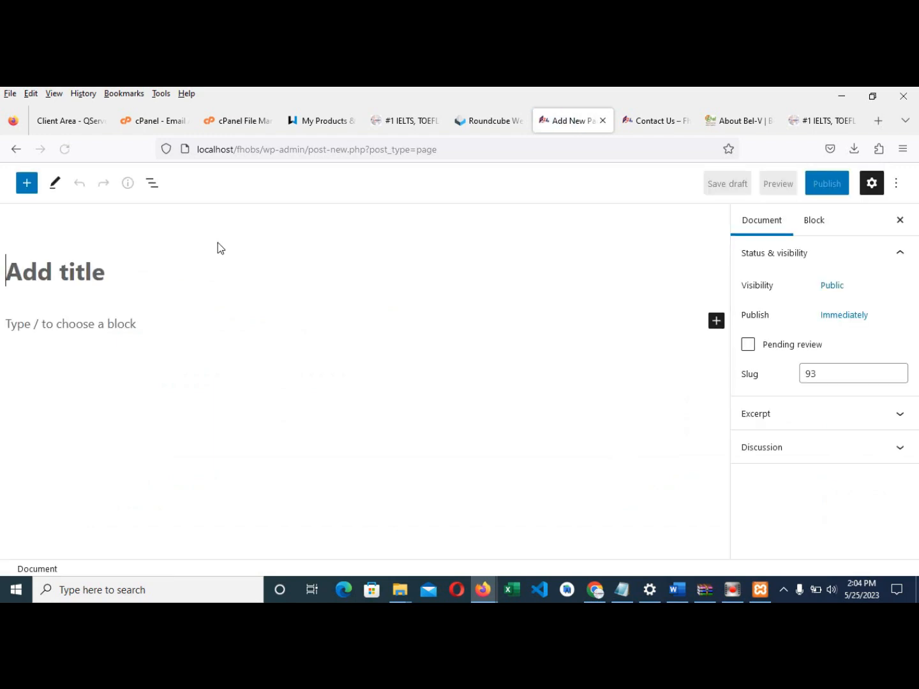
{"action": "left_click", "coordinate": [118, 278]}
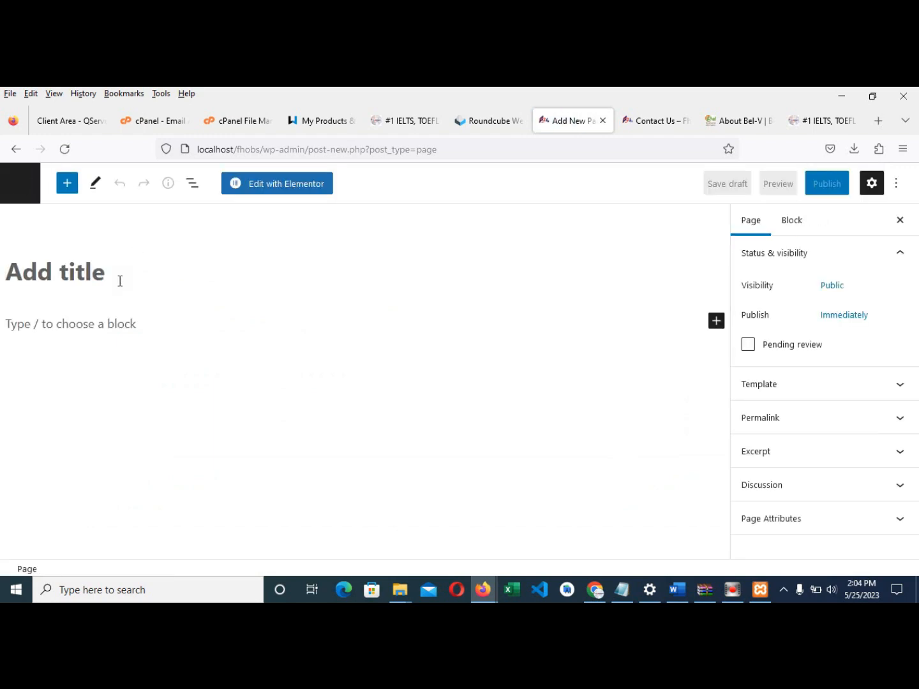
{"action": "type", "text": "ICT Solt"}
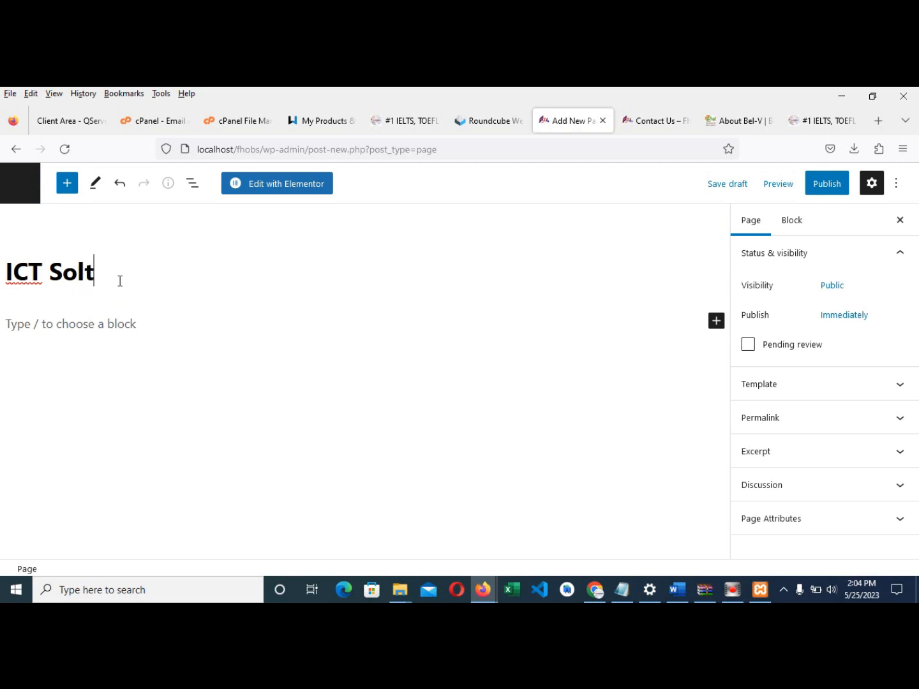
{"action": "key", "text": "BackSpace"}
{"action": "type", "text": "u"}
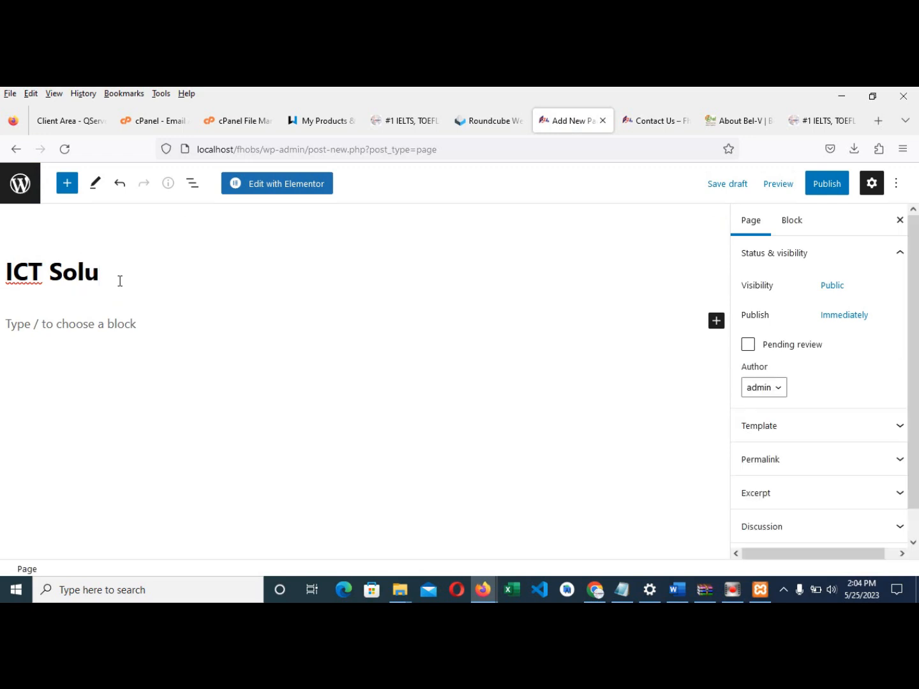
{"action": "type", "text": "tions"}
{"action": "left_click", "coordinate": [200, 336]}
{"action": "left_click", "coordinate": [174, 327]}
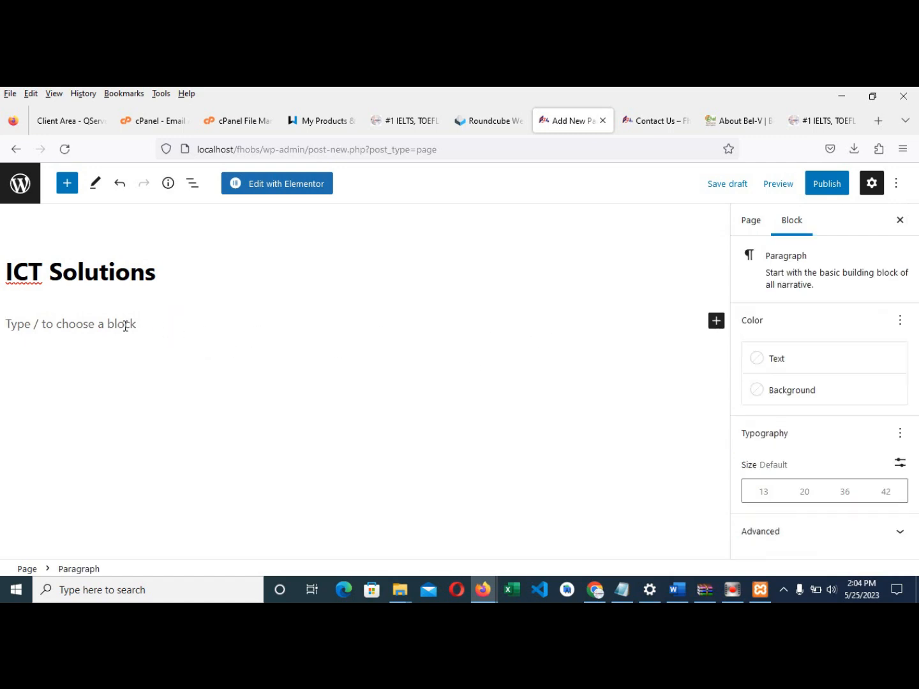
{"action": "key", "text": "ctrl+v"}
- Publish the ICT Solutions page and return to the admin
{"action": "left_click", "coordinate": [820, 187]}
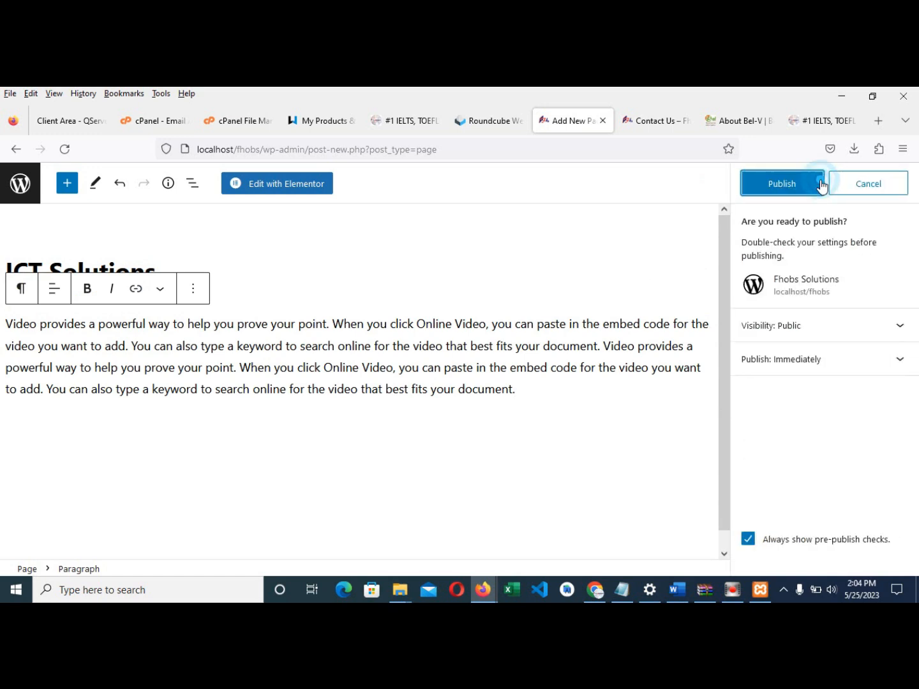
{"action": "left_click", "coordinate": [791, 186]}
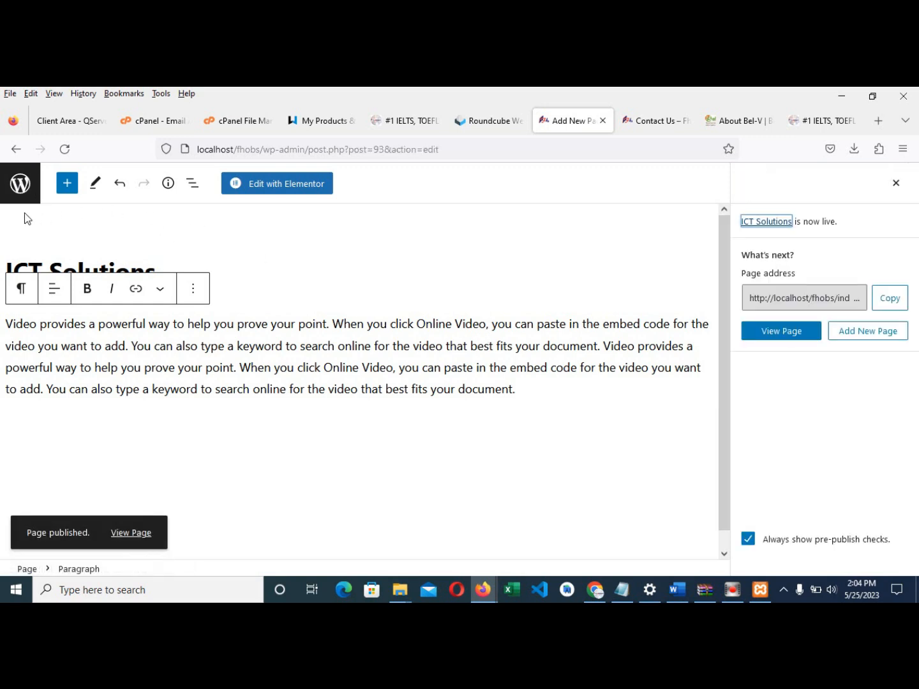
{"action": "left_click", "coordinate": [16, 202]}
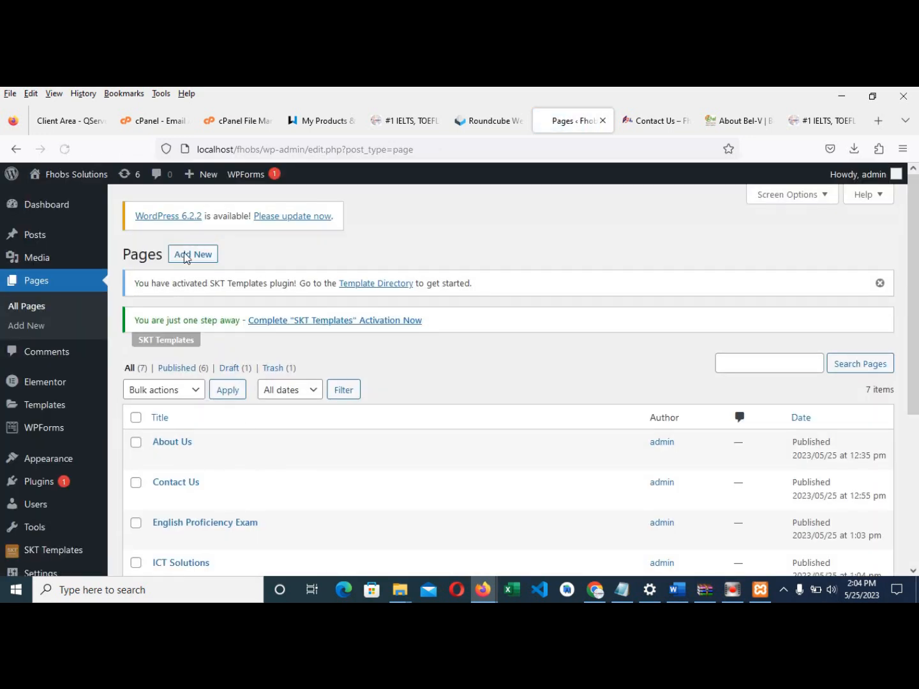
- Create and publish a 'Website Design' page with the pasted Online Video paragraph
{"action": "left_click", "coordinate": [187, 261]}
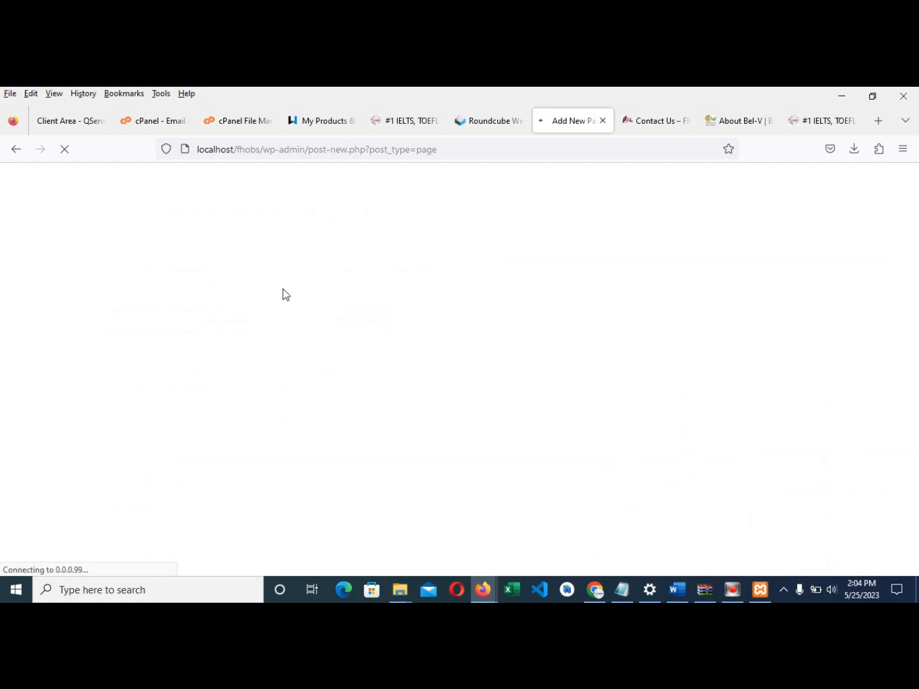
{"action": "left_click", "coordinate": [178, 273]}
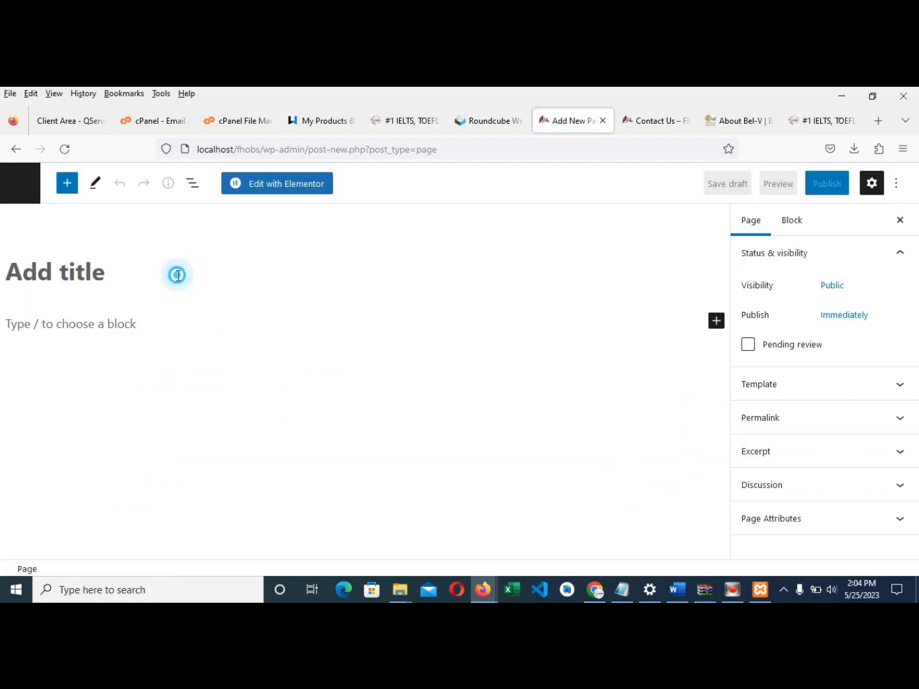
{"action": "type", "text": "Website"}
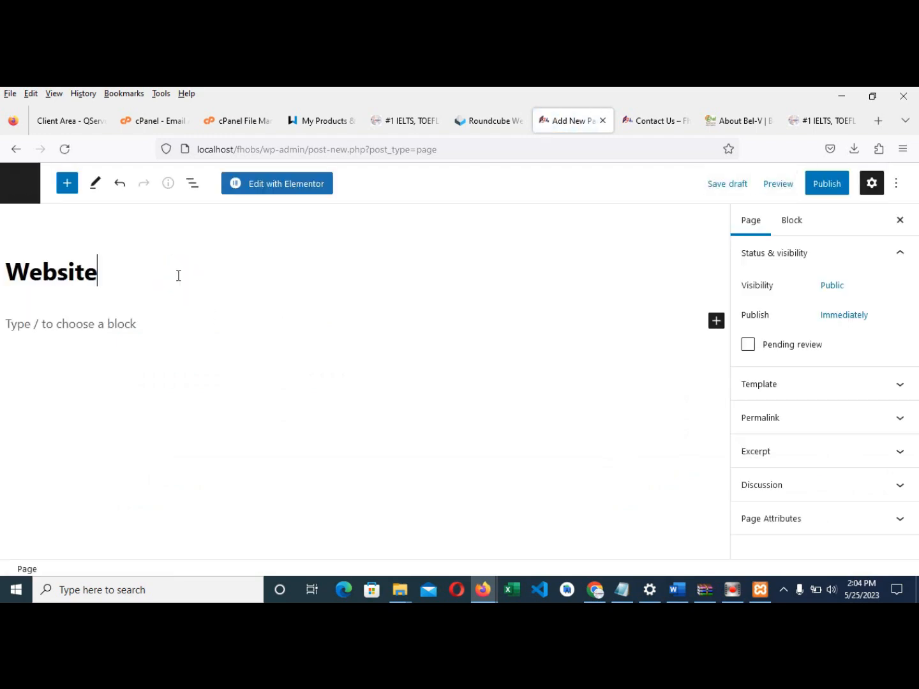
{"action": "type", "text": " Design"}
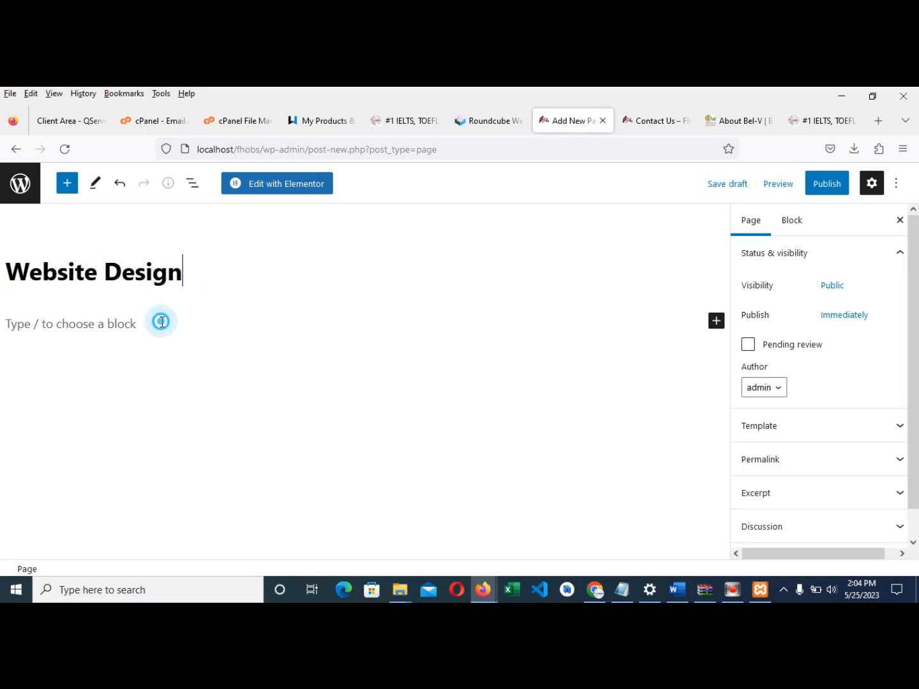
{"action": "left_click", "coordinate": [112, 325]}
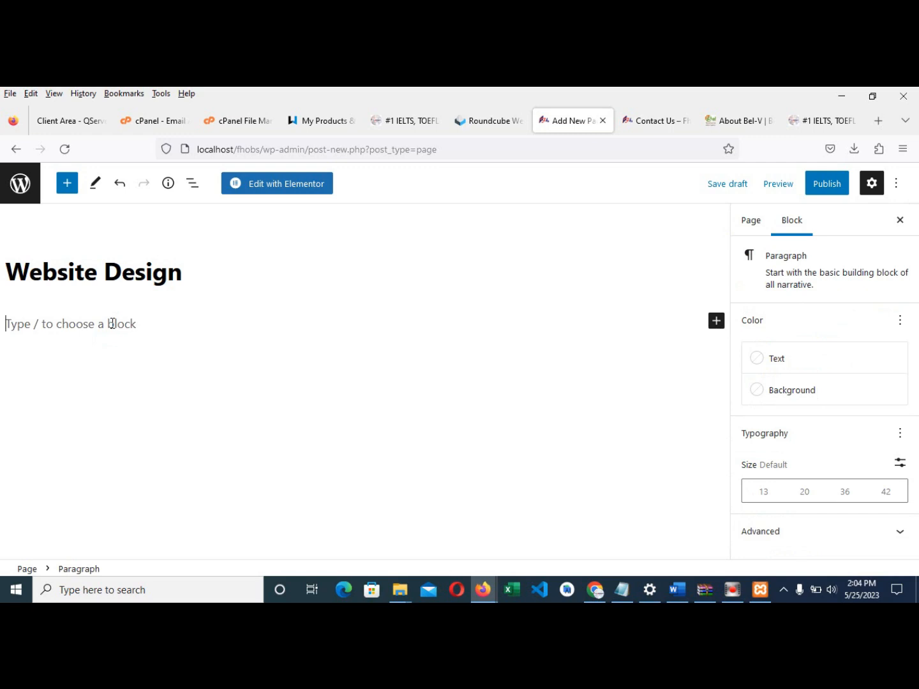
{"action": "type", "text": "Video provides a powerful way to help you prove your point. When you click Online Video, you can paste in the embed code for the video you want to add. You can also type a keyword to search online for the video that best fits your document. Video provides a powerful way to help you prove your point. When you click Online Video, you can paste in the embed code for the video you want to add. You can also type a keyword to search online for the video that best fits your document."}
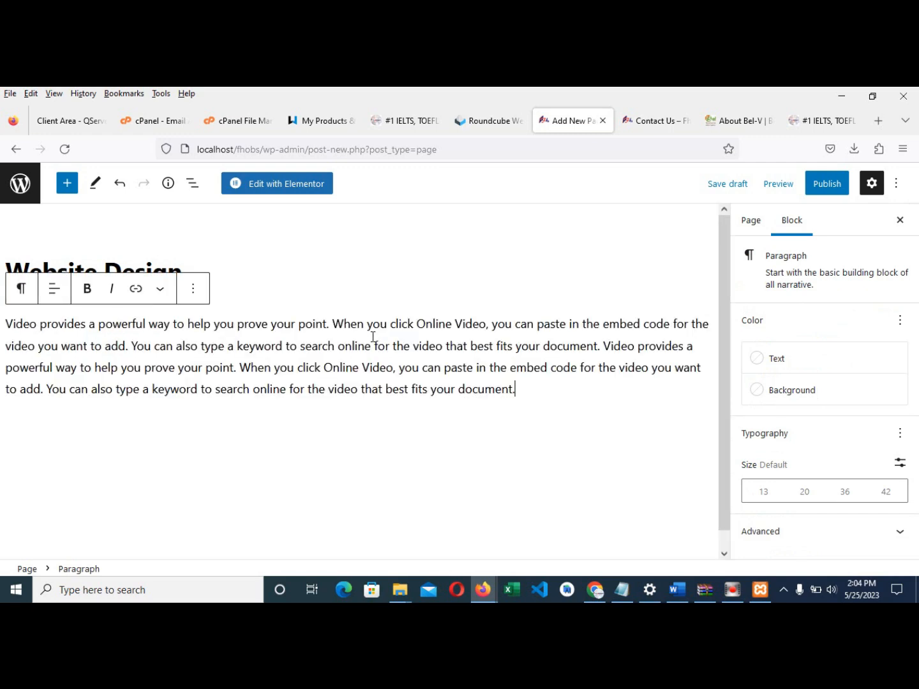
{"action": "left_click", "coordinate": [839, 192]}
{"action": "left_click", "coordinate": [789, 192]}
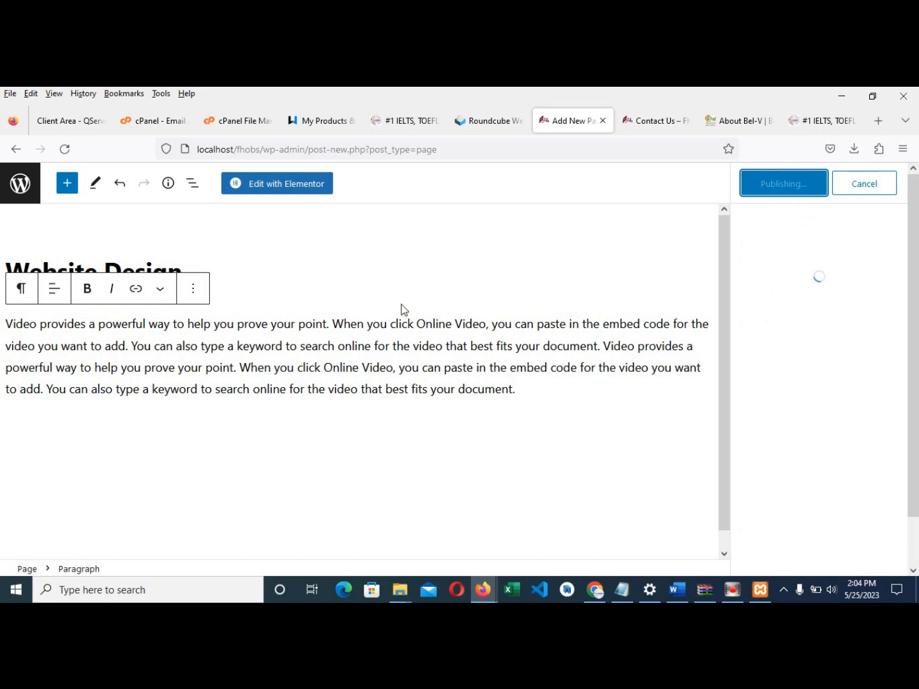
{"action": "left_click", "coordinate": [18, 190]}
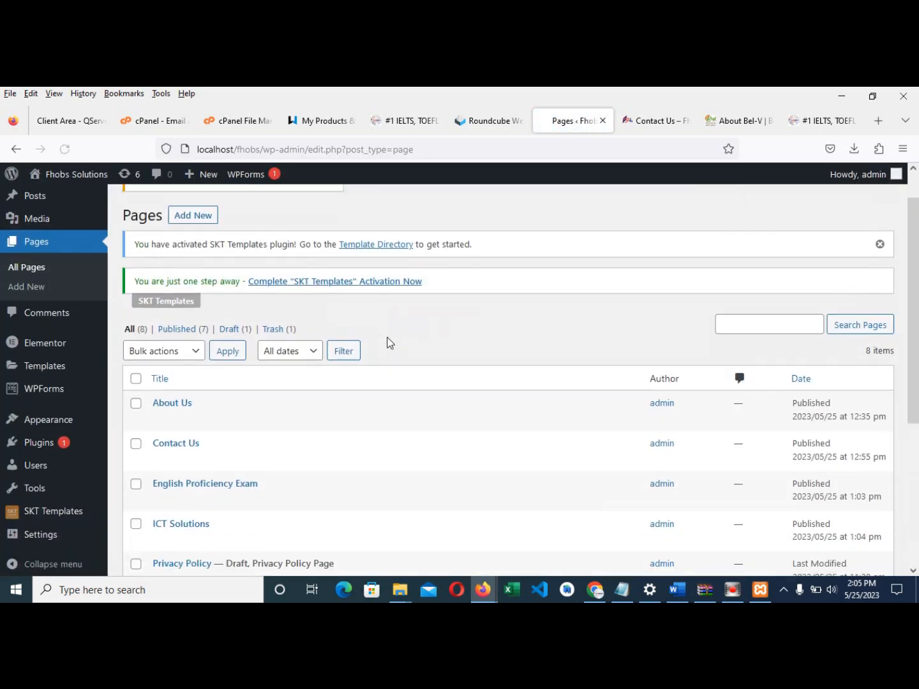
- Review the primary menu's Home, About Us, Training Session and Contact Us items in Appearance > Menus
{"action": "mouse_move", "coordinate": [53, 414]}
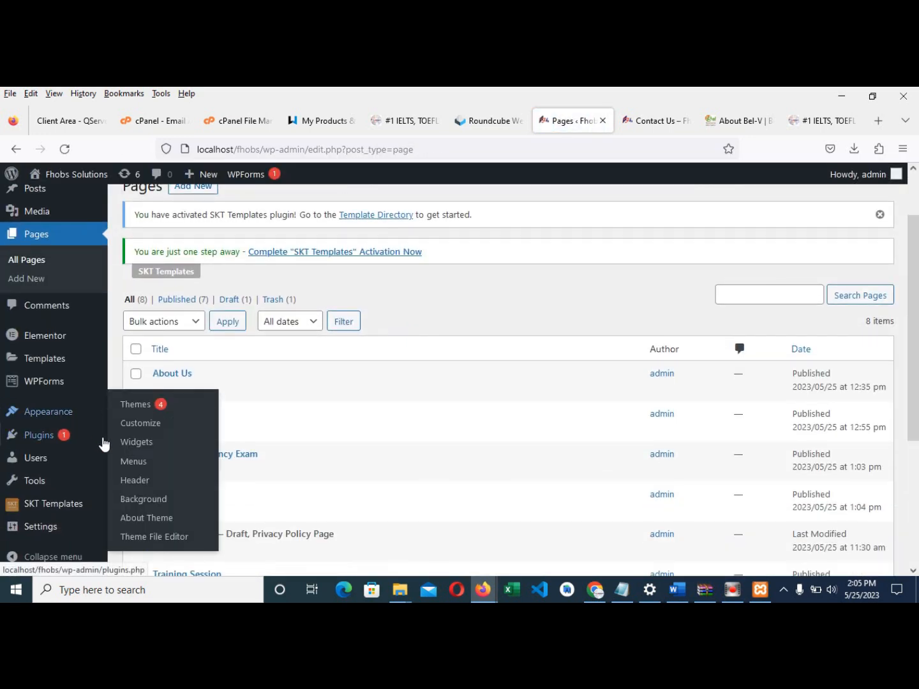
{"action": "left_click", "coordinate": [135, 463]}
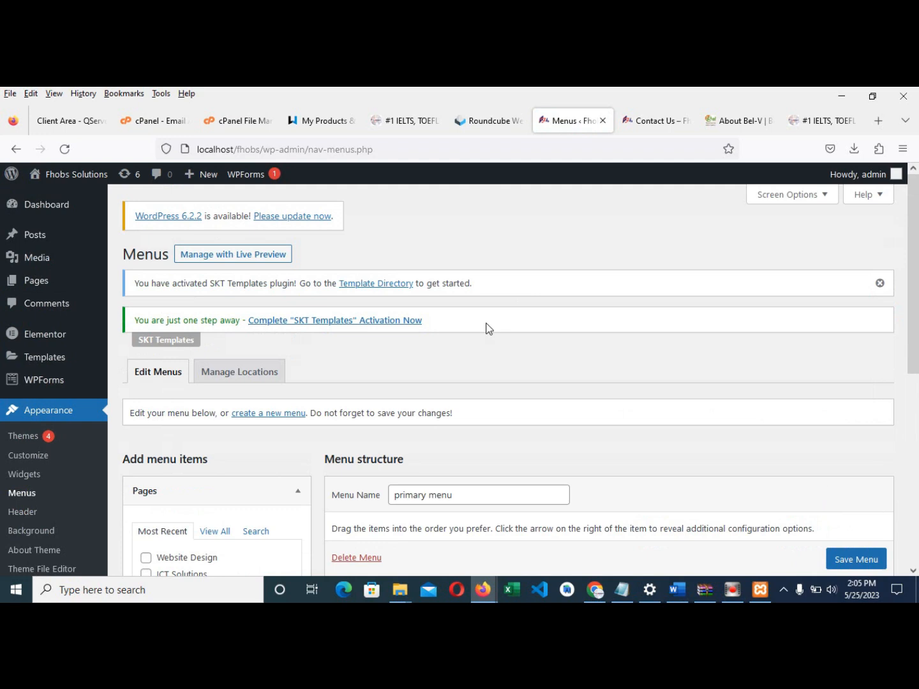
{"action": "scroll", "coordinate": [578, 354], "scroll_direction": "down", "scroll_amount": 3}
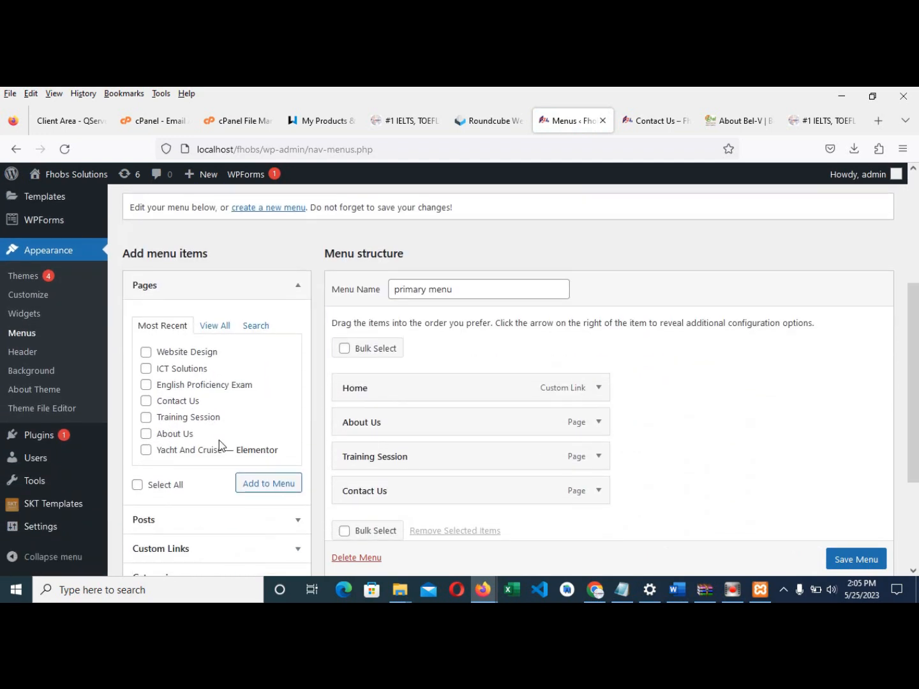
{"action": "scroll", "coordinate": [207, 431], "scroll_direction": "down", "scroll_amount": 2}
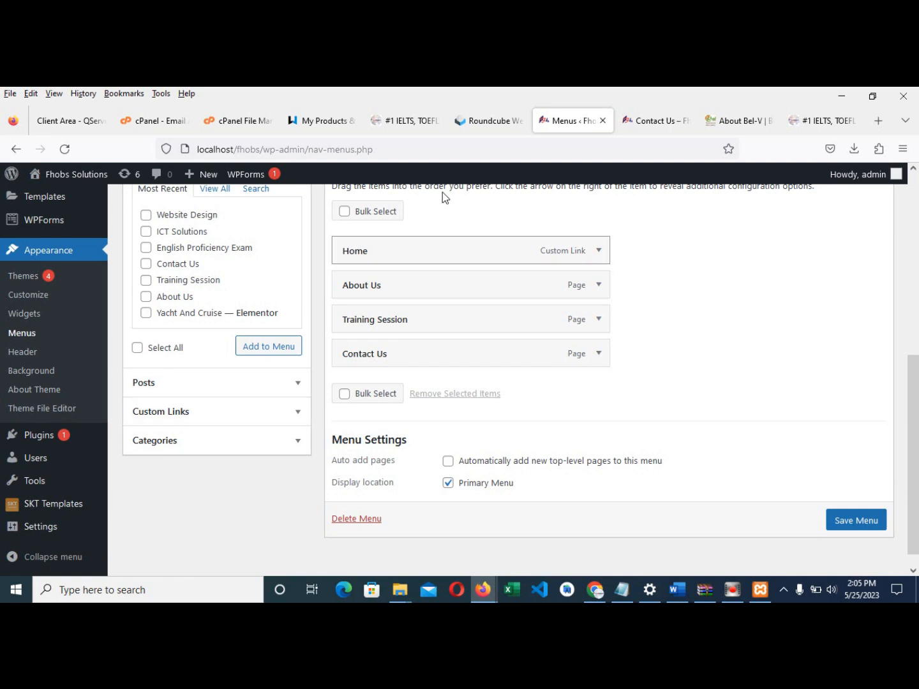
{"action": "left_click", "coordinate": [397, 117]}
- Check the live site's footer, then open the Custom Links form in the menu editor
{"action": "scroll", "coordinate": [633, 477], "scroll_direction": "down", "scroll_amount": 20}
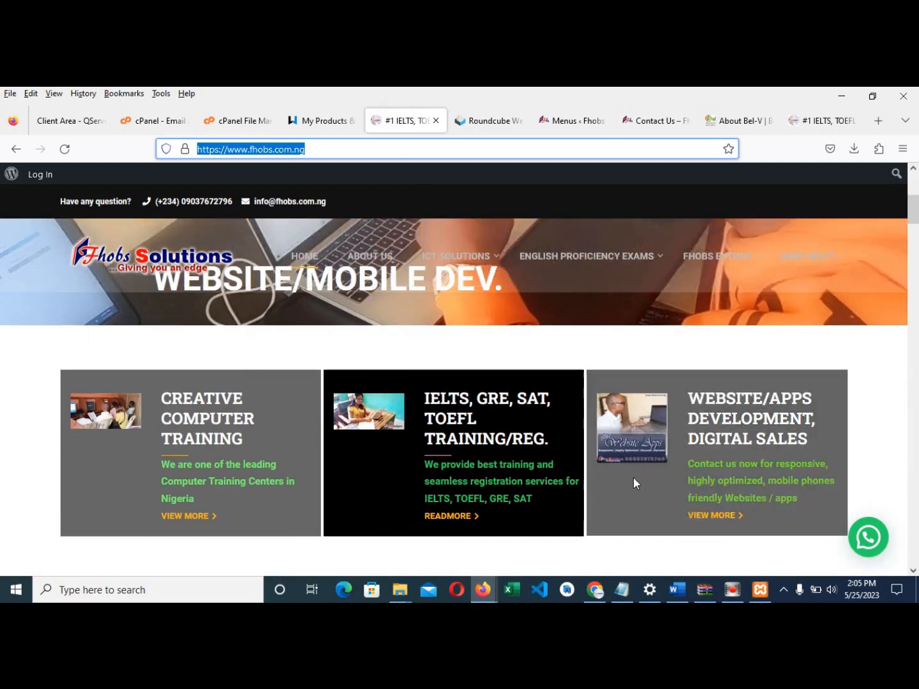
{"action": "scroll", "coordinate": [722, 477], "scroll_direction": "down", "scroll_amount": 20}
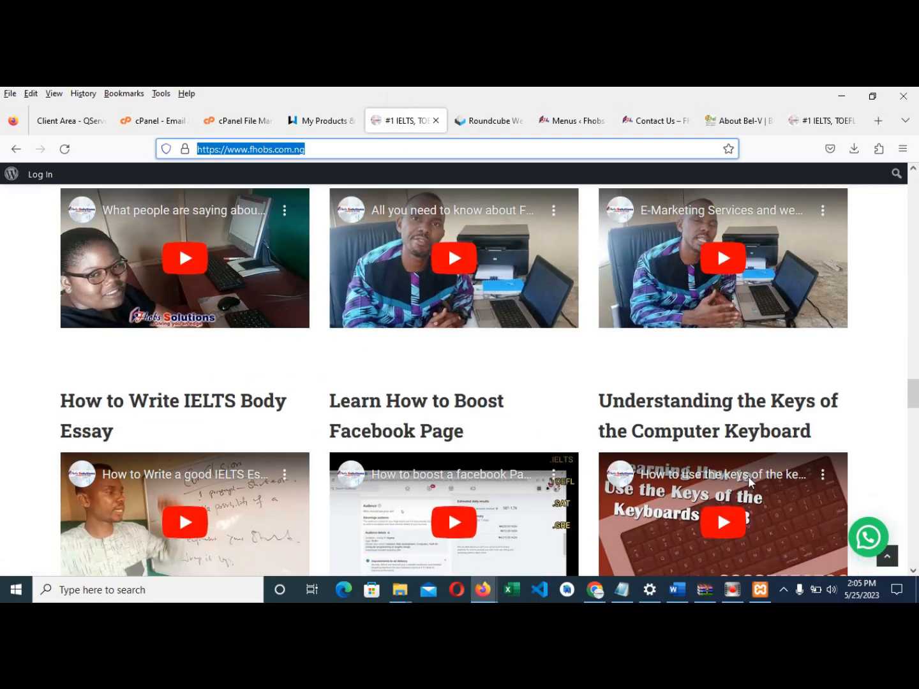
{"action": "scroll", "coordinate": [775, 497], "scroll_direction": "down", "scroll_amount": 1}
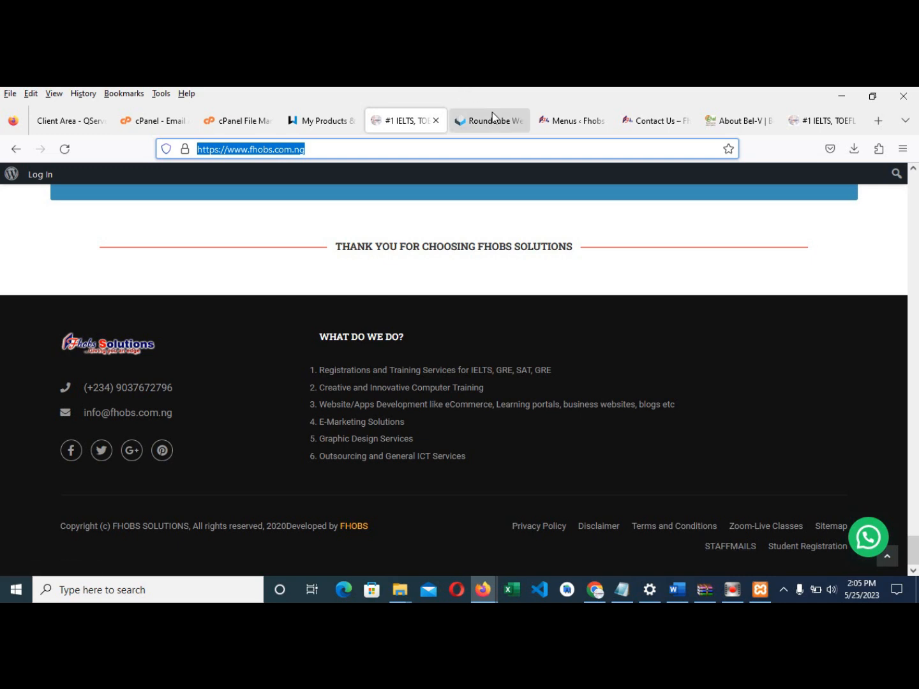
{"action": "left_click", "coordinate": [551, 122]}
{"action": "scroll", "coordinate": [199, 299], "scroll_direction": "up", "scroll_amount": 1}
{"action": "scroll", "coordinate": [188, 396], "scroll_direction": "down", "scroll_amount": 1}
{"action": "left_click", "coordinate": [191, 413]}
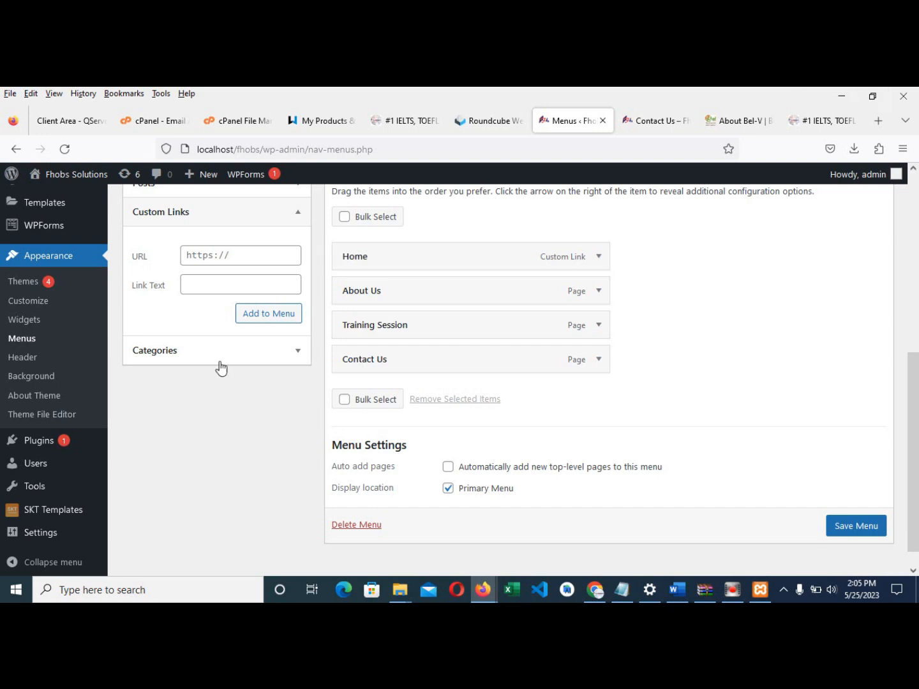
- Add an 'OUR SERVICES' custom link with URL # to the primary menu
{"action": "scroll", "coordinate": [223, 316], "scroll_direction": "up", "scroll_amount": 2}
{"action": "left_click", "coordinate": [237, 325]}
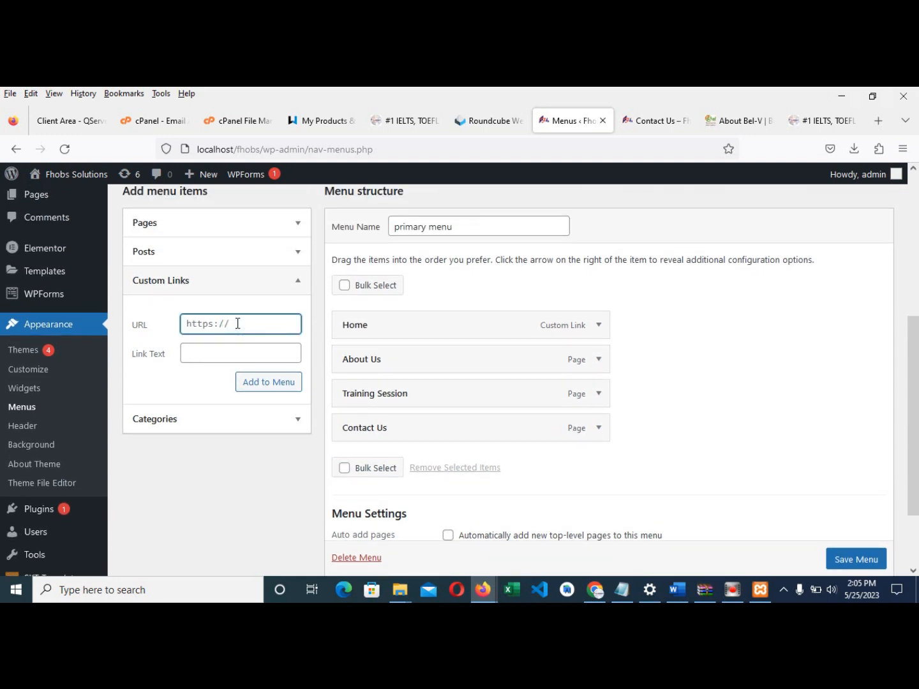
{"action": "type", "text": "#"}
{"action": "left_click", "coordinate": [386, 121]}
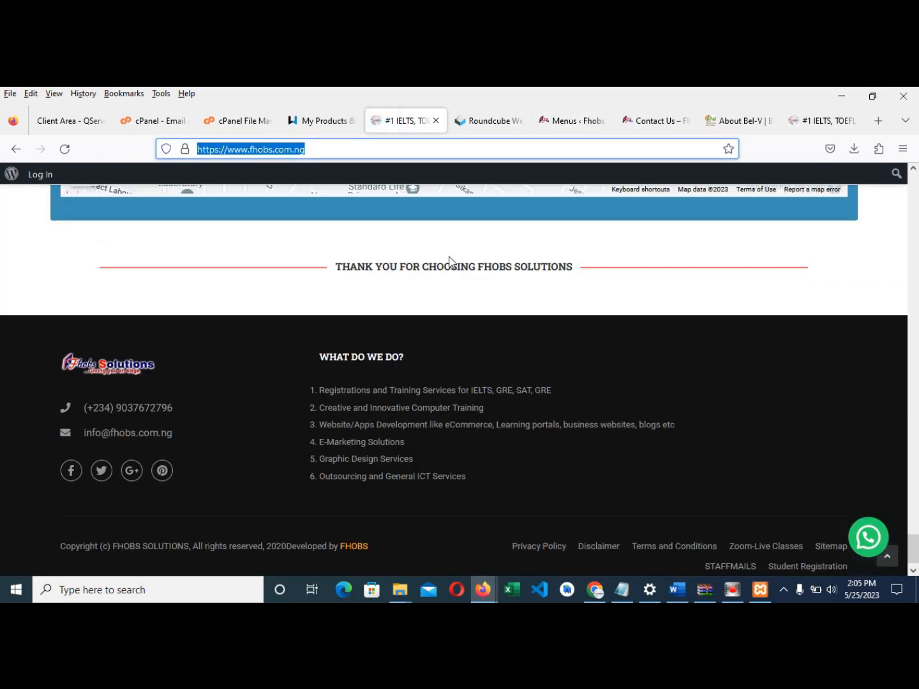
{"action": "scroll", "coordinate": [450, 261], "scroll_direction": "up", "scroll_amount": 10}
{"action": "mouse_move", "coordinate": [460, 254]}
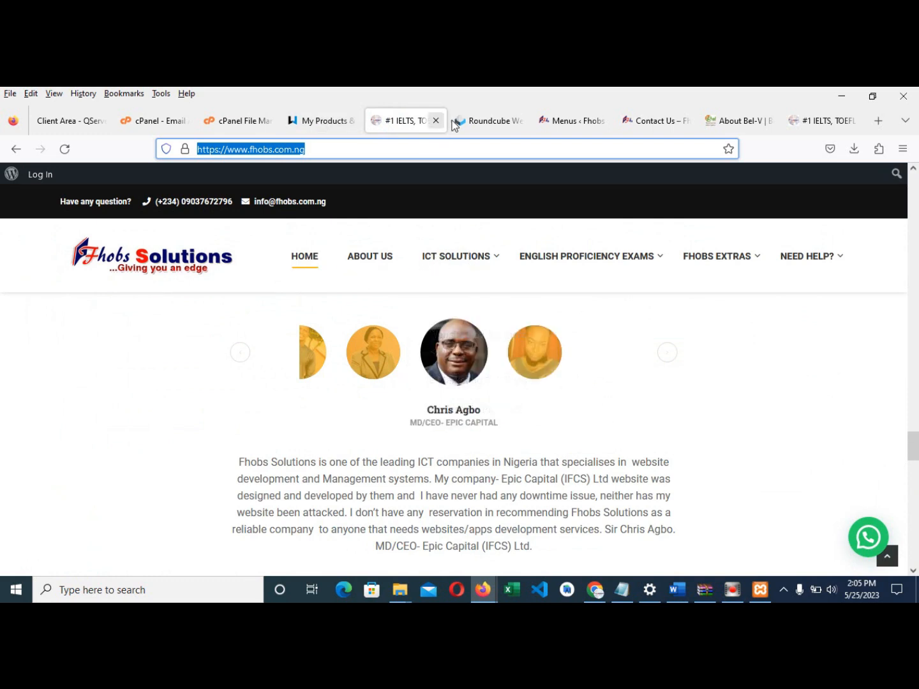
{"action": "left_click", "coordinate": [538, 125]}
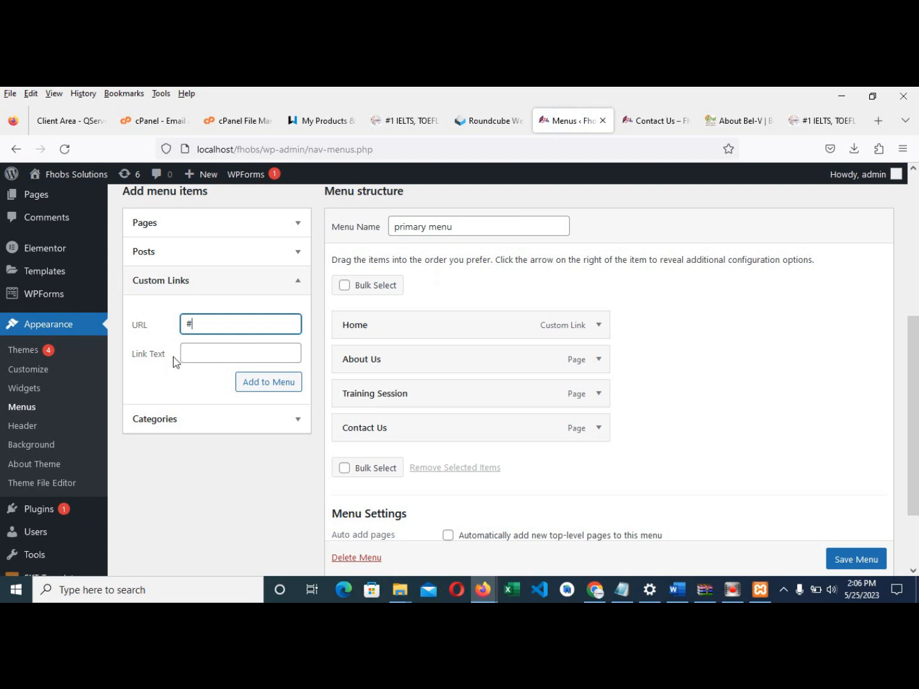
{"action": "left_click", "coordinate": [206, 356]}
{"action": "type", "text": "OUR SERVICES"}
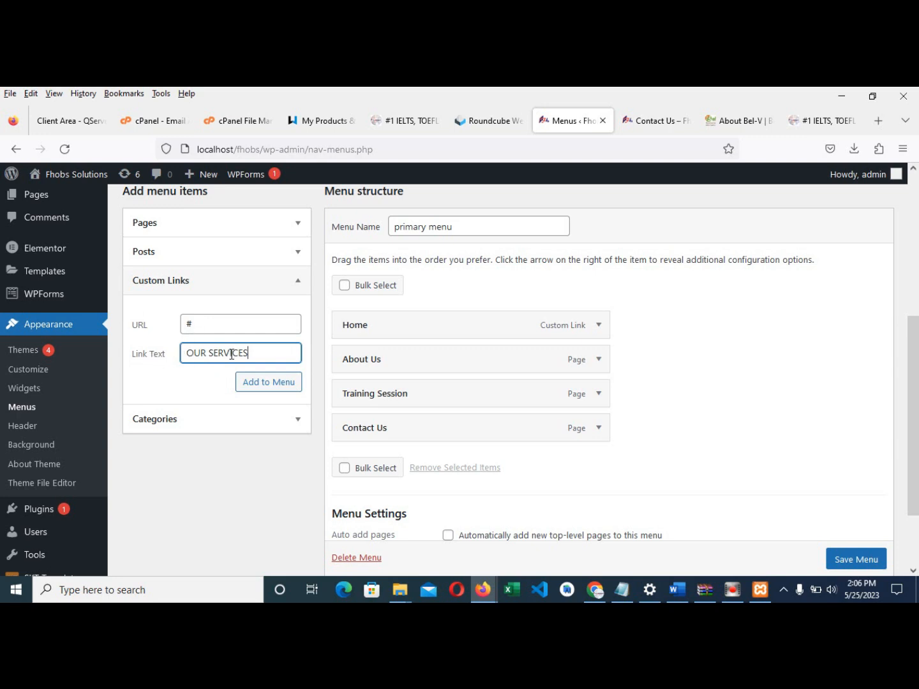
{"action": "left_click", "coordinate": [256, 389]}
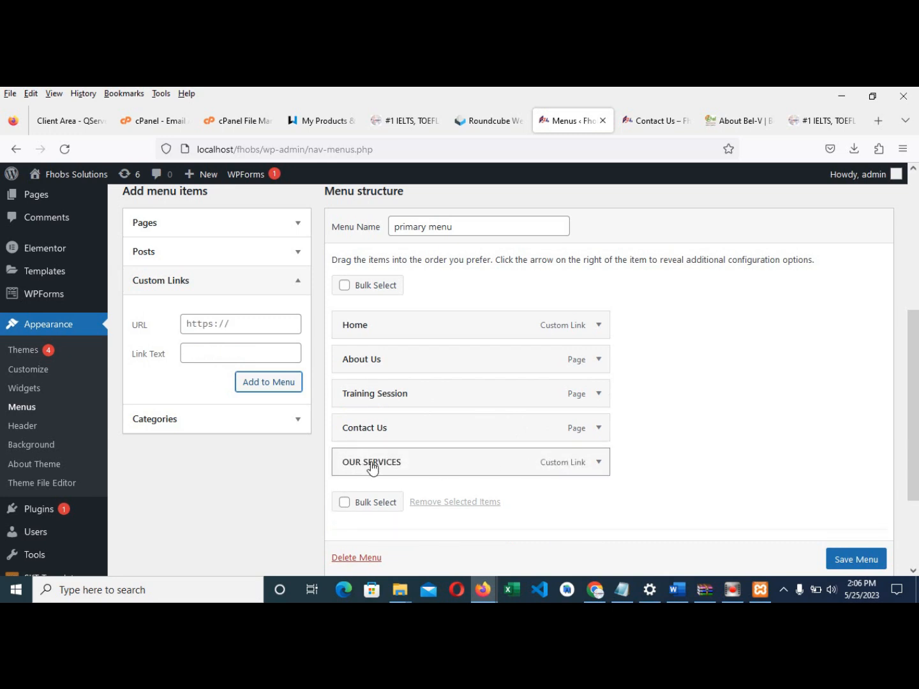
{"action": "scroll", "coordinate": [278, 364], "scroll_direction": "up", "scroll_amount": 4}
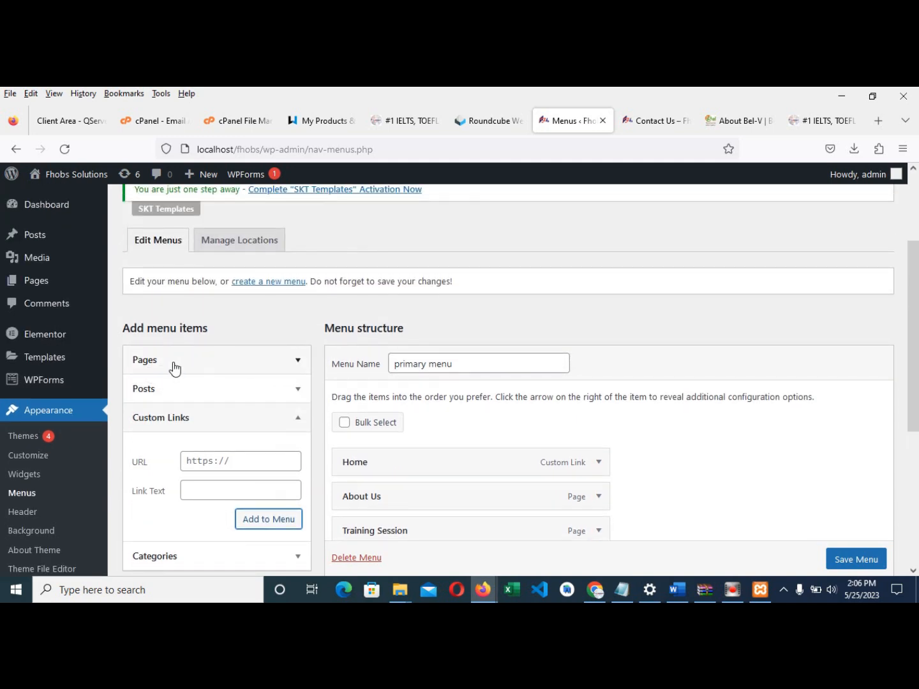
- Tick Website Design, ICT Solutions and English Proficiency Exam in Pages and add them to the menu
{"action": "left_click", "coordinate": [181, 361]}
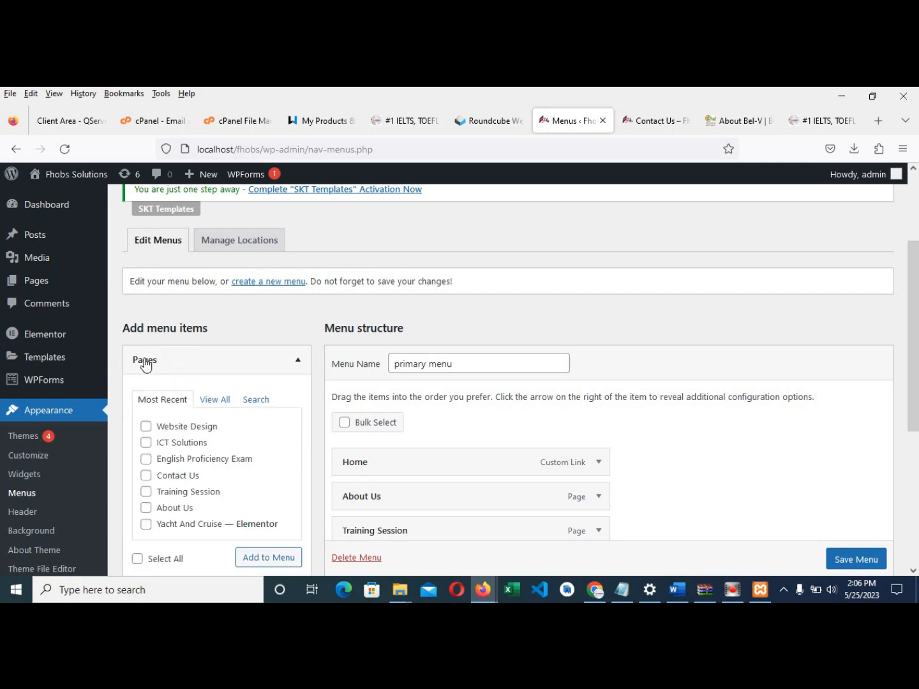
{"action": "scroll", "coordinate": [163, 382], "scroll_direction": "down", "scroll_amount": 2}
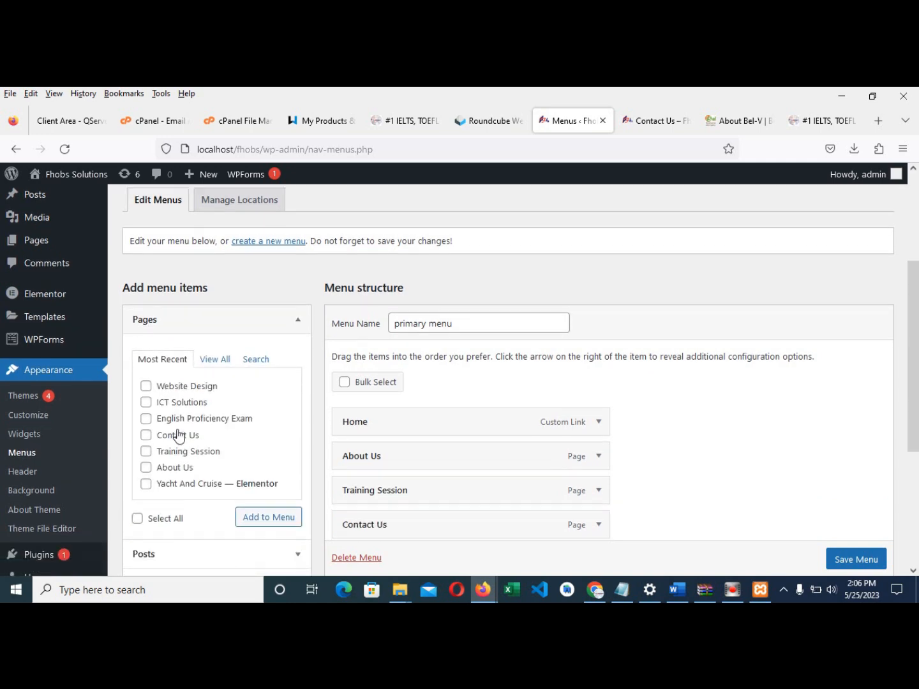
{"action": "left_click", "coordinate": [145, 359]}
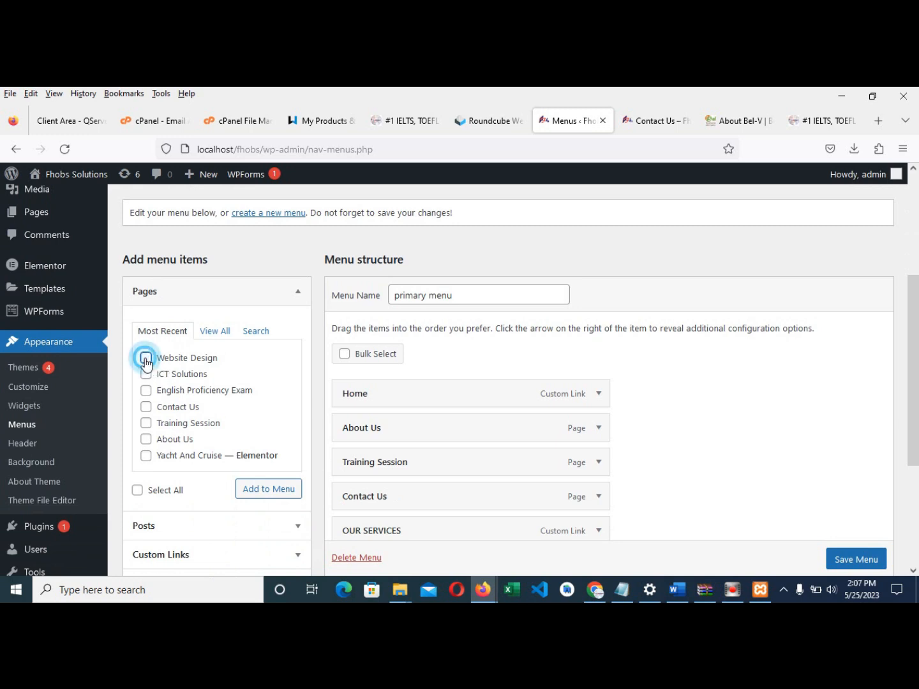
{"action": "left_click", "coordinate": [145, 376]}
{"action": "left_click", "coordinate": [146, 391]}
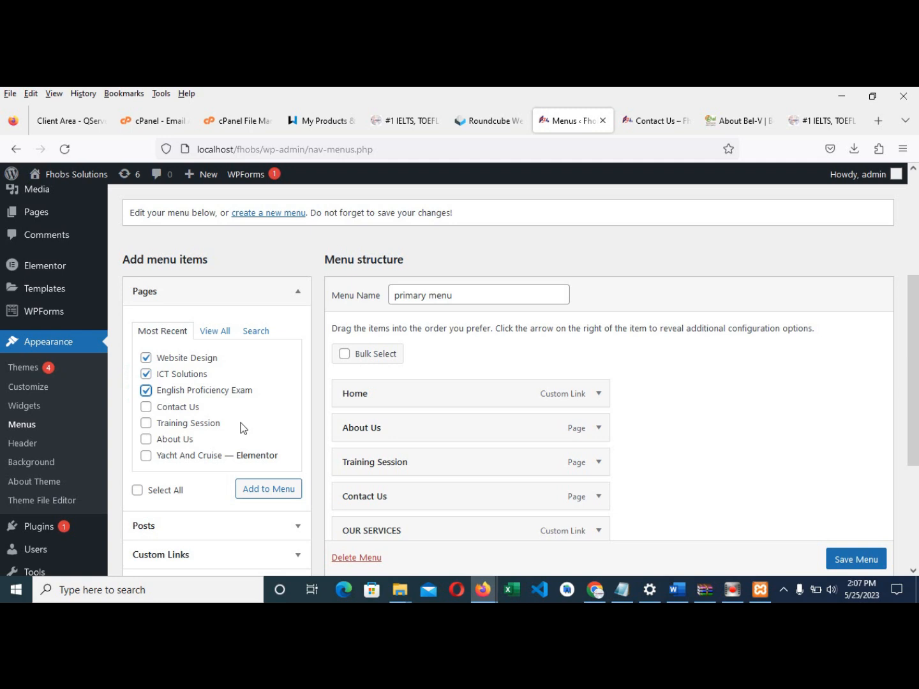
{"action": "left_click", "coordinate": [283, 491]}
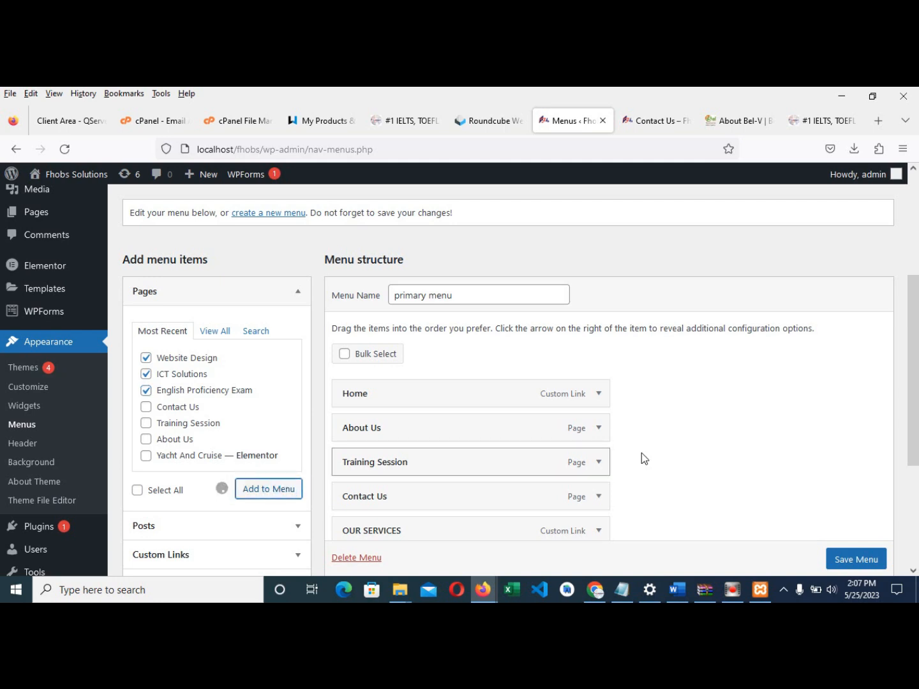
{"action": "scroll", "coordinate": [674, 434], "scroll_direction": "down", "scroll_amount": 3}
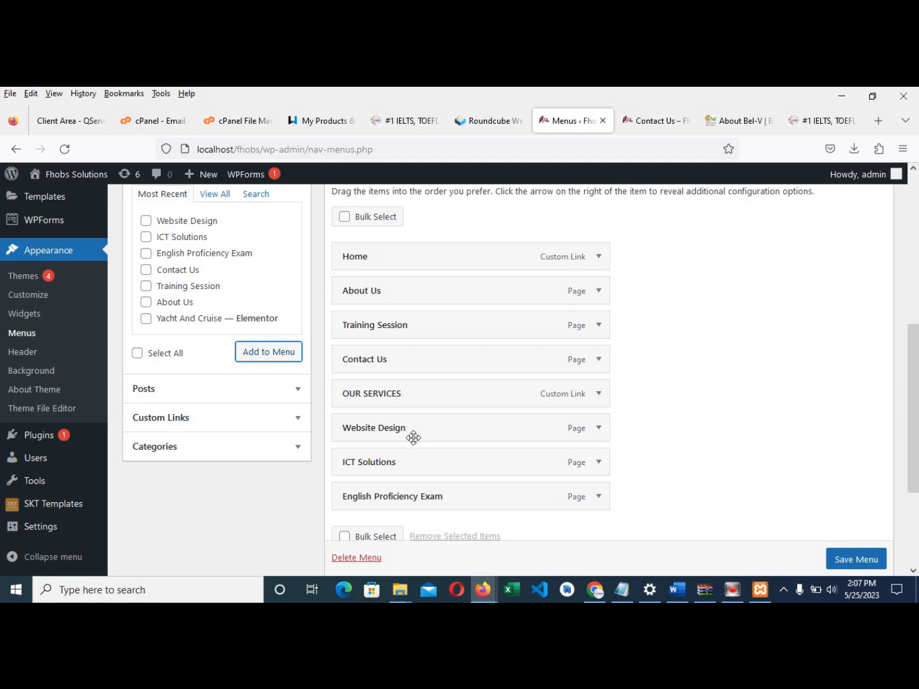
- Move OUR SERVICES below About Us, with English Proficiency Exam, Website Design and ICT Solutions beneath it
{"action": "left_click_drag", "start_coordinate": [393, 400], "coordinate": [388, 332]}
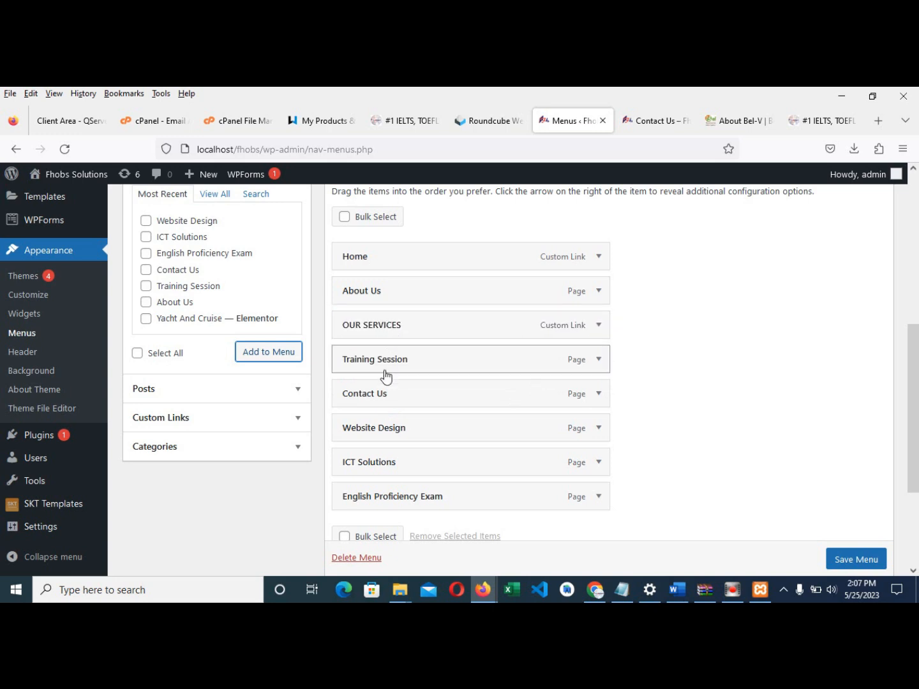
{"action": "left_click_drag", "start_coordinate": [376, 434], "coordinate": [373, 361]}
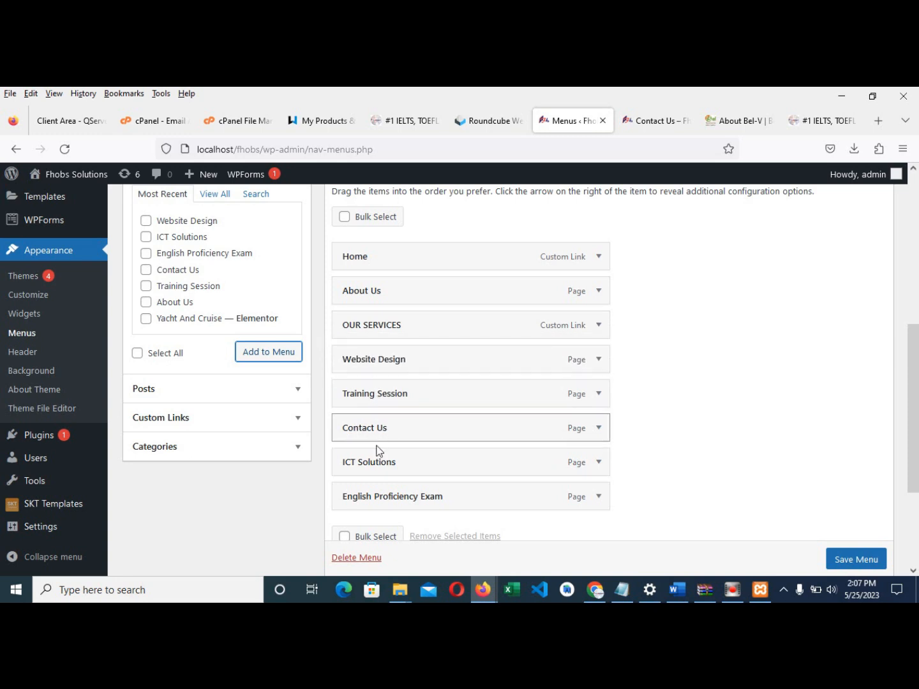
{"action": "left_click_drag", "start_coordinate": [381, 463], "coordinate": [377, 394]}
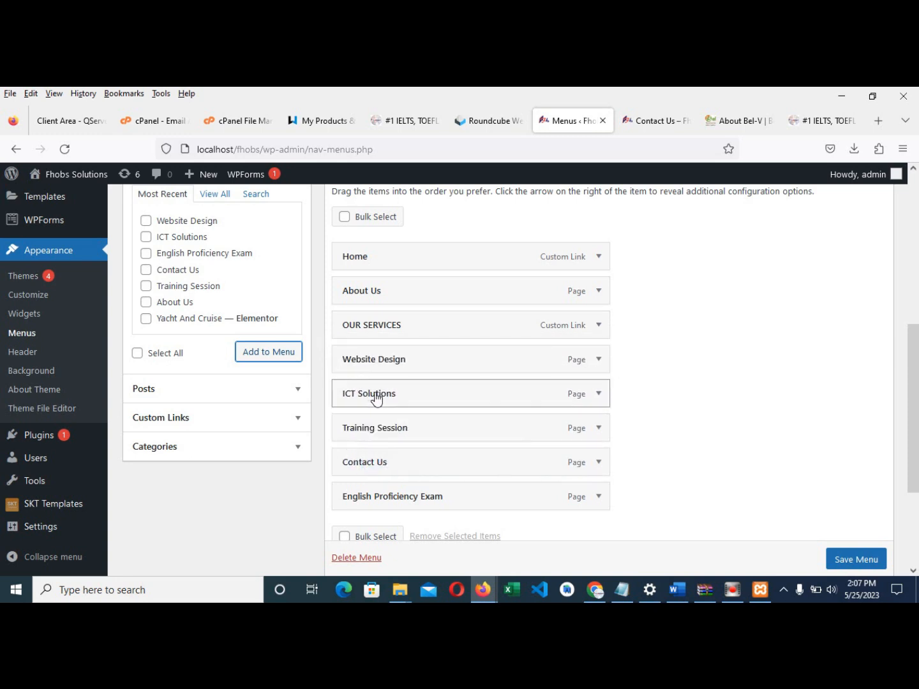
{"action": "left_click_drag", "start_coordinate": [381, 501], "coordinate": [377, 363]}
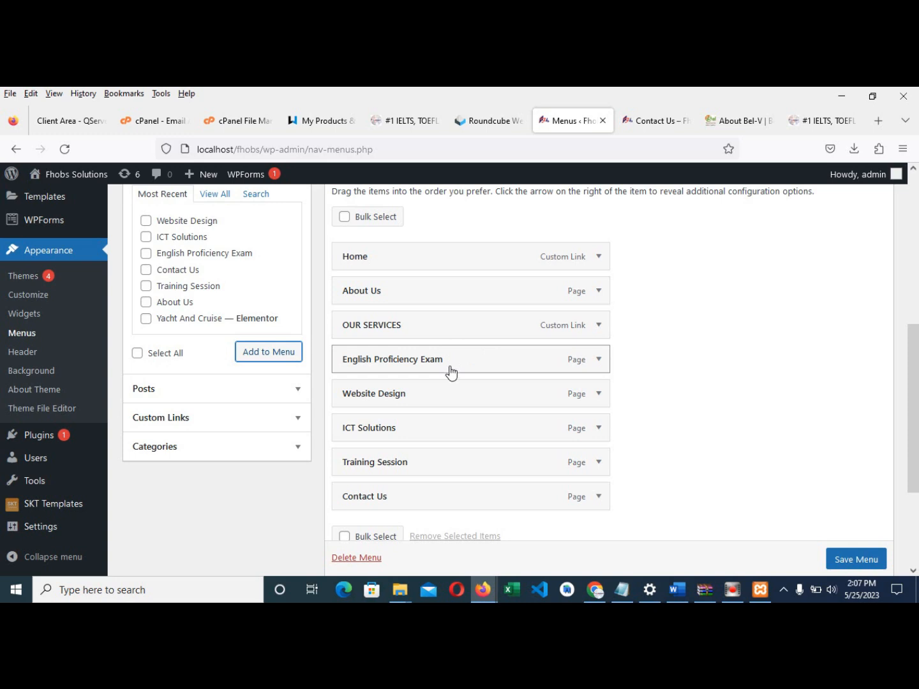
- Nest English Proficiency Exam and Website Design as sub items under OUR SERVICES and save the menu
{"action": "left_click_drag", "start_coordinate": [351, 362], "coordinate": [403, 383]}
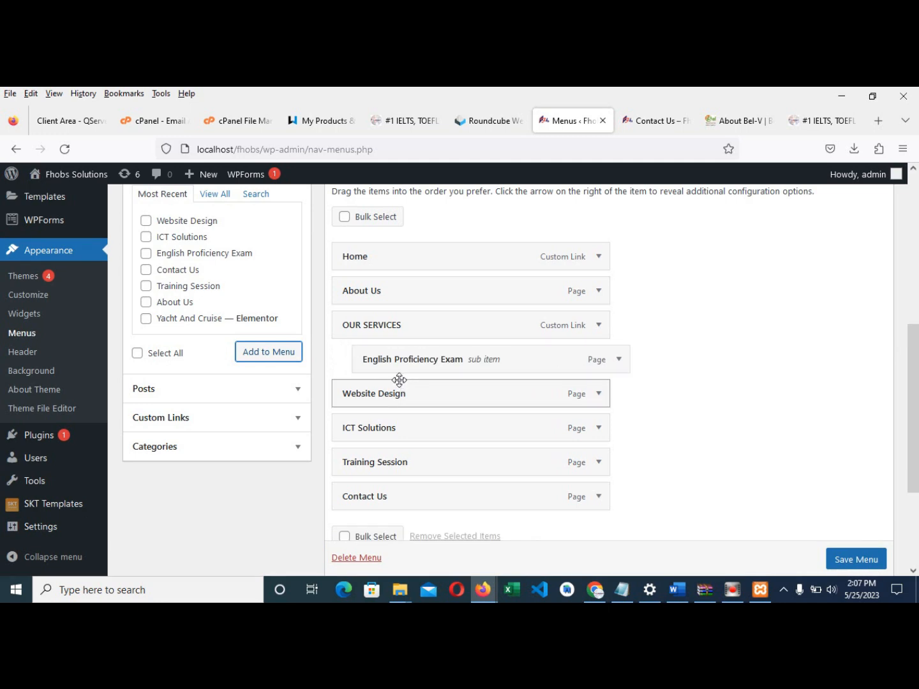
{"action": "left_click_drag", "start_coordinate": [373, 400], "coordinate": [411, 437]}
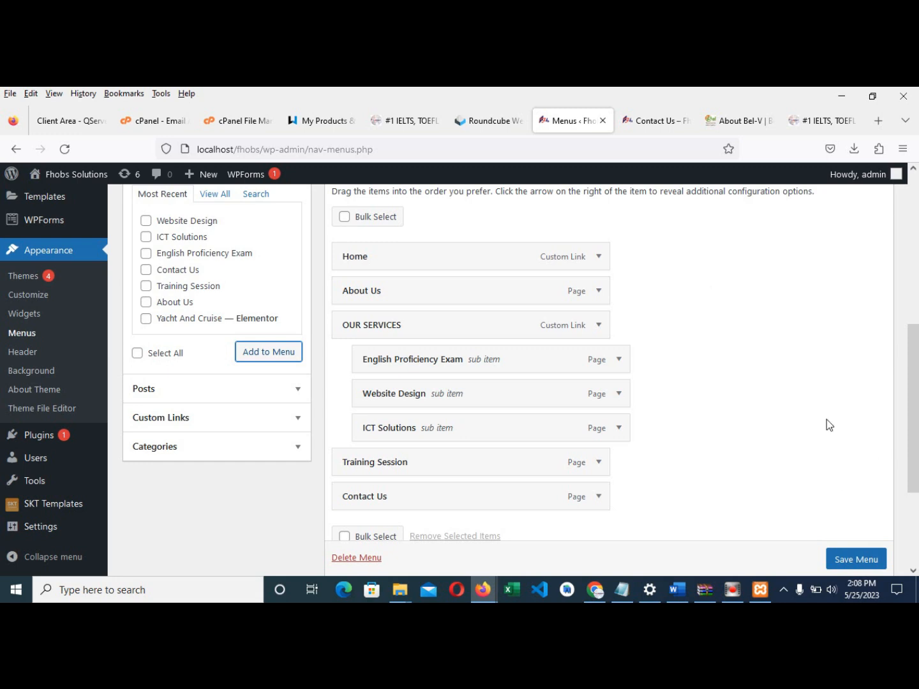
{"action": "scroll", "coordinate": [862, 565], "scroll_direction": "down", "scroll_amount": 1}
{"action": "left_click", "coordinate": [861, 564]}
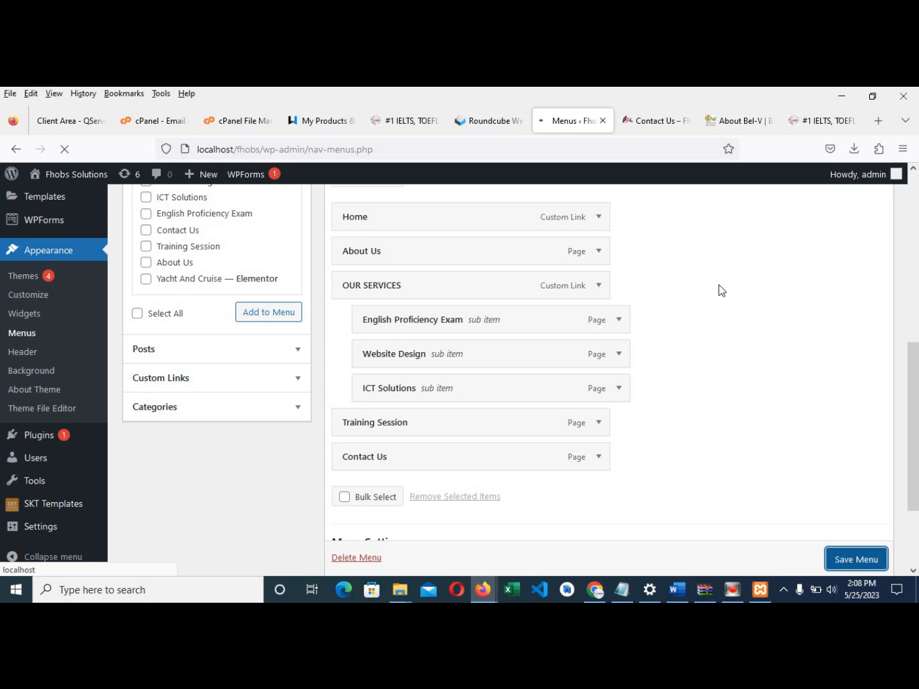
- Reload the Contact Us page and open English Proficiency Exam from the OUR SERVICES dropdown
{"action": "left_click", "coordinate": [654, 120]}
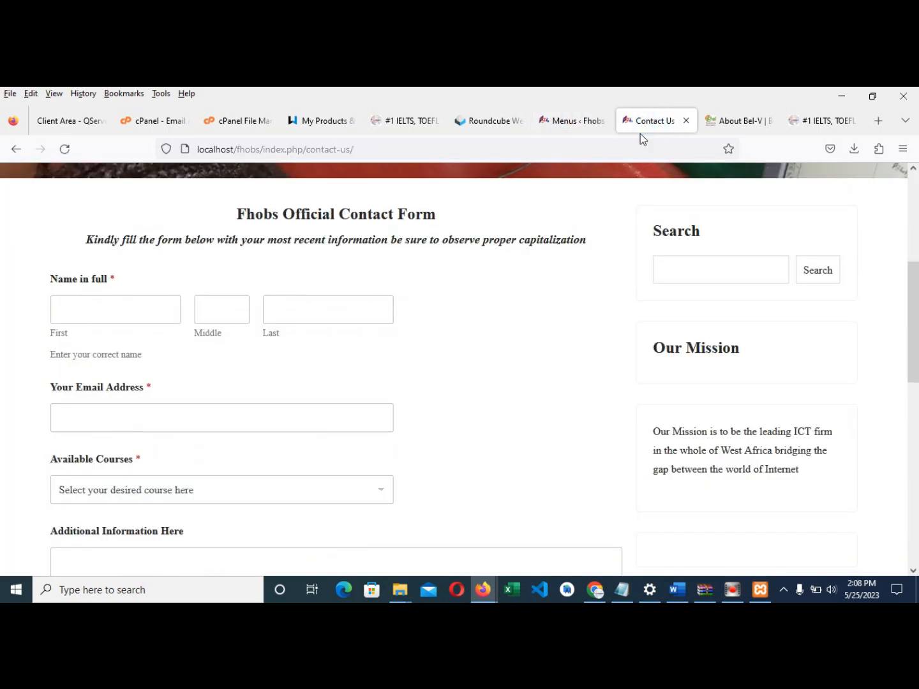
{"action": "left_click", "coordinate": [63, 149]}
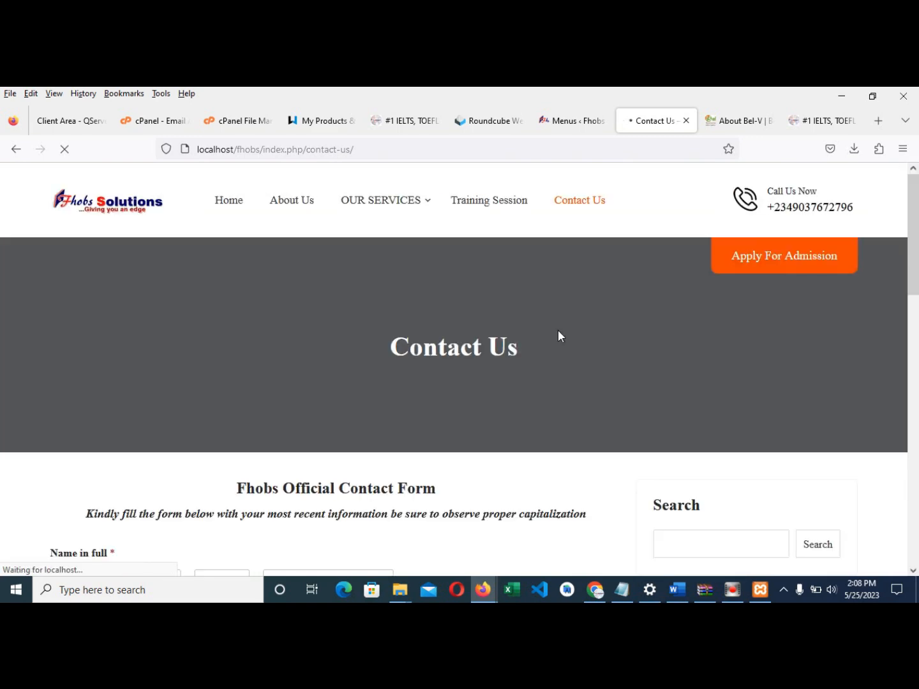
{"action": "mouse_move", "coordinate": [371, 211]}
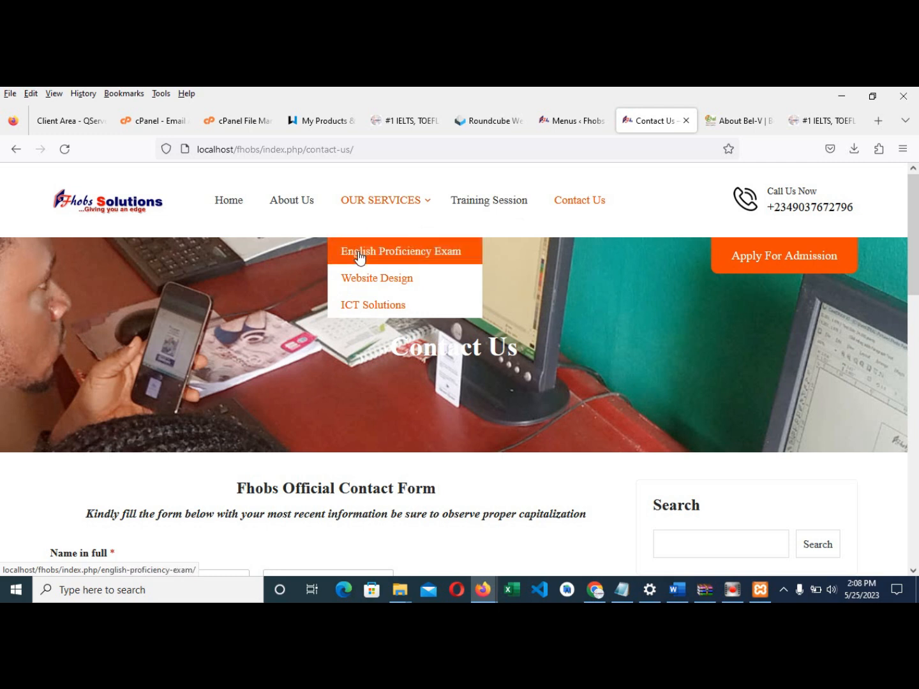
{"action": "left_click", "coordinate": [358, 257]}
- Scroll the English Proficiency Exam page and compare it against the menu editor
{"action": "scroll", "coordinate": [341, 347], "scroll_direction": "down", "scroll_amount": 3}
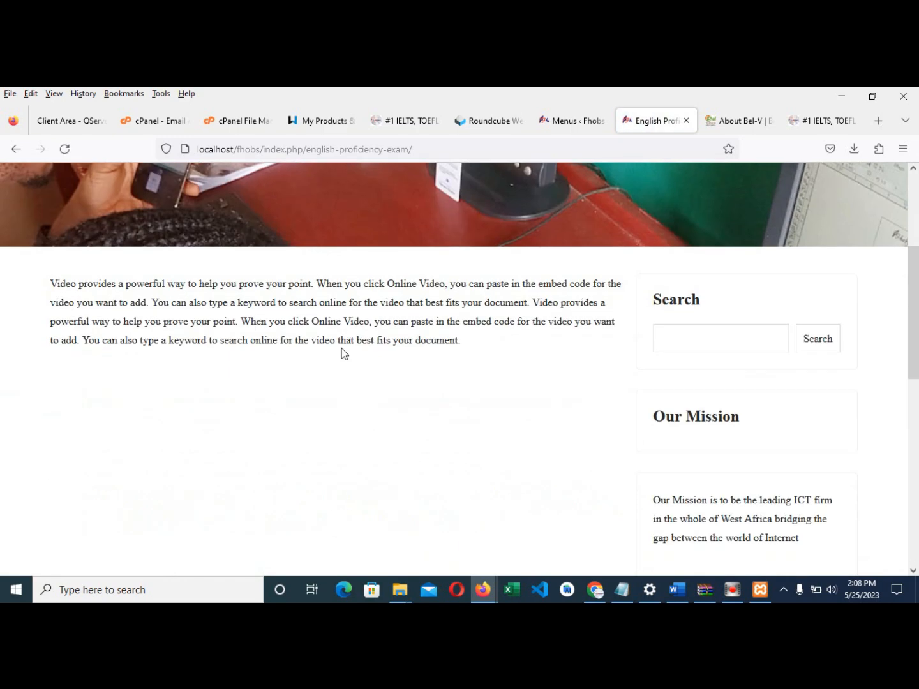
{"action": "scroll", "coordinate": [222, 296], "scroll_direction": "up", "scroll_amount": 2}
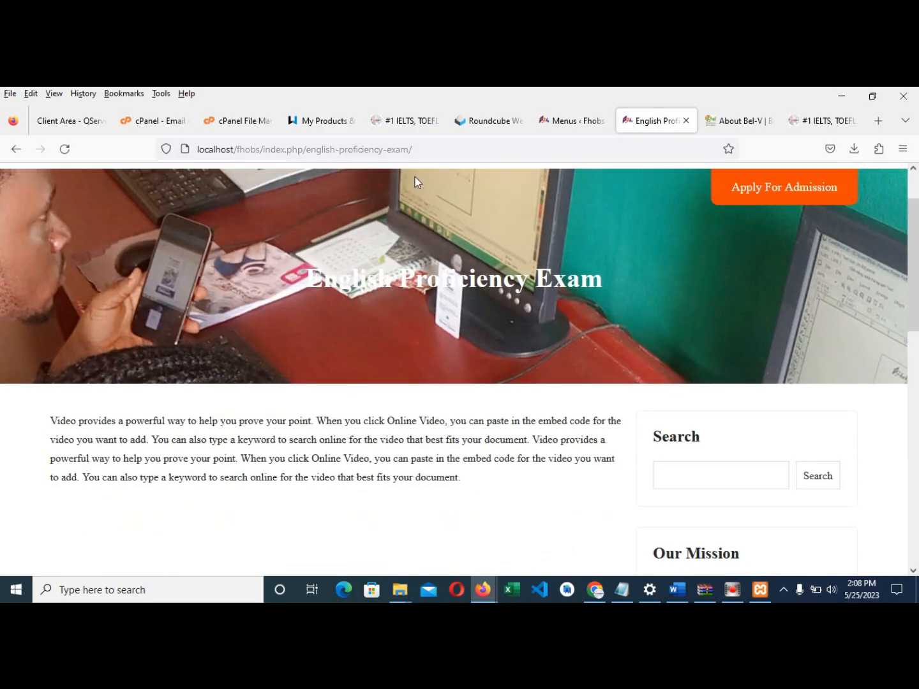
{"action": "scroll", "coordinate": [381, 268], "scroll_direction": "up", "scroll_amount": 1}
{"action": "left_click", "coordinate": [572, 122]}
{"action": "left_click", "coordinate": [662, 121]}
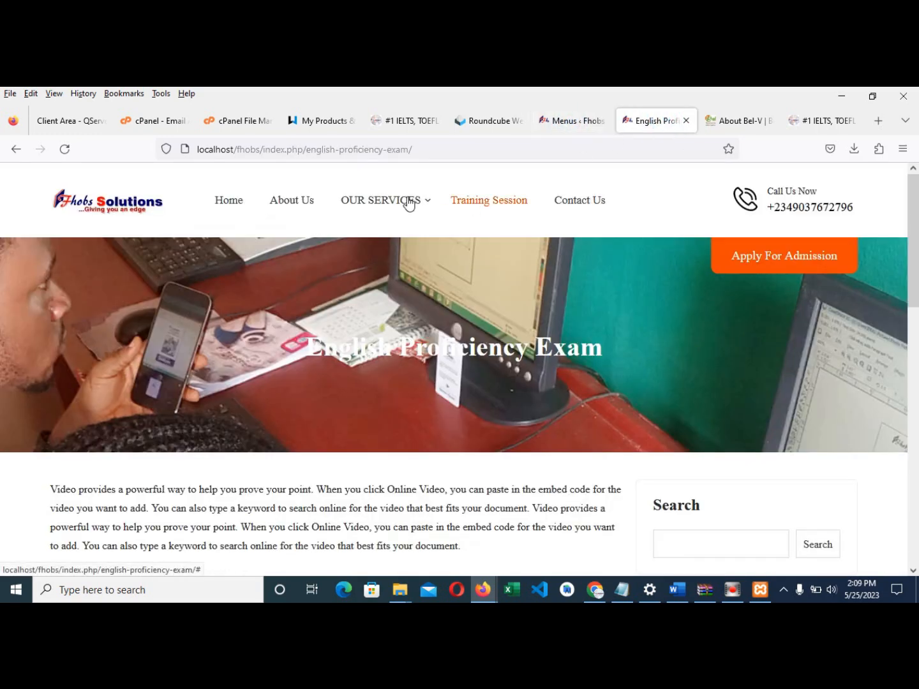
{"action": "mouse_move", "coordinate": [410, 203]}
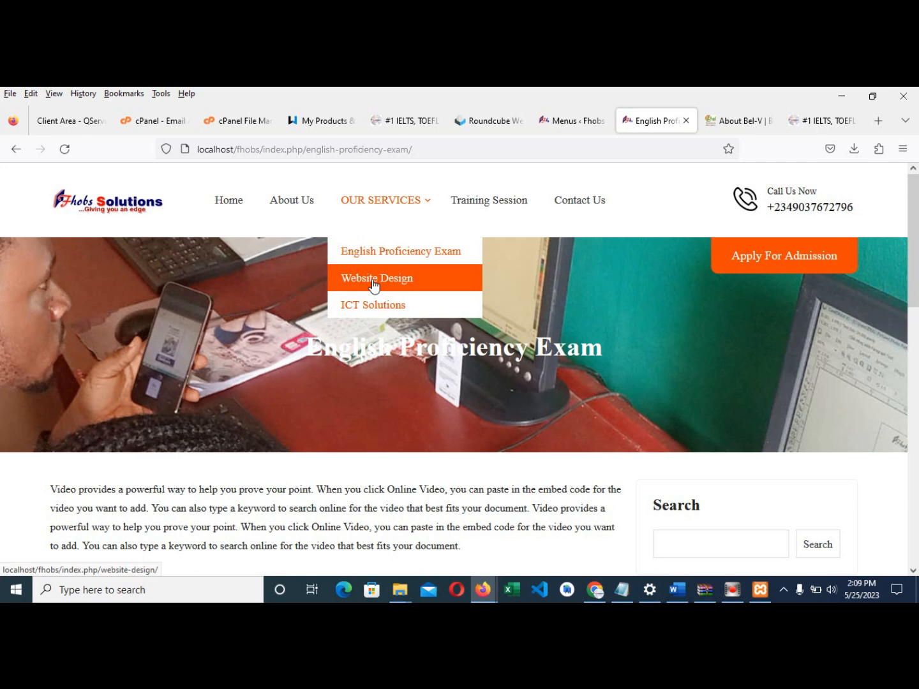
{"action": "left_click", "coordinate": [561, 121]}
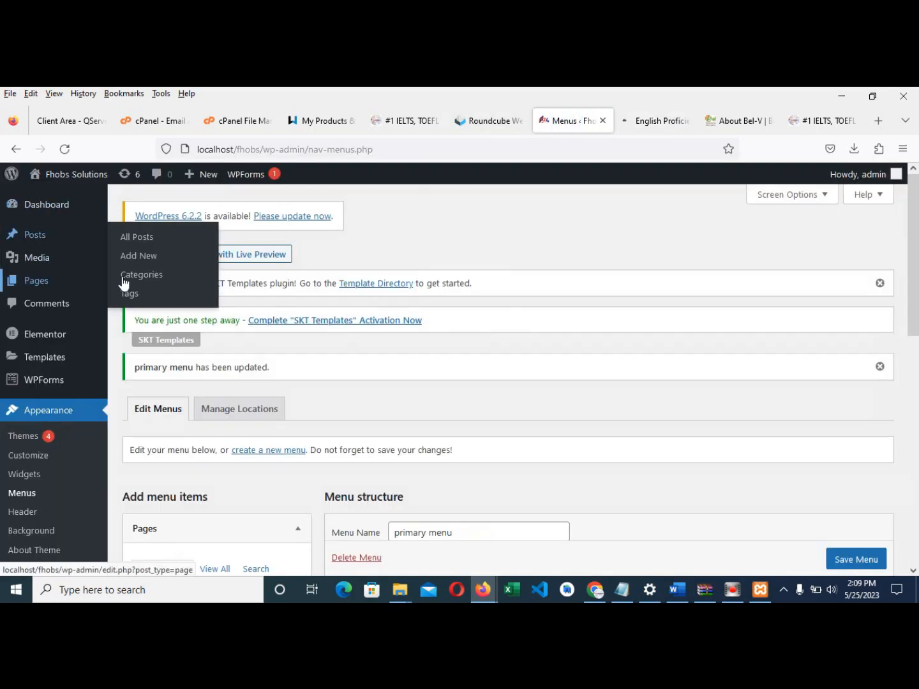
- Scroll through the Website Design page, then go to the Bel-V About page
{"action": "left_click", "coordinate": [642, 121]}
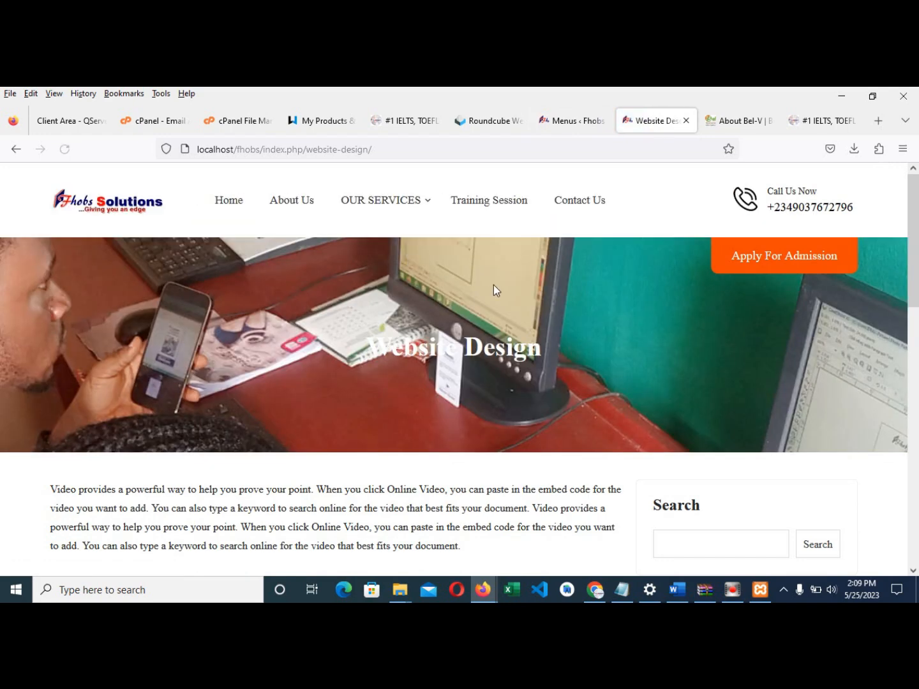
{"action": "scroll", "coordinate": [493, 285], "scroll_direction": "down", "scroll_amount": 2}
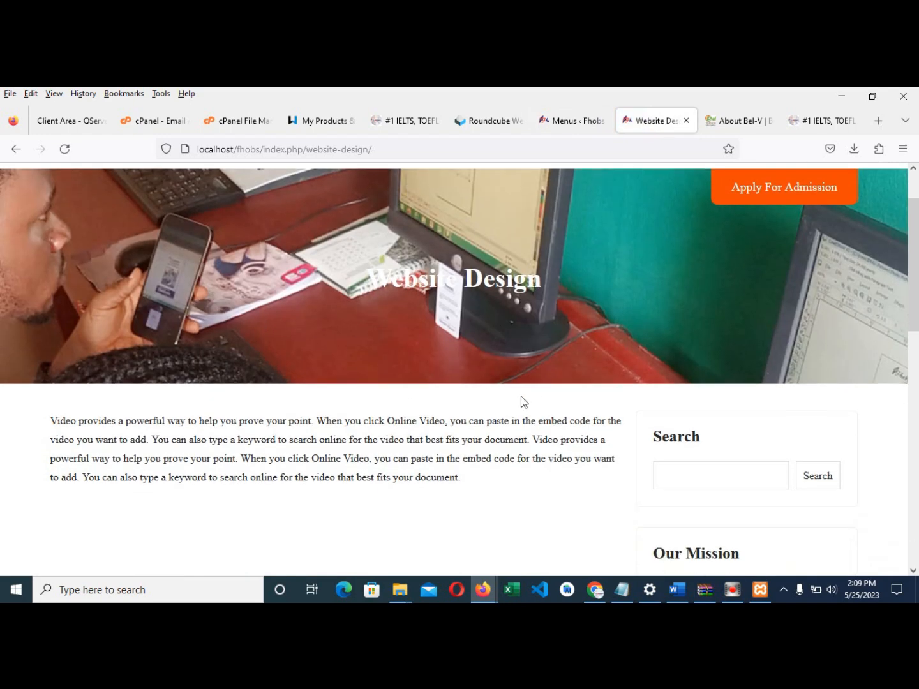
{"action": "scroll", "coordinate": [485, 395], "scroll_direction": "up", "scroll_amount": 2}
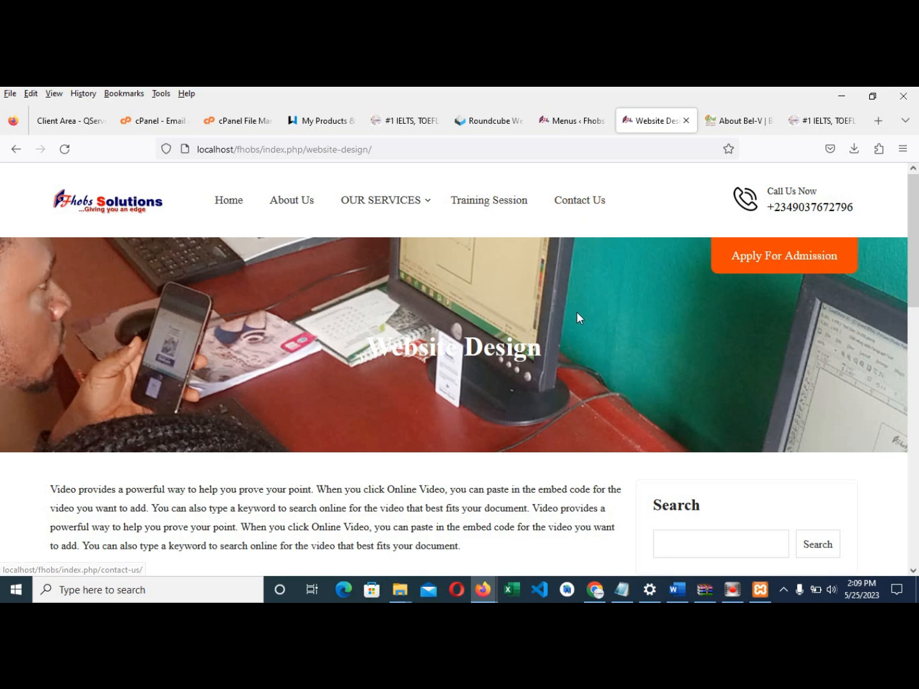
{"action": "left_click", "coordinate": [707, 123]}
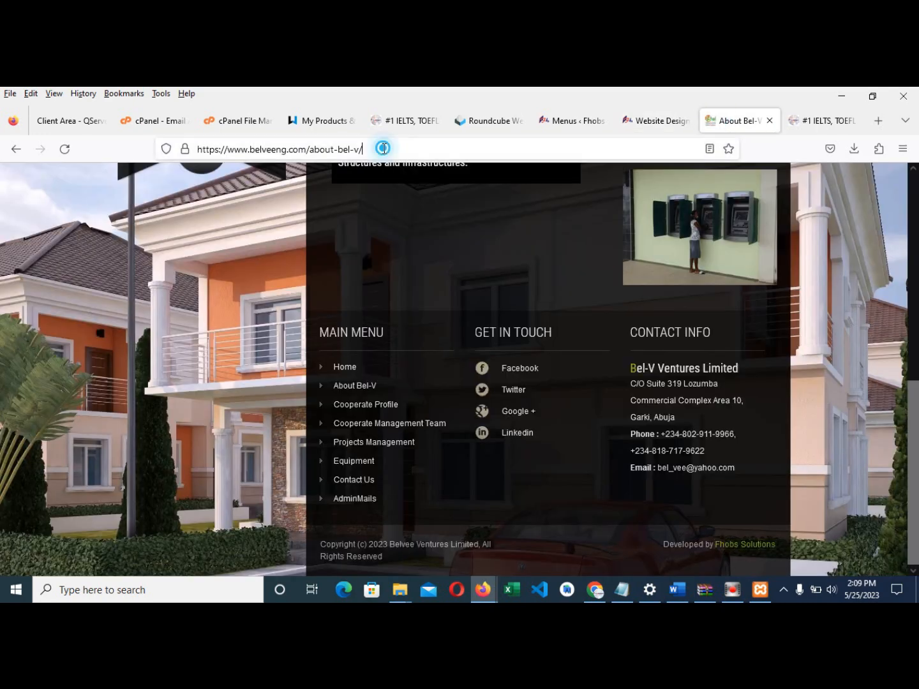
- Start editing the Bel-V page address, then move to the live Fhobs site tab
{"action": "left_click", "coordinate": [384, 149]}
{"action": "key", "text": "BackSpace"}
{"action": "key", "text": "BackSpace"}
{"action": "key", "text": "BackSpace"}
{"action": "key", "text": "BackSpace"}
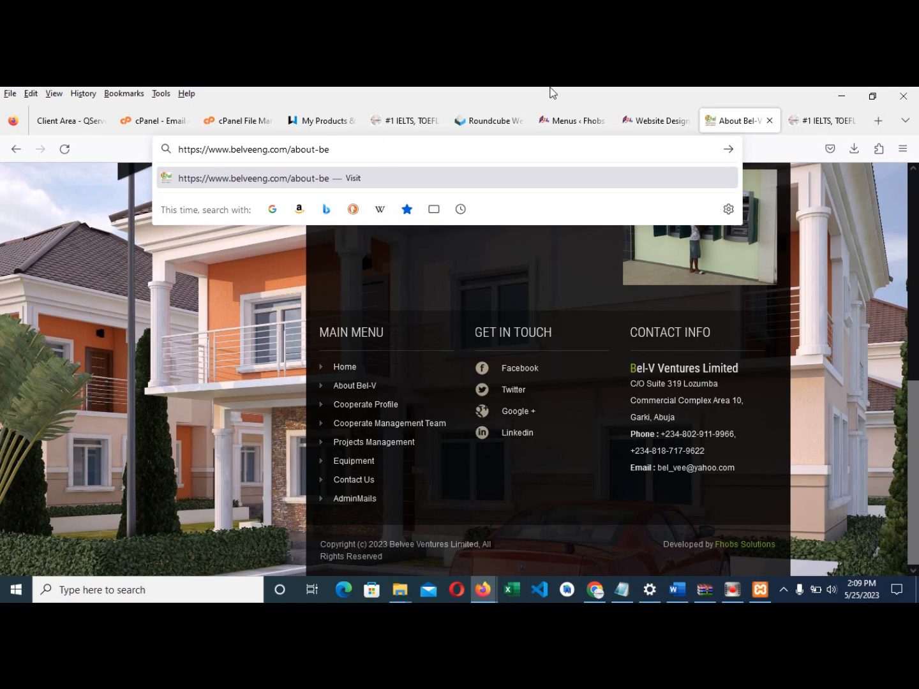
{"action": "left_click", "coordinate": [561, 120]}
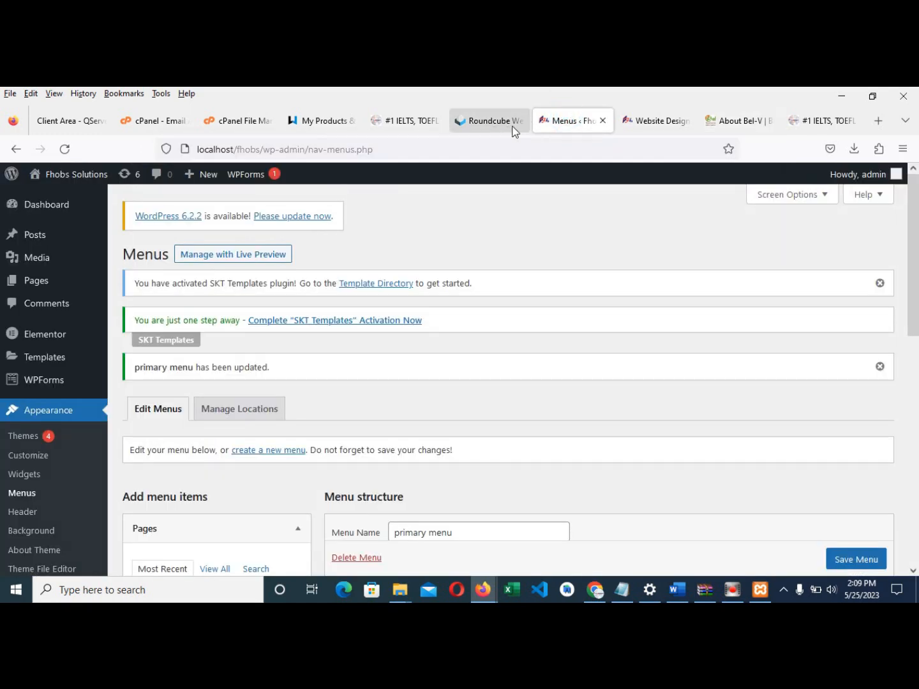
{"action": "left_click", "coordinate": [639, 125]}
{"action": "left_click", "coordinate": [398, 124]}
- Append /webmail to the Fhobs site address and load it
{"action": "left_click", "coordinate": [353, 148]}
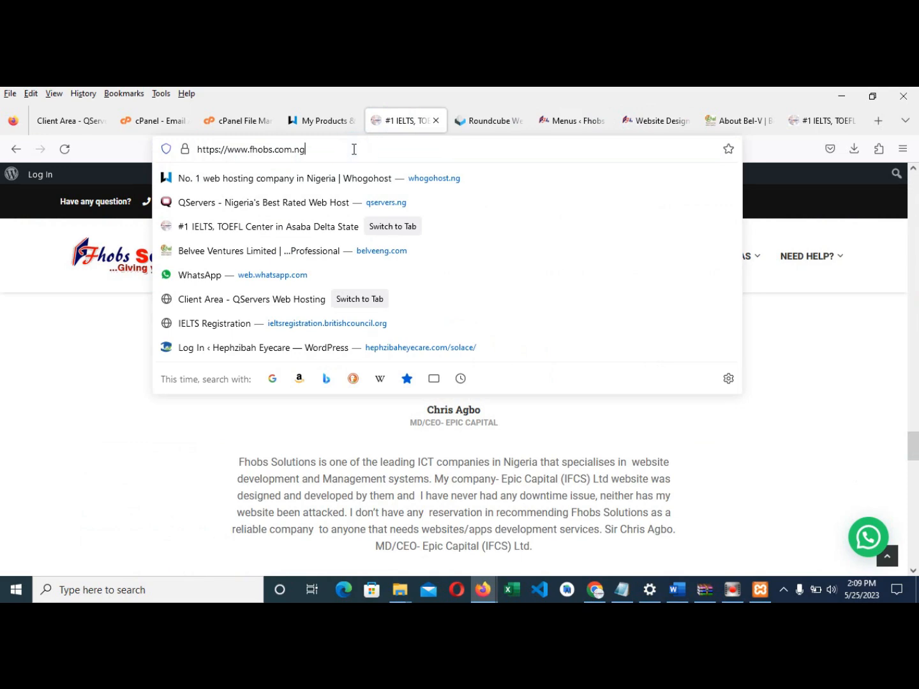
{"action": "type", "text": "/WEBMAI"}
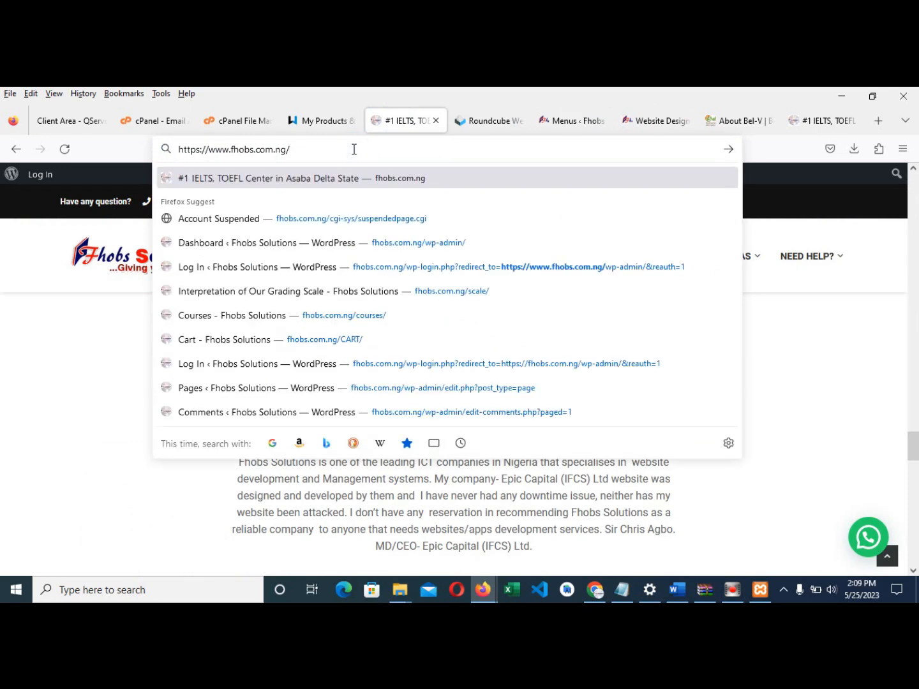
{"action": "key", "text": "BackSpace"}
{"action": "key", "text": "BackSpace"}
{"action": "key", "text": "BackSpace"}
{"action": "key", "text": "BackSpace"}
{"action": "key", "text": "BackSpace"}
{"action": "key", "text": "BackSpace"}
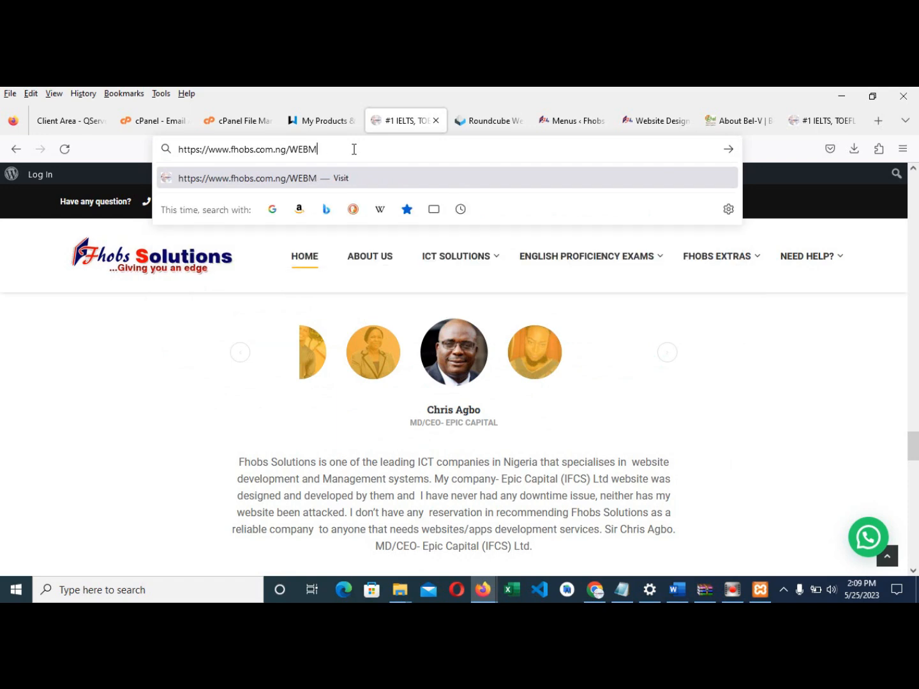
{"action": "type", "text": "webmail"}
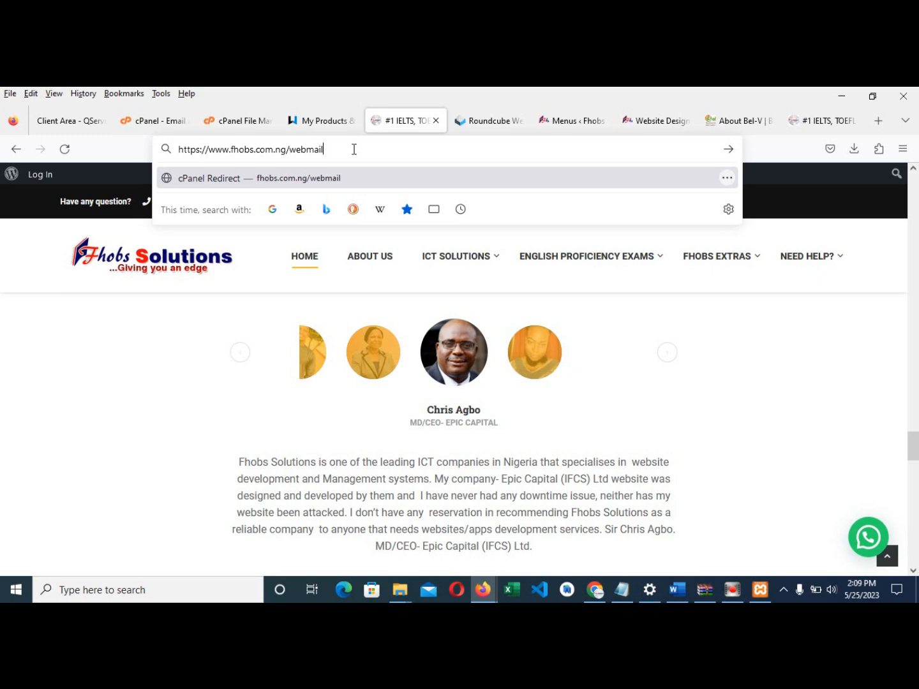
{"action": "key", "text": "Return"}
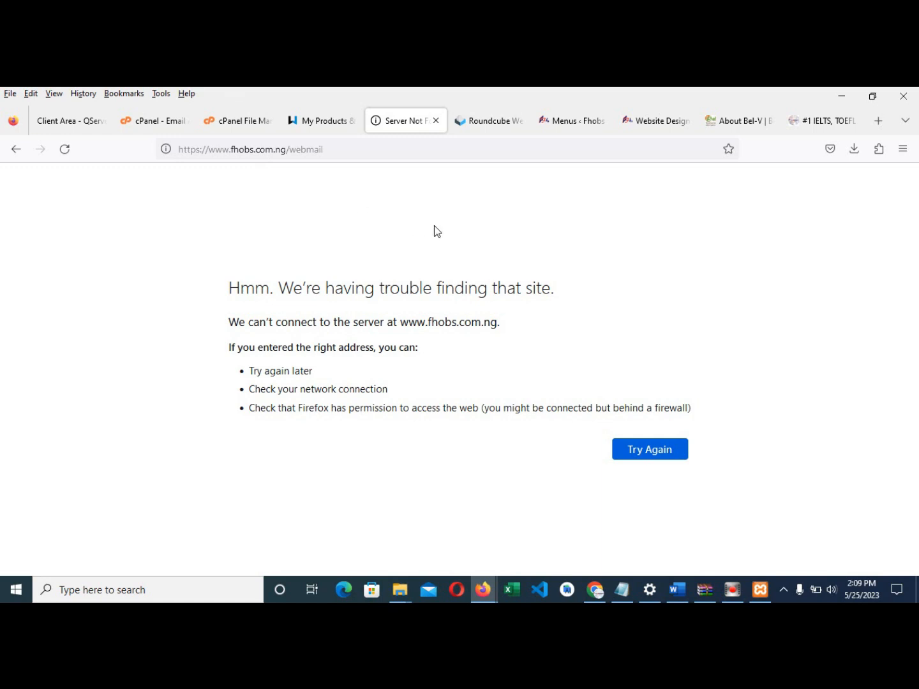
- Connect the computer to a different secured Wi-Fi network from the system tray
{"action": "left_click", "coordinate": [789, 592]}
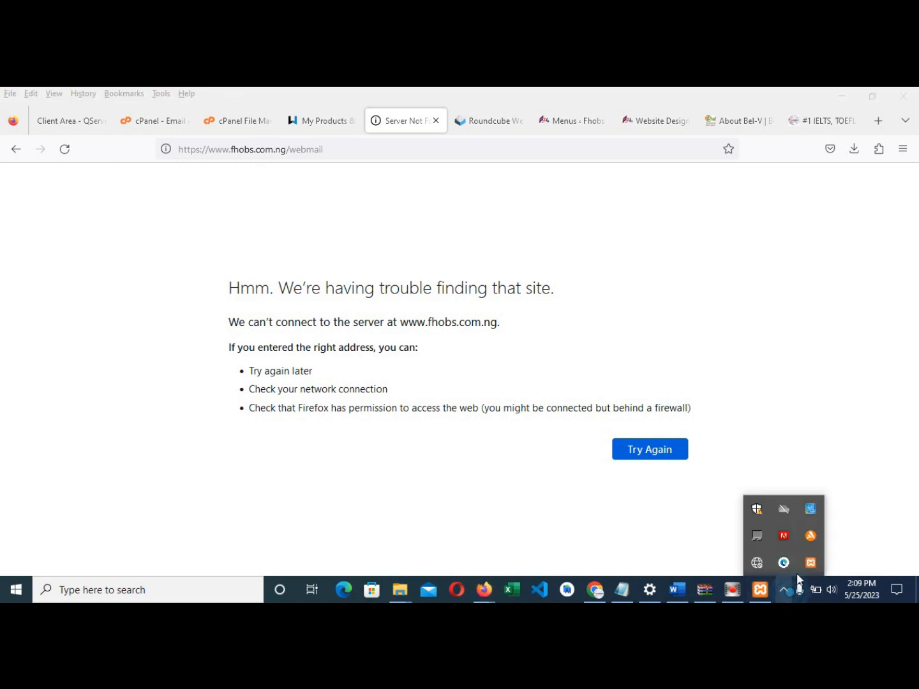
{"action": "left_click", "coordinate": [755, 562]}
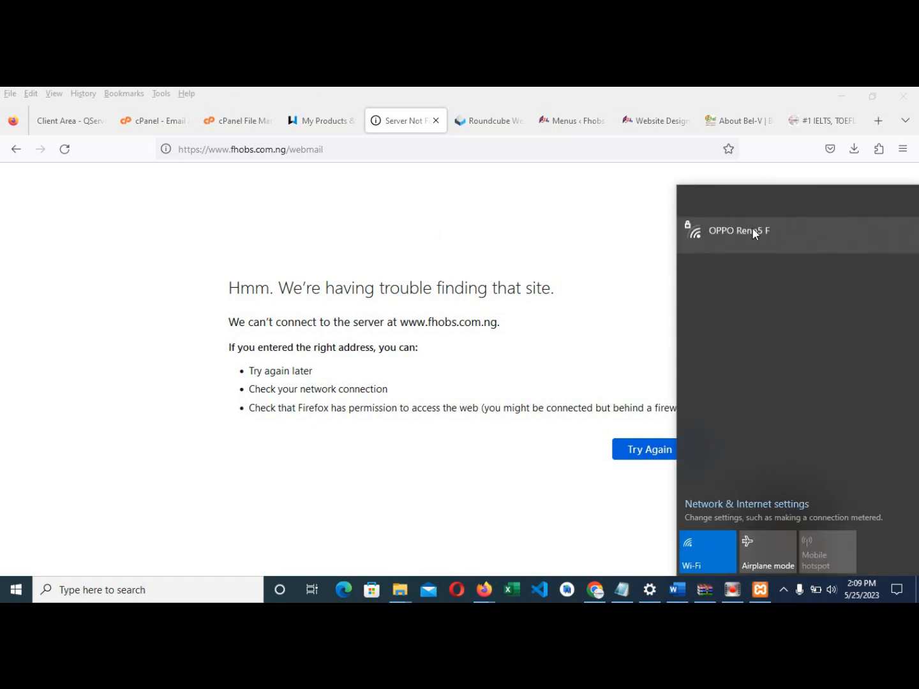
{"action": "left_click", "coordinate": [737, 206]}
{"action": "left_click", "coordinate": [858, 276]}
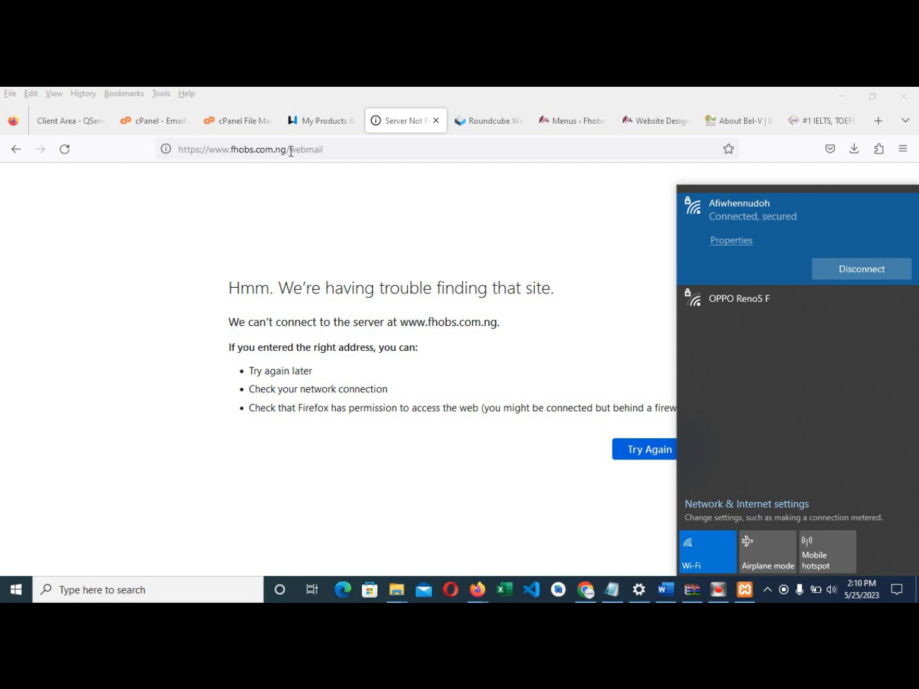
- Reload the fhobs.com.ng/webmail address and go to the Roundcube inbox
{"action": "left_click", "coordinate": [339, 151]}
{"action": "key", "text": "Return"}
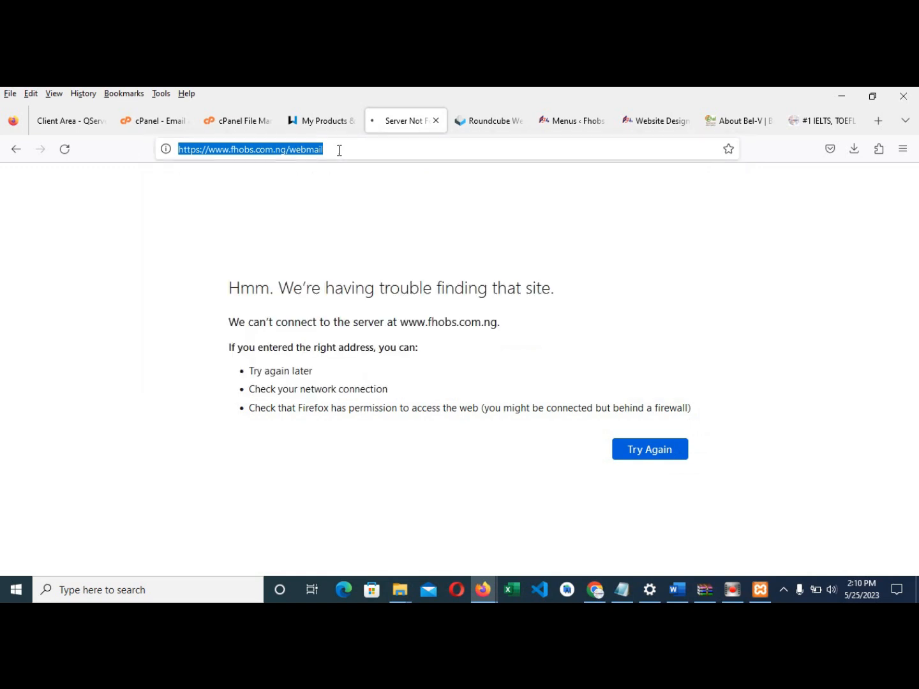
{"action": "left_click", "coordinate": [468, 123]}
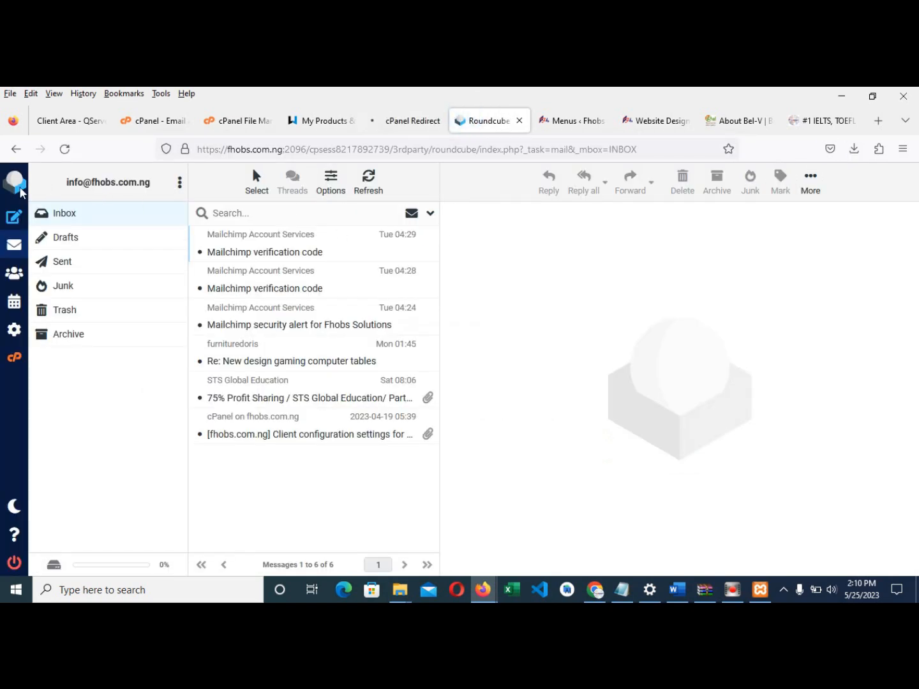
- Close the Roundcube inbox and load the cPanel Webmail login page, dismissing saved-login suggestions
{"action": "left_click", "coordinate": [180, 186]}
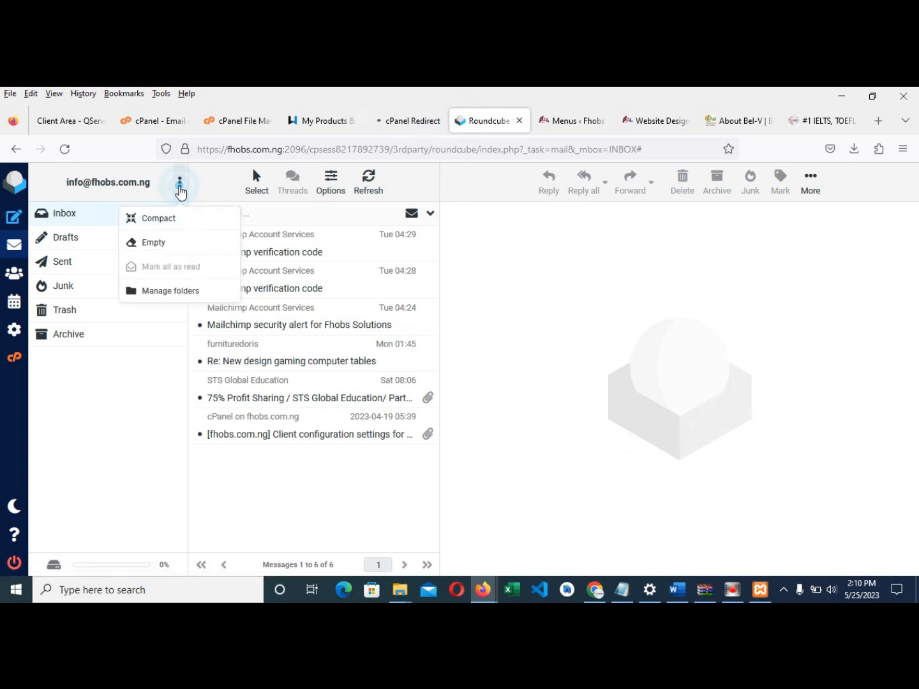
{"action": "left_click", "coordinate": [592, 377]}
{"action": "left_click", "coordinate": [399, 121]}
{"action": "left_click", "coordinate": [498, 123]}
{"action": "left_click", "coordinate": [517, 122]}
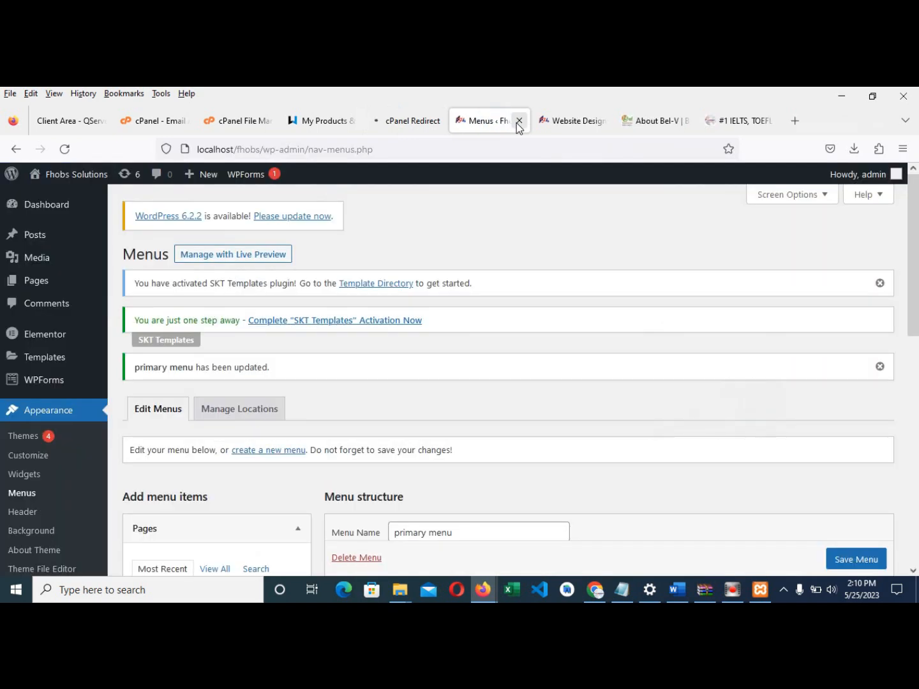
{"action": "left_click", "coordinate": [460, 123]}
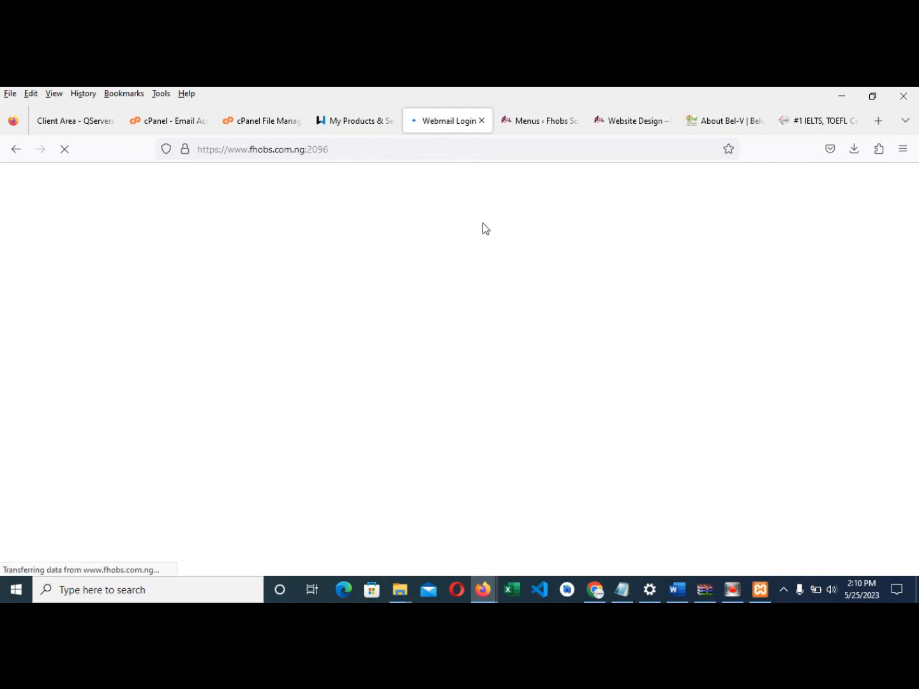
{"action": "left_click", "coordinate": [642, 354]}
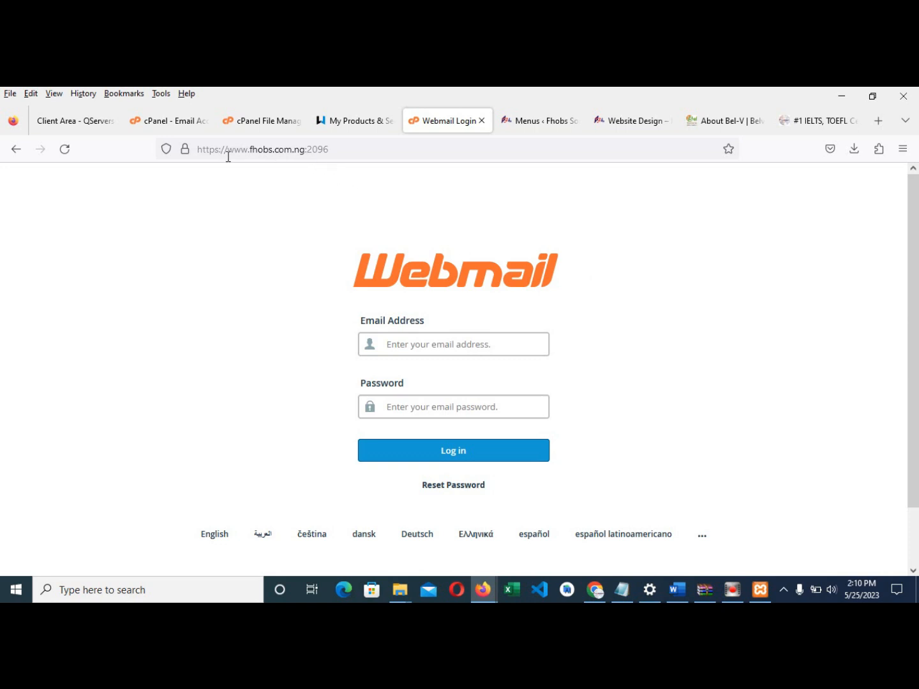
{"action": "mouse_move", "coordinate": [192, 155]}
{"action": "left_click", "coordinate": [186, 149]}
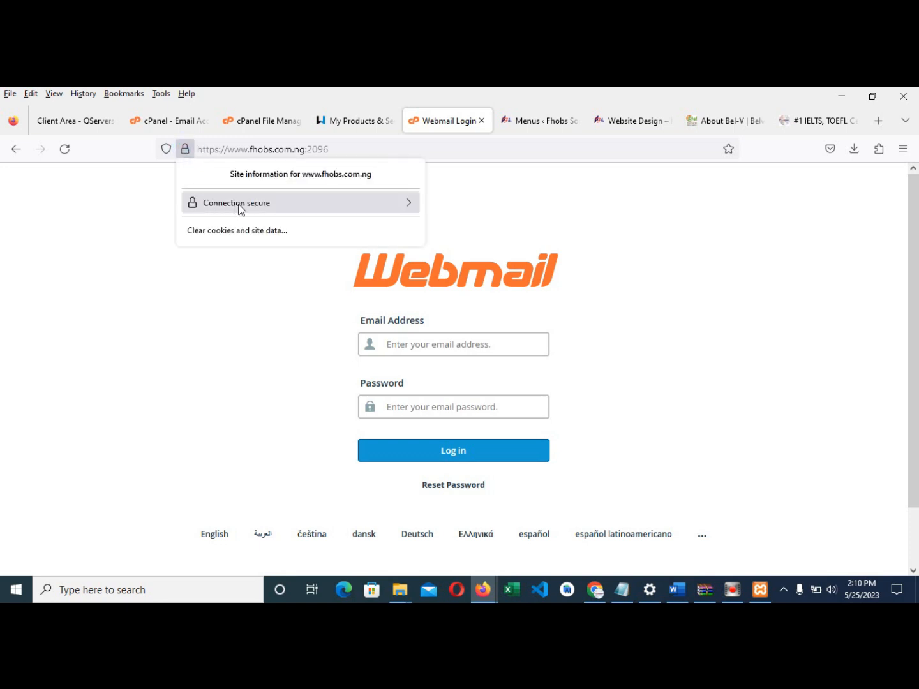
{"action": "left_click", "coordinate": [267, 308]}
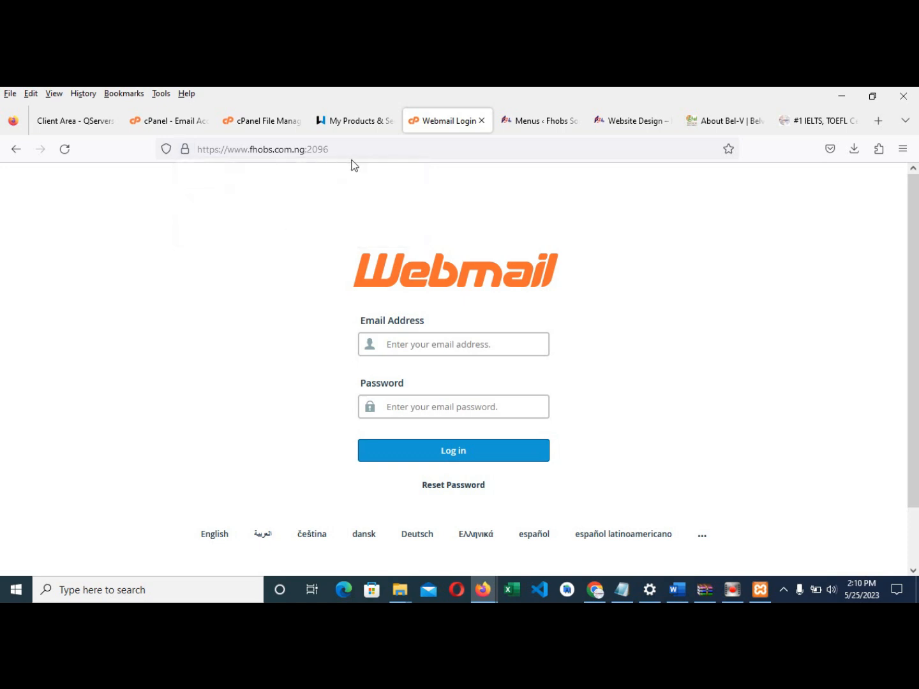
{"action": "left_click", "coordinate": [349, 149]}
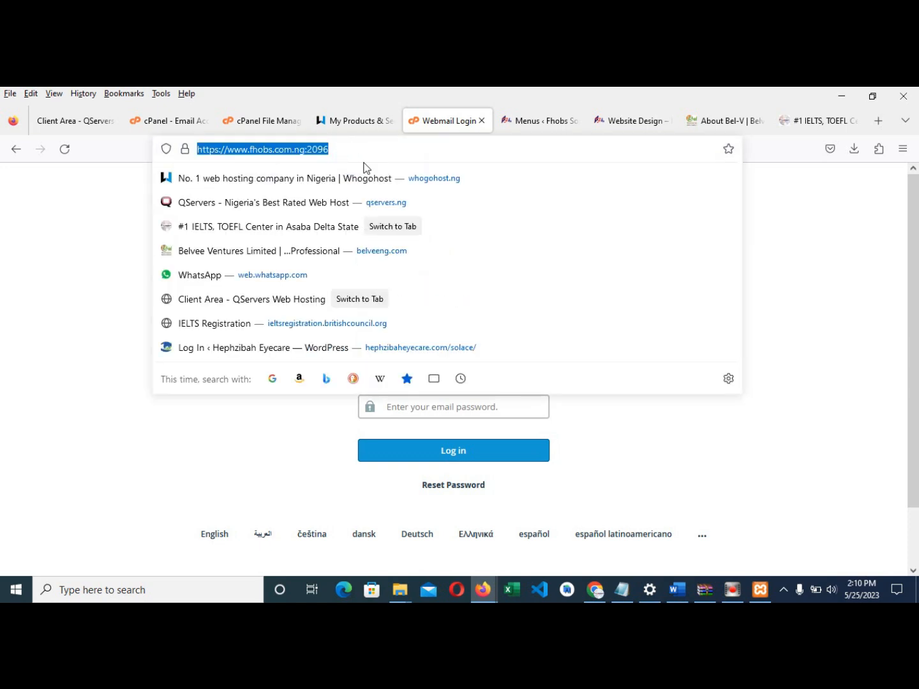
{"action": "left_click", "coordinate": [531, 120]}
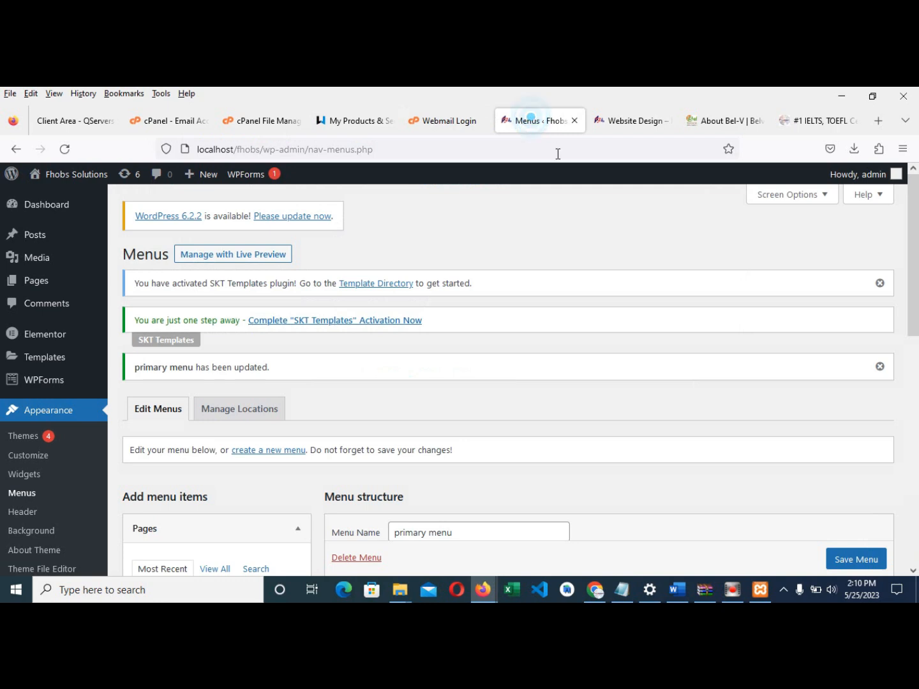
{"action": "scroll", "coordinate": [445, 408], "scroll_direction": "down", "scroll_amount": 5}
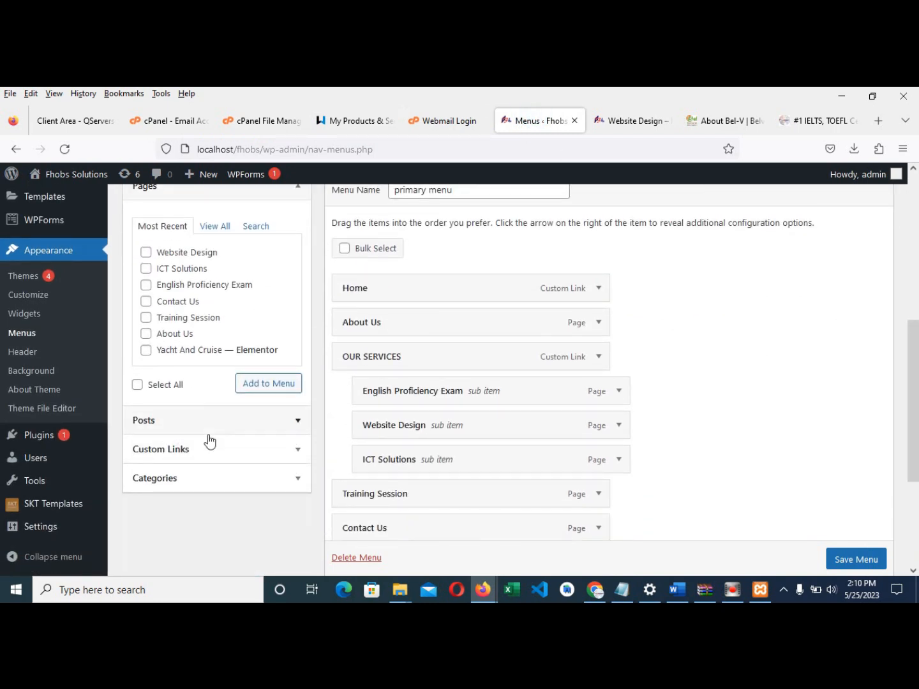
{"action": "left_click", "coordinate": [197, 449]}
{"action": "left_click", "coordinate": [238, 286]}
{"action": "key", "text": "ctrl+v"}
{"action": "left_click", "coordinate": [223, 318]}
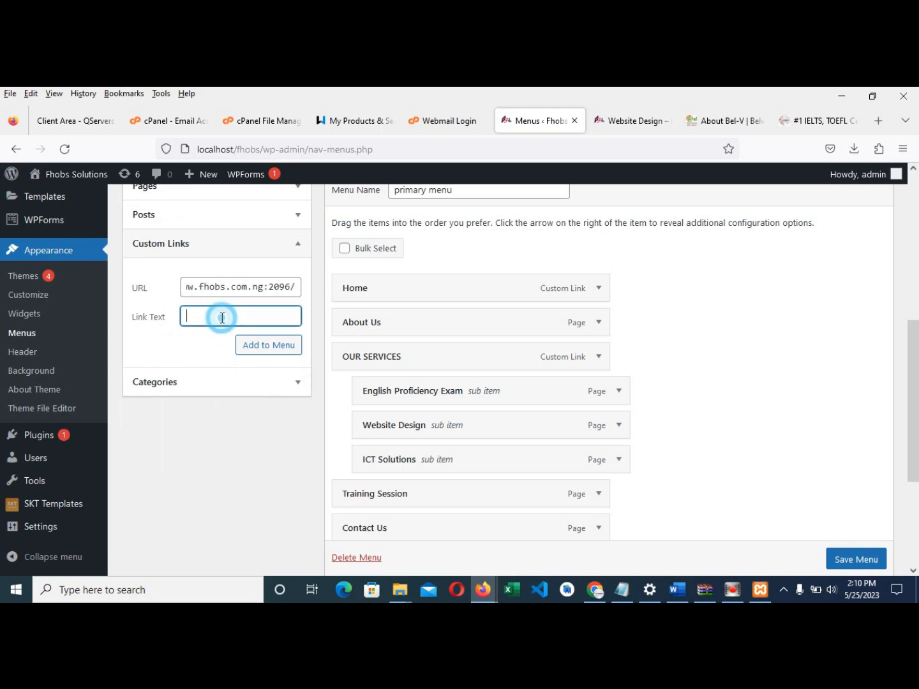
{"action": "type", "text": "AdminMailis"}
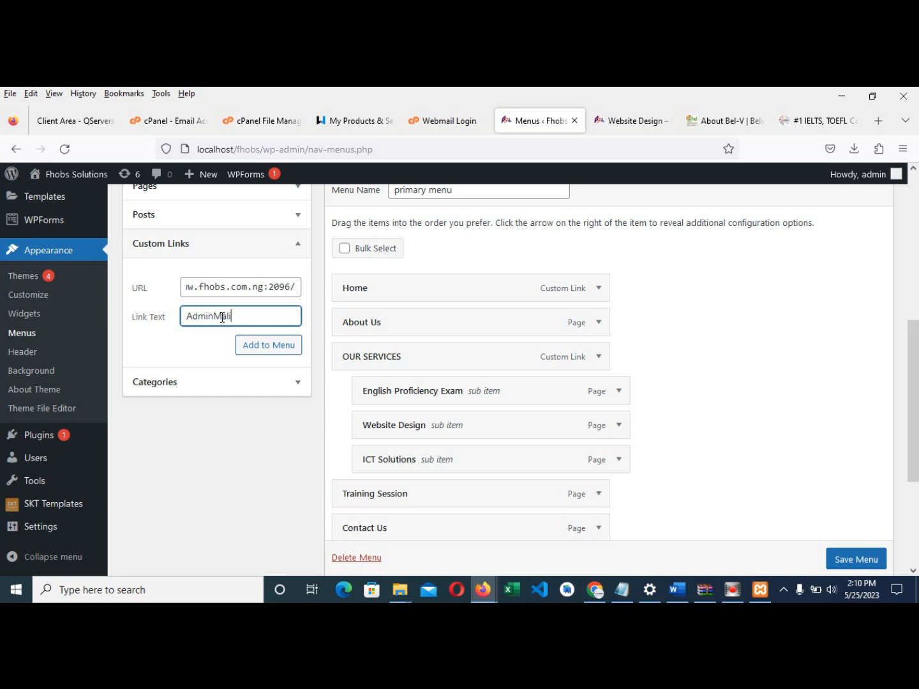
{"action": "left_click", "coordinate": [279, 346]}
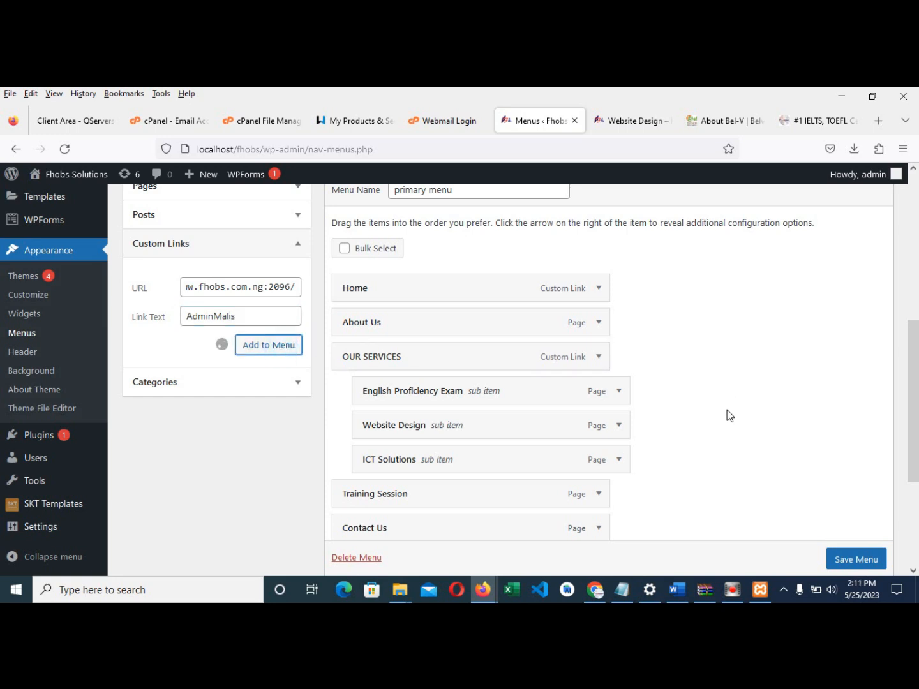
{"action": "scroll", "coordinate": [575, 382], "scroll_direction": "down", "scroll_amount": 3}
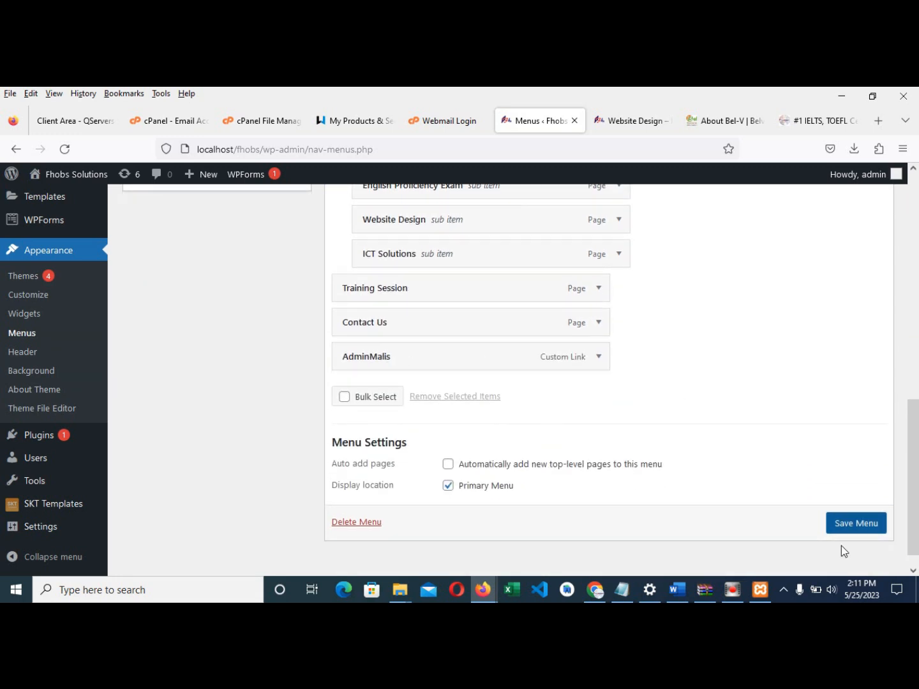
{"action": "left_click", "coordinate": [854, 522]}
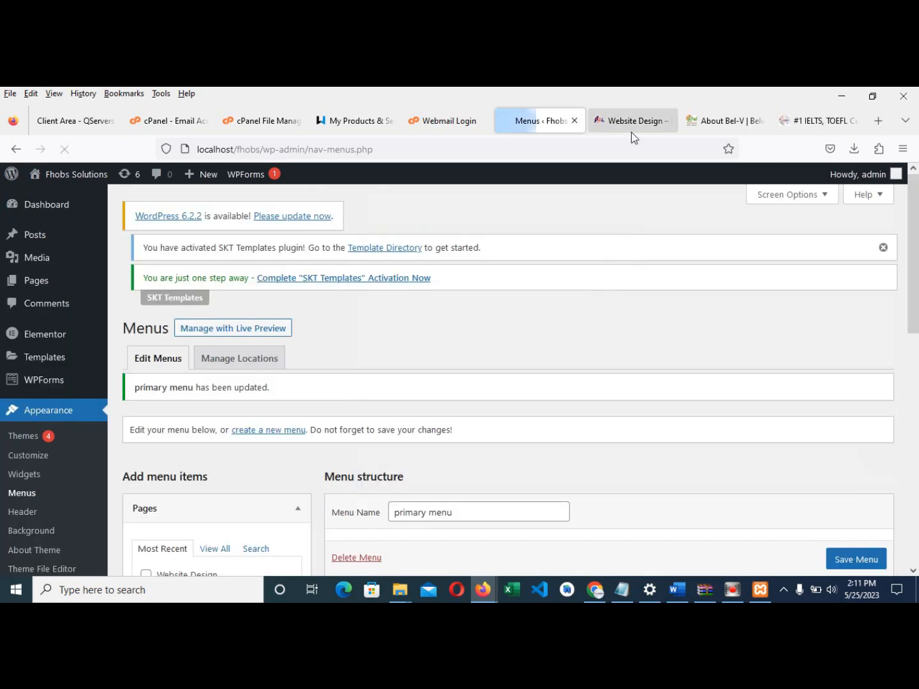
- Reload the live Website Design page to show AdminMalis in the navigation, and close the Webmail login page
{"action": "left_click", "coordinate": [630, 121]}
{"action": "left_click", "coordinate": [72, 151]}
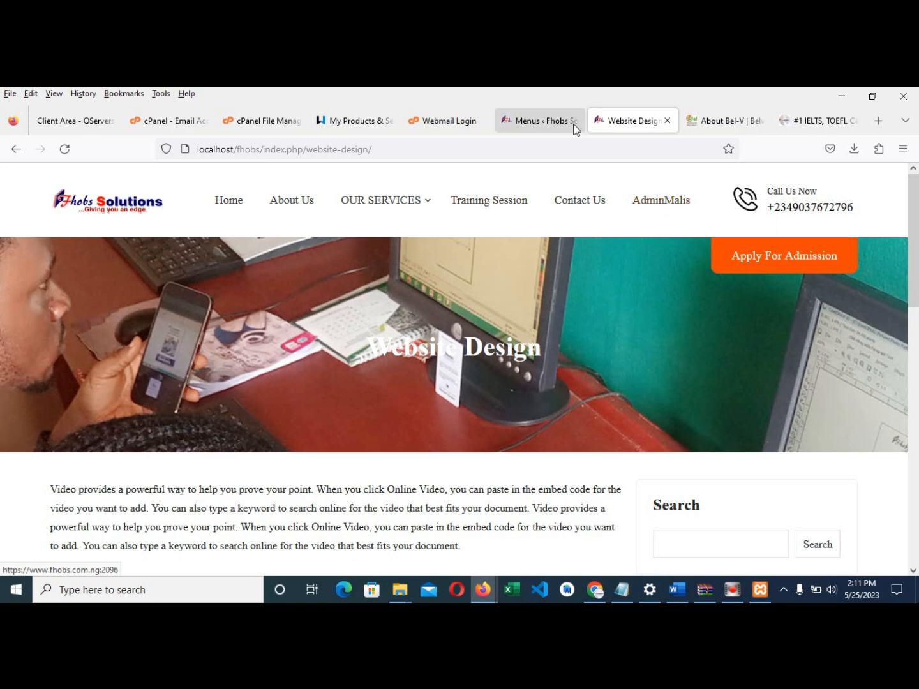
{"action": "left_click", "coordinate": [539, 128]}
{"action": "left_click", "coordinate": [635, 128]}
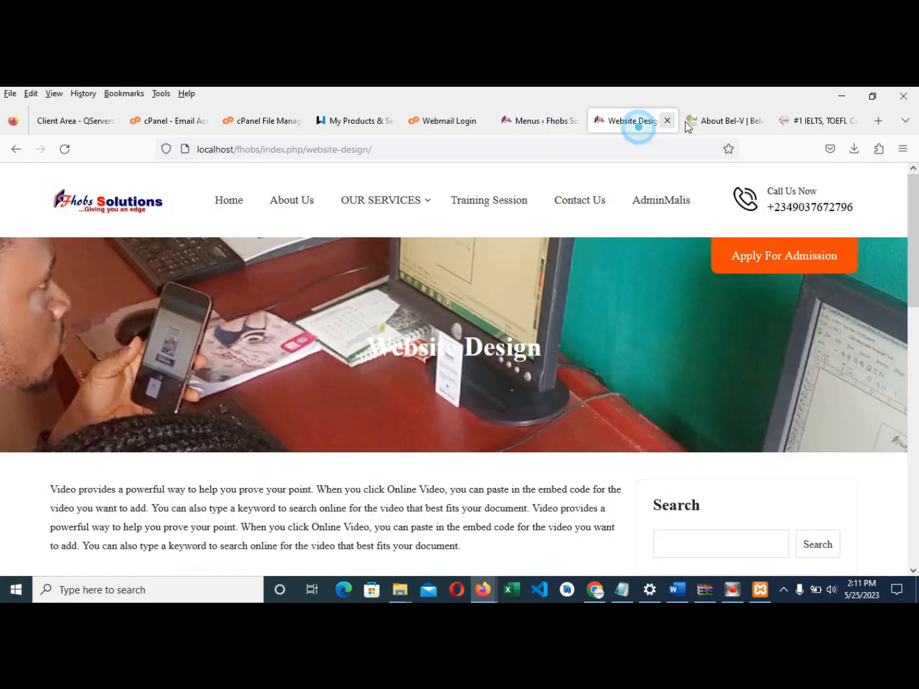
{"action": "left_click", "coordinate": [434, 122]}
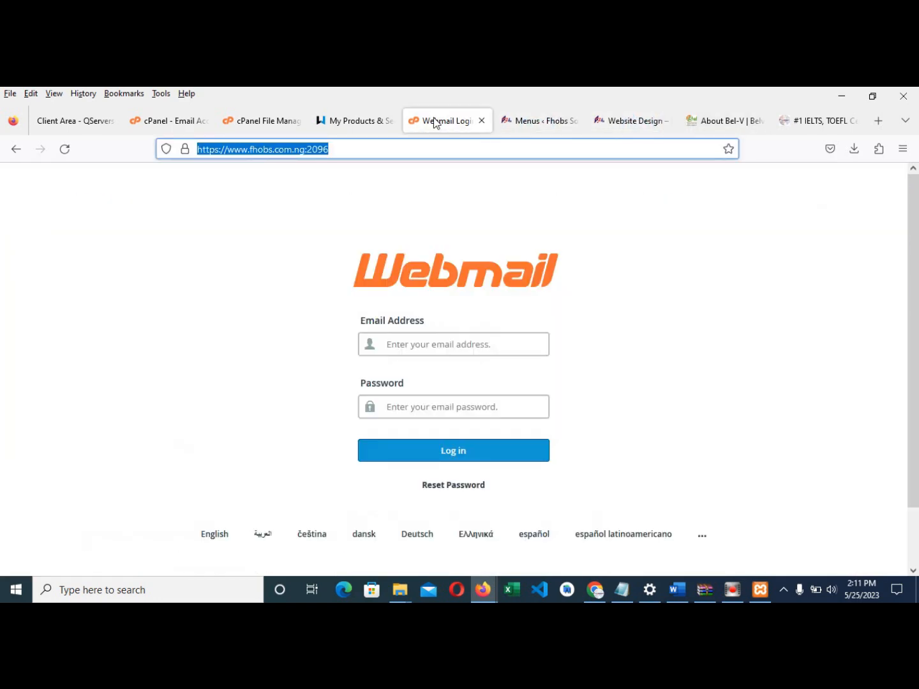
{"action": "left_click", "coordinate": [482, 121]}
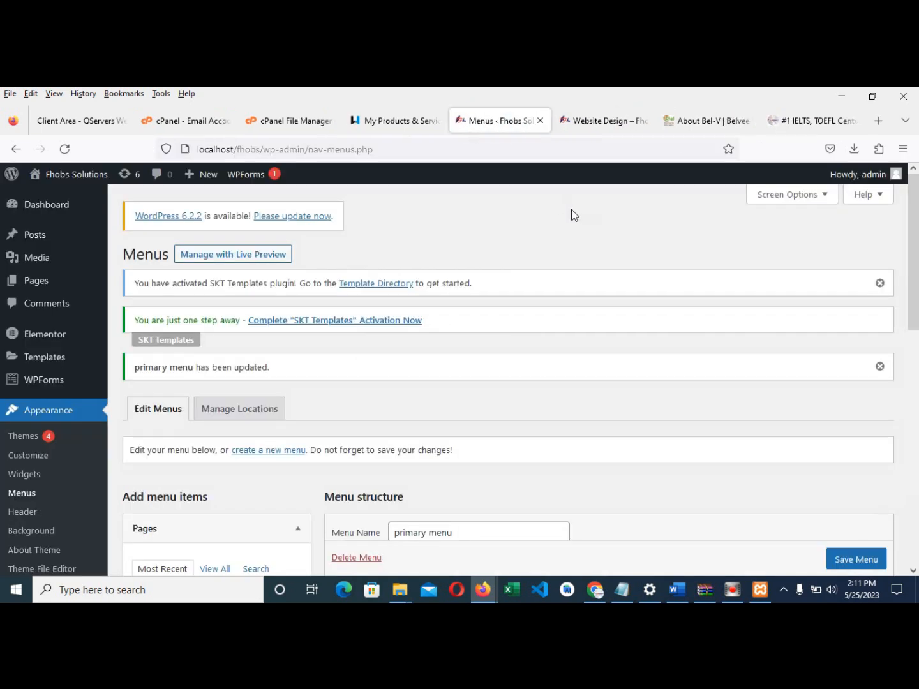
{"action": "left_click", "coordinate": [580, 121]}
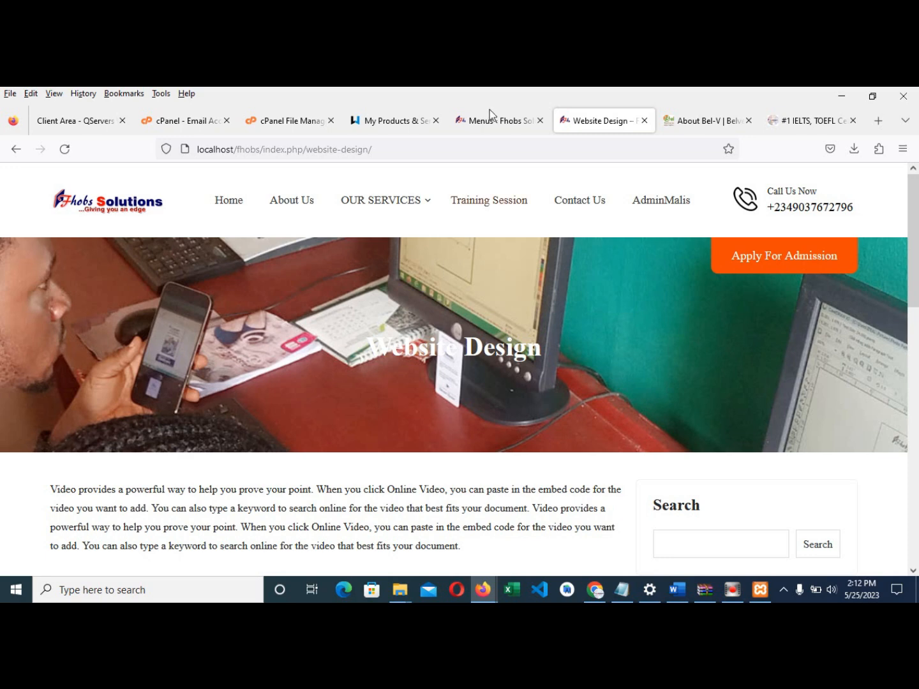
- Scroll through the live Website Design page, then return to the WordPress Menus admin page
{"action": "left_click", "coordinate": [469, 120]}
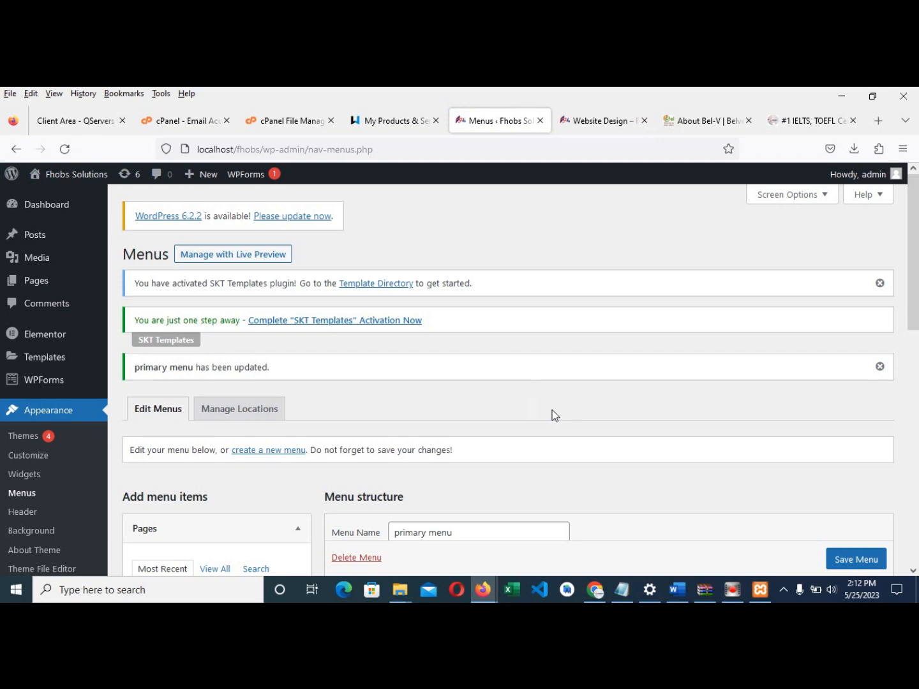
{"action": "left_click", "coordinate": [592, 124]}
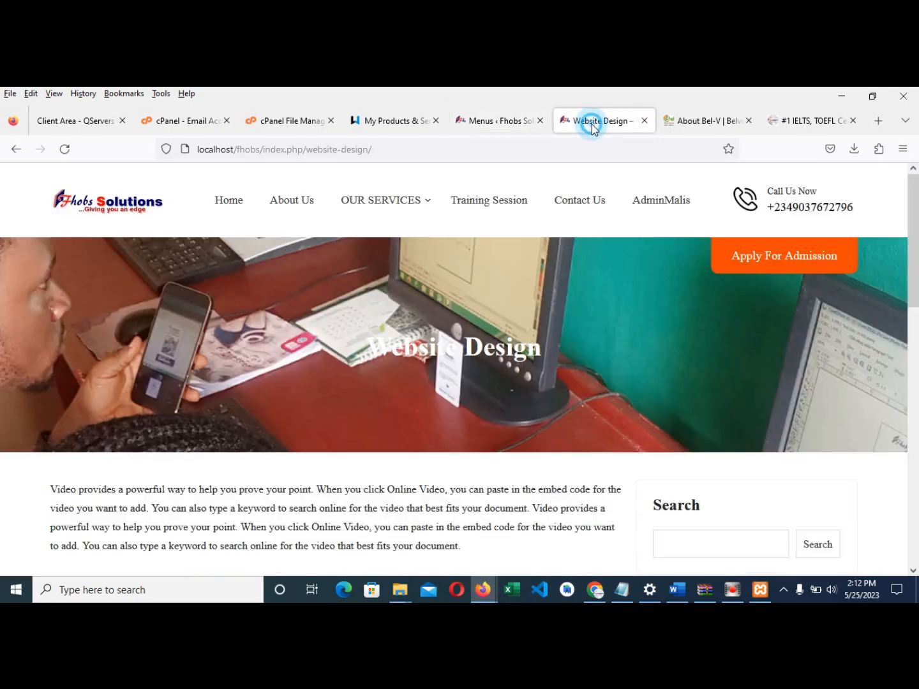
{"action": "scroll", "coordinate": [503, 371], "scroll_direction": "down", "scroll_amount": 4}
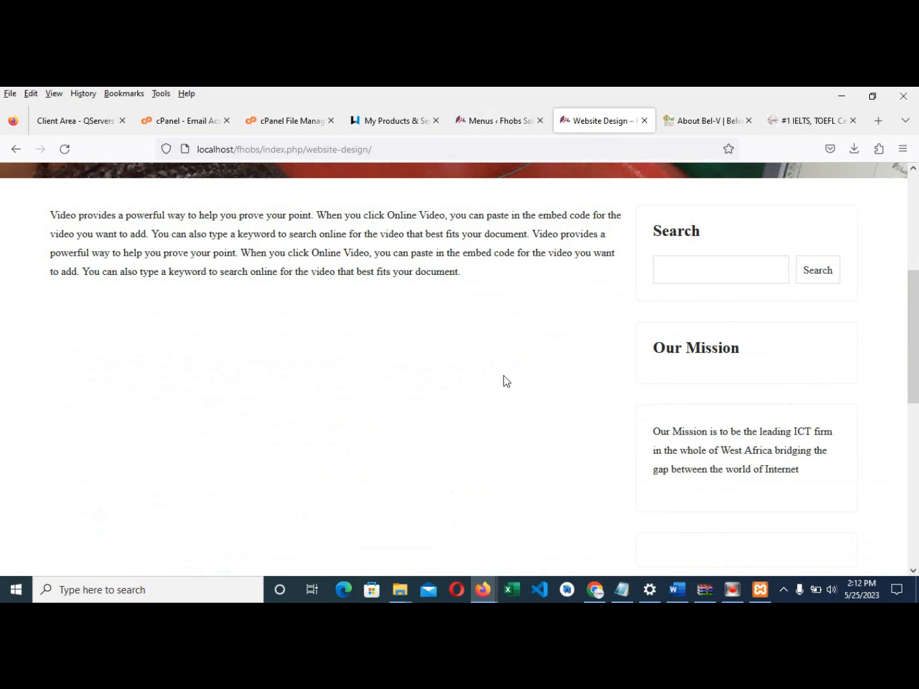
{"action": "scroll", "coordinate": [503, 350], "scroll_direction": "up", "scroll_amount": 3}
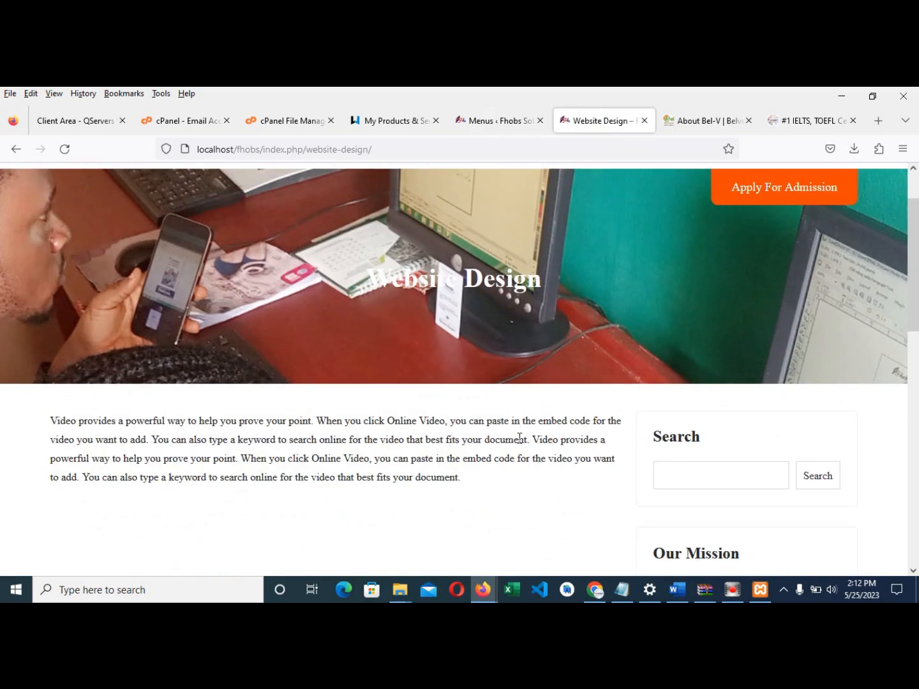
{"action": "scroll", "coordinate": [505, 403], "scroll_direction": "up", "scroll_amount": 1}
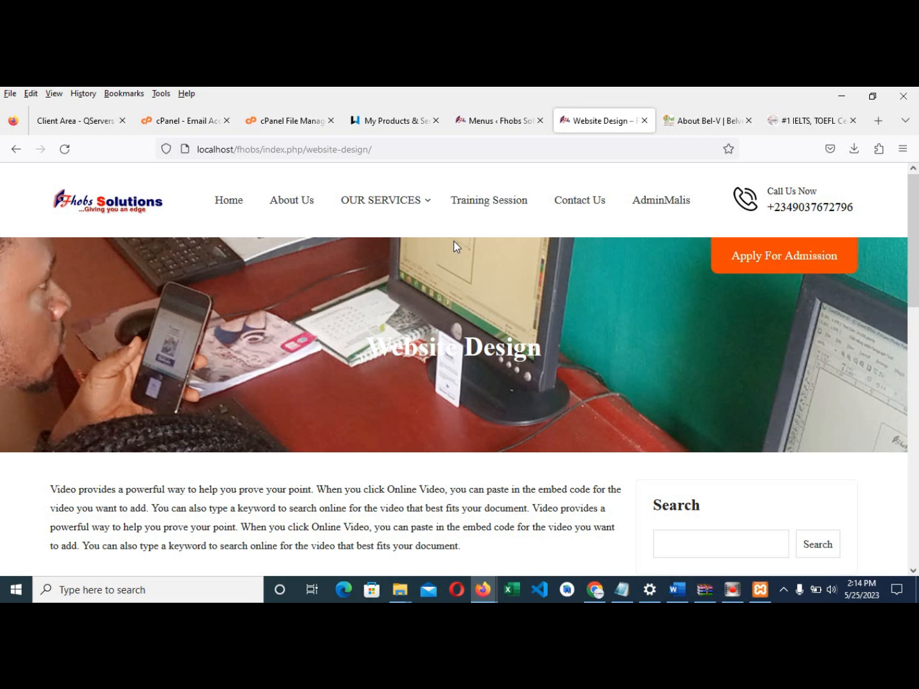
{"action": "scroll", "coordinate": [428, 319], "scroll_direction": "down", "scroll_amount": 3}
{"action": "scroll", "coordinate": [458, 394], "scroll_direction": "up", "scroll_amount": 2}
{"action": "scroll", "coordinate": [458, 400], "scroll_direction": "up", "scroll_amount": 1}
{"action": "left_click", "coordinate": [462, 120]}
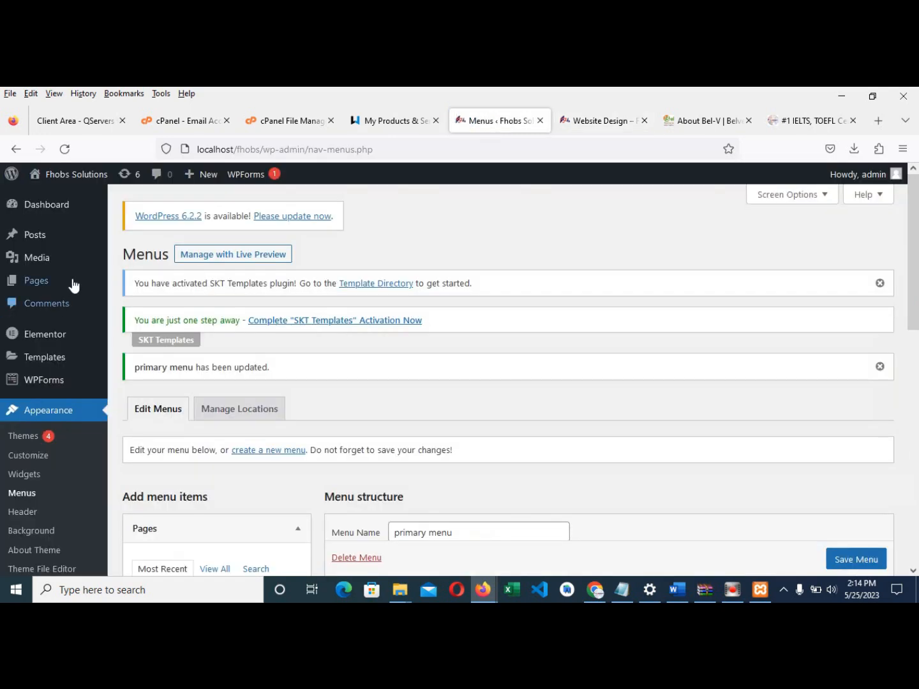
{"action": "scroll", "coordinate": [121, 322], "scroll_direction": "down", "scroll_amount": 1}
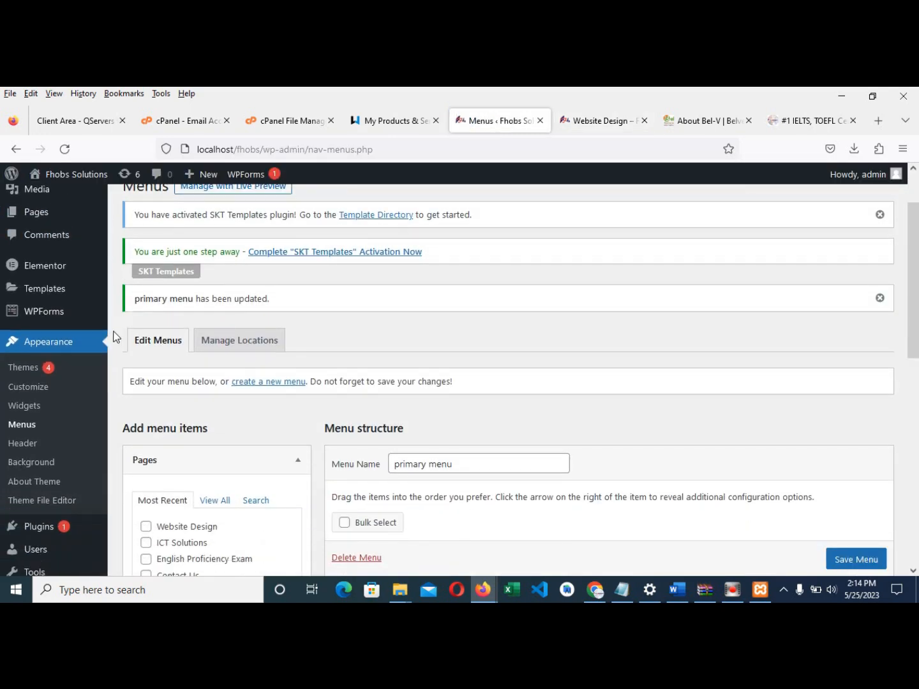
{"action": "scroll", "coordinate": [99, 354], "scroll_direction": "up", "scroll_amount": 1}
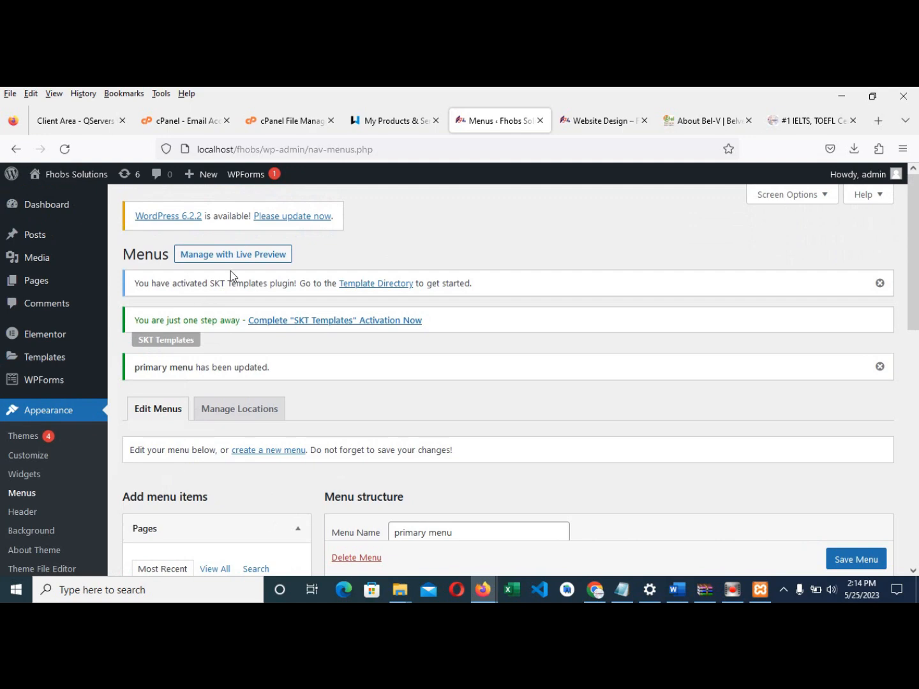
{"action": "left_click", "coordinate": [559, 125]}
{"action": "scroll", "coordinate": [529, 419], "scroll_direction": "down", "scroll_amount": 2}
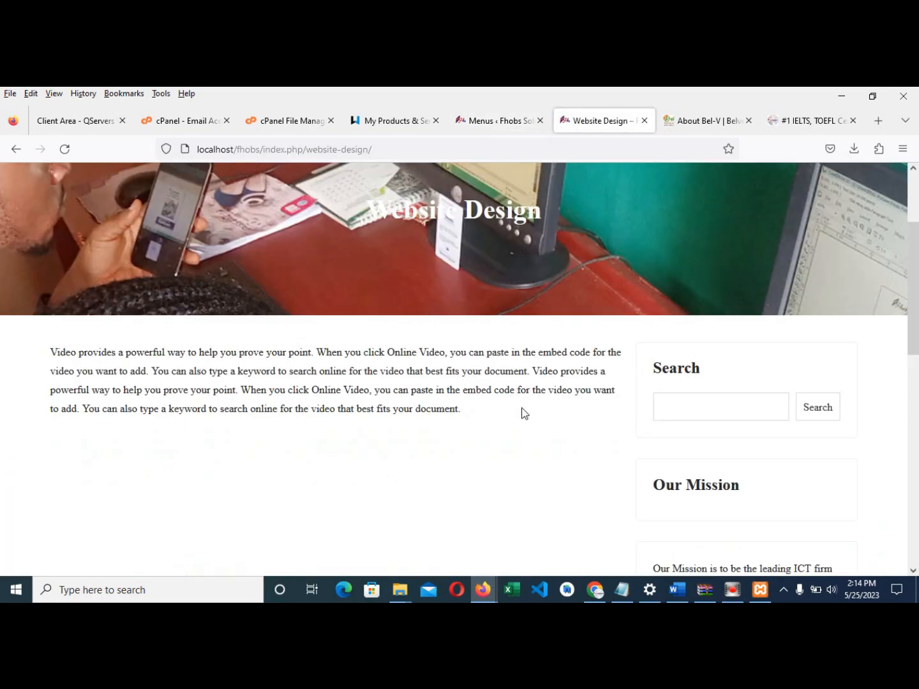
{"action": "scroll", "coordinate": [503, 383], "scroll_direction": "up", "scroll_amount": 2}
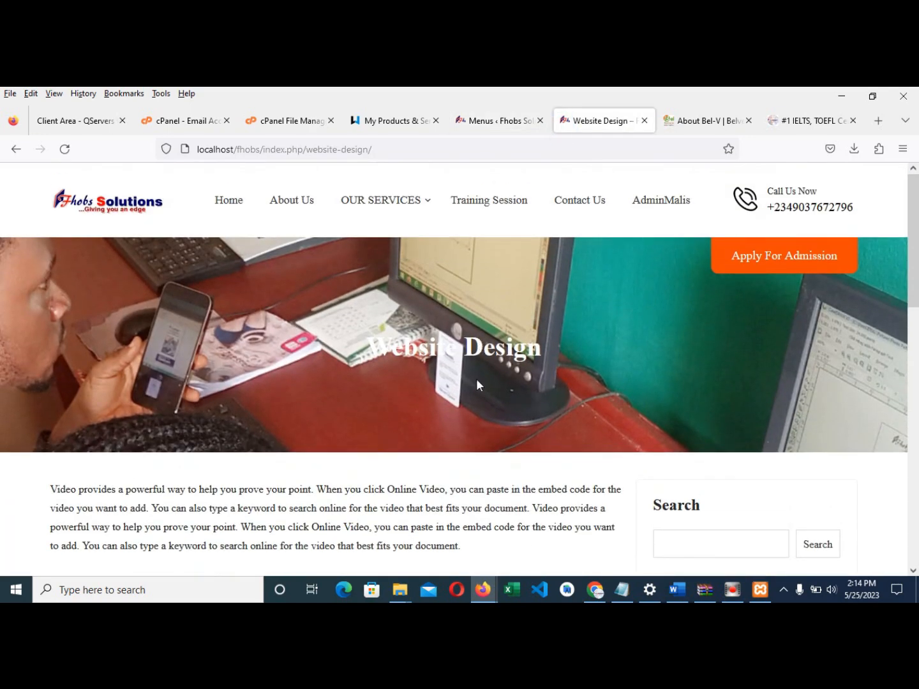
{"action": "scroll", "coordinate": [477, 383], "scroll_direction": "down", "scroll_amount": 1}
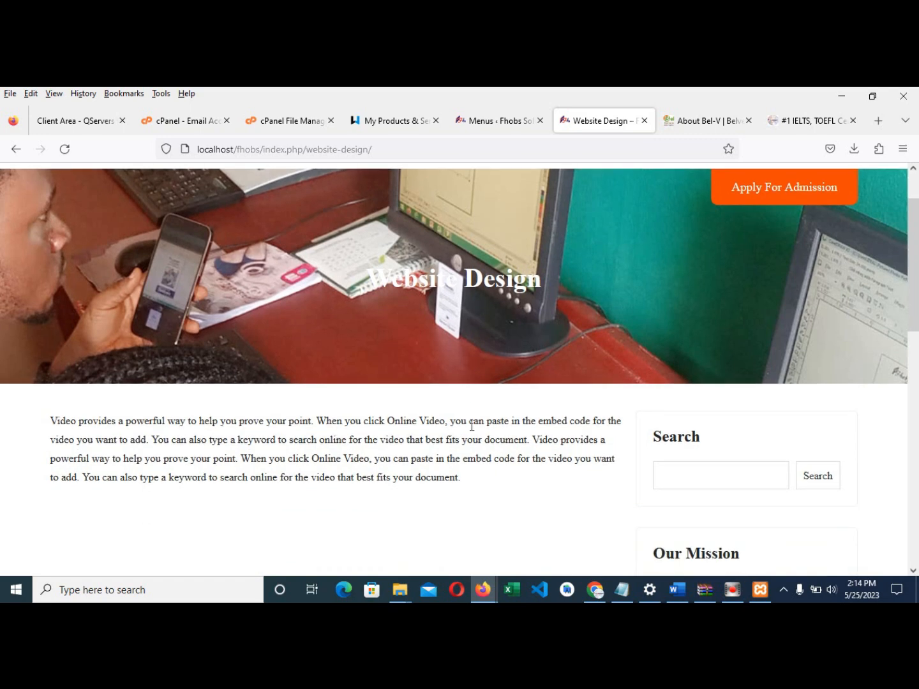
{"action": "scroll", "coordinate": [467, 418], "scroll_direction": "up", "scroll_amount": 1}
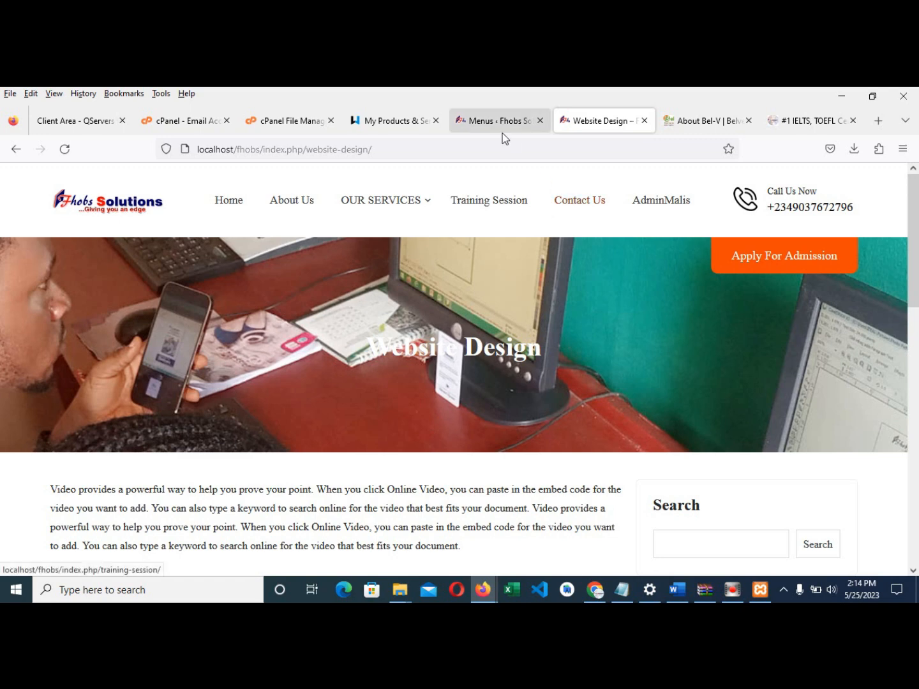
{"action": "left_click", "coordinate": [490, 119]}
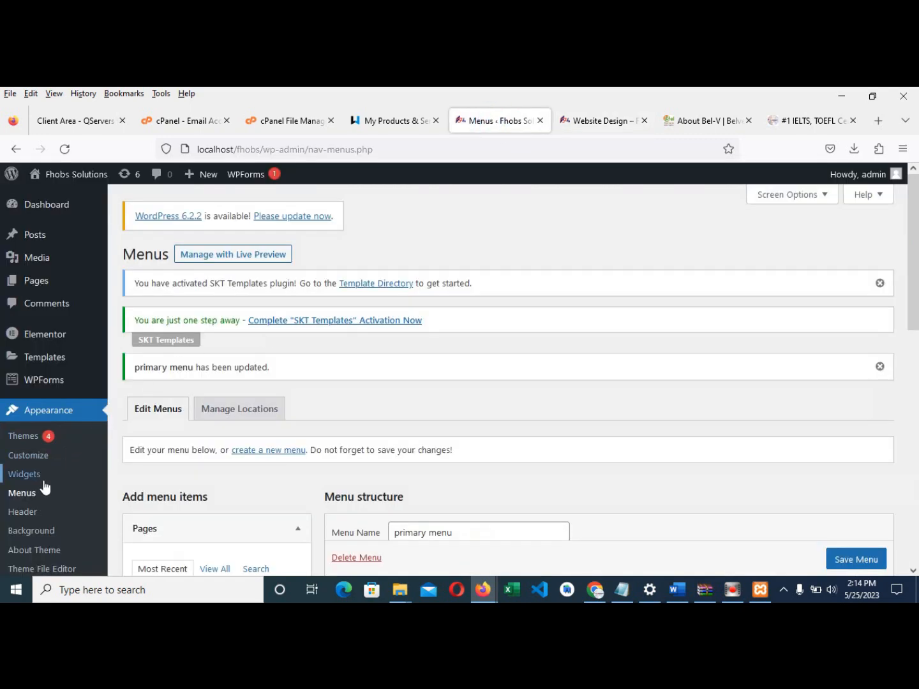
{"action": "scroll", "coordinate": [46, 480], "scroll_direction": "down", "scroll_amount": 2}
{"action": "scroll", "coordinate": [55, 444], "scroll_direction": "down", "scroll_amount": 2}
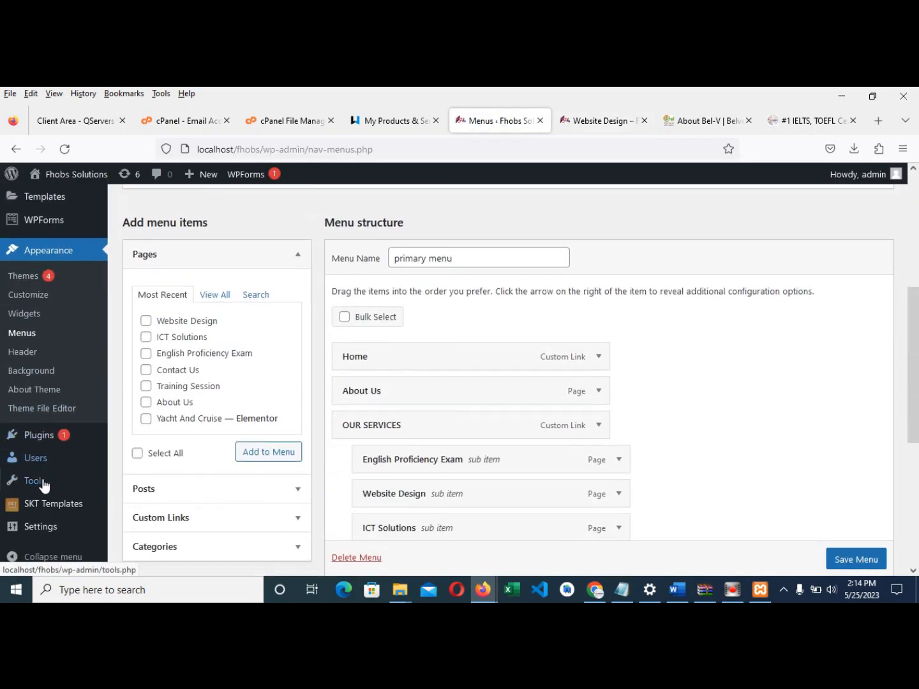
{"action": "mouse_move", "coordinate": [40, 465]}
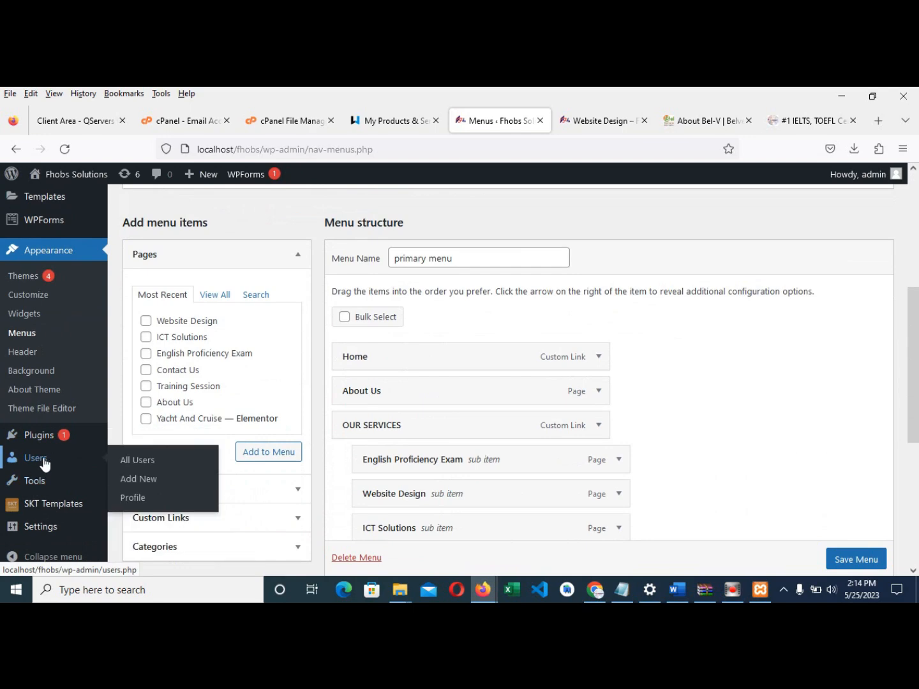
{"action": "left_click", "coordinate": [729, 123]}
- Dismiss the address suggestions, glance at Website Design and the hosting products list, then return to About Bel-V
{"action": "scroll", "coordinate": [380, 332], "scroll_direction": "up", "scroll_amount": 10}
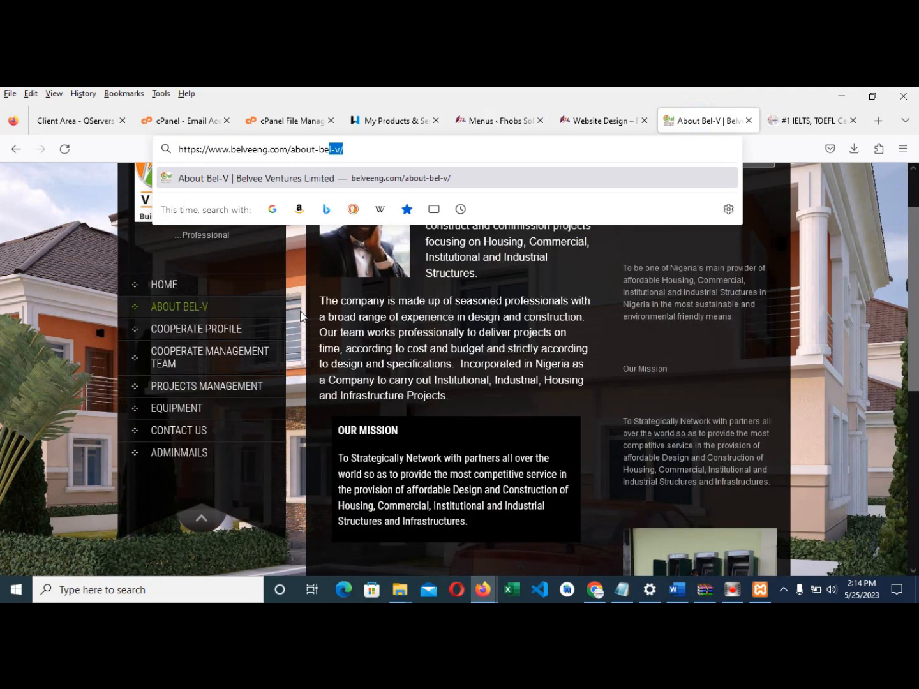
{"action": "left_click", "coordinate": [849, 251]}
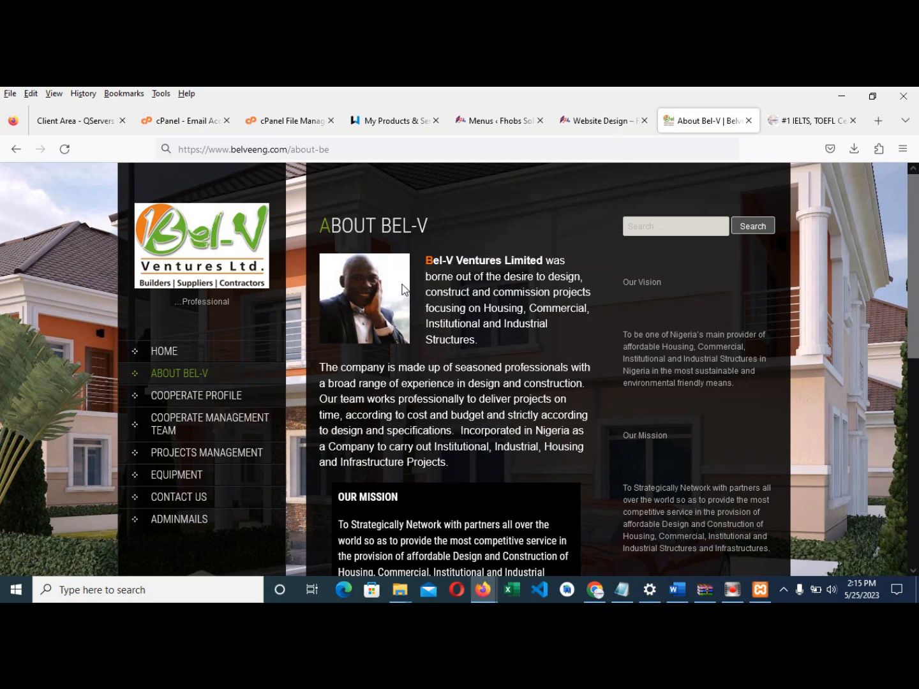
{"action": "left_click", "coordinate": [591, 121]}
{"action": "left_click", "coordinate": [707, 120]}
{"action": "left_click", "coordinate": [361, 122]}
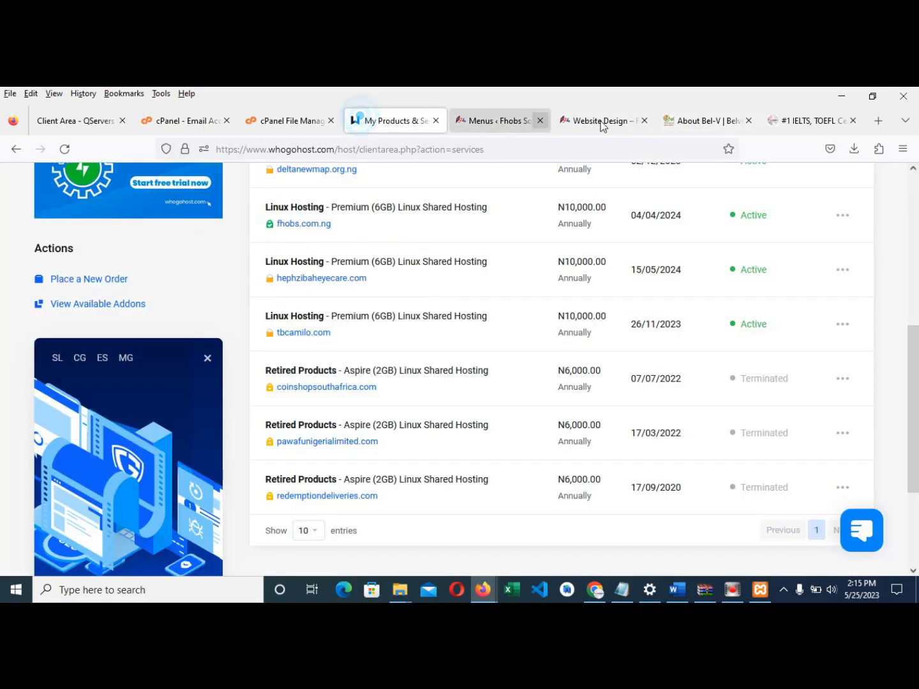
{"action": "left_click", "coordinate": [580, 122]}
{"action": "left_click", "coordinate": [706, 123]}
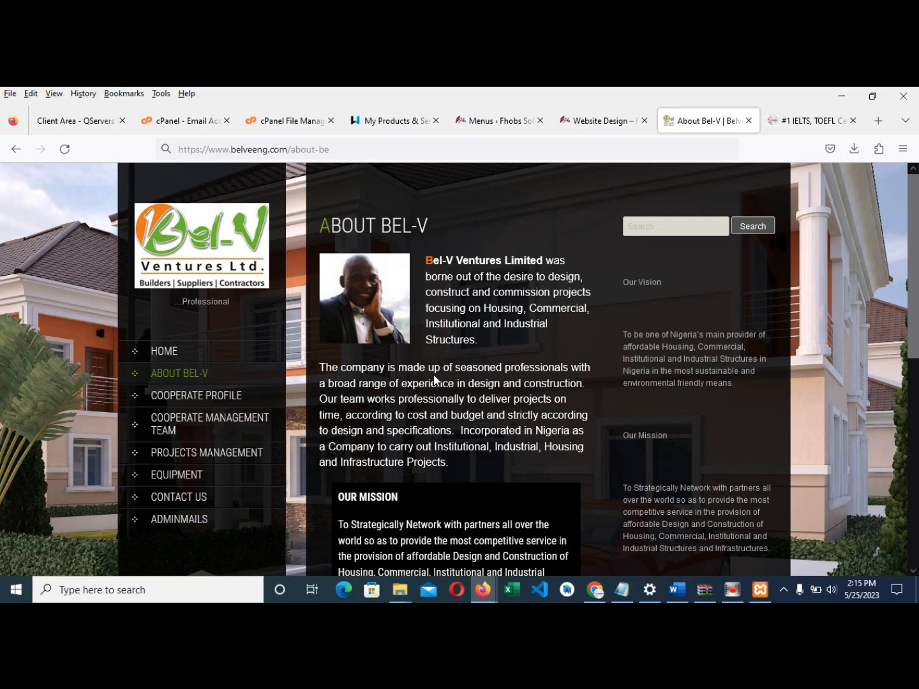
{"action": "left_click", "coordinate": [804, 121]}
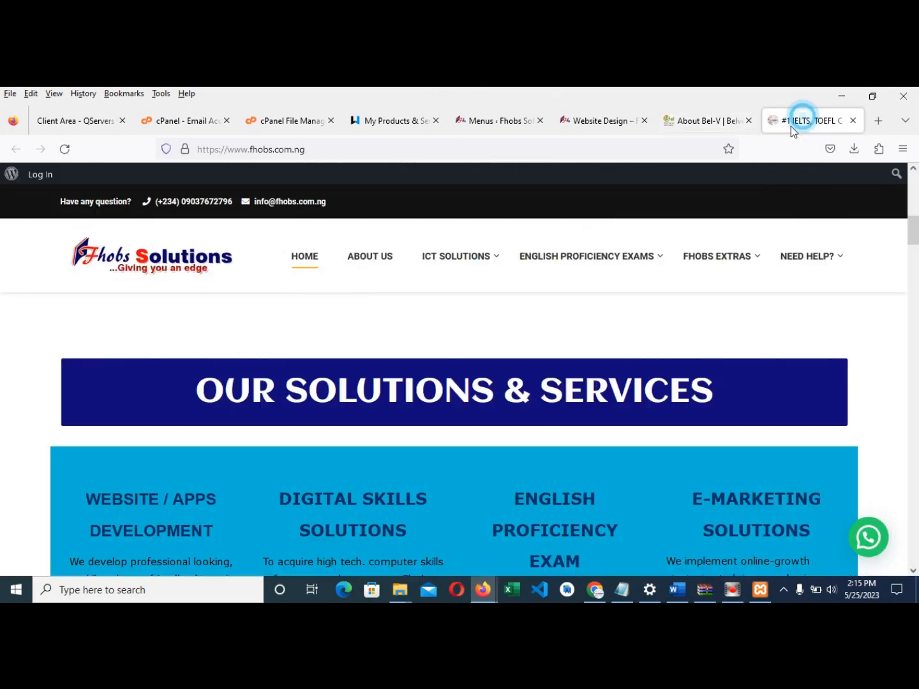
{"action": "scroll", "coordinate": [568, 331], "scroll_direction": "down", "scroll_amount": 3}
{"action": "scroll", "coordinate": [613, 318], "scroll_direction": "up", "scroll_amount": 3}
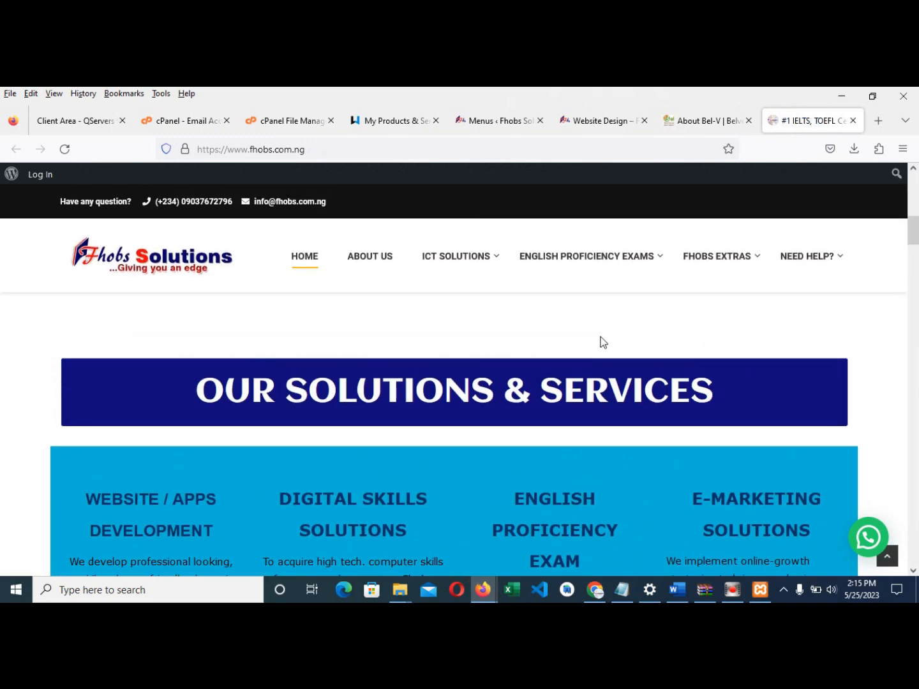
{"action": "scroll", "coordinate": [379, 291], "scroll_direction": "up", "scroll_amount": 1}
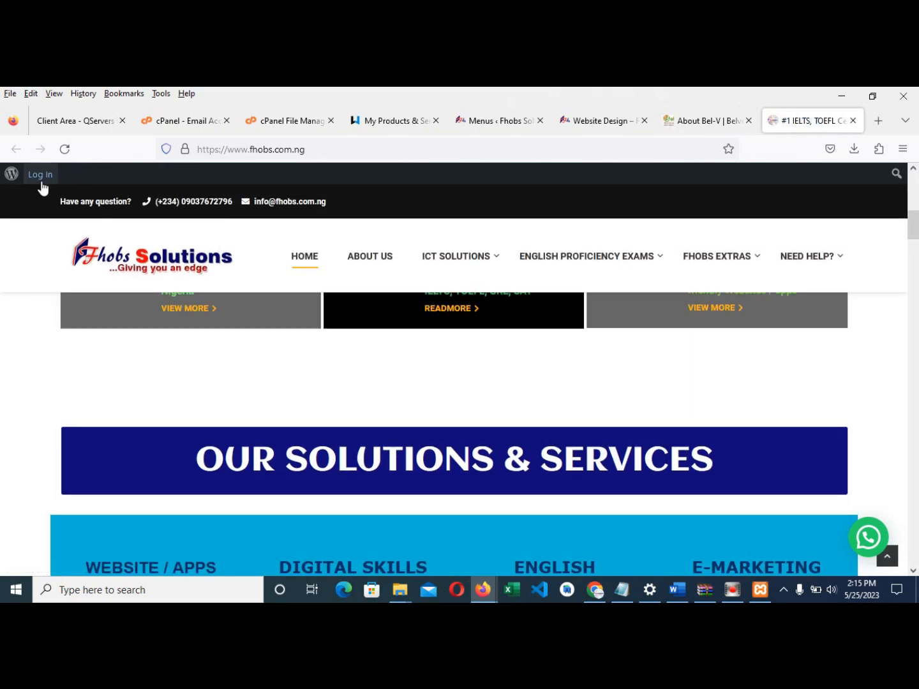
{"action": "scroll", "coordinate": [751, 307], "scroll_direction": "down", "scroll_amount": 7}
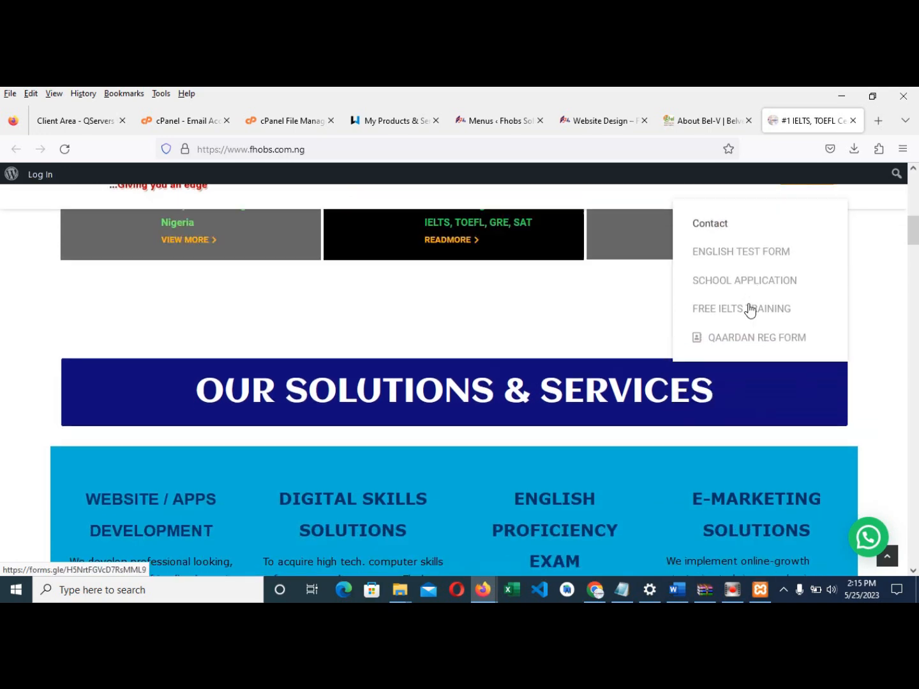
{"action": "scroll", "coordinate": [600, 371], "scroll_direction": "down", "scroll_amount": 9}
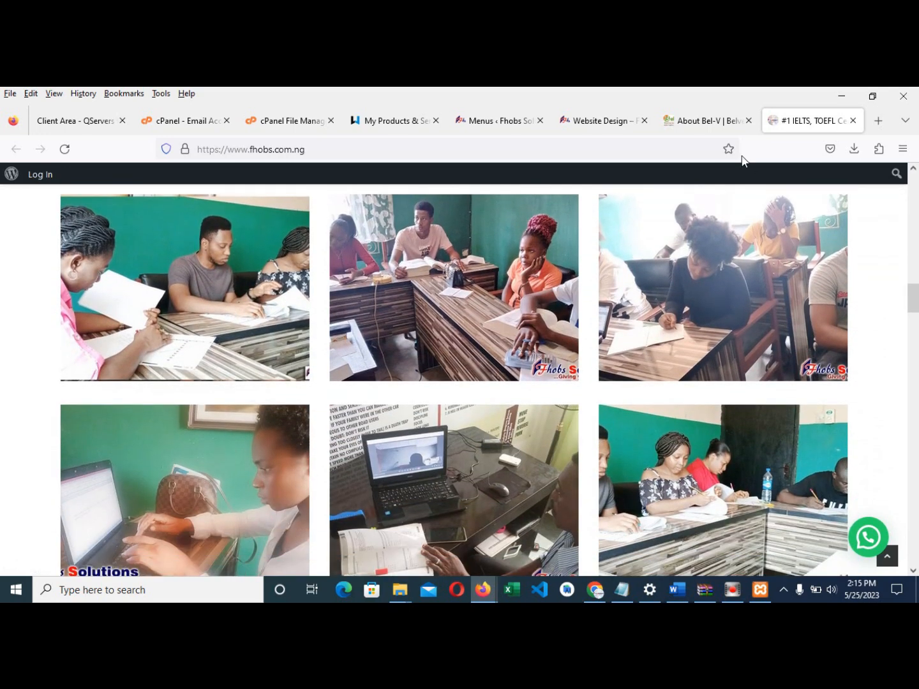
- Compare the Bel-V About page, the WordPress menu structure and the local Website Design page's menu
{"action": "left_click", "coordinate": [702, 121]}
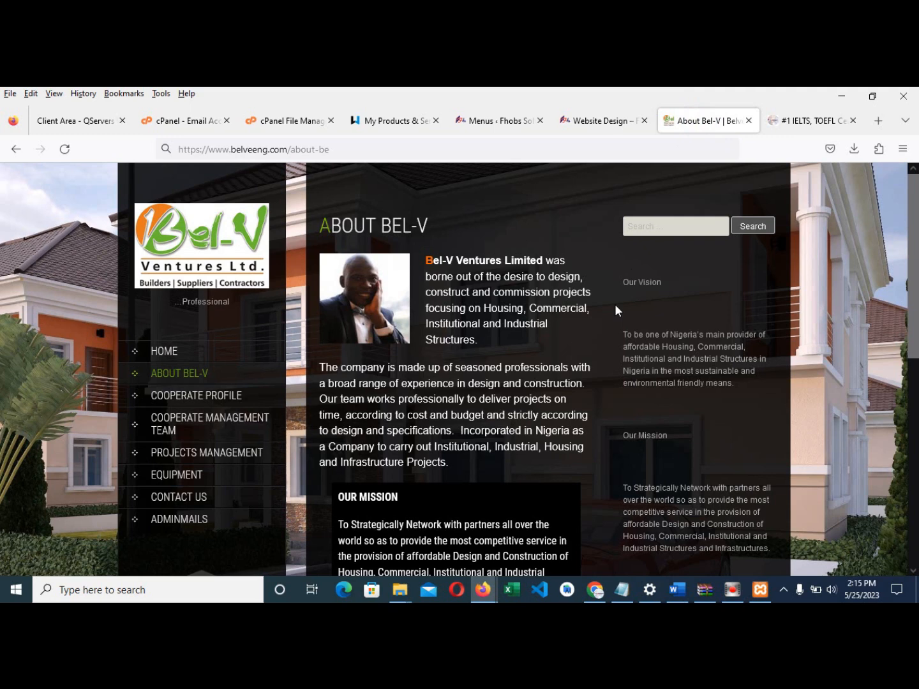
{"action": "left_click", "coordinate": [615, 115]}
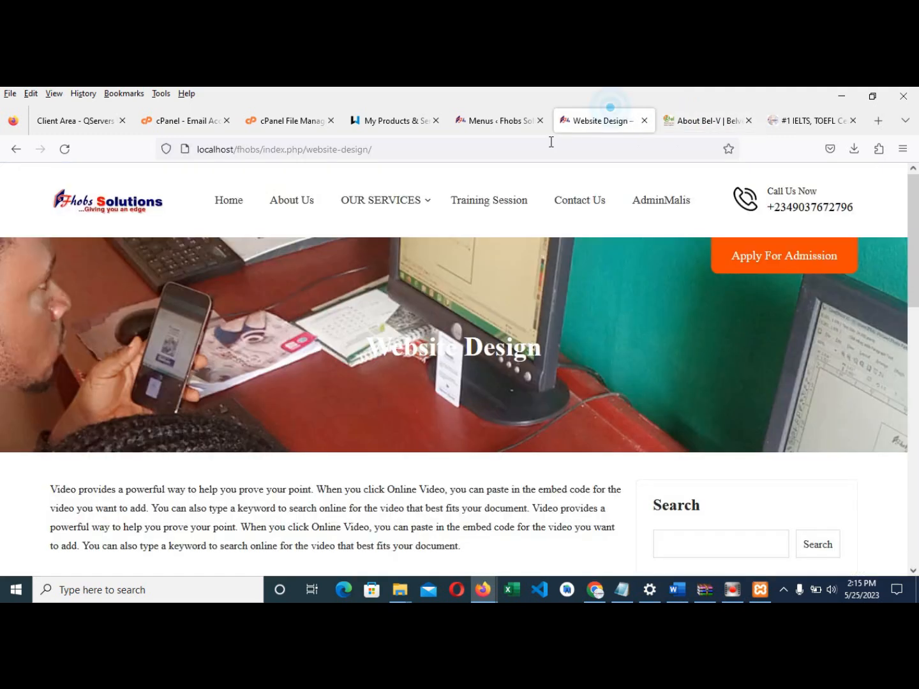
{"action": "left_click", "coordinate": [505, 123]}
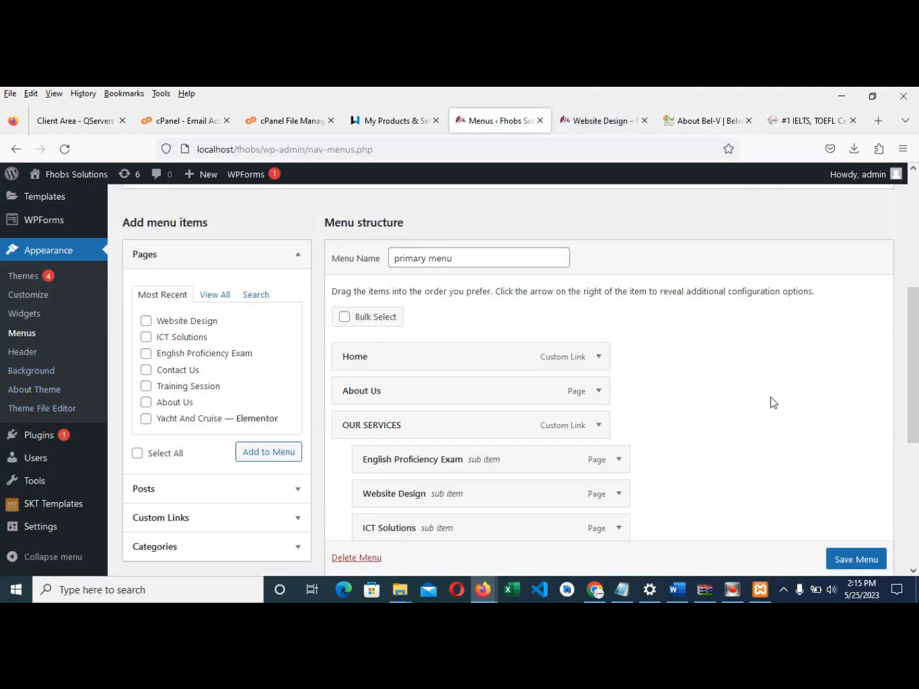
{"action": "left_click", "coordinate": [580, 121]}
{"action": "scroll", "coordinate": [301, 330], "scroll_direction": "down", "scroll_amount": 2}
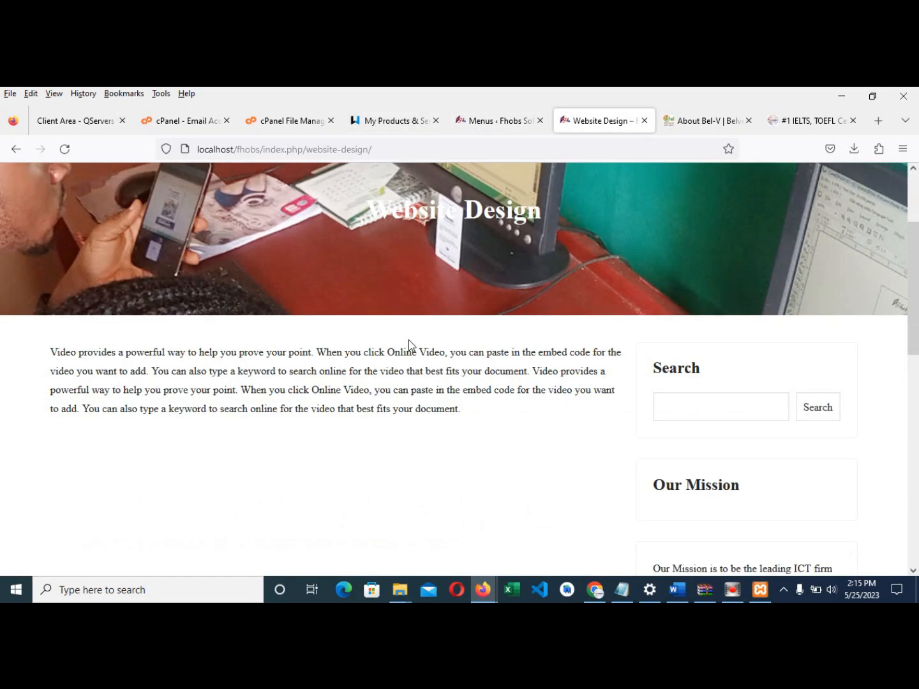
{"action": "scroll", "coordinate": [411, 348], "scroll_direction": "up", "scroll_amount": 2}
- Recheck the menu structure against the site header, then follow AdminMalis to its webmail login
{"action": "left_click", "coordinate": [494, 122]}
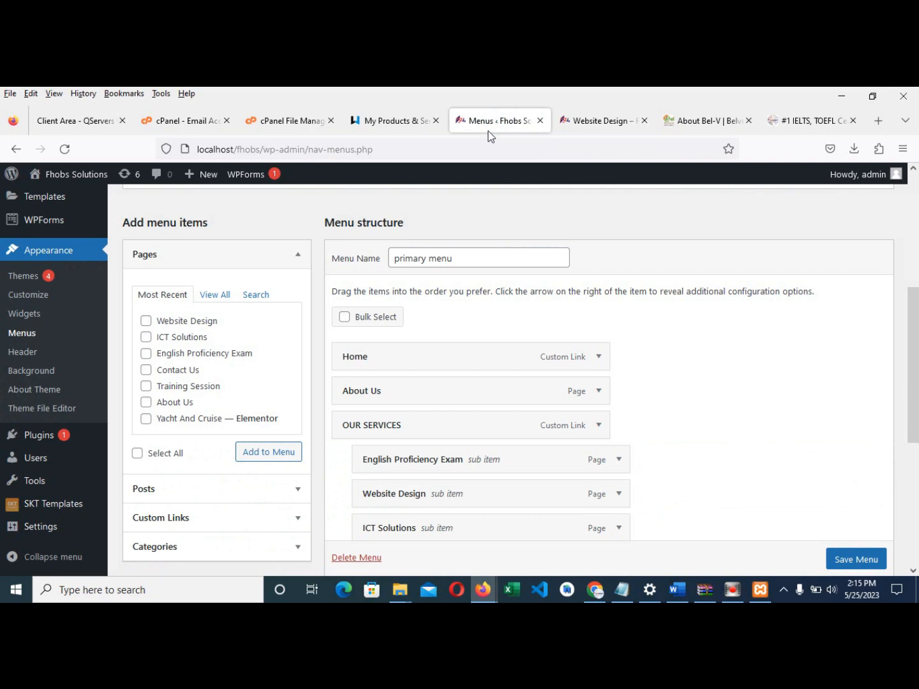
{"action": "scroll", "coordinate": [673, 359], "scroll_direction": "down", "scroll_amount": 5}
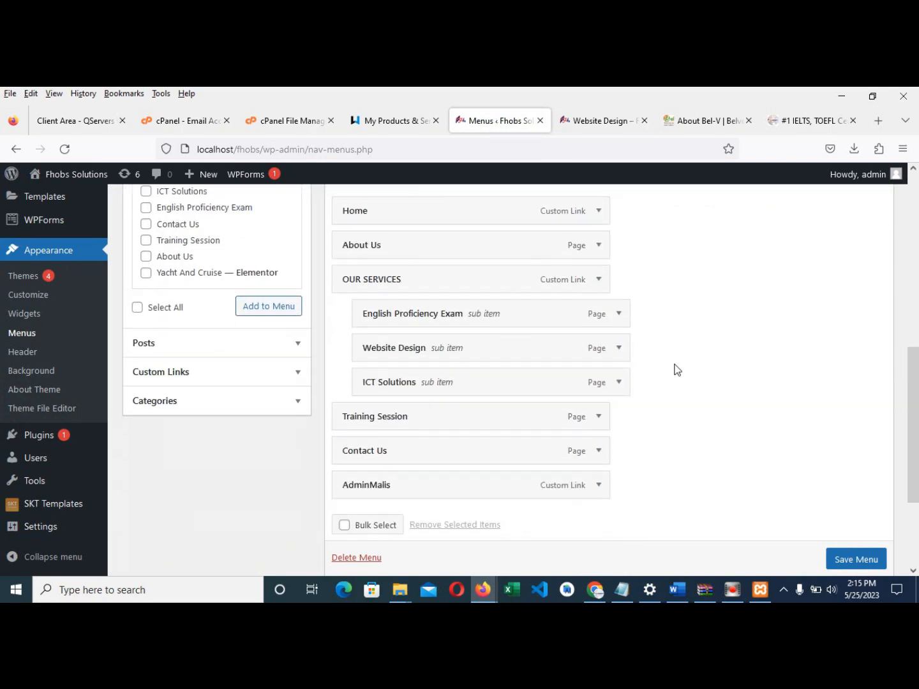
{"action": "scroll", "coordinate": [667, 358], "scroll_direction": "up", "scroll_amount": 3}
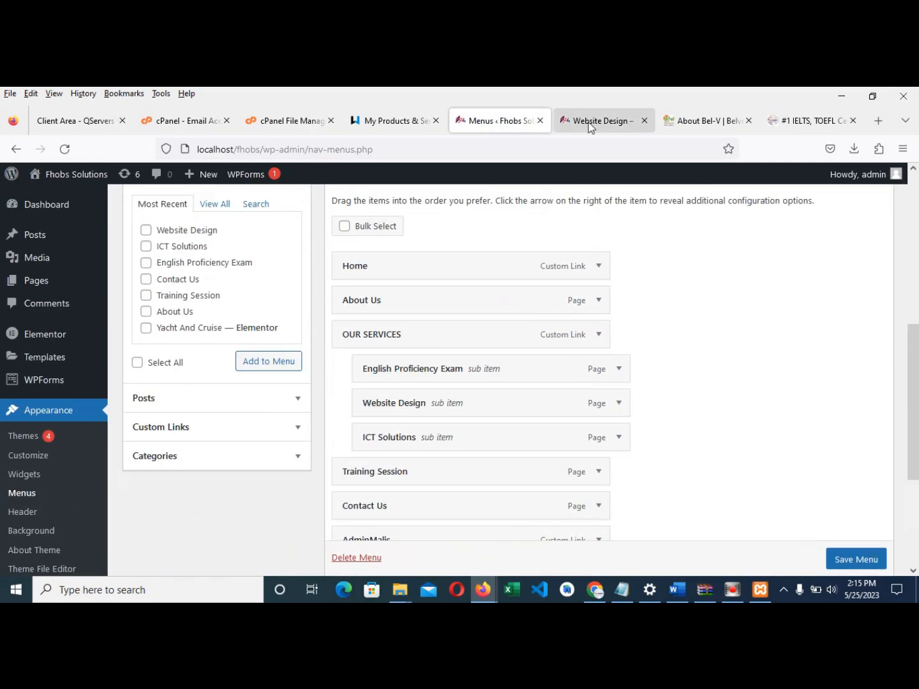
{"action": "left_click", "coordinate": [597, 121]}
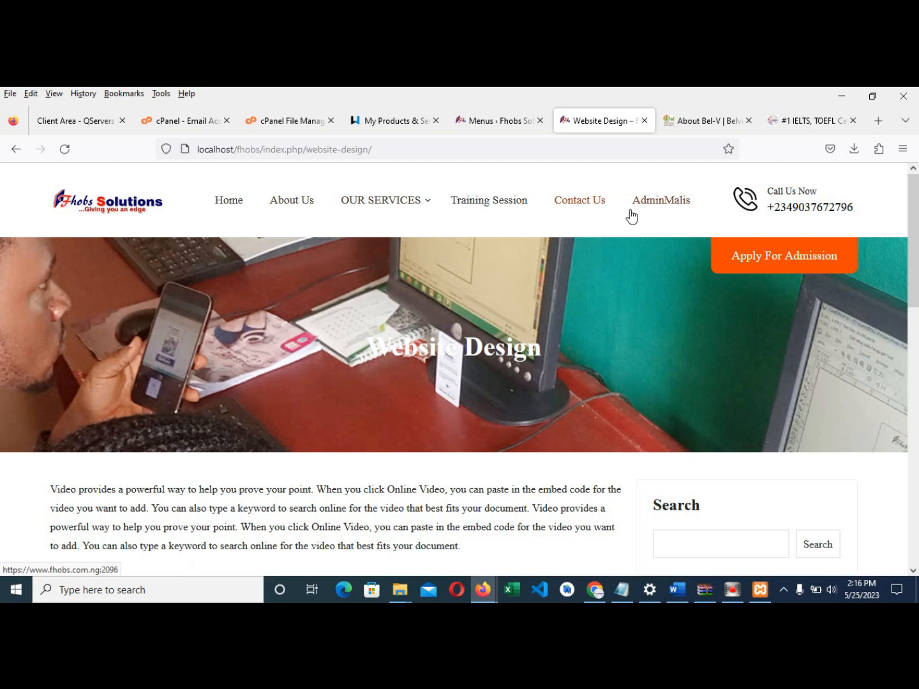
{"action": "left_click", "coordinate": [658, 205]}
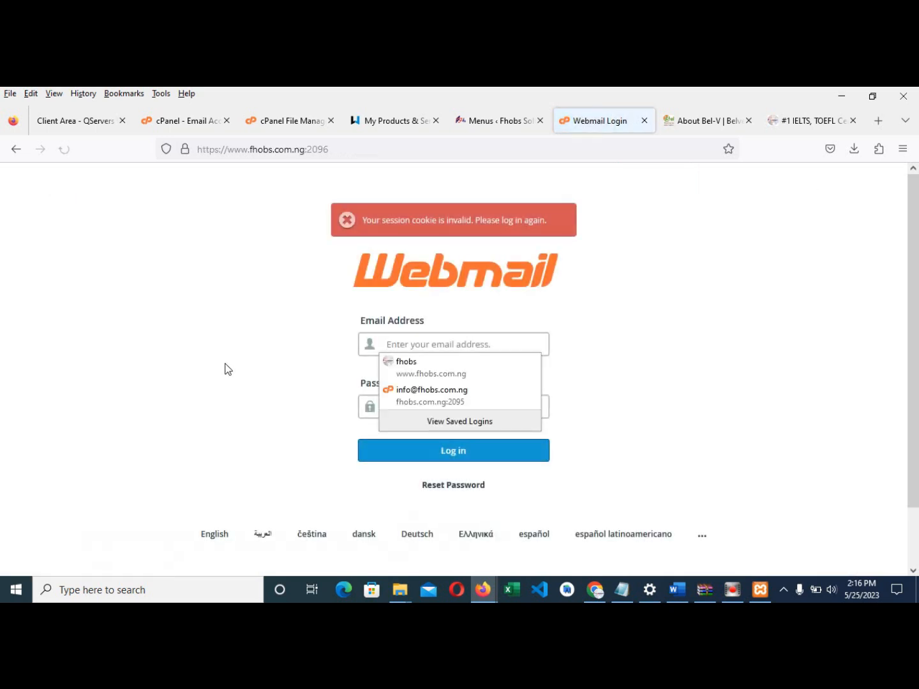
- Fill the Webmail login with the account's email address and a saved password
{"action": "left_click", "coordinate": [478, 349]}
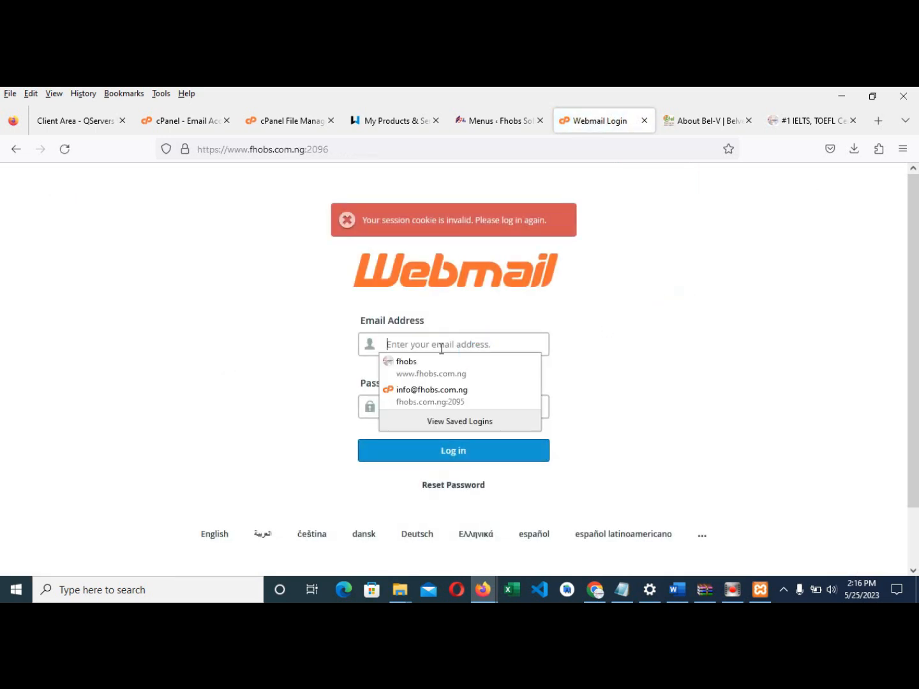
{"action": "left_click", "coordinate": [319, 406]}
{"action": "left_click", "coordinate": [439, 408]}
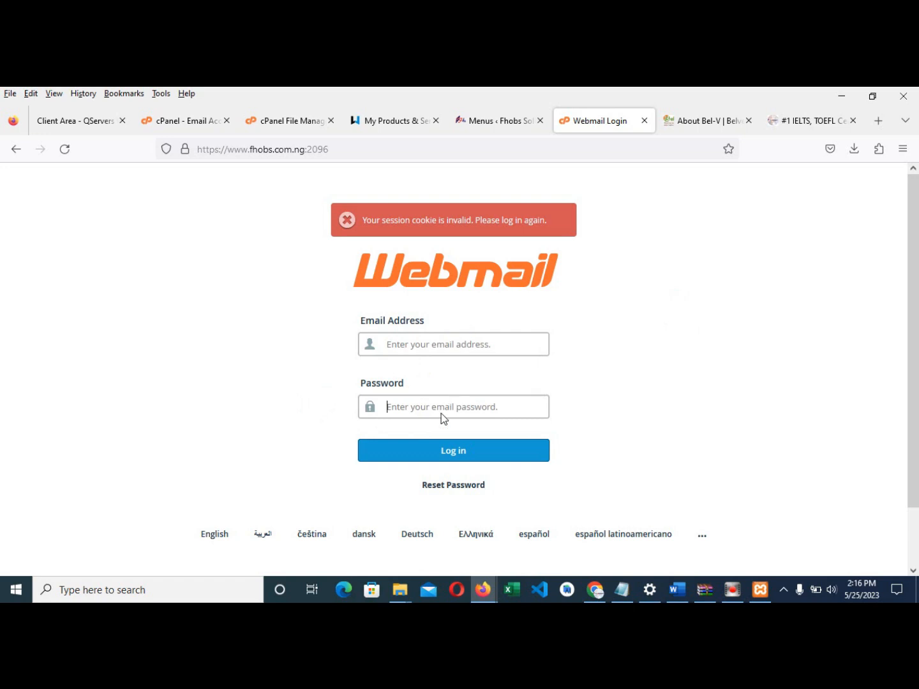
{"action": "left_click", "coordinate": [631, 440]}
{"action": "left_click", "coordinate": [481, 347]}
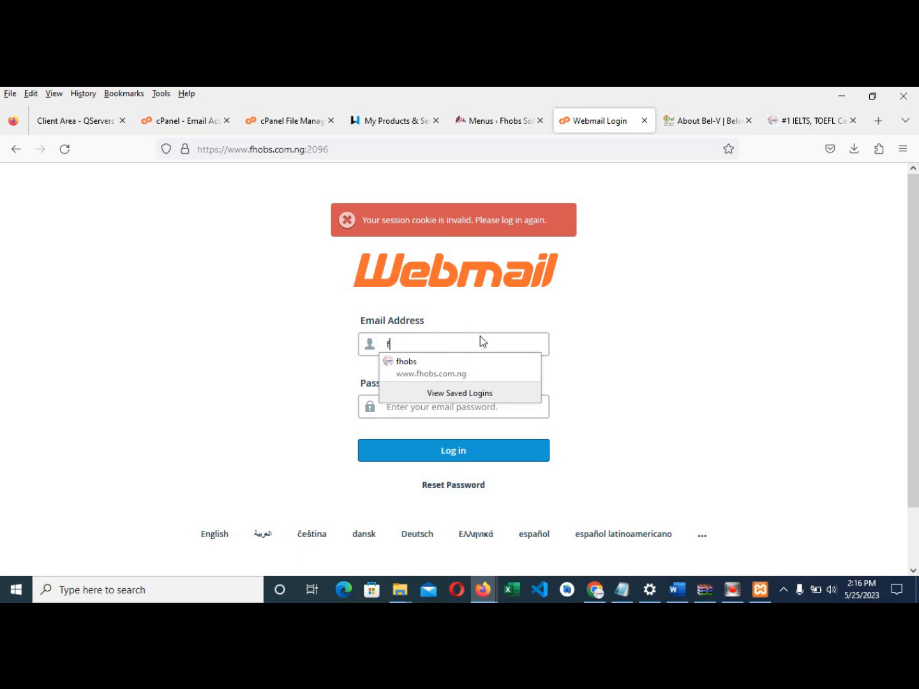
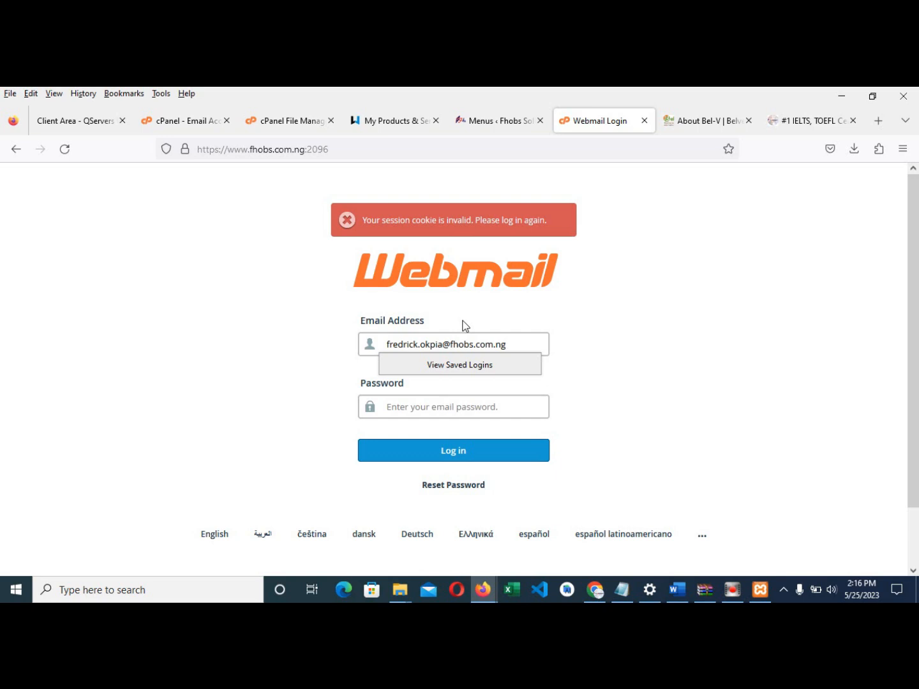
{"action": "left_click", "coordinate": [618, 383]}
{"action": "left_click", "coordinate": [464, 415]}
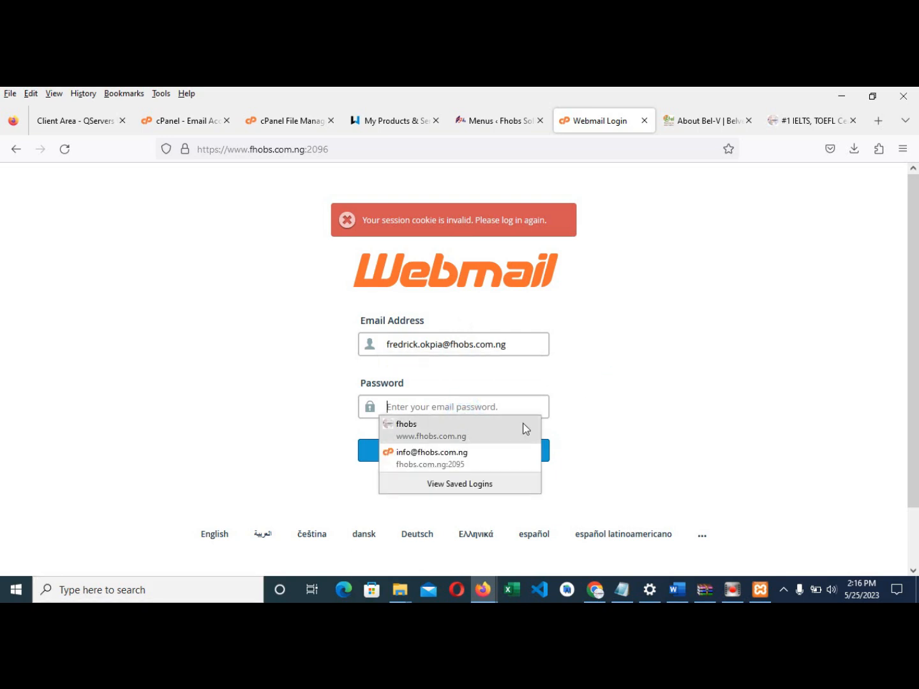
{"action": "left_click", "coordinate": [456, 459]}
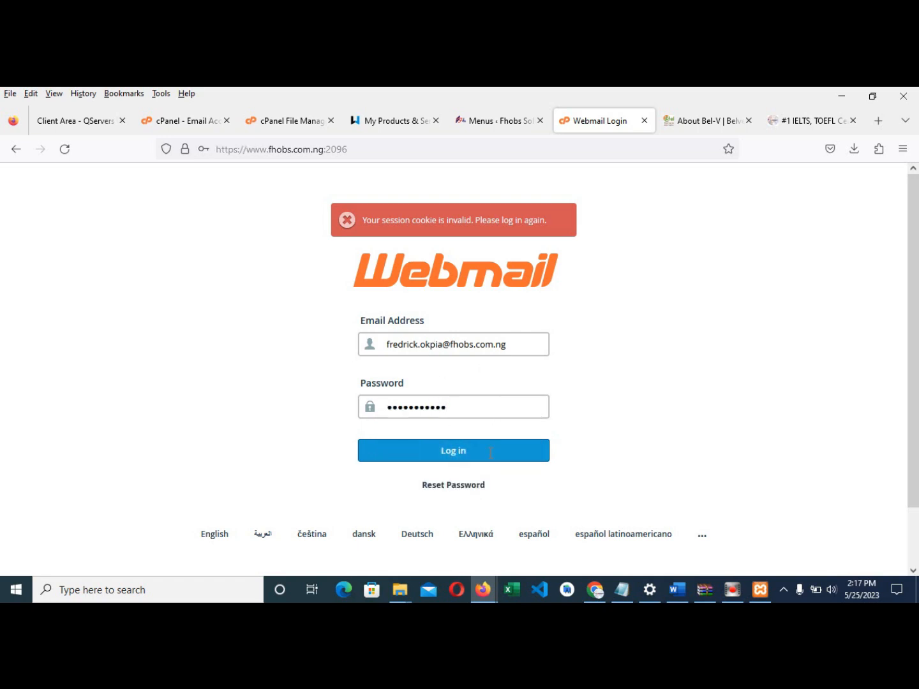
- Glance at the WordPress menu structure, then go back to the local Website Design page
{"action": "left_click", "coordinate": [486, 123]}
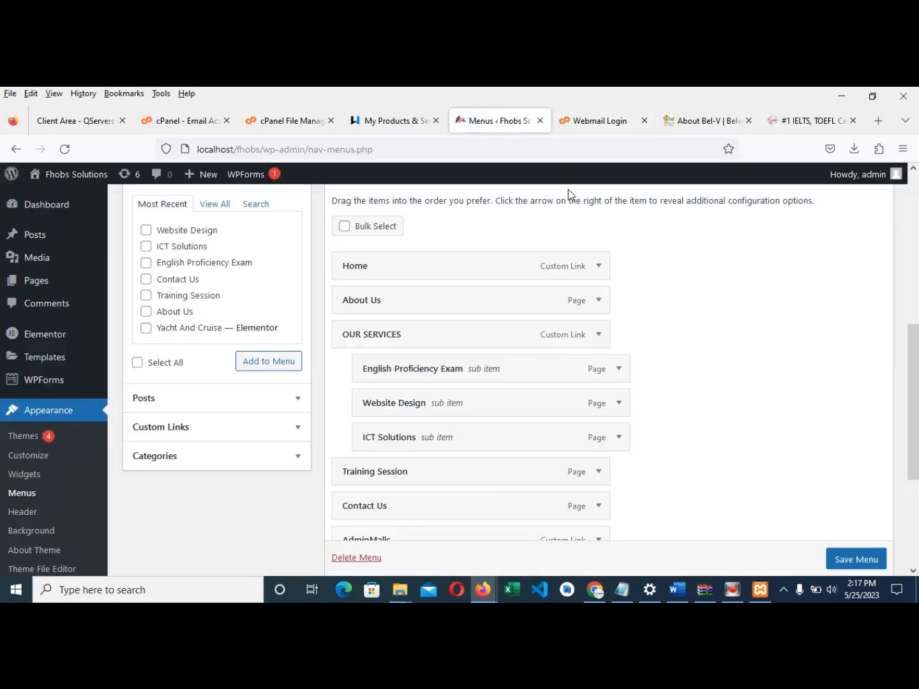
{"action": "left_click", "coordinate": [597, 125]}
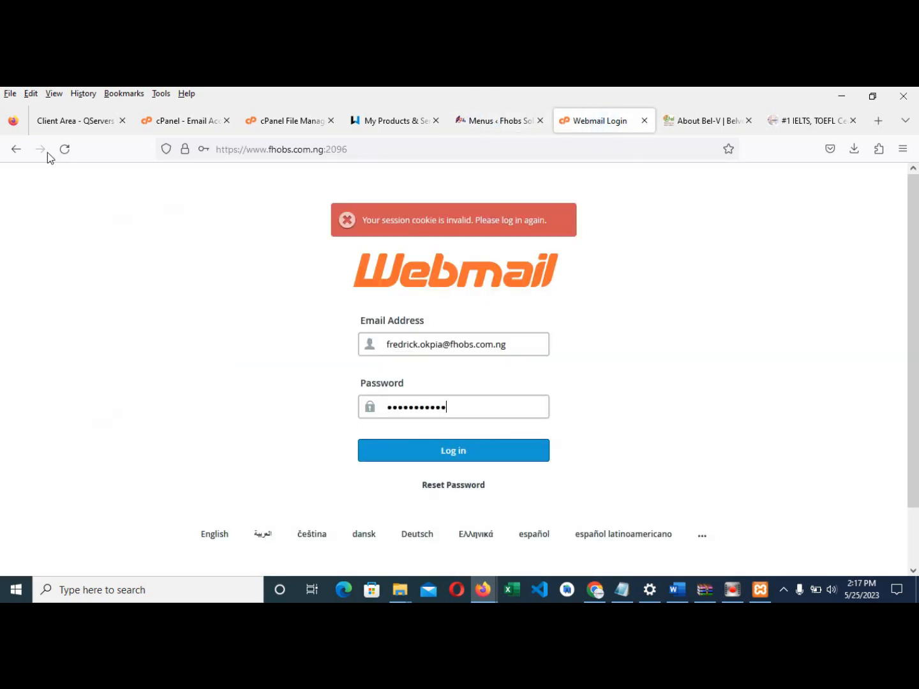
{"action": "left_click", "coordinate": [17, 150]}
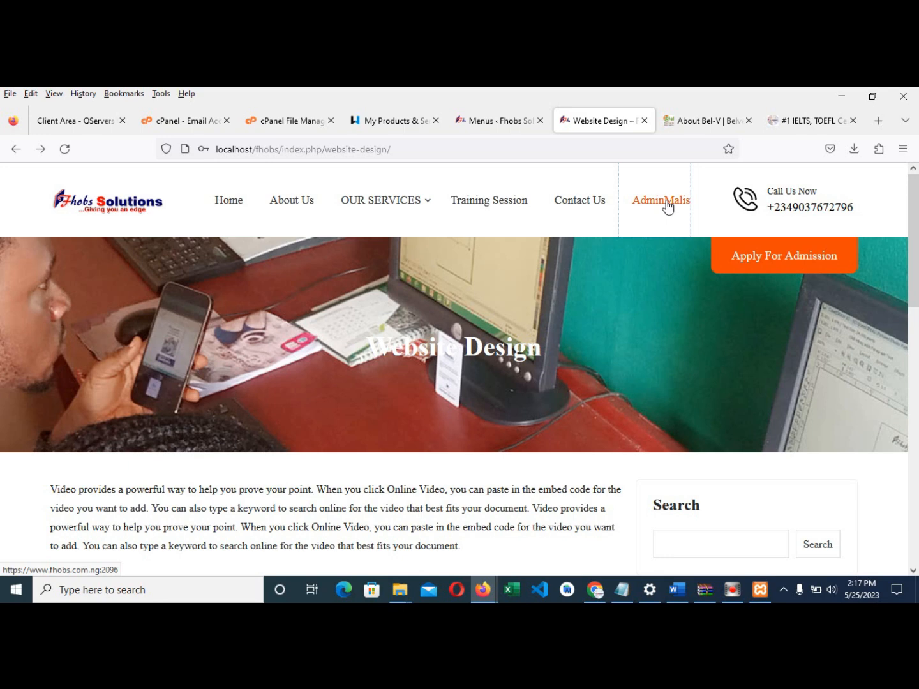
- Open the local About Us page from the site menu and scroll through it
{"action": "scroll", "coordinate": [560, 323], "scroll_direction": "down", "scroll_amount": 3}
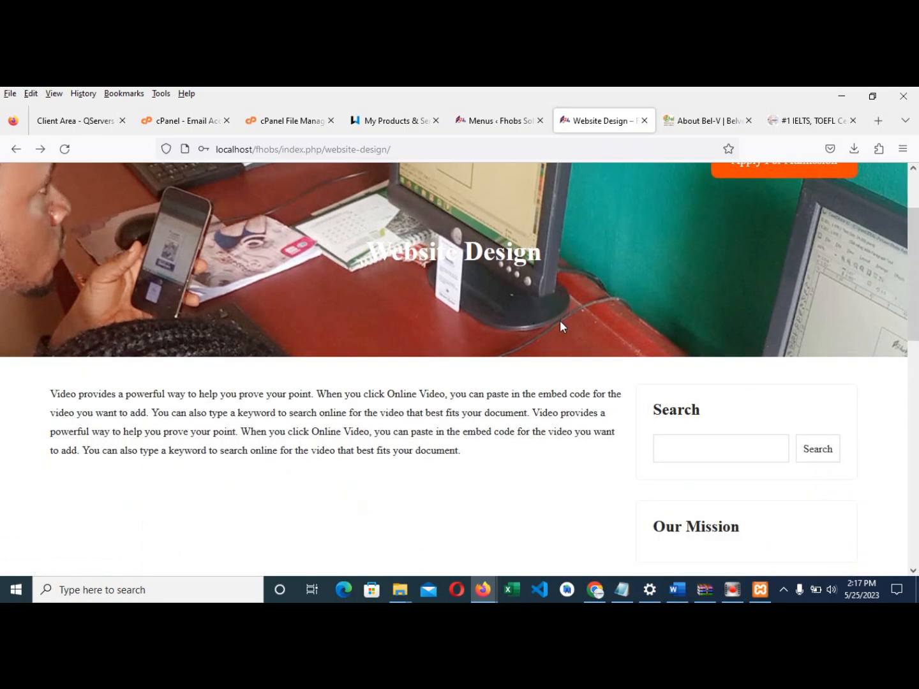
{"action": "scroll", "coordinate": [561, 328], "scroll_direction": "up", "scroll_amount": 3}
{"action": "left_click", "coordinate": [287, 206]}
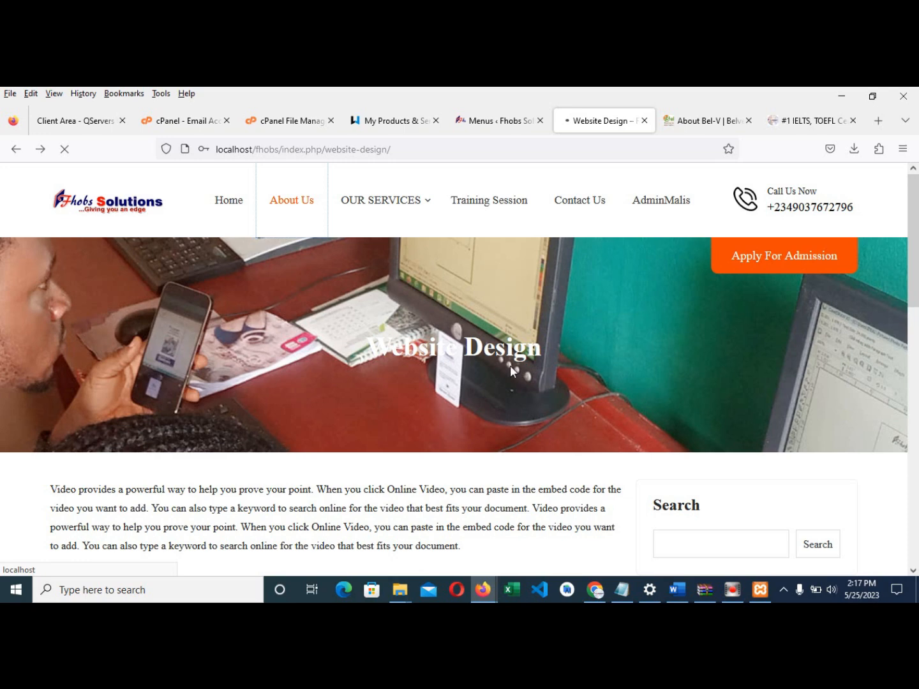
{"action": "scroll", "coordinate": [508, 383], "scroll_direction": "down", "scroll_amount": 1}
{"action": "scroll", "coordinate": [496, 414], "scroll_direction": "down", "scroll_amount": 4}
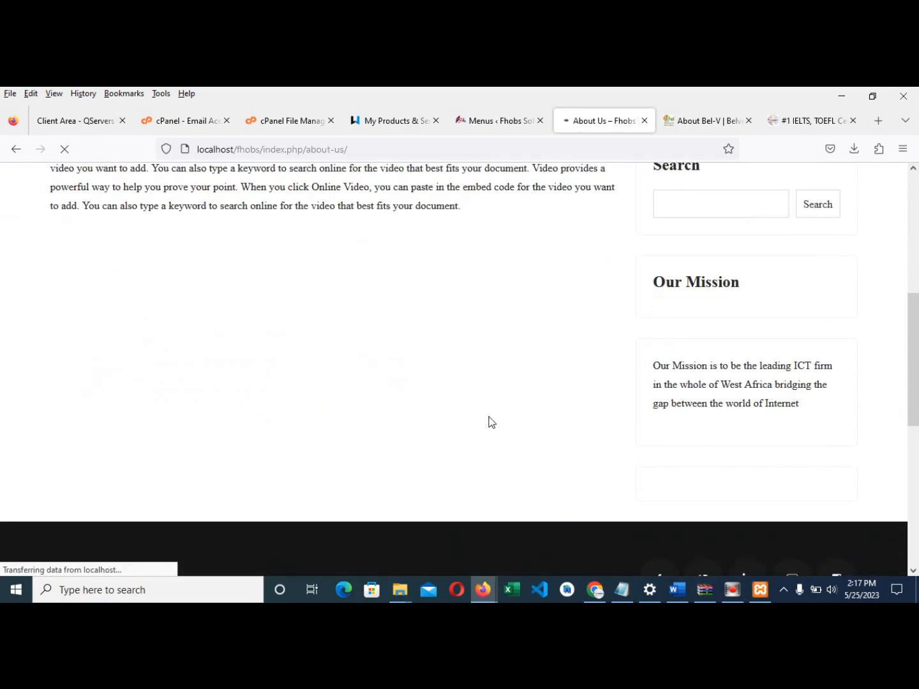
{"action": "scroll", "coordinate": [509, 389], "scroll_direction": "down", "scroll_amount": 12}
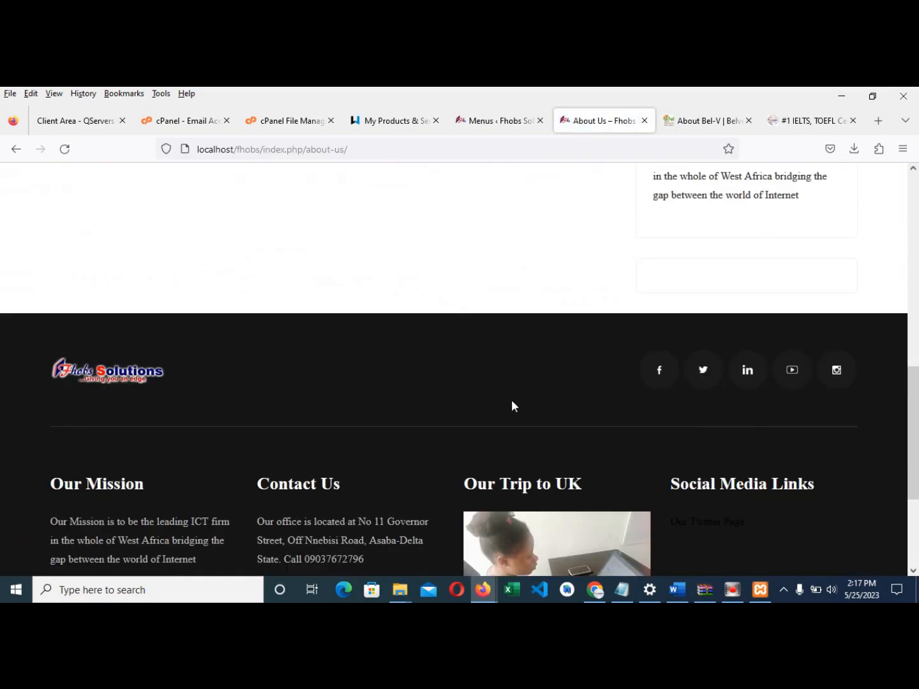
{"action": "scroll", "coordinate": [497, 408], "scroll_direction": "up", "scroll_amount": 12}
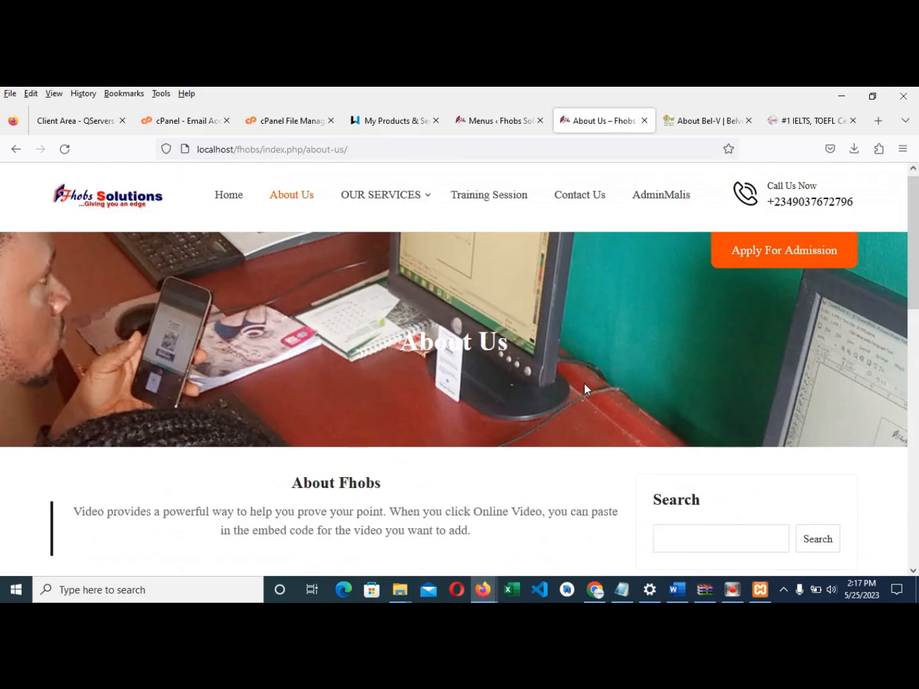
- Compare it with the Bel-V About page, then return to the primary menu editor
{"action": "left_click", "coordinate": [692, 120]}
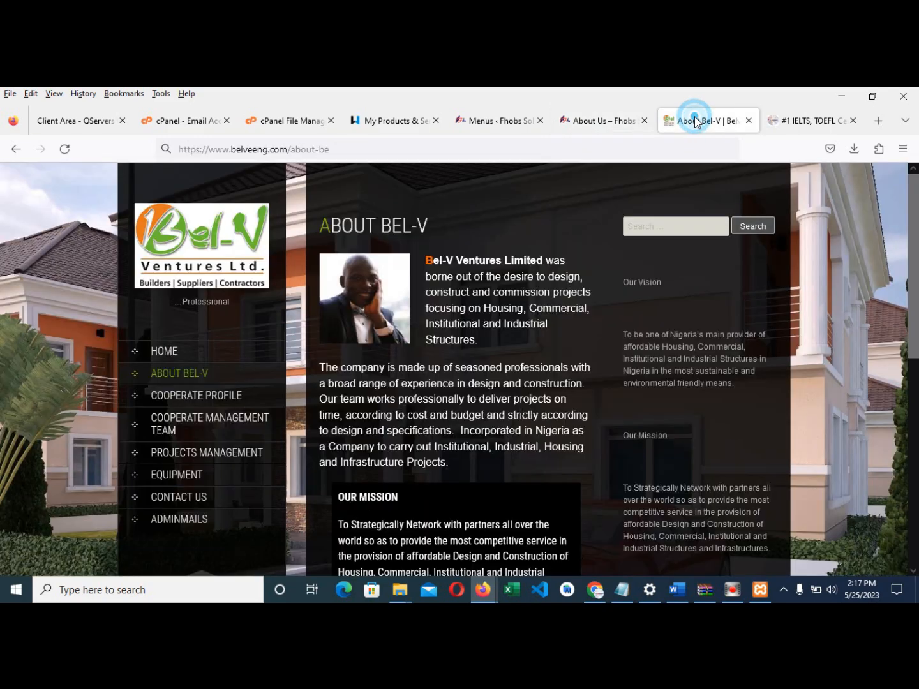
{"action": "left_click", "coordinate": [601, 121]}
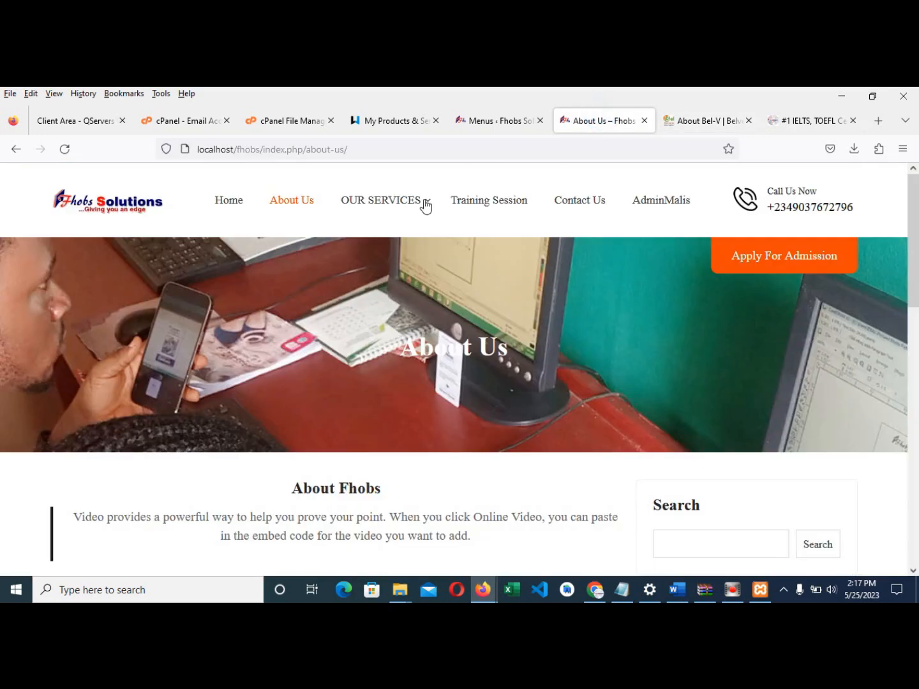
{"action": "left_click", "coordinate": [697, 129]}
{"action": "left_click", "coordinate": [490, 120]}
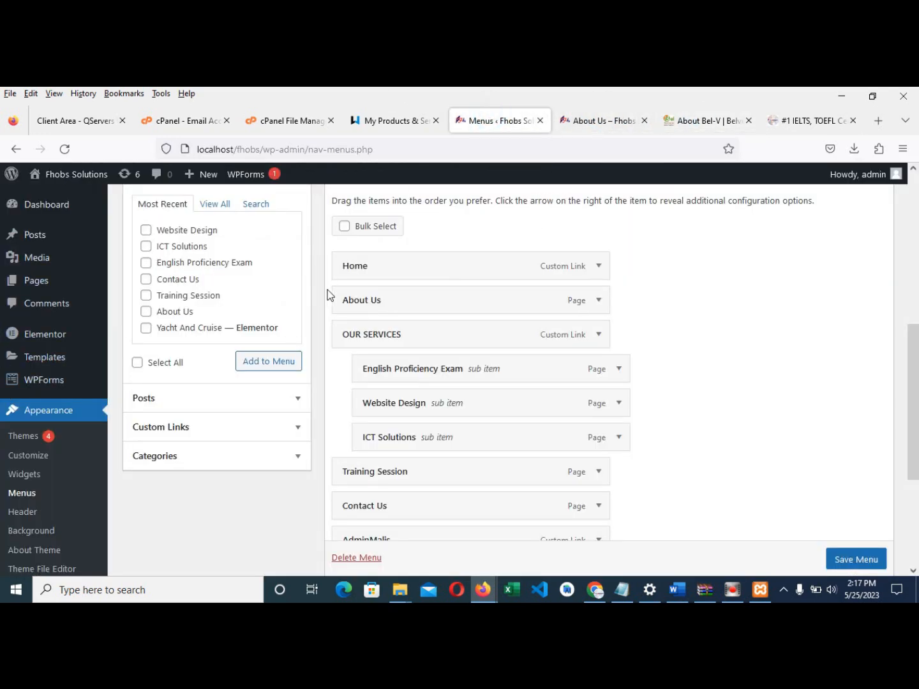
- Review the installed themes under Appearance > Themes, then scroll the live About Us page toward its footer
{"action": "scroll", "coordinate": [338, 288], "scroll_direction": "up", "scroll_amount": 3}
{"action": "scroll", "coordinate": [57, 283], "scroll_direction": "down", "scroll_amount": 2}
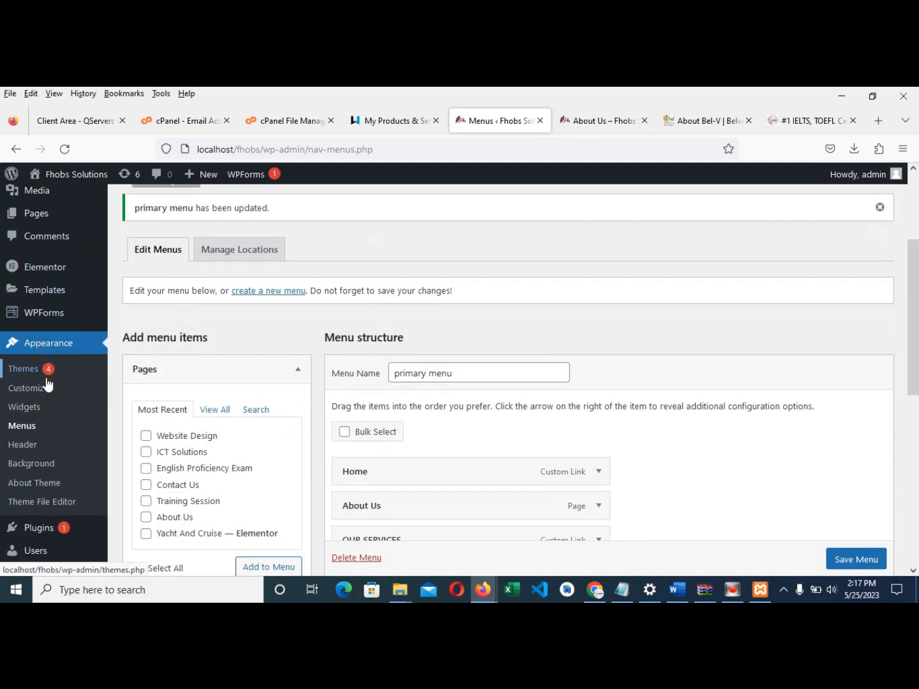
{"action": "left_click", "coordinate": [24, 369]}
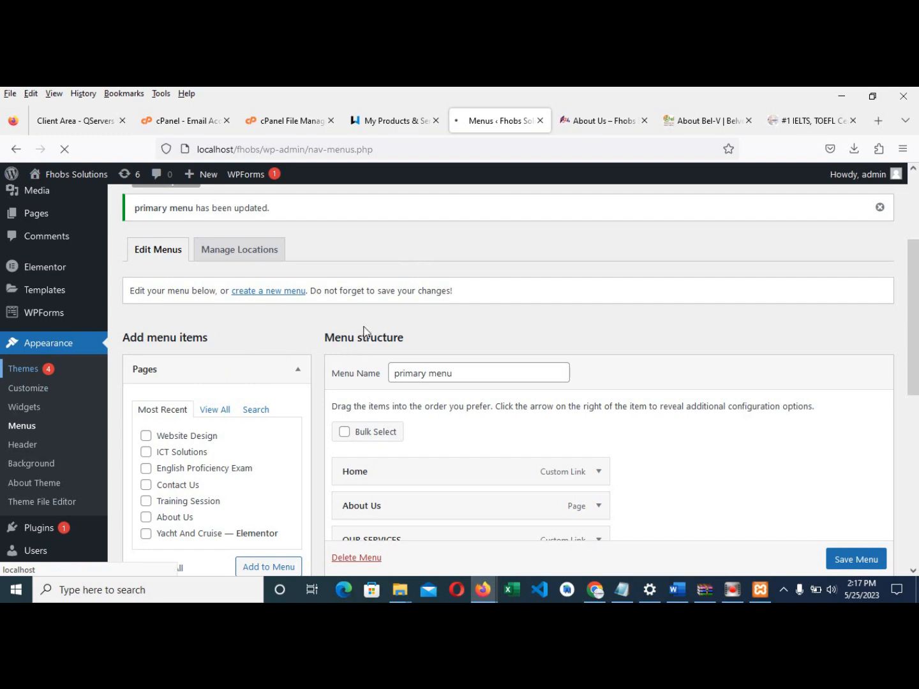
{"action": "scroll", "coordinate": [411, 451], "scroll_direction": "down", "scroll_amount": 2}
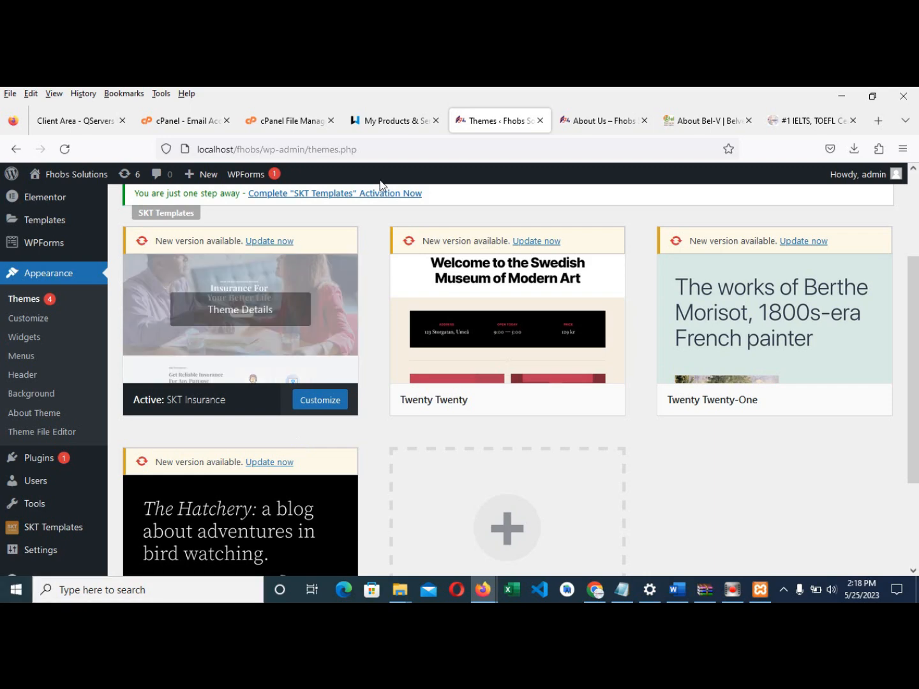
{"action": "left_click", "coordinate": [599, 118]}
{"action": "scroll", "coordinate": [331, 367], "scroll_direction": "down", "scroll_amount": 8}
- Visit the Home page, then the About Us page from the front-end menu, scrolling through it
{"action": "scroll", "coordinate": [311, 397], "scroll_direction": "up", "scroll_amount": 10}
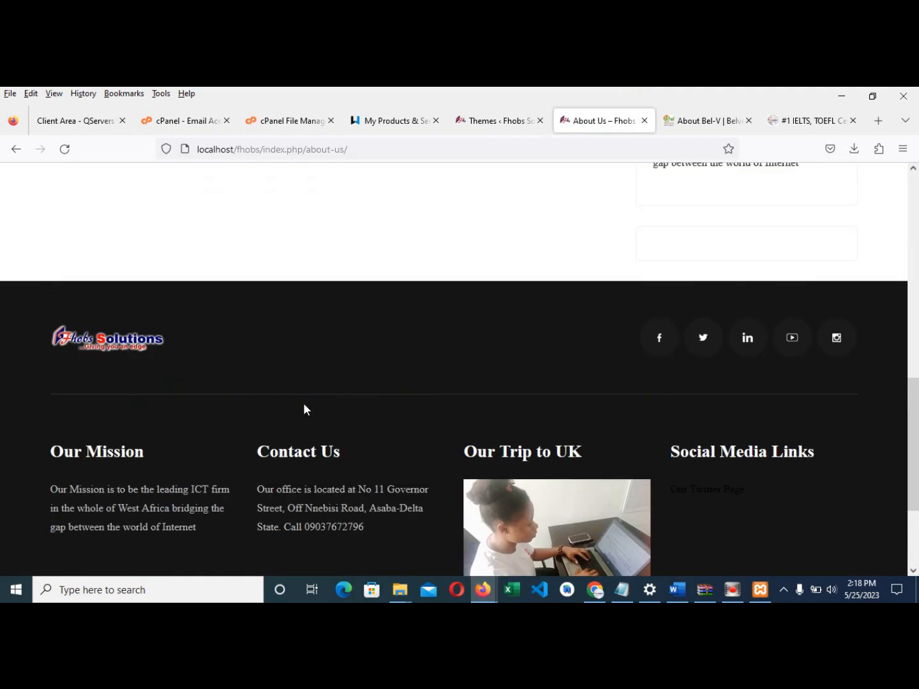
{"action": "scroll", "coordinate": [302, 408], "scroll_direction": "up", "scroll_amount": 1}
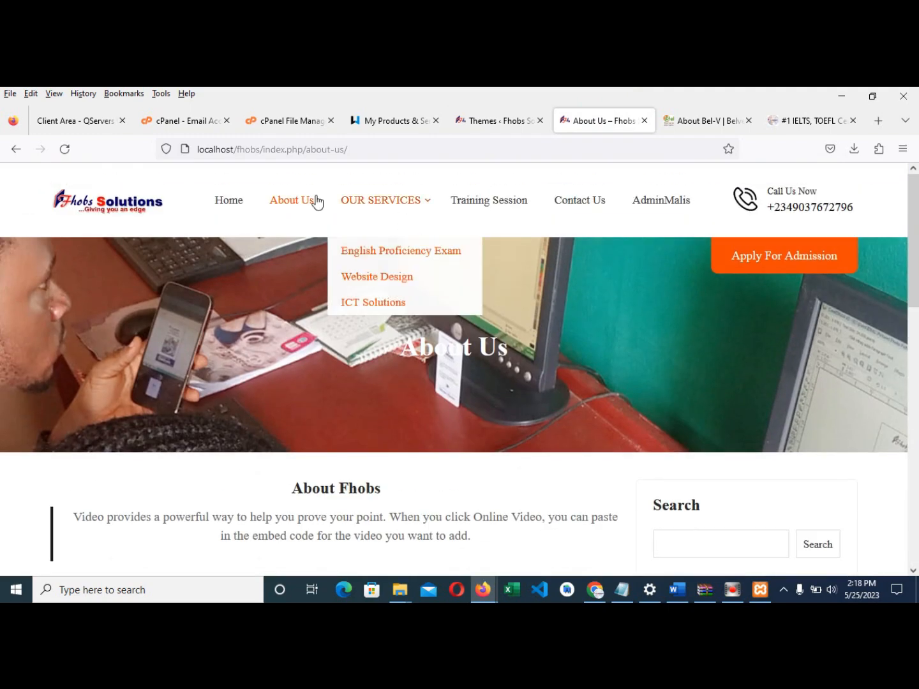
{"action": "left_click", "coordinate": [233, 202]}
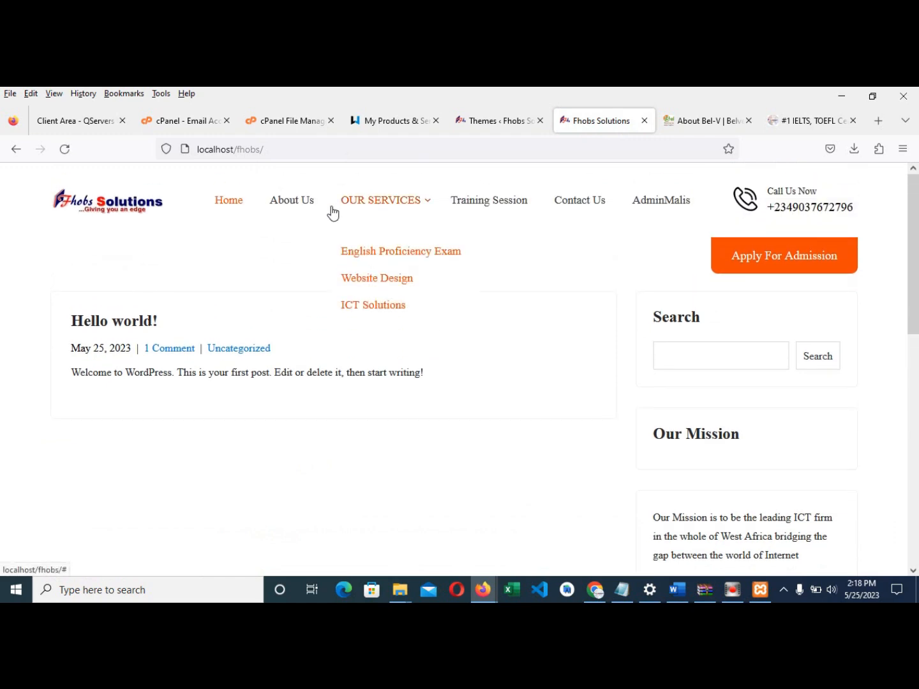
{"action": "left_click", "coordinate": [306, 201]}
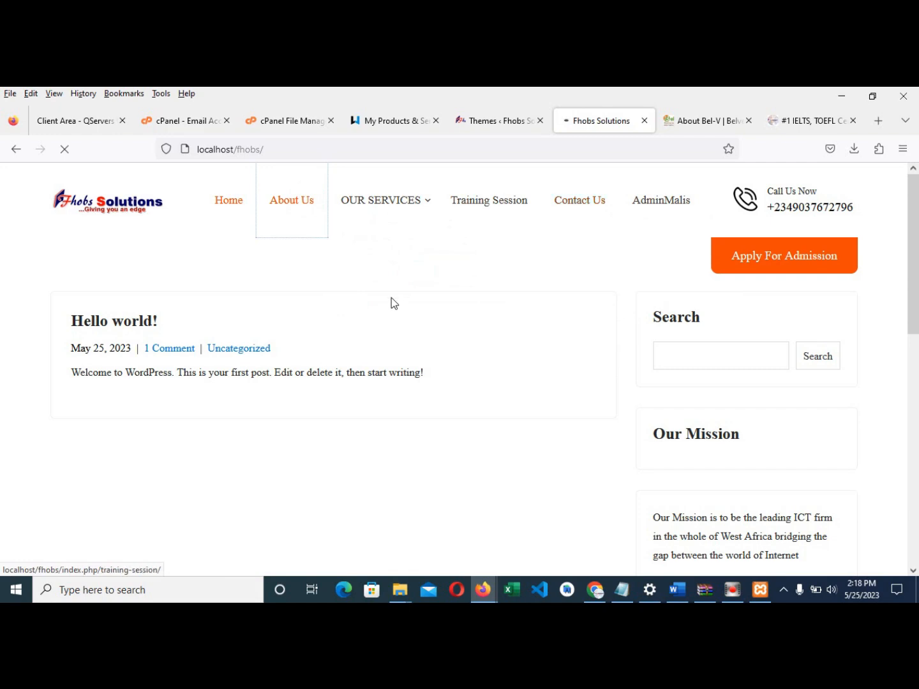
{"action": "scroll", "coordinate": [700, 353], "scroll_direction": "down", "scroll_amount": 10}
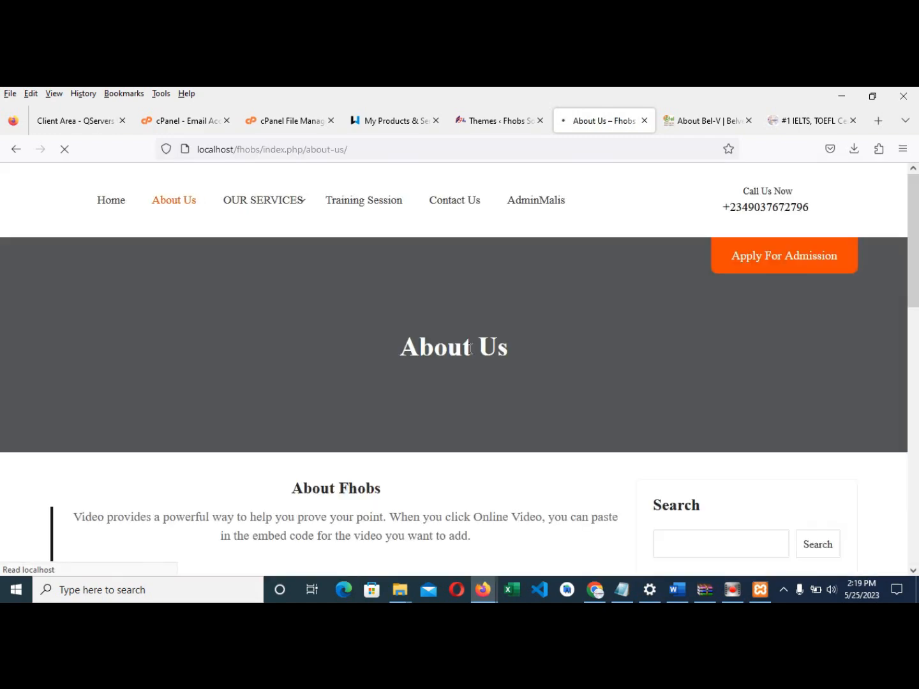
{"action": "scroll", "coordinate": [296, 381], "scroll_direction": "down", "scroll_amount": 4}
{"action": "scroll", "coordinate": [325, 373], "scroll_direction": "down", "scroll_amount": 6}
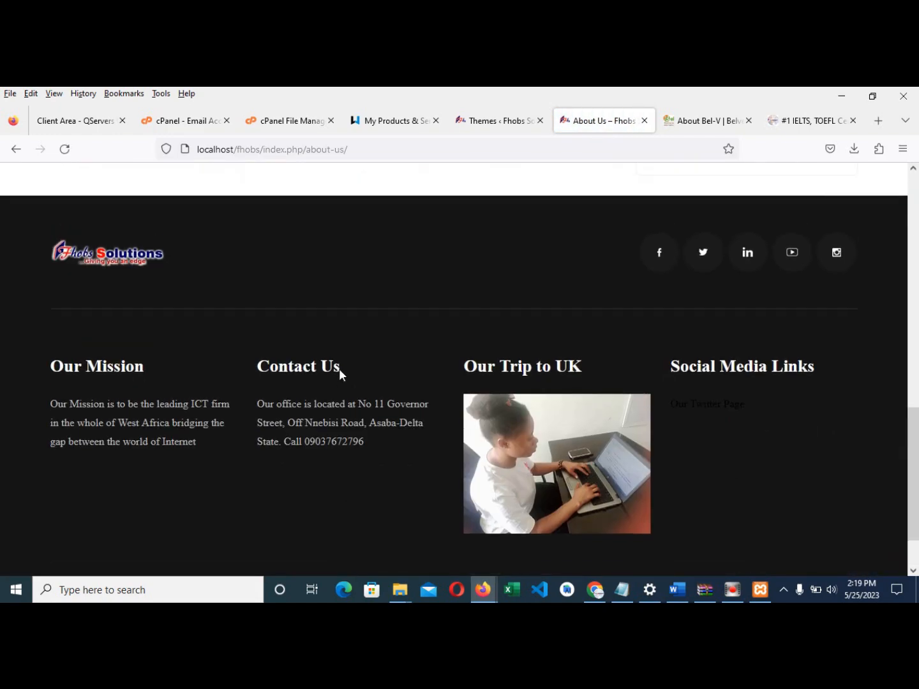
{"action": "scroll", "coordinate": [566, 330], "scroll_direction": "up", "scroll_amount": 7}
{"action": "scroll", "coordinate": [566, 332], "scroll_direction": "up", "scroll_amount": 3}
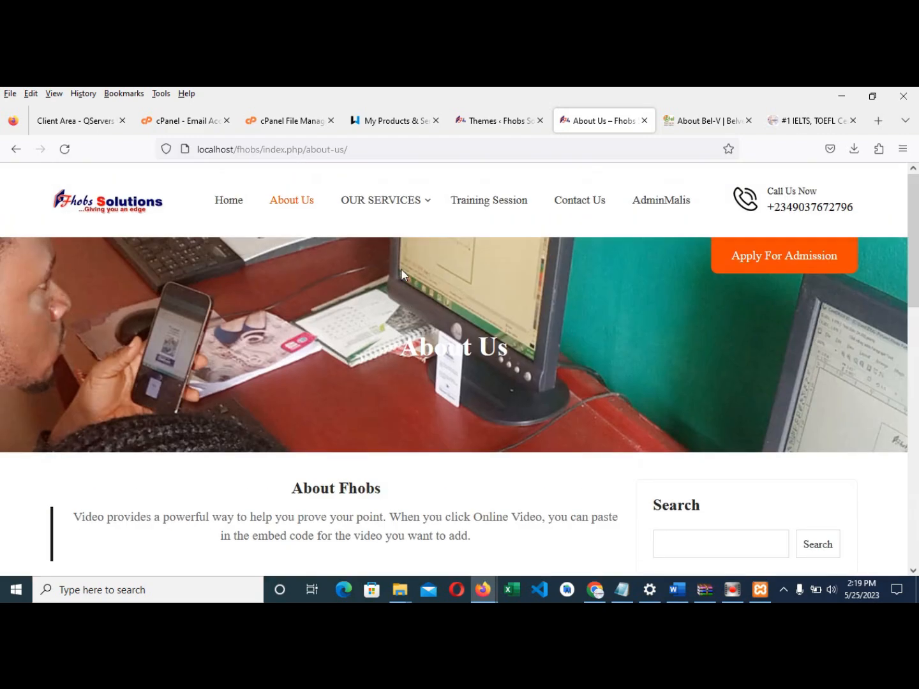
- Reveal the OUR SERVICES dropdown, then open Training Session and scroll its photo gallery
{"action": "mouse_move", "coordinate": [375, 203]}
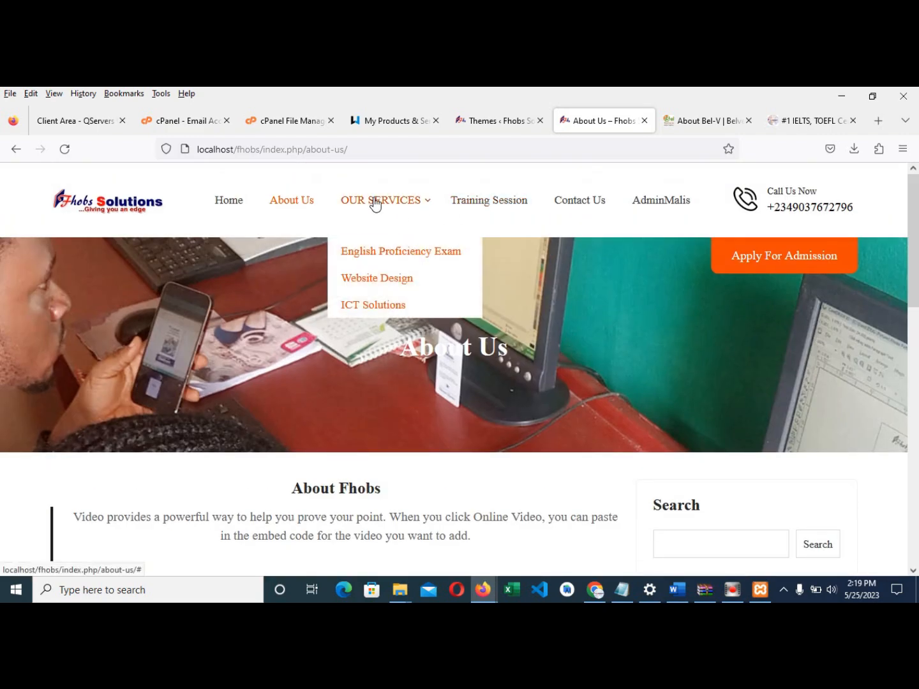
{"action": "left_click", "coordinate": [469, 213]}
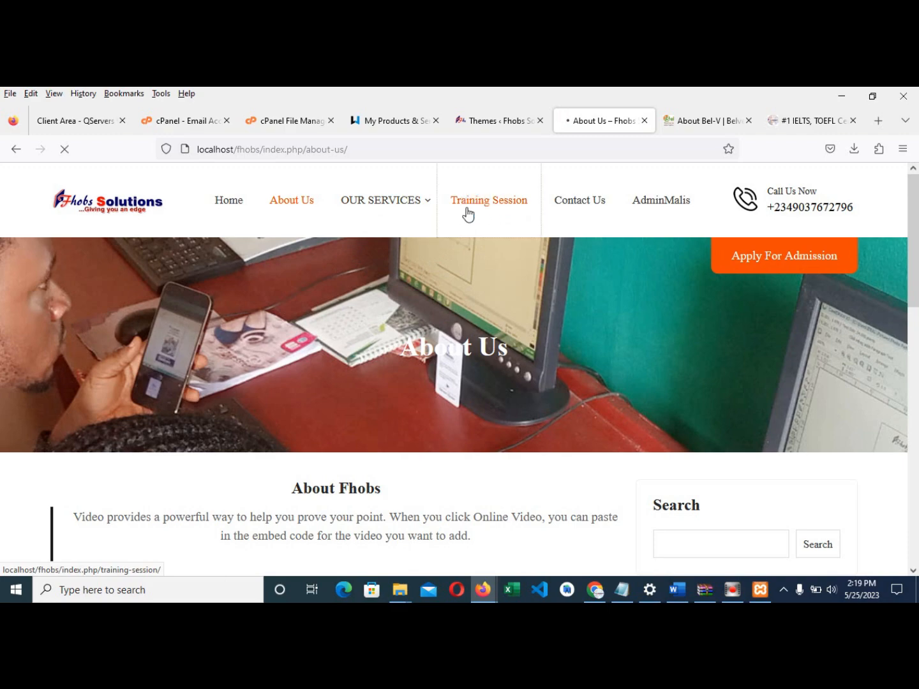
{"action": "scroll", "coordinate": [393, 261], "scroll_direction": "down", "scroll_amount": 8}
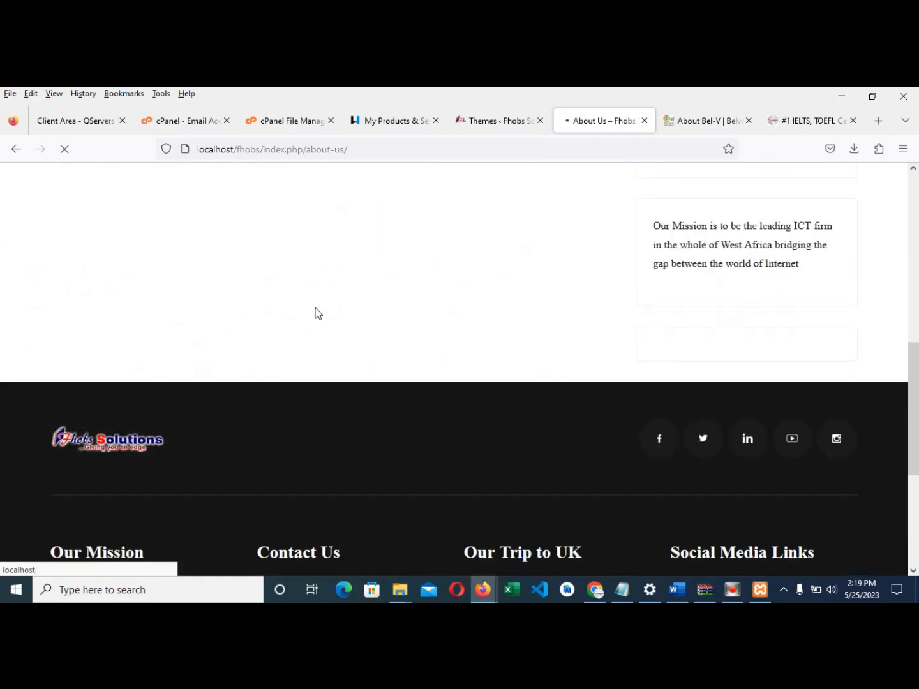
{"action": "scroll", "coordinate": [317, 314], "scroll_direction": "down", "scroll_amount": 3}
{"action": "scroll", "coordinate": [318, 313], "scroll_direction": "down", "scroll_amount": 4}
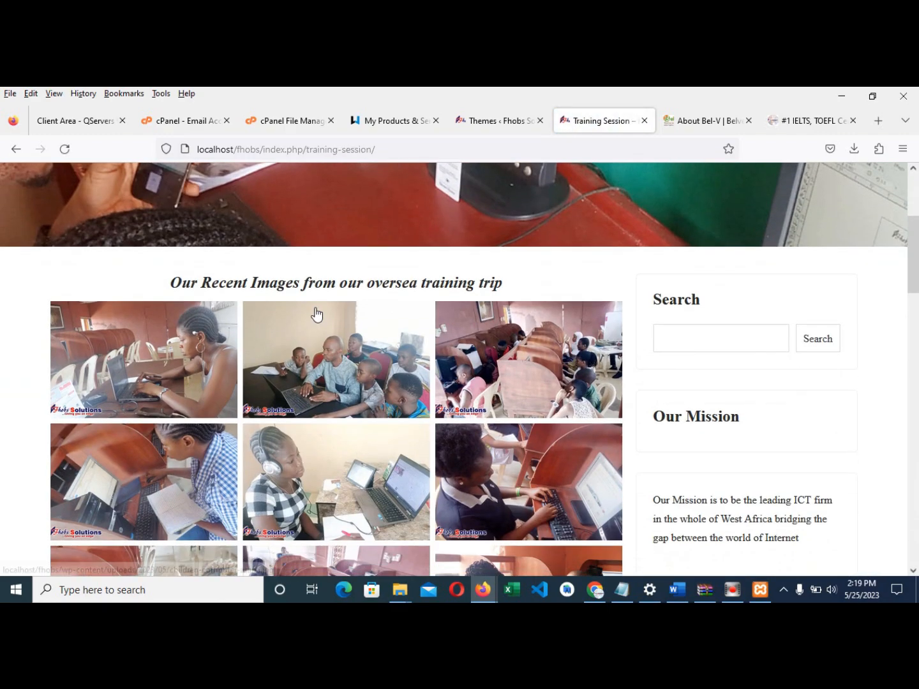
{"action": "scroll", "coordinate": [317, 313], "scroll_direction": "down", "scroll_amount": 2}
- Open the headphones and computer lab gallery photos full size in their own tabs
{"action": "left_click", "coordinate": [358, 339]}
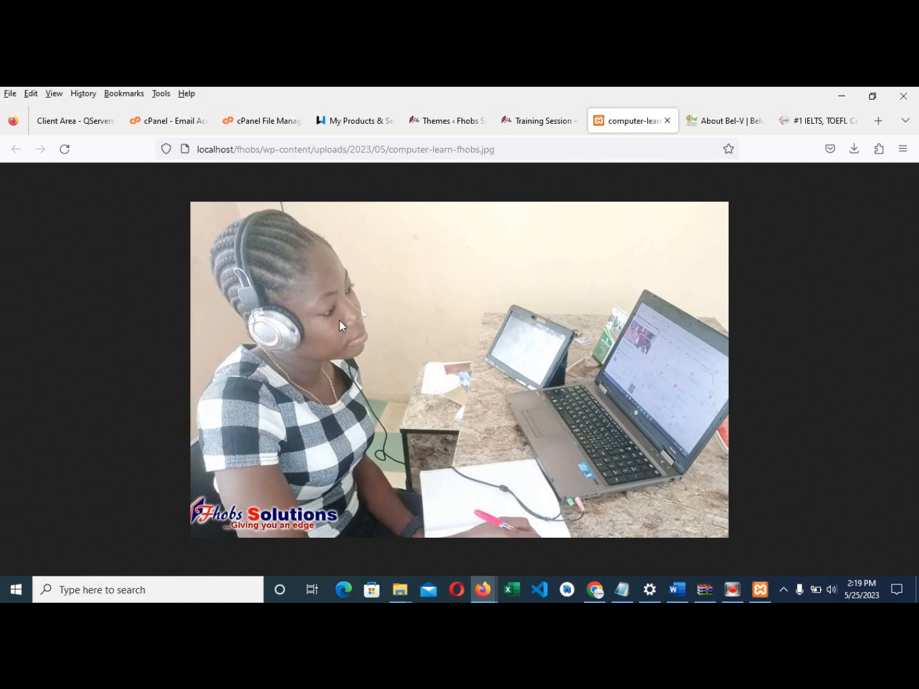
{"action": "left_click", "coordinate": [544, 121]}
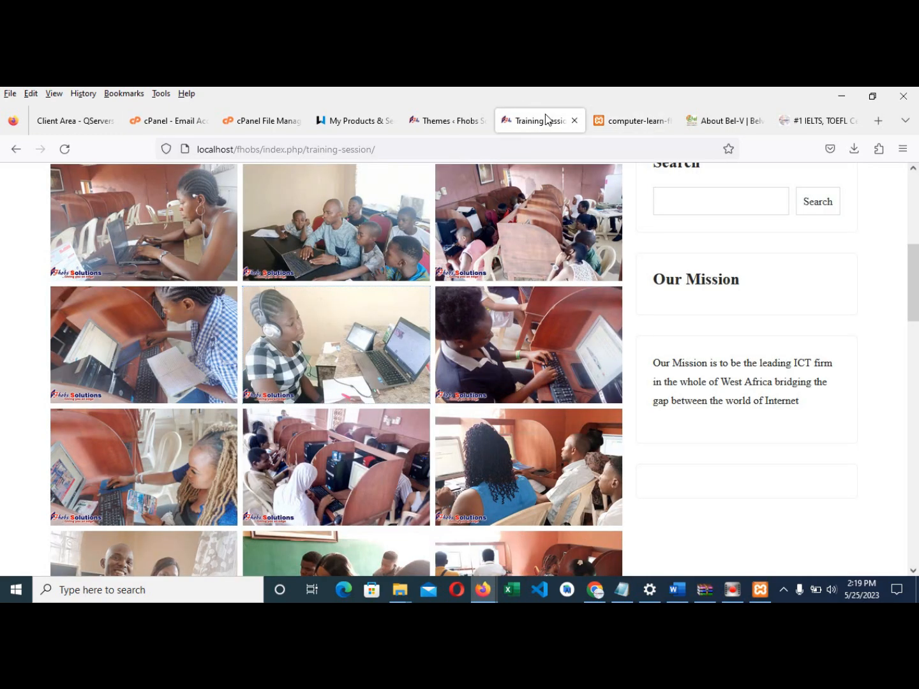
{"action": "scroll", "coordinate": [518, 350], "scroll_direction": "down", "scroll_amount": 1}
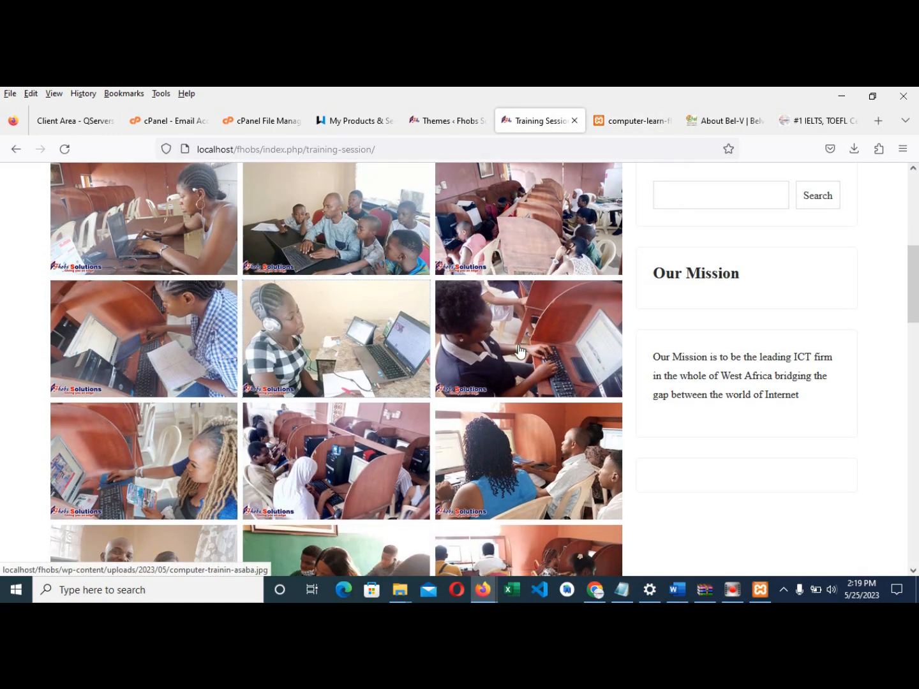
{"action": "scroll", "coordinate": [518, 350], "scroll_direction": "down", "scroll_amount": 2}
{"action": "left_click", "coordinate": [342, 326]}
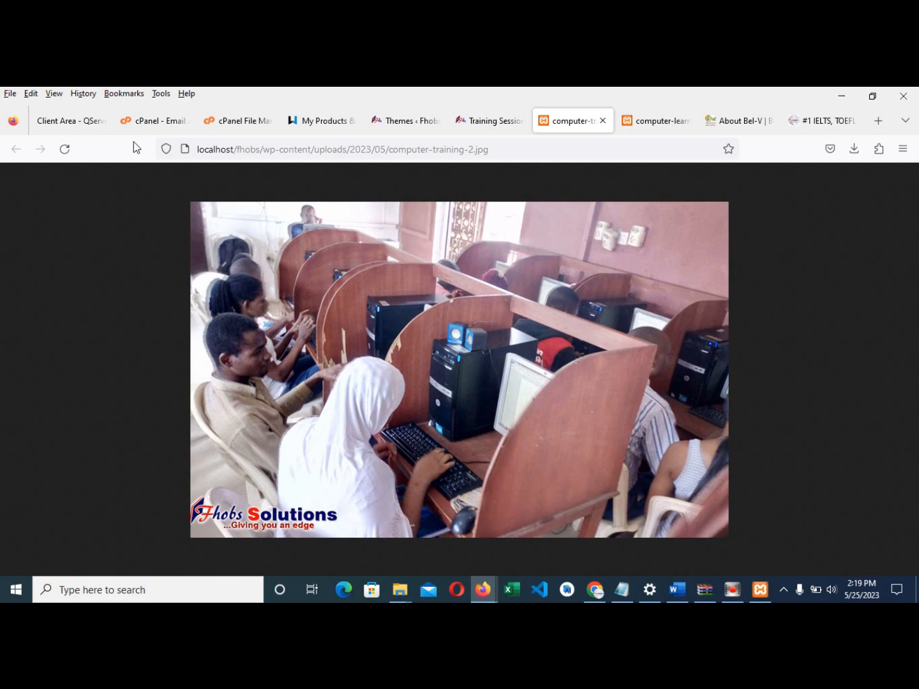
{"action": "left_click", "coordinate": [471, 122]}
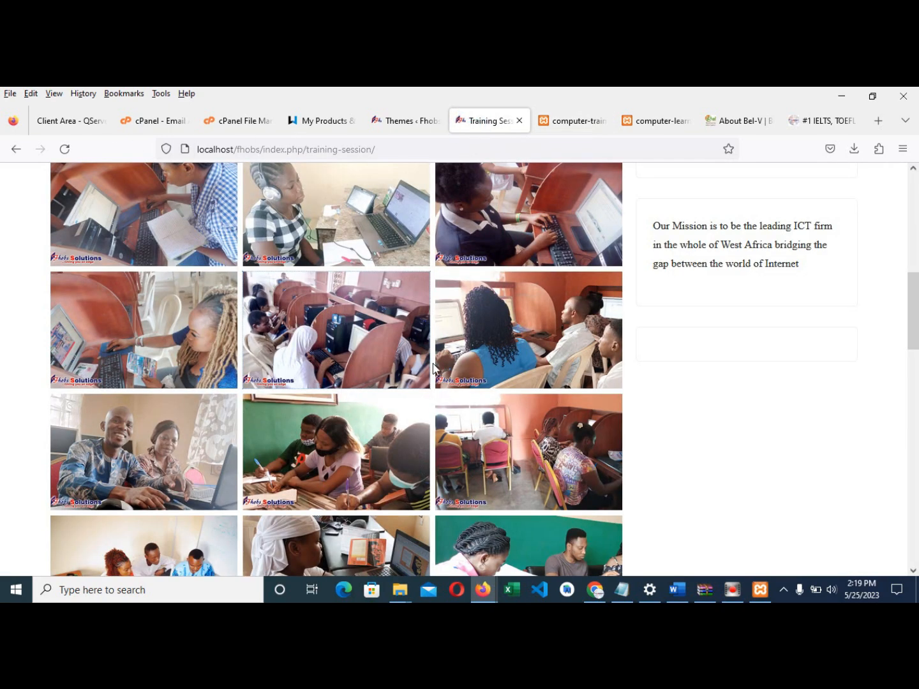
- Open the green-wall classroom photo and compare the computer-training-2.jpg and english-ielts-exam.jpg tabs
{"action": "scroll", "coordinate": [355, 377], "scroll_direction": "down", "scroll_amount": 1}
{"action": "left_click", "coordinate": [355, 382]}
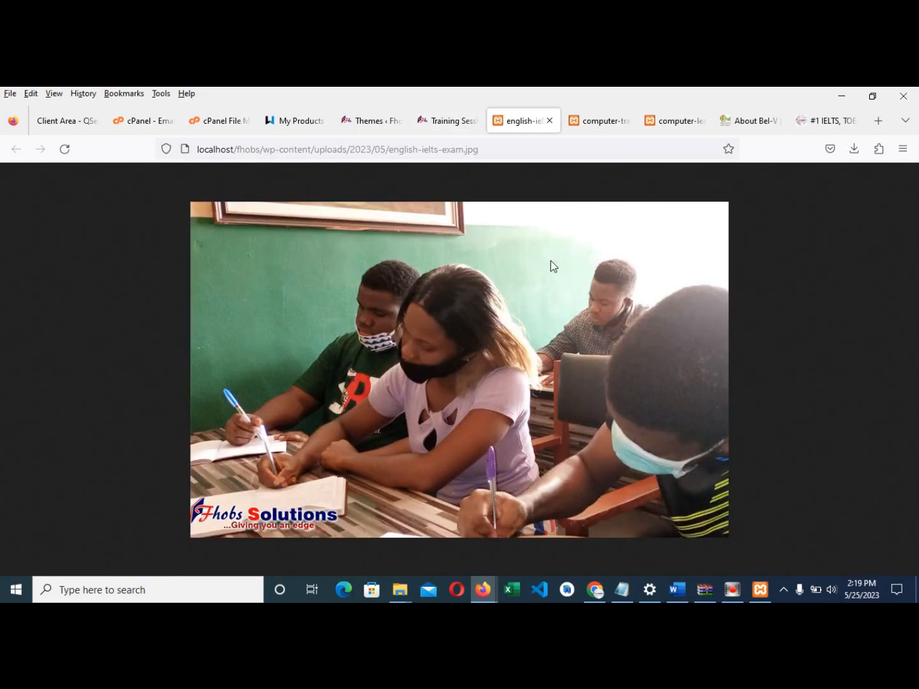
{"action": "left_click", "coordinate": [590, 119]}
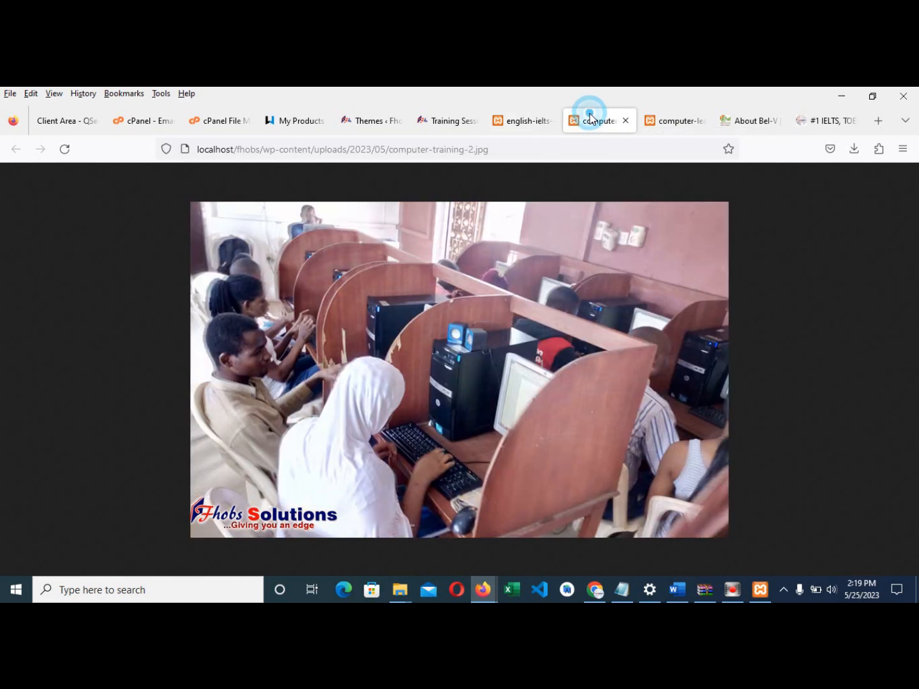
{"action": "left_click", "coordinate": [523, 122]}
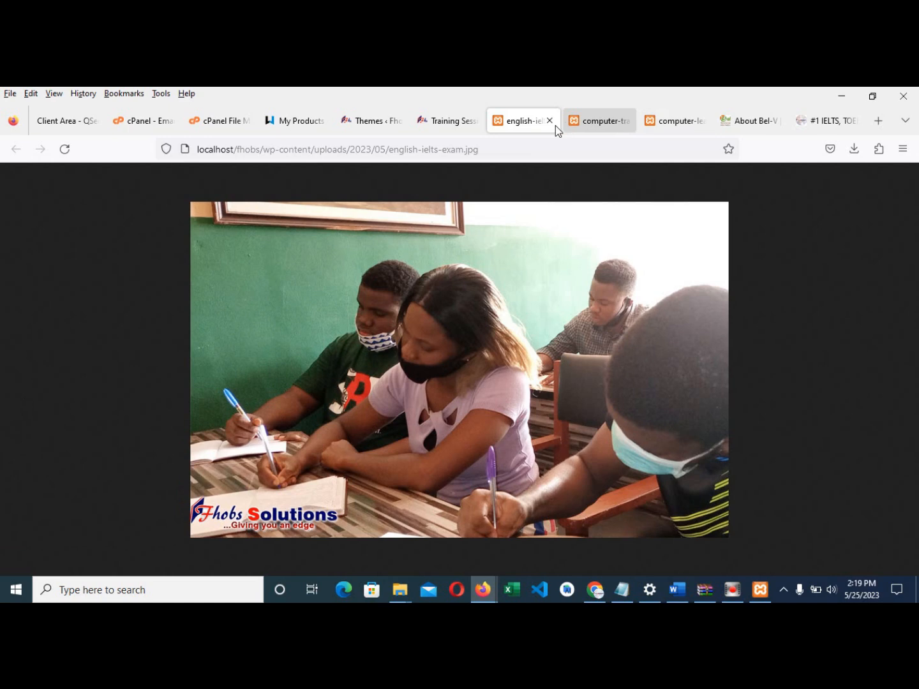
{"action": "left_click", "coordinate": [586, 121]}
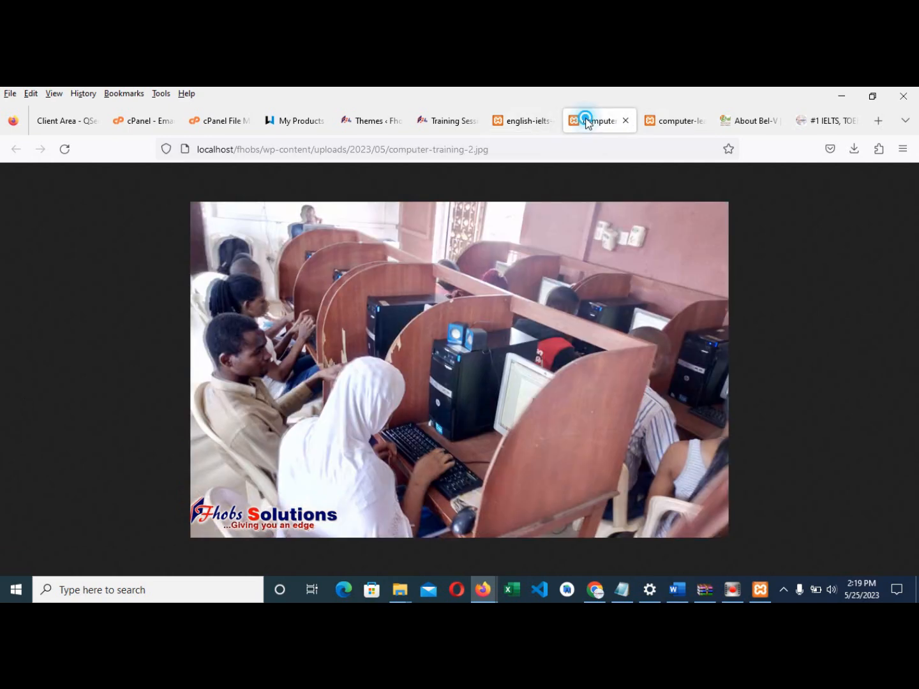
{"action": "left_click", "coordinate": [442, 123]}
- Open the graphics design photo, flip through the image tabs, then scroll the Training Session page to the top
{"action": "scroll", "coordinate": [446, 306], "scroll_direction": "down", "scroll_amount": 3}
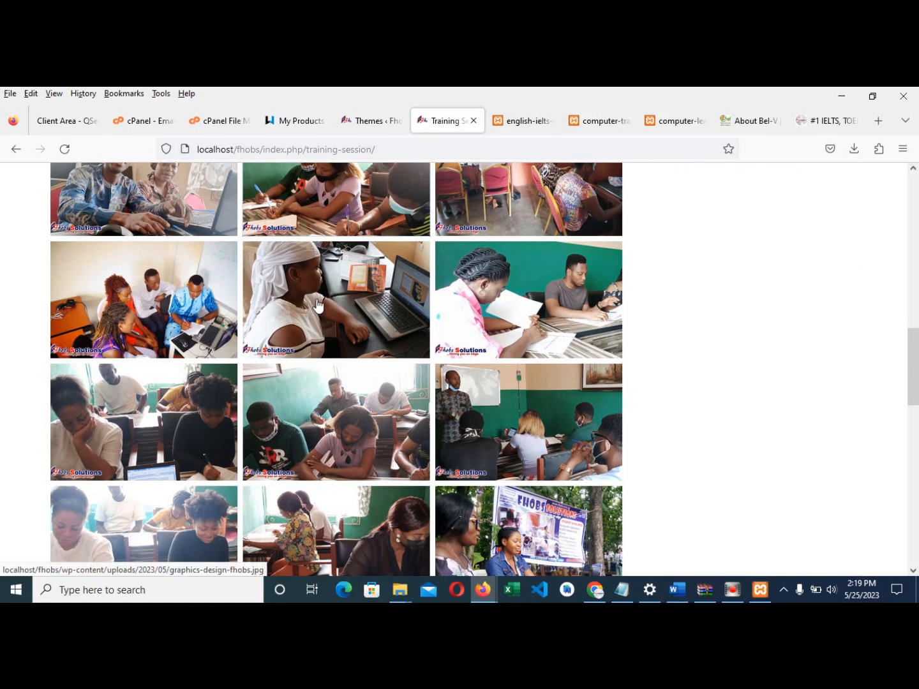
{"action": "left_click", "coordinate": [337, 307]}
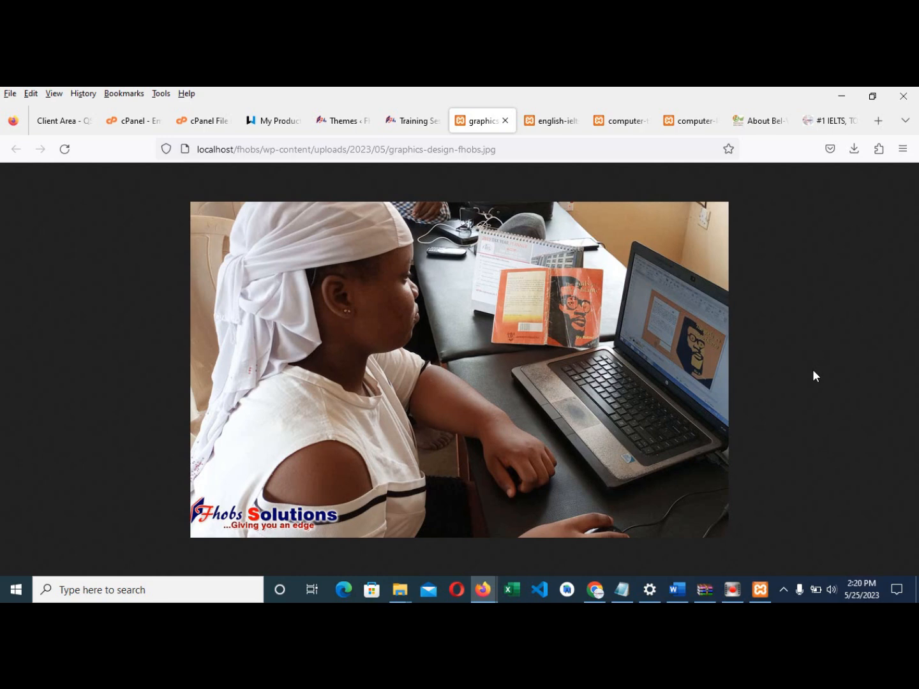
{"action": "left_click", "coordinate": [539, 125]}
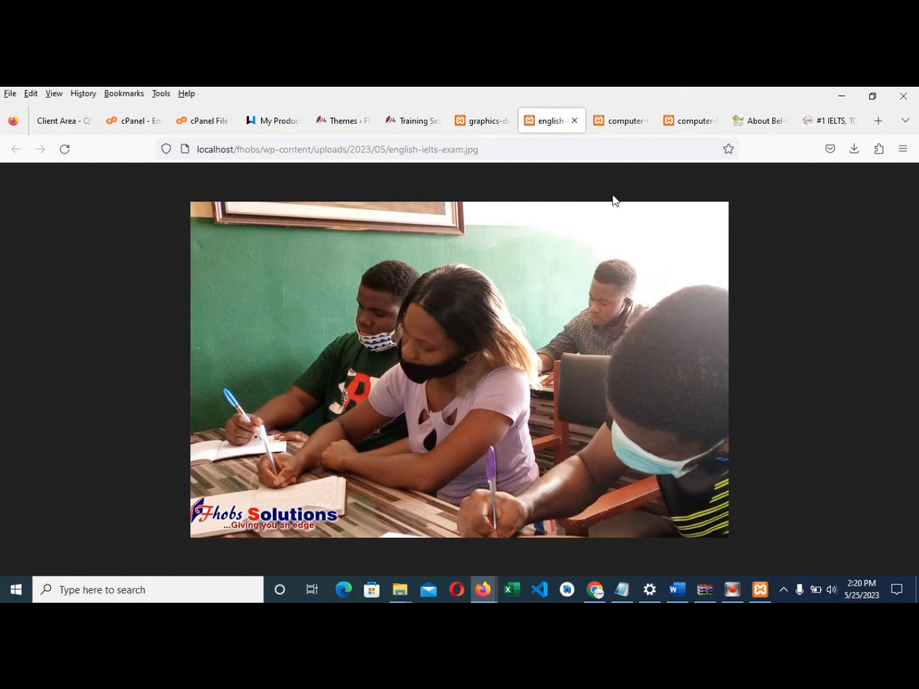
{"action": "left_click", "coordinate": [607, 127]}
{"action": "left_click", "coordinate": [692, 127]}
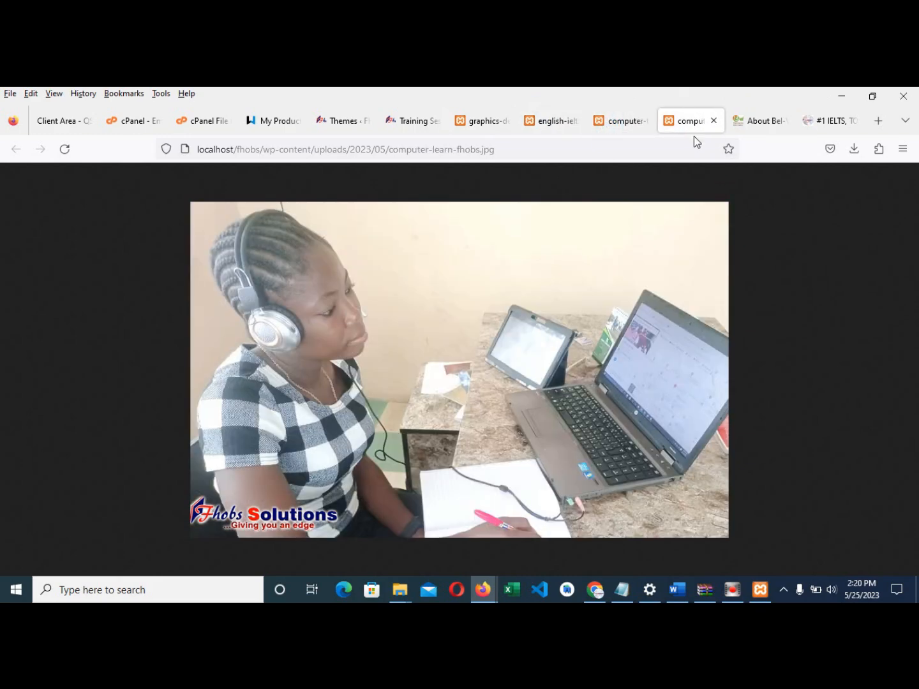
{"action": "left_click", "coordinate": [416, 123]}
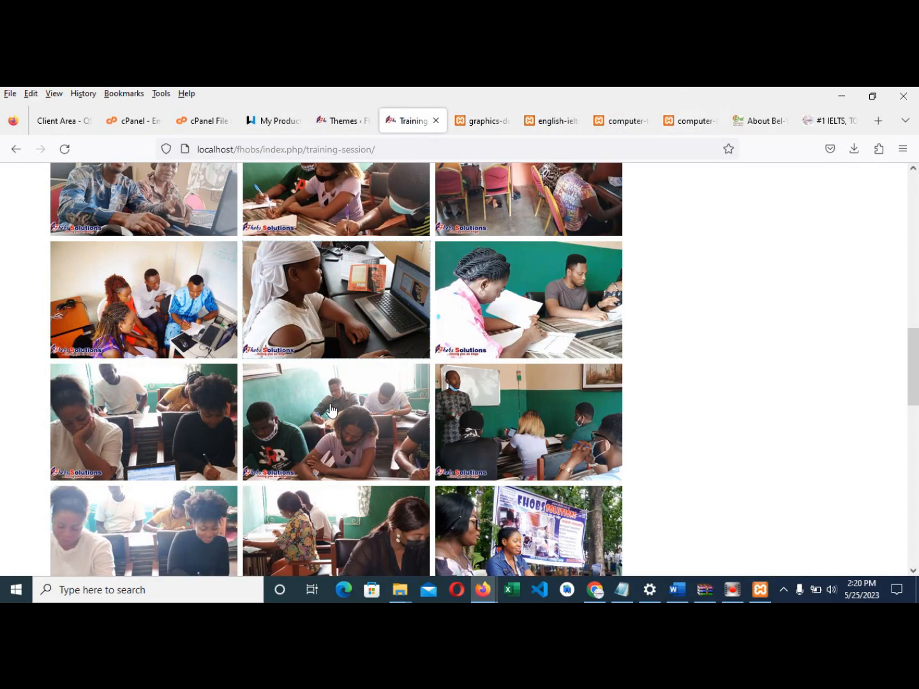
{"action": "scroll", "coordinate": [334, 411], "scroll_direction": "up", "scroll_amount": 10}
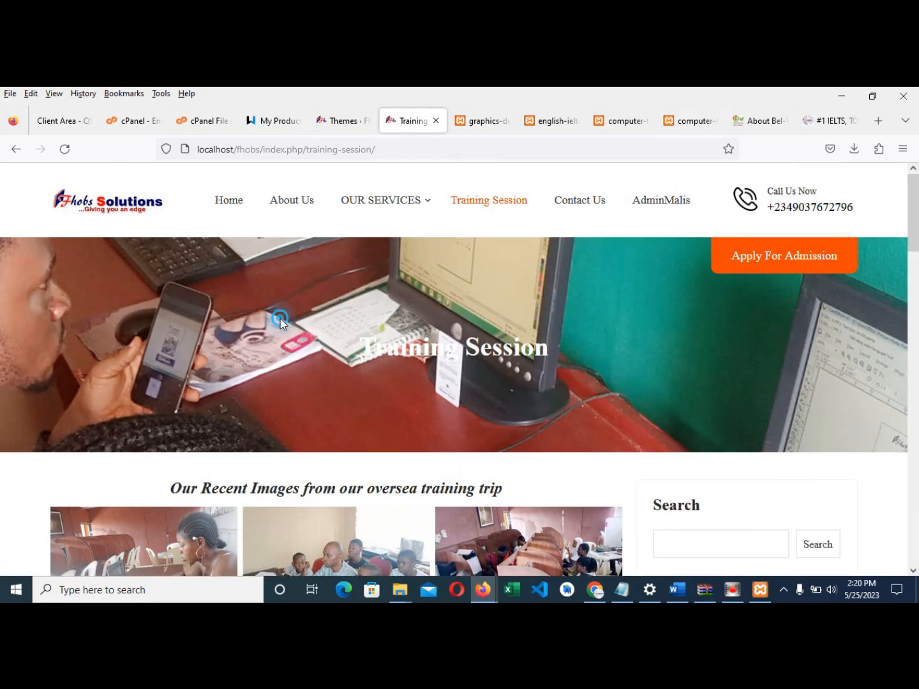